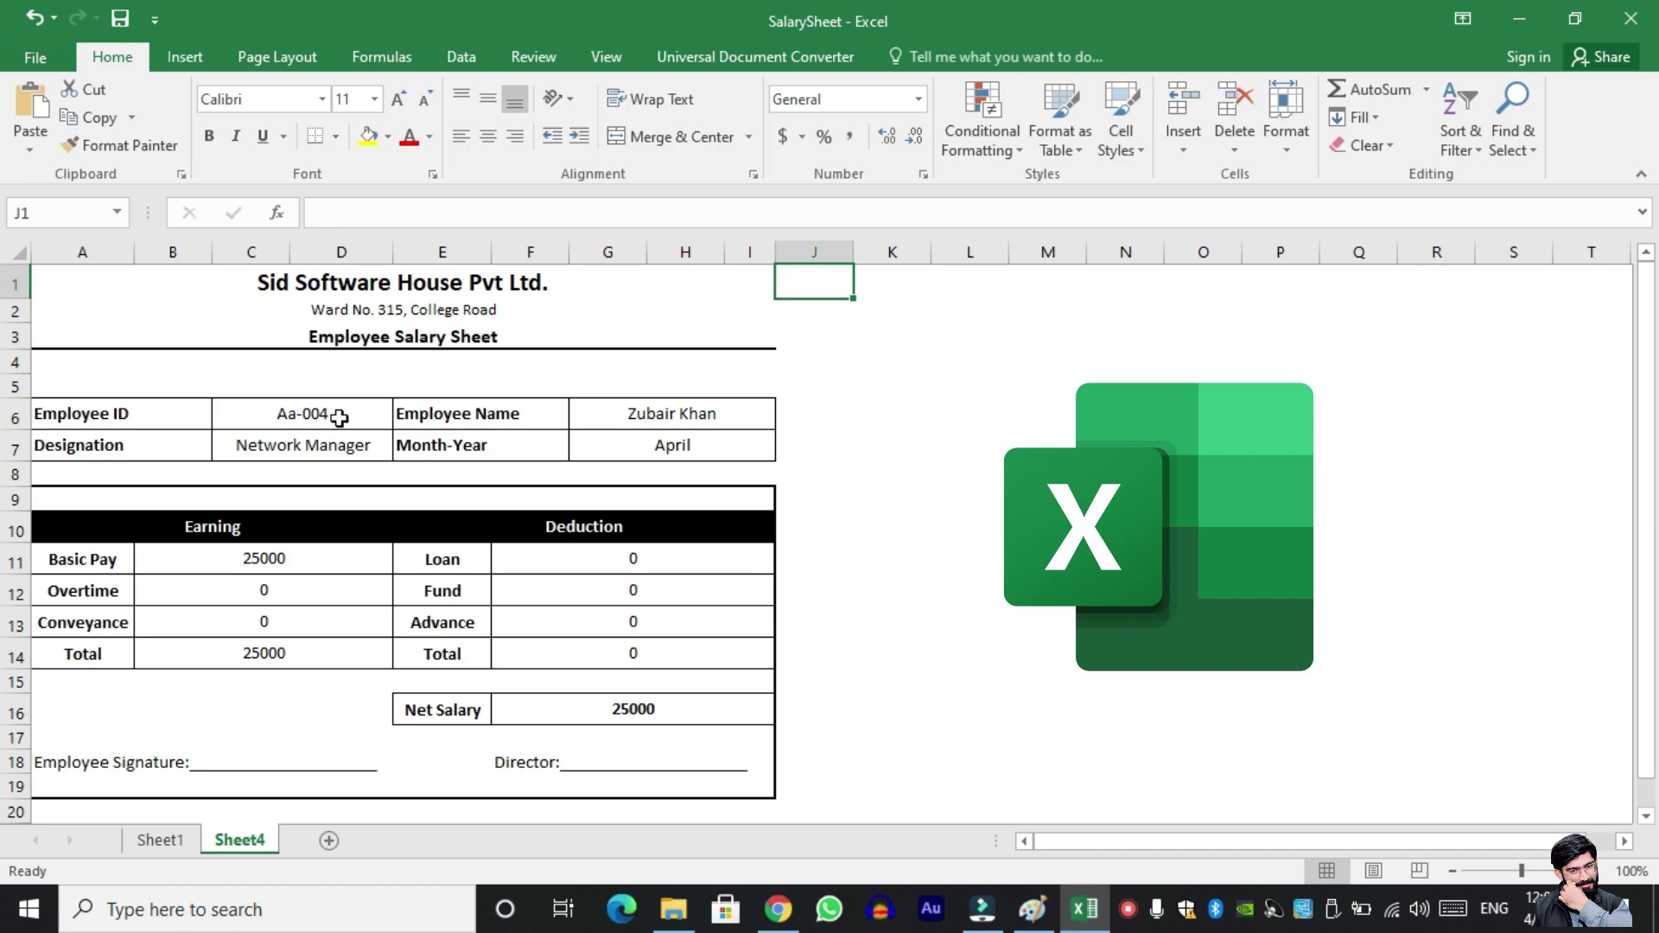
Preview the salary slip for employees Aa-007 and then Aa-013 using the C6 dropdown.
left_click(339, 417)
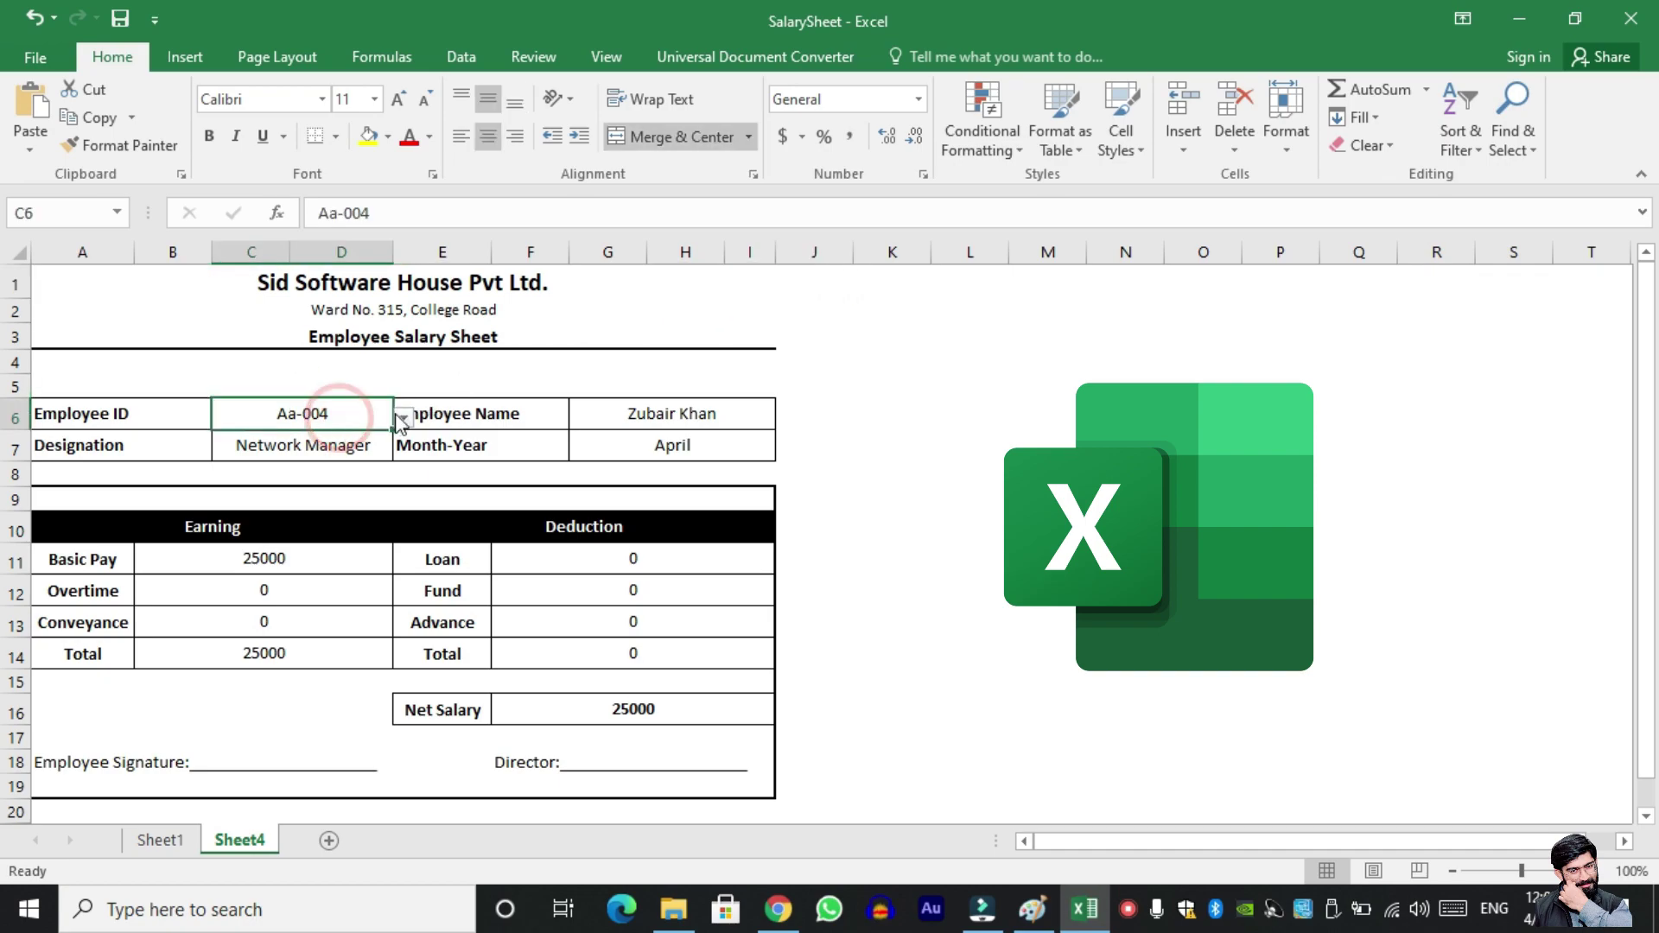
left_click(403, 418)
left_click(304, 484)
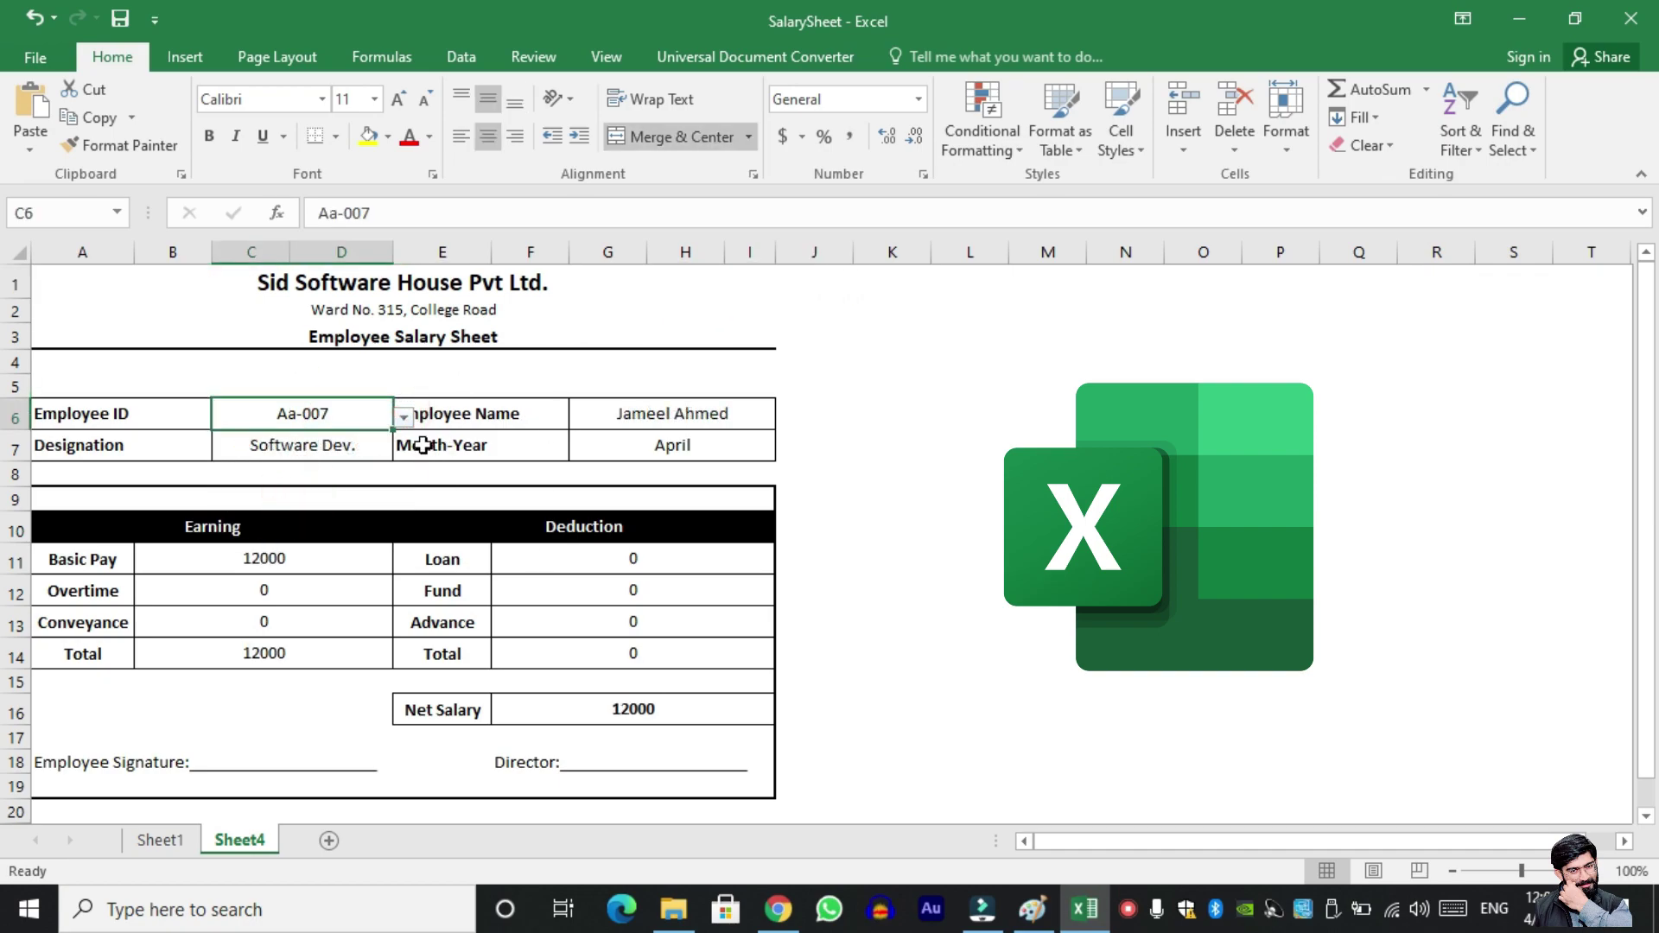
left_click(404, 418)
left_click(311, 539)
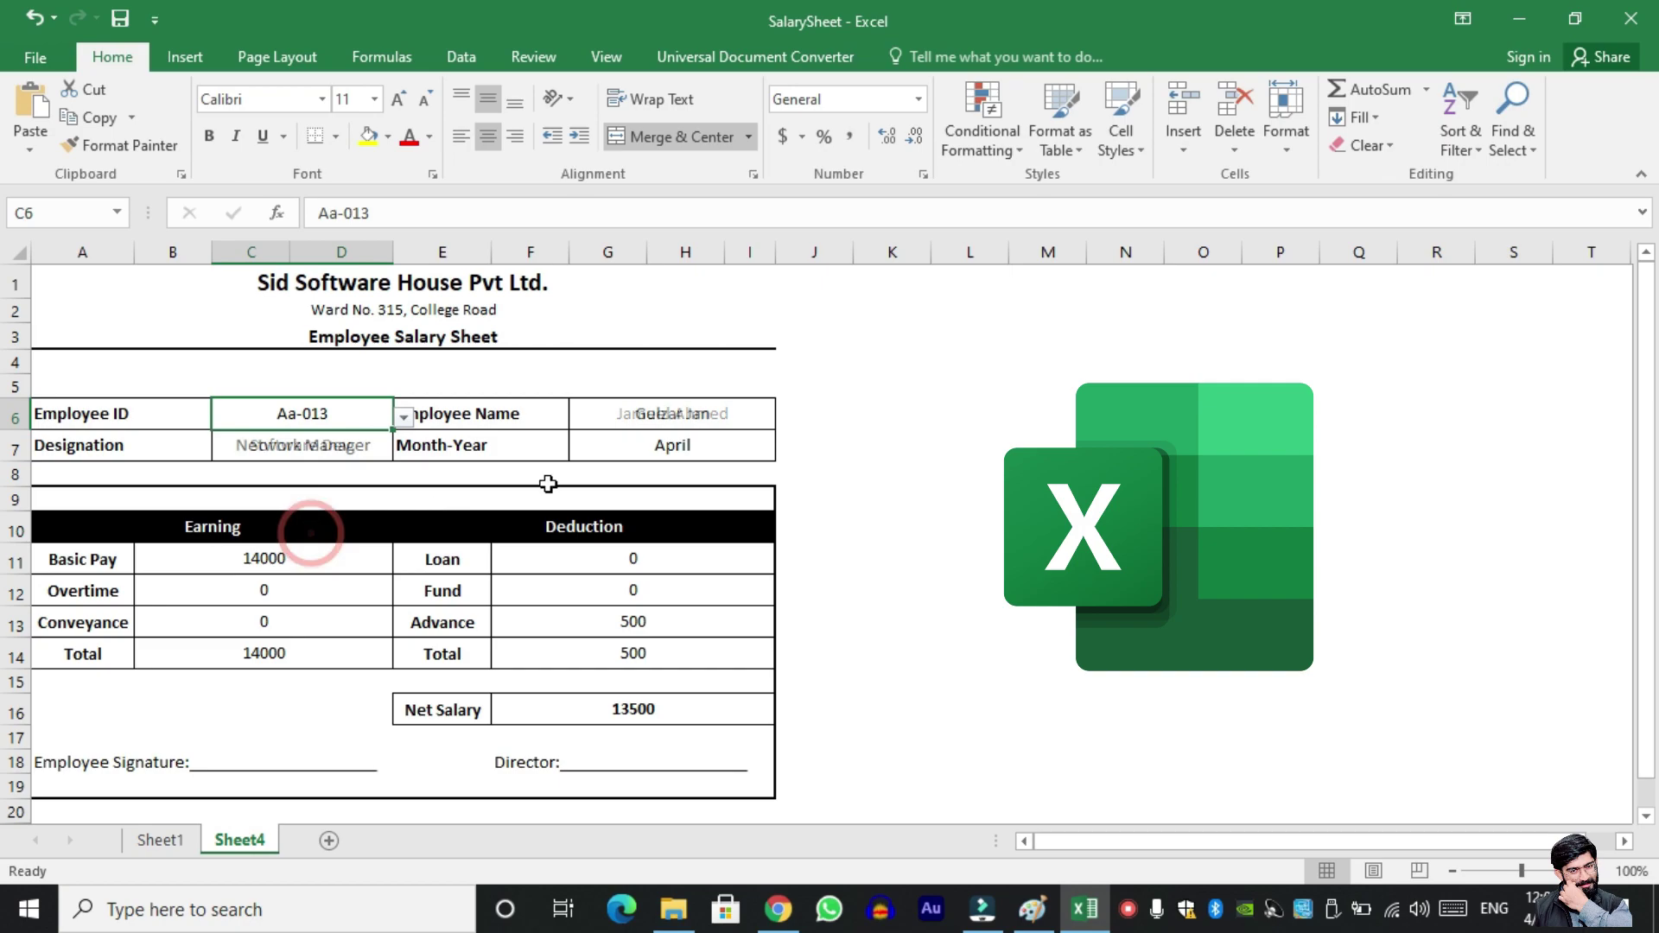
left_click(403, 419)
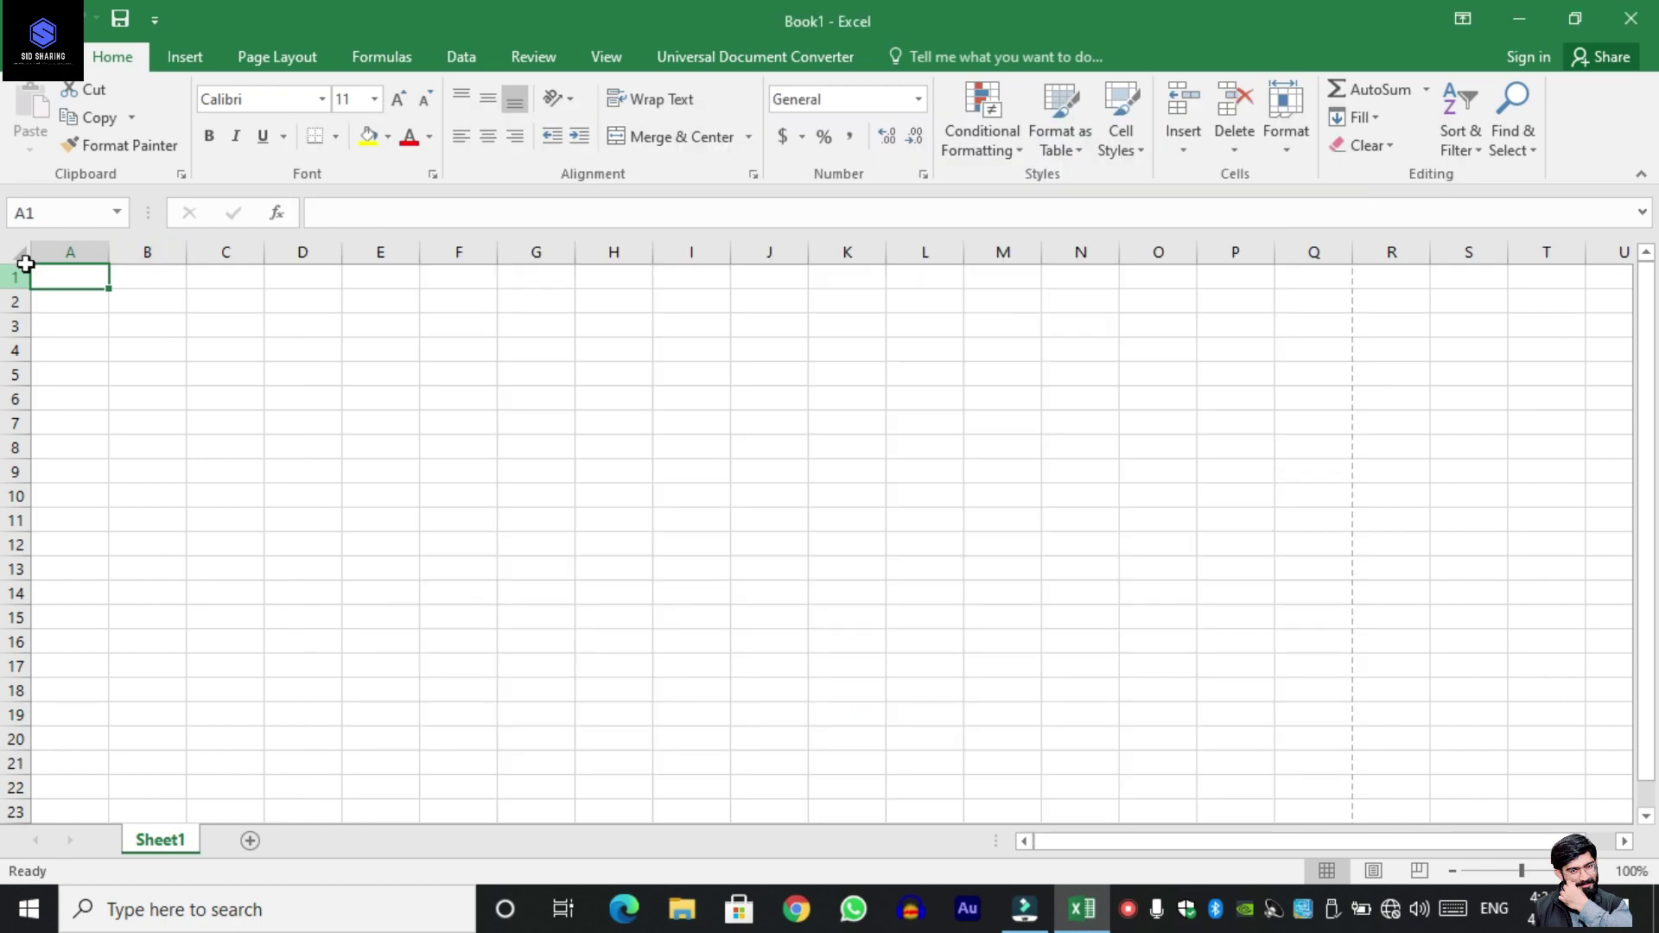
Set the Page Layout orientation to Landscape and the paper size to US Legal.
left_click(285, 57)
left_click(259, 139)
left_click(269, 249)
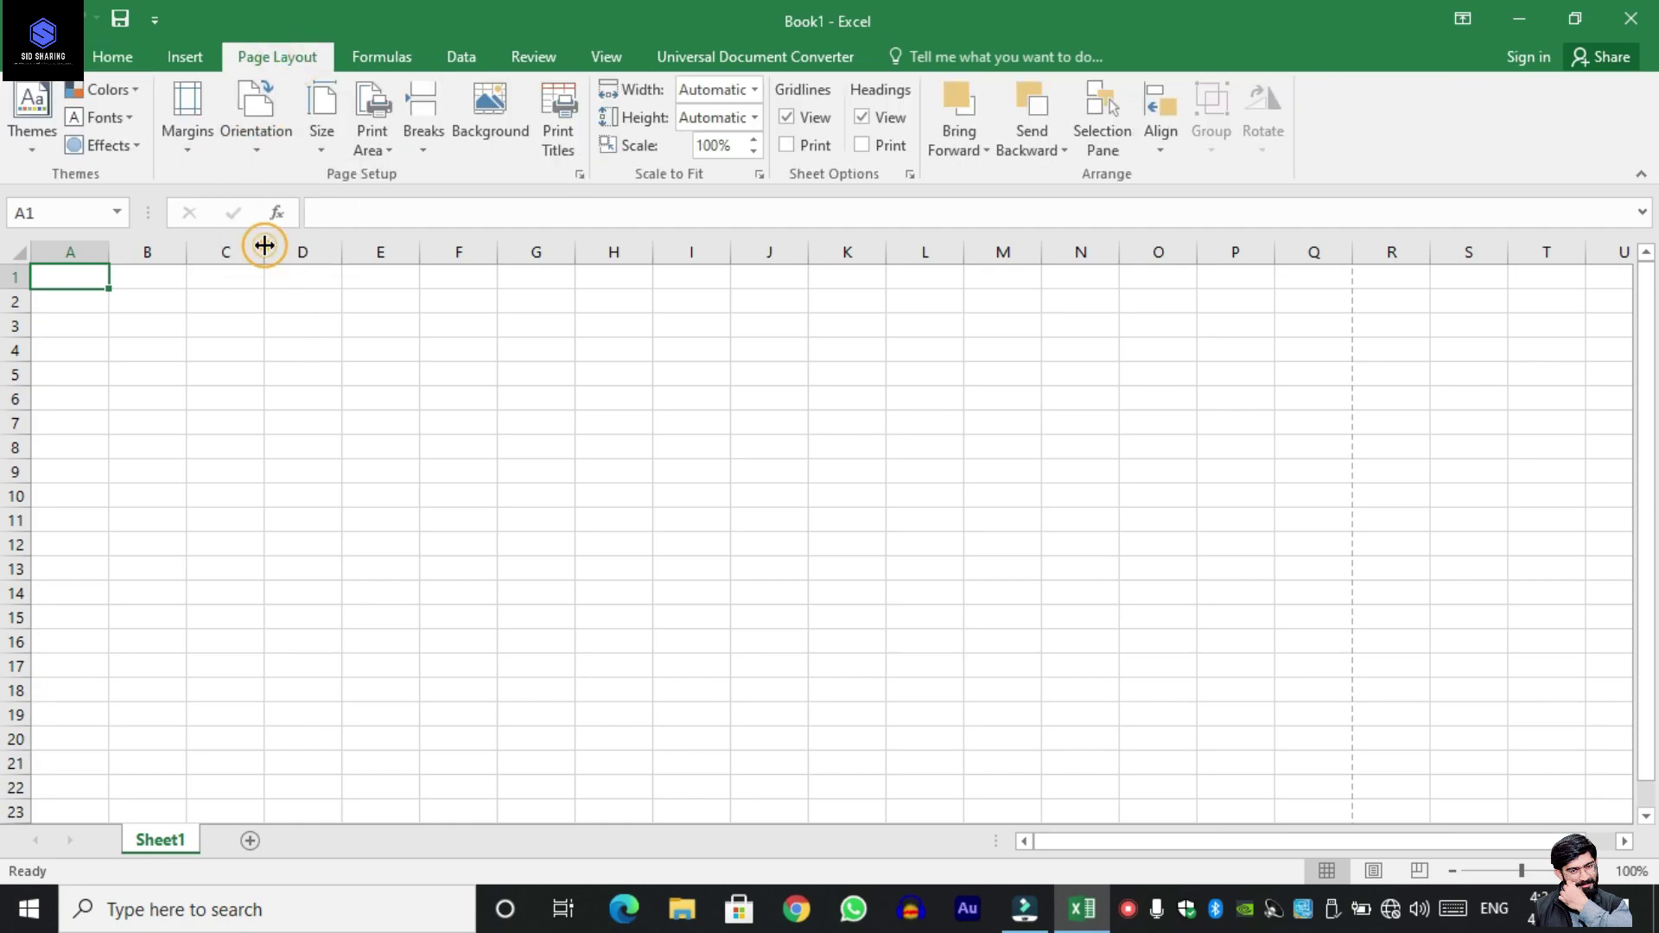
left_click(336, 149)
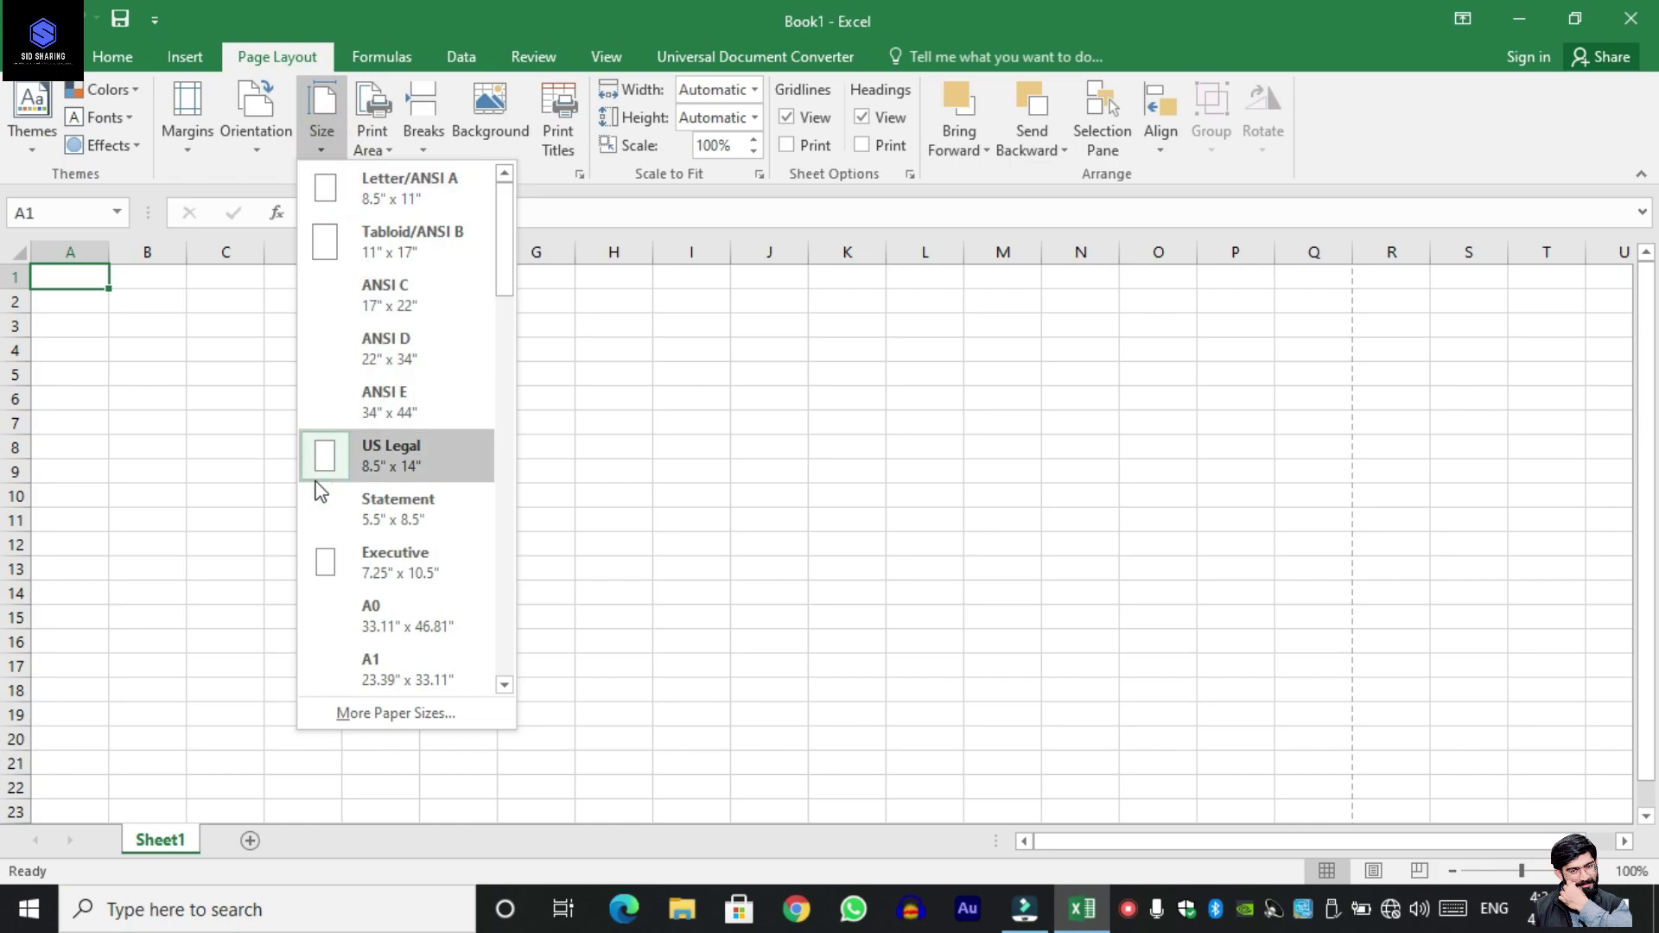
left_click(346, 436)
key("Return")
type("Emp. I")
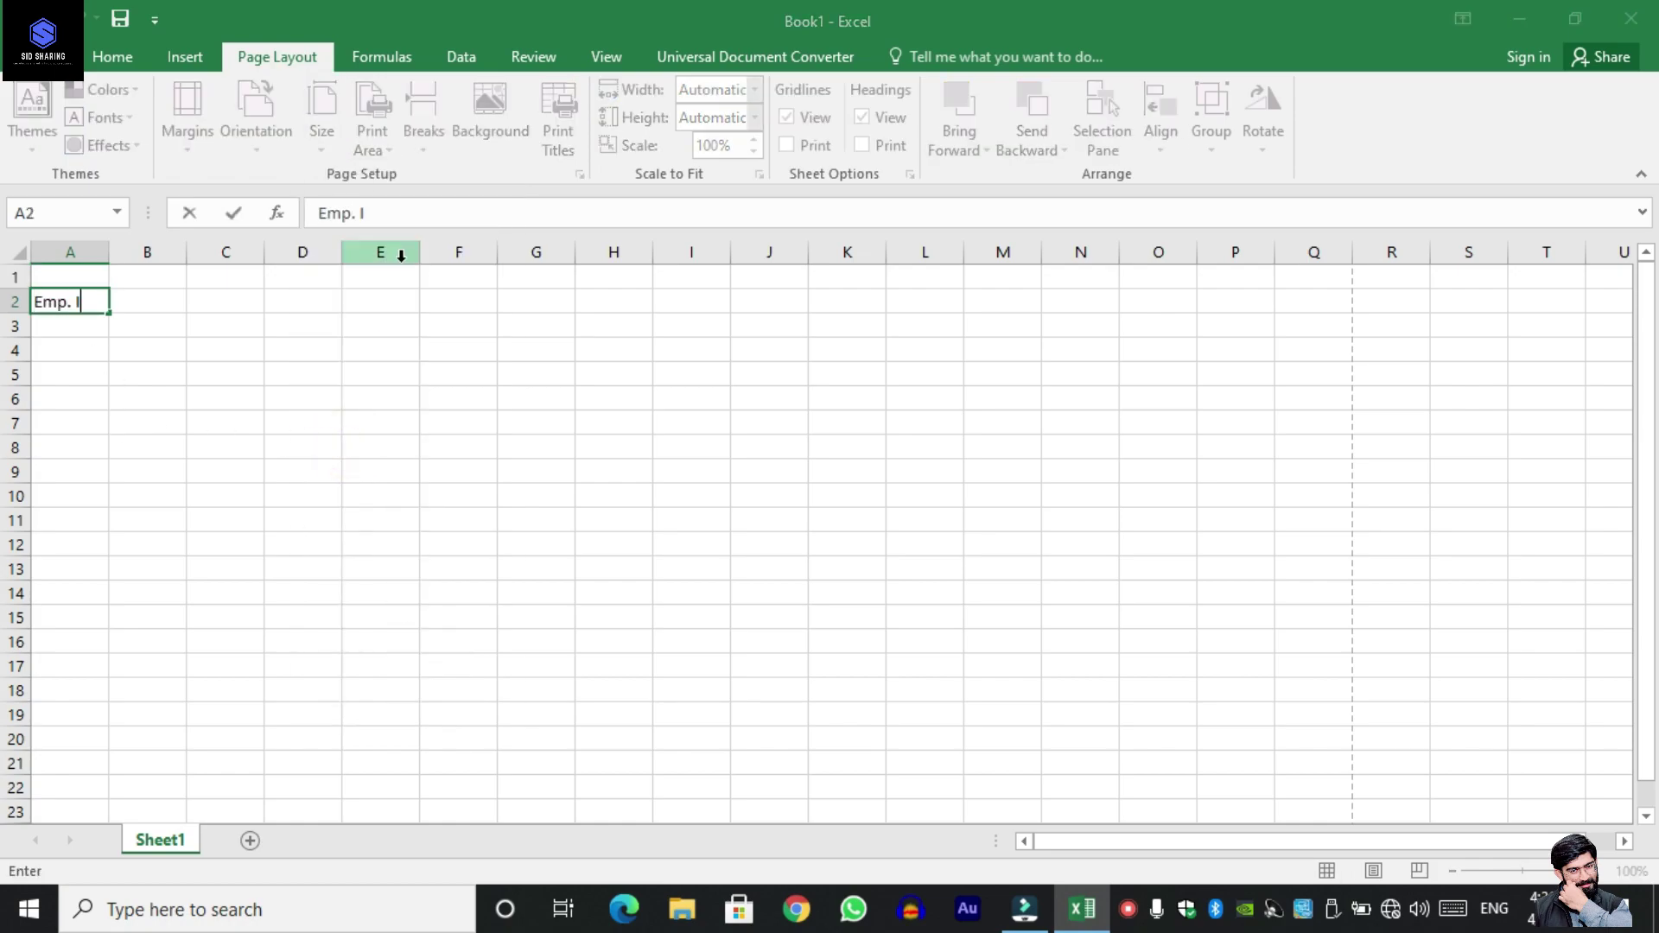
Enter the headers Emp. ID, Name, Designation, Month-Year and Basic Pay in A2:E2.
type("D")
key("Tab")
type("Name")
key("Tab")
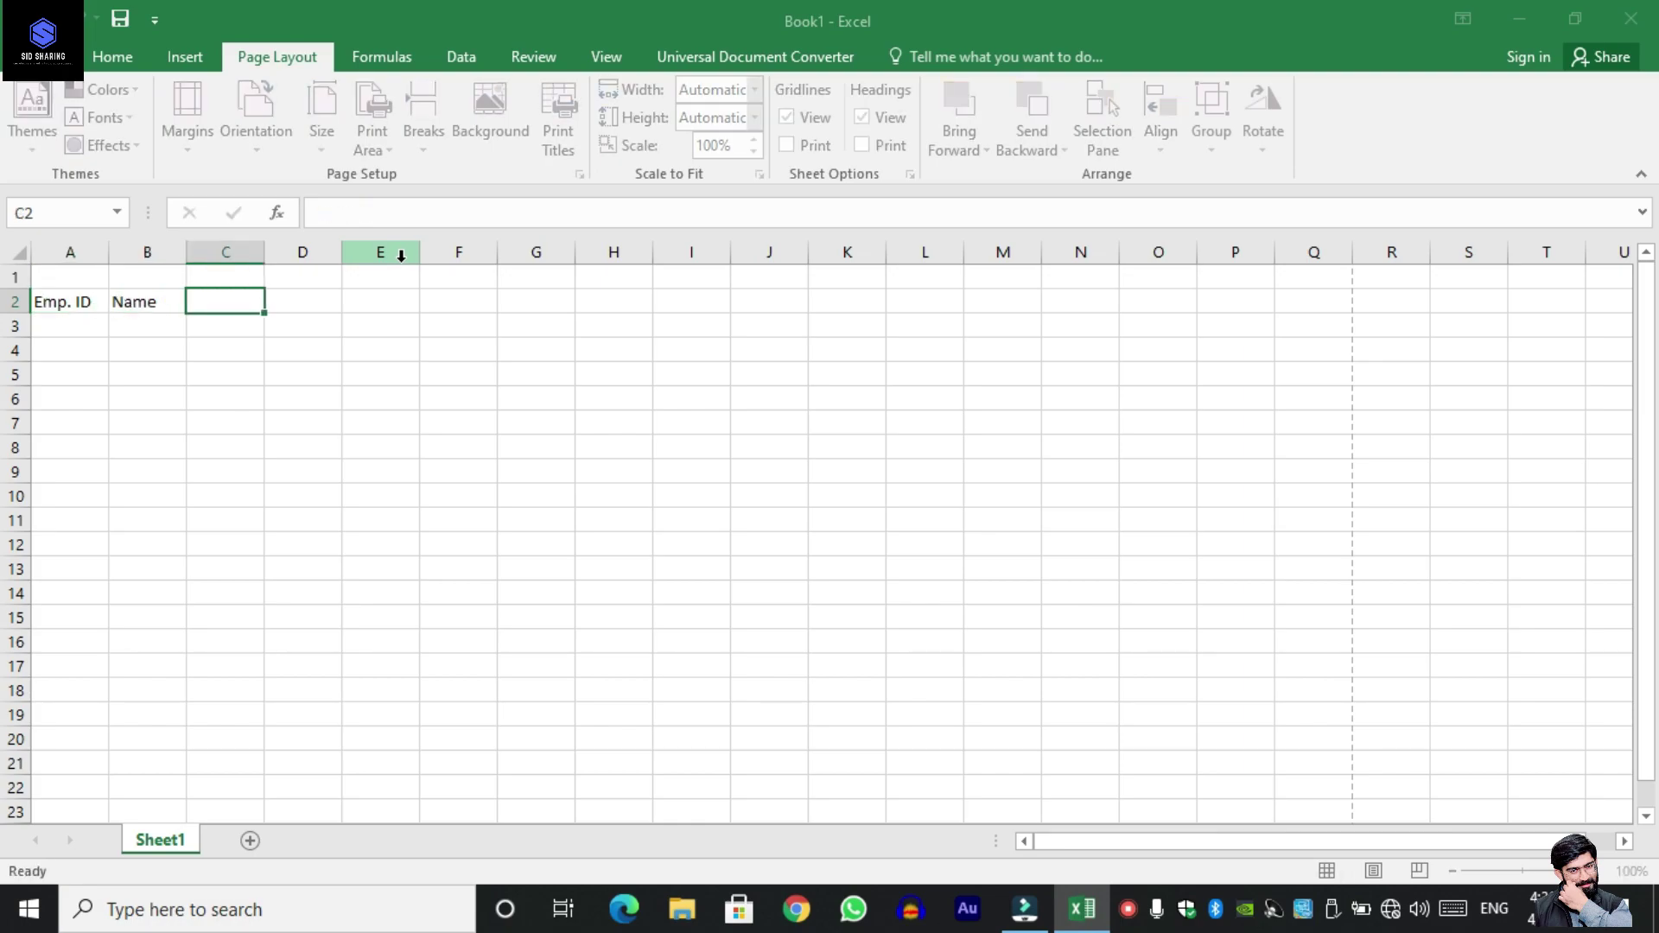
type("Fe")
key("BackSpace")
key("BackSpace")
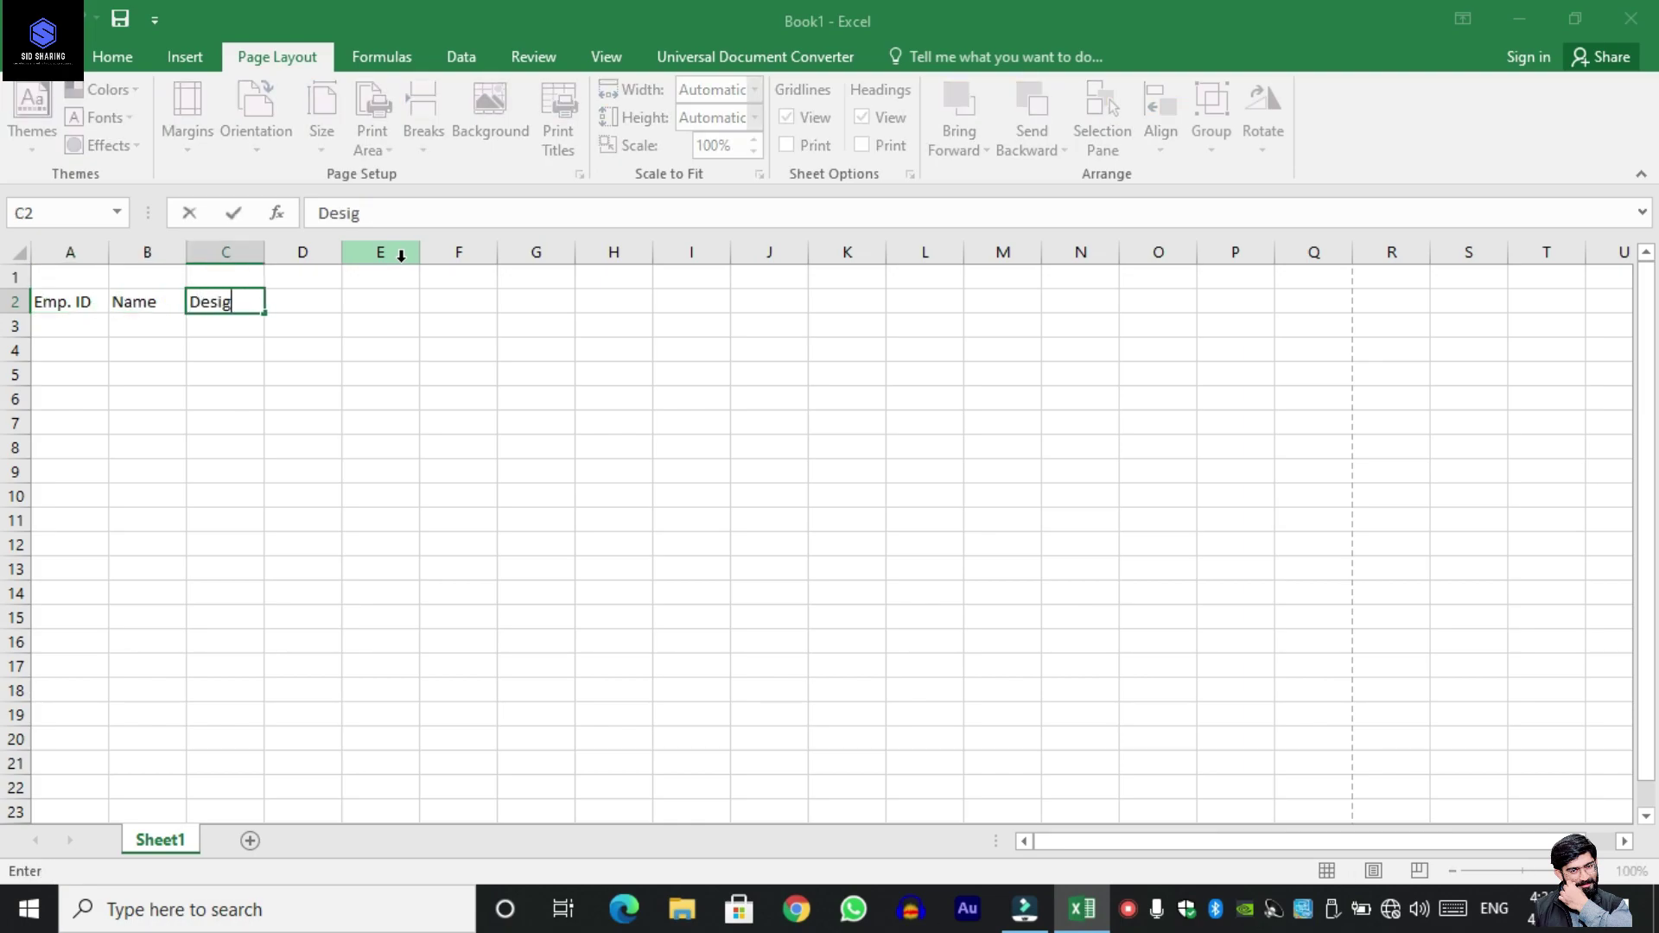
type("nation")
key("Tab")
type("Mo")
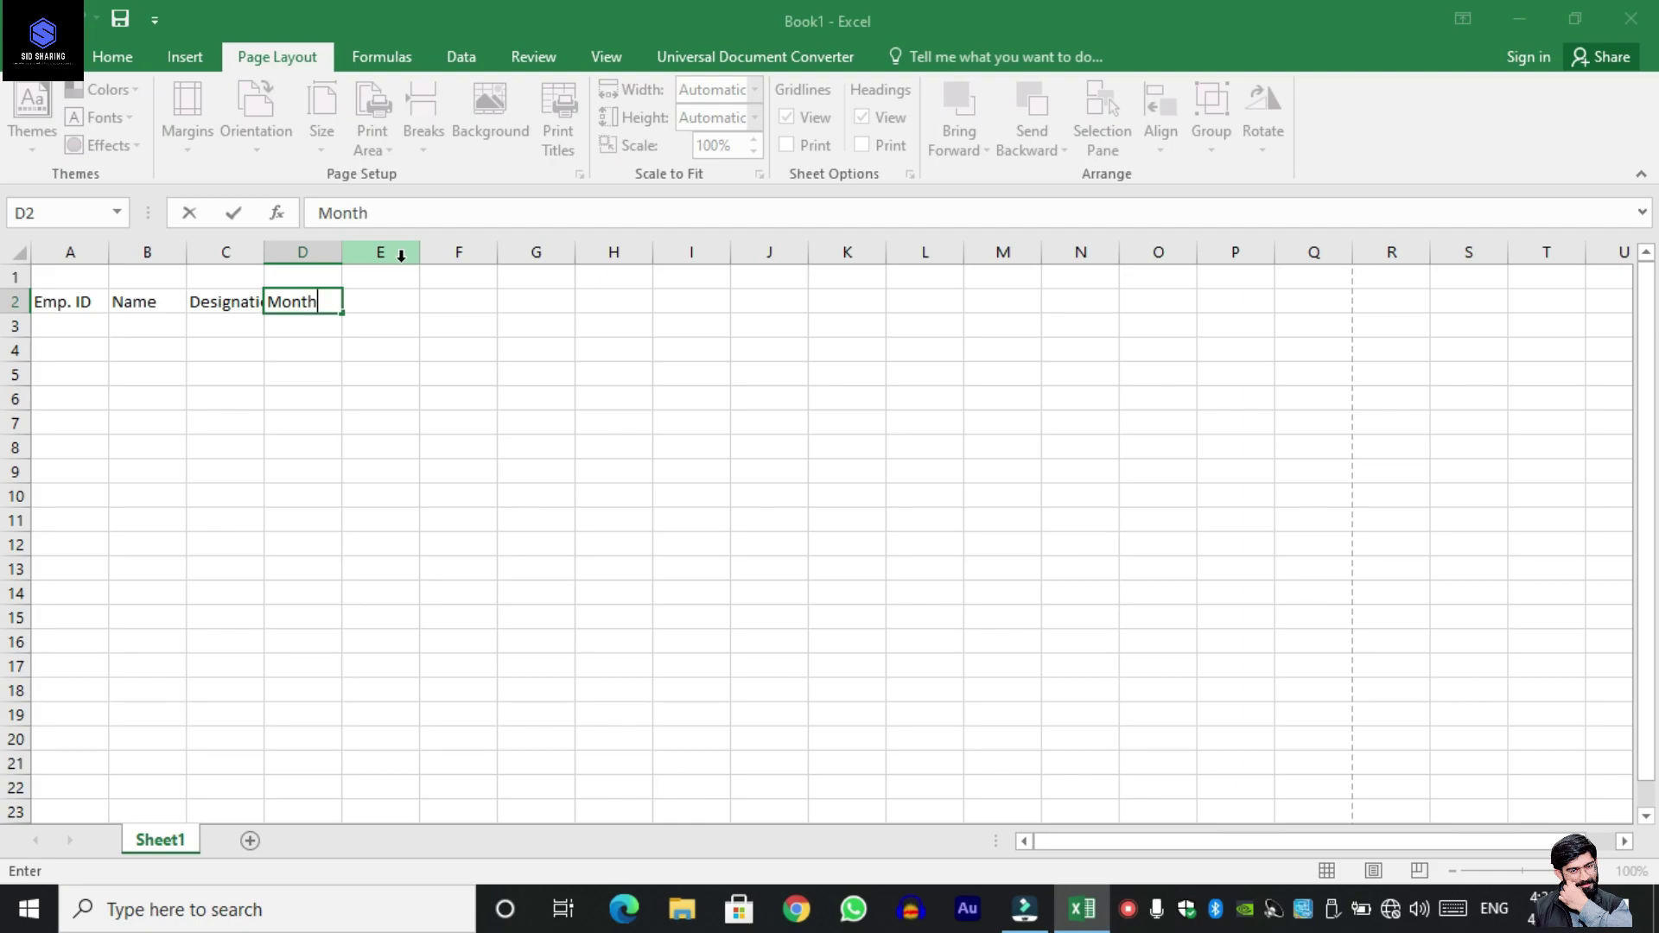
type("r")
key("Tab")
type("Bas")
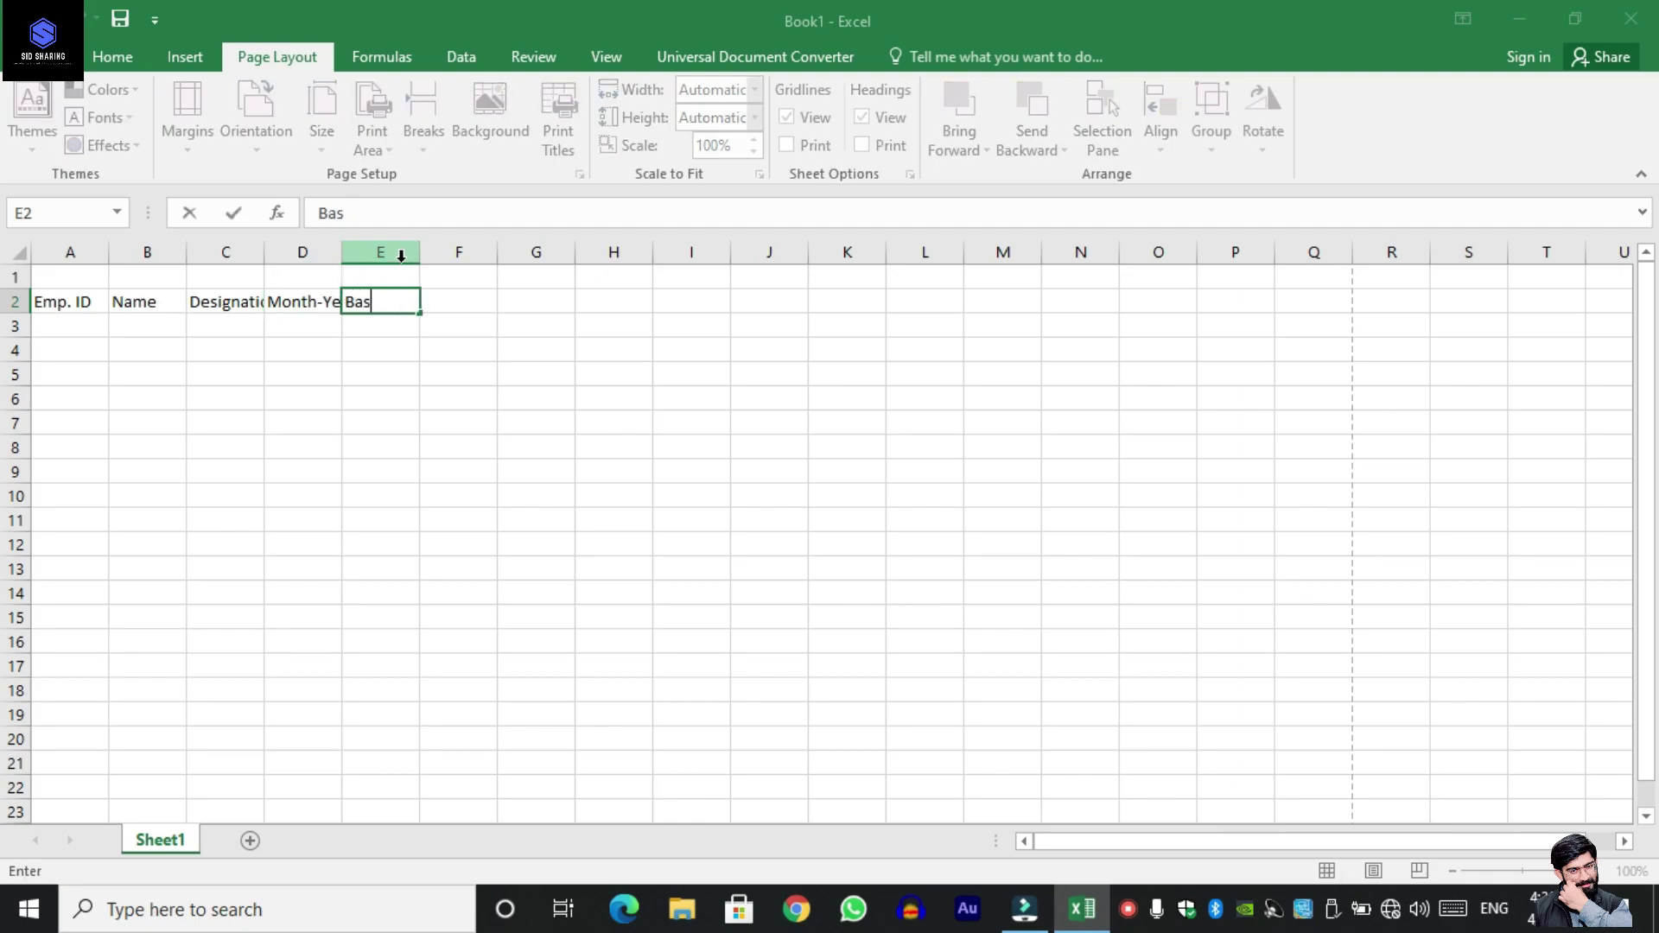
type("ic Pay")
key("Tab")
Add the earning headers Overtime, Coveyance and Total Earning in F2:H2.
type("O")
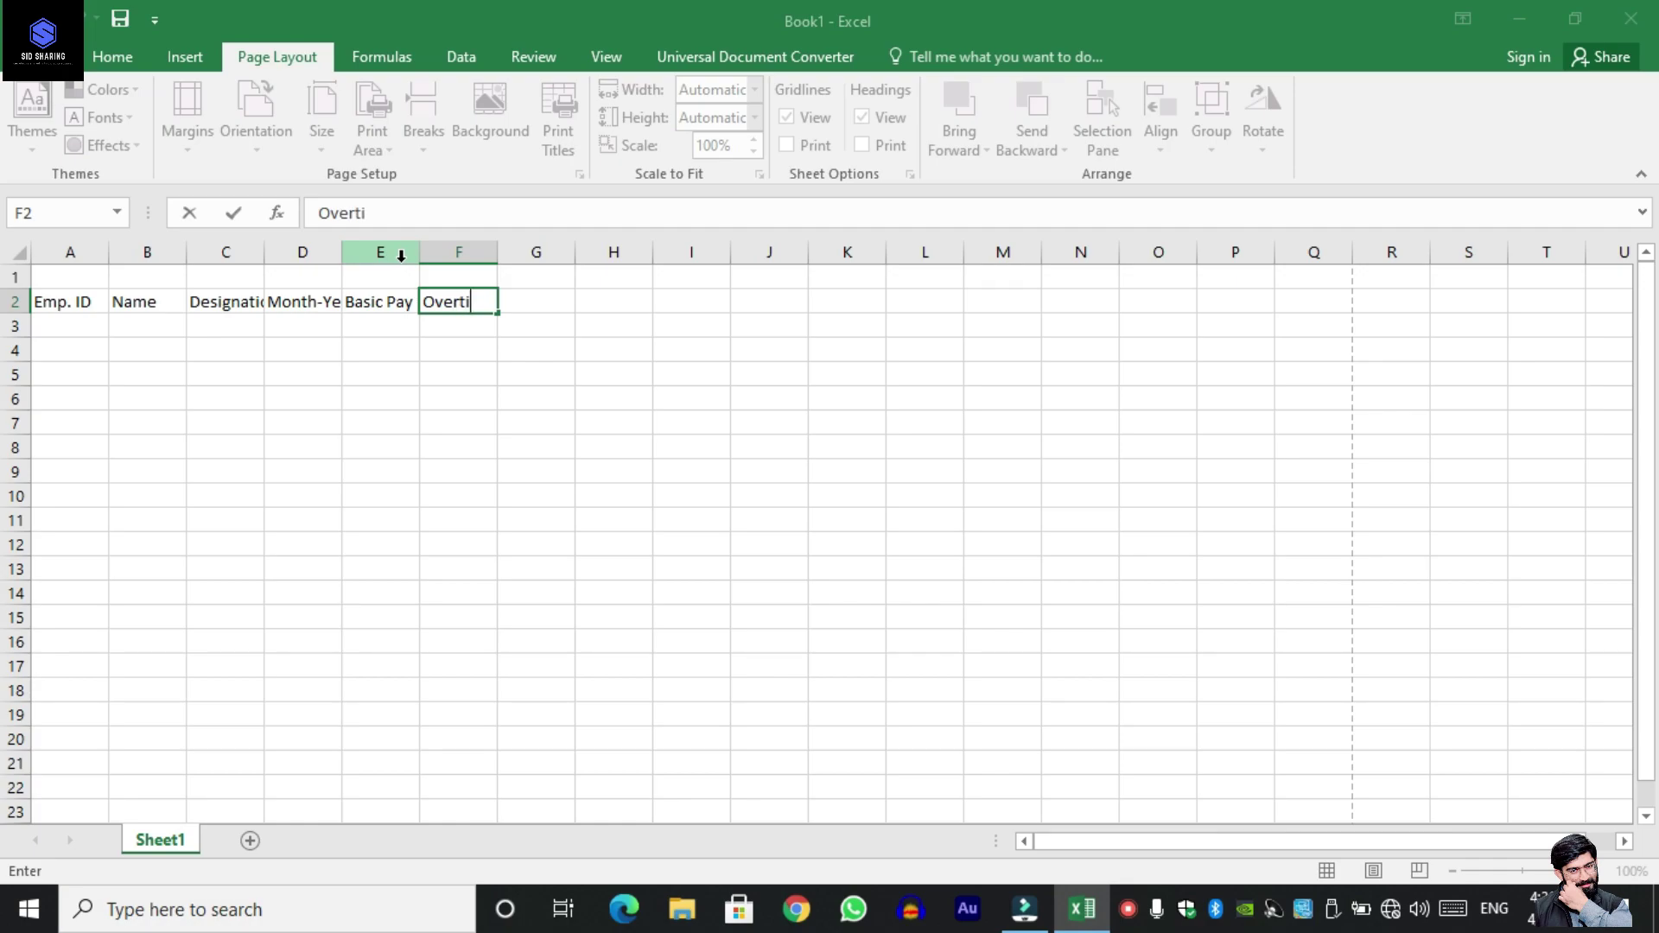
key("Tab")
type("C")
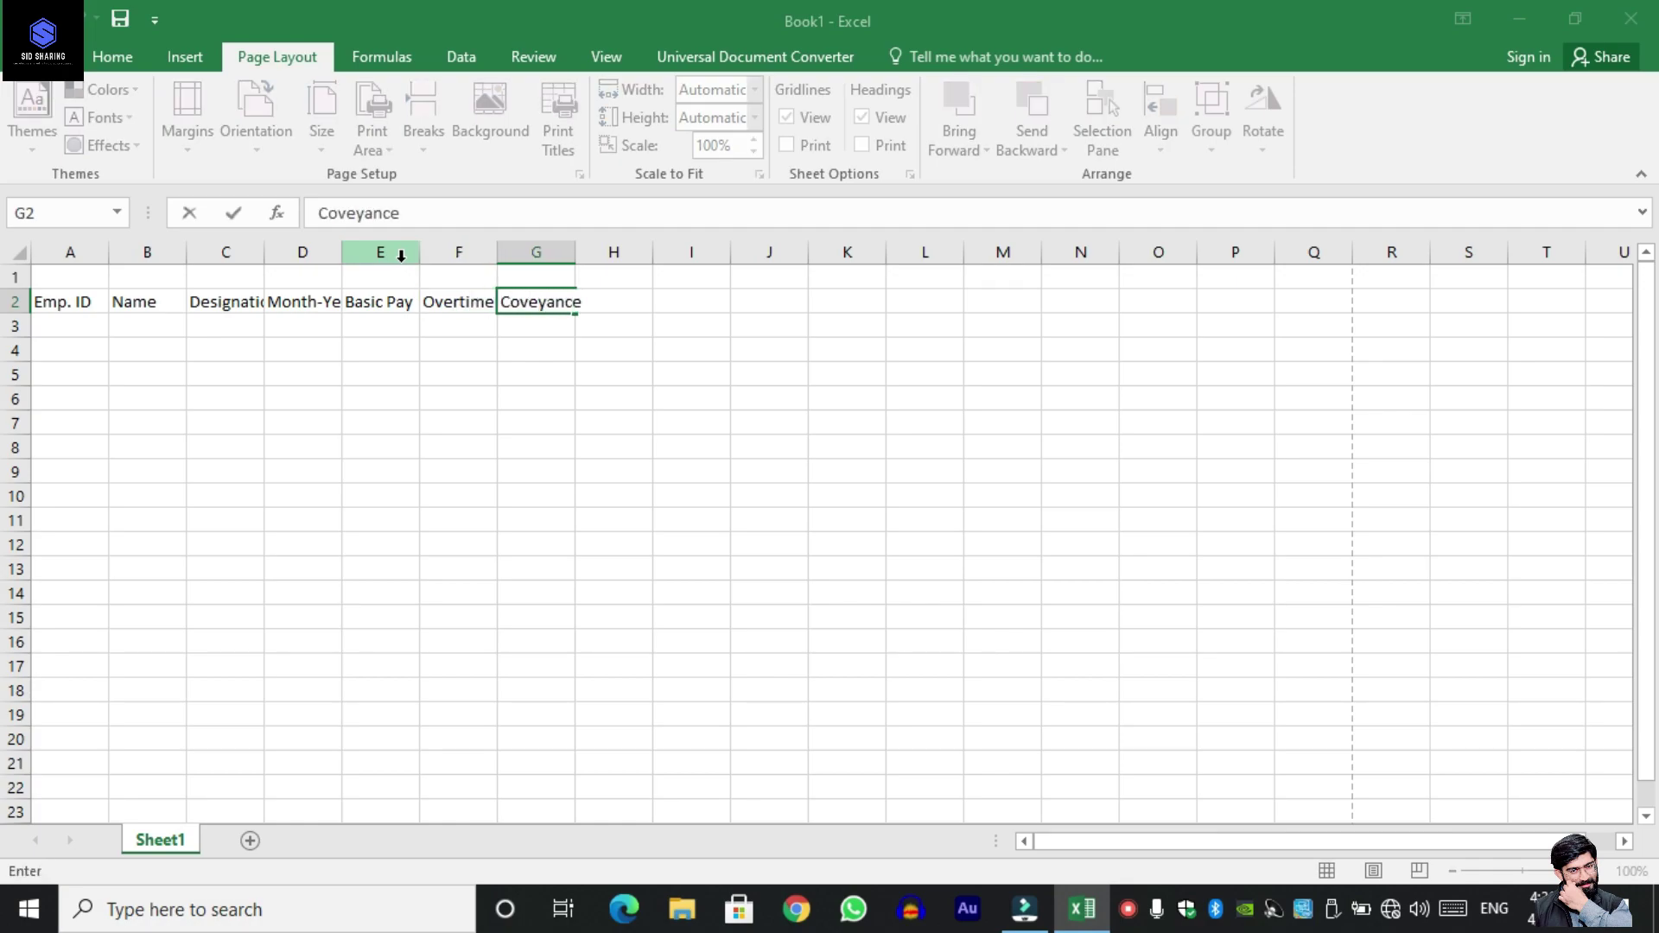
key("Tab")
type("Tota")
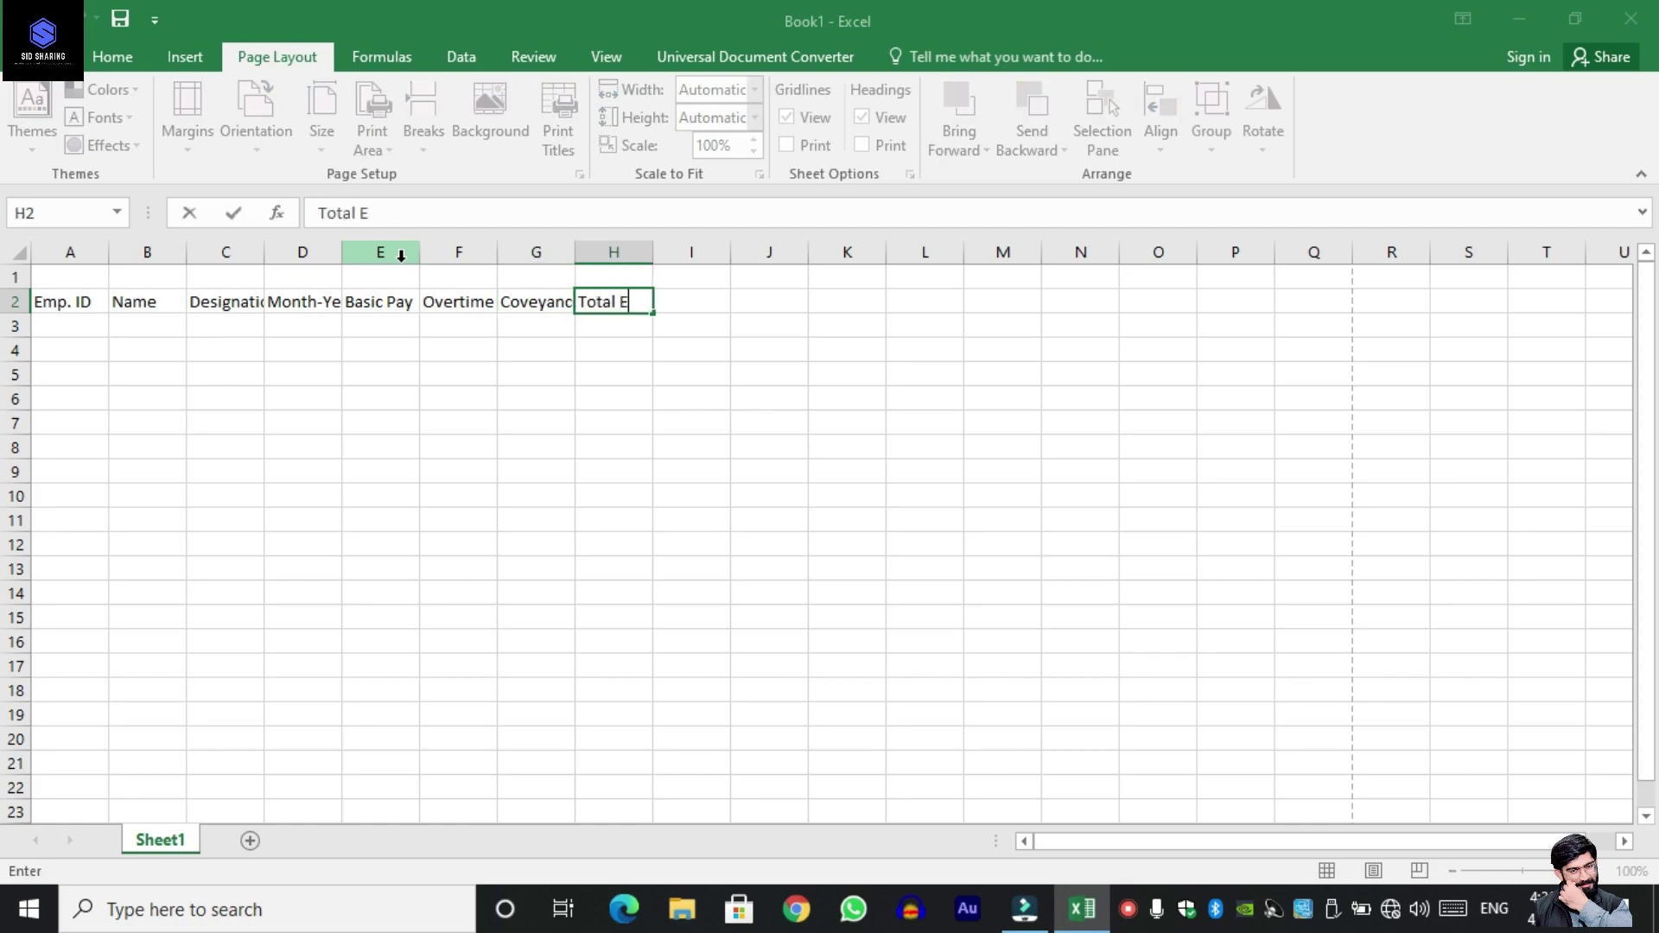
key("Tab")
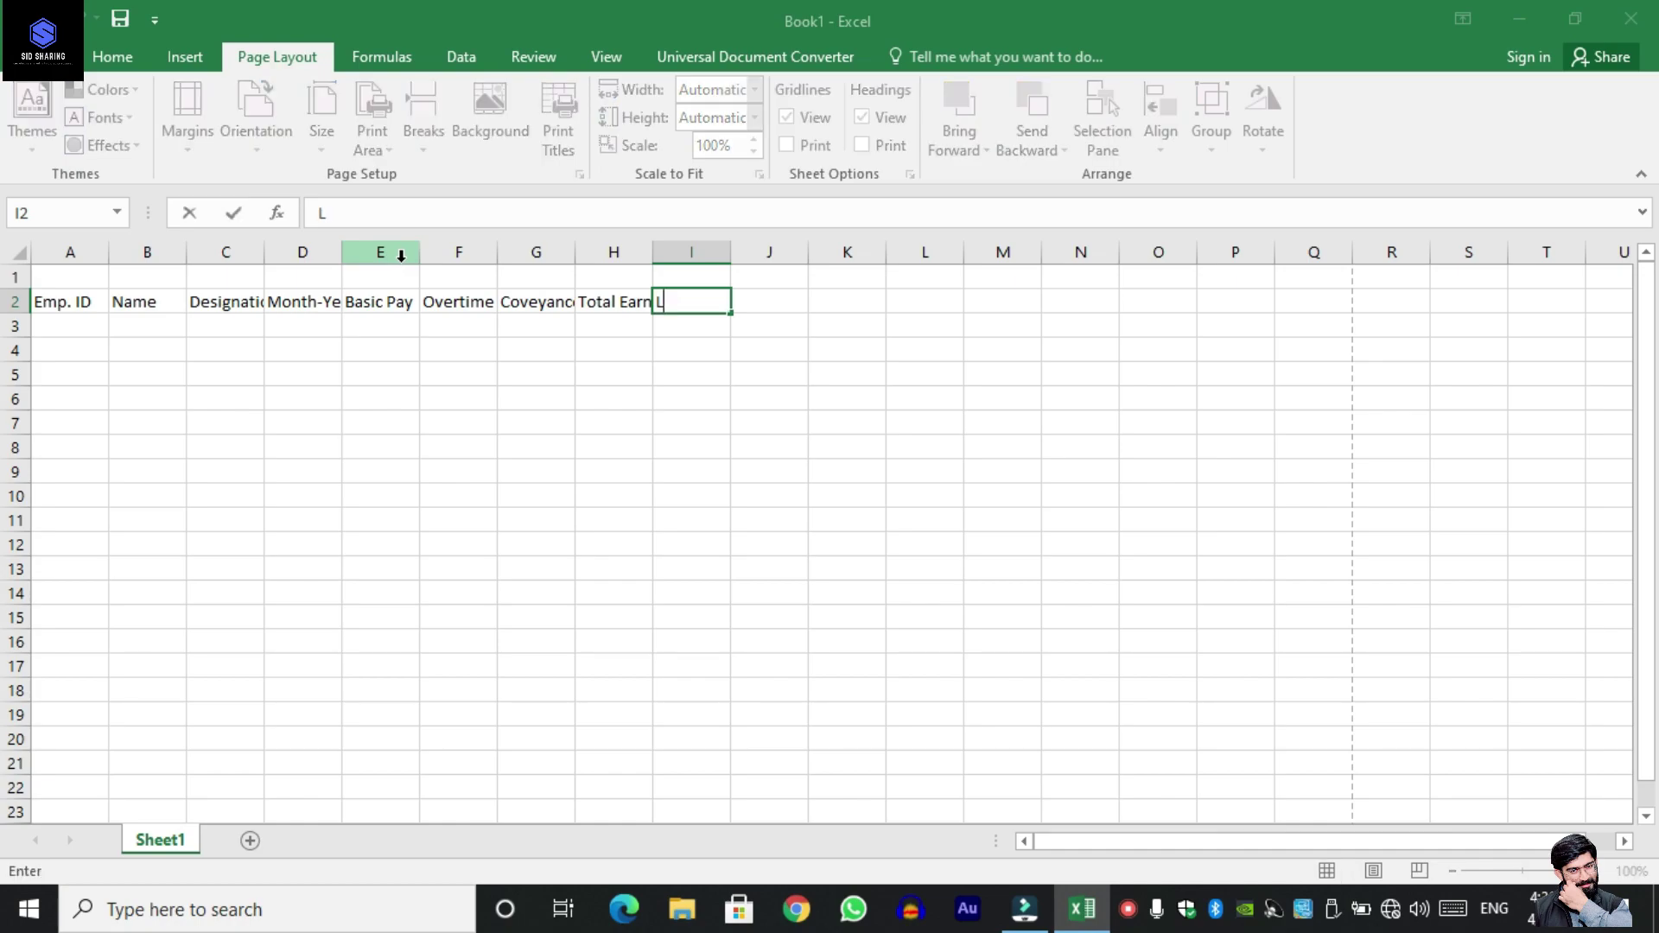
Add the headers Loan, Fund, Advance, Total Ded. and Net Salary in I2:M2.
type("Loan")
key("Tab")
type("nd")
key("Tab")
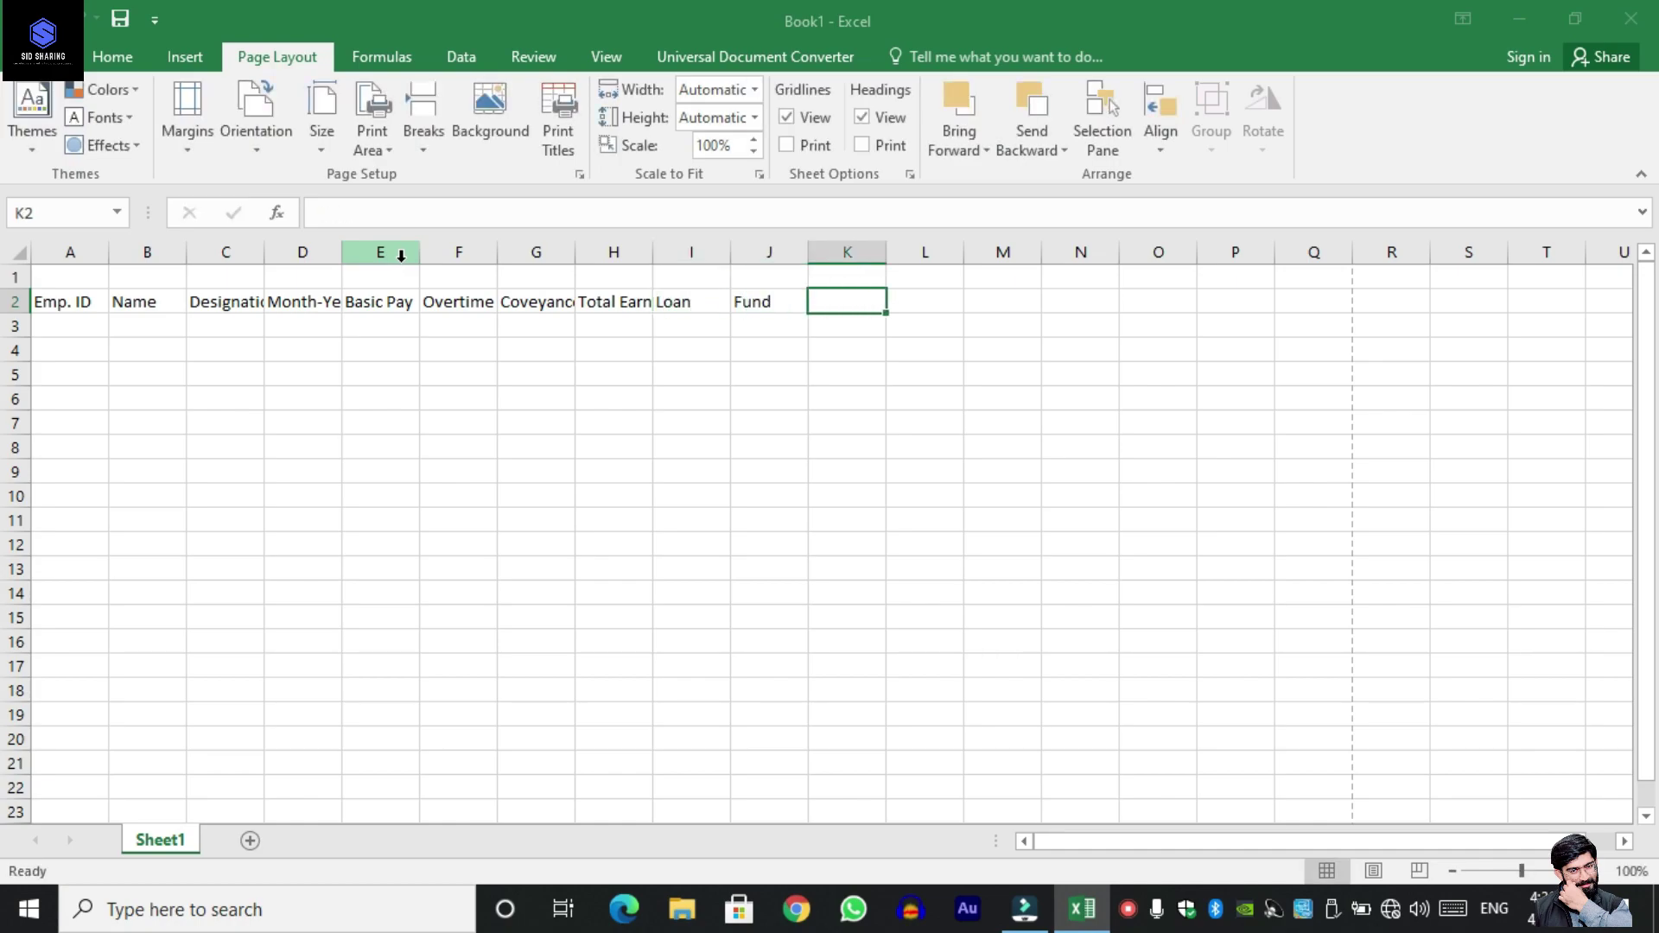
type("Advance")
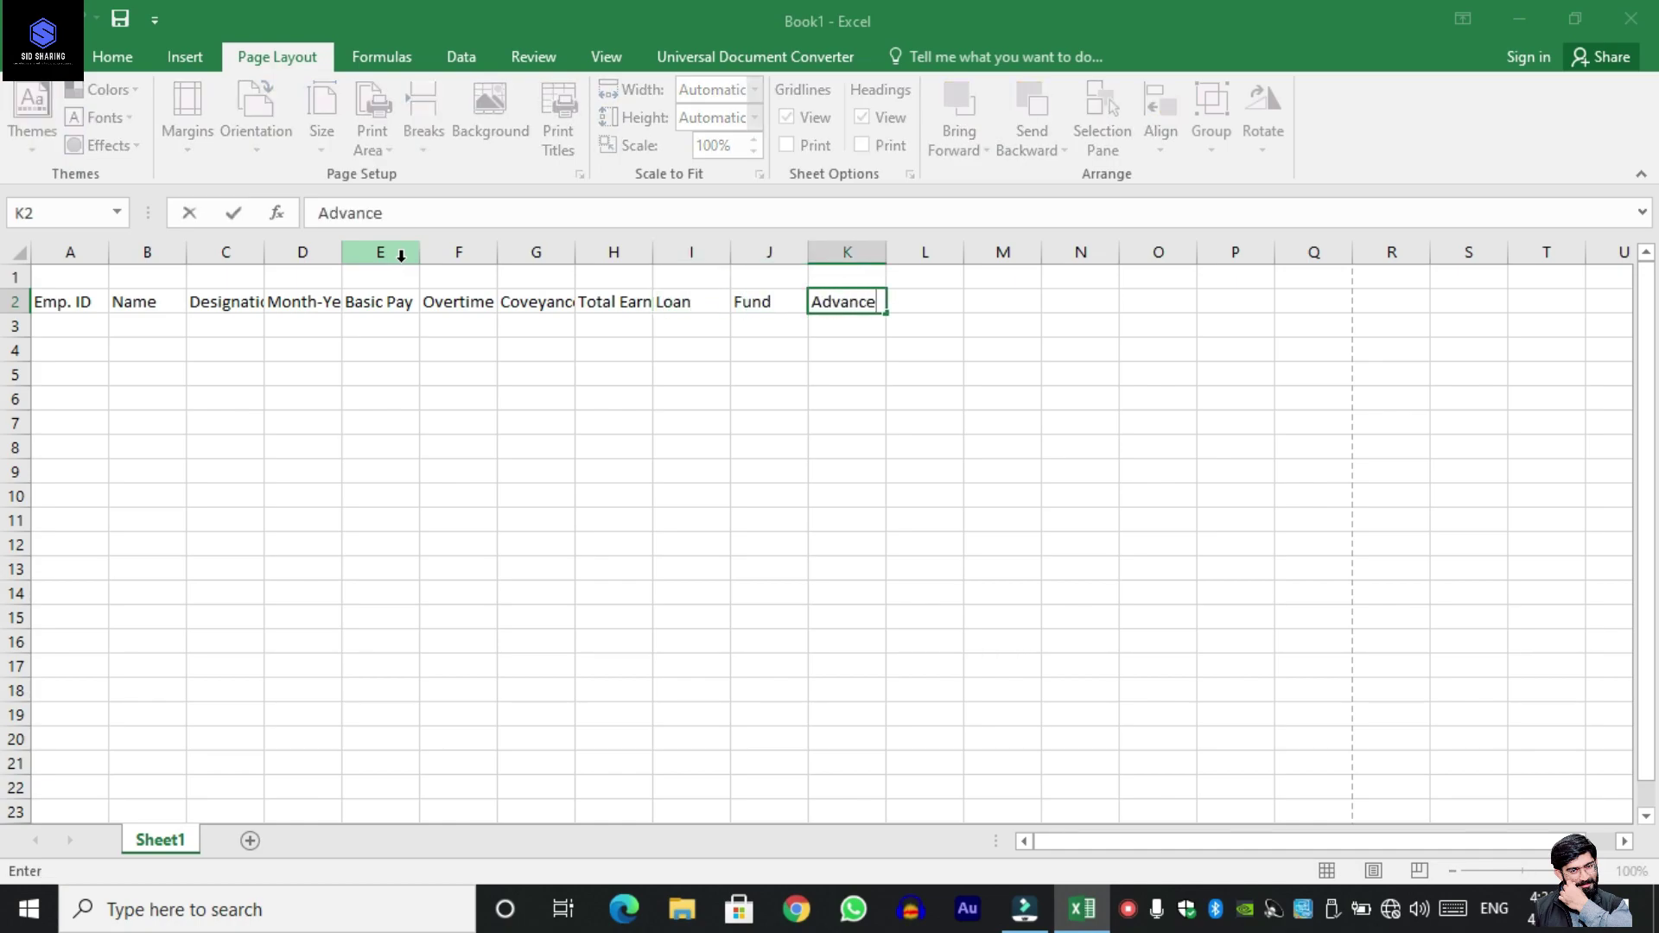
key("Tab")
type("De")
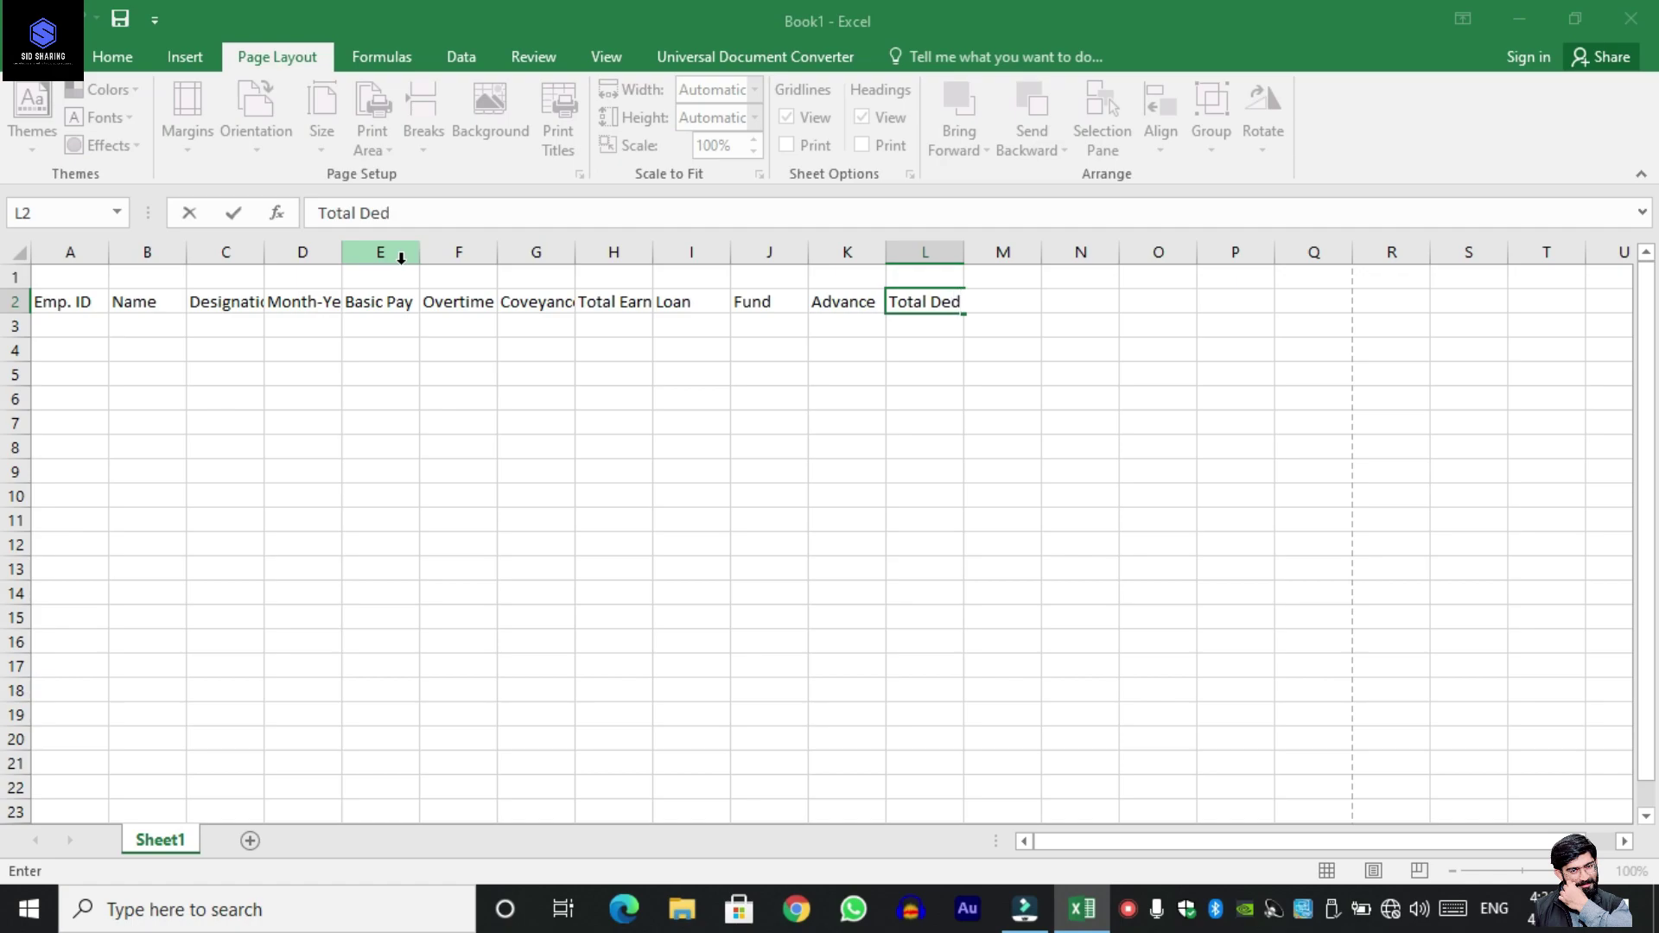
key("Tab")
type("Net")
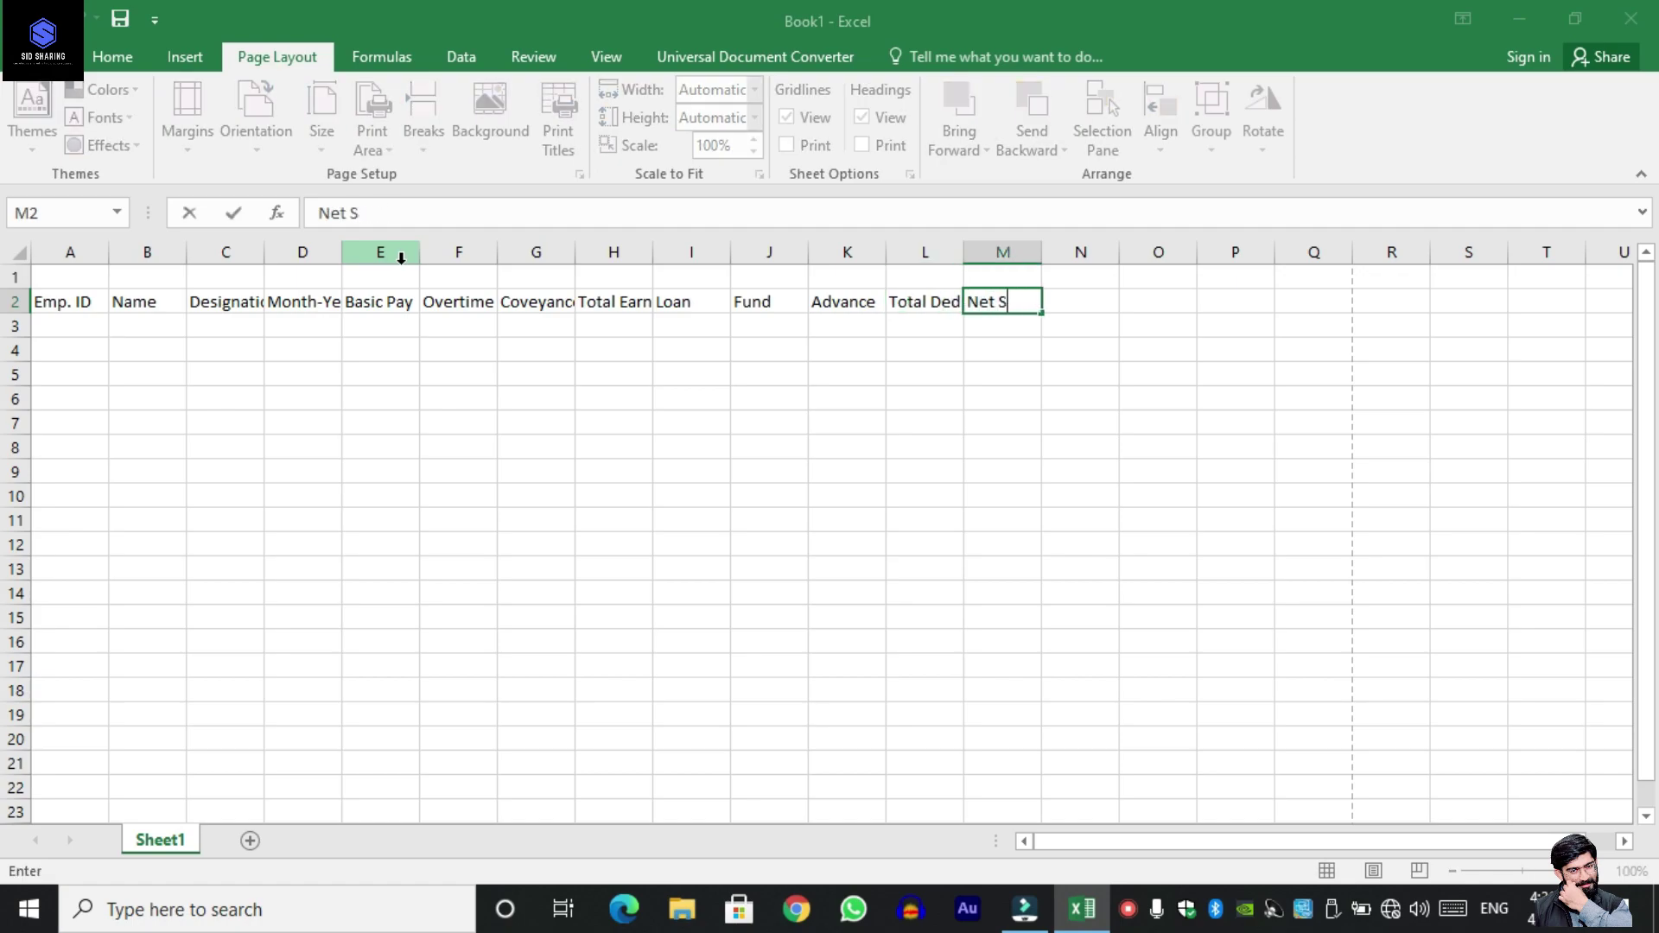
key("Tab")
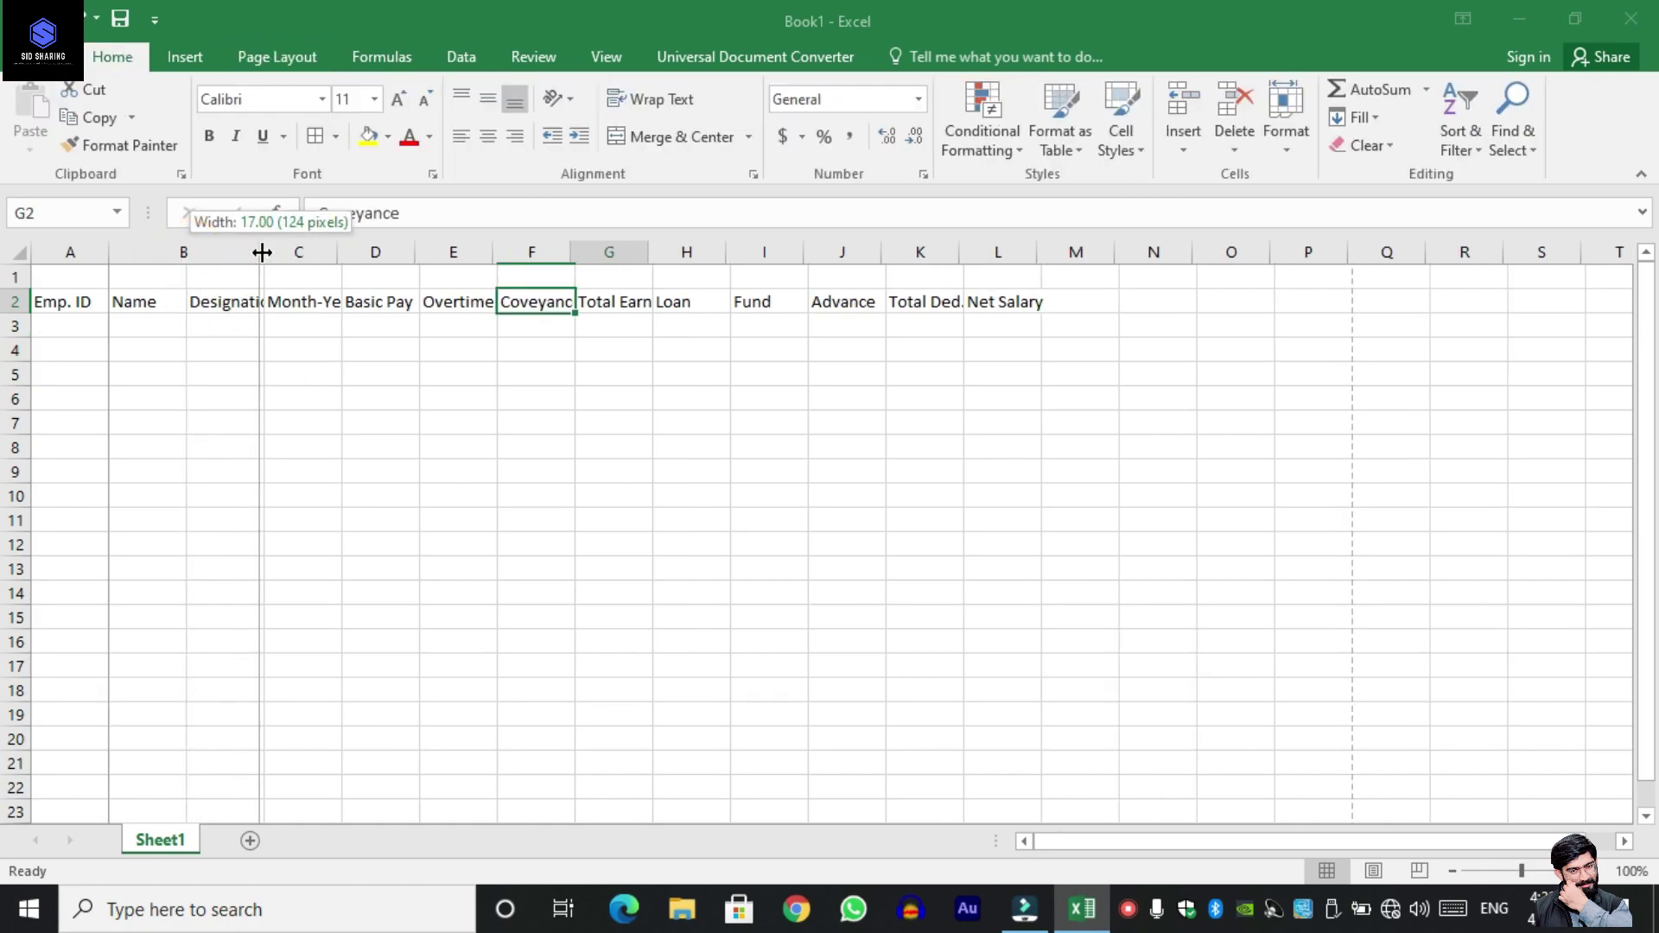
Widen column B for the names and set columns E through M to width 10.
left_click_drag(193, 260, 1149, 245)
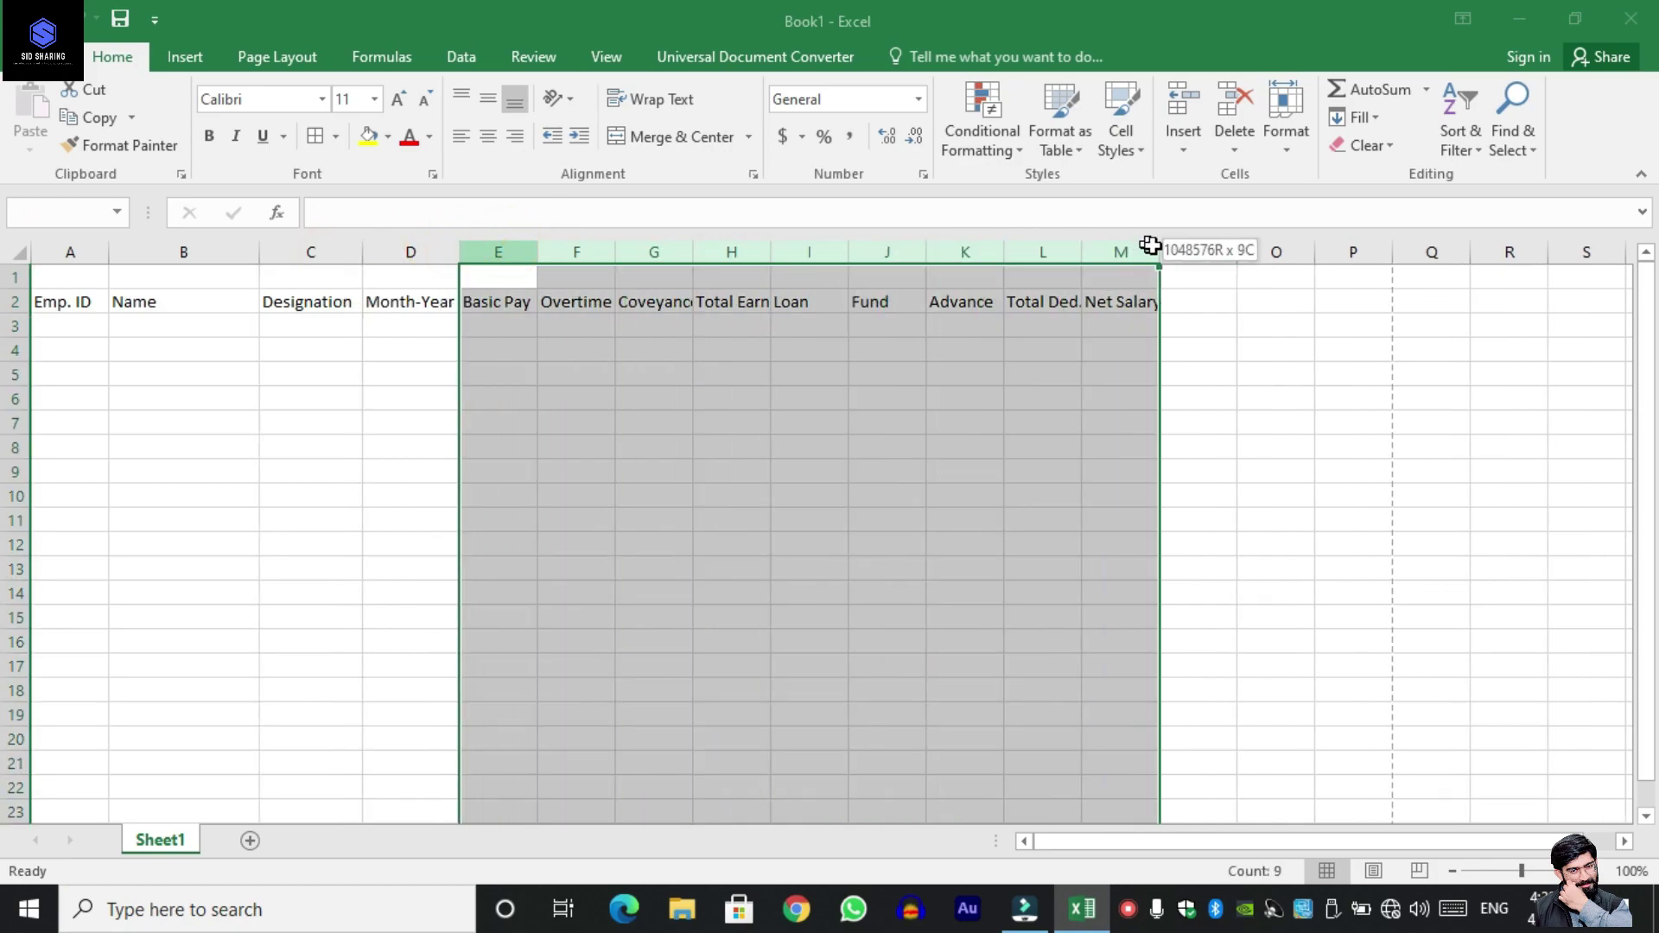
left_click(1289, 122)
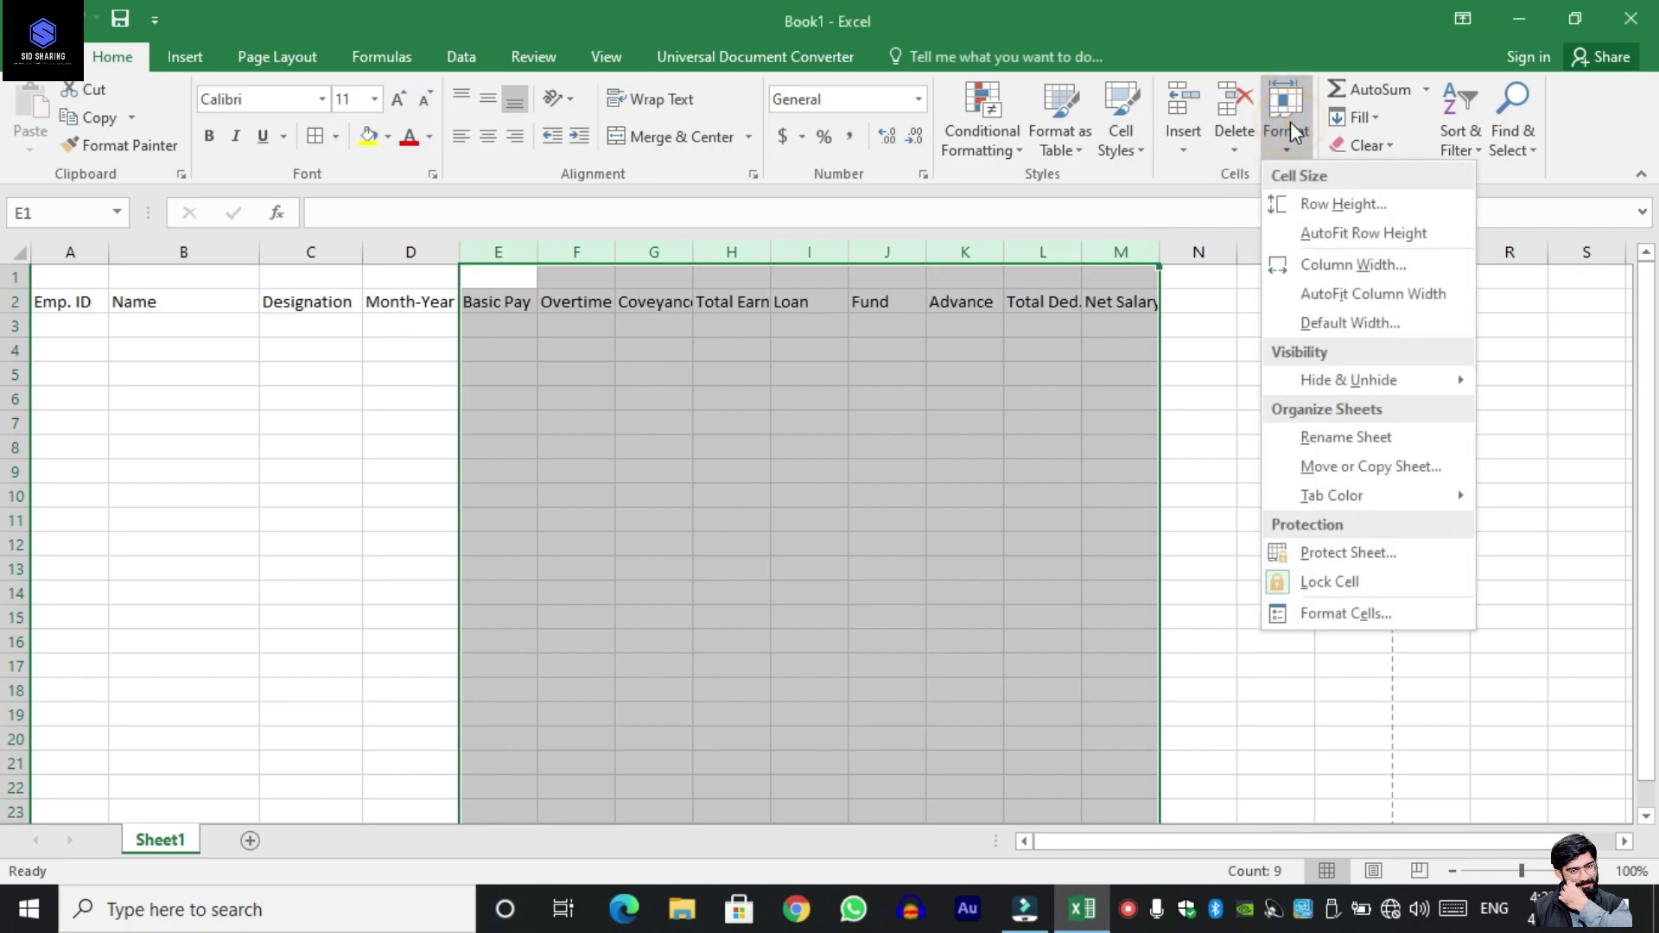
left_click(1354, 264)
type("10")
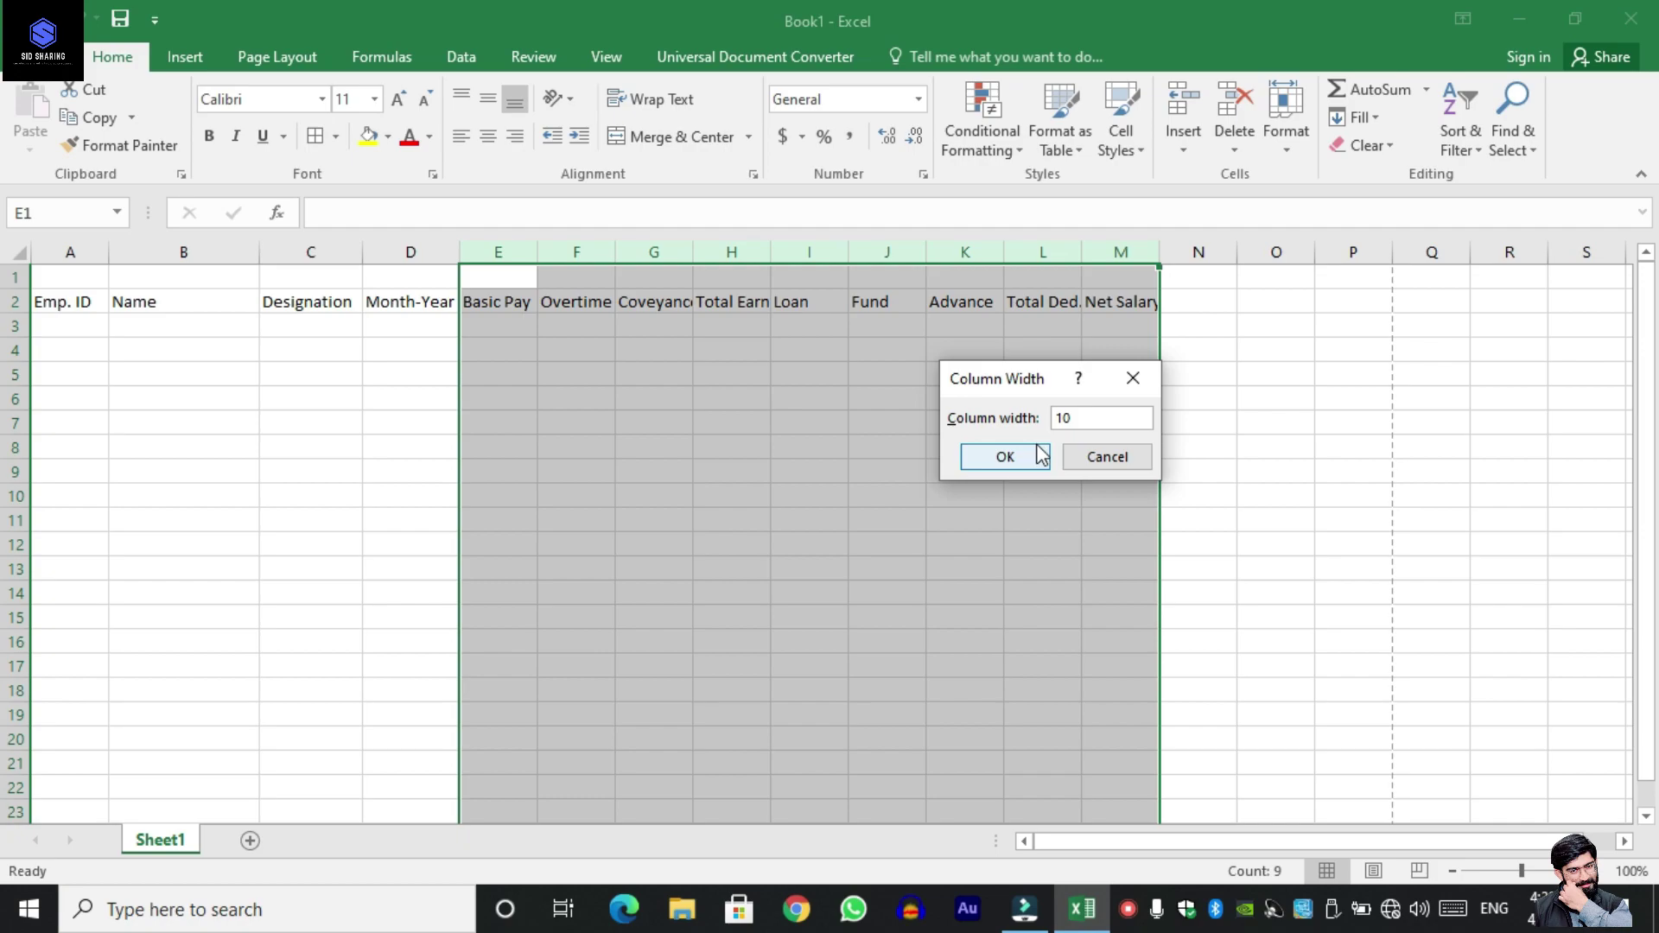
left_click(1003, 456)
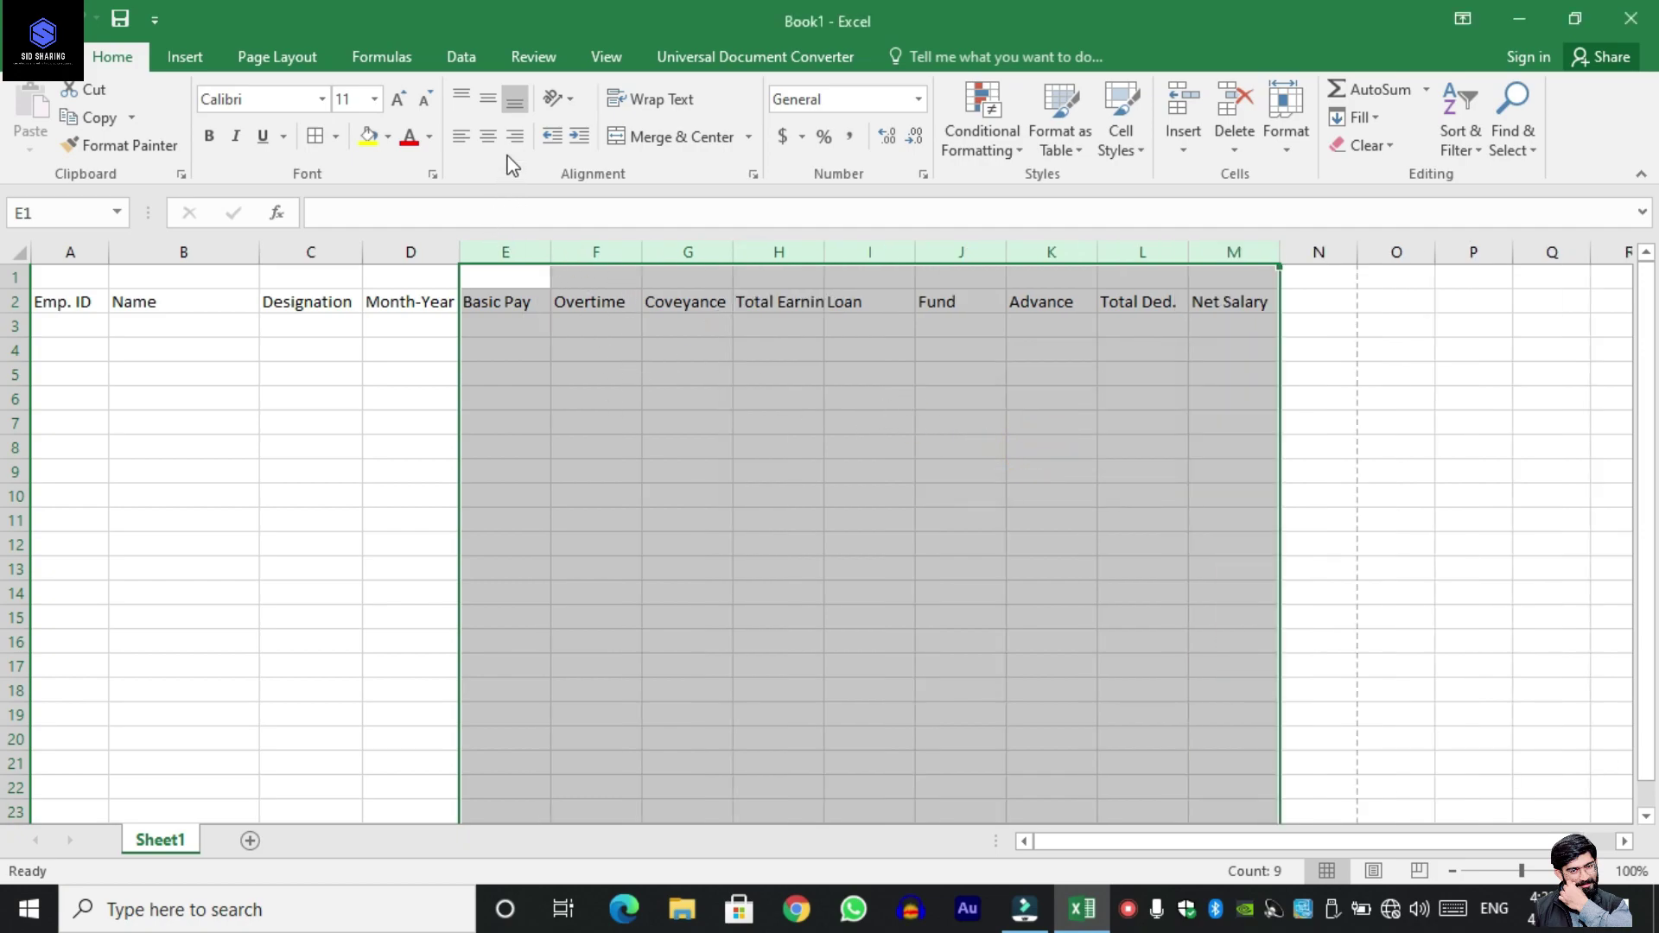
Centre the E–M headers vertically and horizontally, then narrow column A slightly.
left_click(488, 99)
left_click(488, 137)
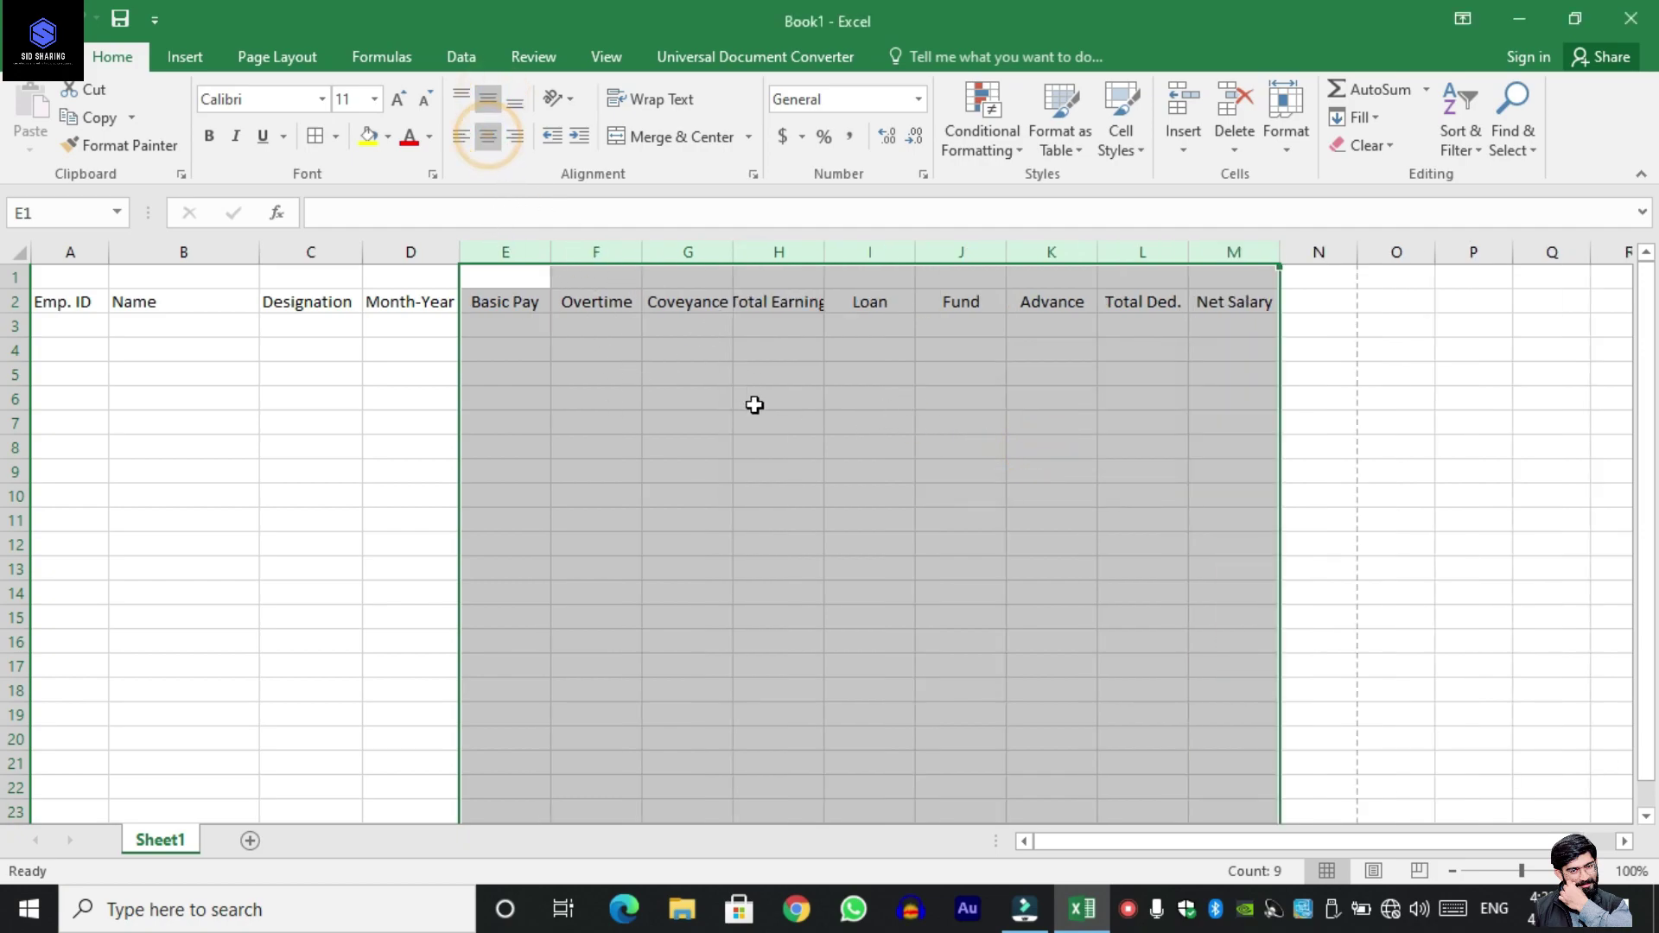
left_click_drag(804, 527, 691, 471)
left_click(691, 471)
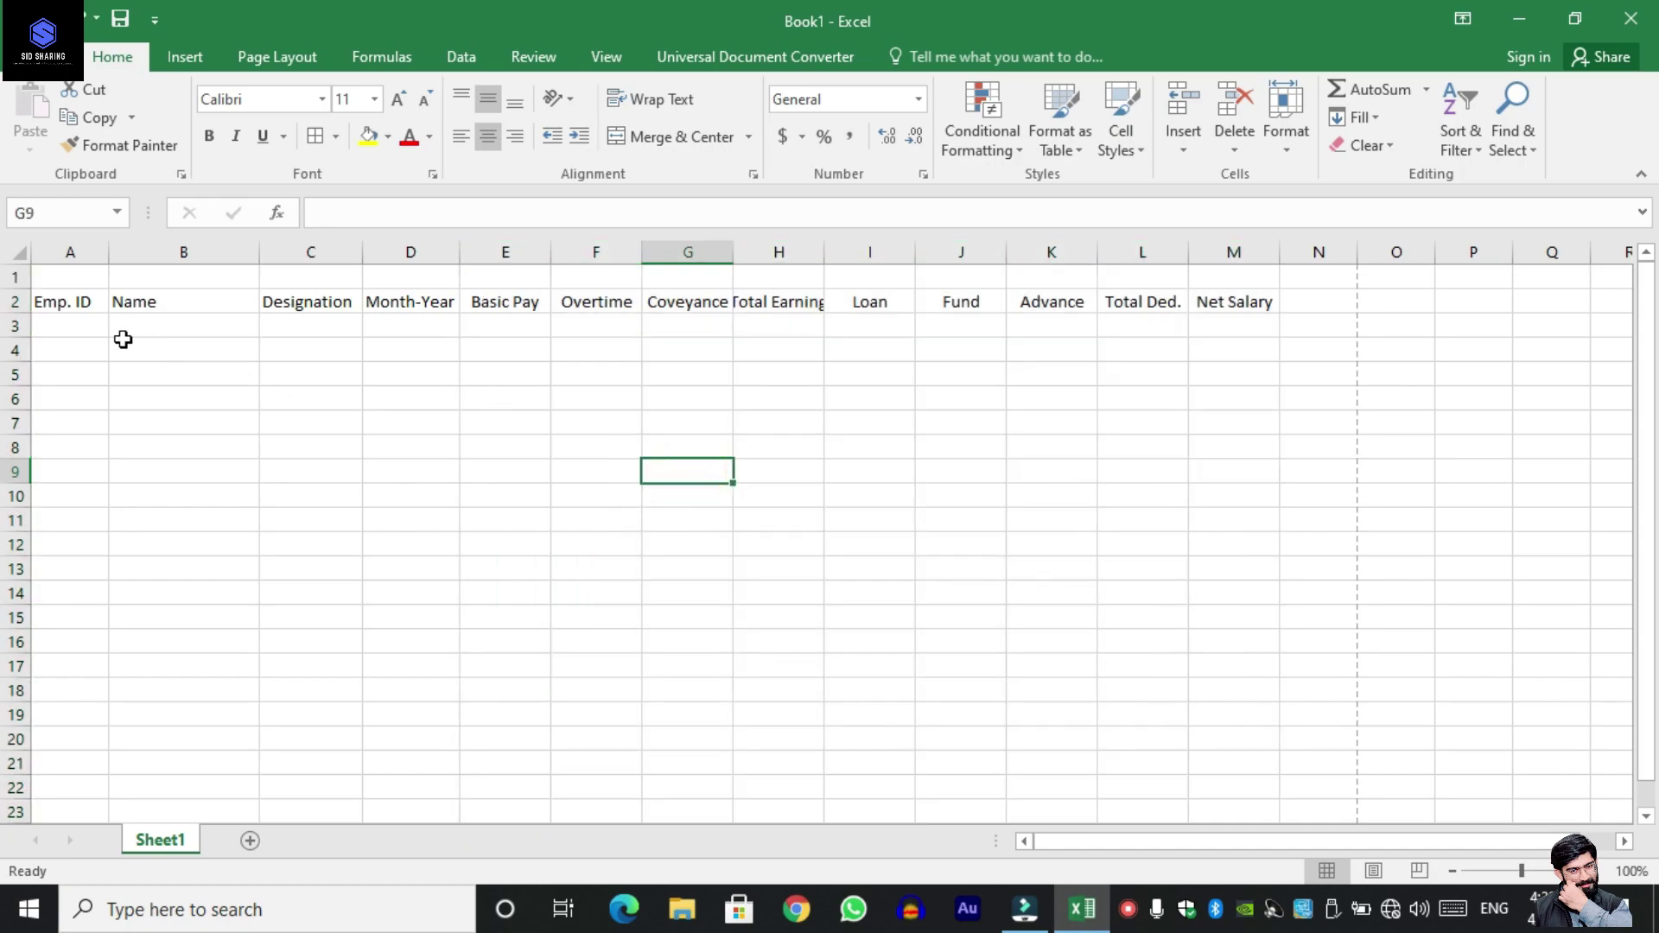
left_click_drag(108, 253, 101, 252)
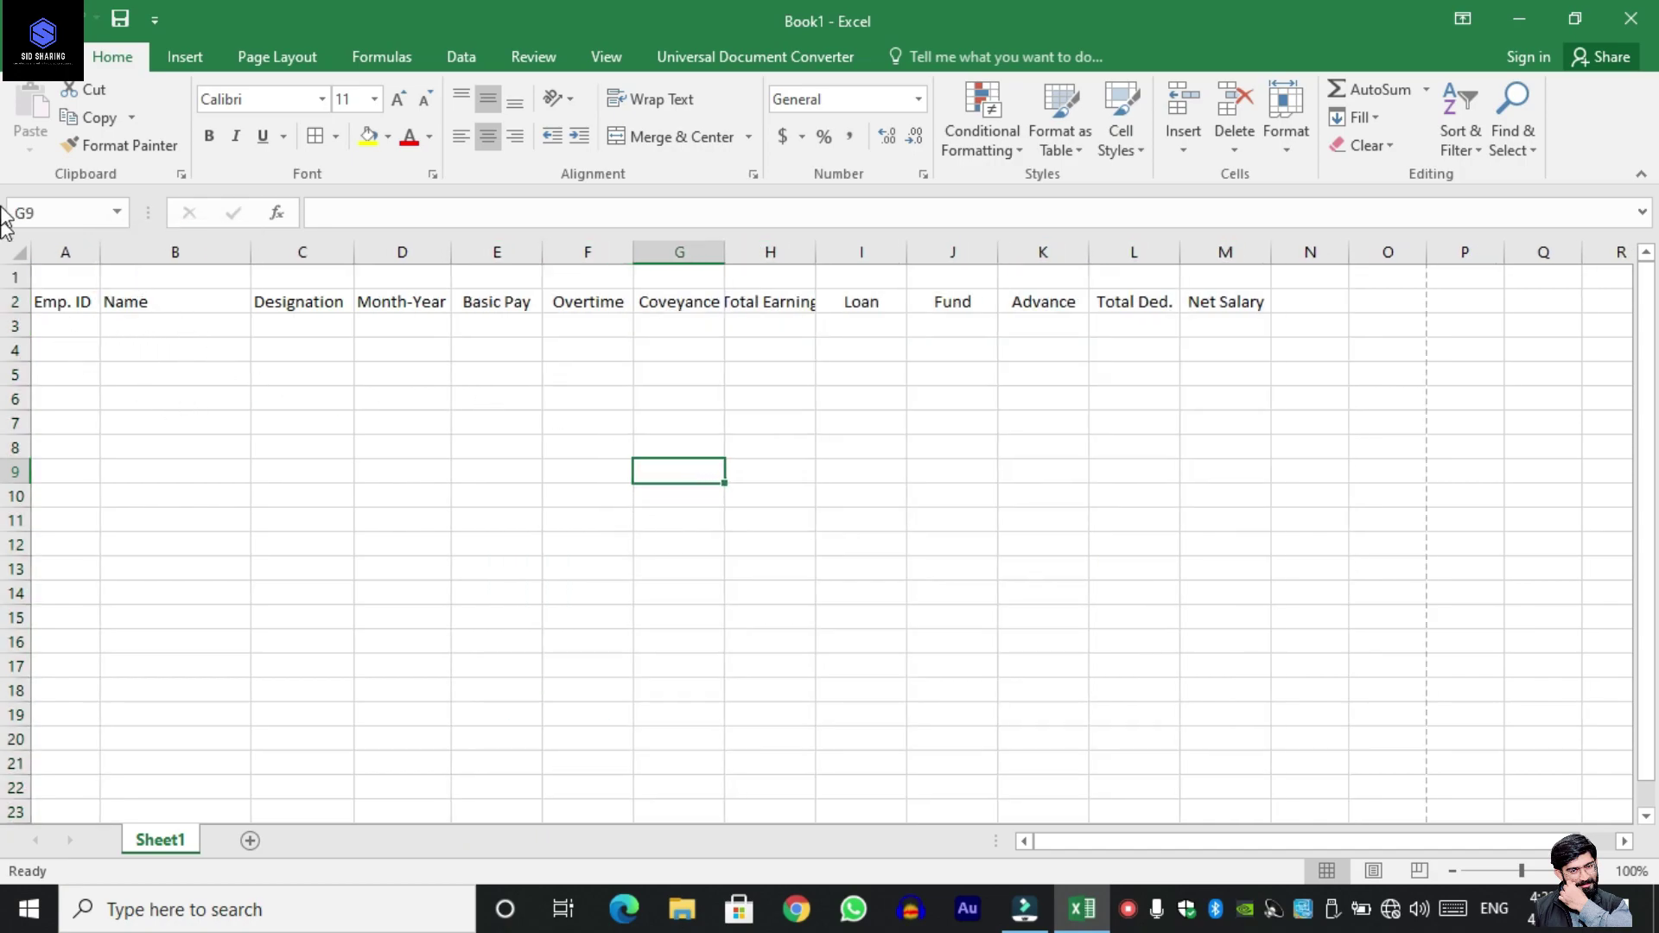
Insert two blank rows above the headers and select A1:N1 for a title.
right_click(14, 301)
left_click(69, 481)
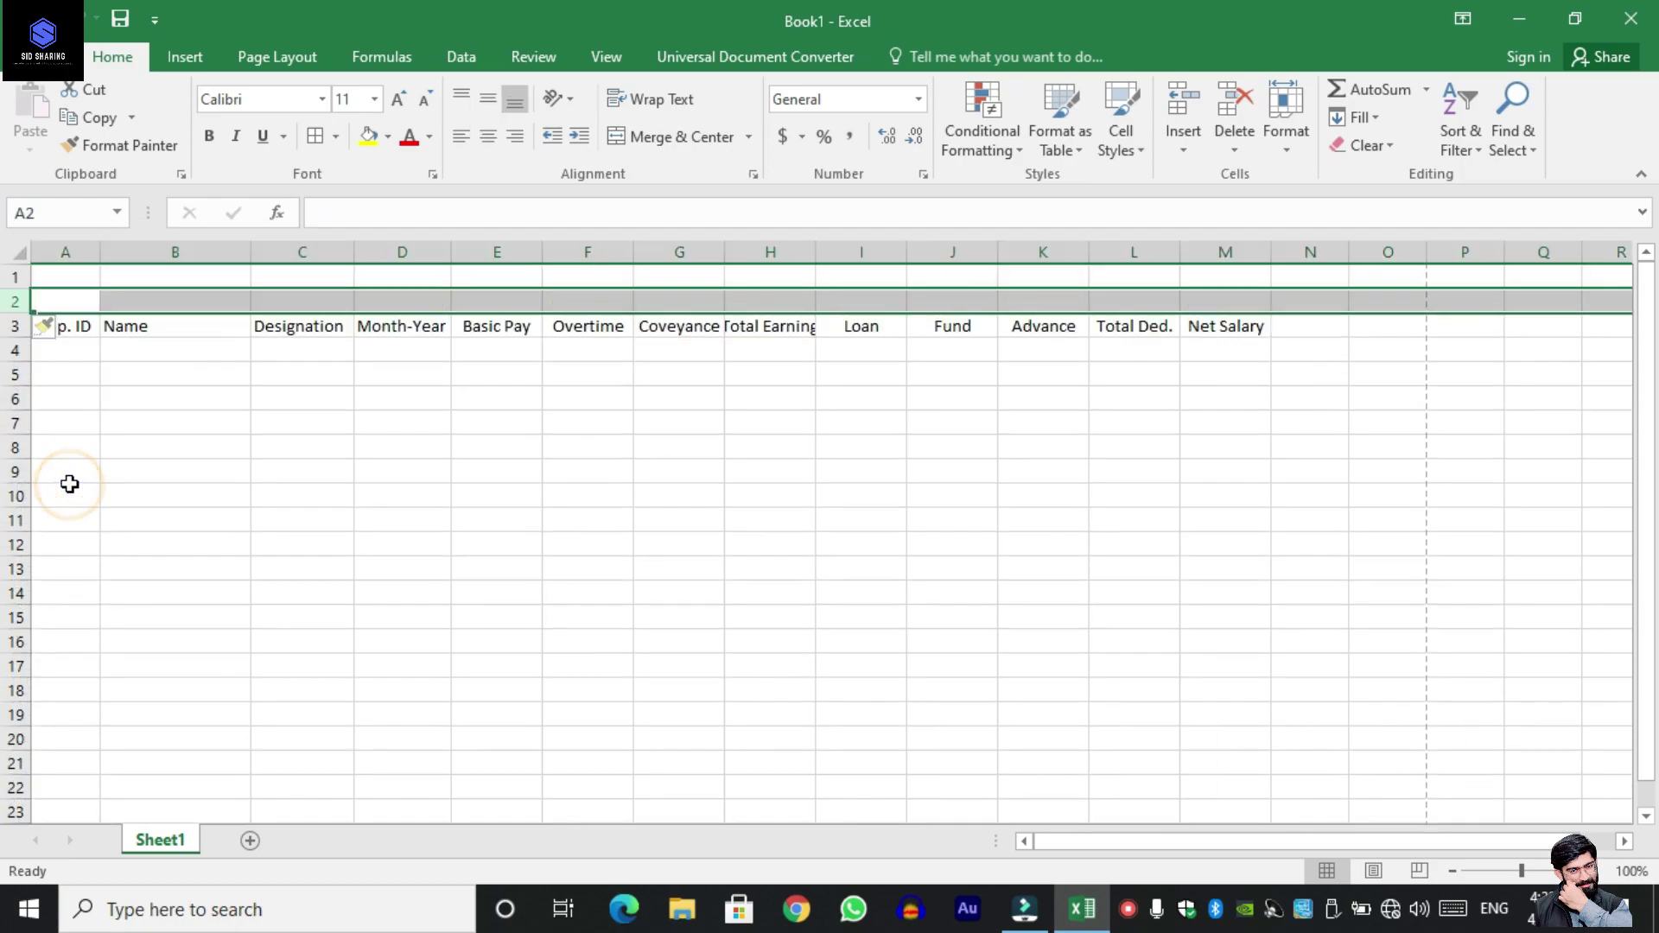
right_click(15, 326)
left_click(75, 494)
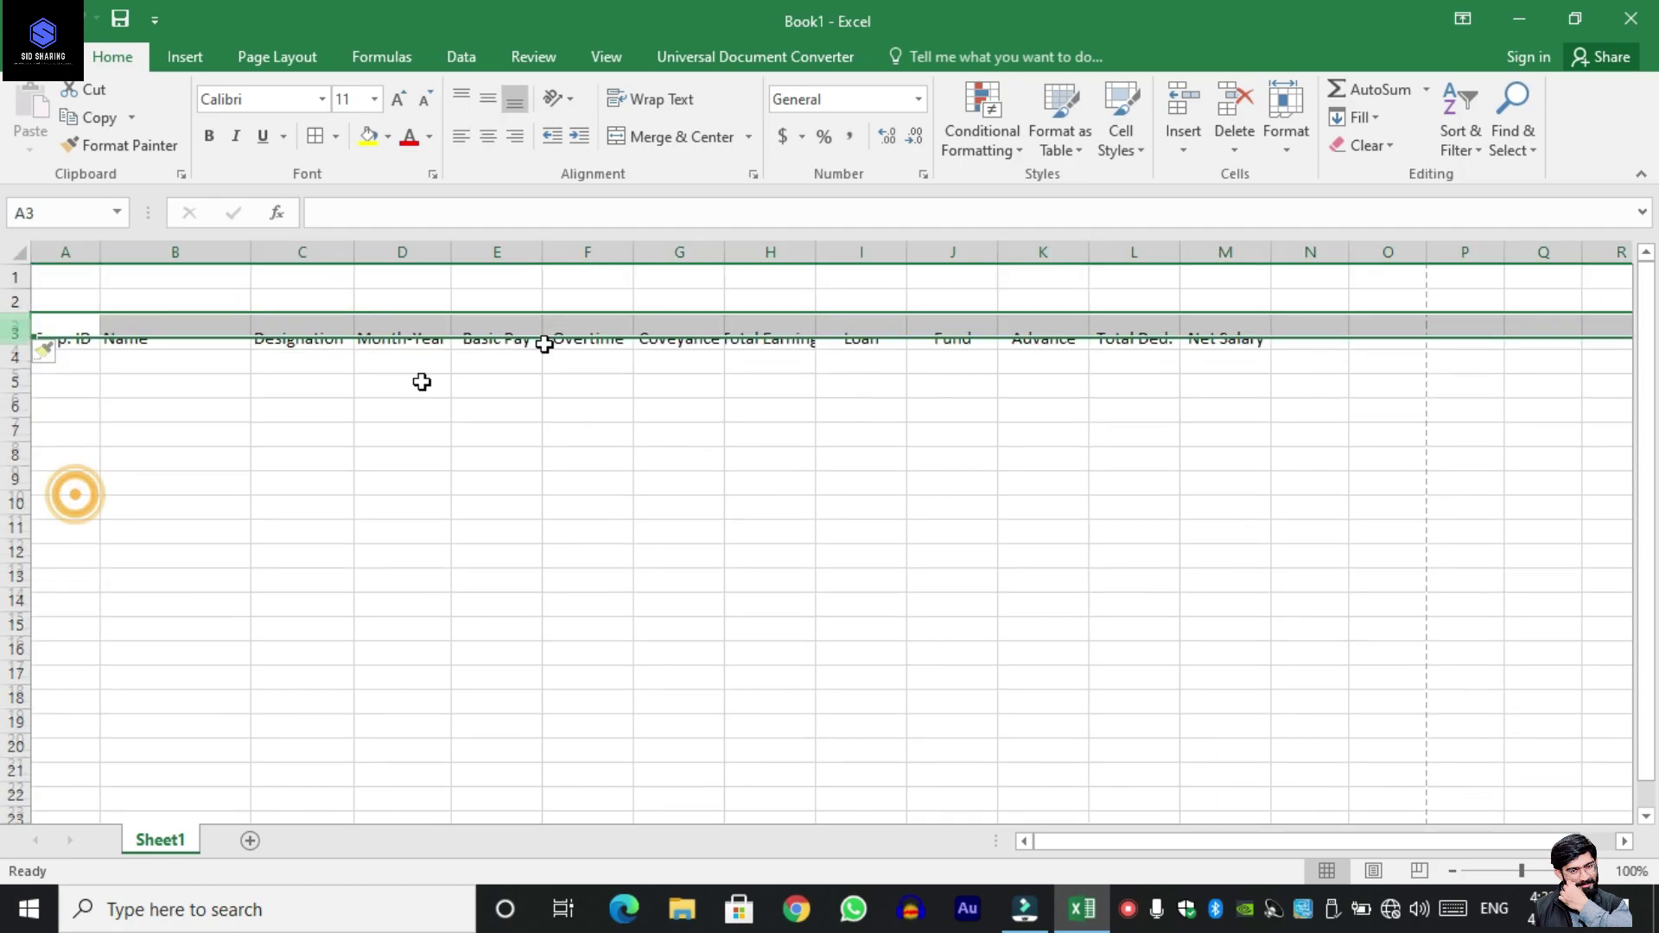
left_click(619, 275)
mouse_move(69, 277)
left_mouse_down()
mouse_move(1337, 229)
mouse_move(1383, 252)
left_mouse_up()
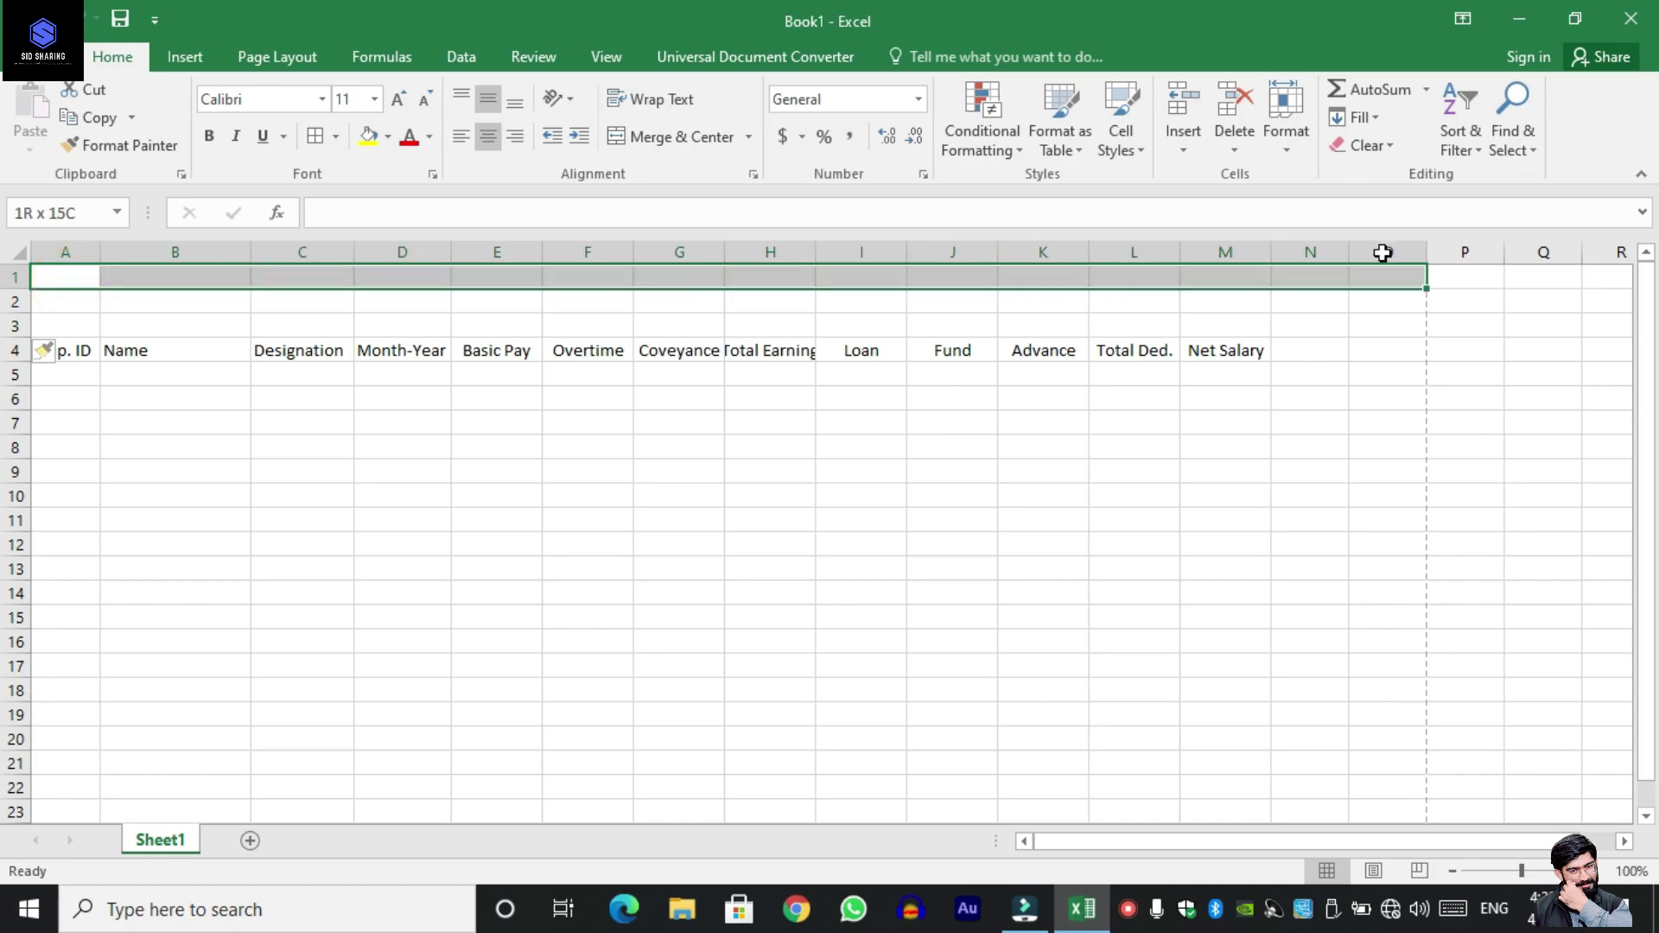
Merge and centre row 1 and enter the title 'Sid Software House Pvt Ltd.'.
left_click(671, 149)
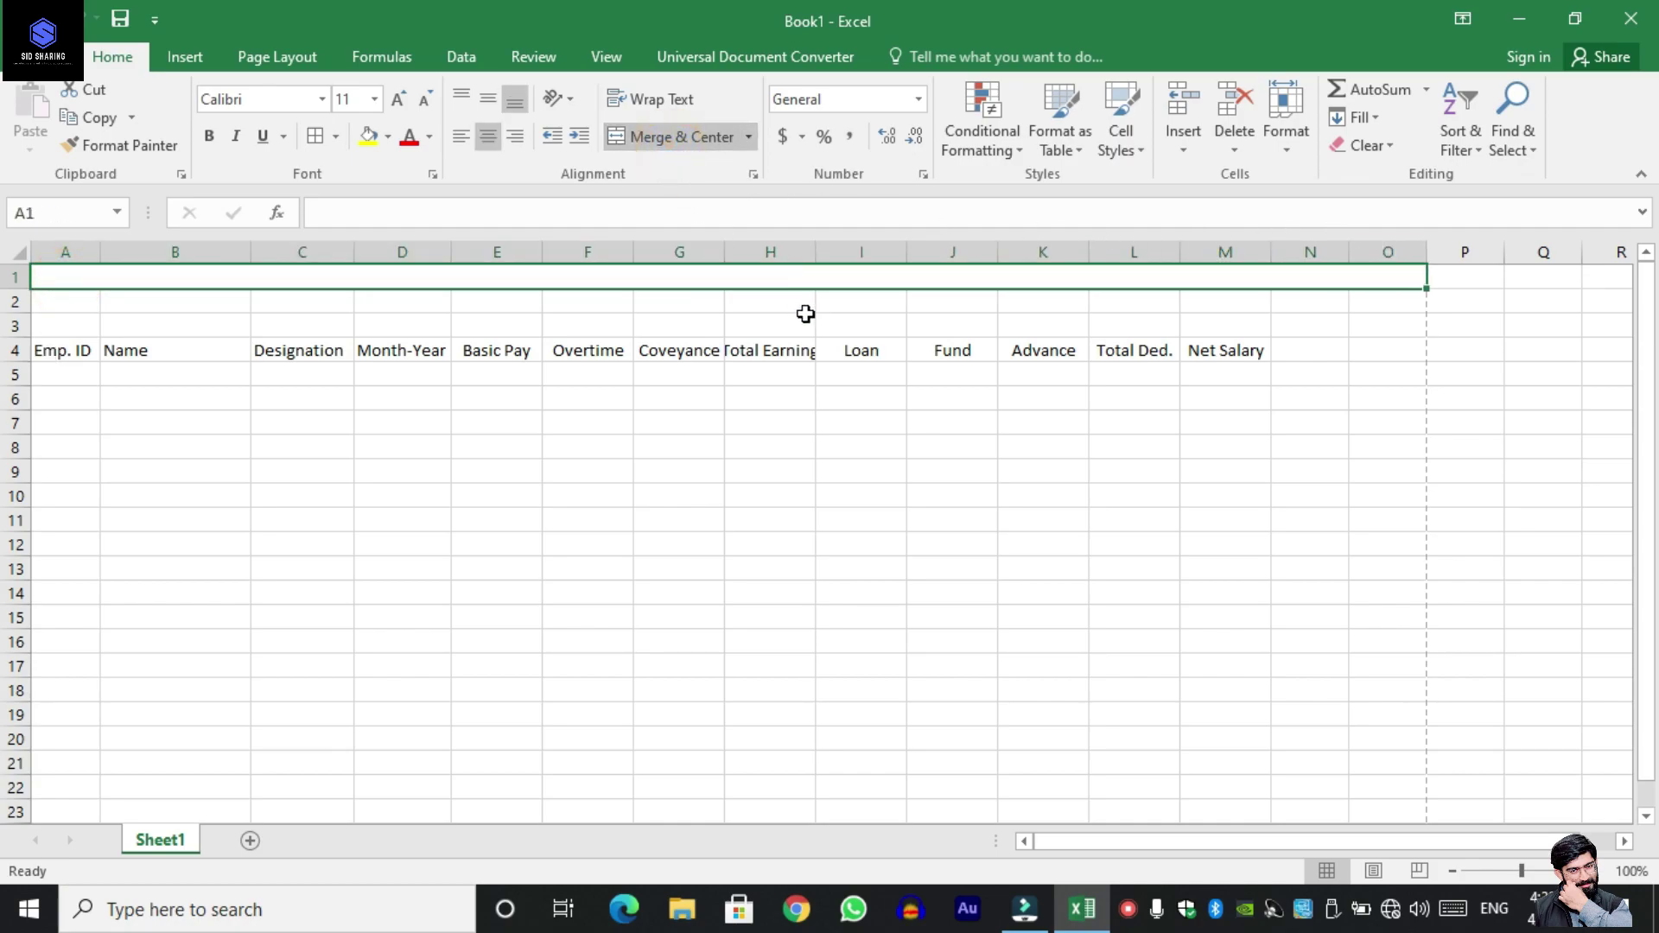
type("Sid Sof")
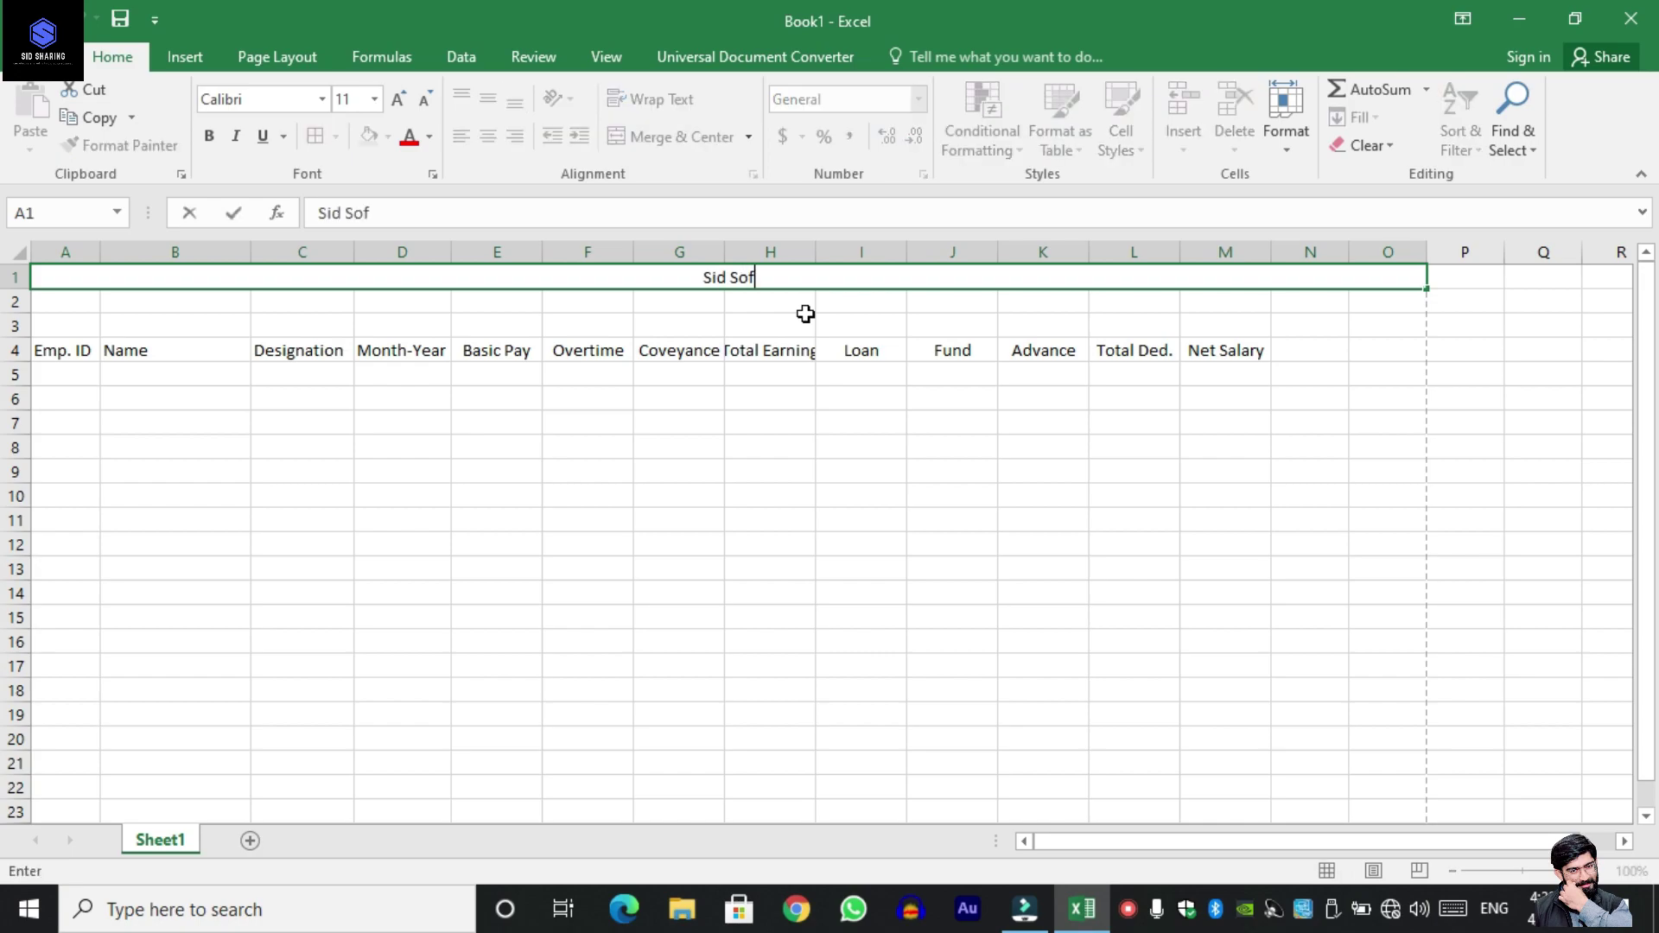
type("tware House Pvt")
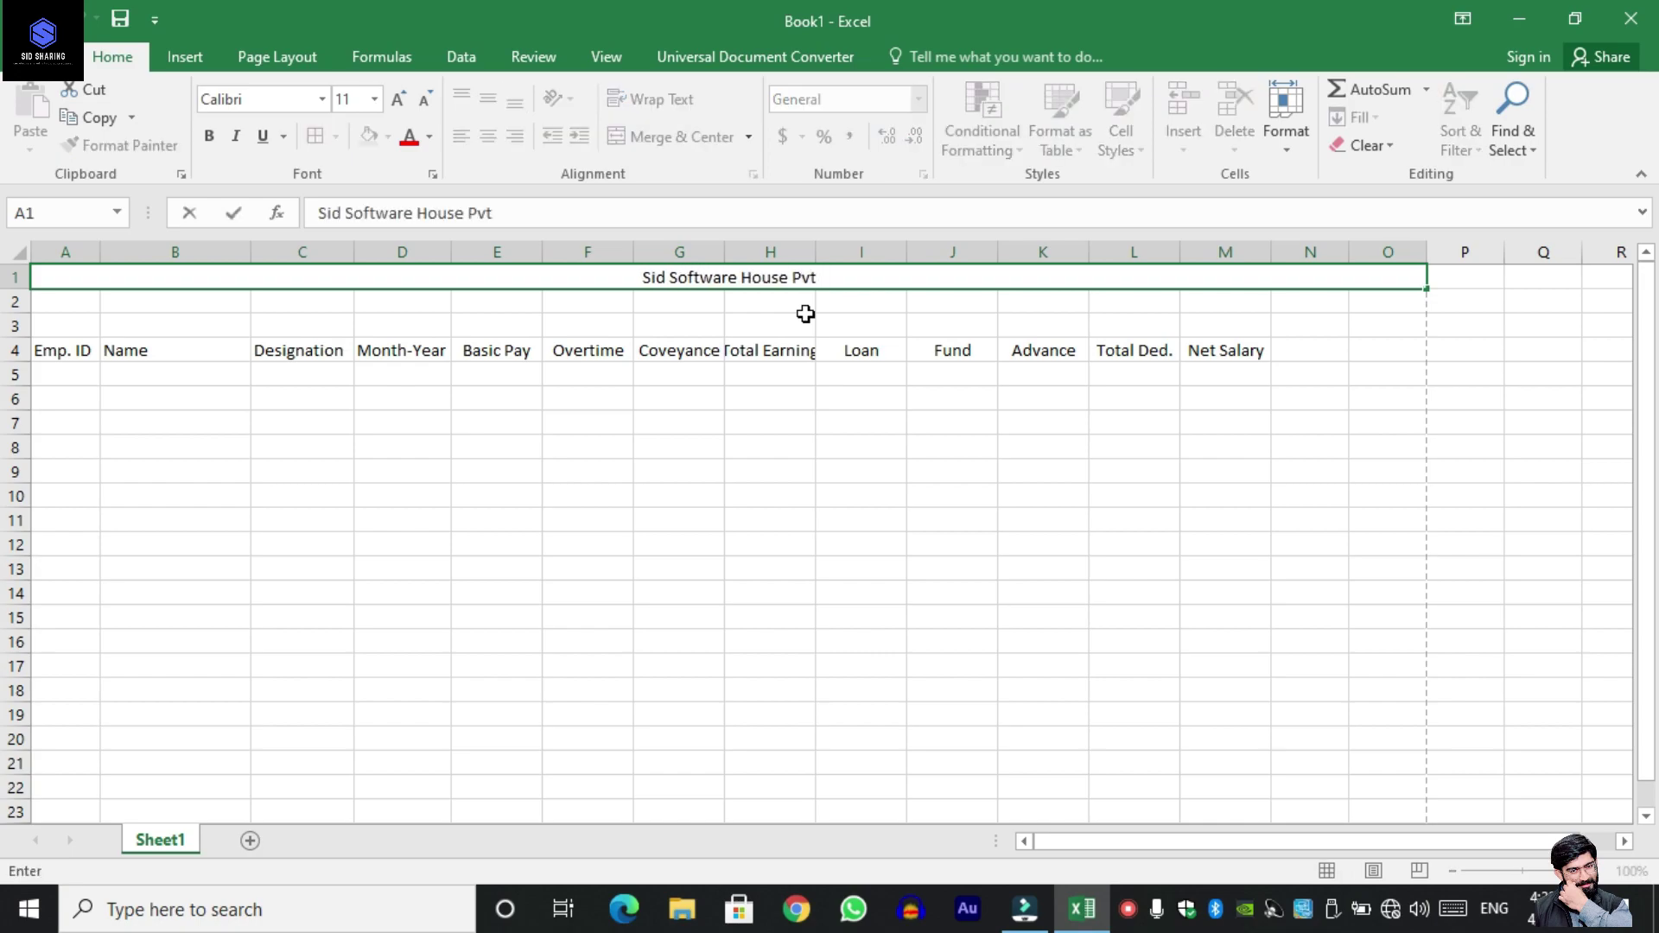
type(" Ltd.")
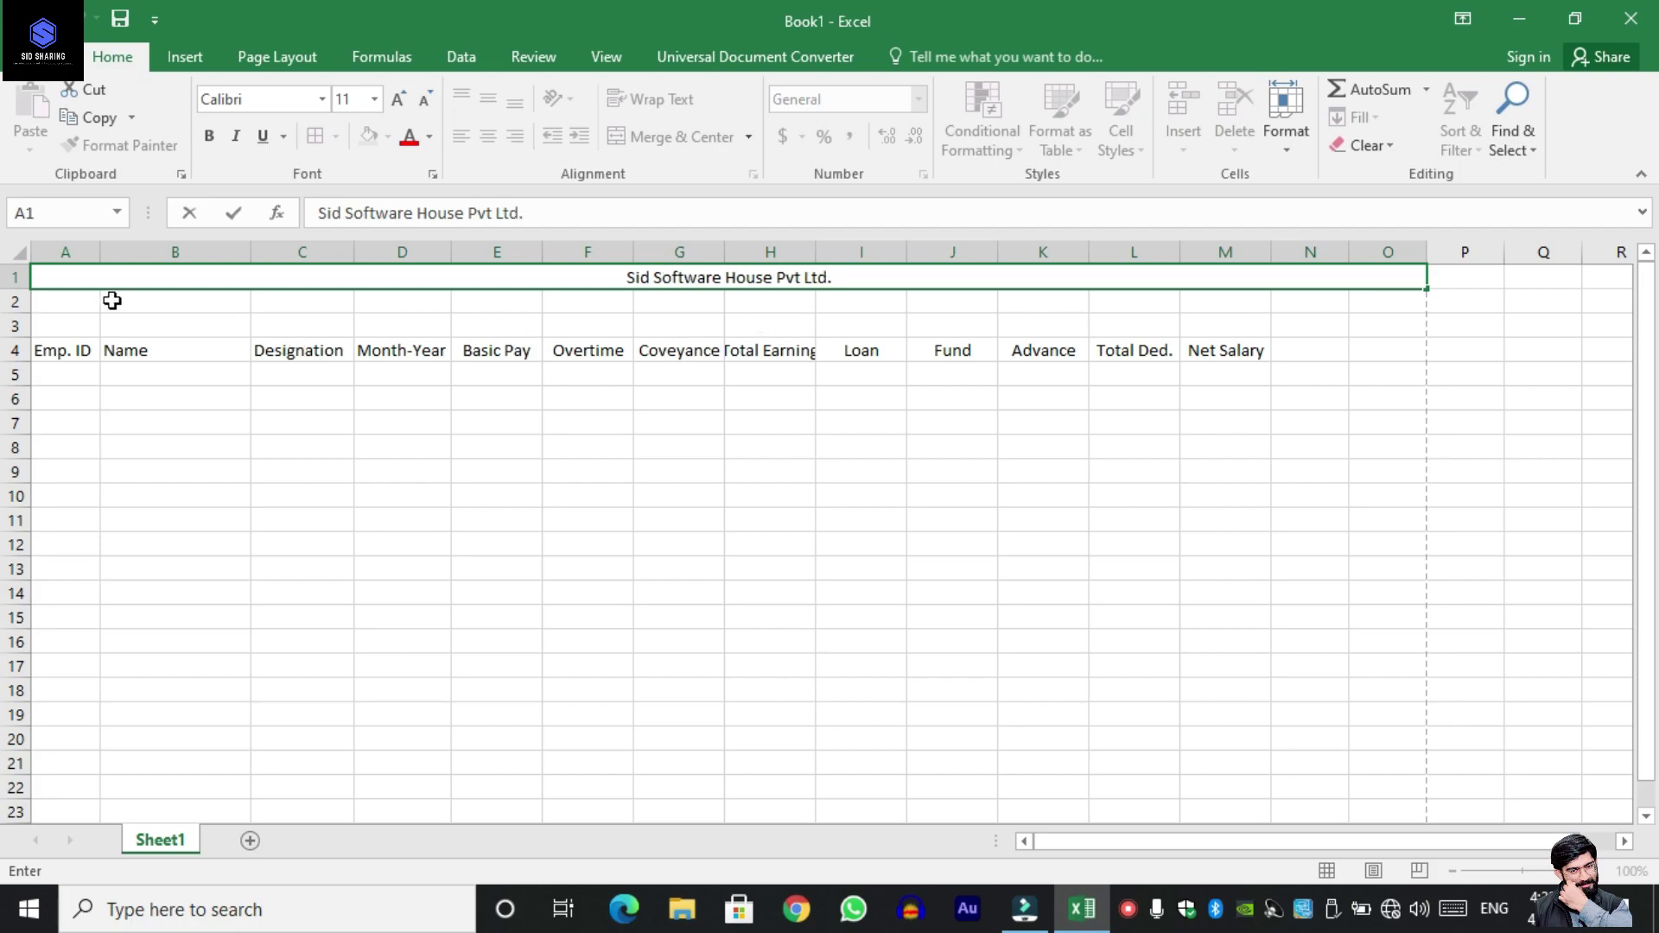
left_click_drag(86, 301, 1421, 300)
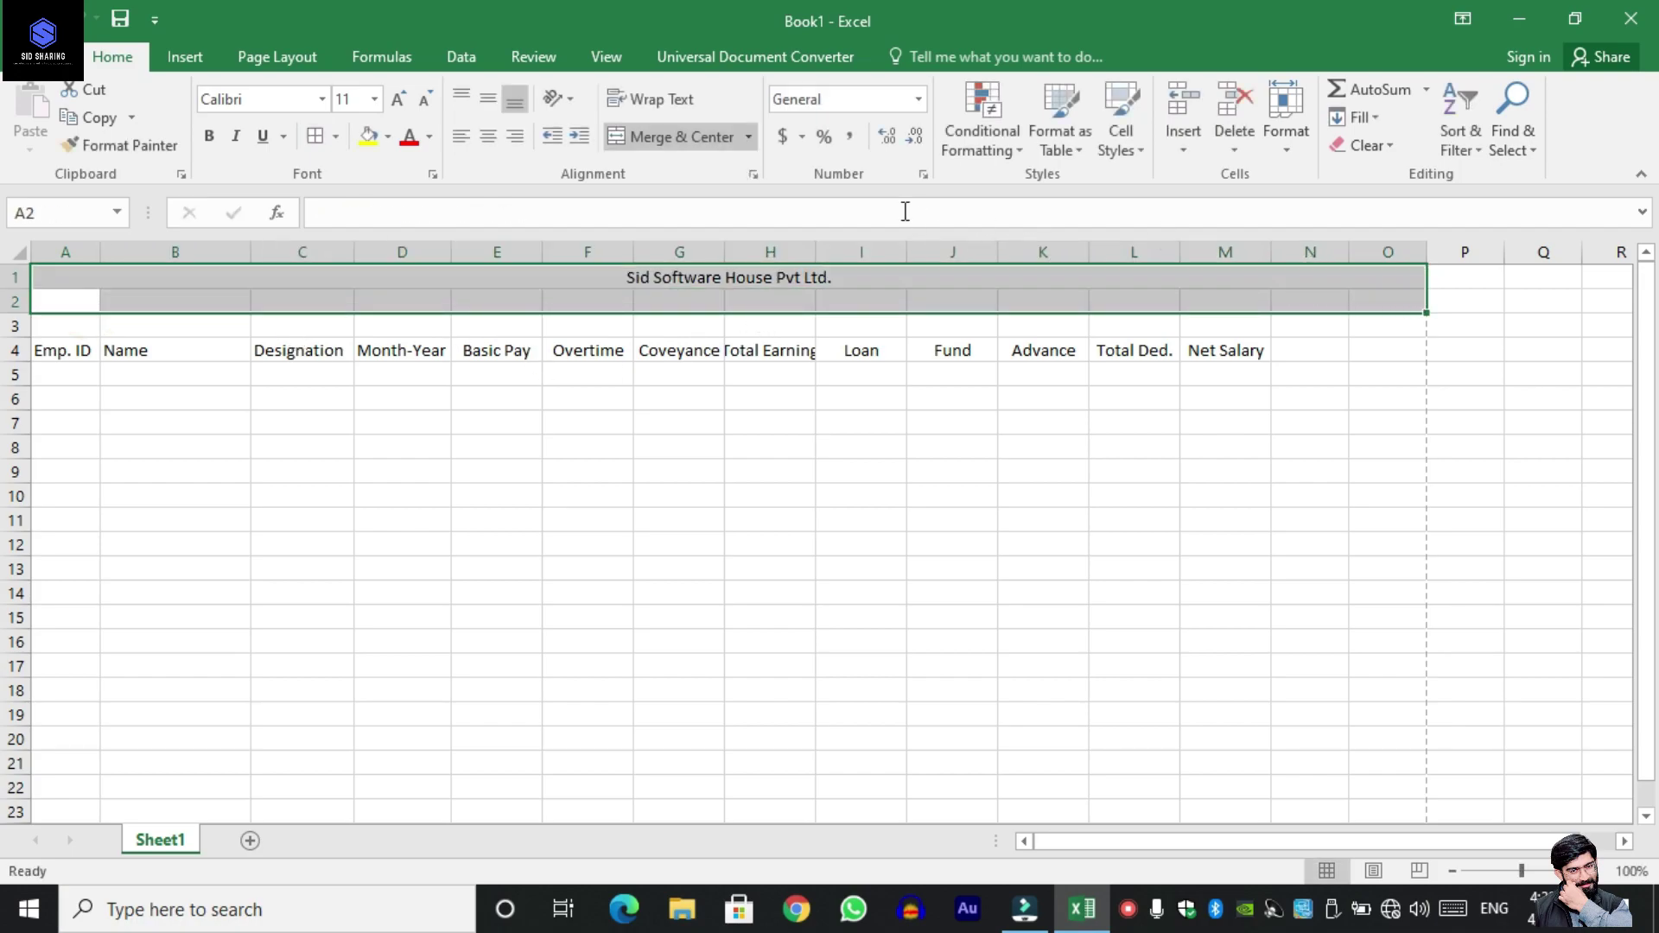
left_click(670, 139)
key("ctrl+z")
Merge and centre row 2 and enter the address 'Ward No. 315, College Road'.
left_click_drag(90, 295, 1361, 303)
left_click(664, 136)
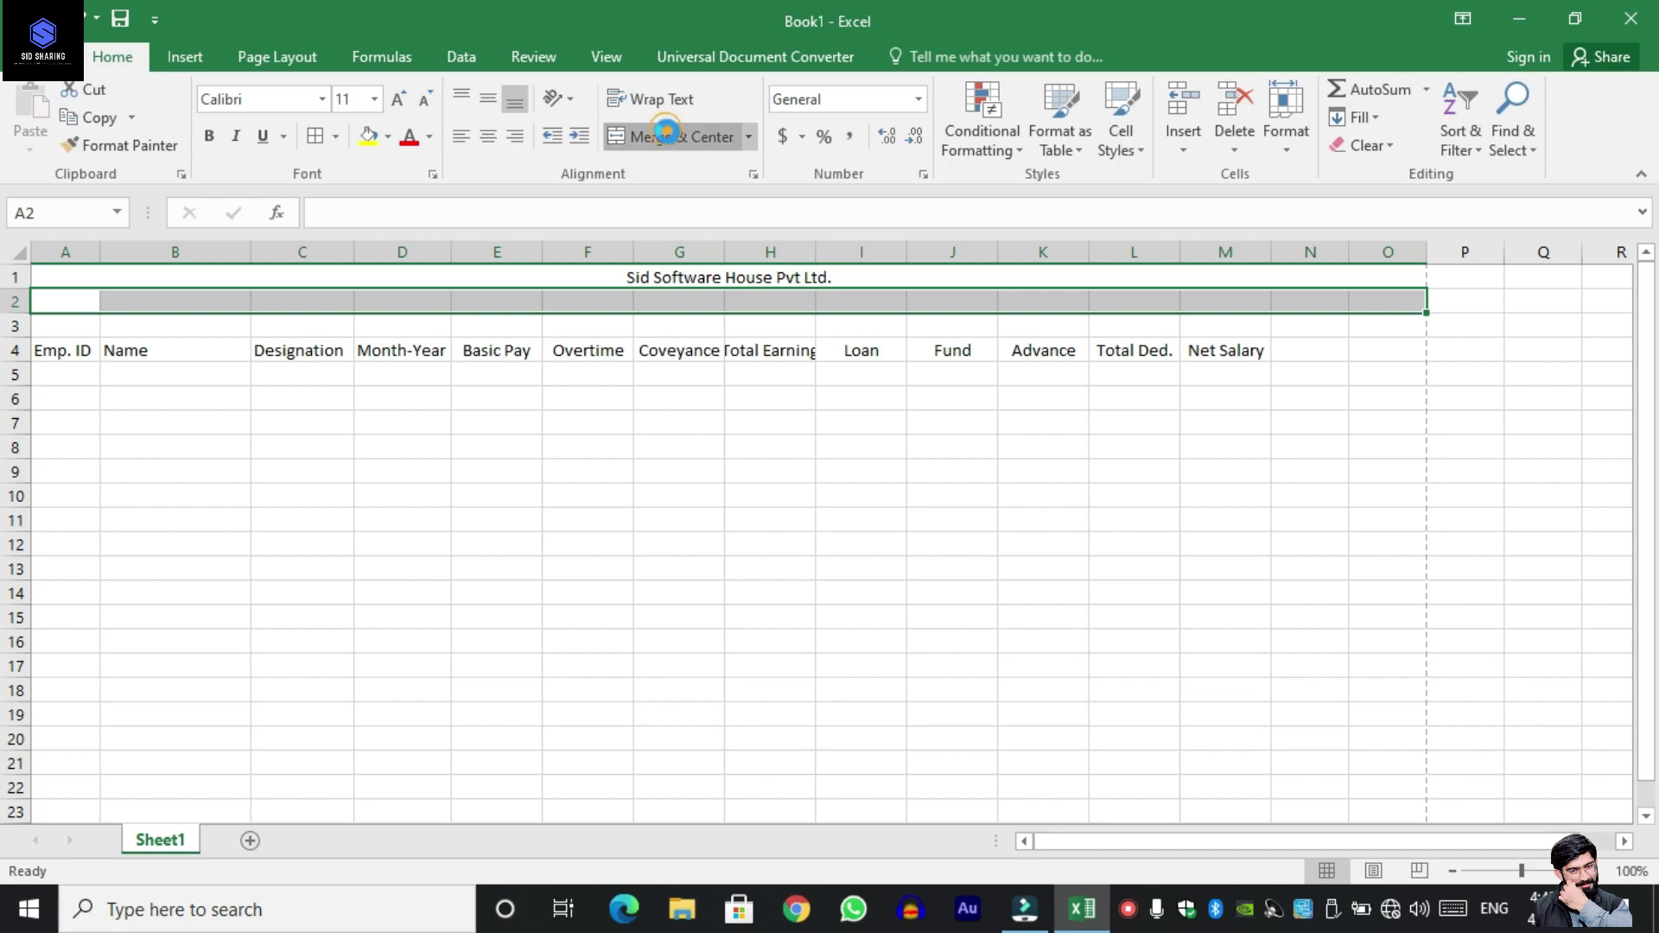
type("Ward")
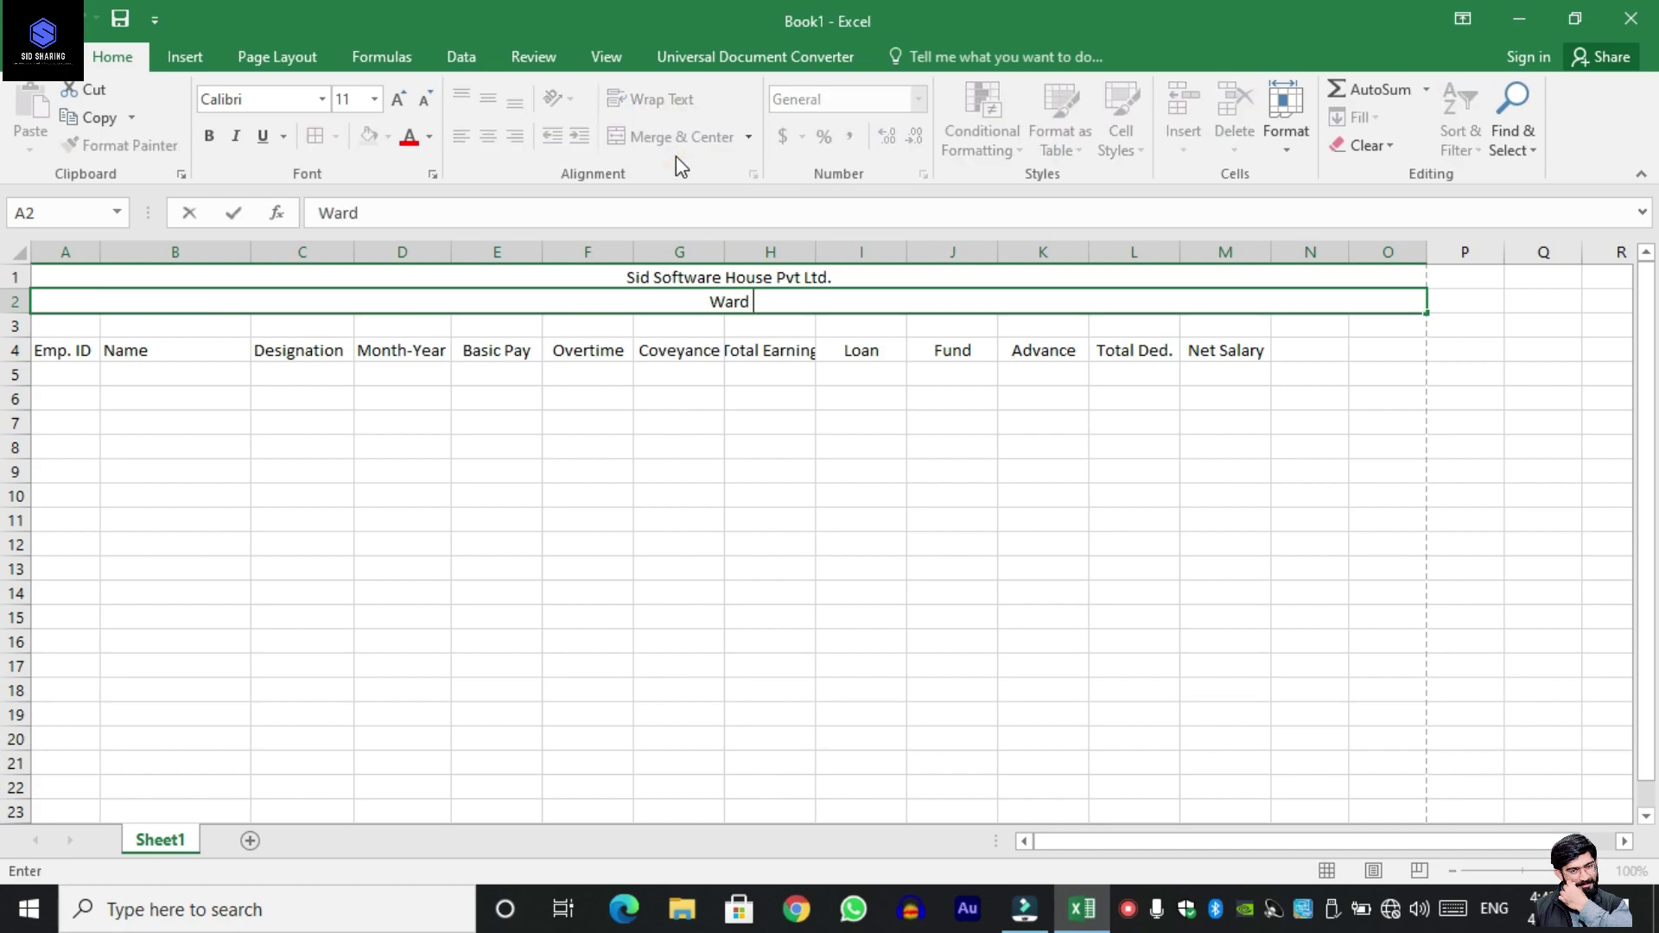
type(" No. 315")
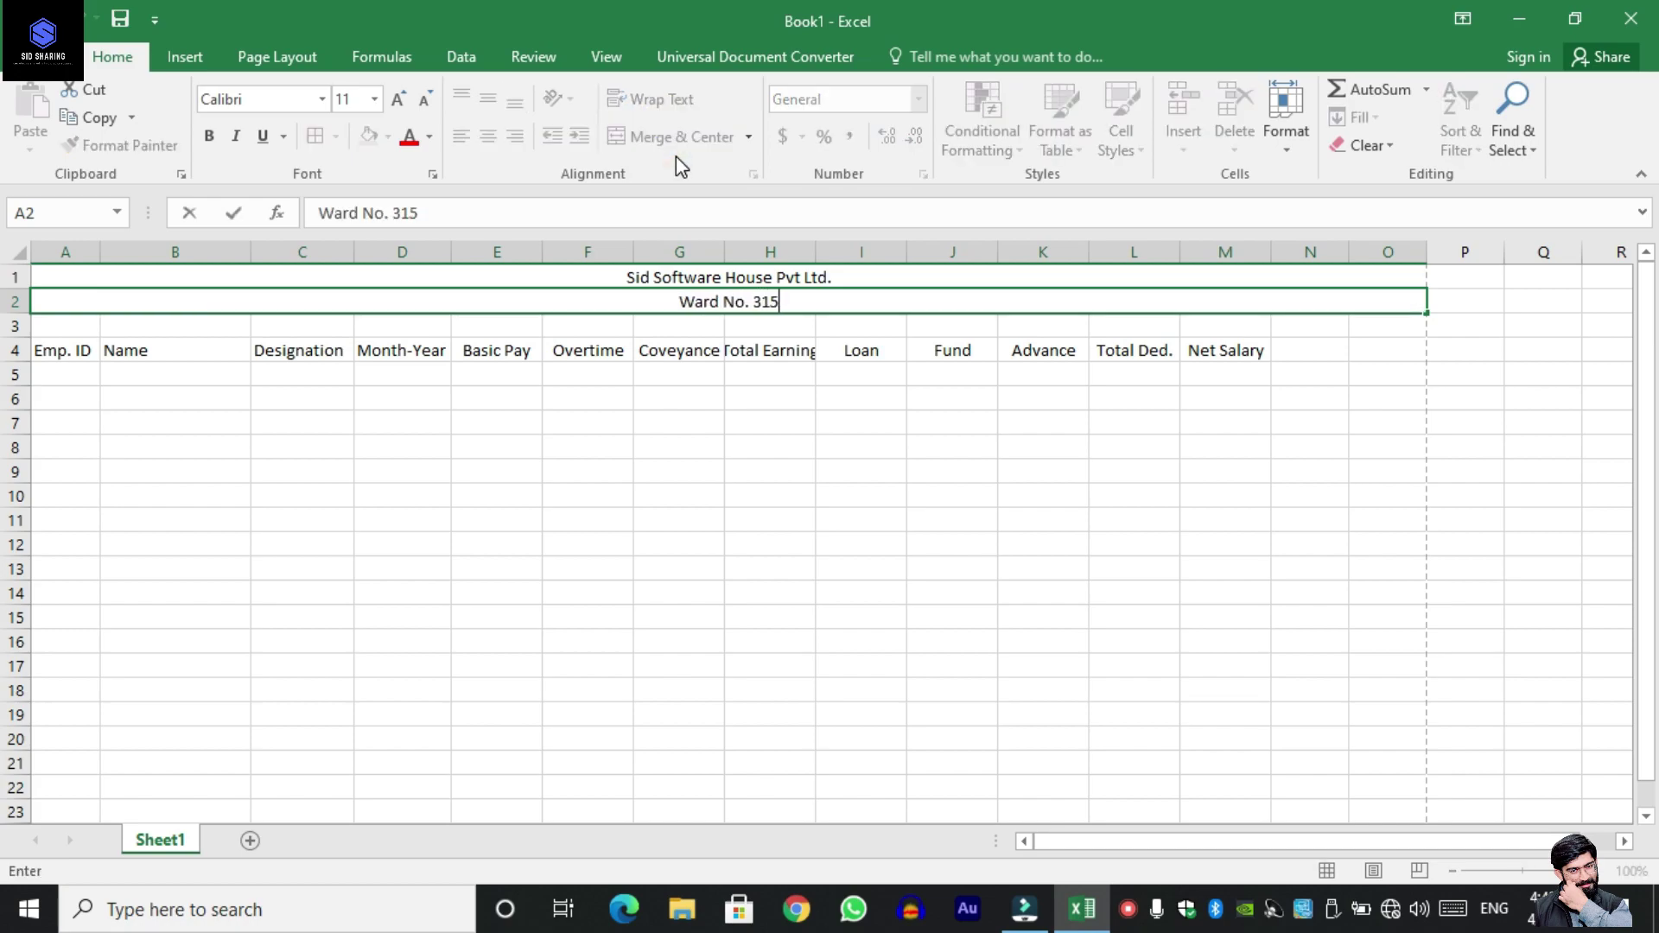
type(", College Ro")
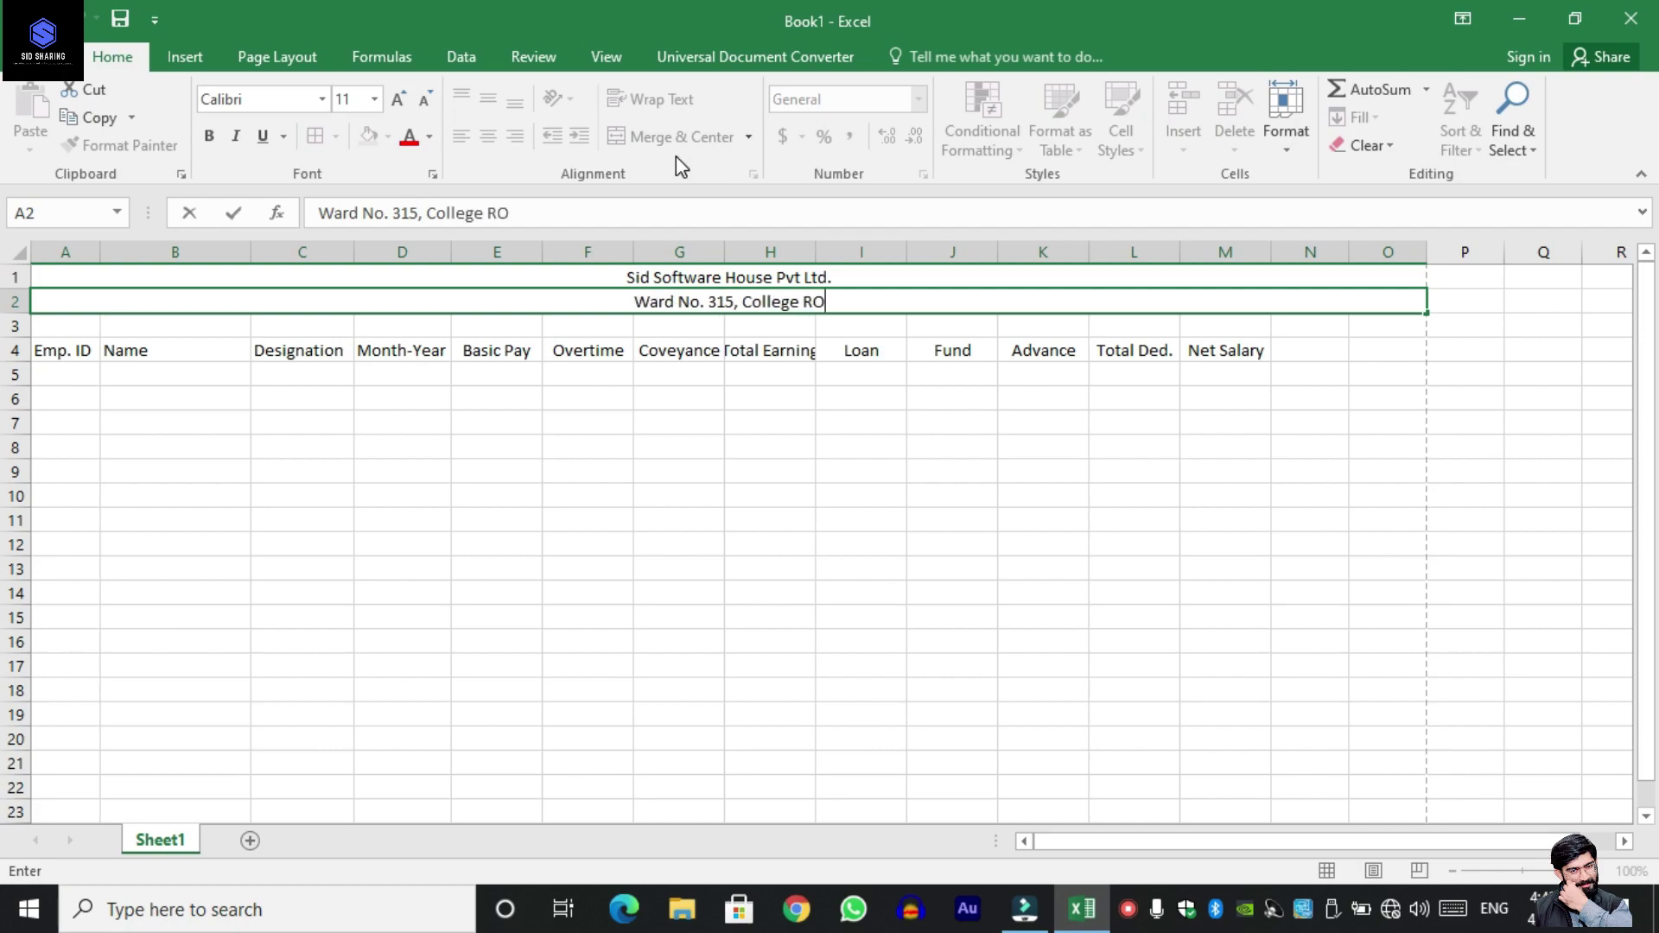
type("ad")
key("Tab")
Merge and centre row 3 and enter the heading 'Employee Salary List'.
left_click_drag(52, 326, 1363, 324)
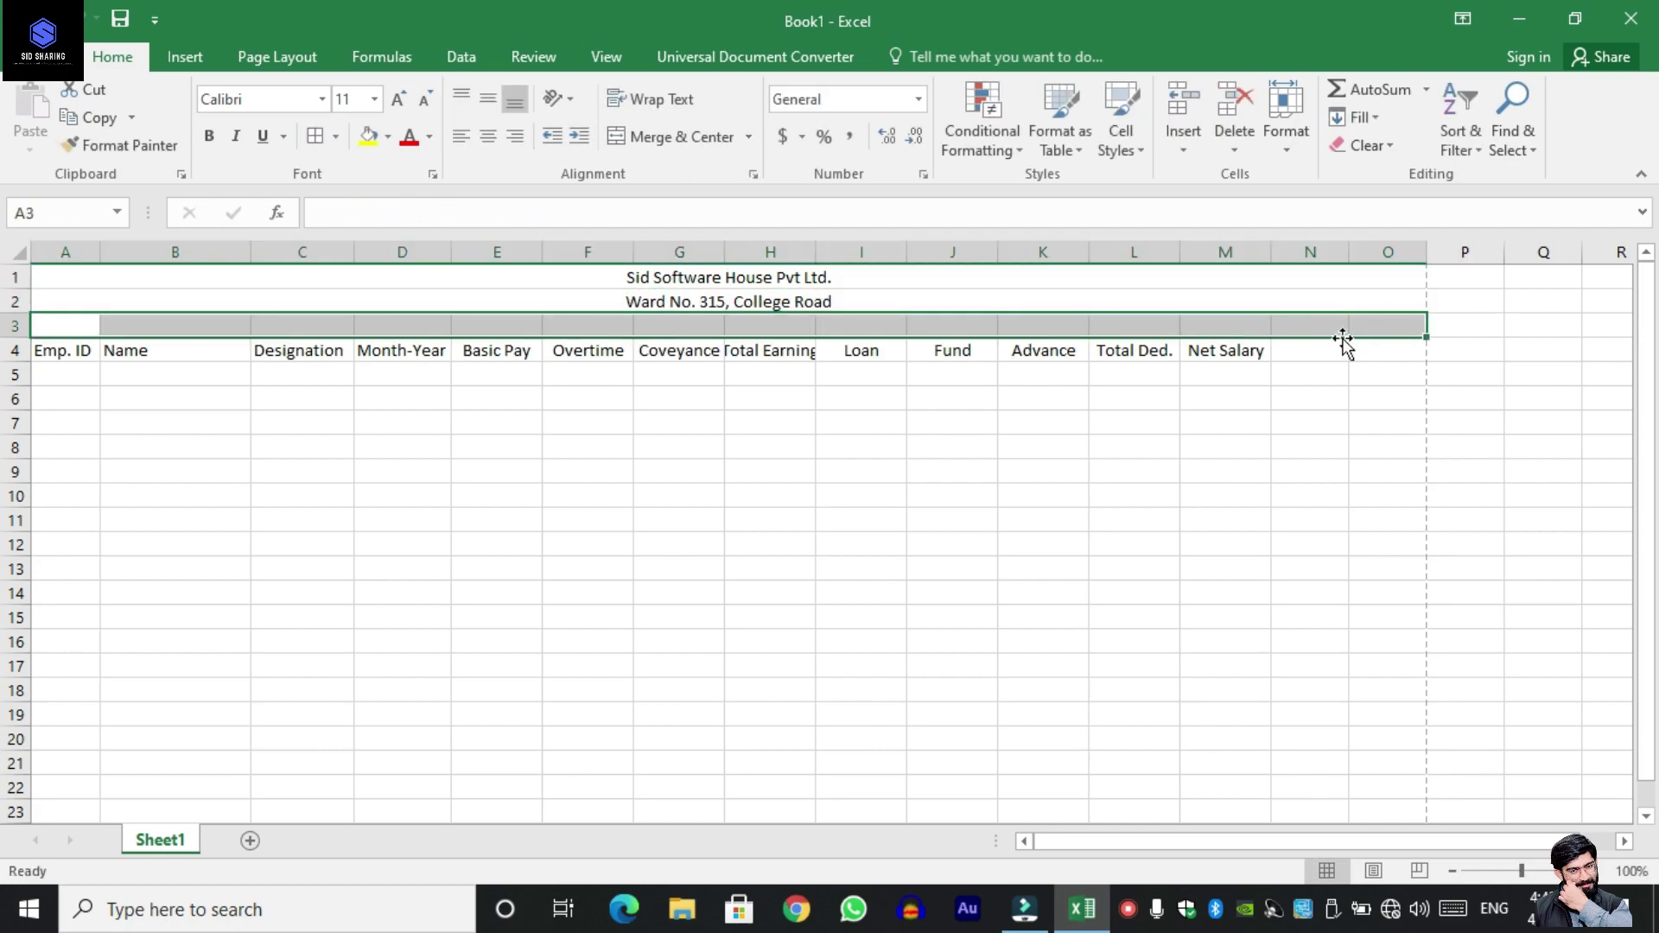
left_click(671, 136)
type("Sa")
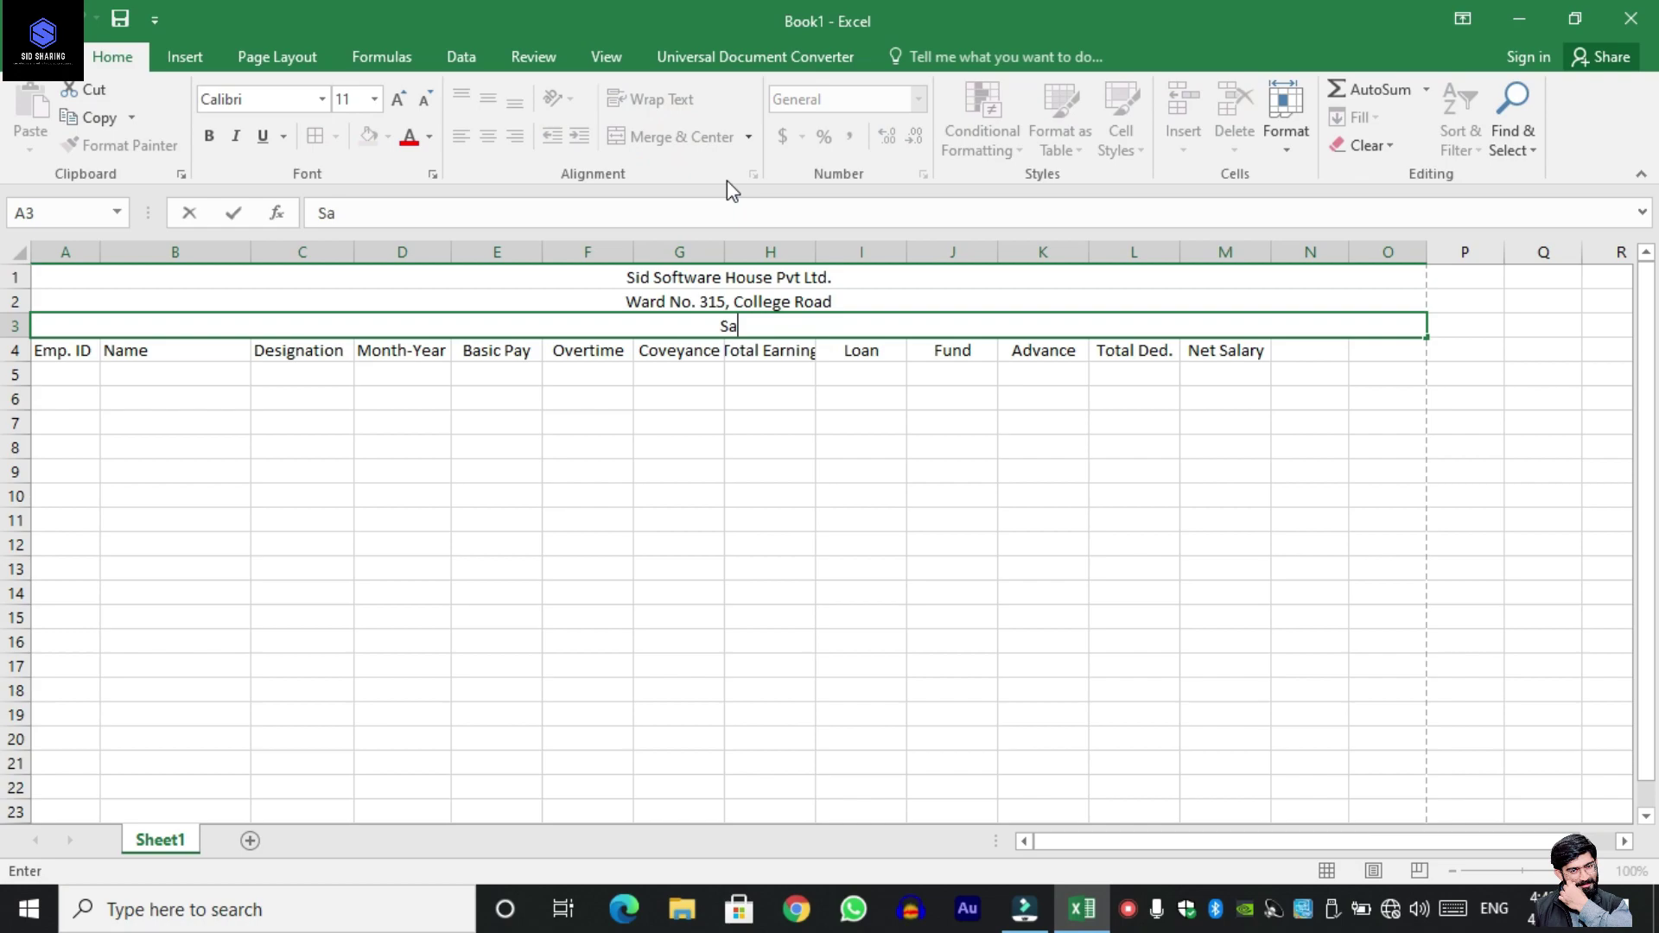
type("lary L")
key("BackSpace")
type("List")
key("ctrl+Return")
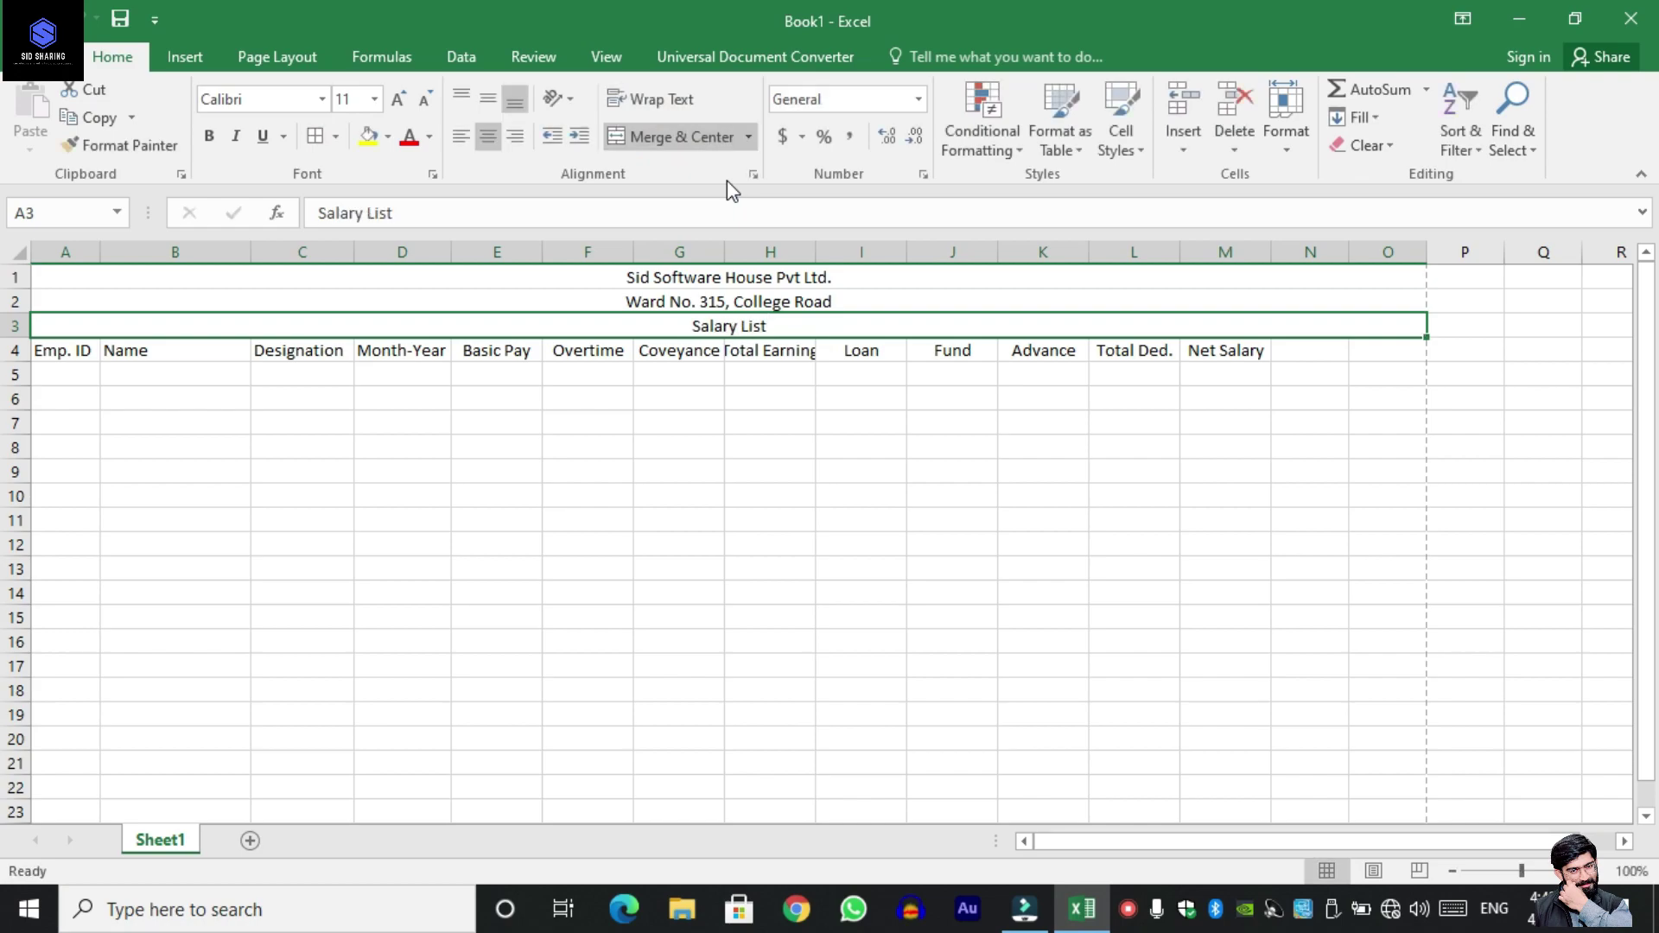
double_click(690, 326)
type("Employee")
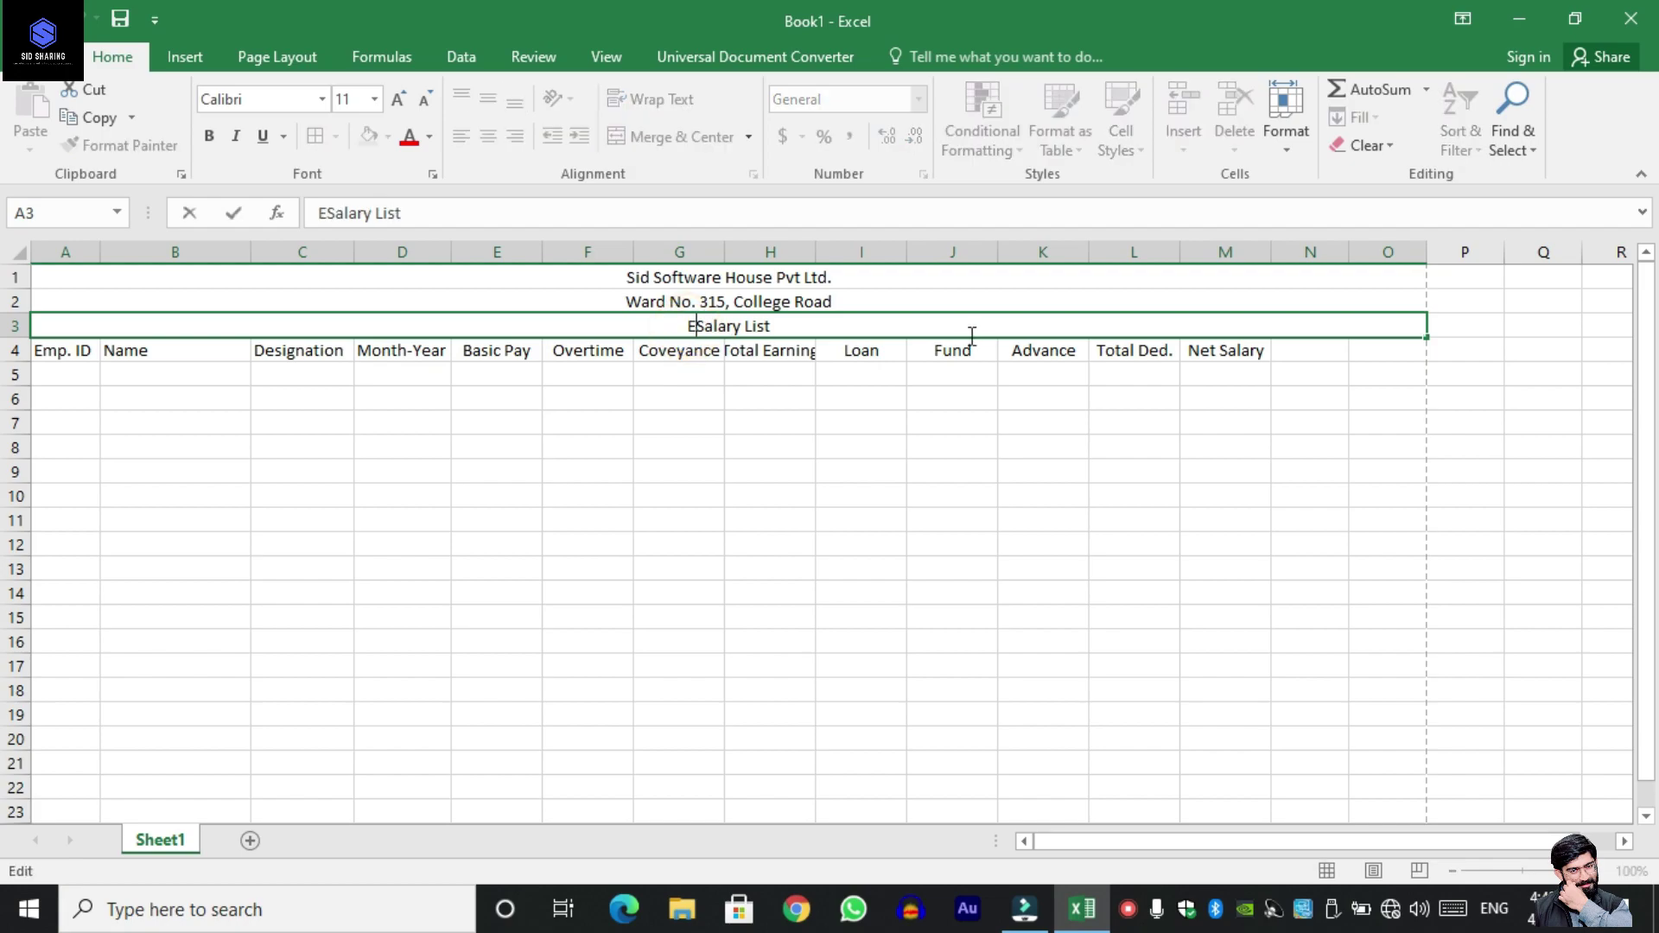
left_click(648, 278)
Enlarge the company name to size 20 and make it and the address line bold.
left_click(400, 101)
left_click(400, 102)
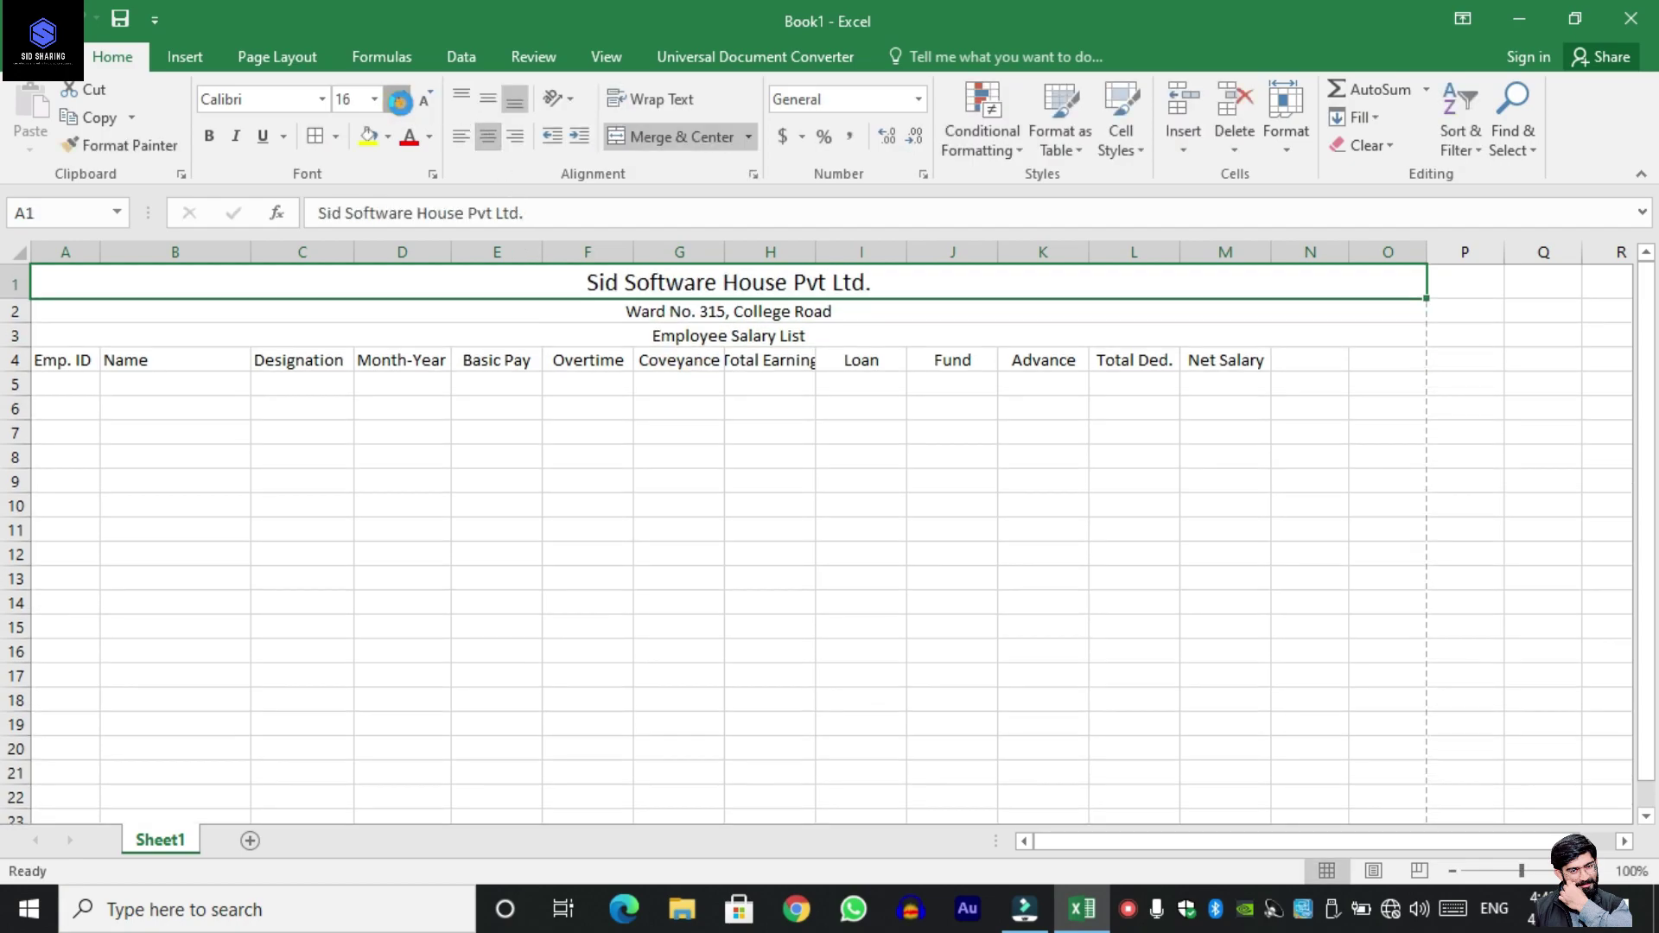
left_click(400, 102)
left_click(400, 102)
left_click(400, 102)
key("ctrl+b")
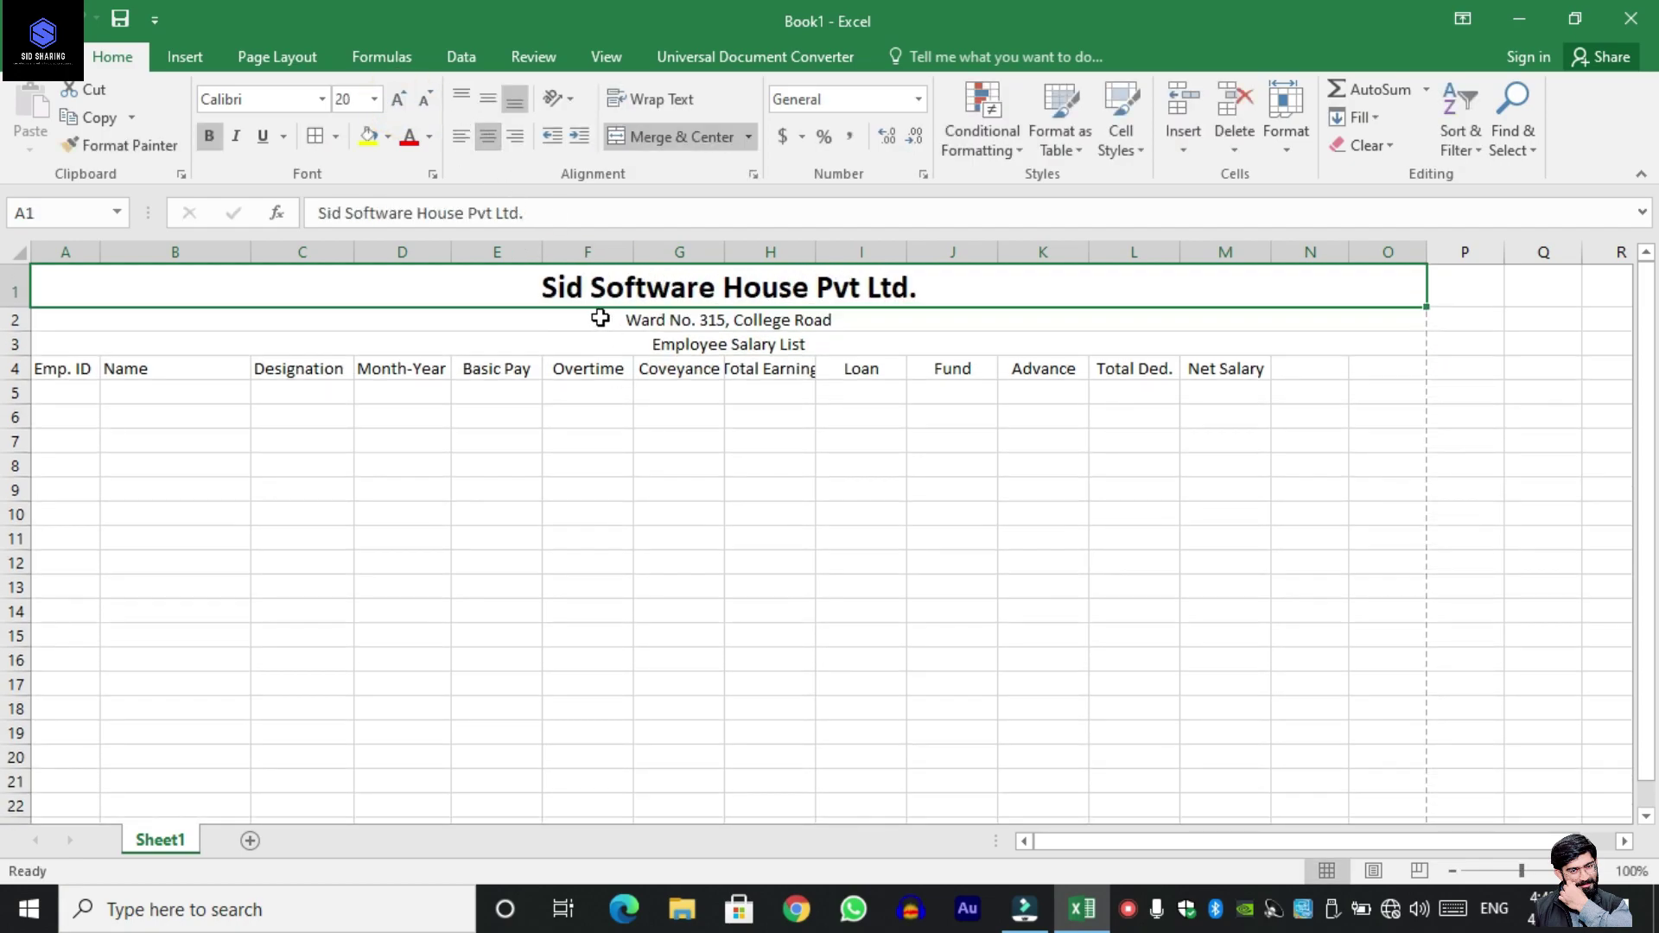
left_click(600, 318)
key("ctrl+b")
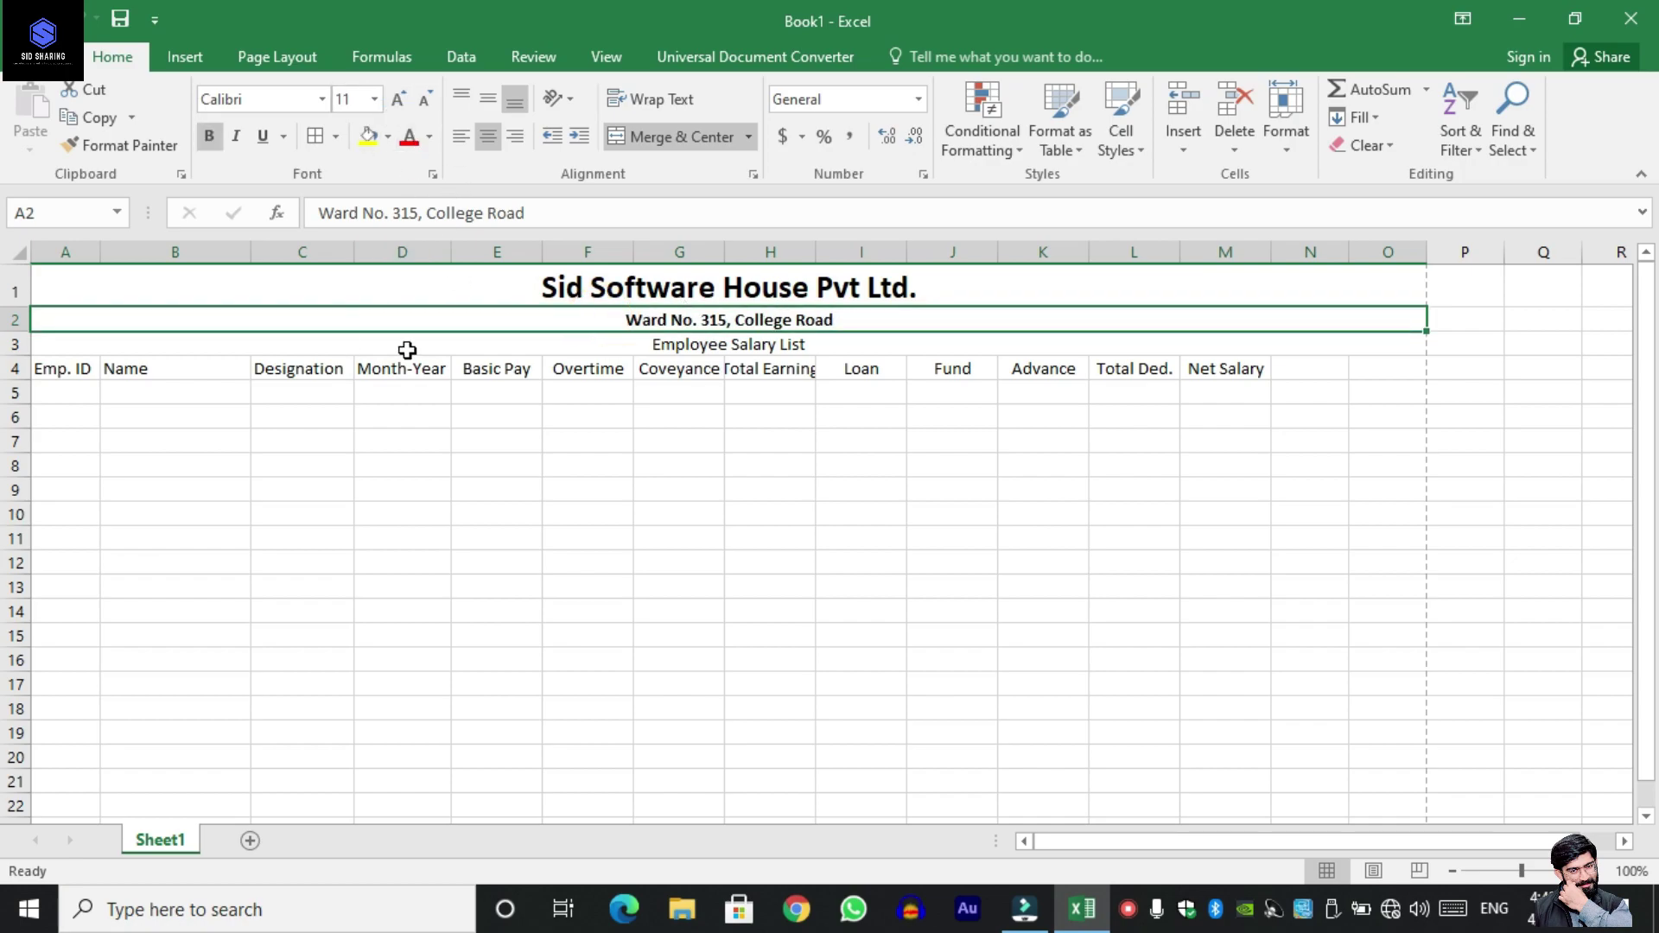
Make the Employee Salary List heading bold and one size larger.
left_click(600, 361)
left_click(598, 344)
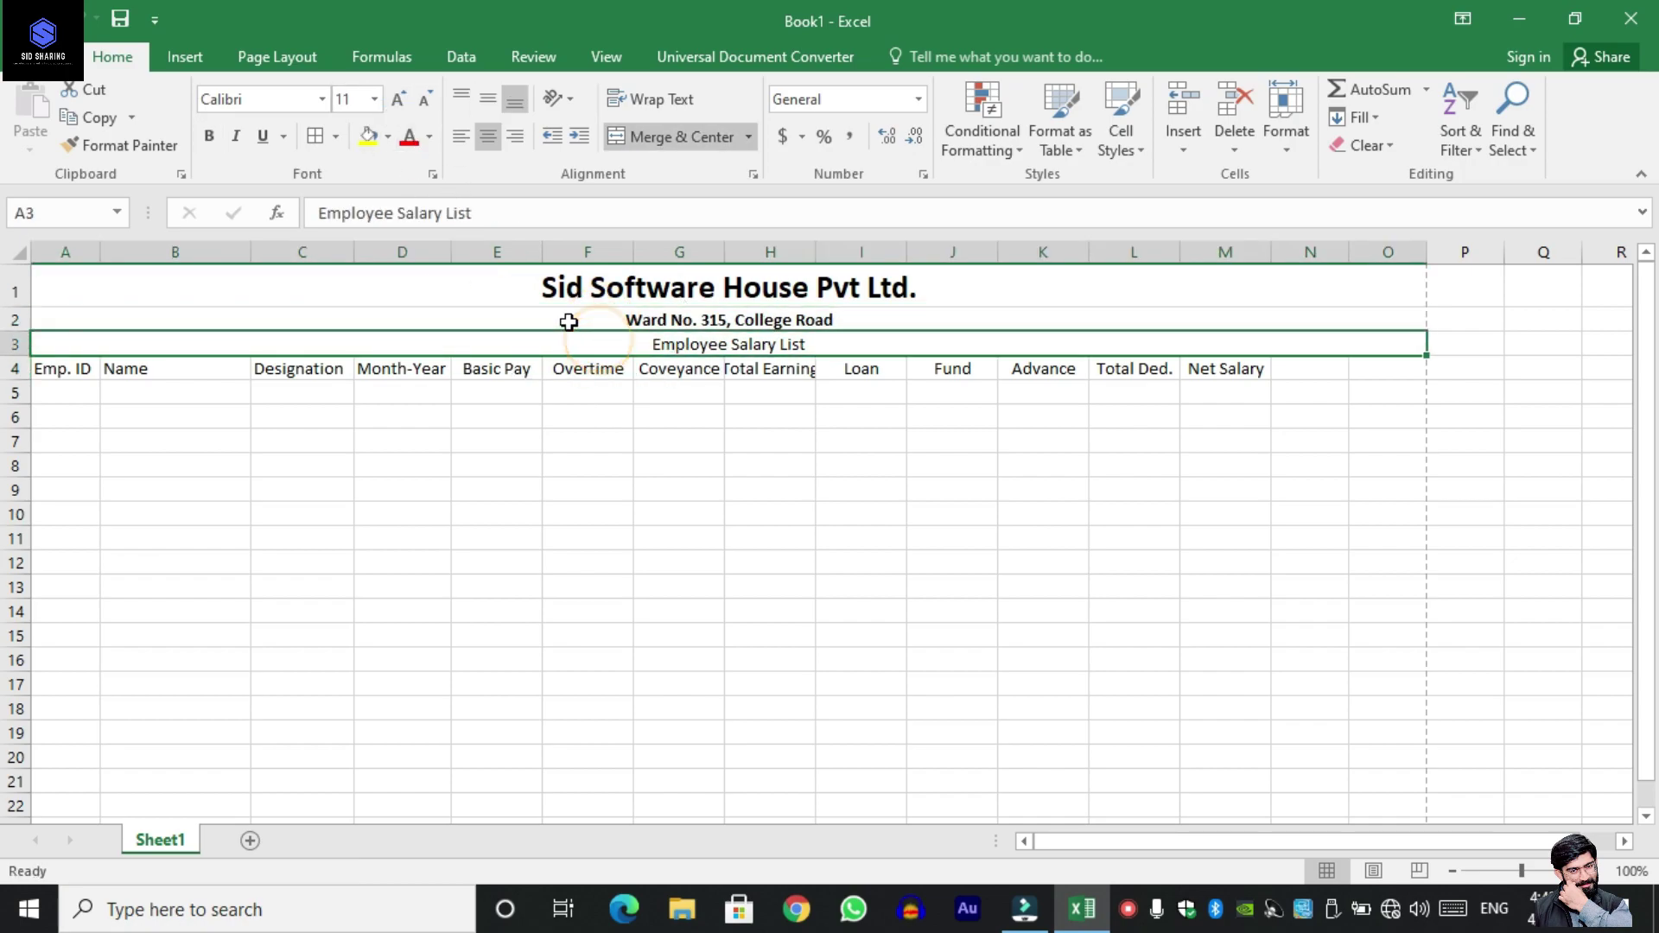
left_click(208, 136)
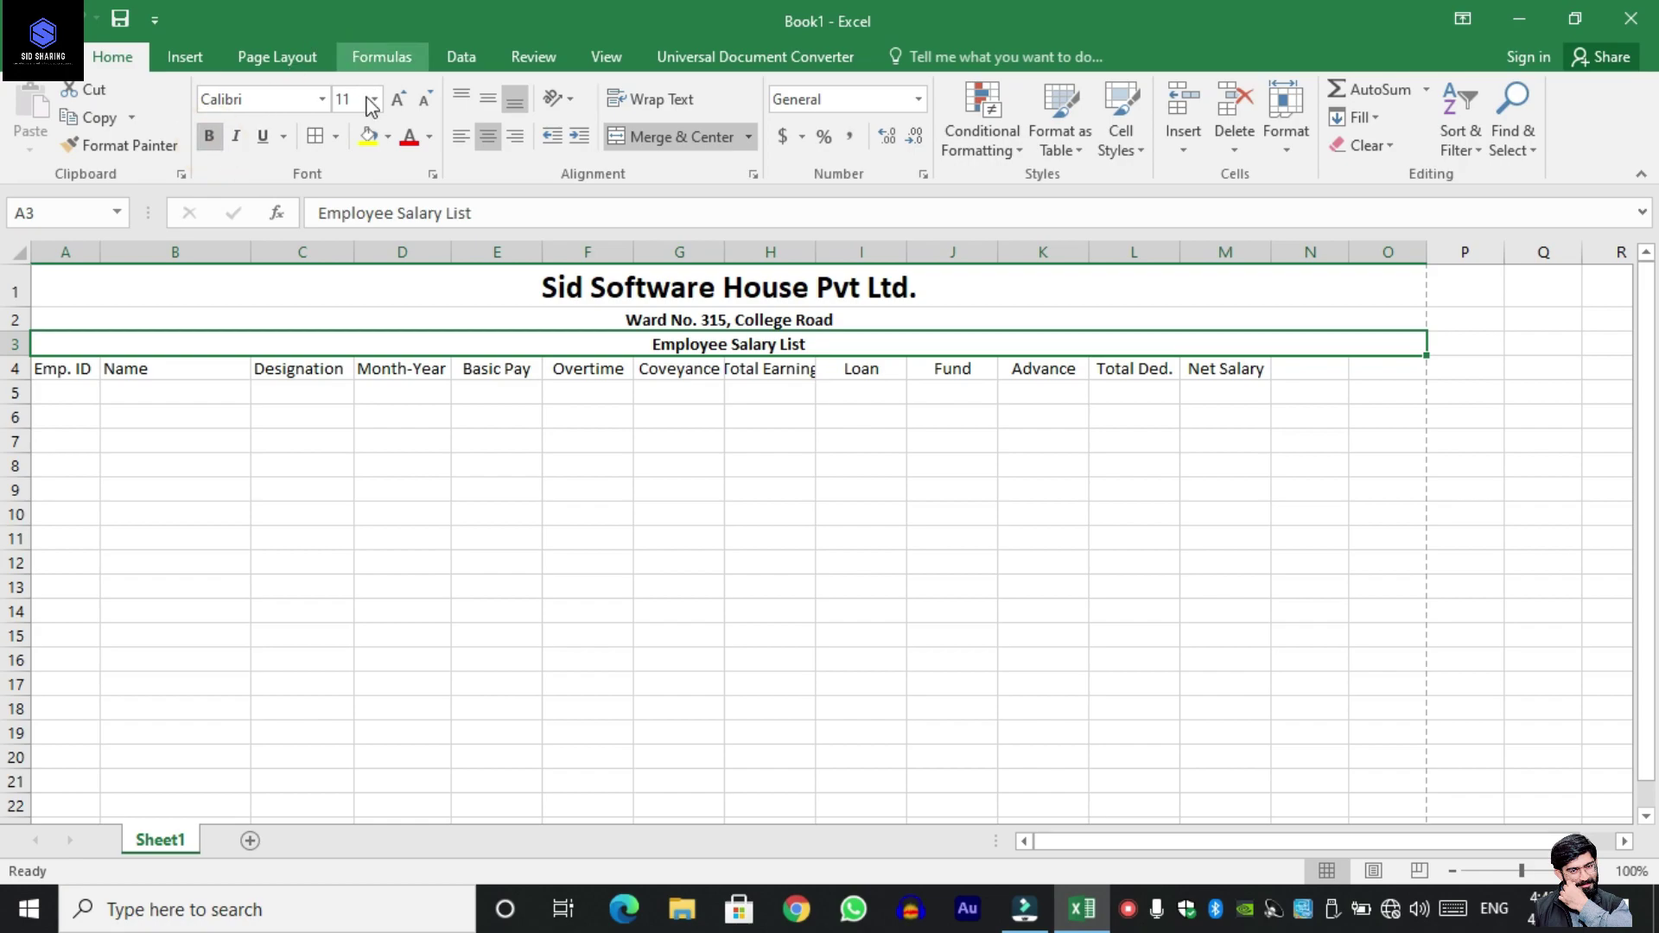
left_click(399, 99)
left_click(588, 396)
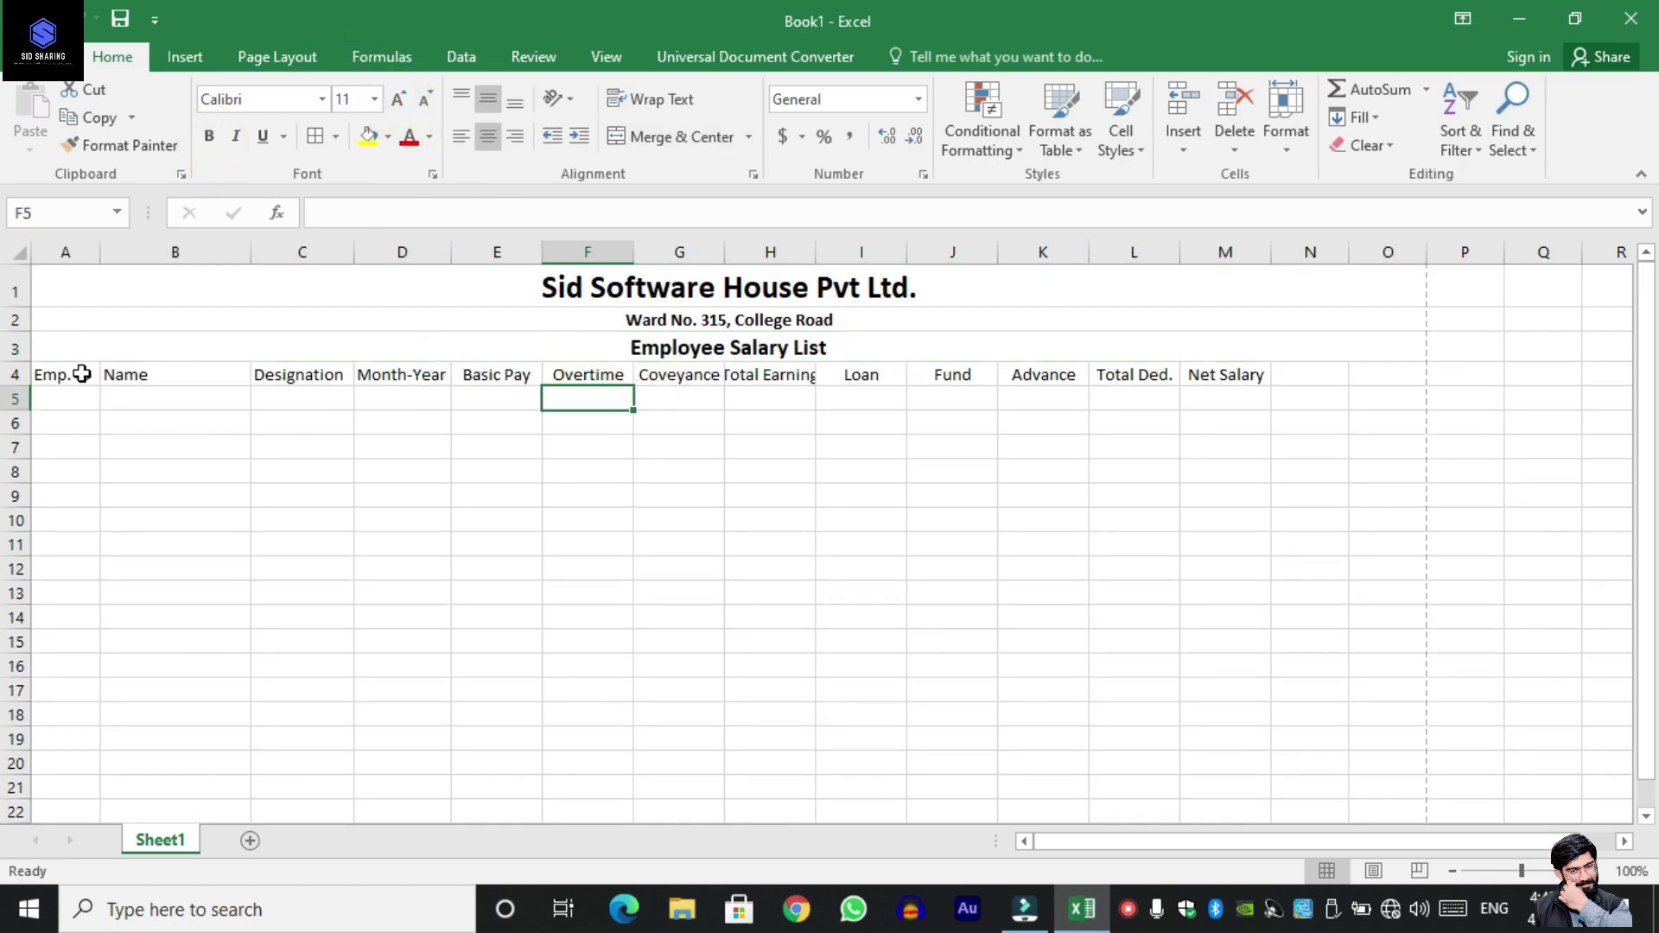
Widen the Name, Designation and Coveyance columns.
mouse_move(81, 373)
left_mouse_down()
mouse_move(1324, 508)
mouse_move(1244, 522)
left_mouse_up()
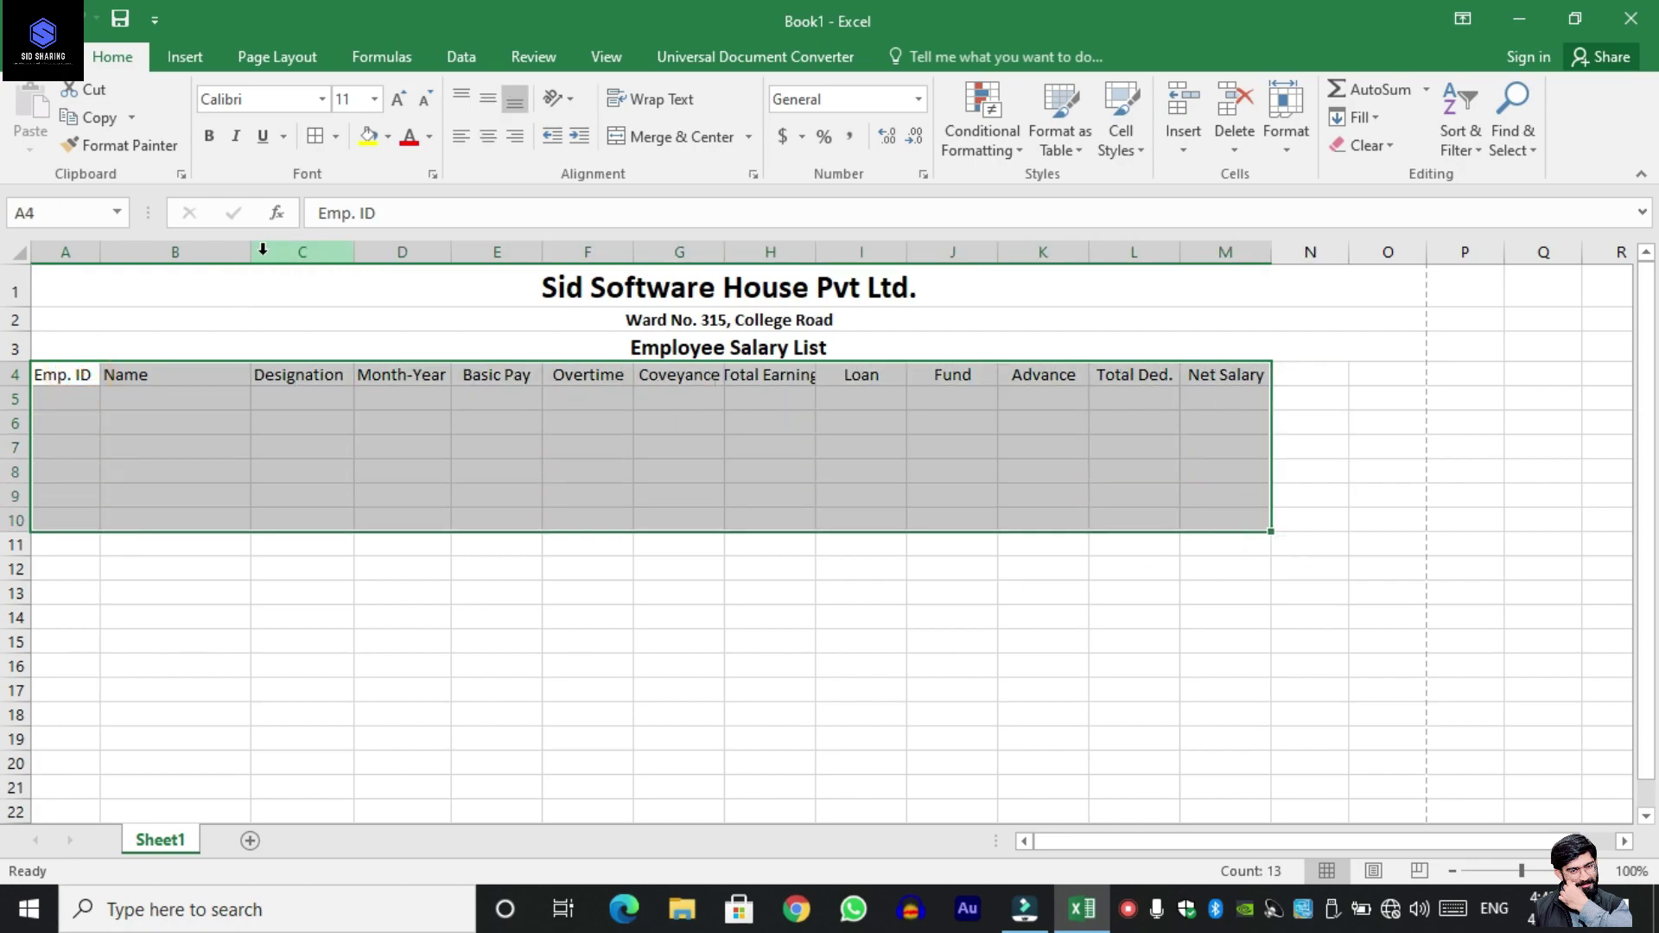
left_click_drag(256, 249, 304, 250)
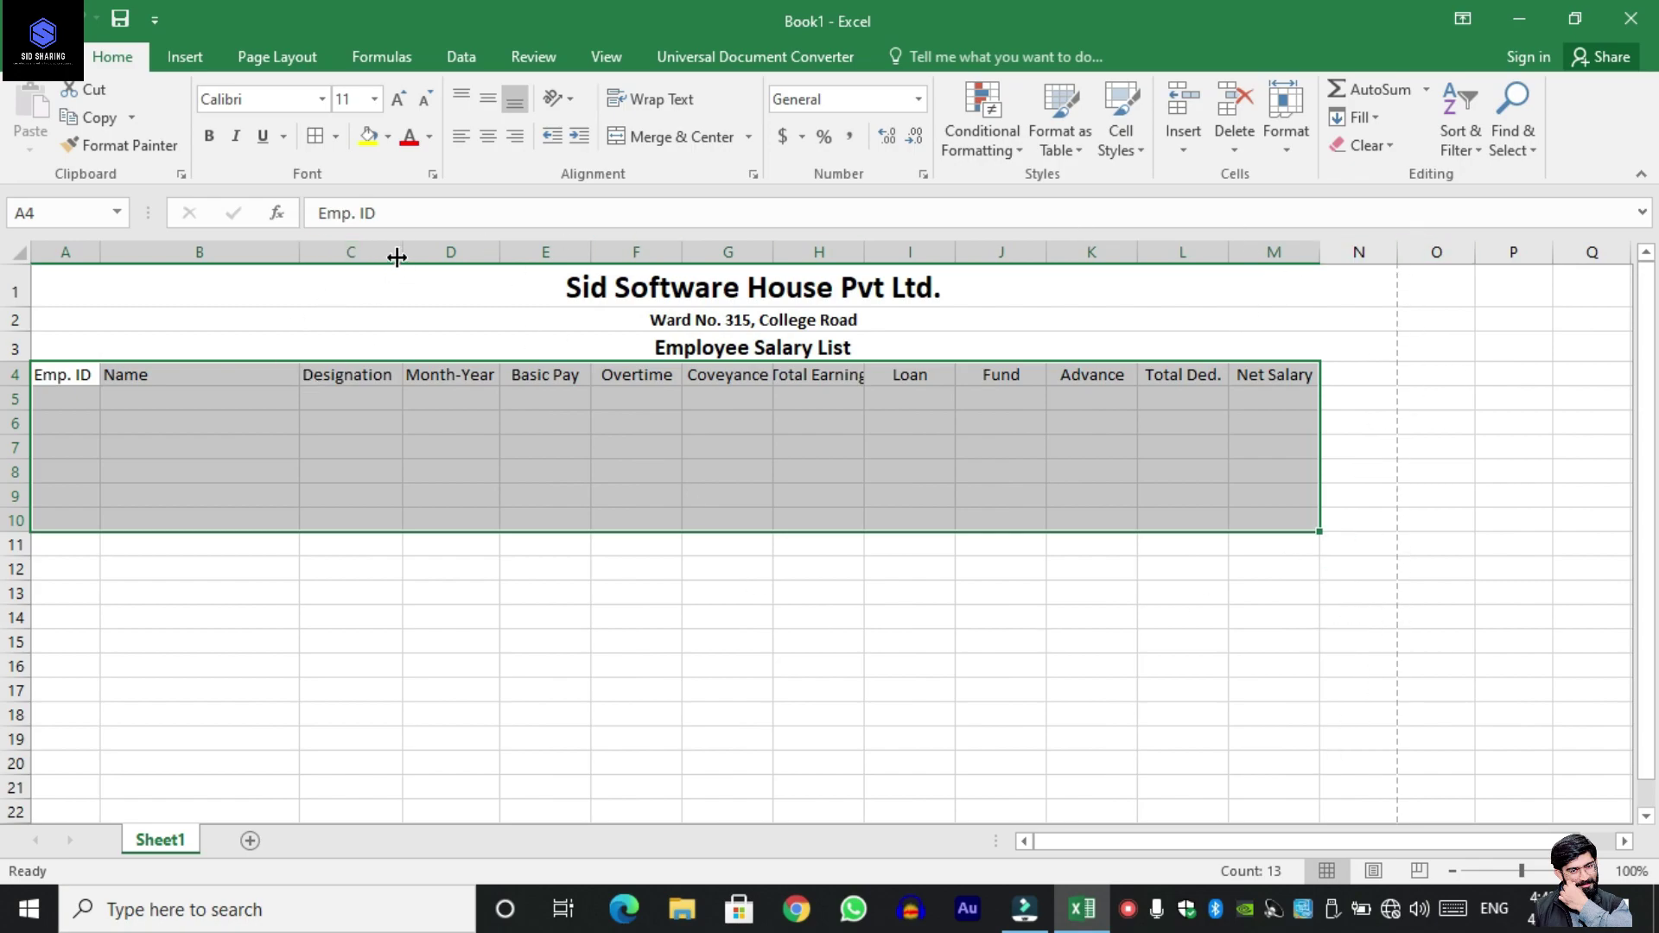
left_click_drag(399, 252, 427, 249)
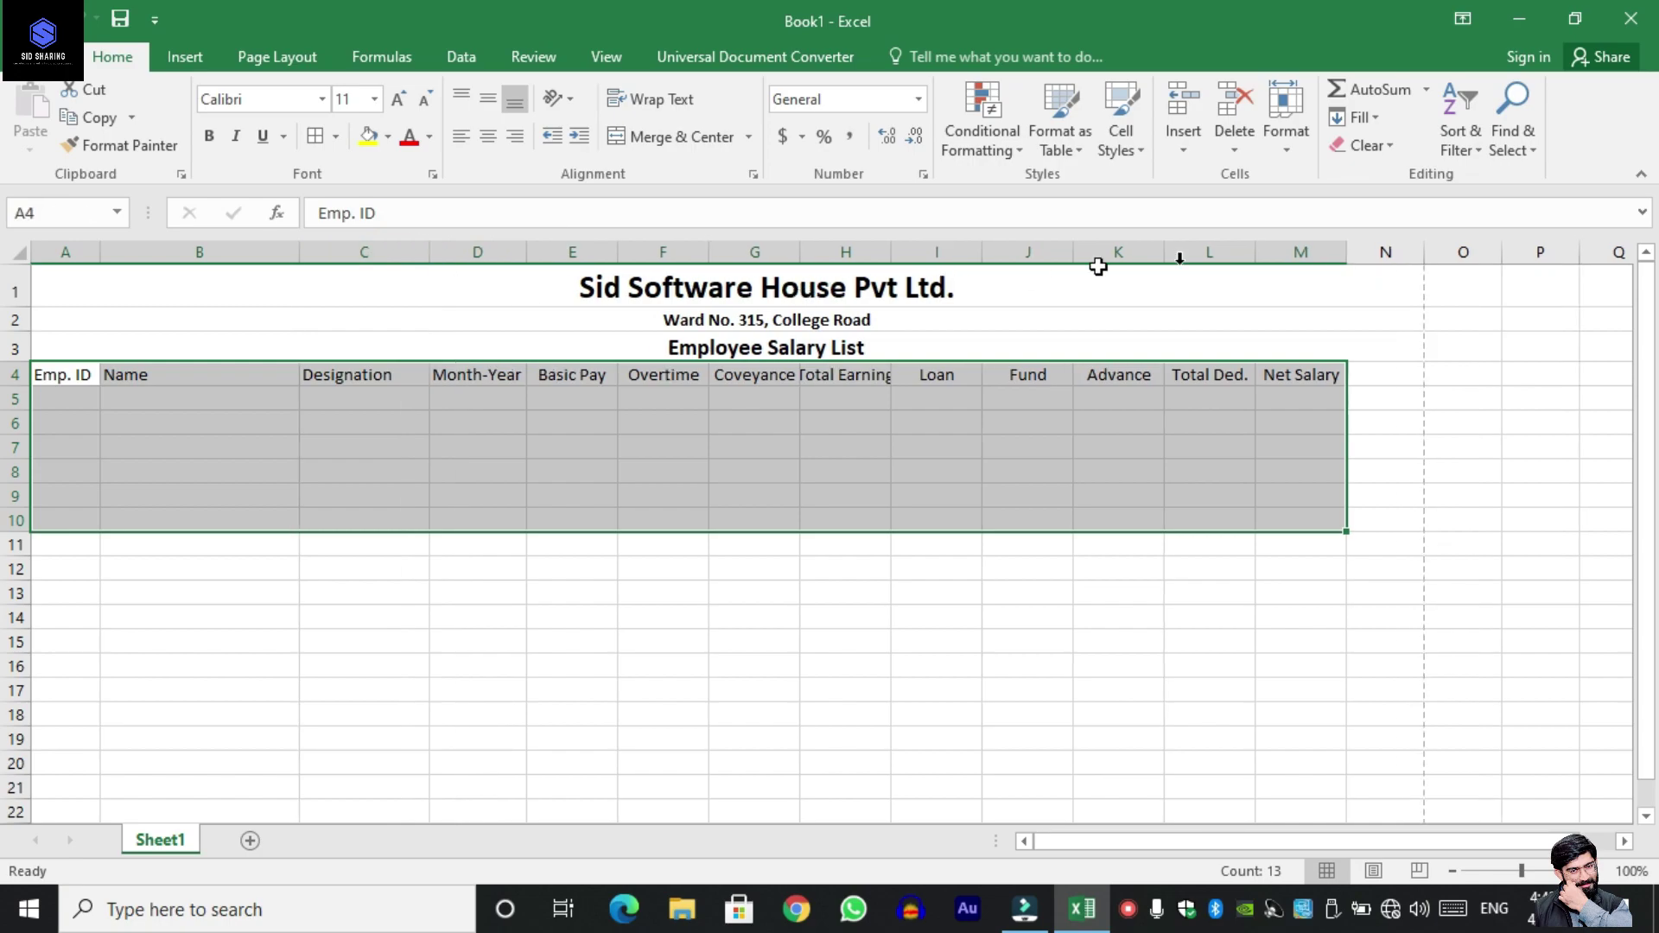
left_click_drag(804, 251, 930, 251)
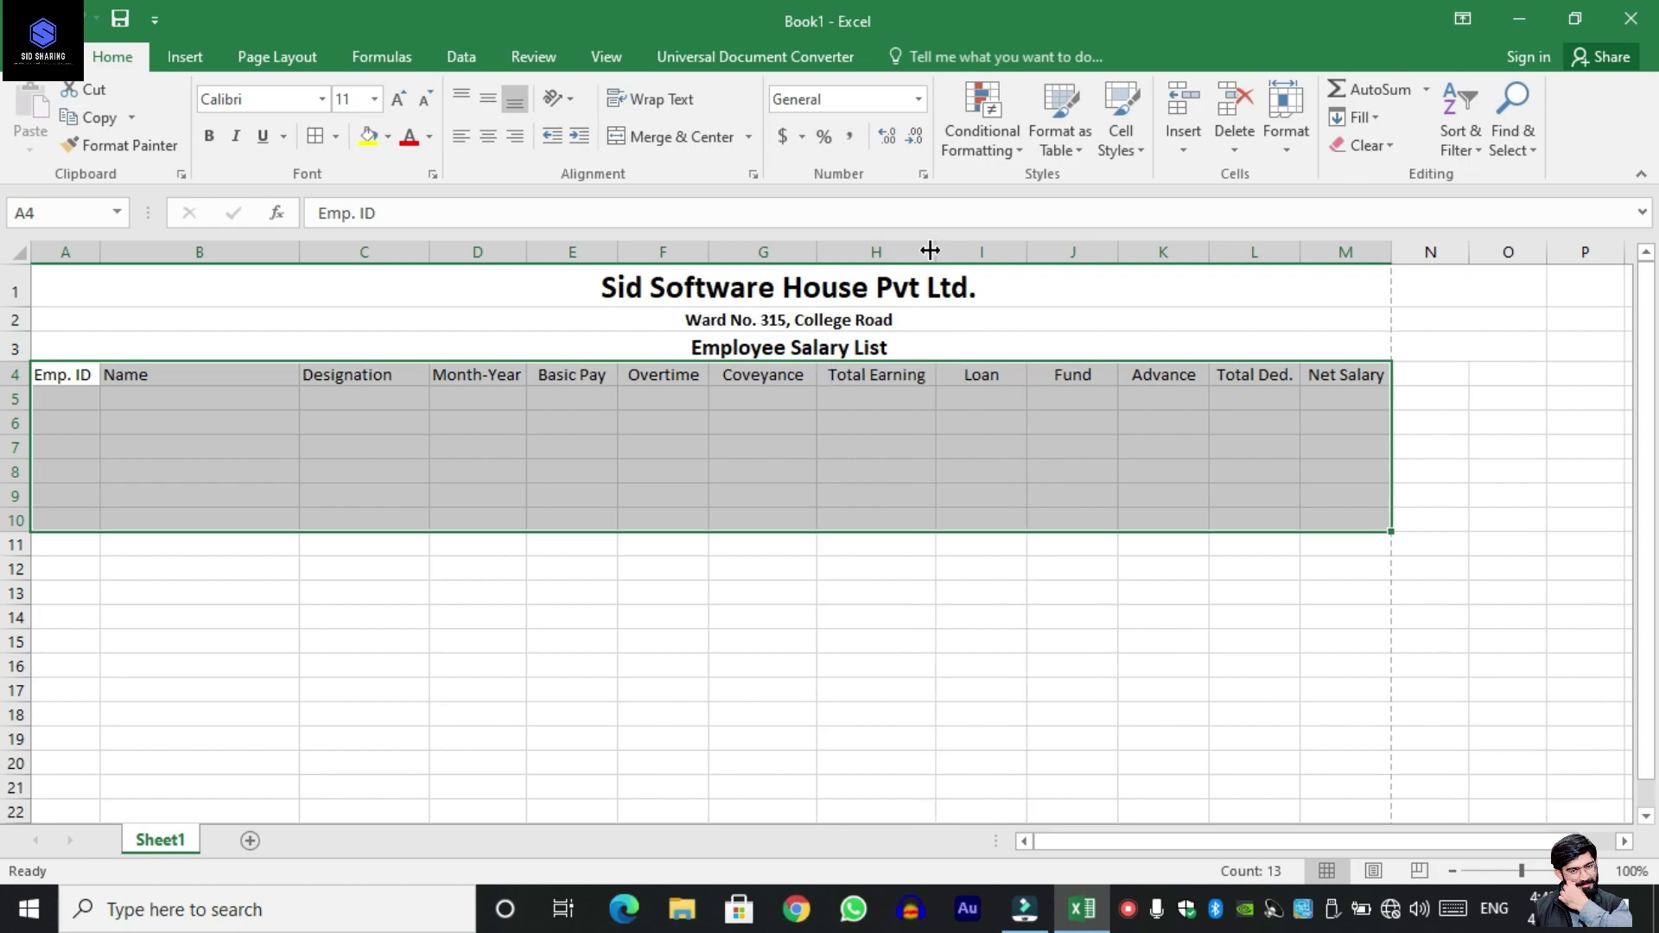
left_click(1043, 446)
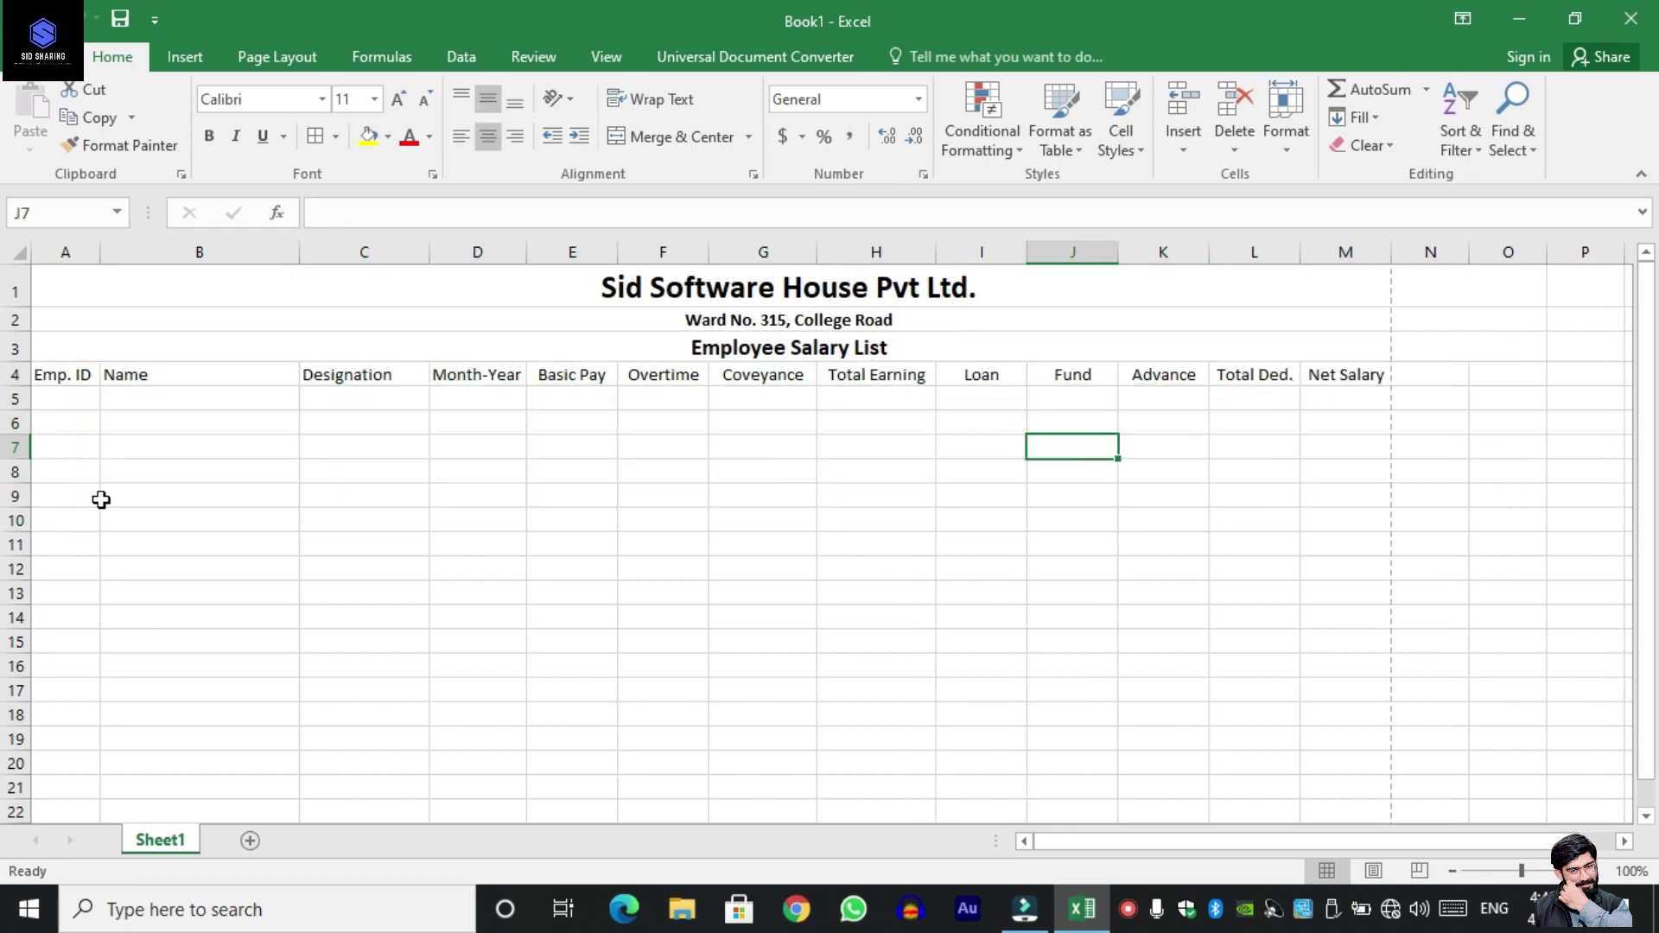
Apply All Borders to the table A4:M20 and set its row height to 20.
left_click_drag(80, 378, 1311, 741)
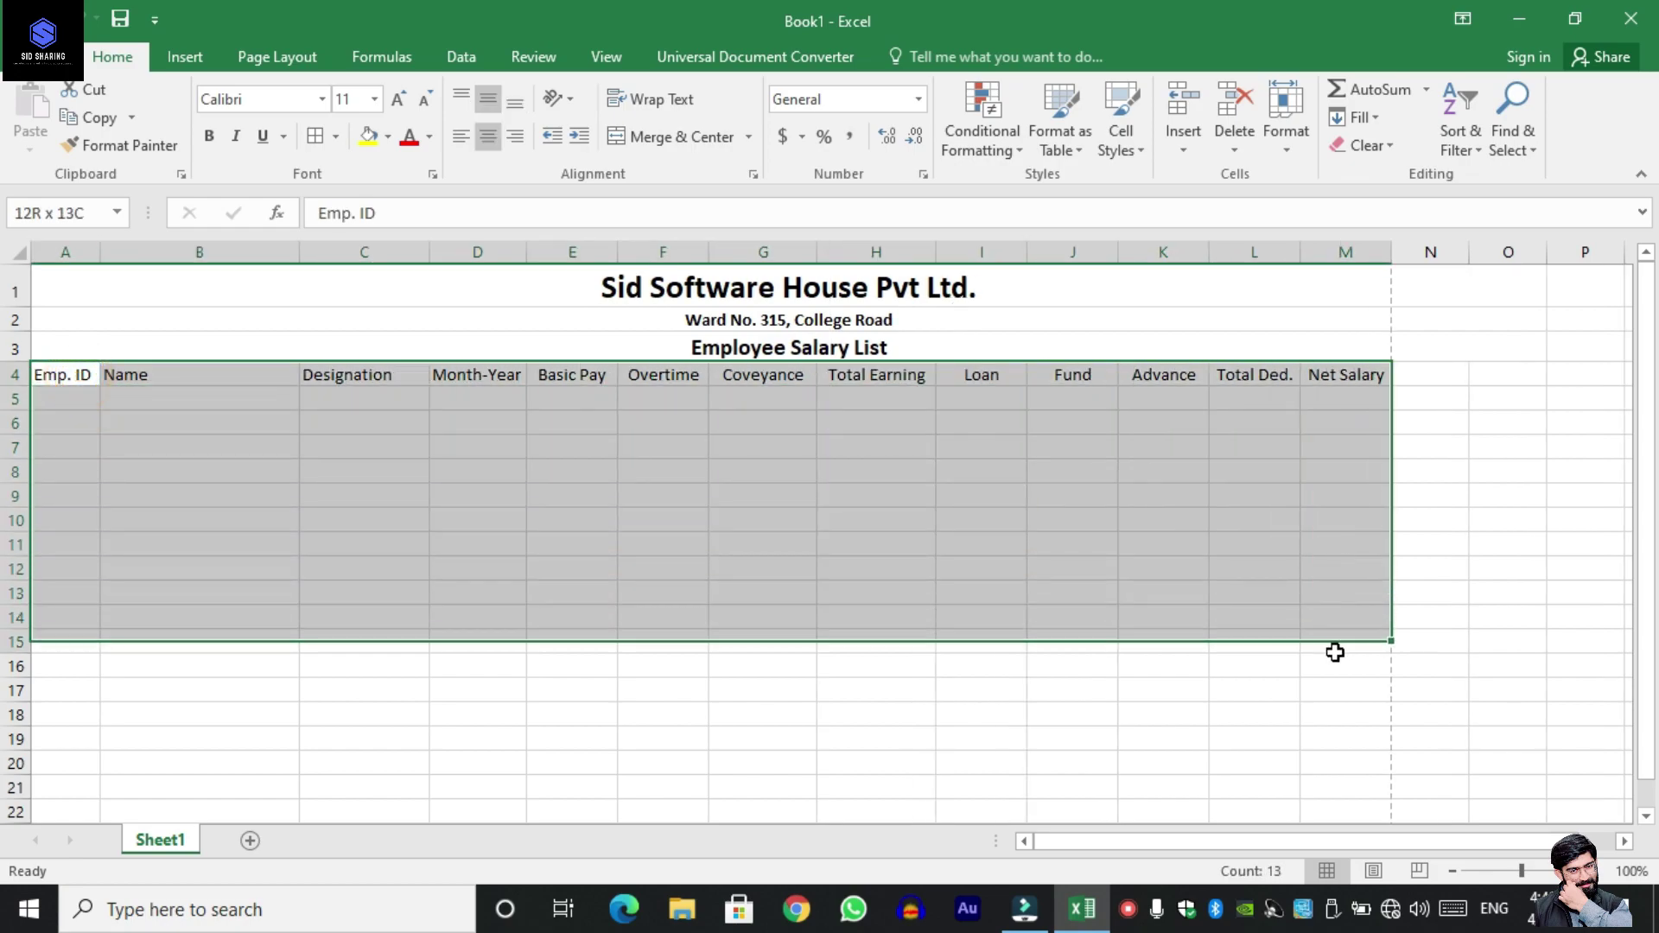
left_click_drag(1311, 740, 1318, 765)
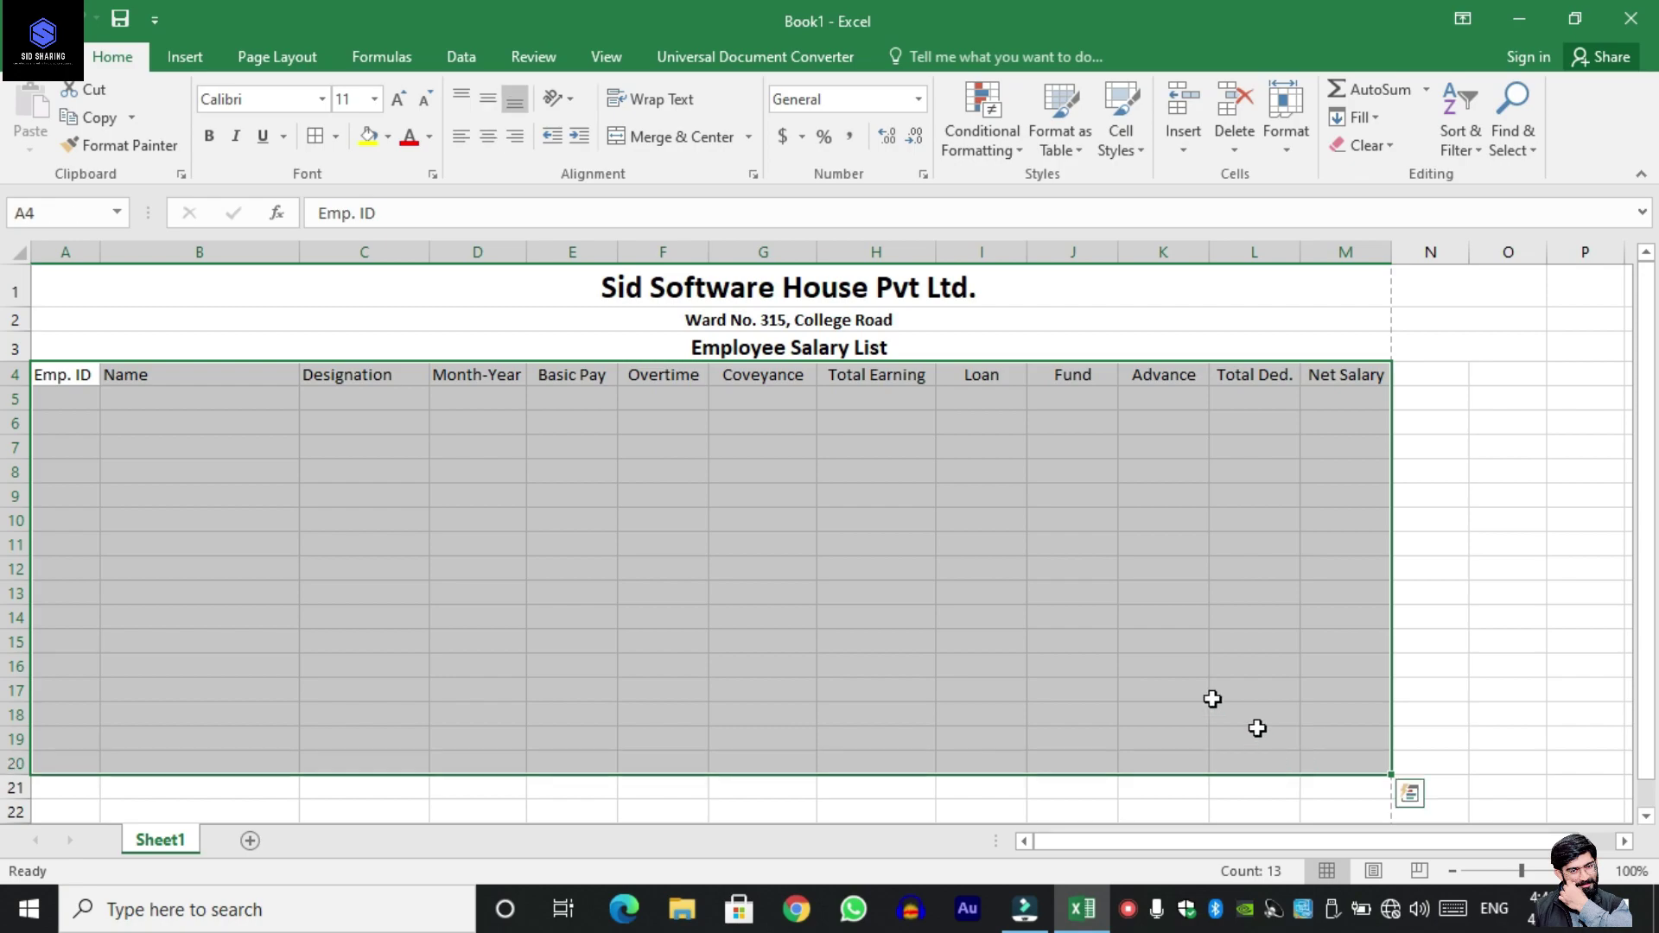
left_click(316, 136)
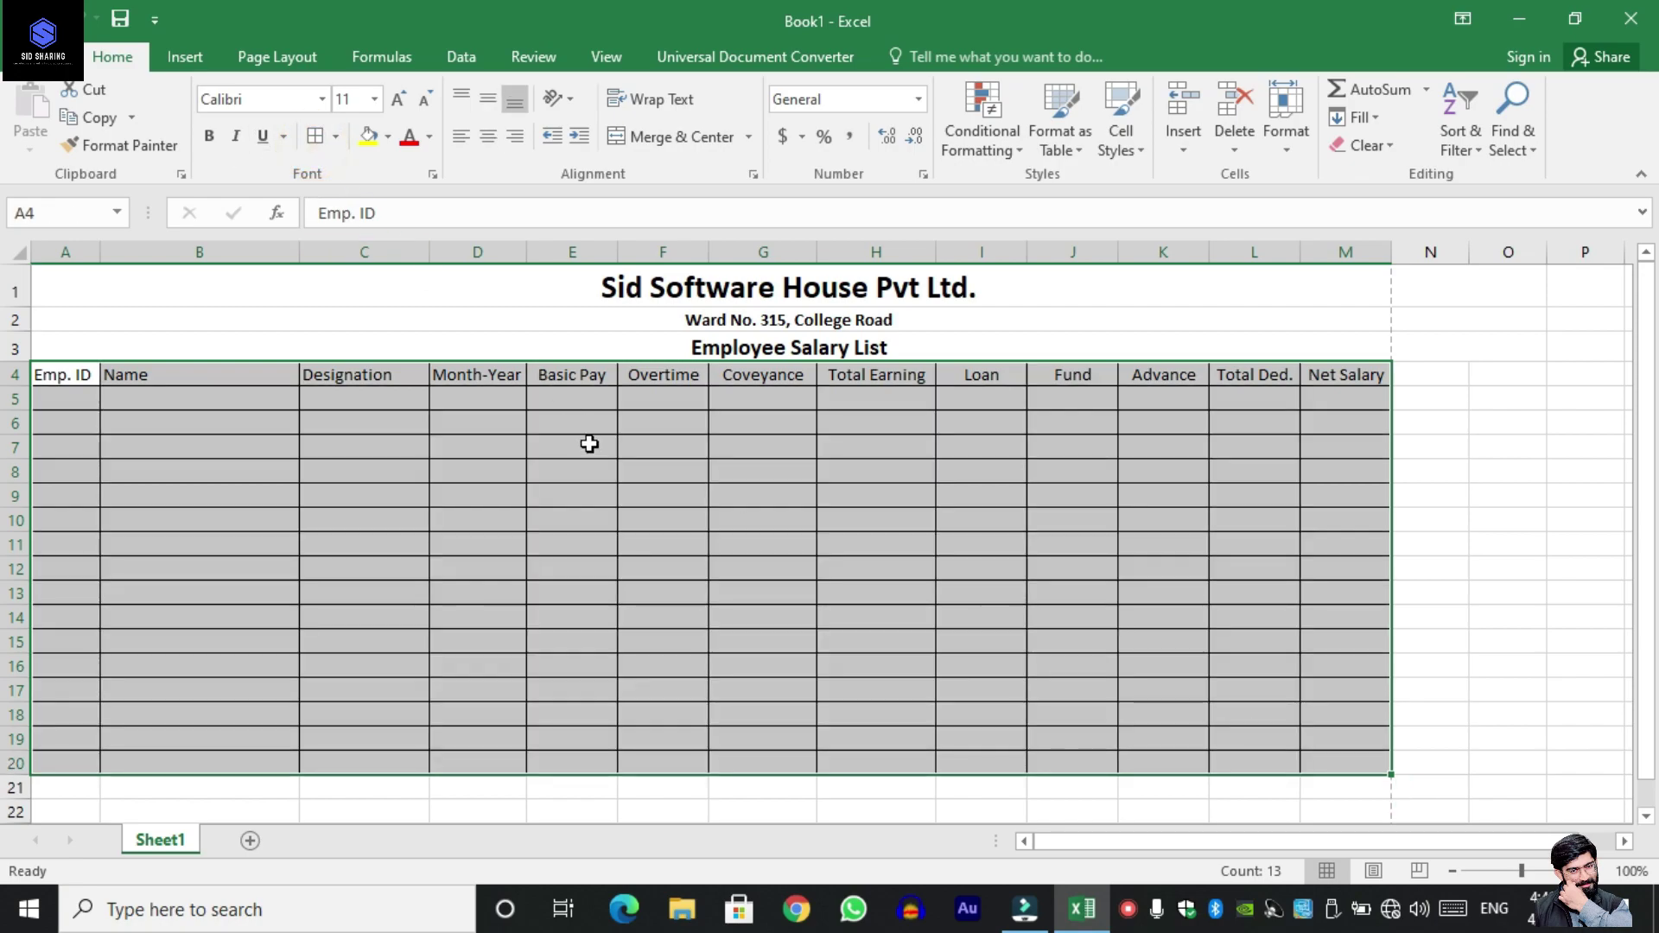
left_click(1294, 130)
left_click(1311, 205)
type("20")
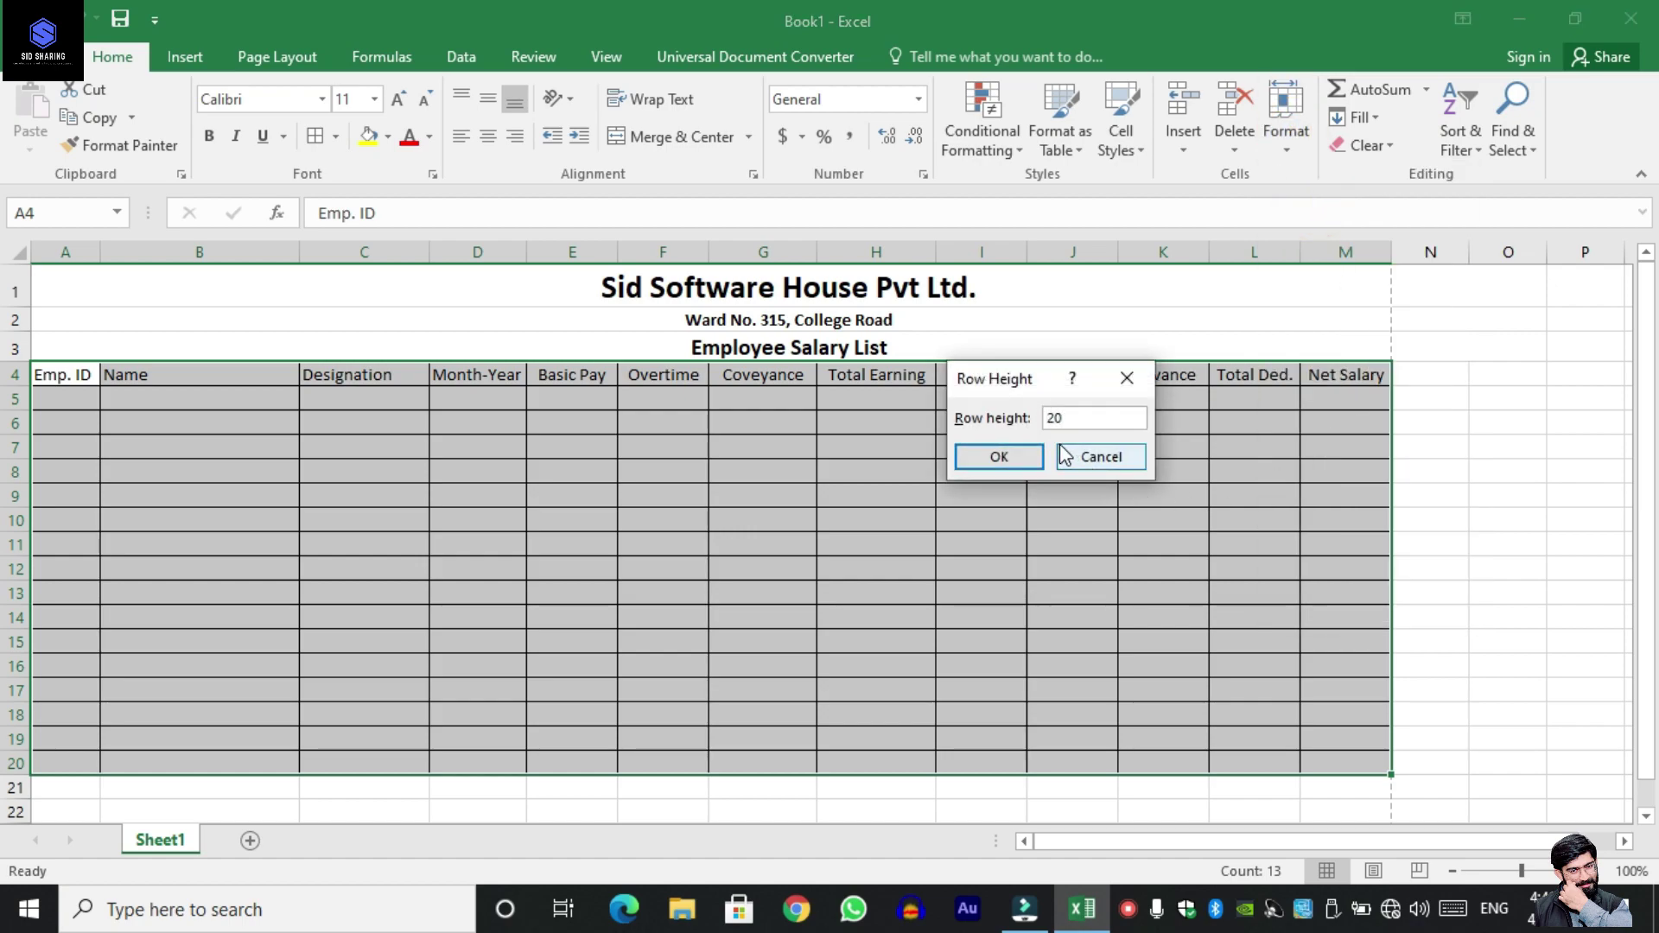
key("Return")
scroll(960, 557, "up", 2)
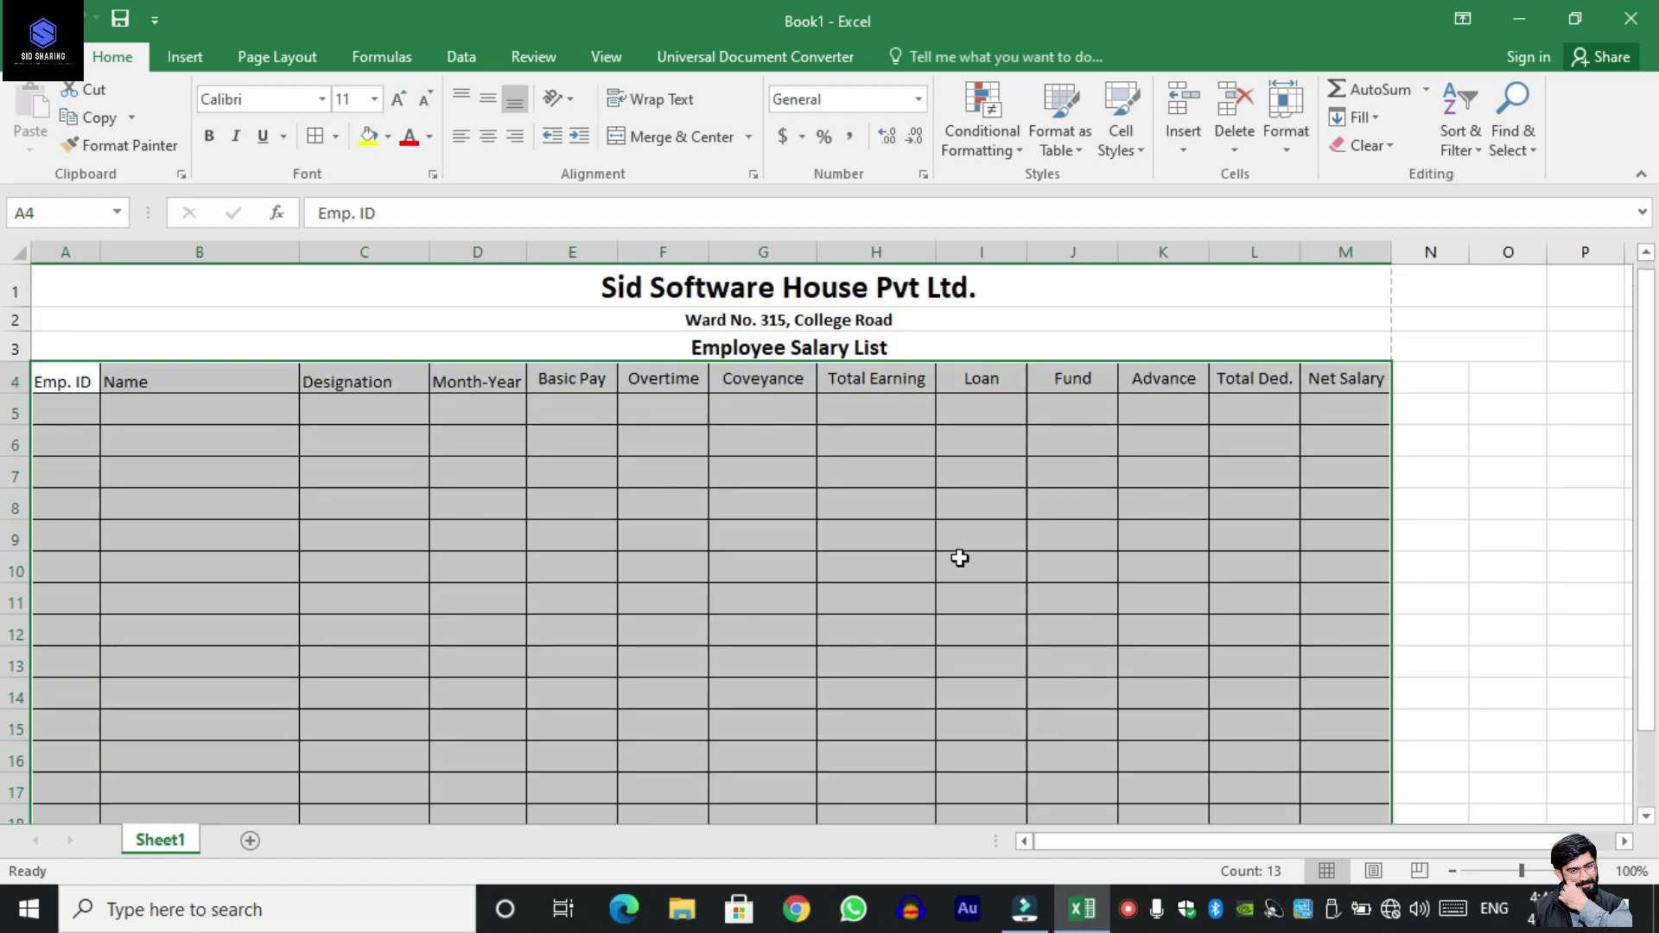
left_click(609, 529)
scroll(213, 540, "down", 2)
scroll(213, 540, "down", 3)
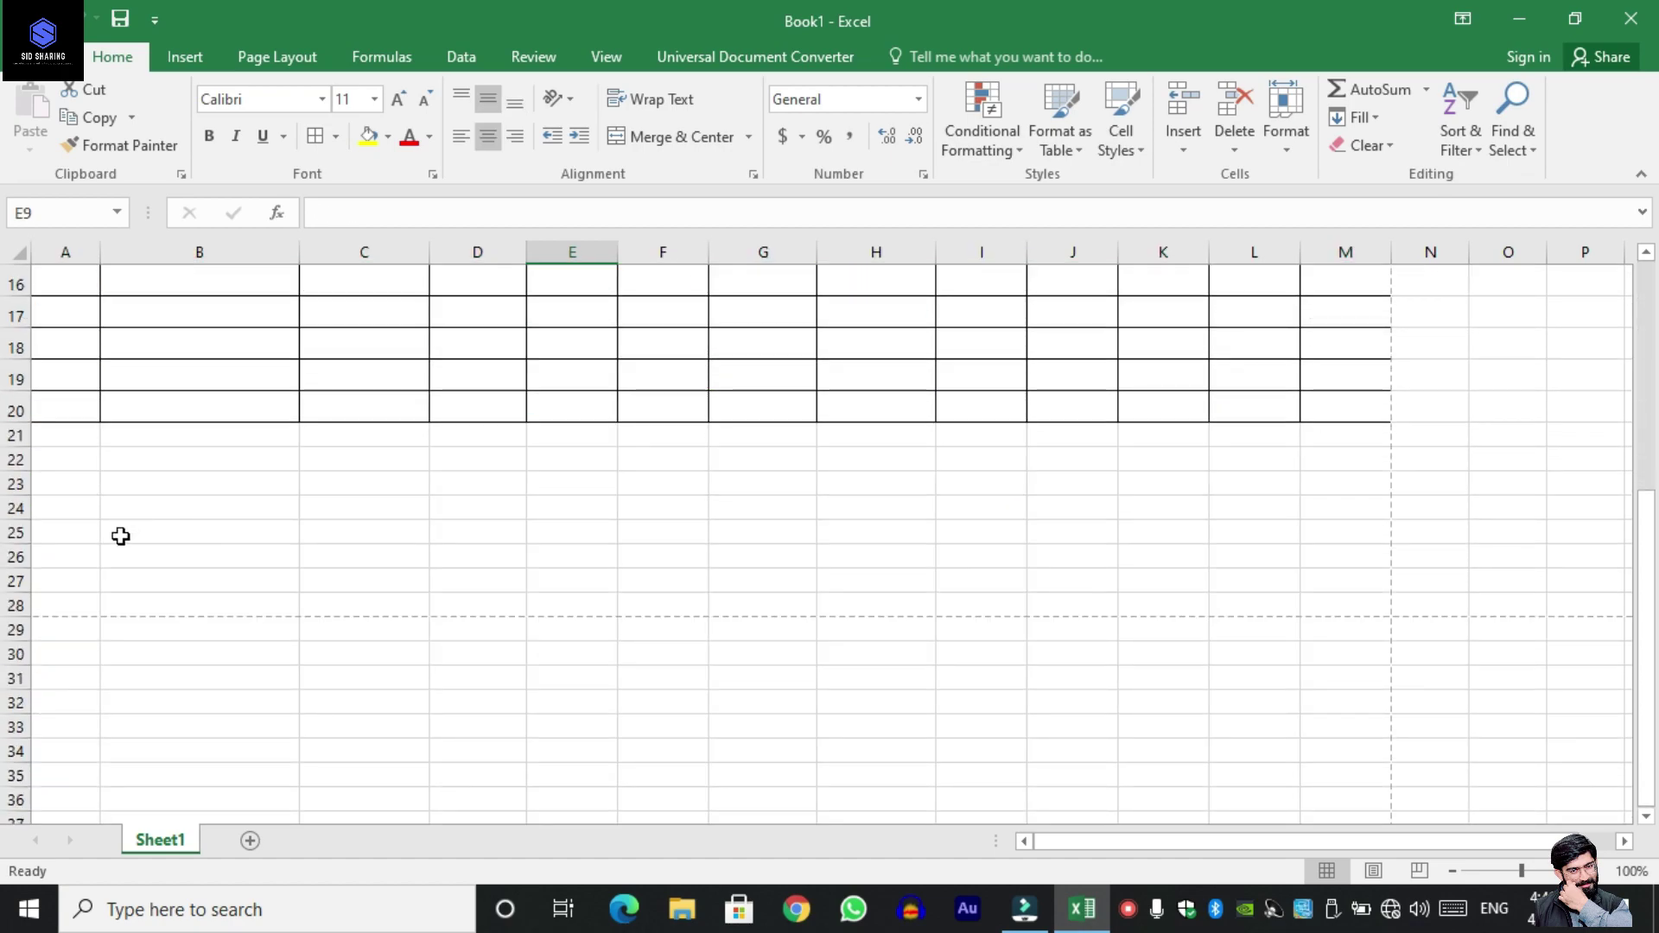
scroll(118, 537, "up", 2)
scroll(70, 576, "up", 3)
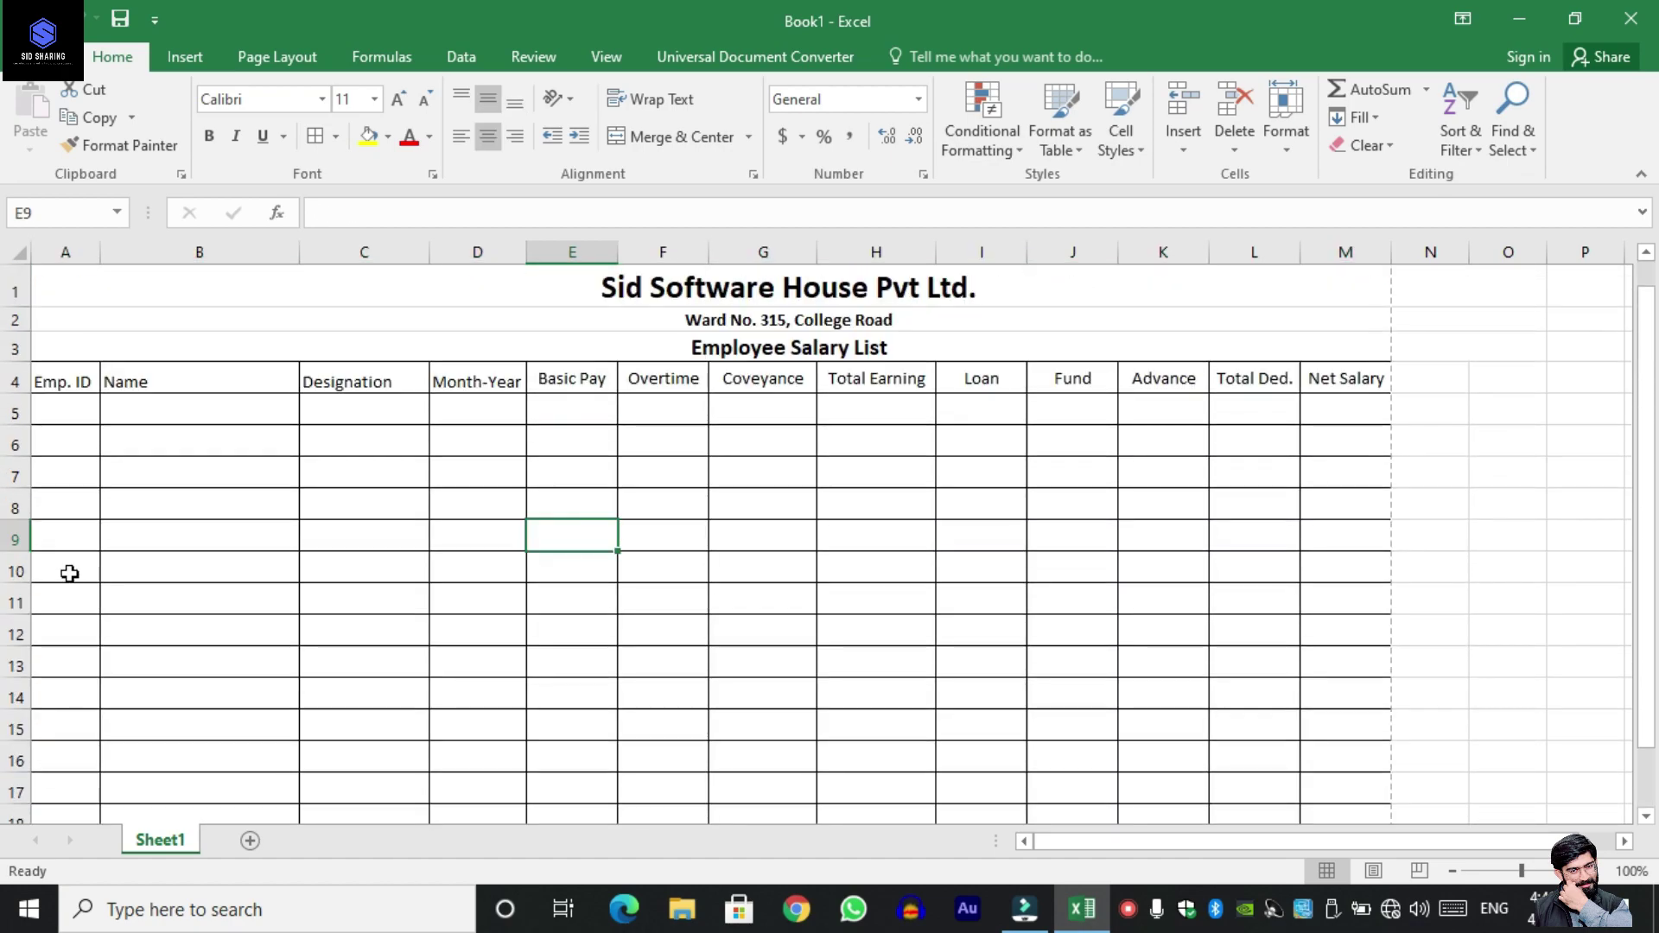
Enter Aa-001 in A5 and fill the employee IDs down to Aa-014.
left_click(49, 415)
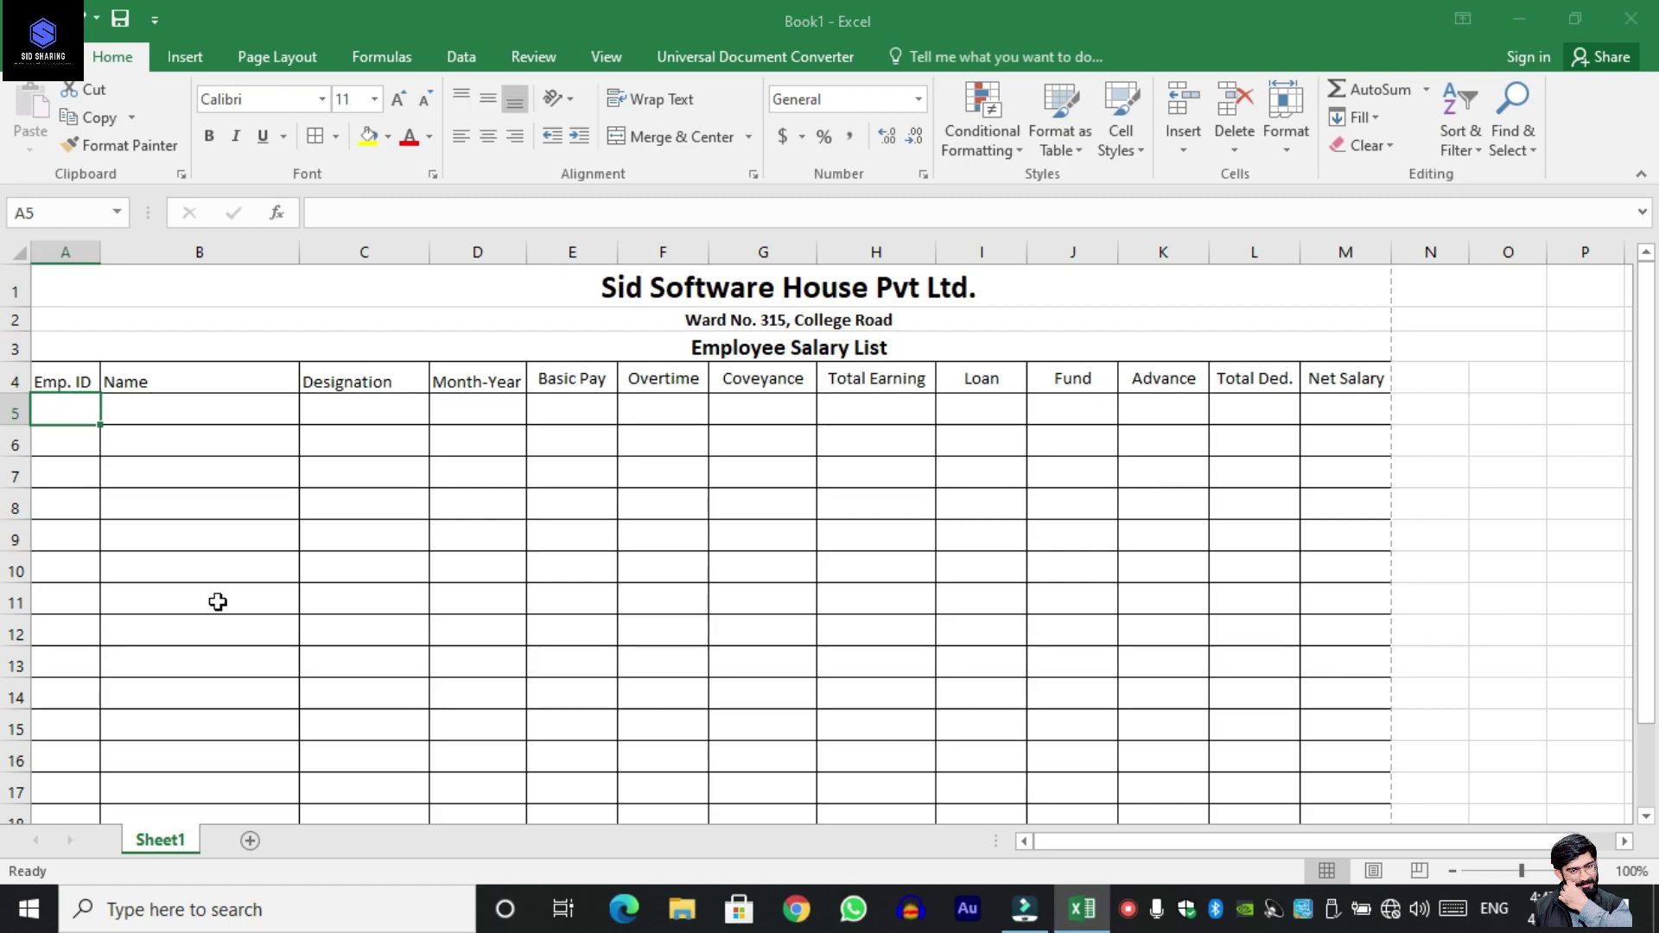
type("Aa-001")
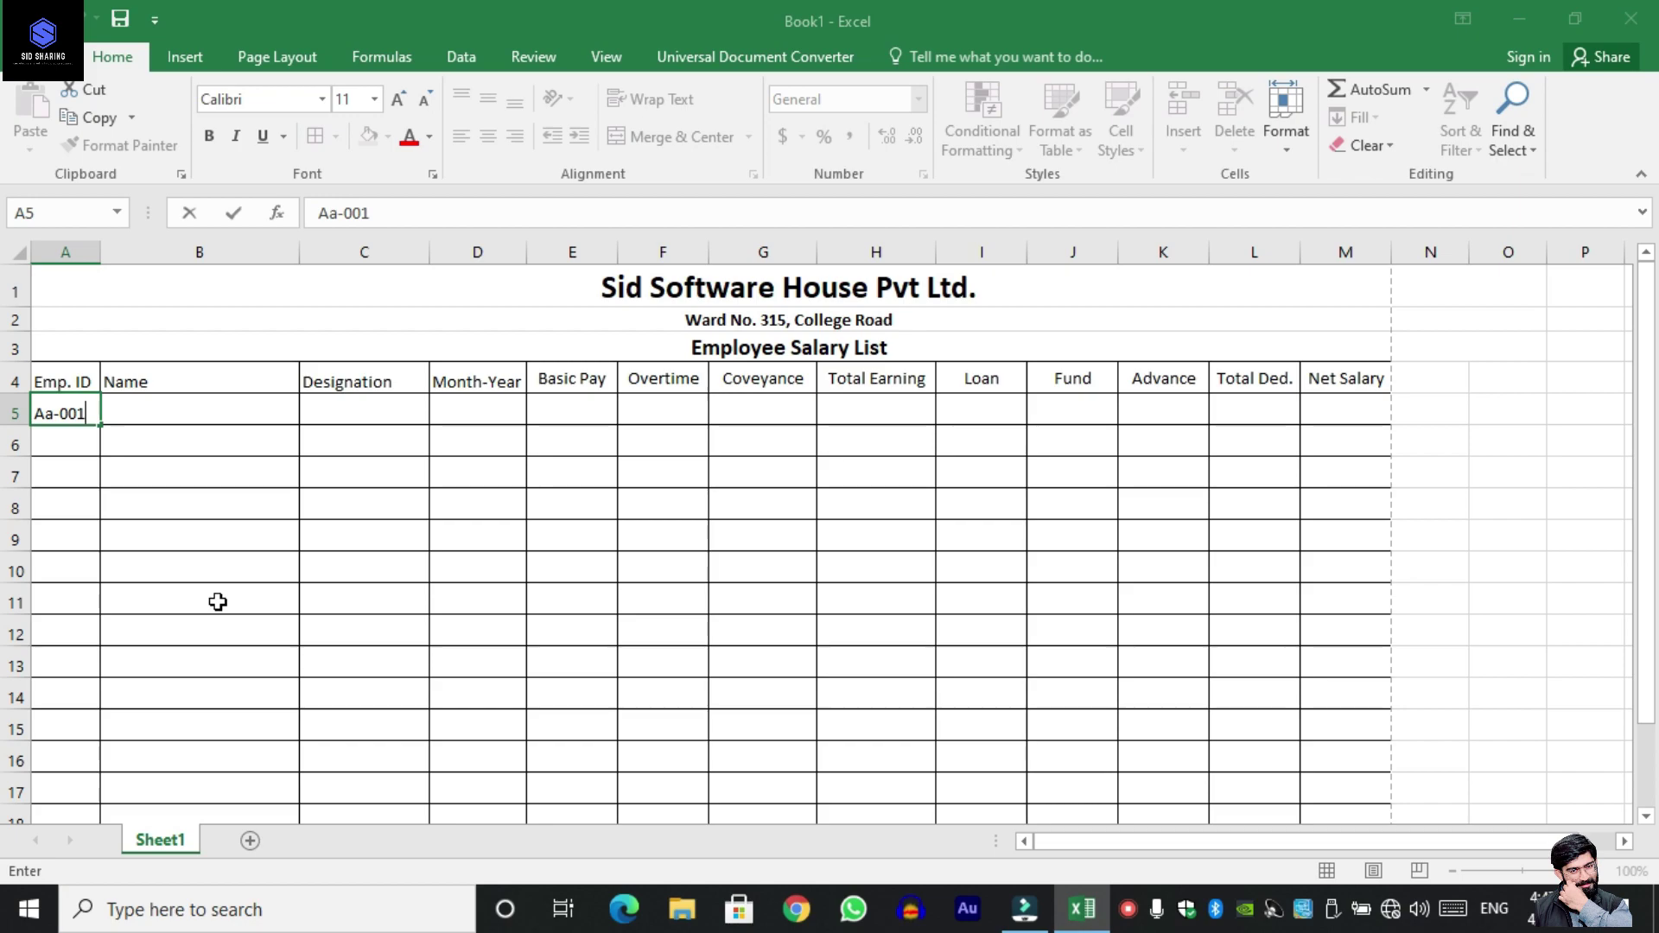
key("Tab")
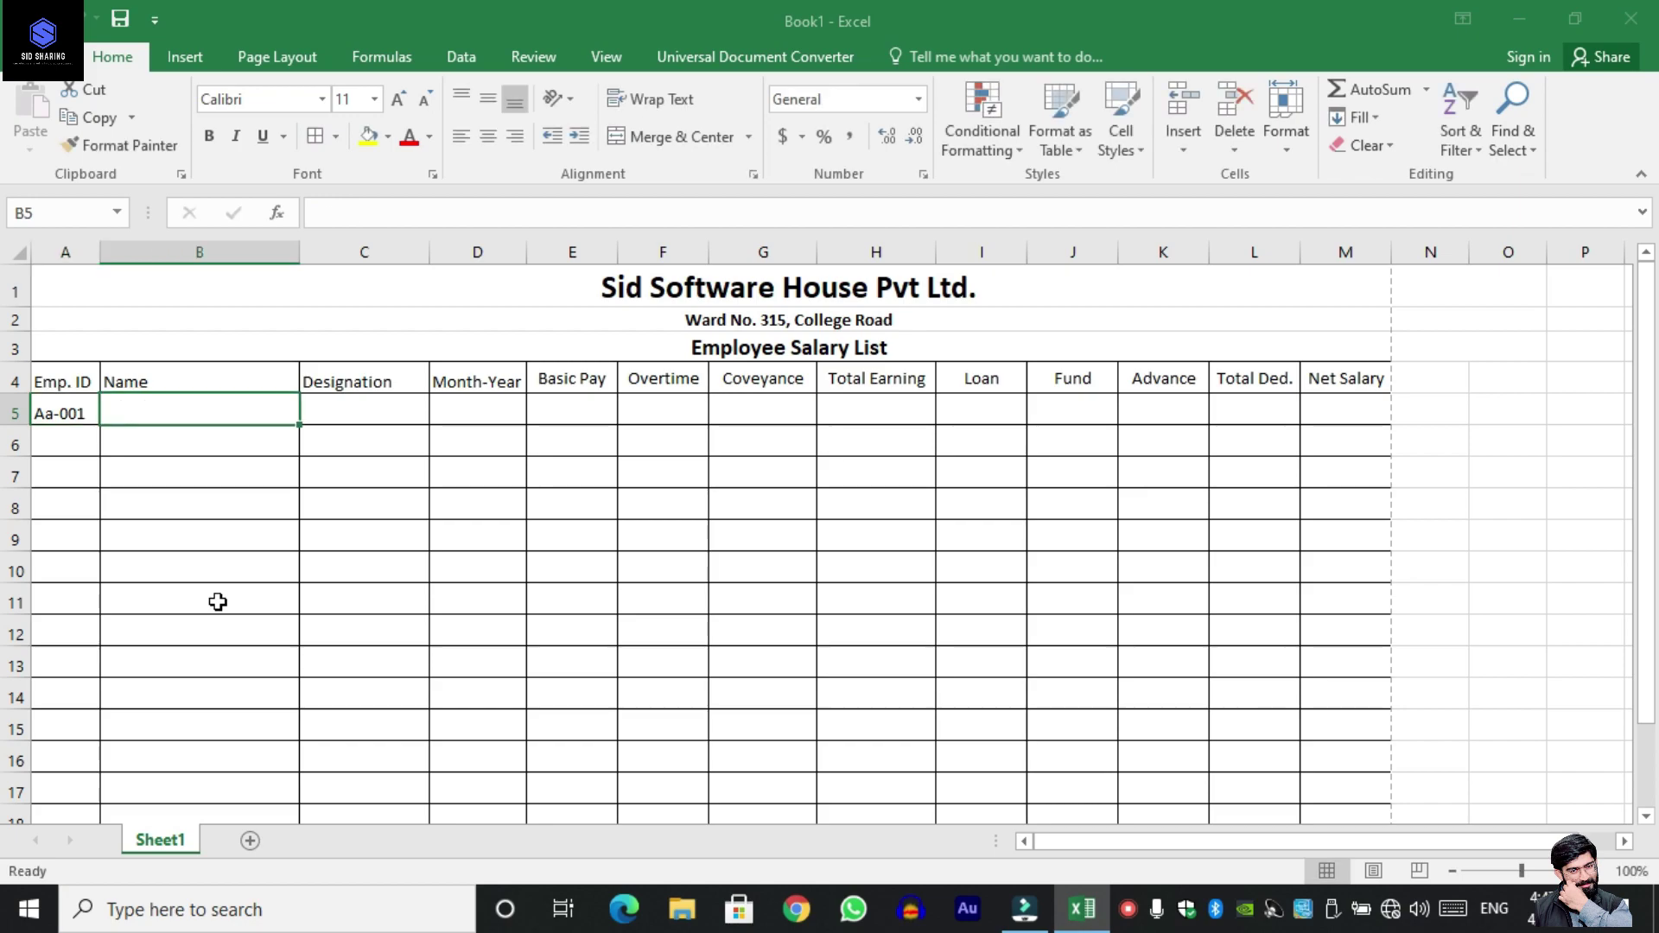
left_click(65, 415)
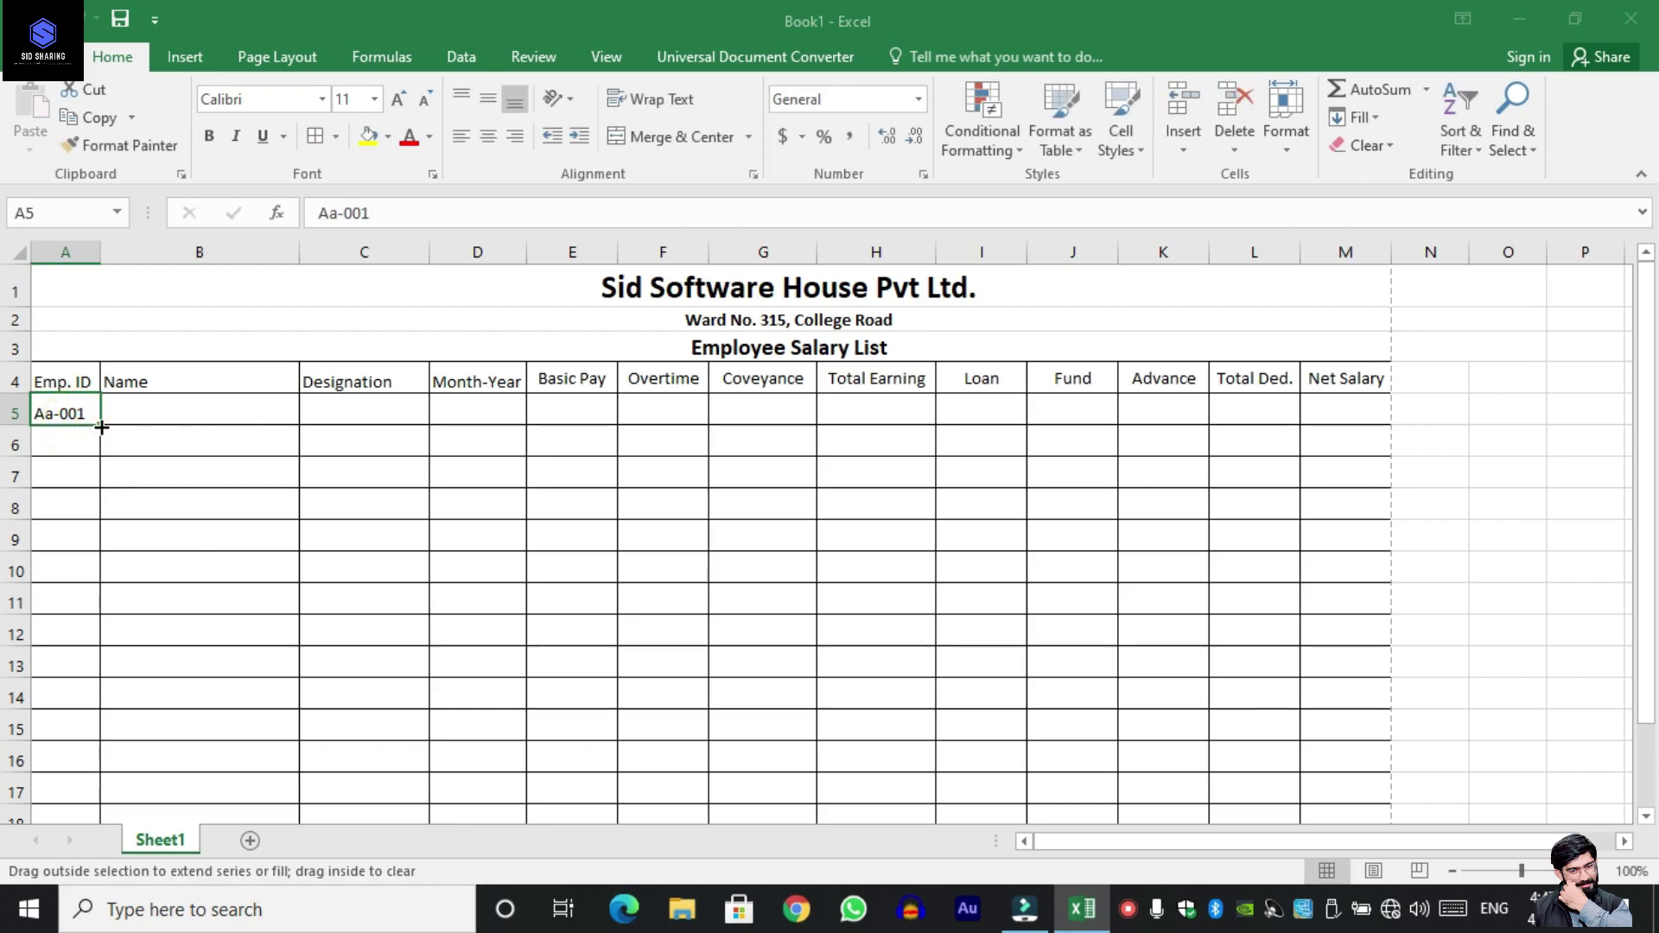
mouse_move(100, 425)
left_mouse_down()
mouse_move(93, 840)
mouse_move(78, 755)
left_mouse_up()
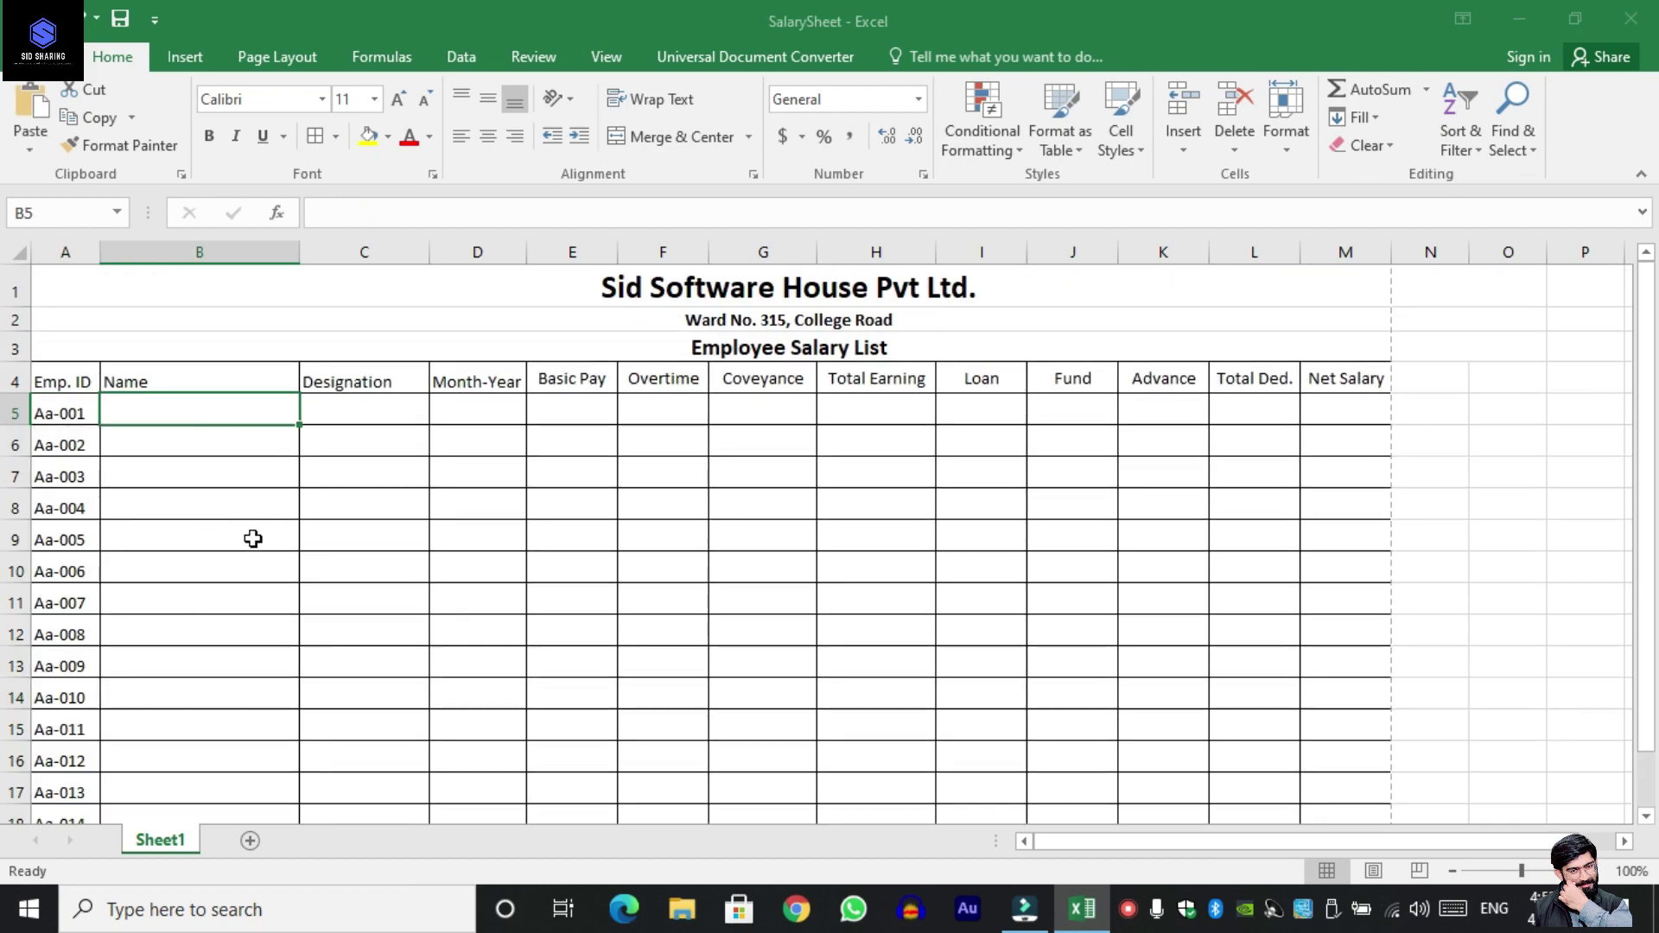
Paste employee names into column B and designations into column C, autofitting column C.
key("super+v")
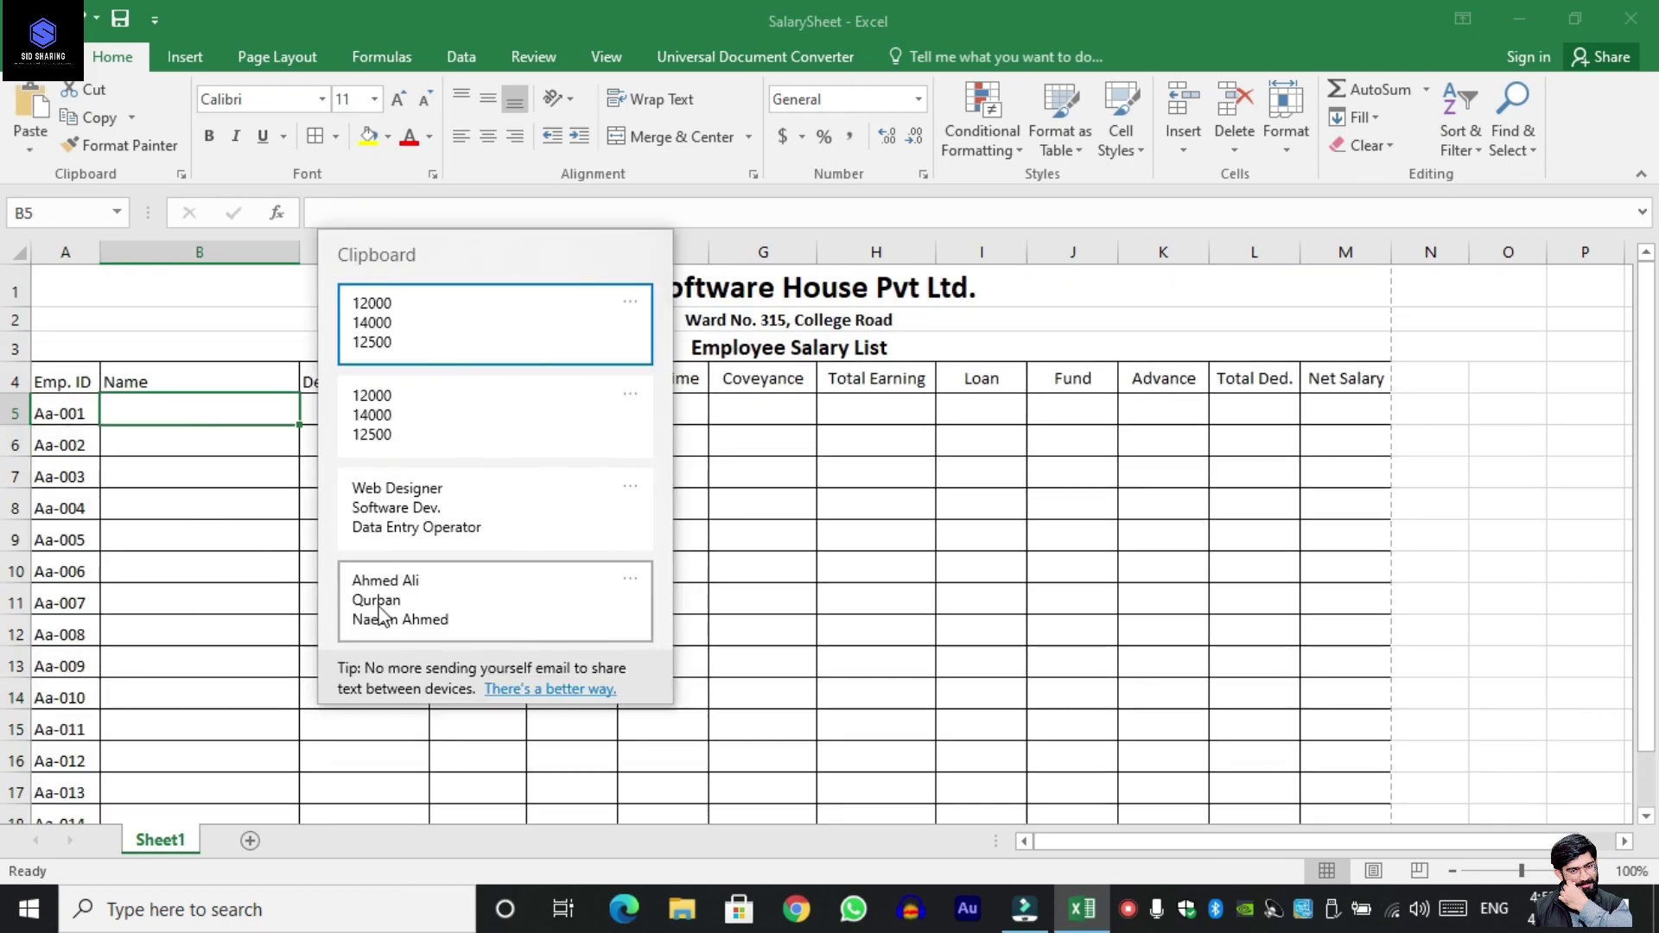
left_click(382, 611)
scroll(384, 493, "down", 1)
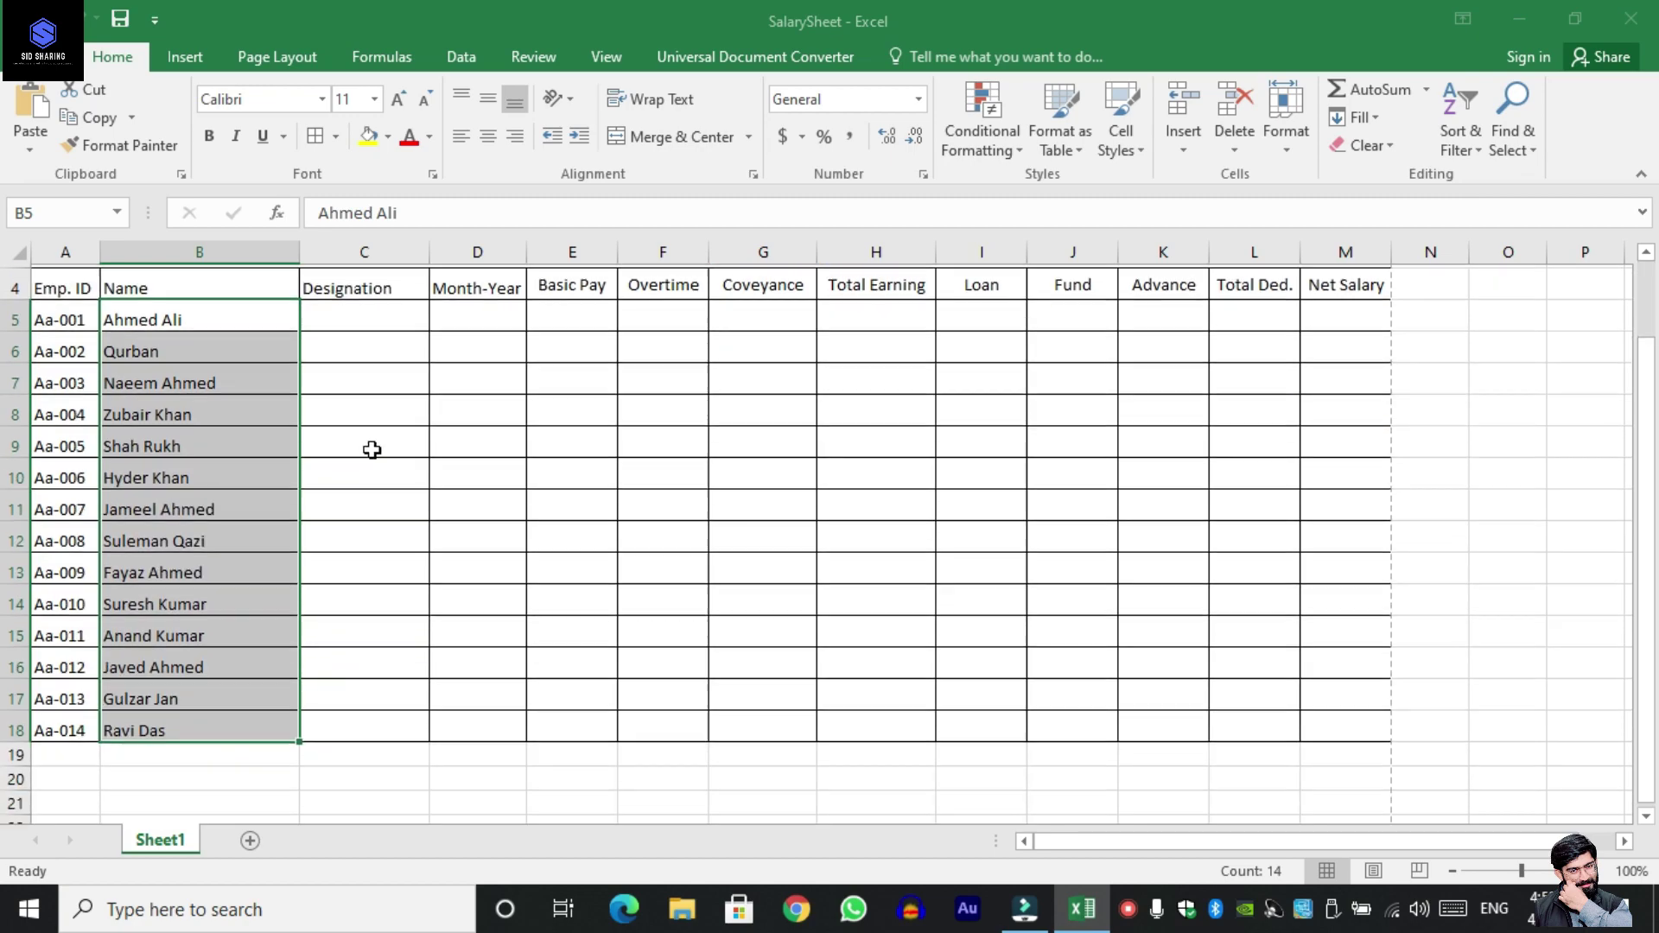
left_click_drag(364, 322, 351, 722)
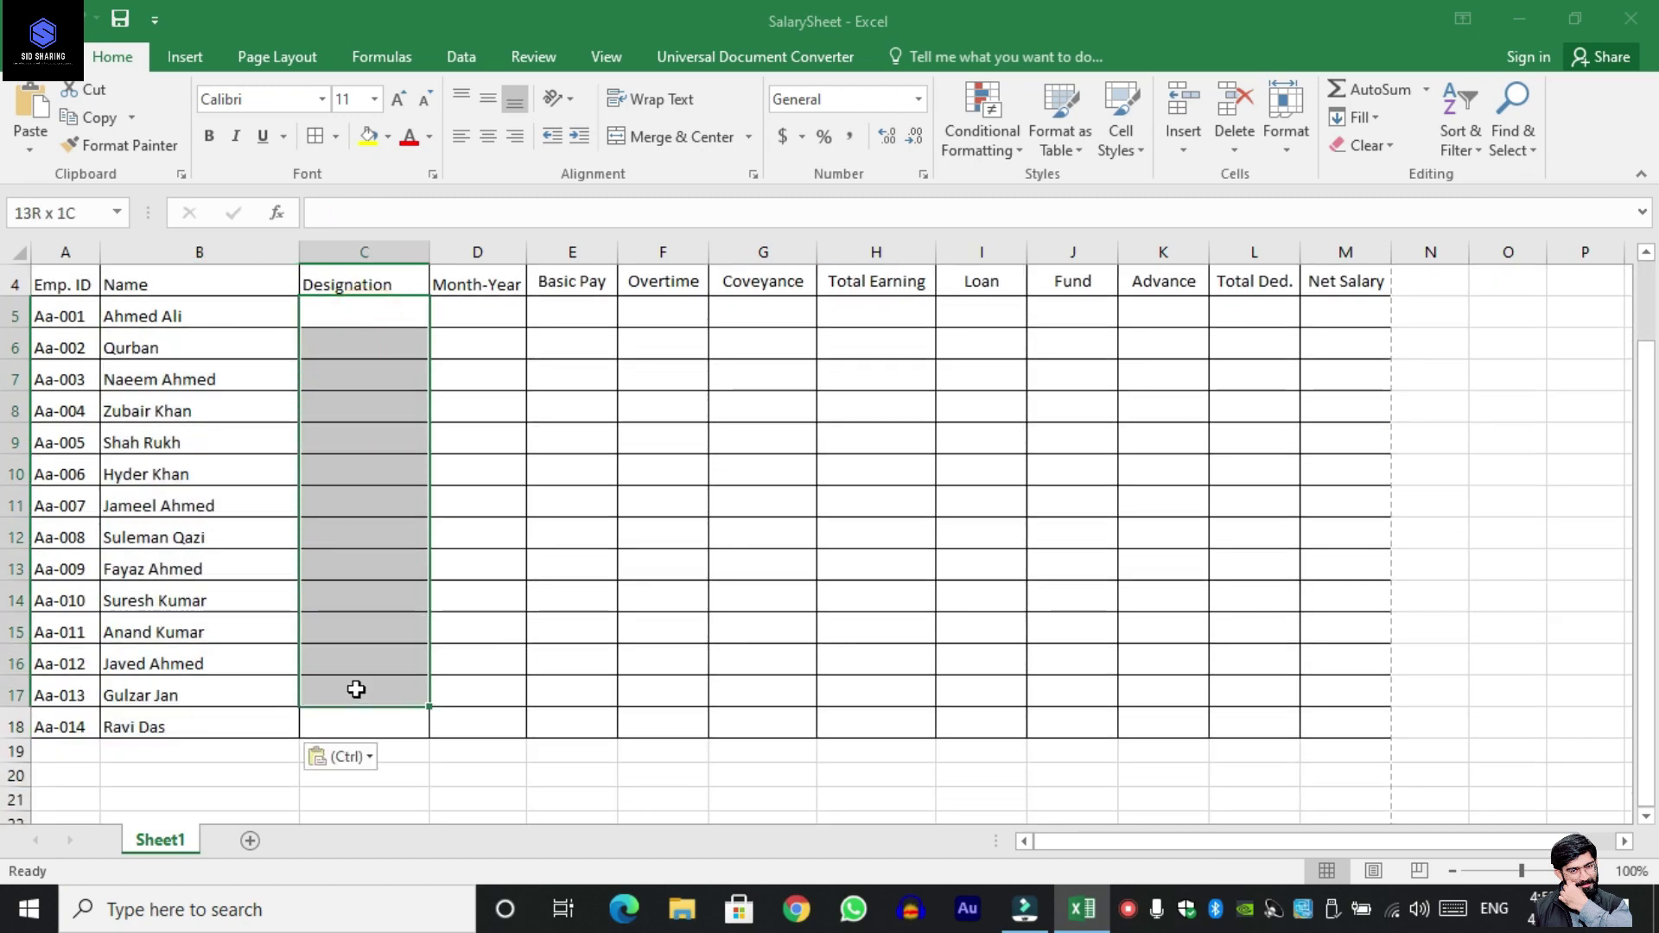
key("super+v")
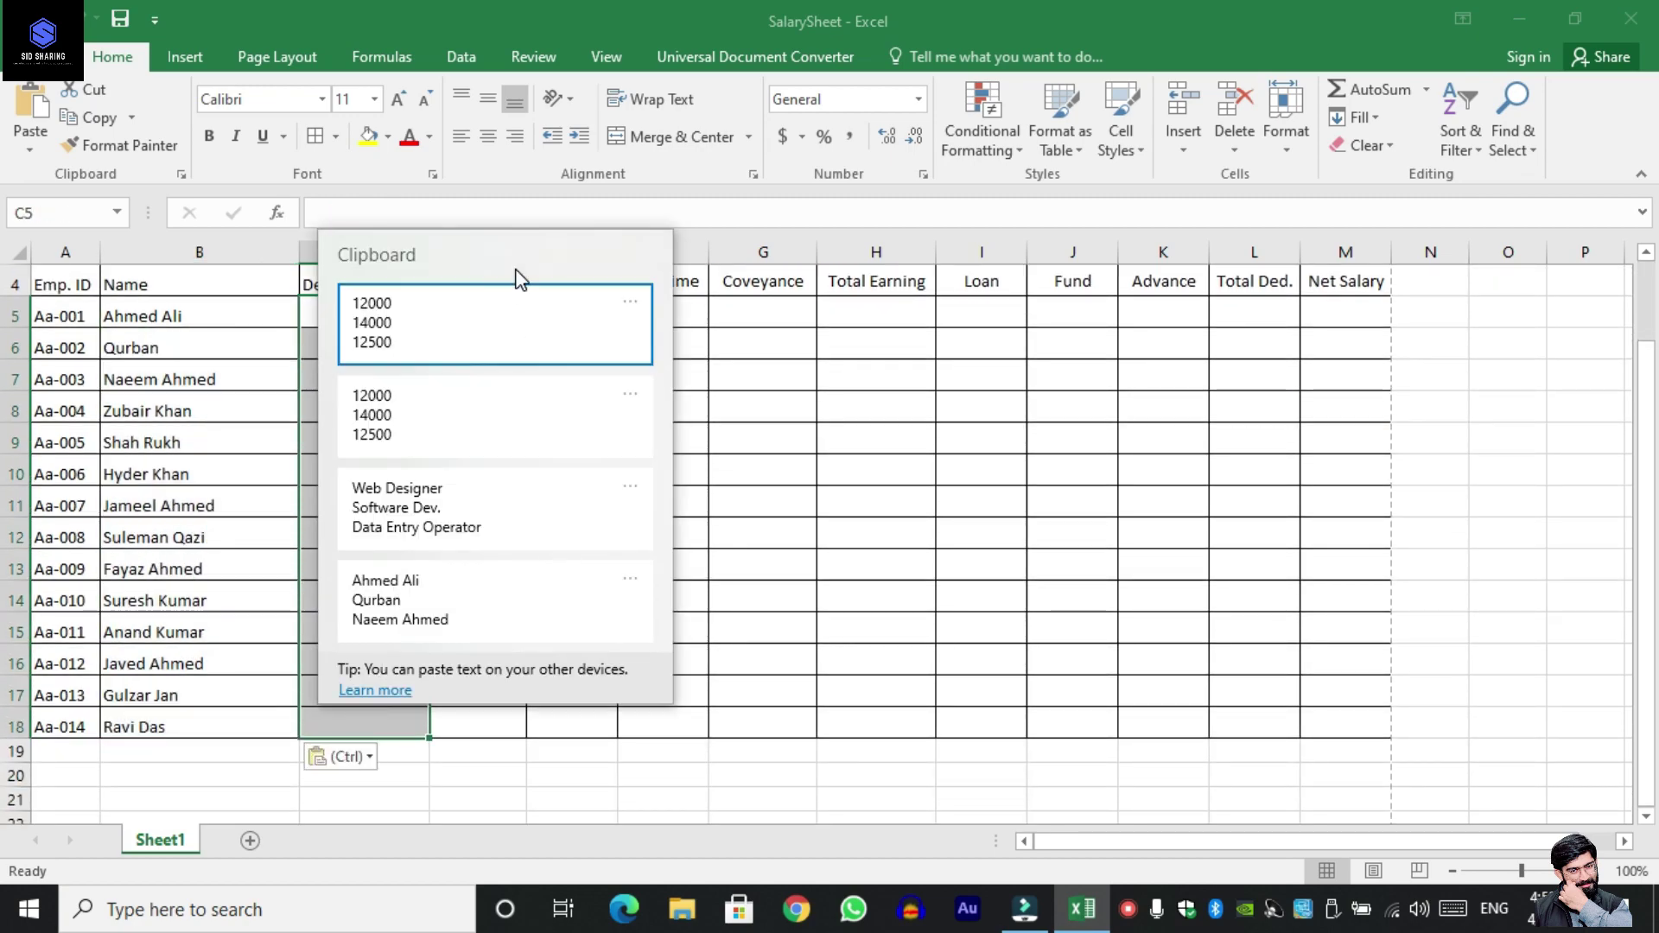
left_click(401, 524)
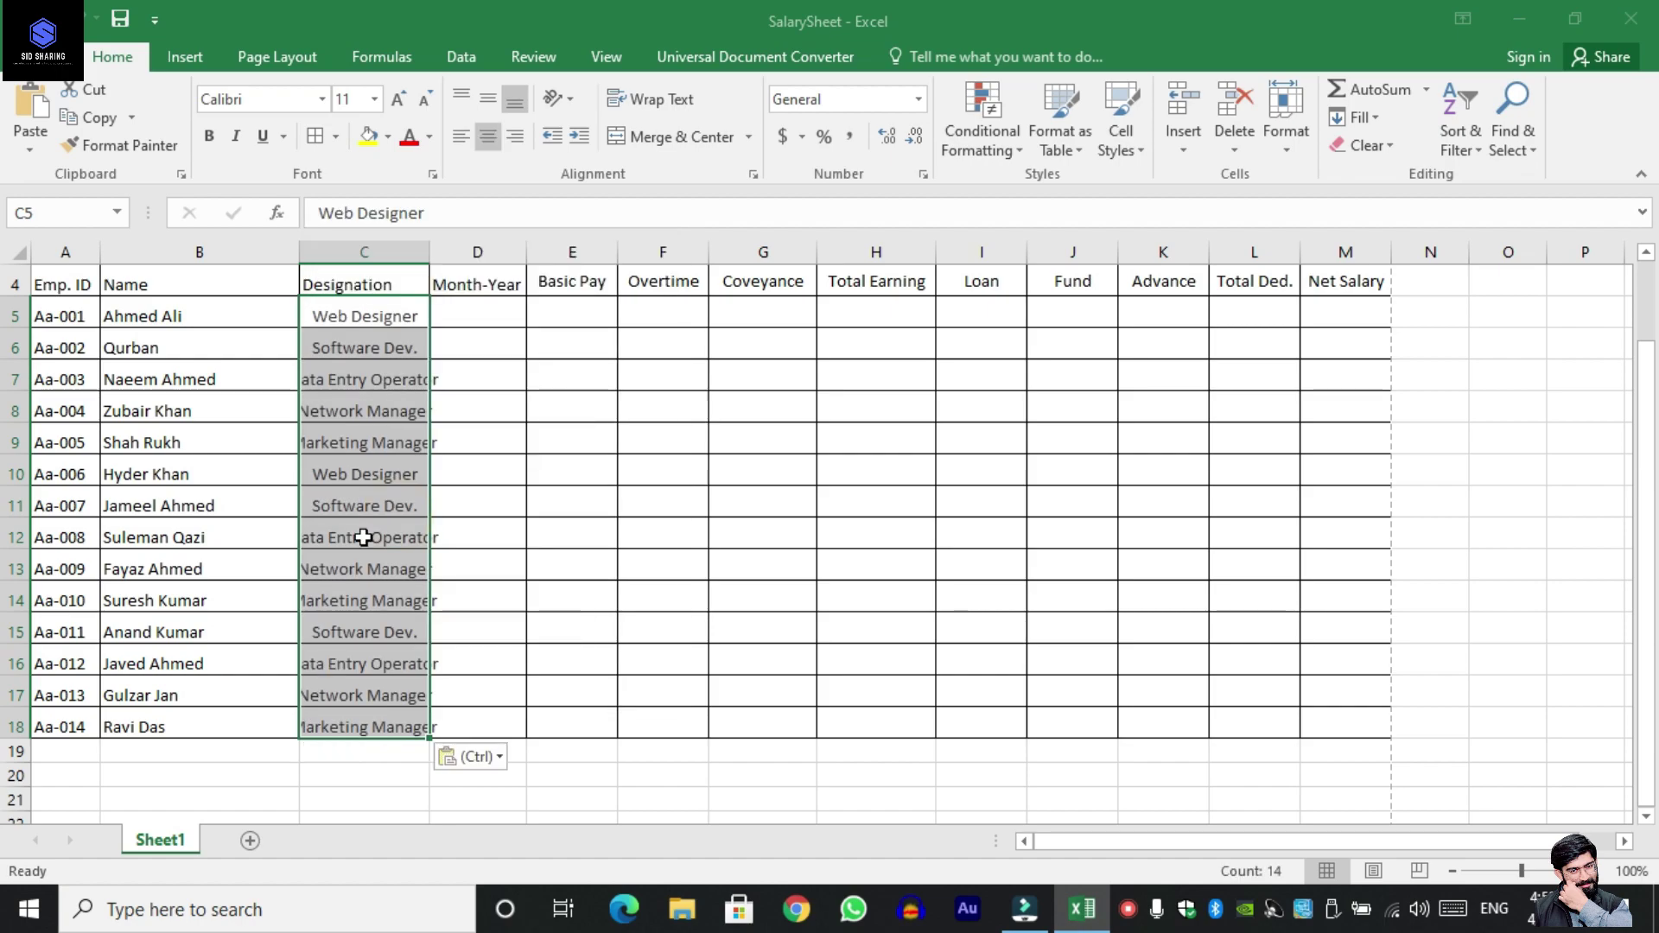
double_click(431, 249)
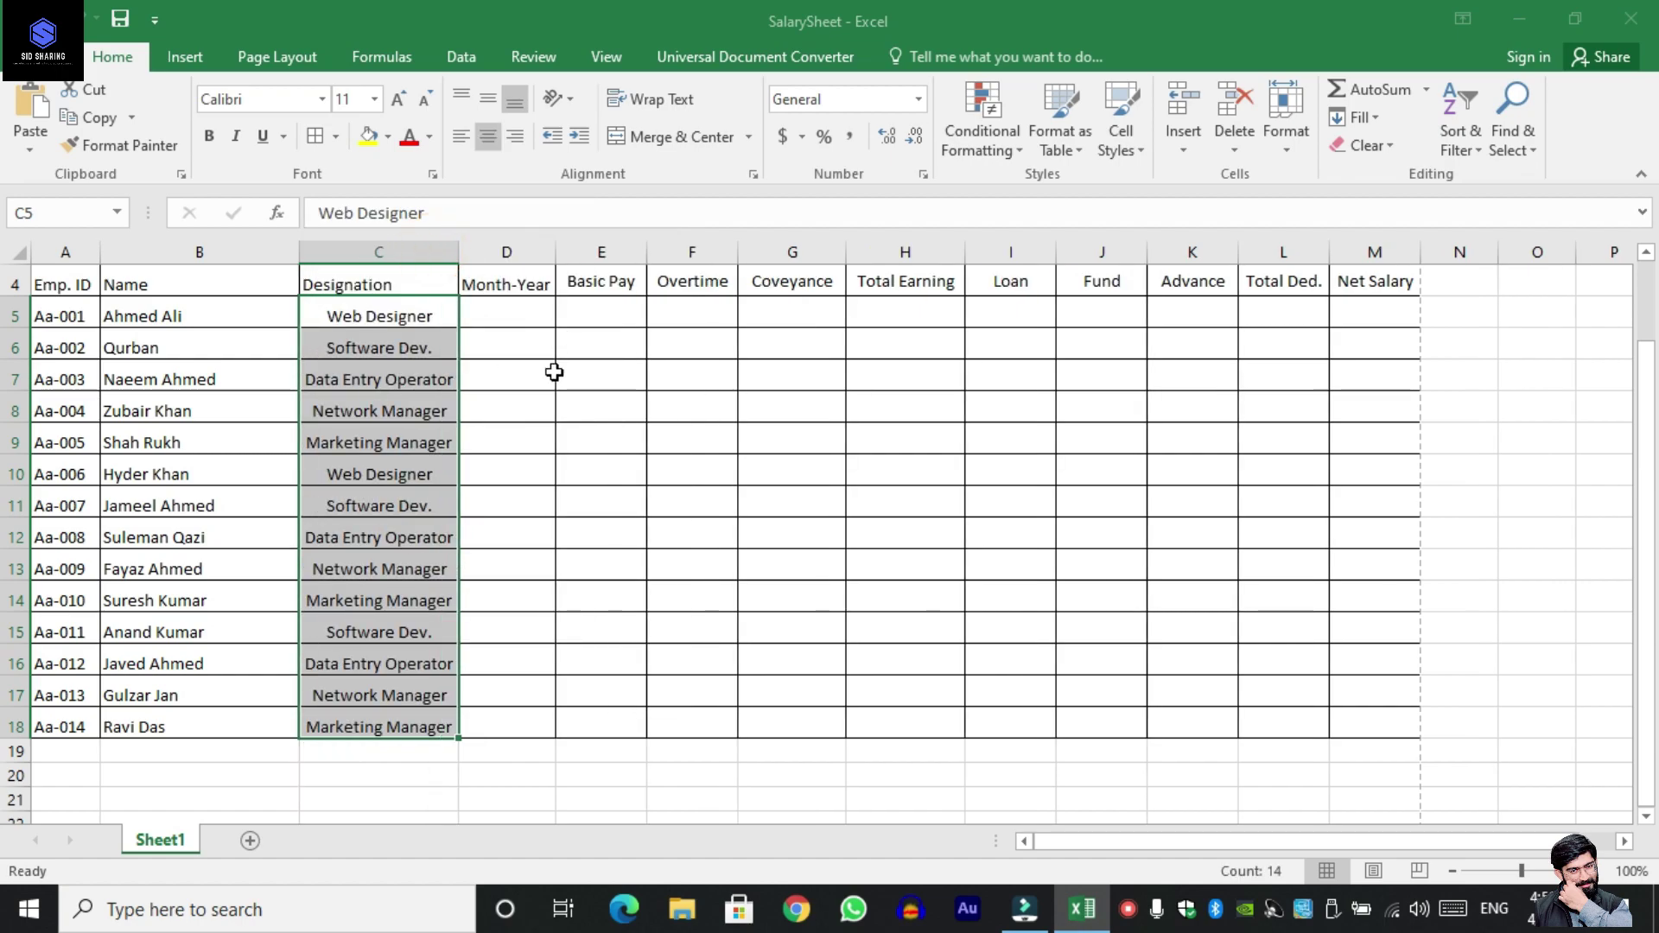
scroll(574, 360, "up", 1)
left_click(523, 420)
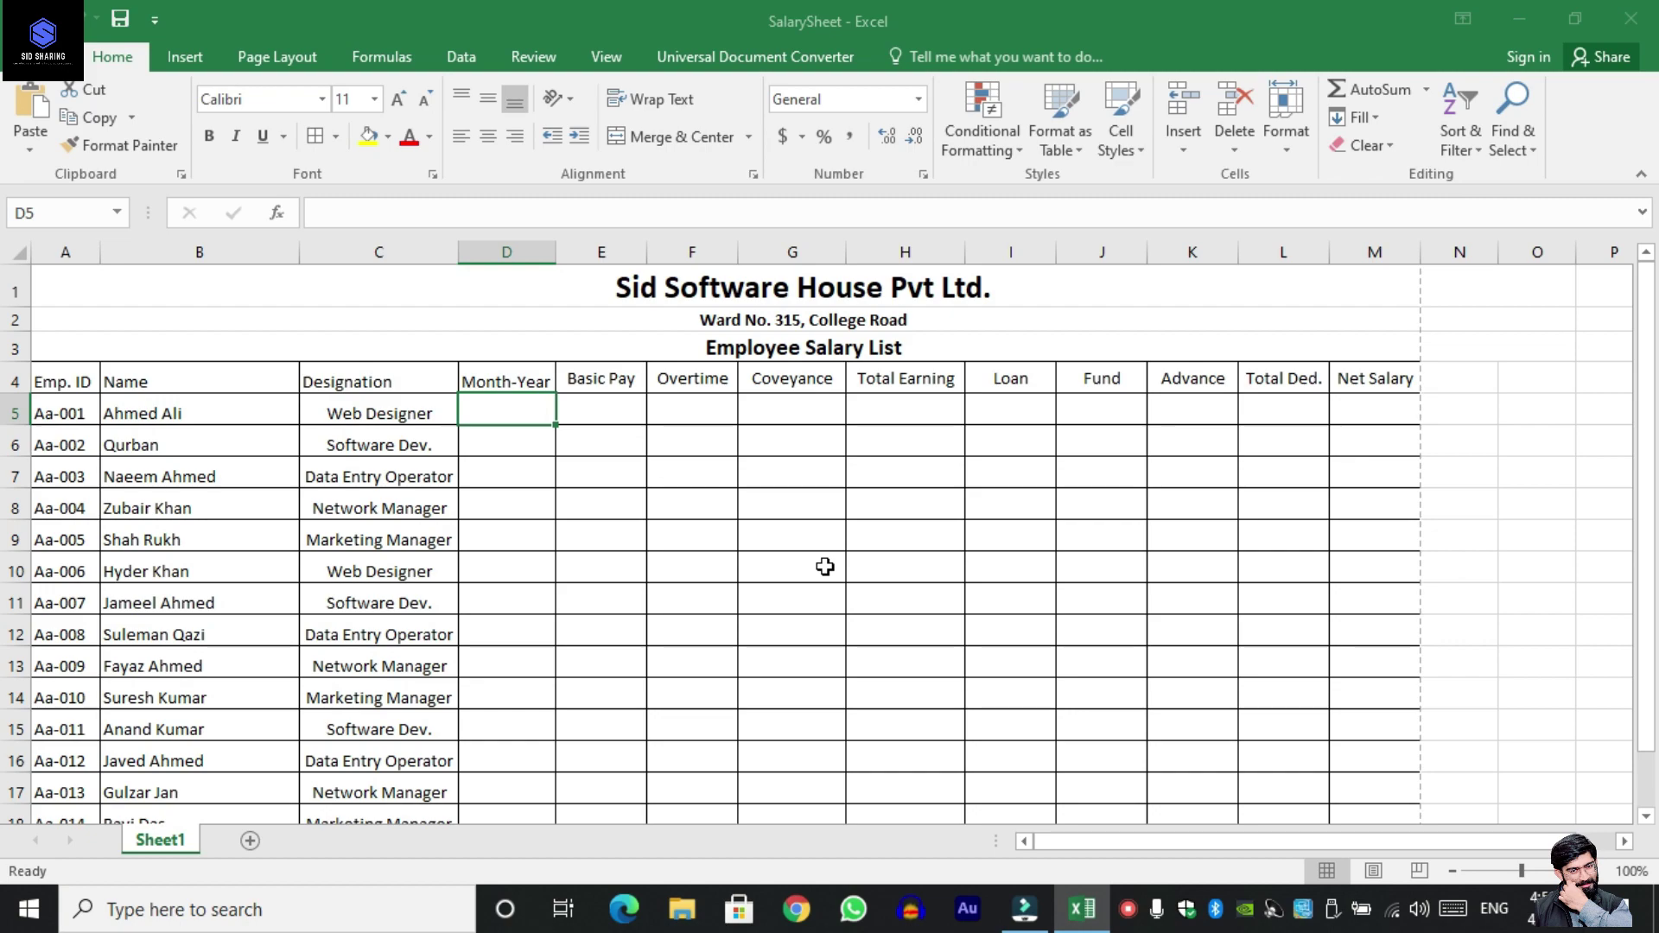
Fill Apr-21 down the Month-Year column for all employees and centre it.
type("Ar")
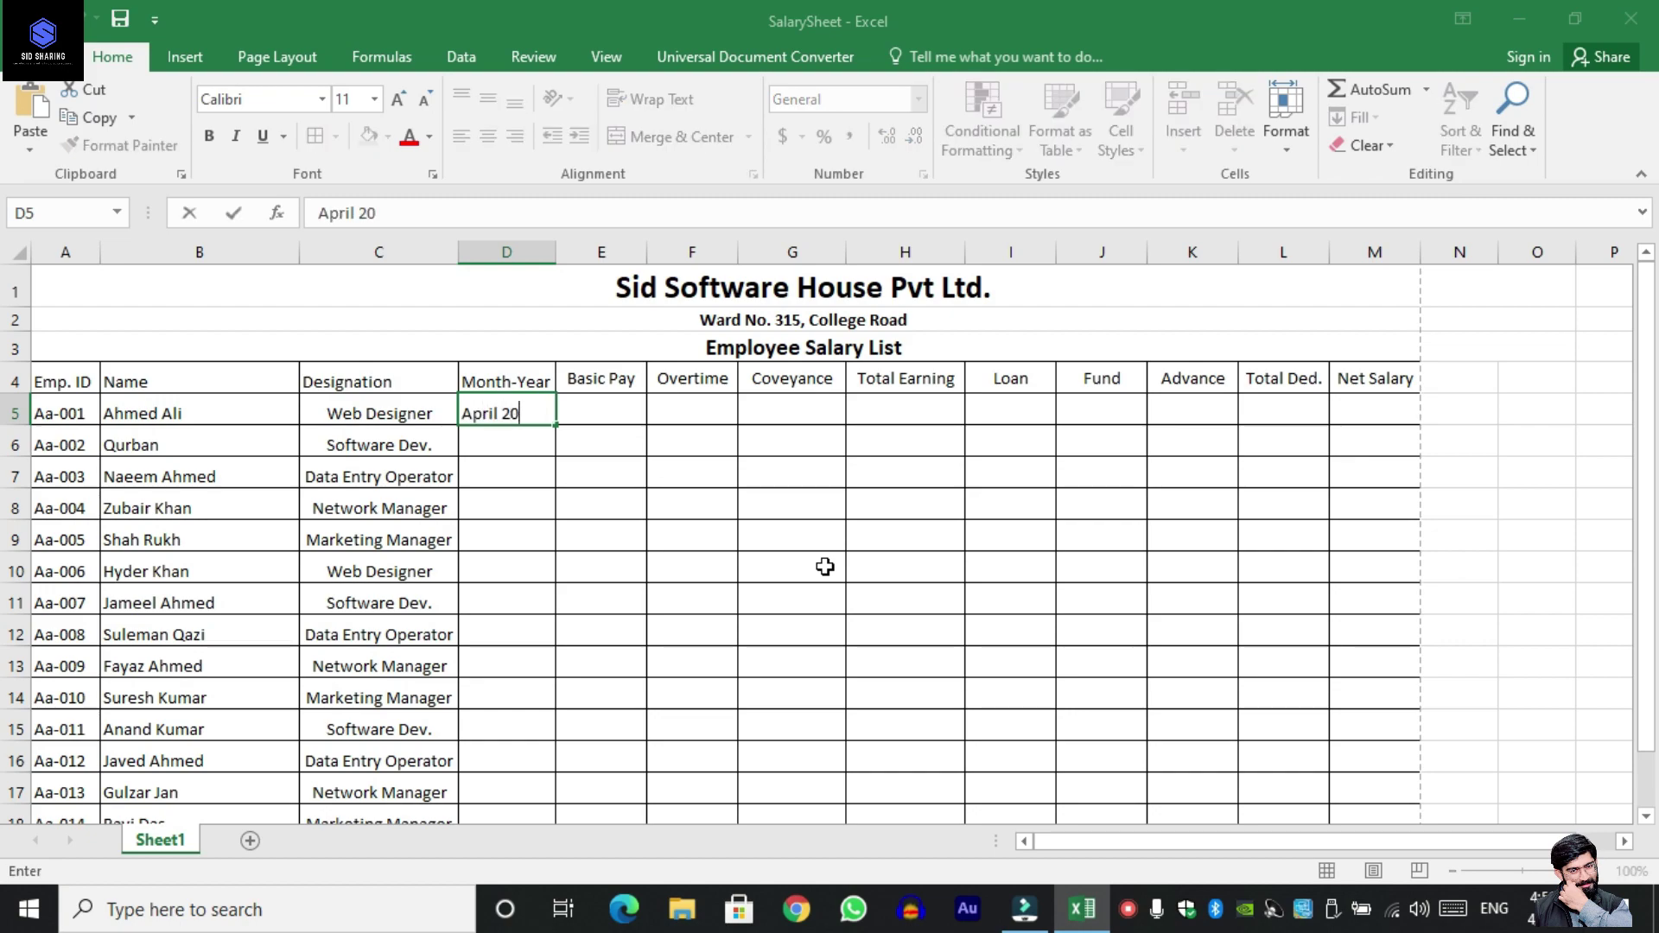
key("Tab")
left_click(508, 413)
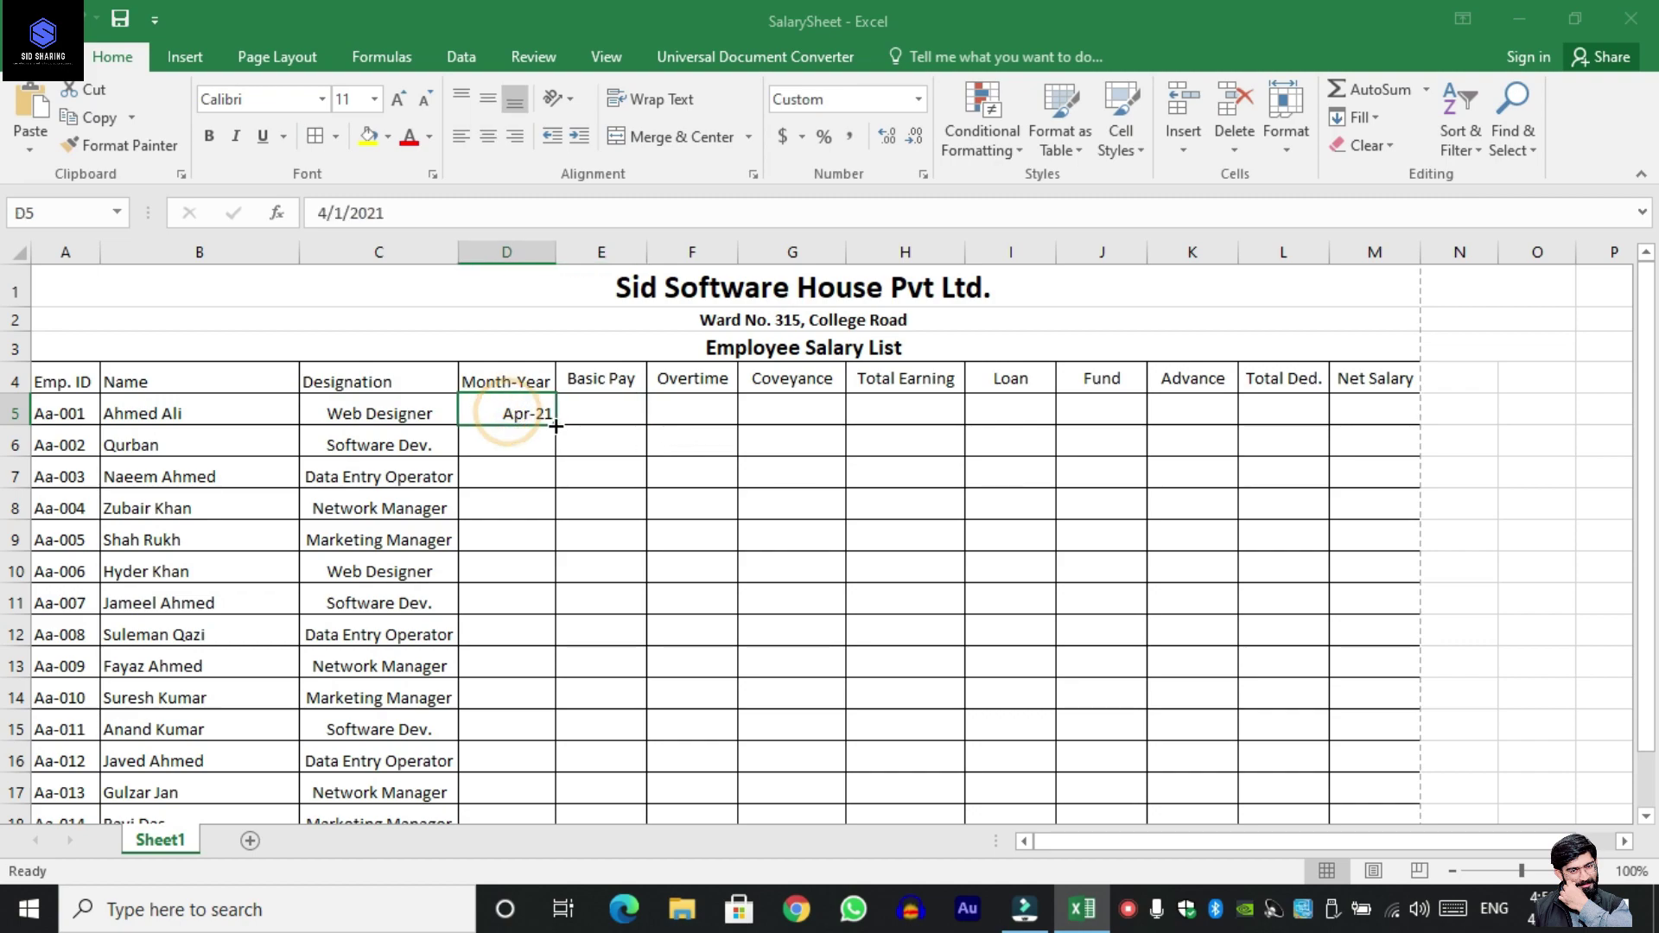
key("ctrl+c")
left_click(530, 437)
key("ctrl+v")
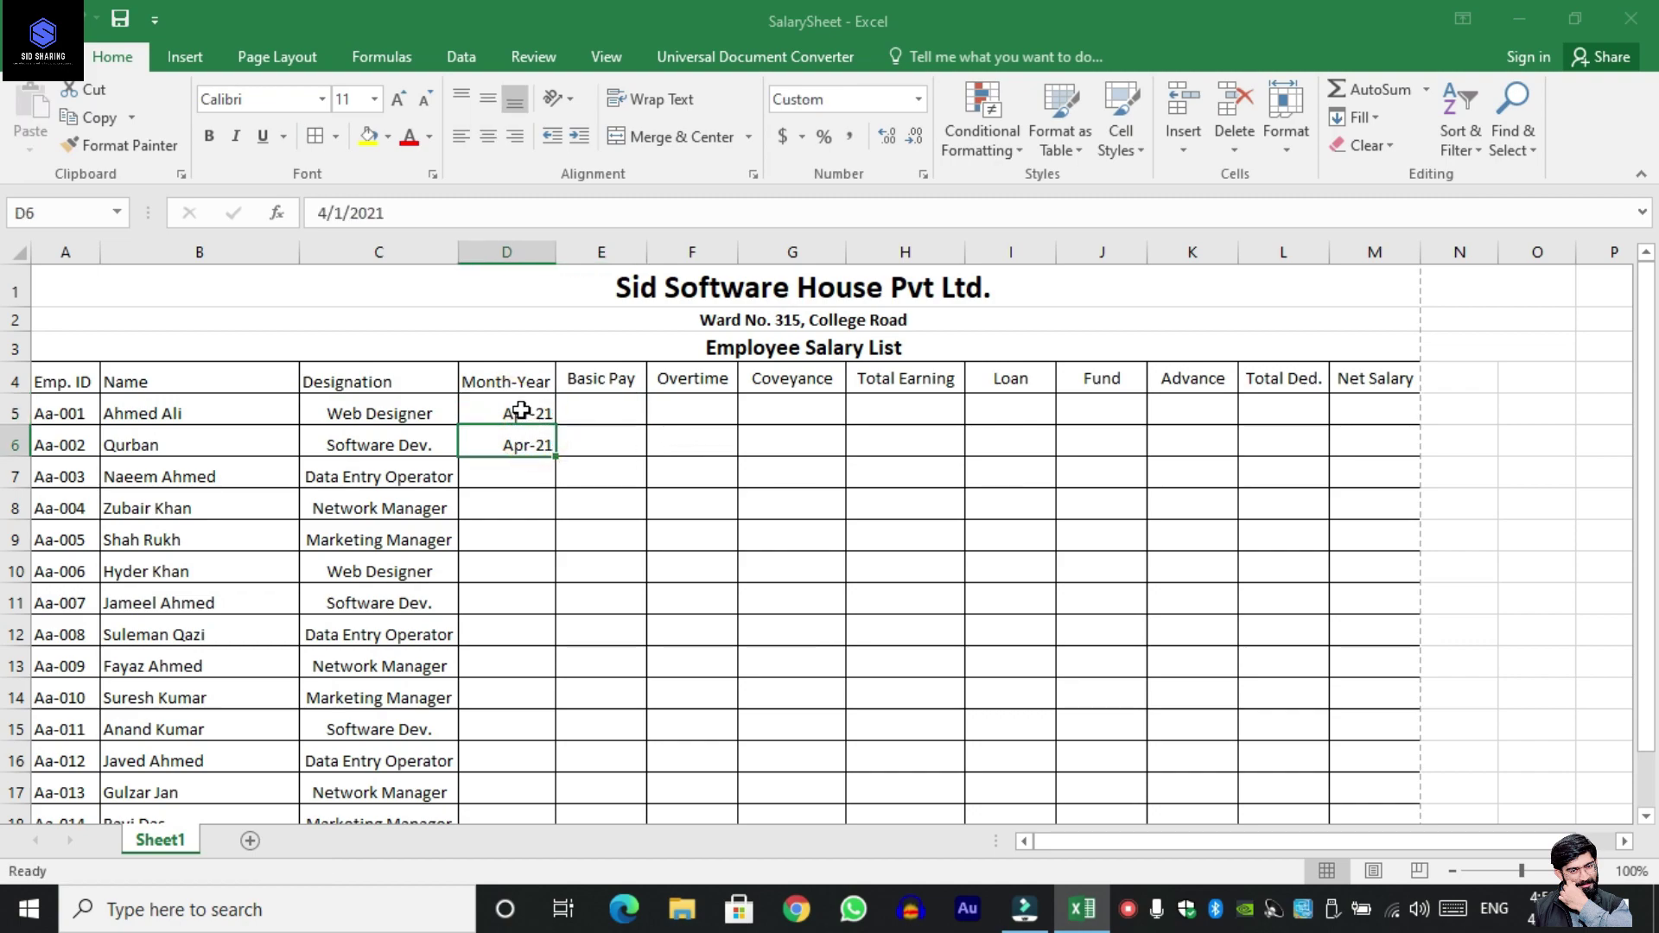
left_click_drag(519, 414, 530, 445)
double_click(556, 456)
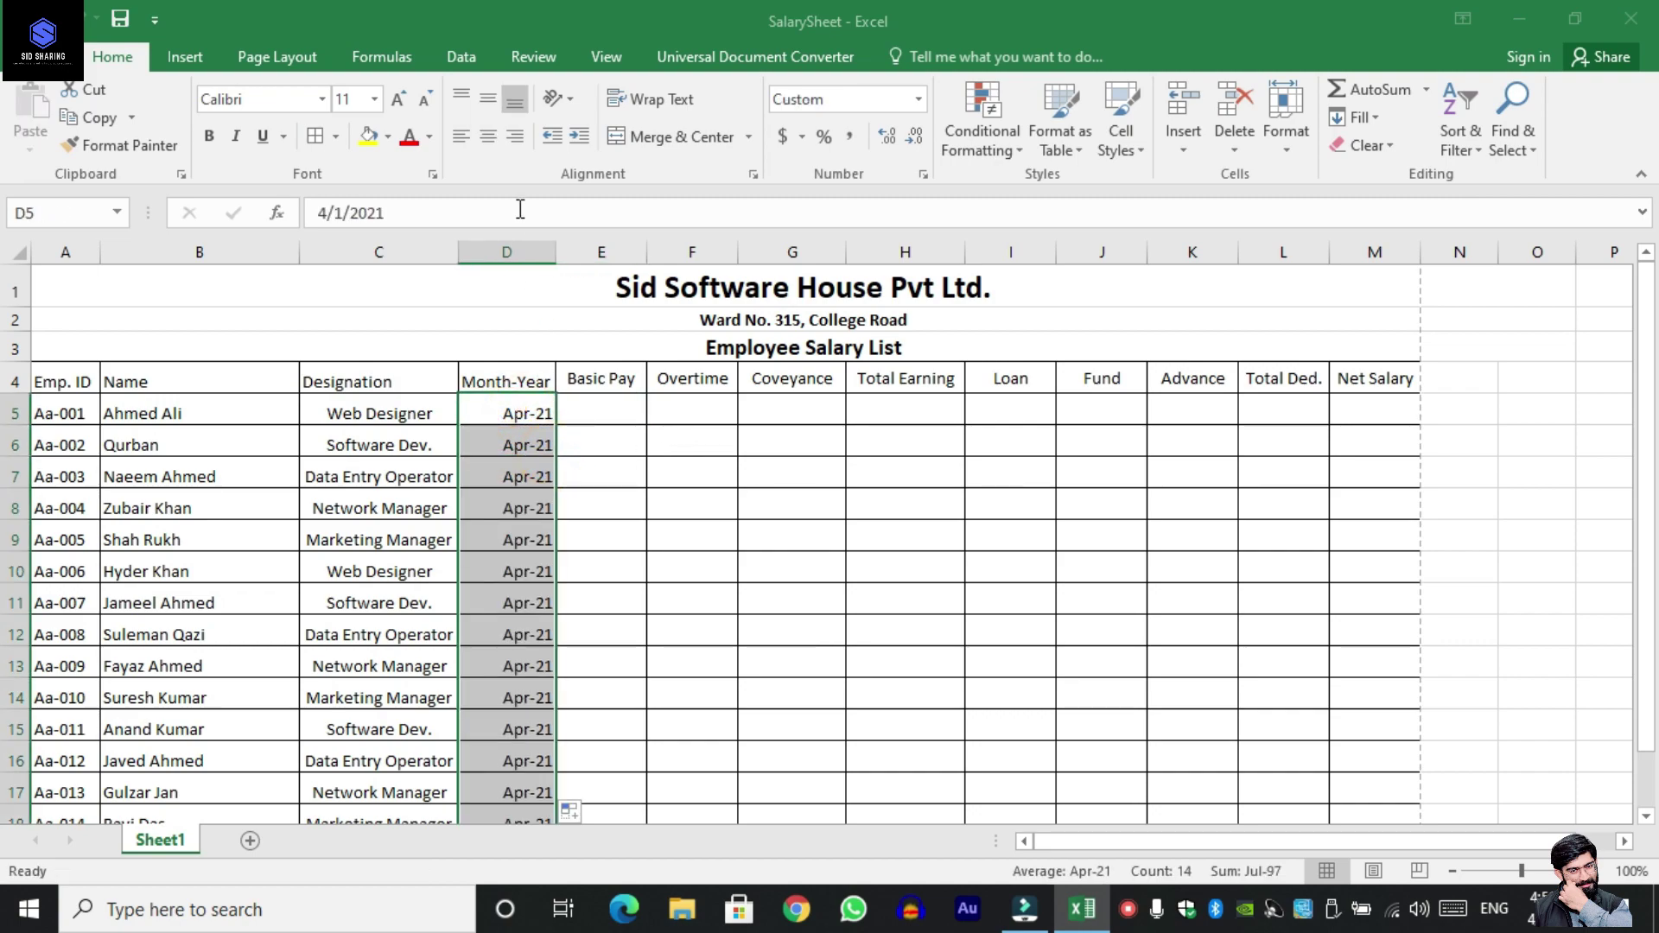
left_click(488, 137)
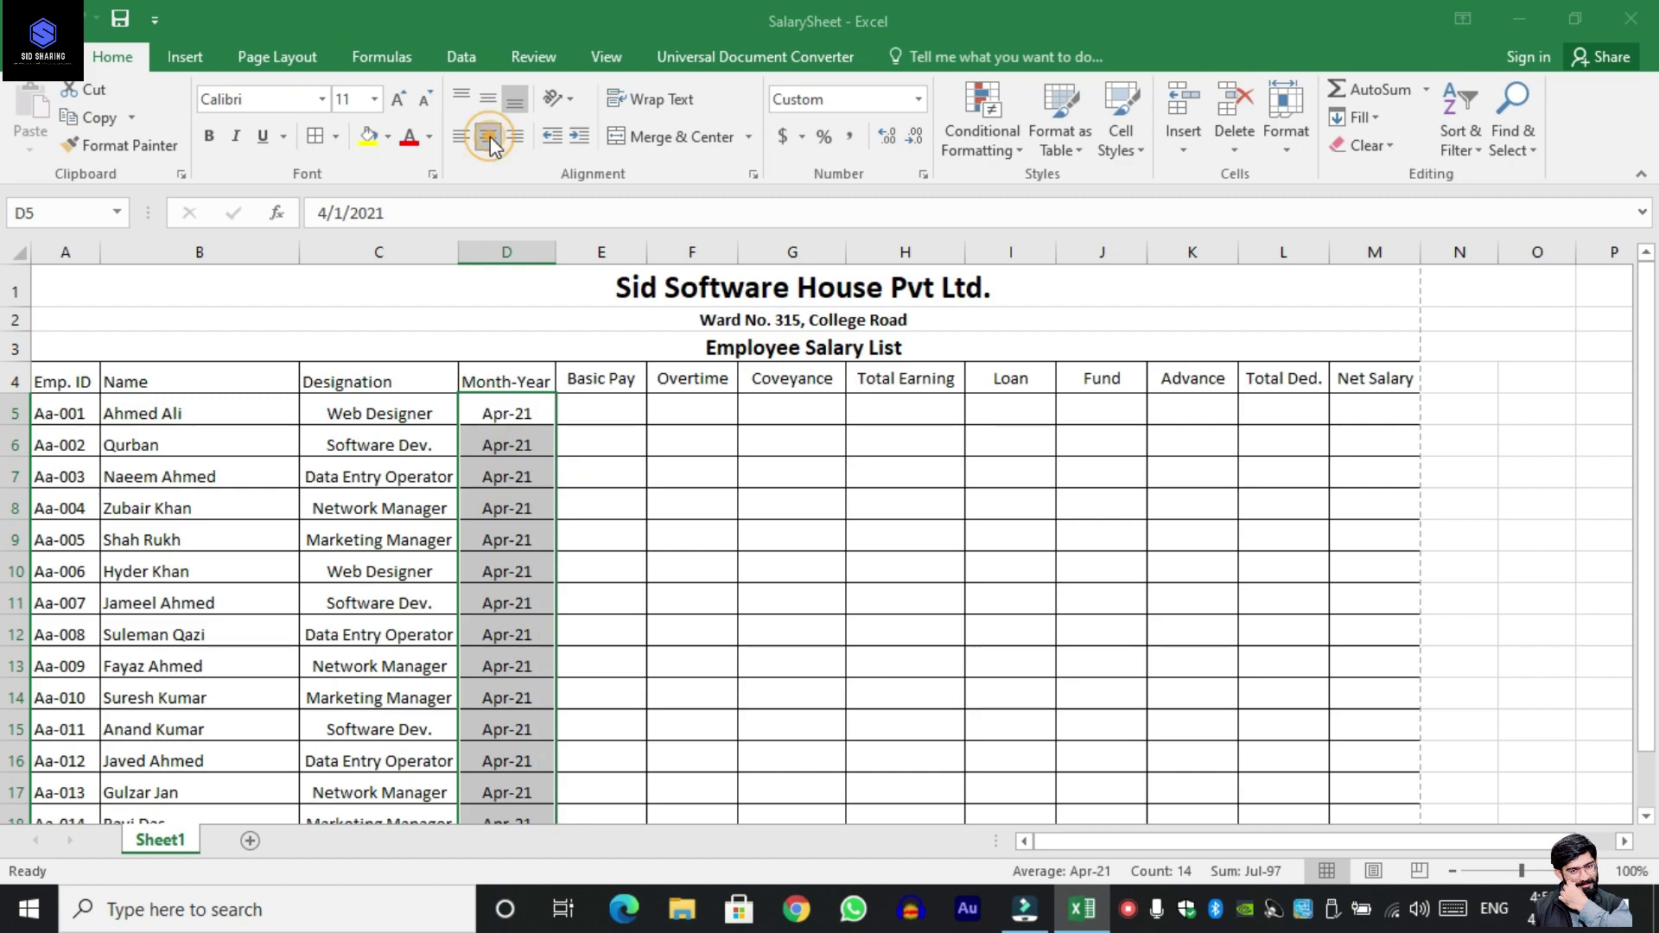
Paste the Basic Pay amounts (12000 to 12500) into column E from clipboard history.
left_click(603, 417)
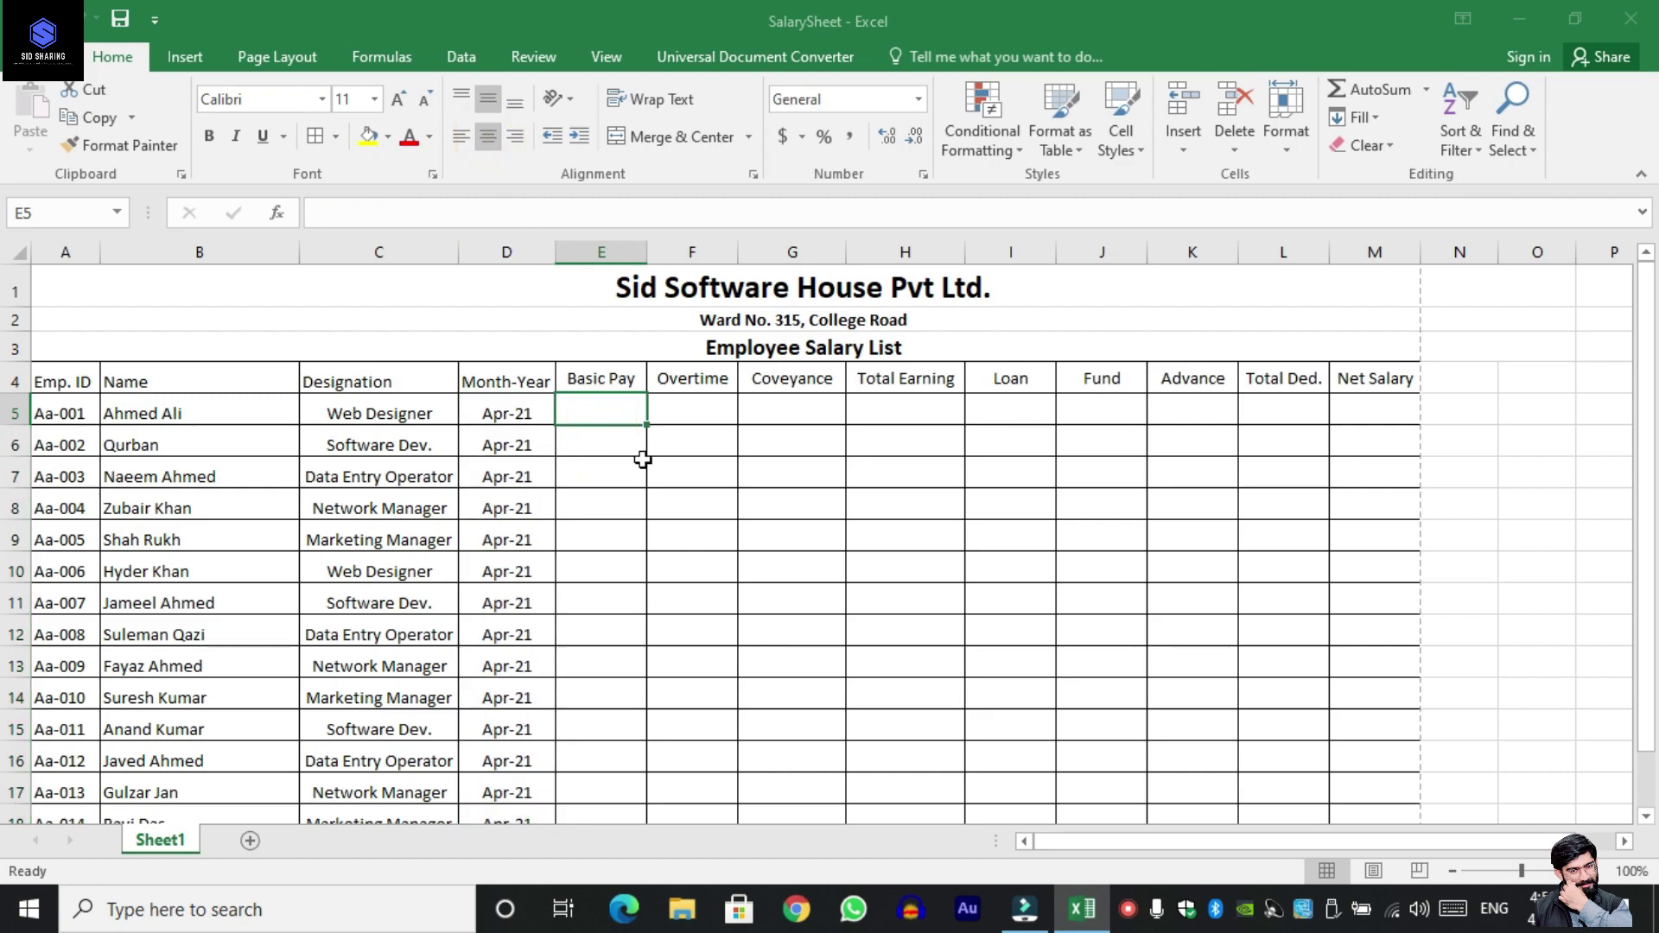
key("super+v")
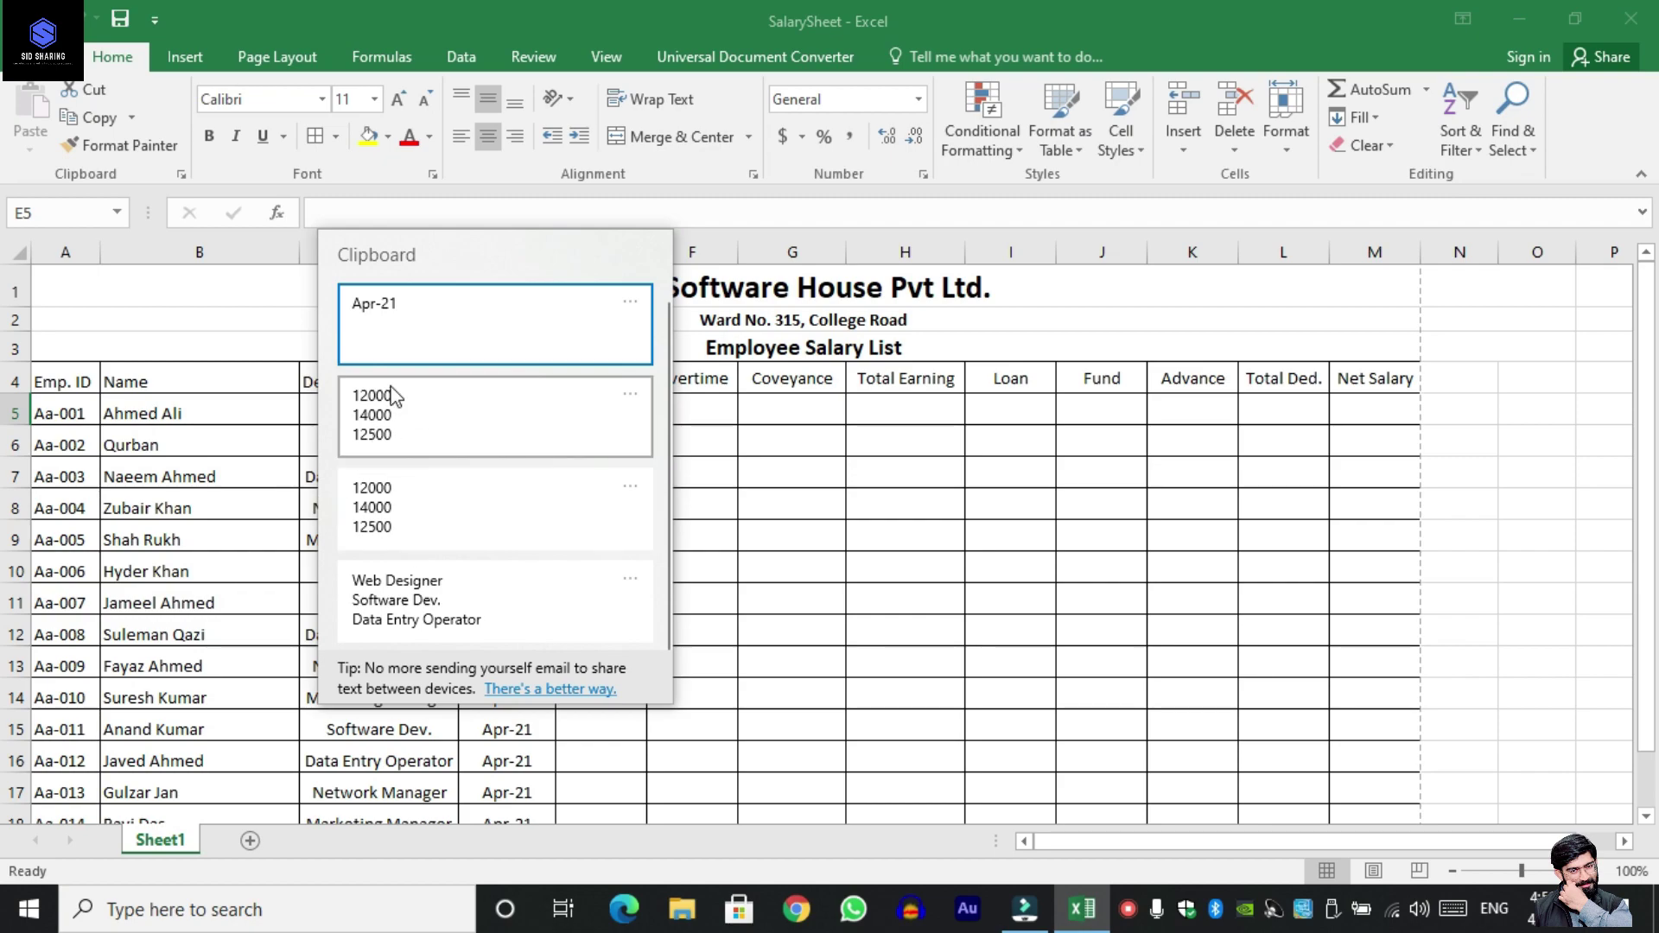
left_click(380, 415)
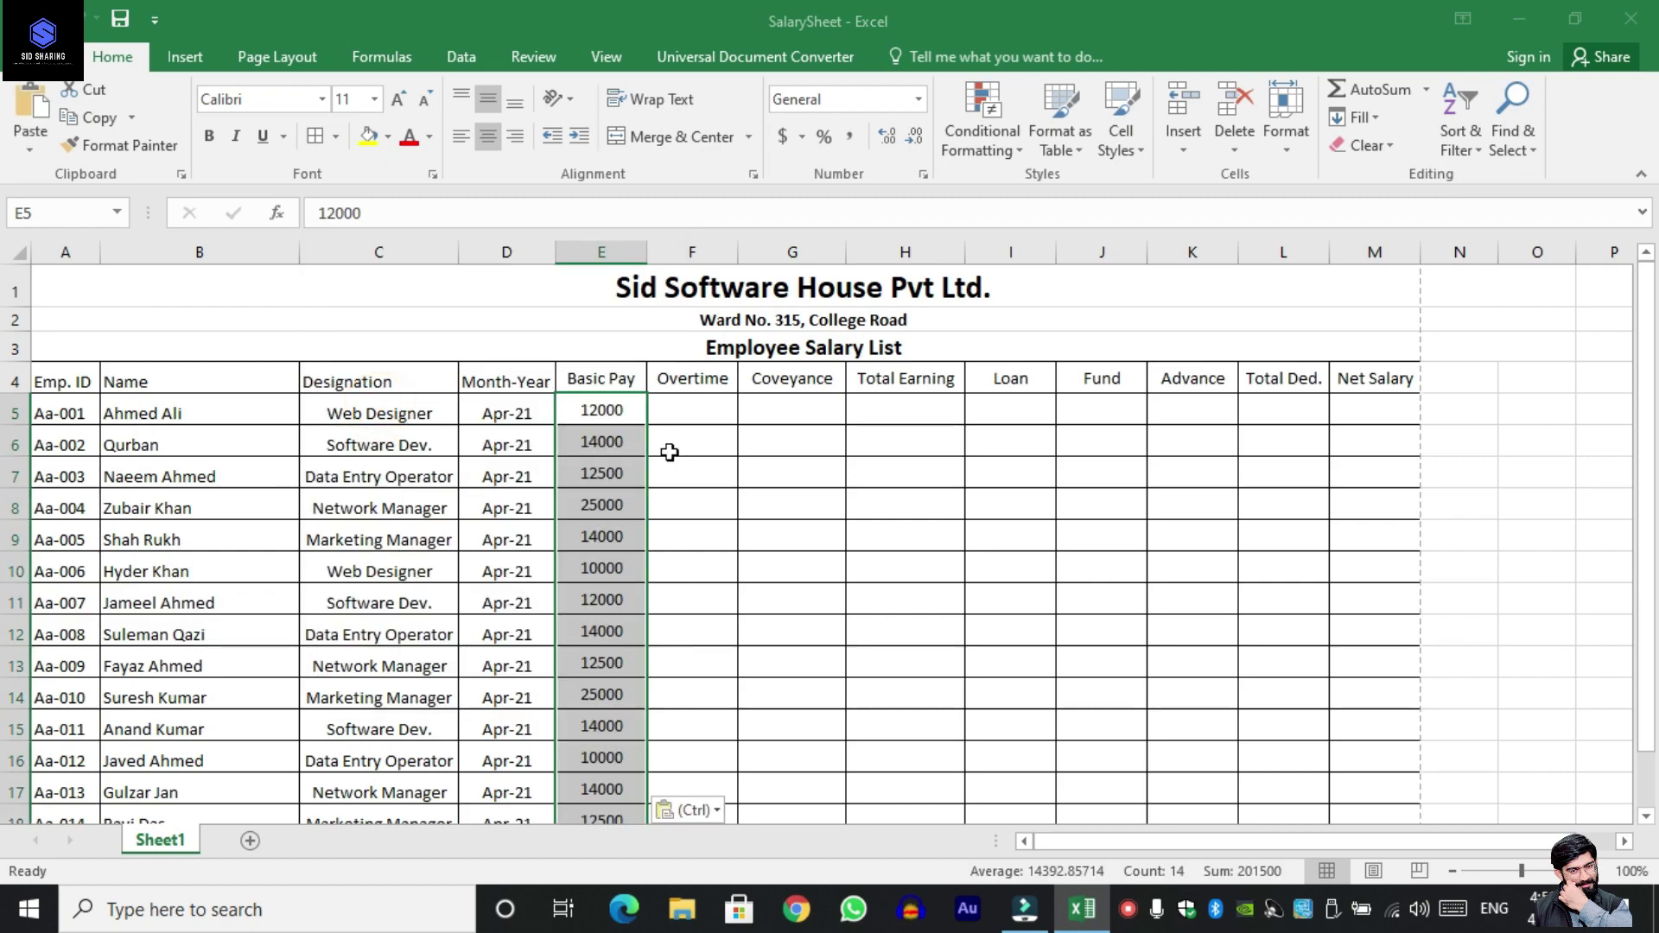
scroll(630, 452, "down", 1)
left_click_drag(613, 316, 604, 726)
key("Right")
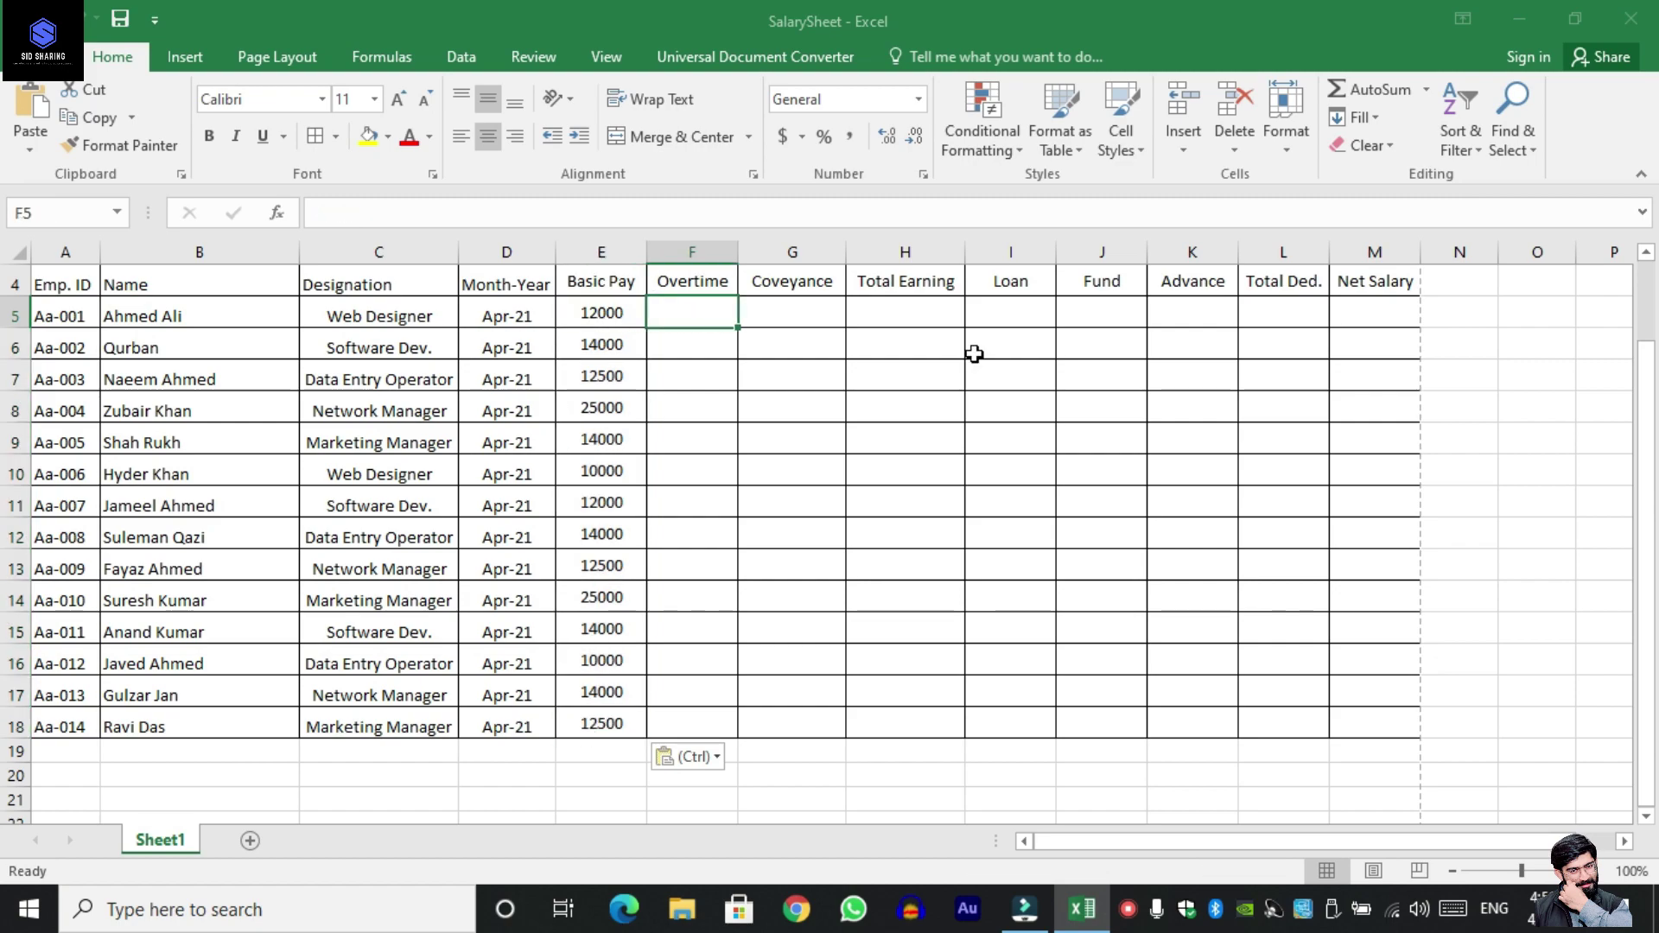
Enter 500 overtime in F7, 1000 overtime in F12, and conveyance of 500 in G10 and 2000 in G16 and G18.
key("Right")
key("Left")
key("Down")
key("Down")
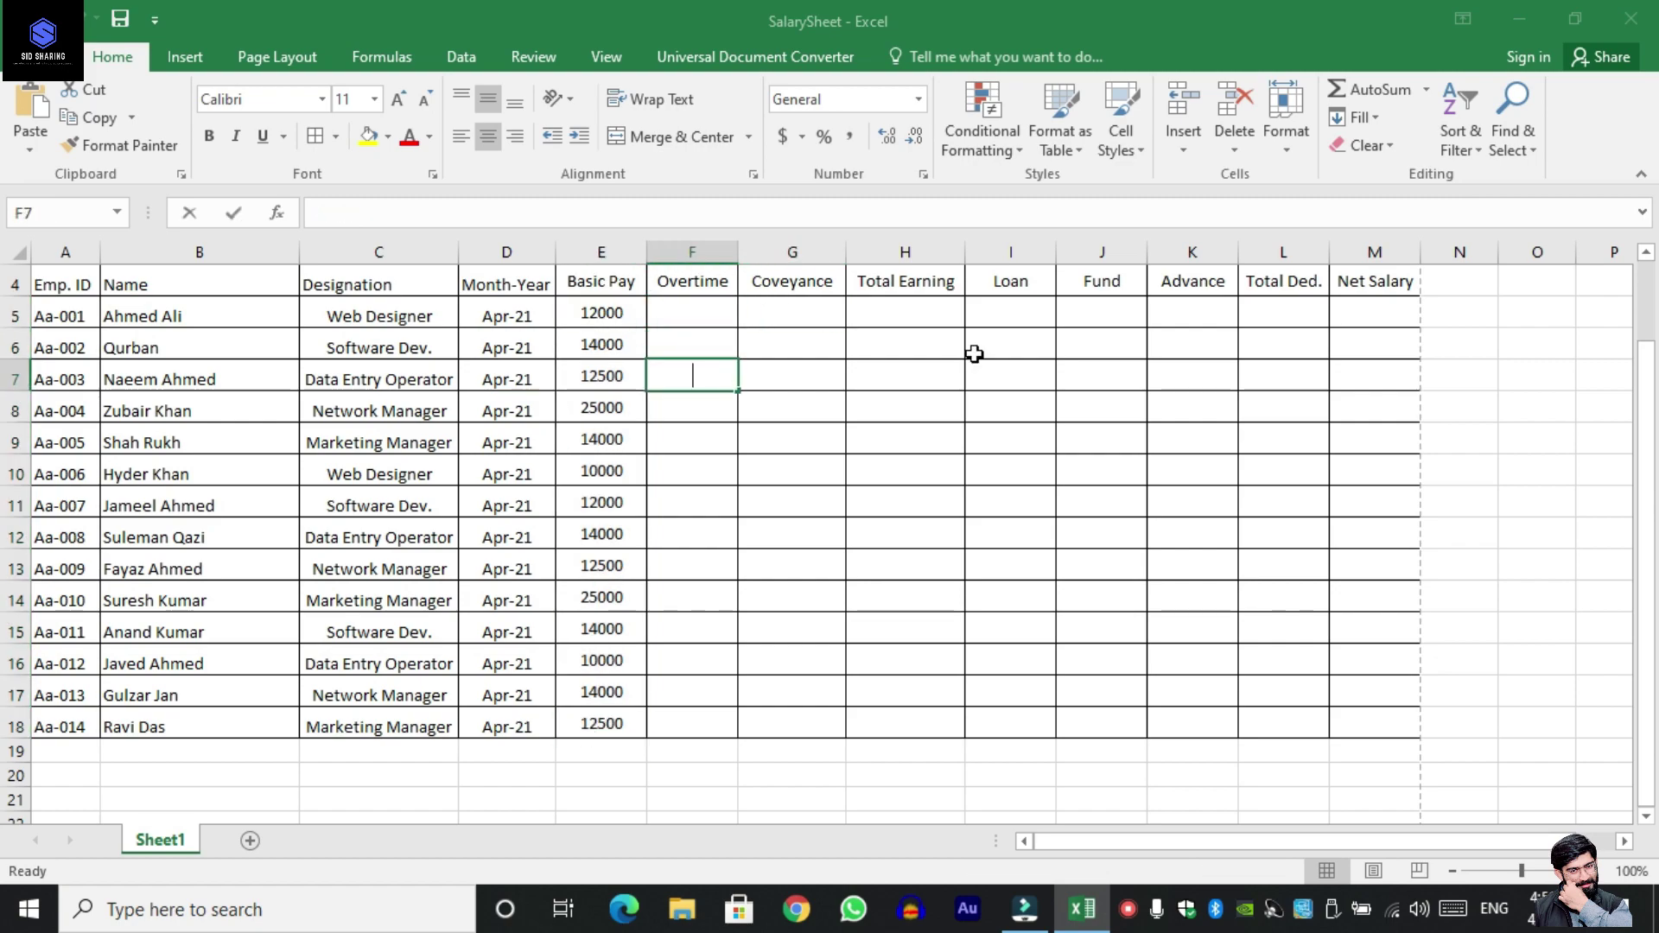
type("500")
key("Right")
key("Down")
key("Down")
key("Down")
type("50")
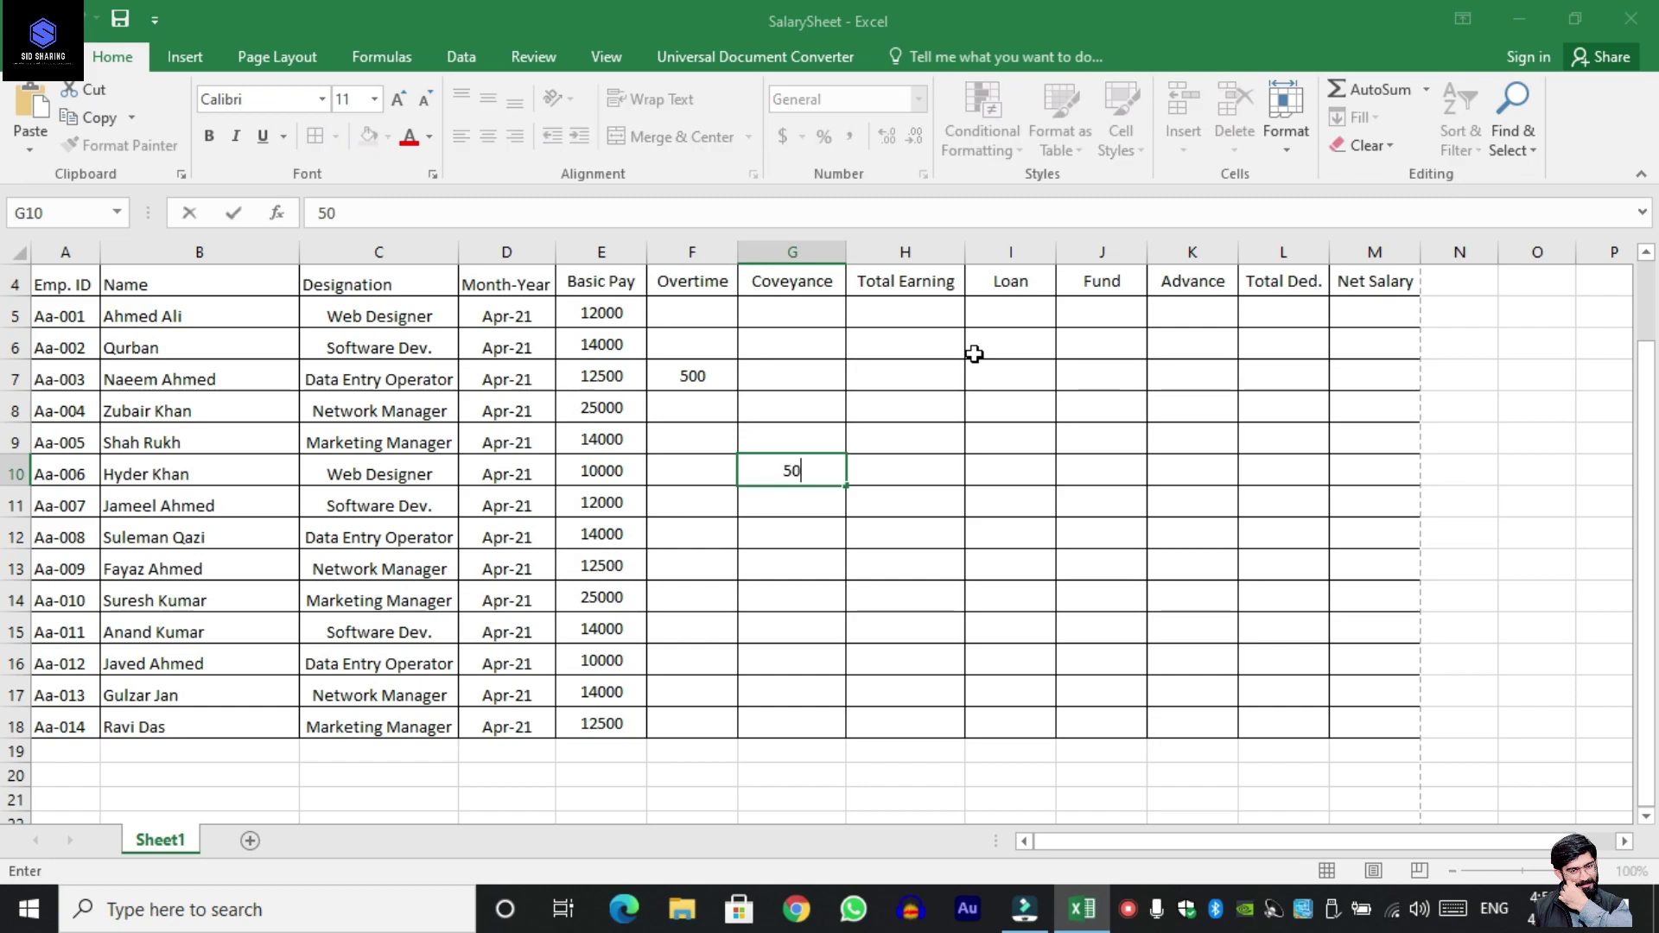
key("Down")
key("Down")
key("Left")
type("10")
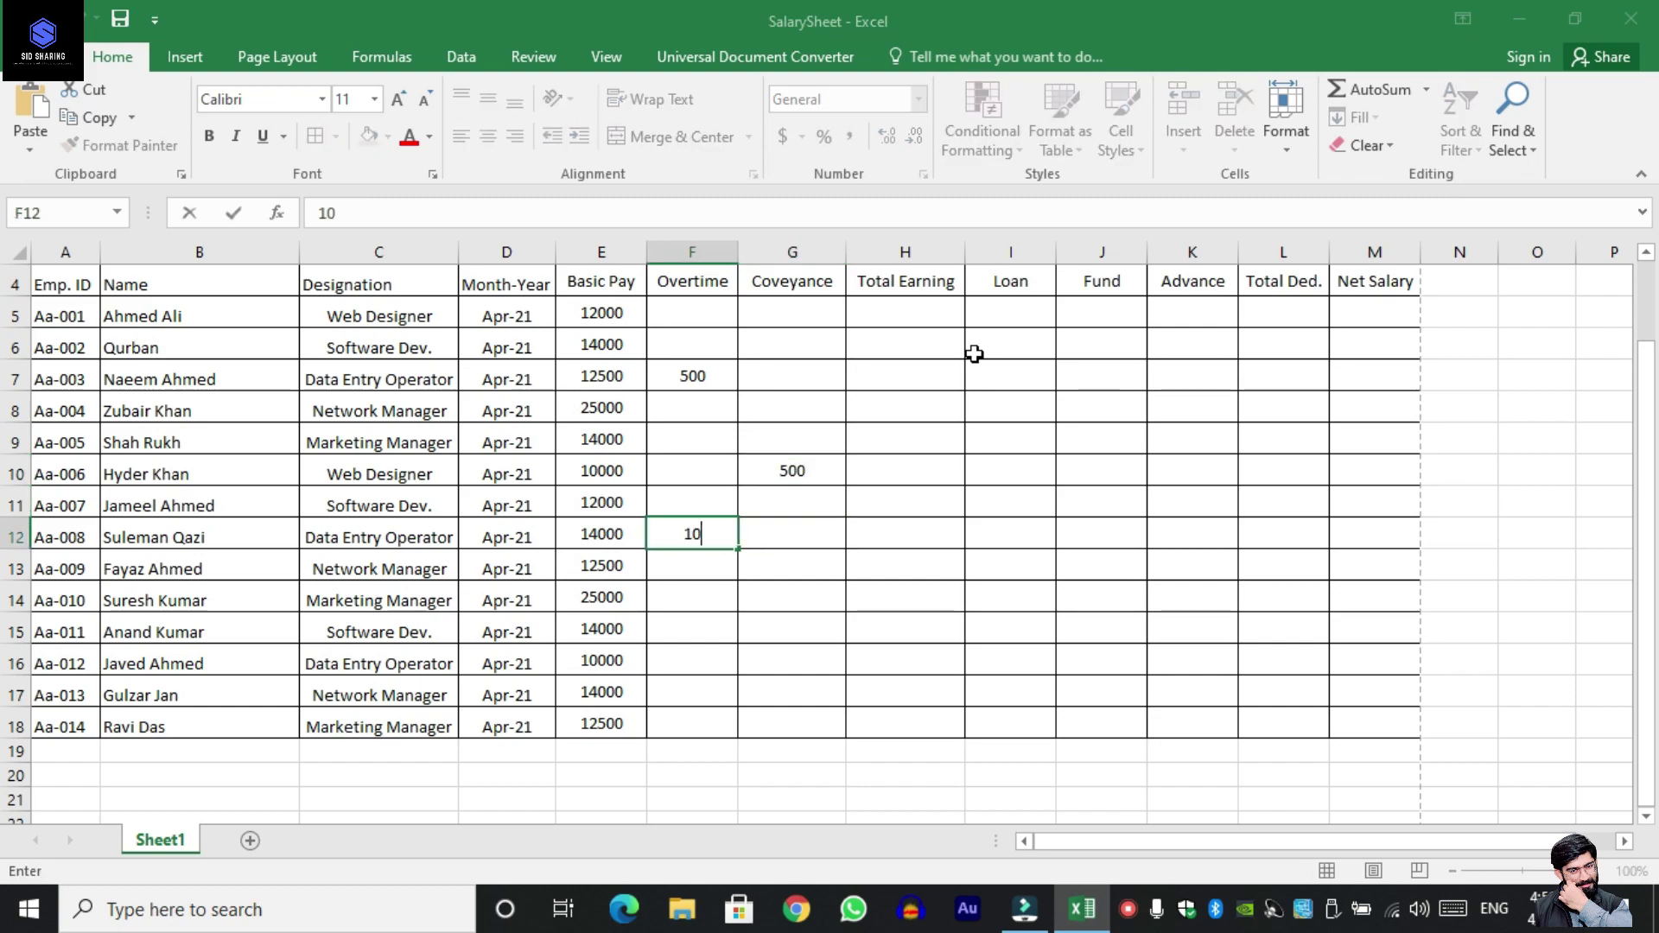
type("00")
key("Down")
key("Down")
key("Down")
key("Down")
key("Right")
type("2")
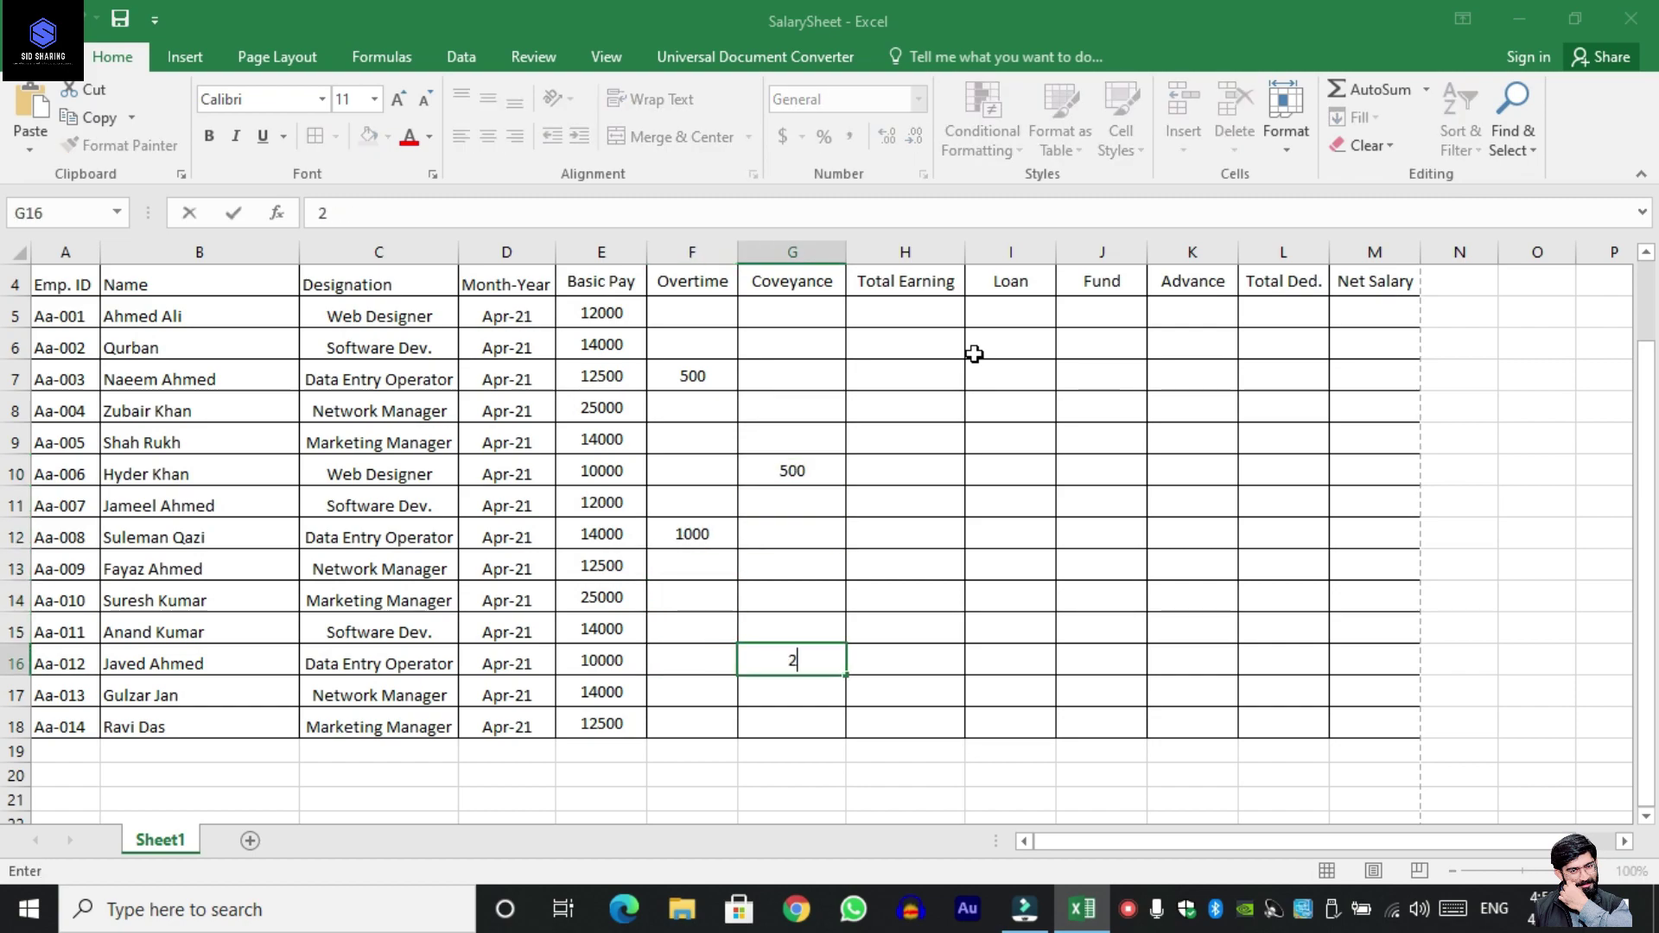
type("00")
key("Return")
key("Down")
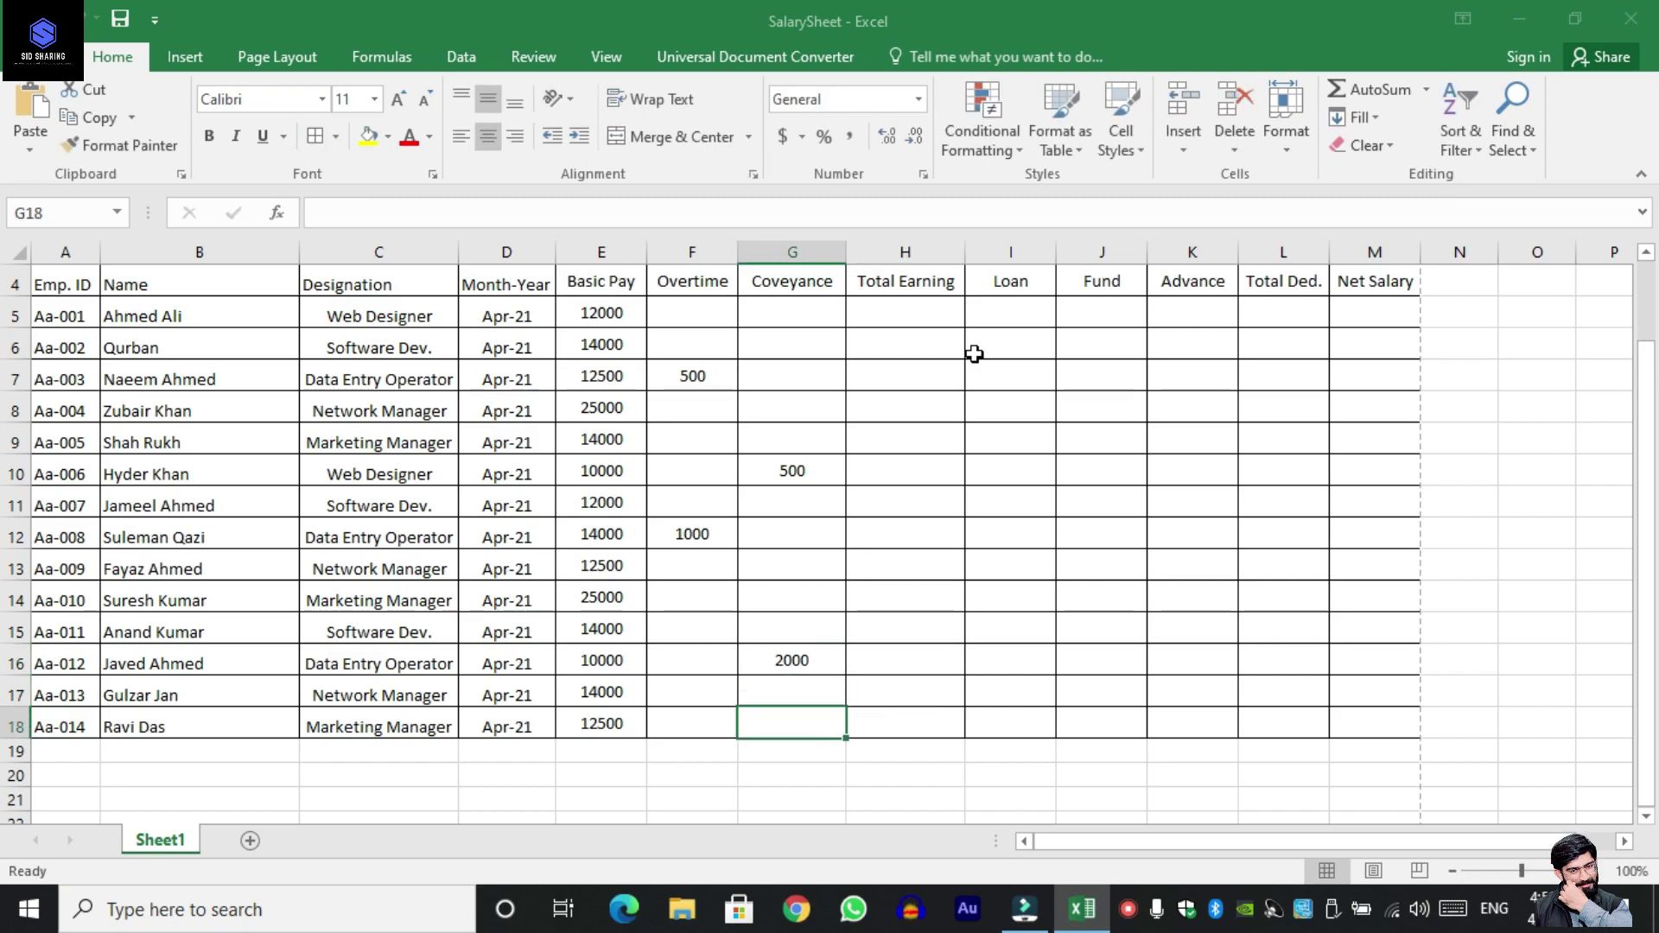
type("2000")
key("Up")
Enter 500 overtime in F5, correcting the mistyped 5000.
key("Up")
key("Up")
key("Up")
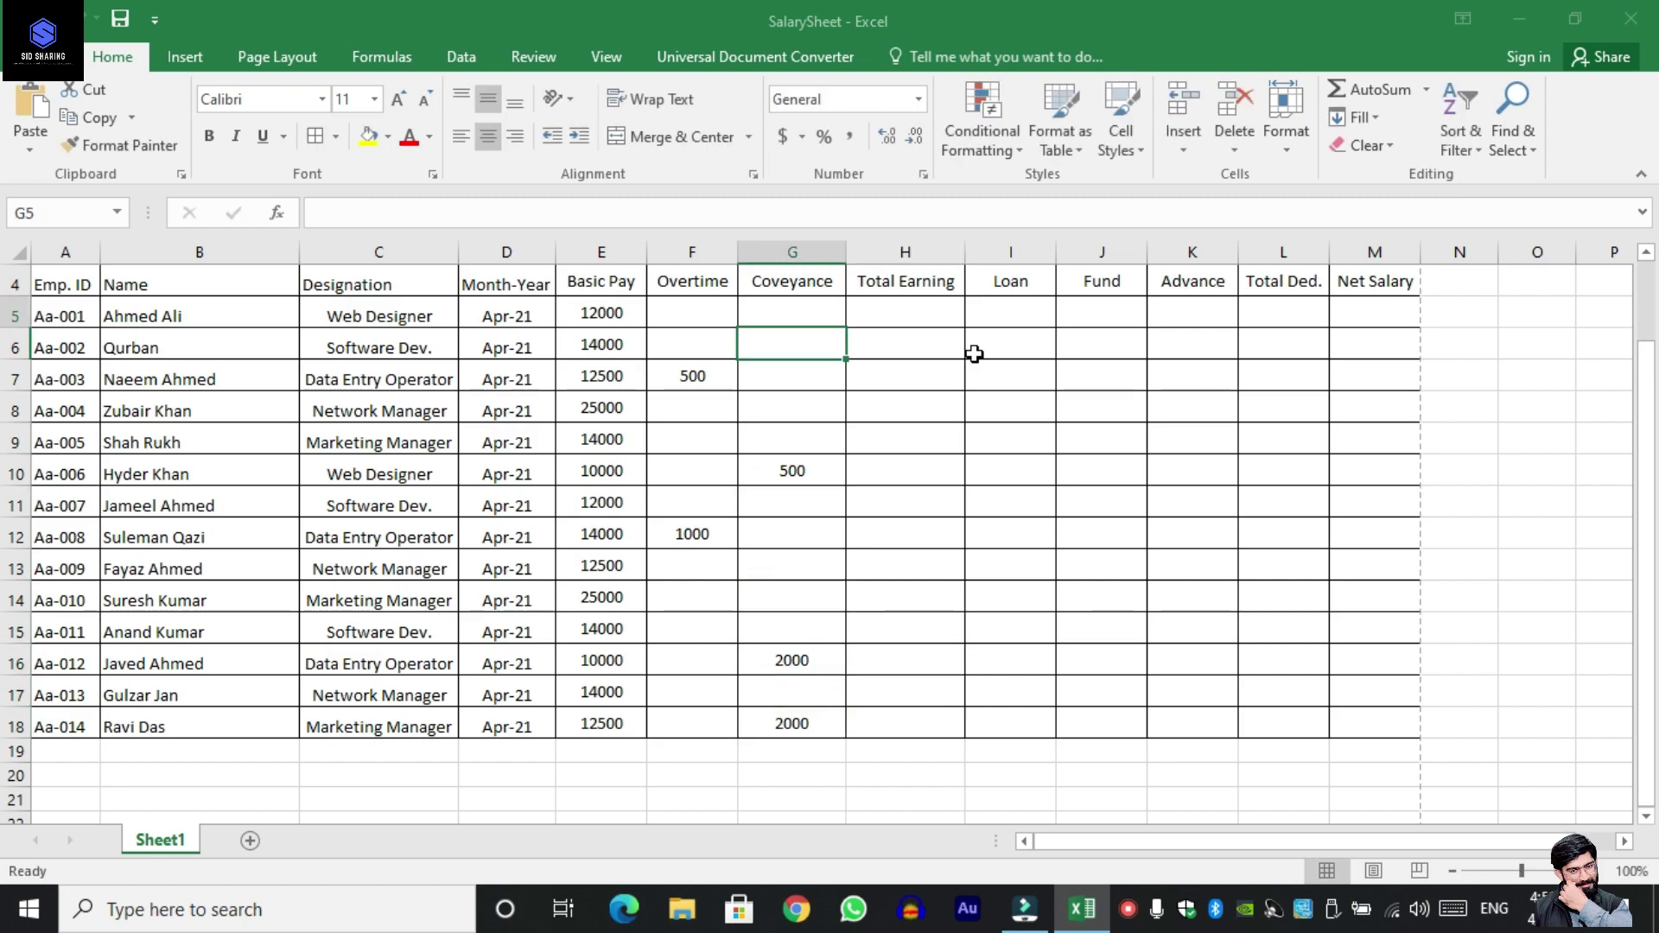
key("Up")
key("Left")
type("50")
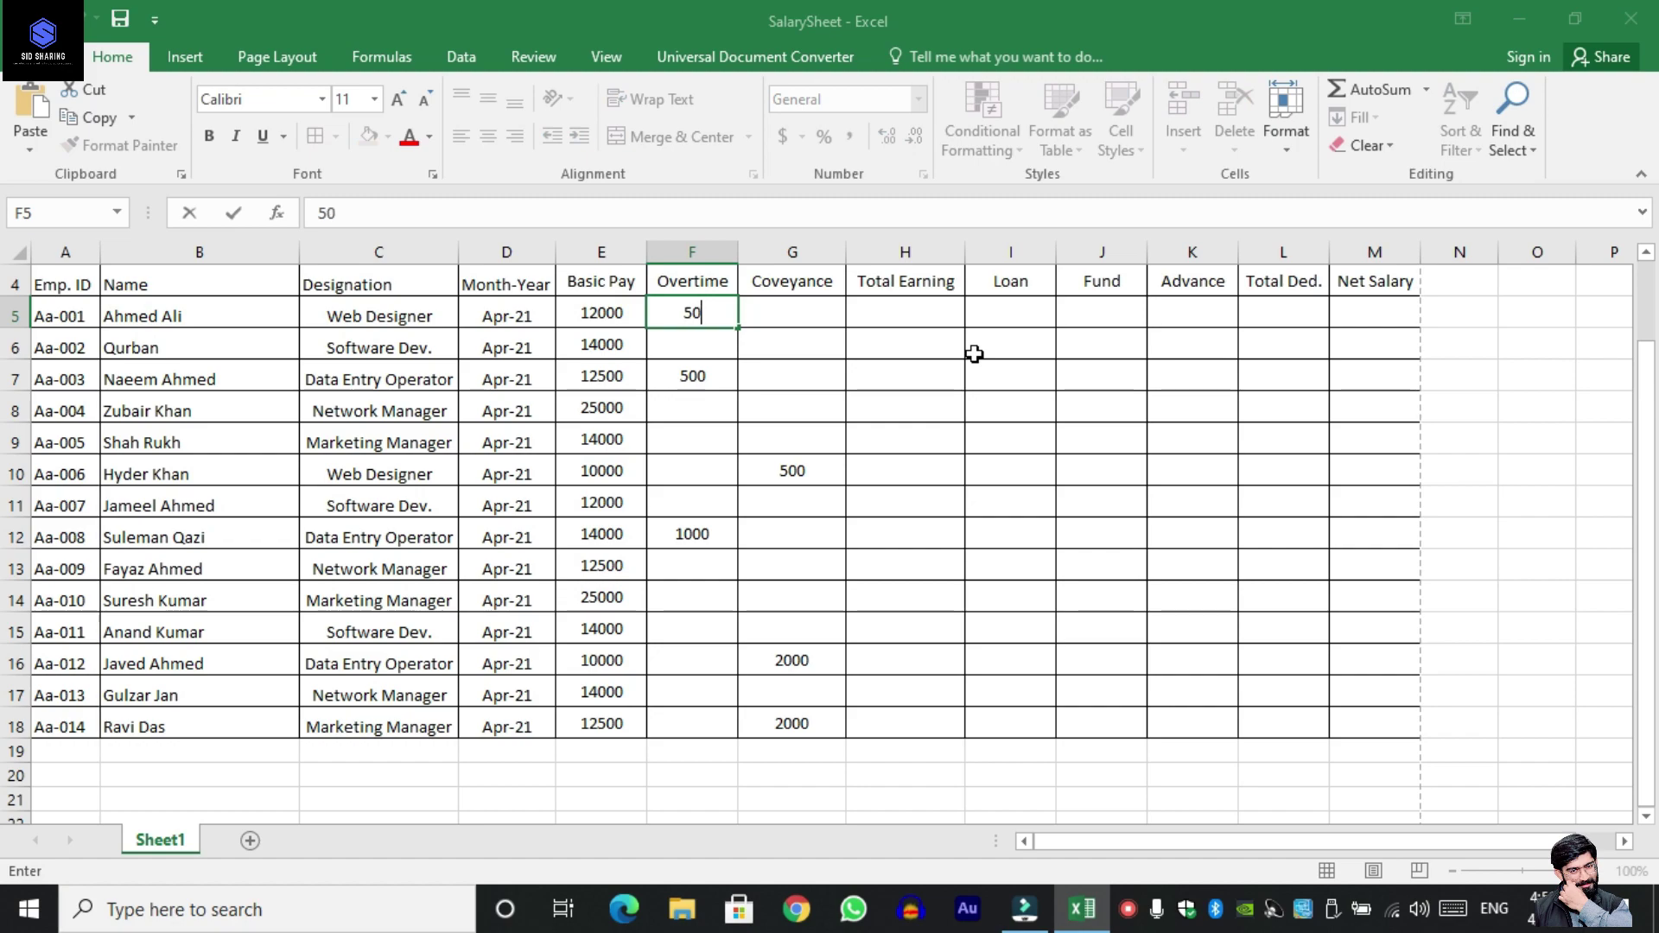
type("00")
key("Right")
key("Left")
type("50")
type("0")
key("Right")
key("Right")
Enter =sum(E5:G5) in H5 so the first employee's Total Earning shows 12500.
left_click(881, 314)
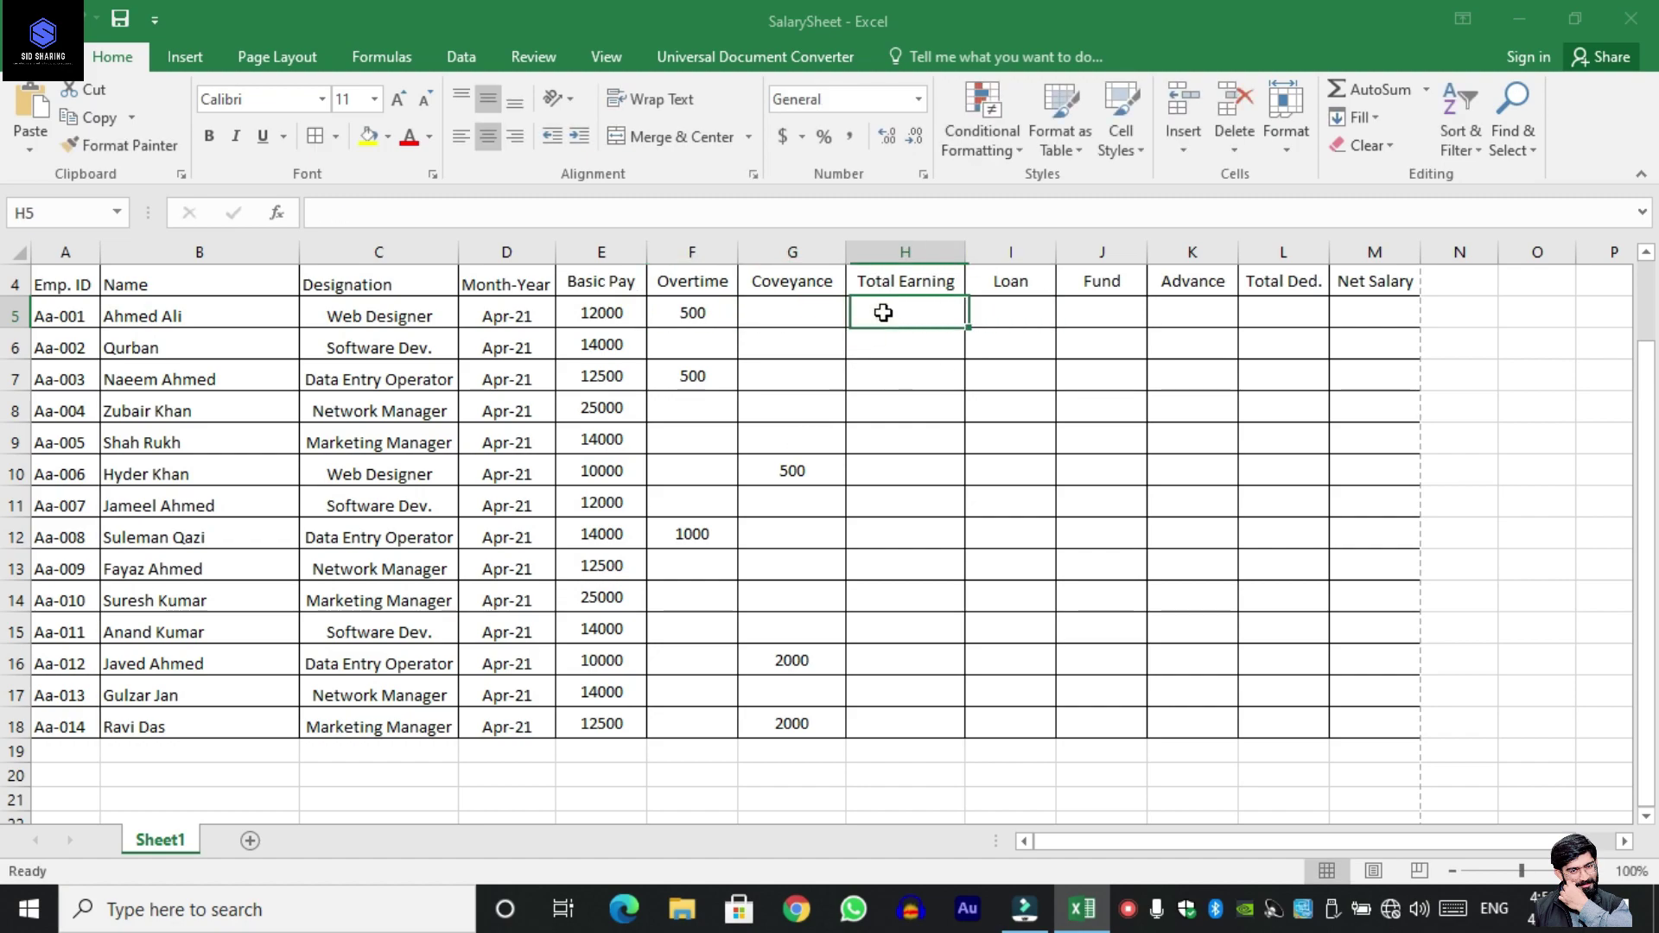
left_click(549, 216)
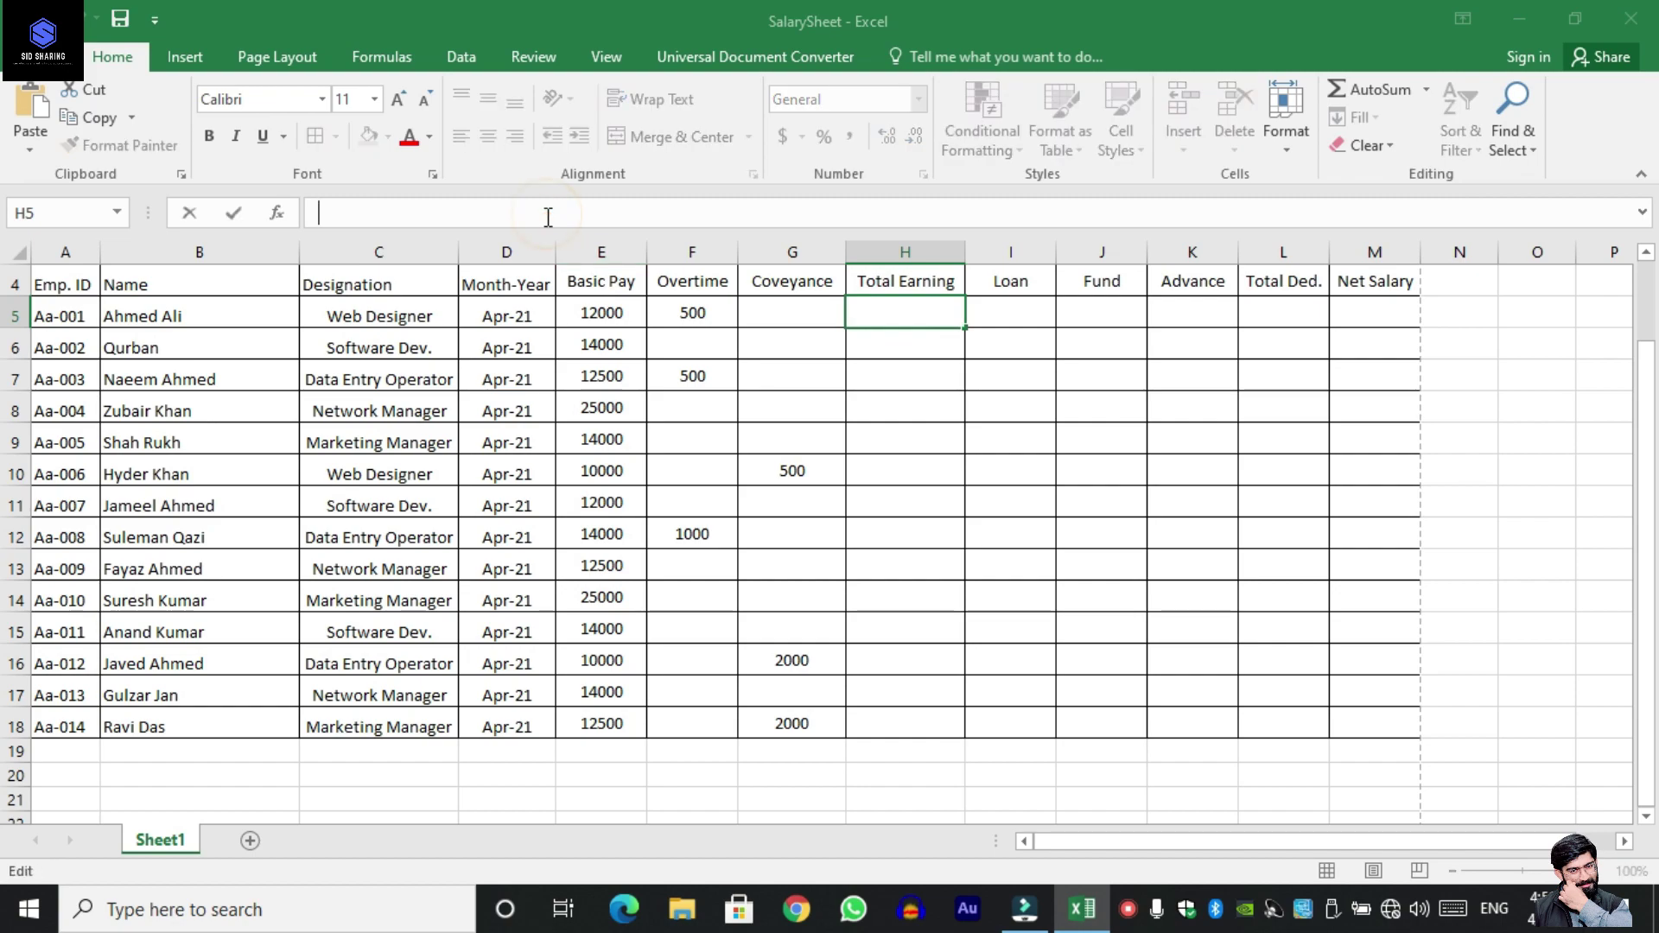
type("=sum")
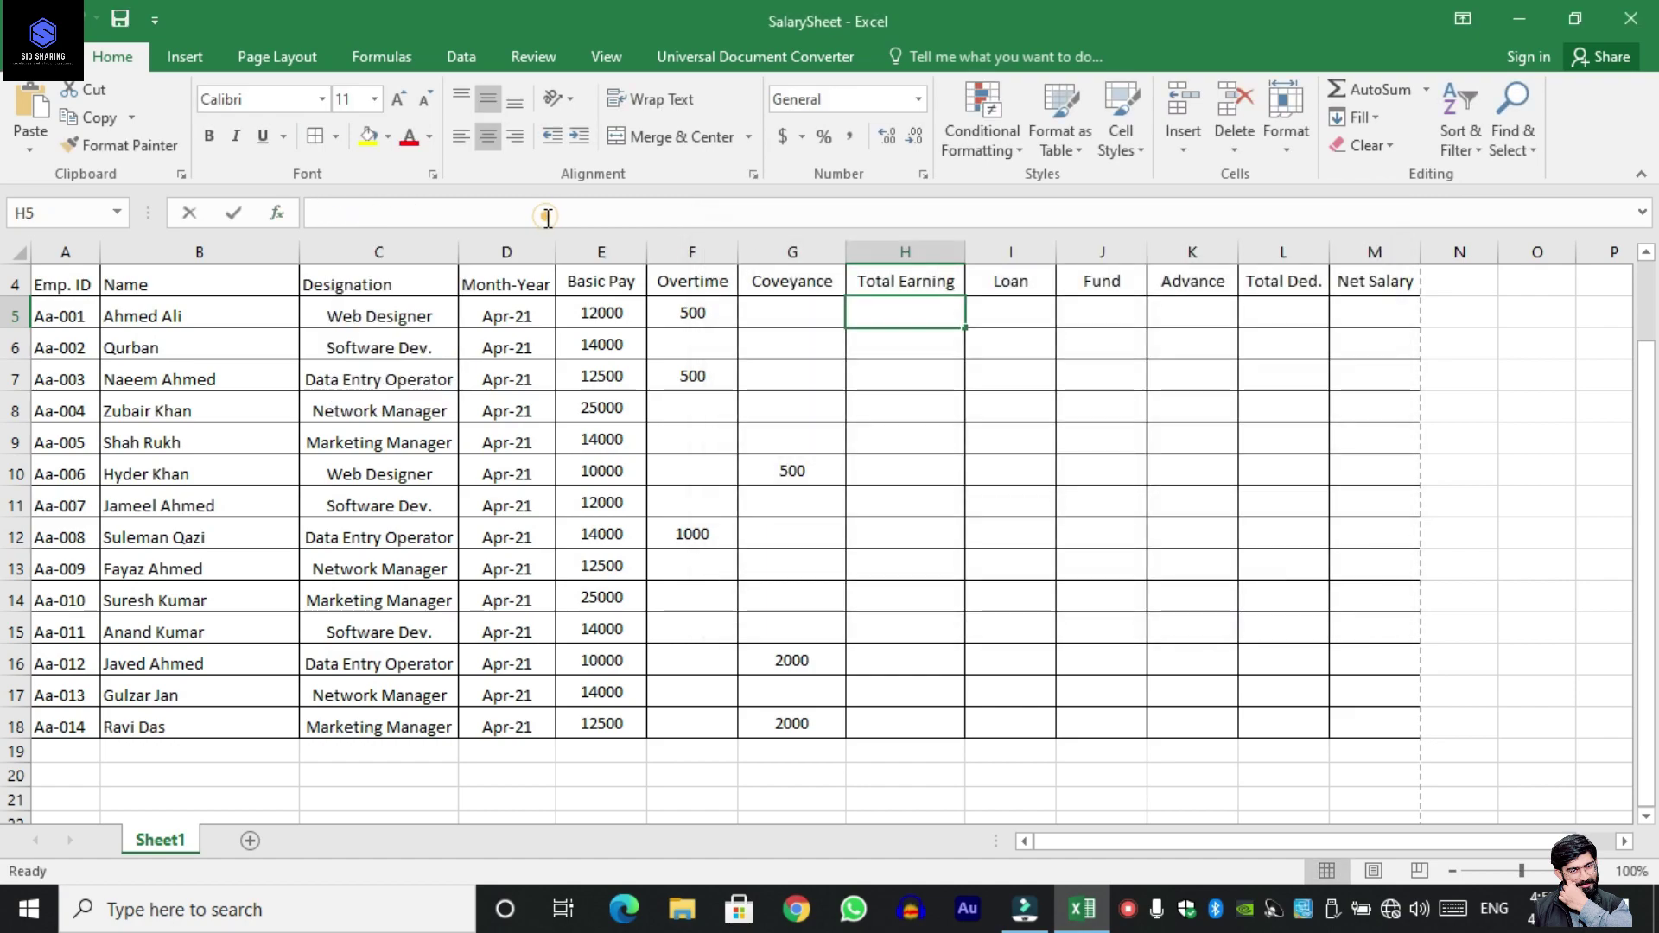
left_click(548, 215)
type("-=")
key("BackSpace")
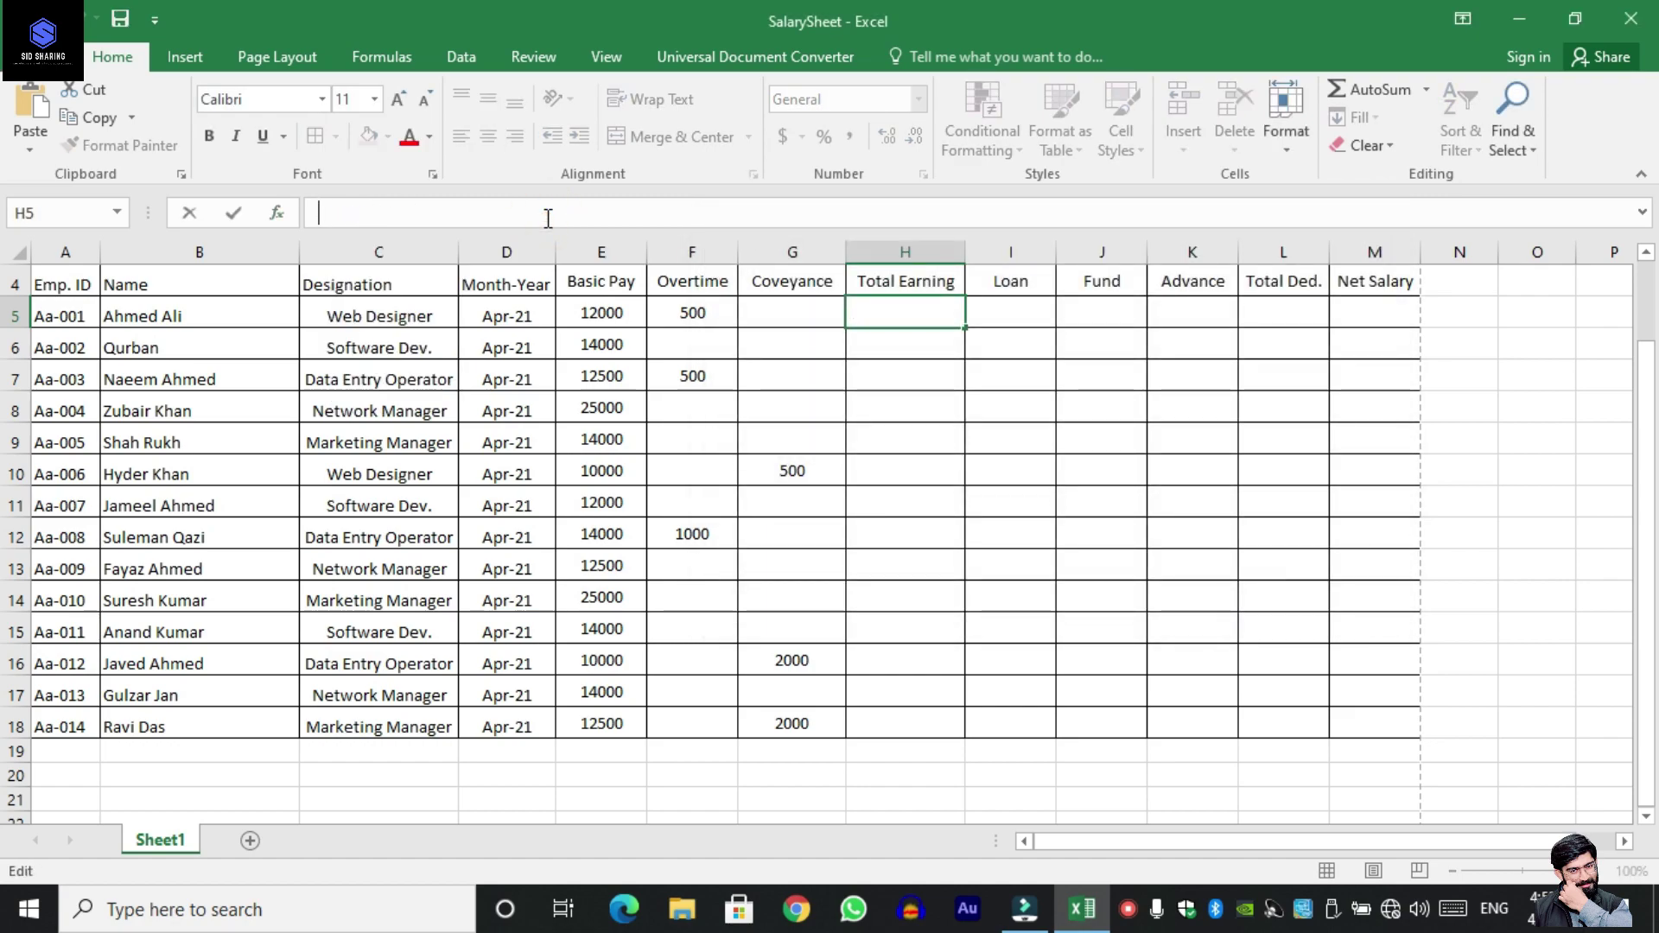
type("=su")
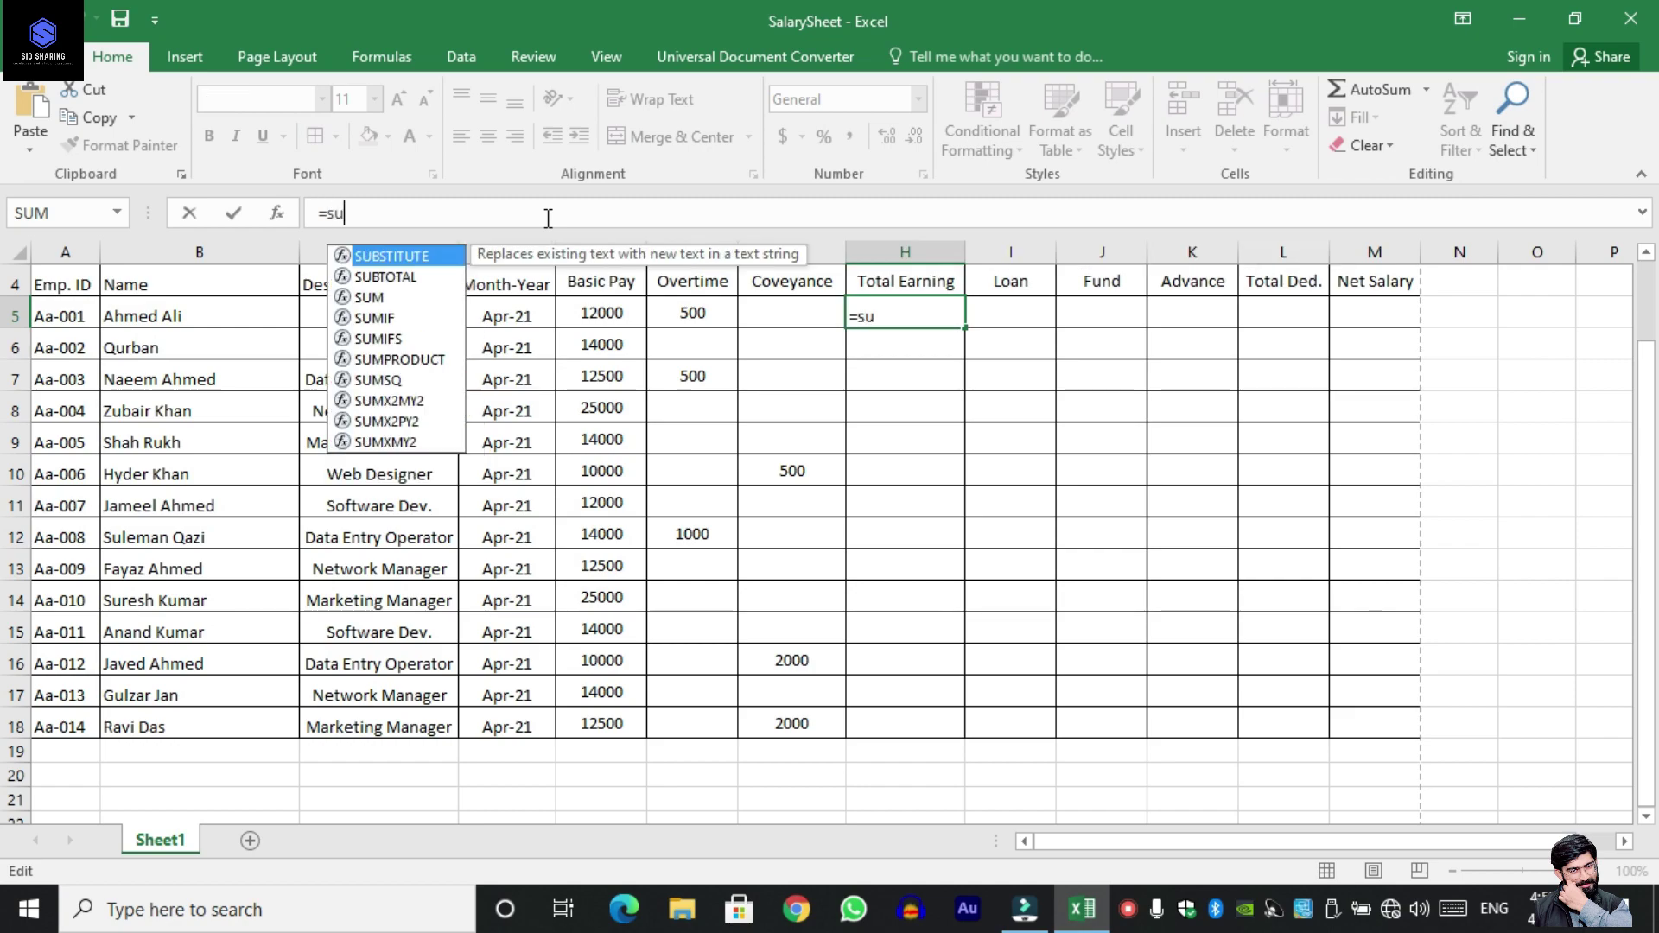
type("m(")
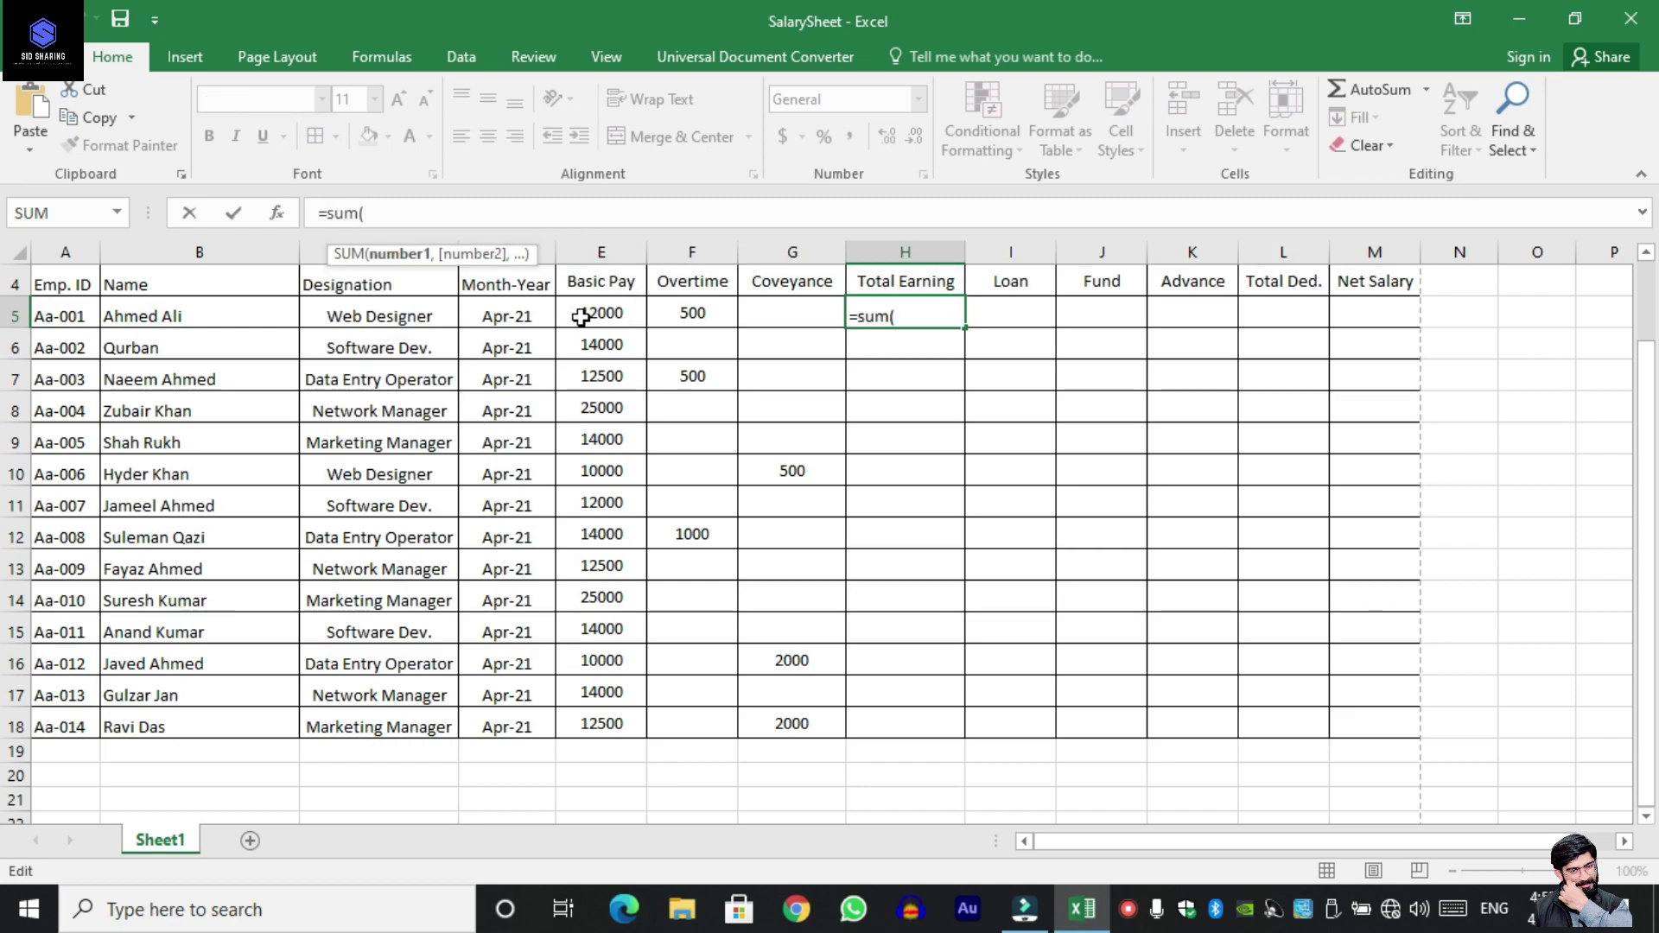
left_click_drag(581, 317, 752, 312)
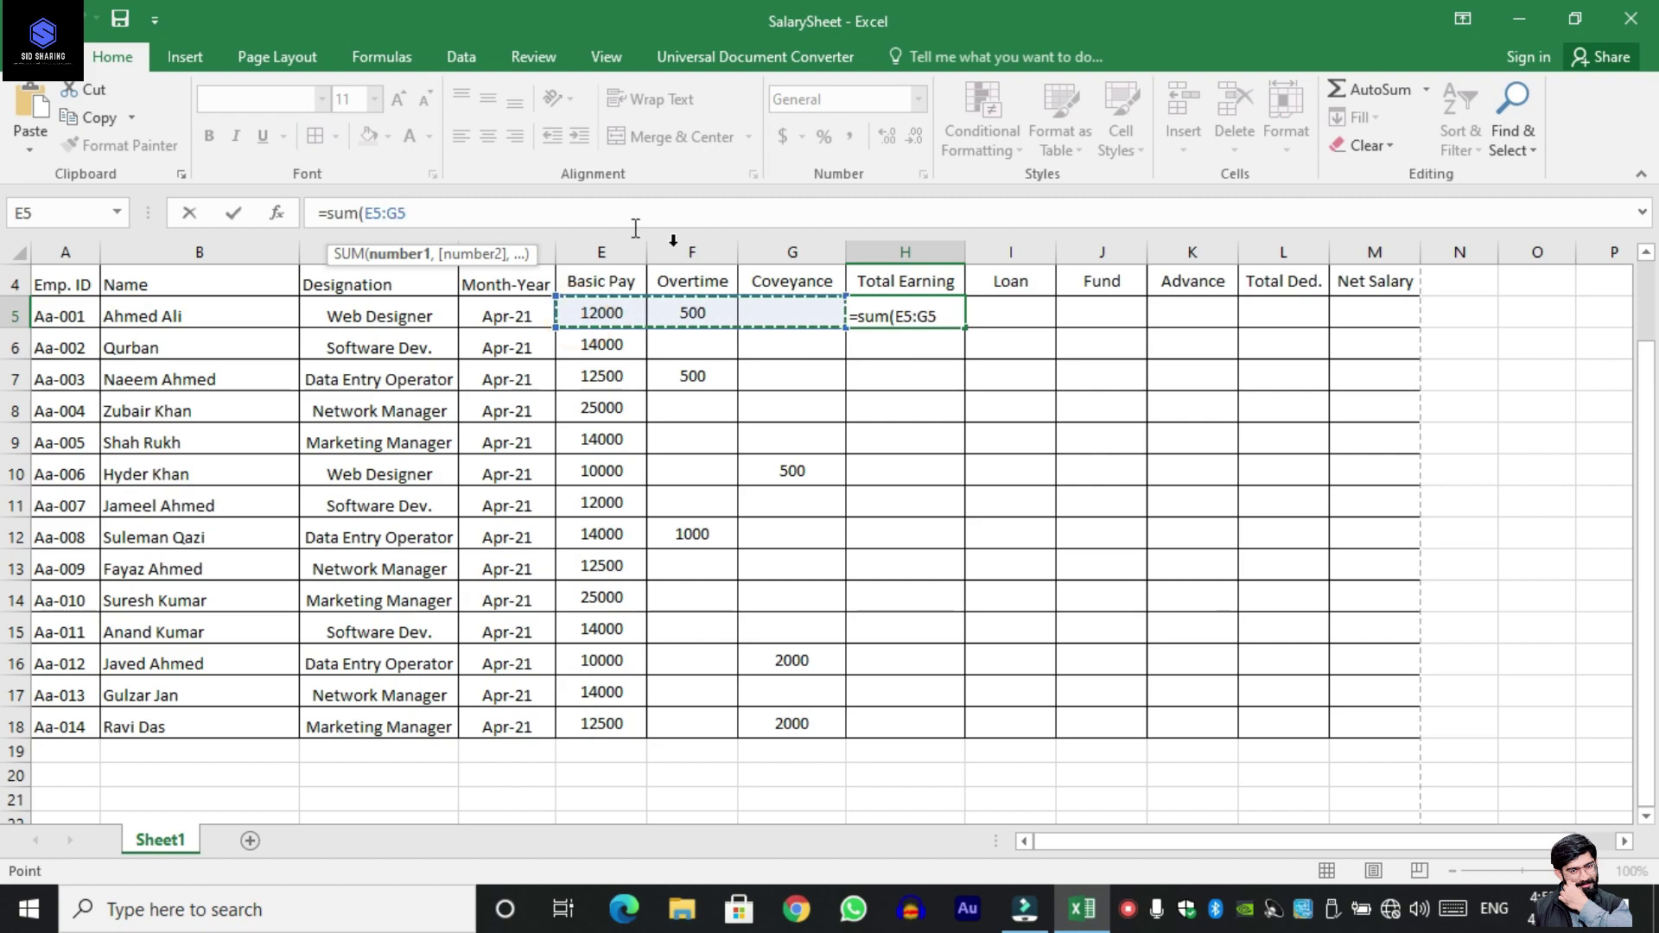
type(")")
left_click(472, 201)
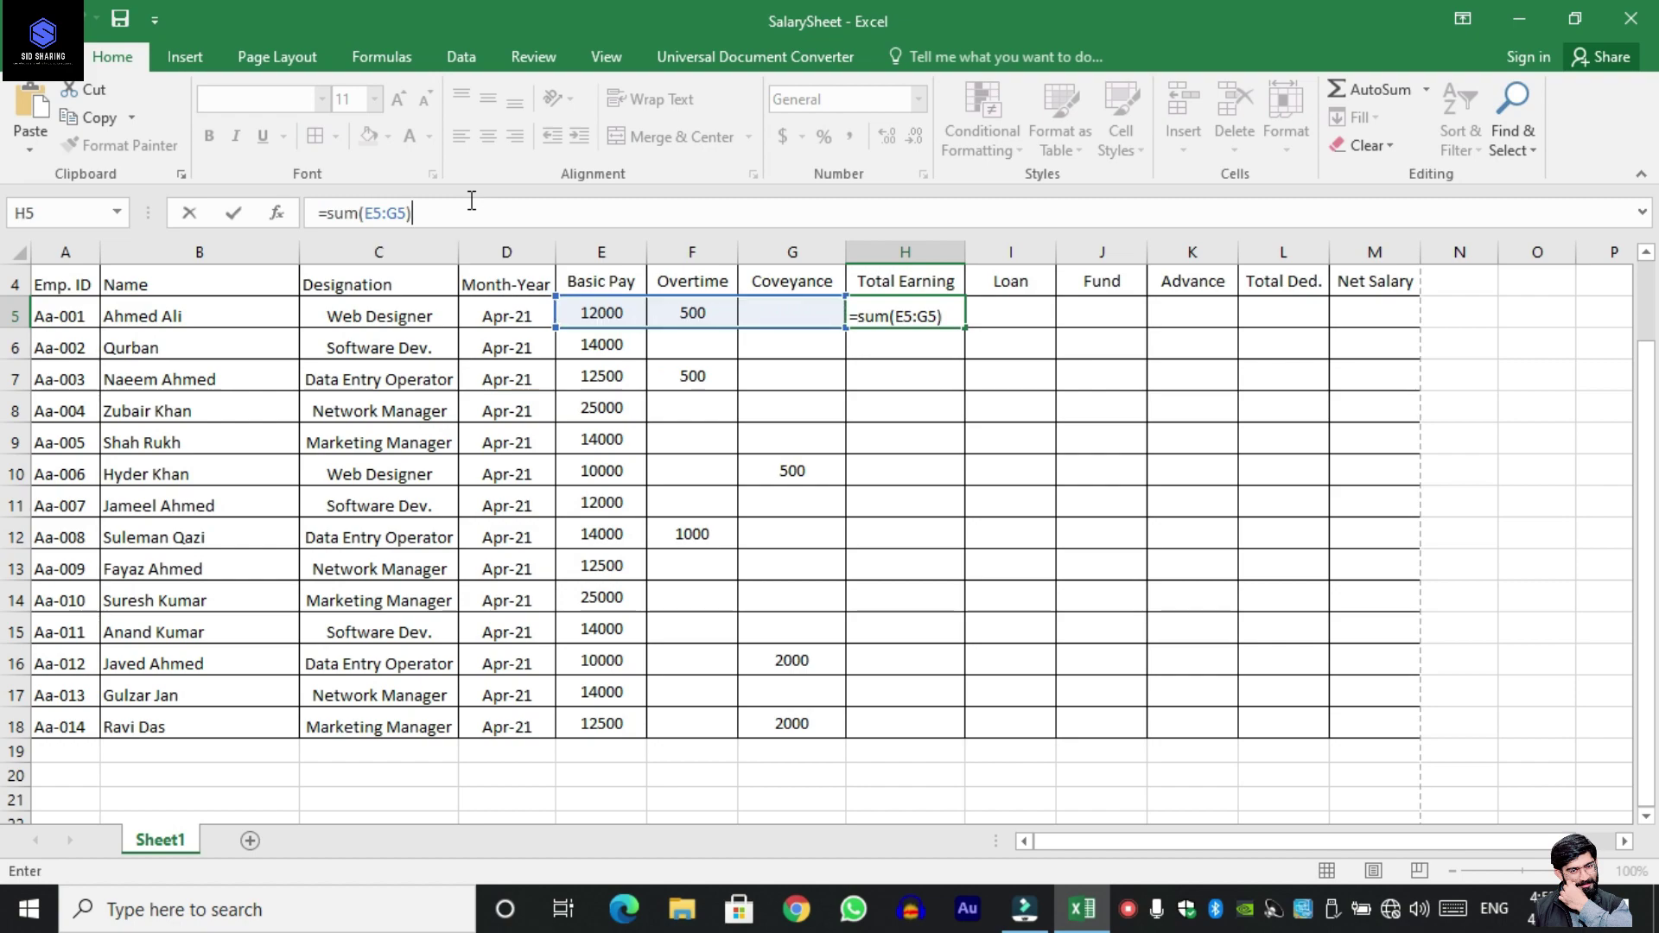
key("Return")
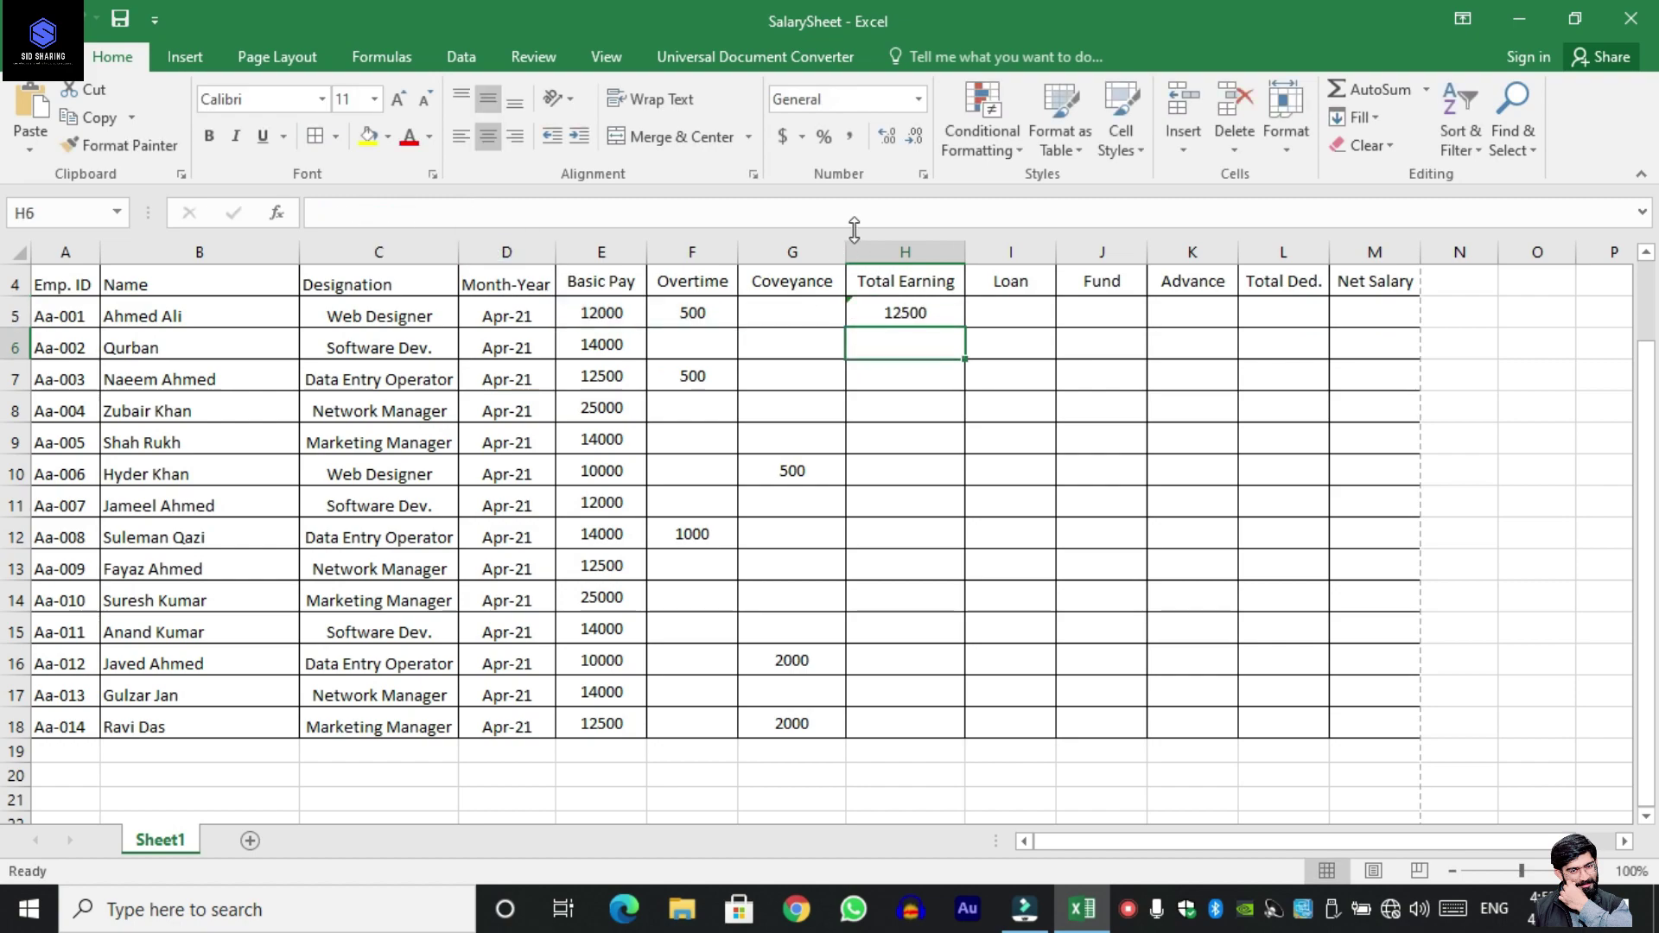
Fill the Total Earning formula from H5 down to H18.
left_click(916, 313)
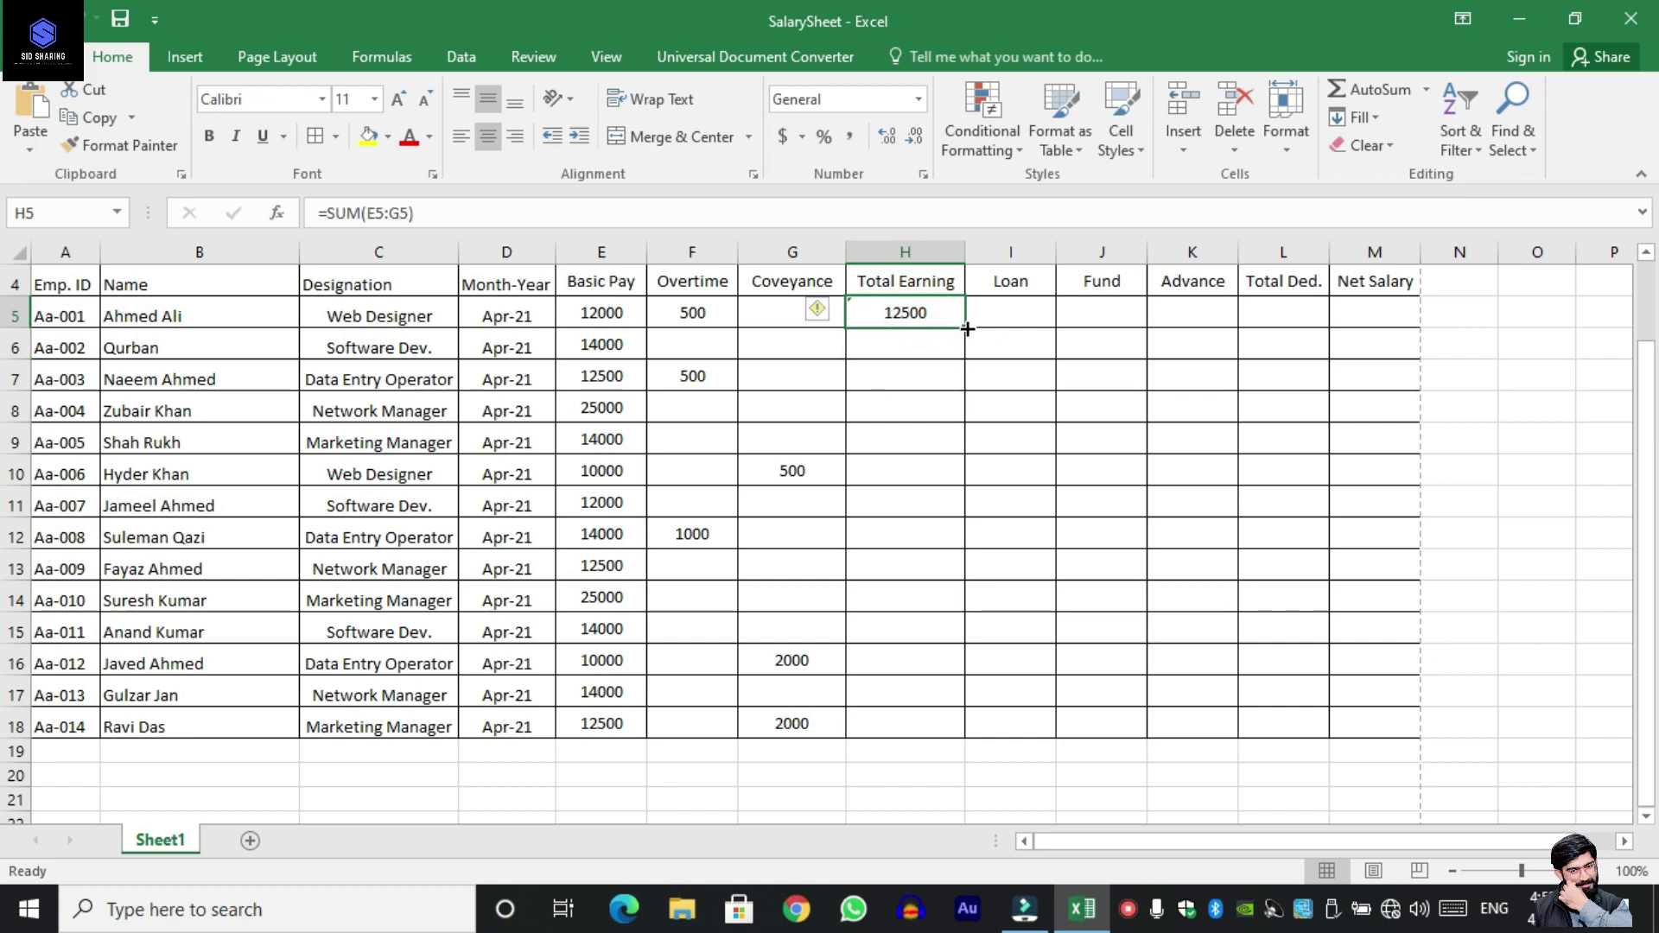
left_click_drag(967, 330, 958, 365)
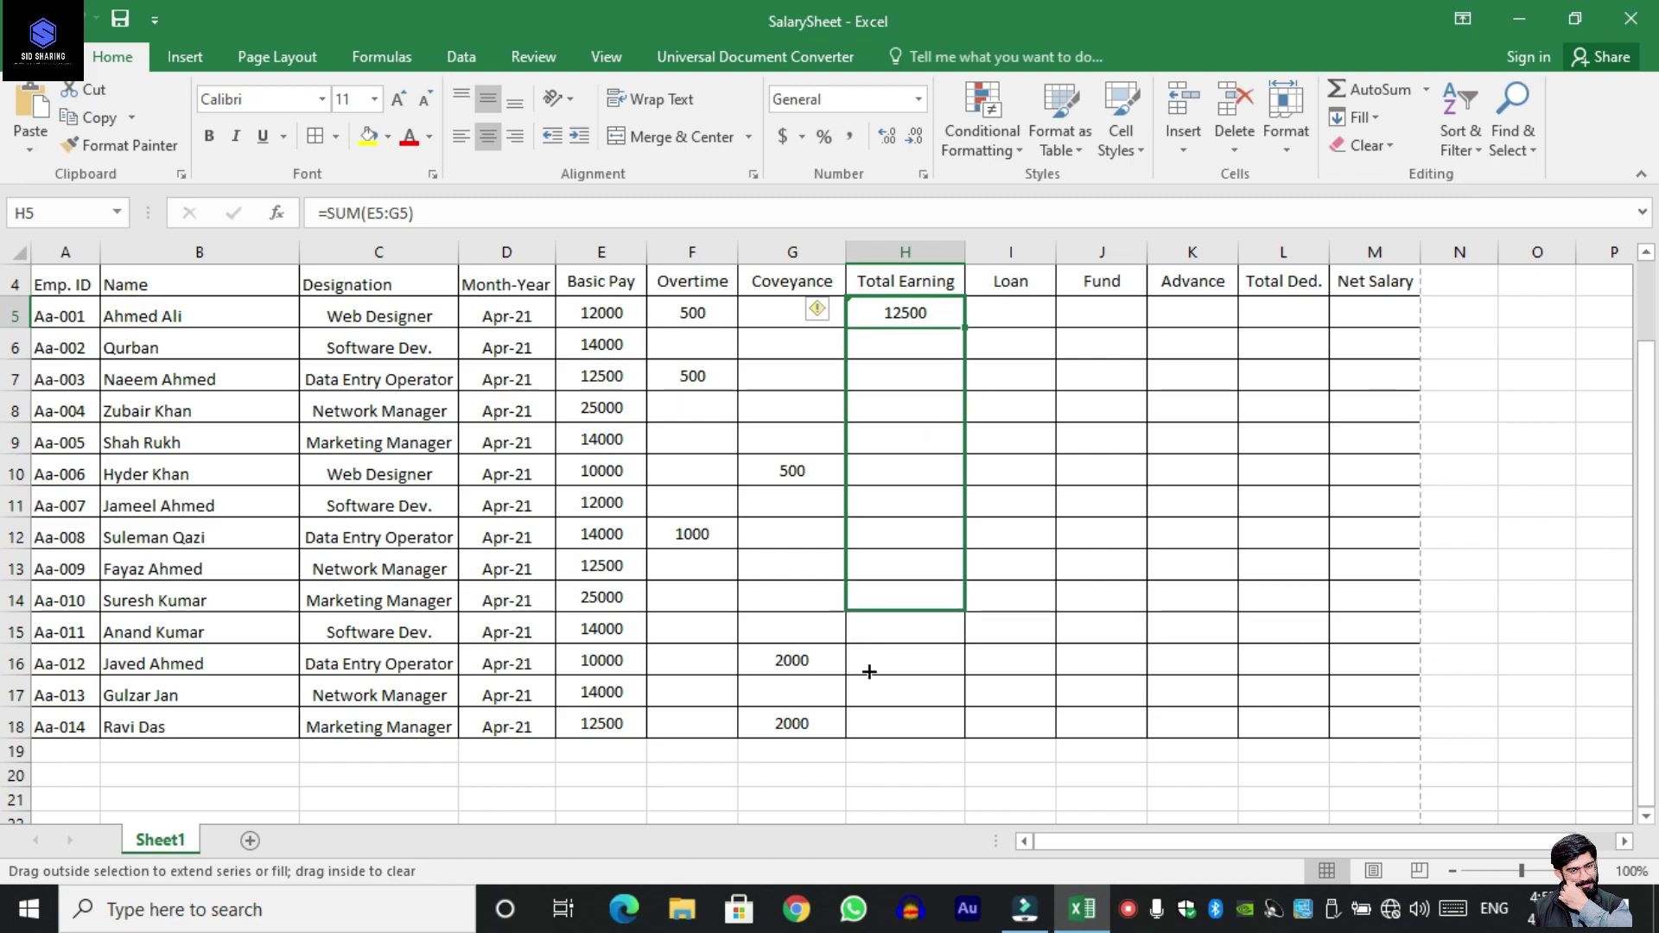
left_click_drag(958, 365, 856, 729)
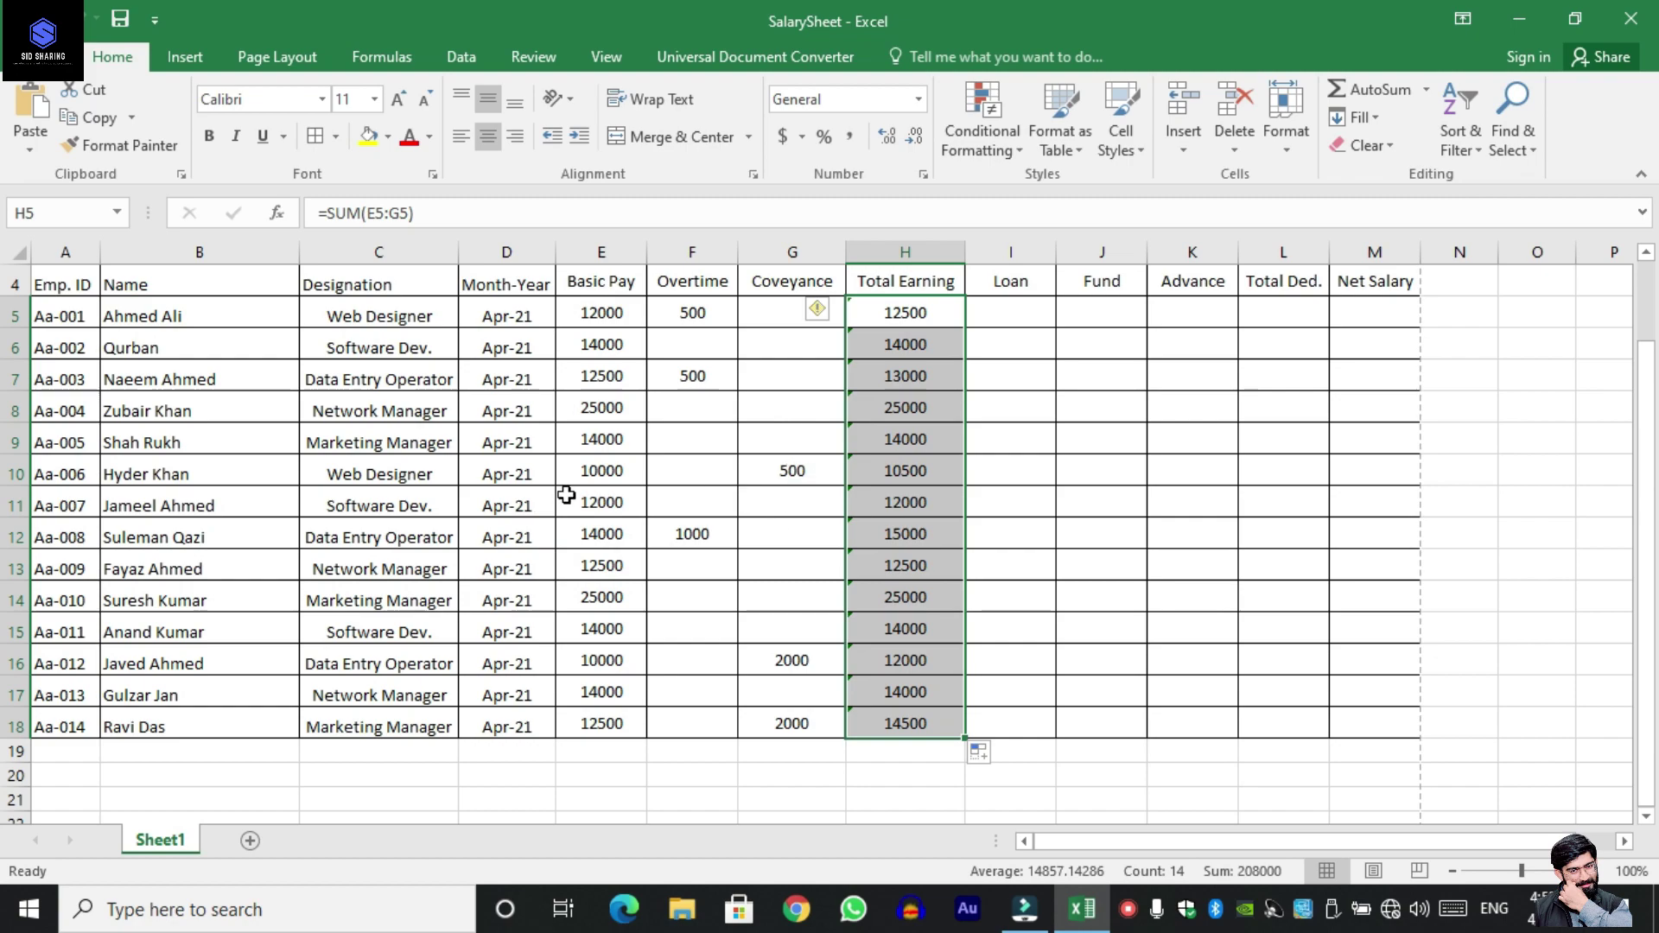
Spot-check the pay values and copied Total Earning formulas in rows 10 and 12.
left_click(593, 470)
left_click(785, 473)
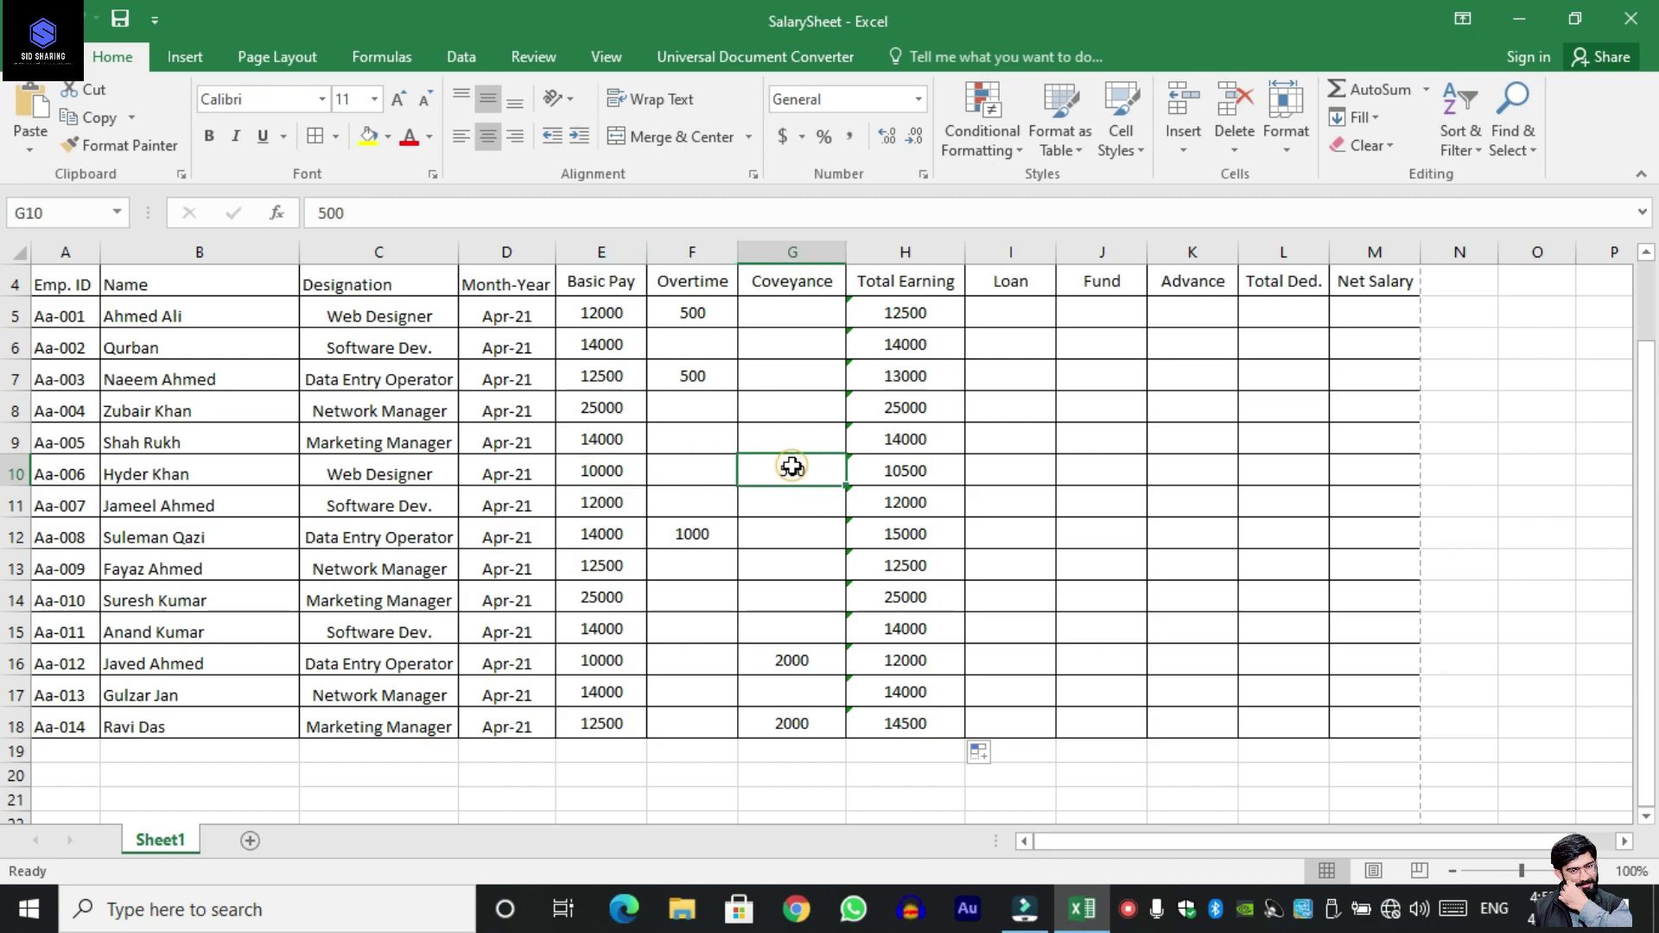
left_click(907, 466)
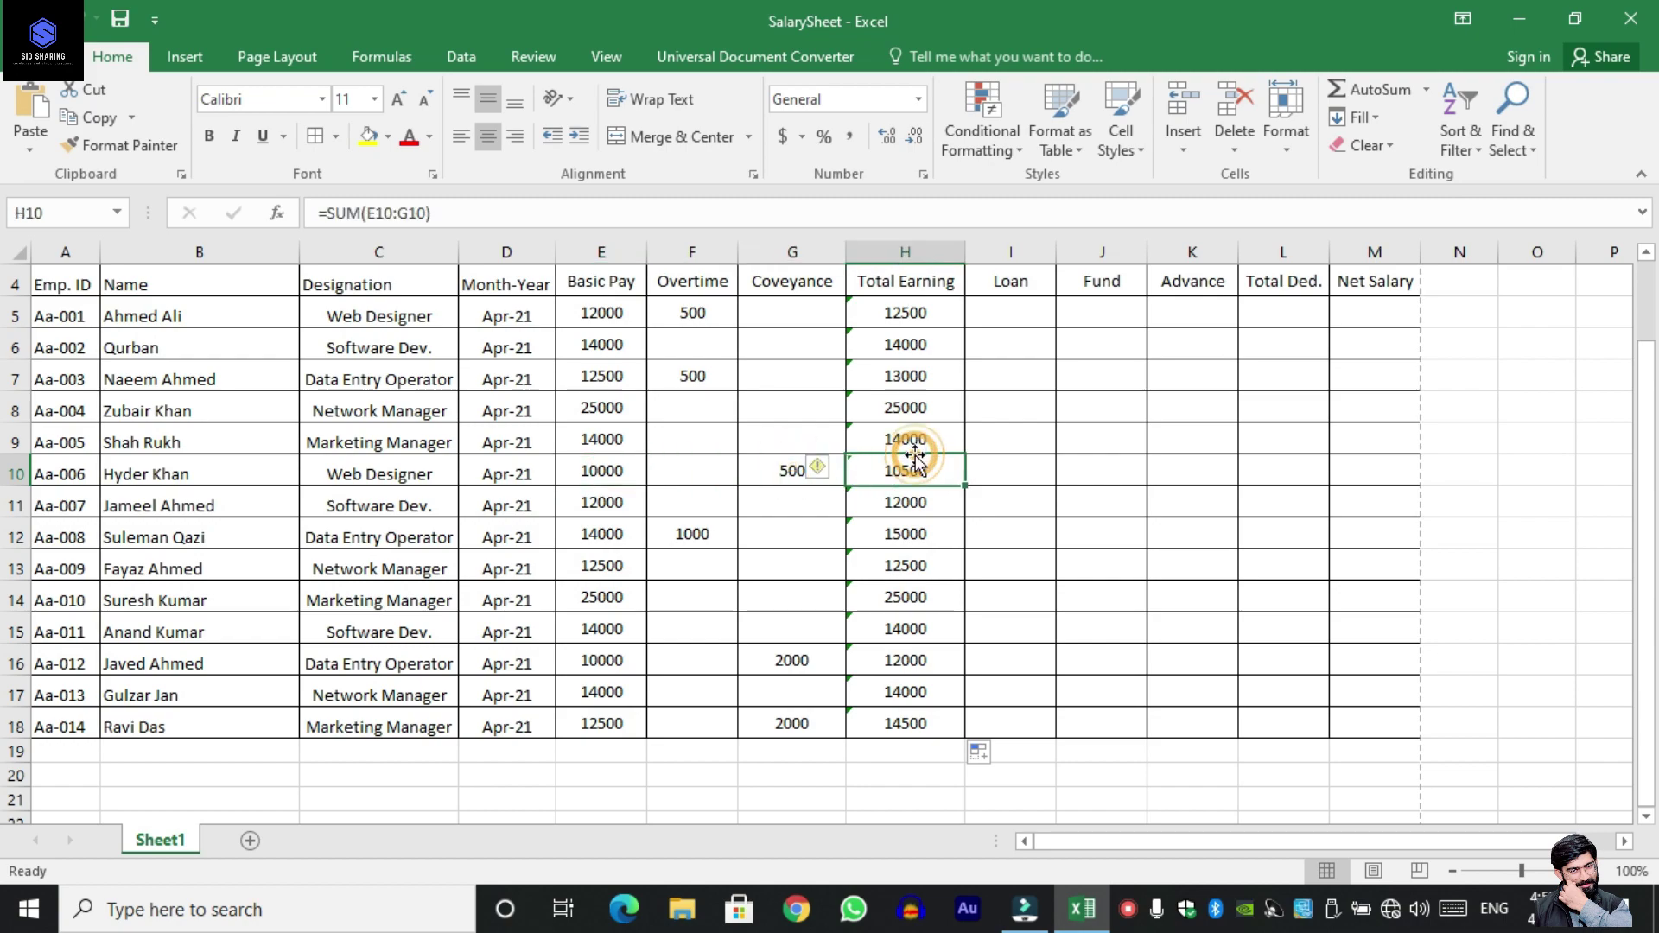
left_click(620, 533)
left_click(692, 533)
left_click(872, 537)
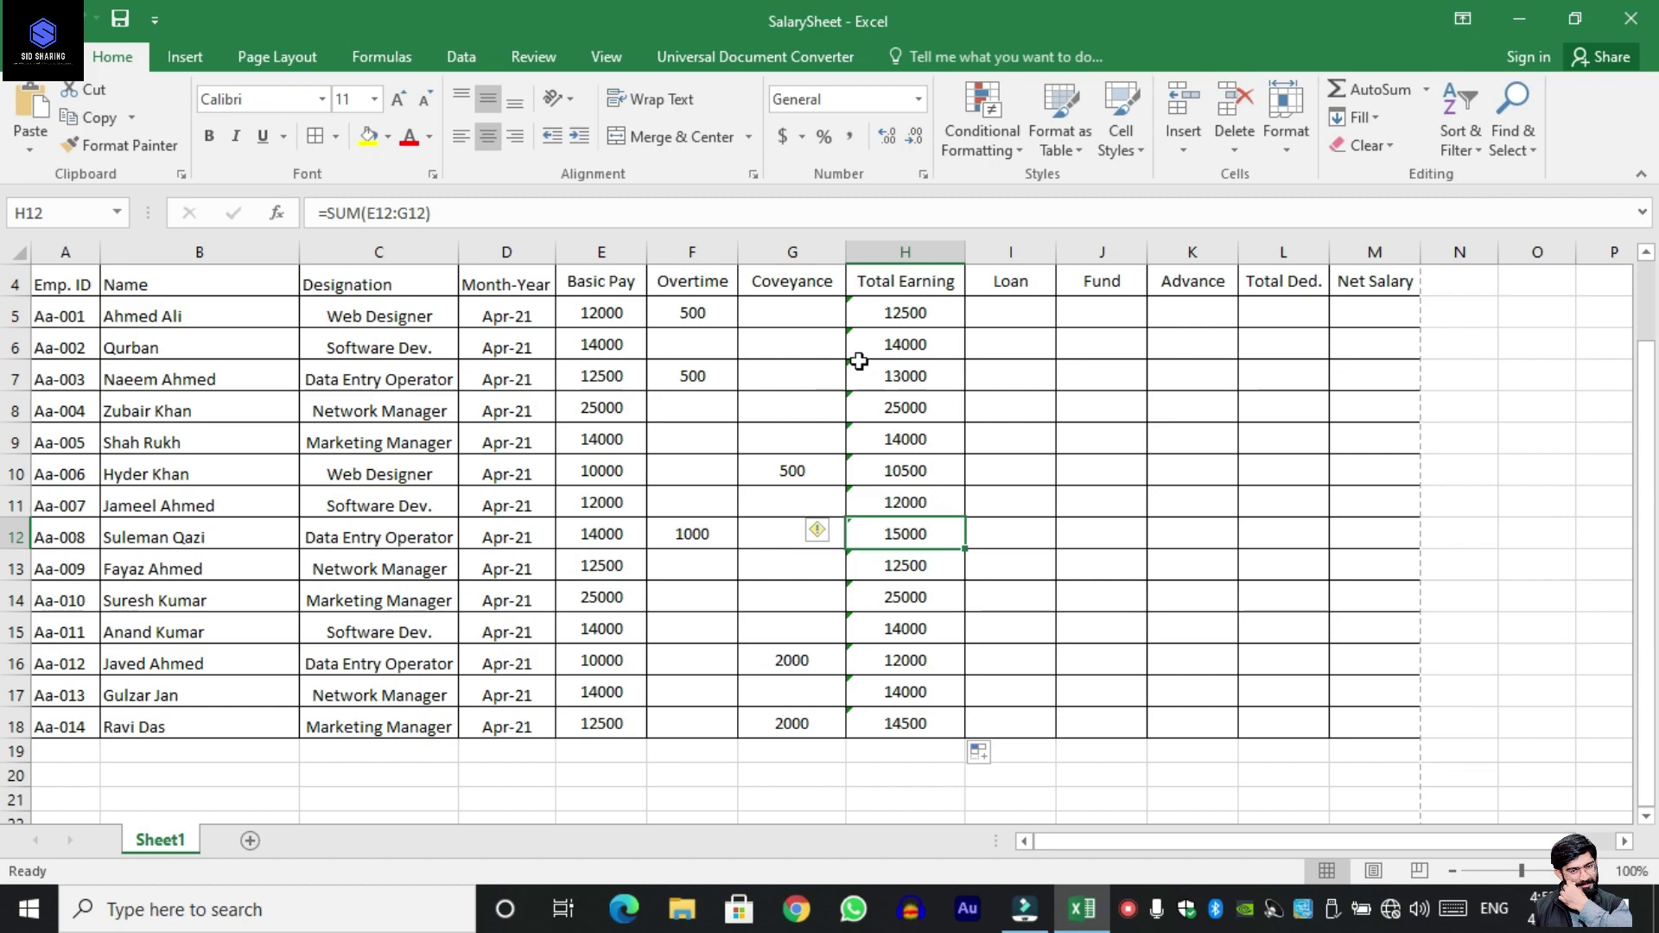
scroll(1174, 365, "up", 1)
Enter a 500 loan in I7 and a 1000 fund in J10, correcting a mistyped 5.
left_click(1019, 415)
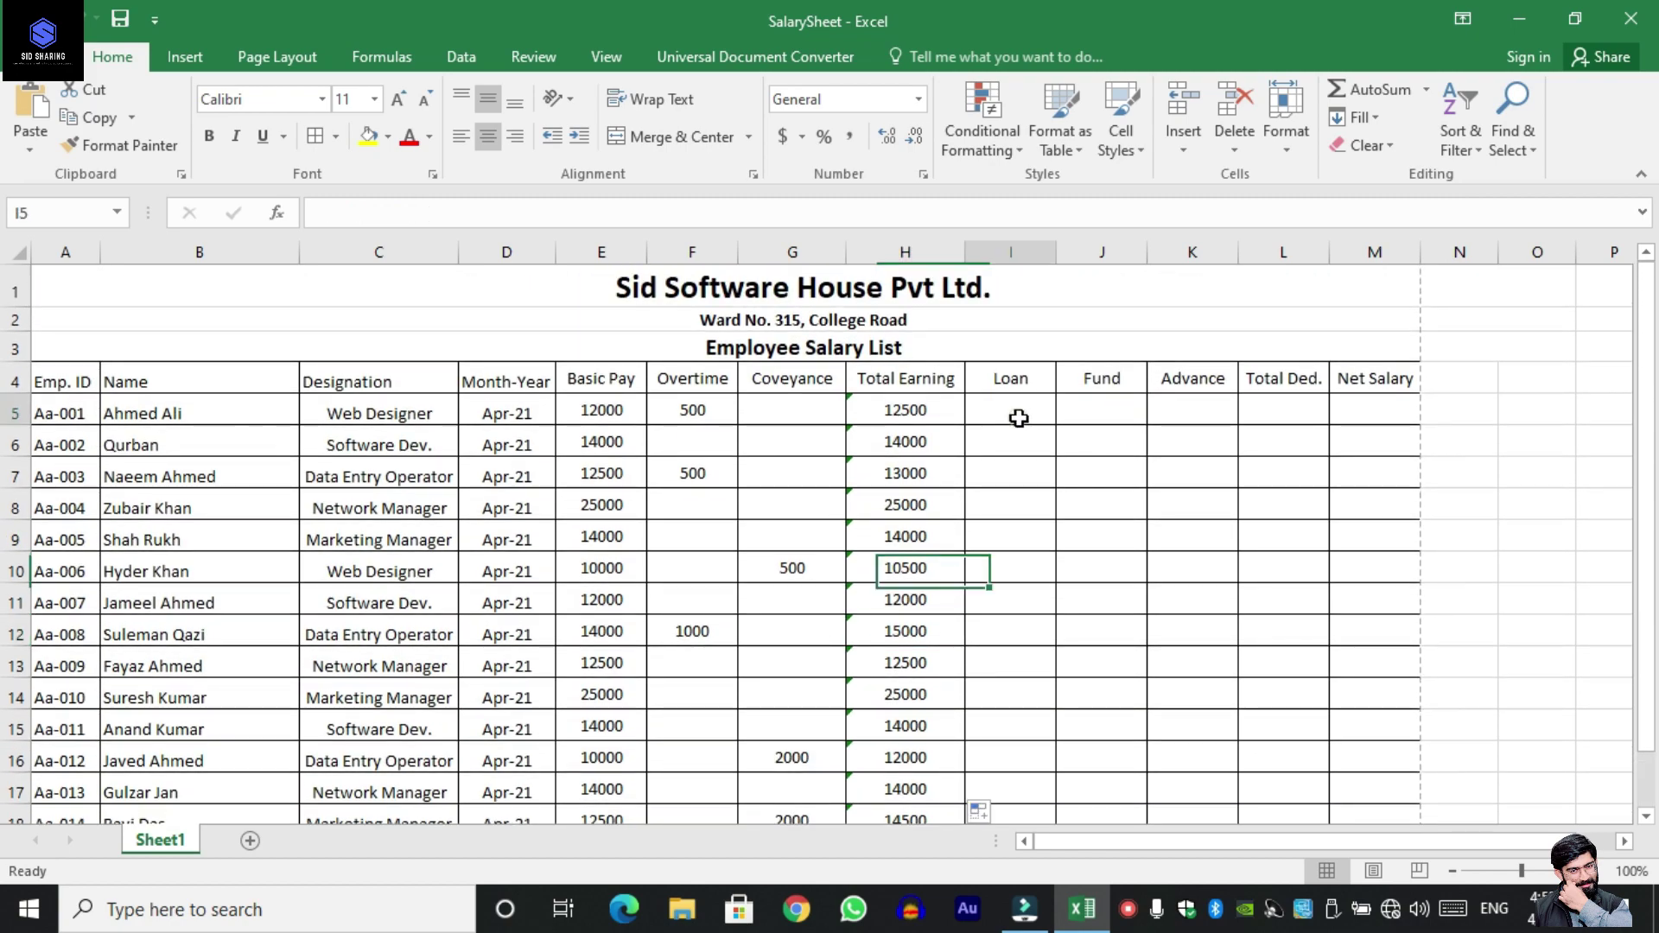
left_click(1119, 412)
left_click(1171, 405)
scroll(1158, 432, "down", 1)
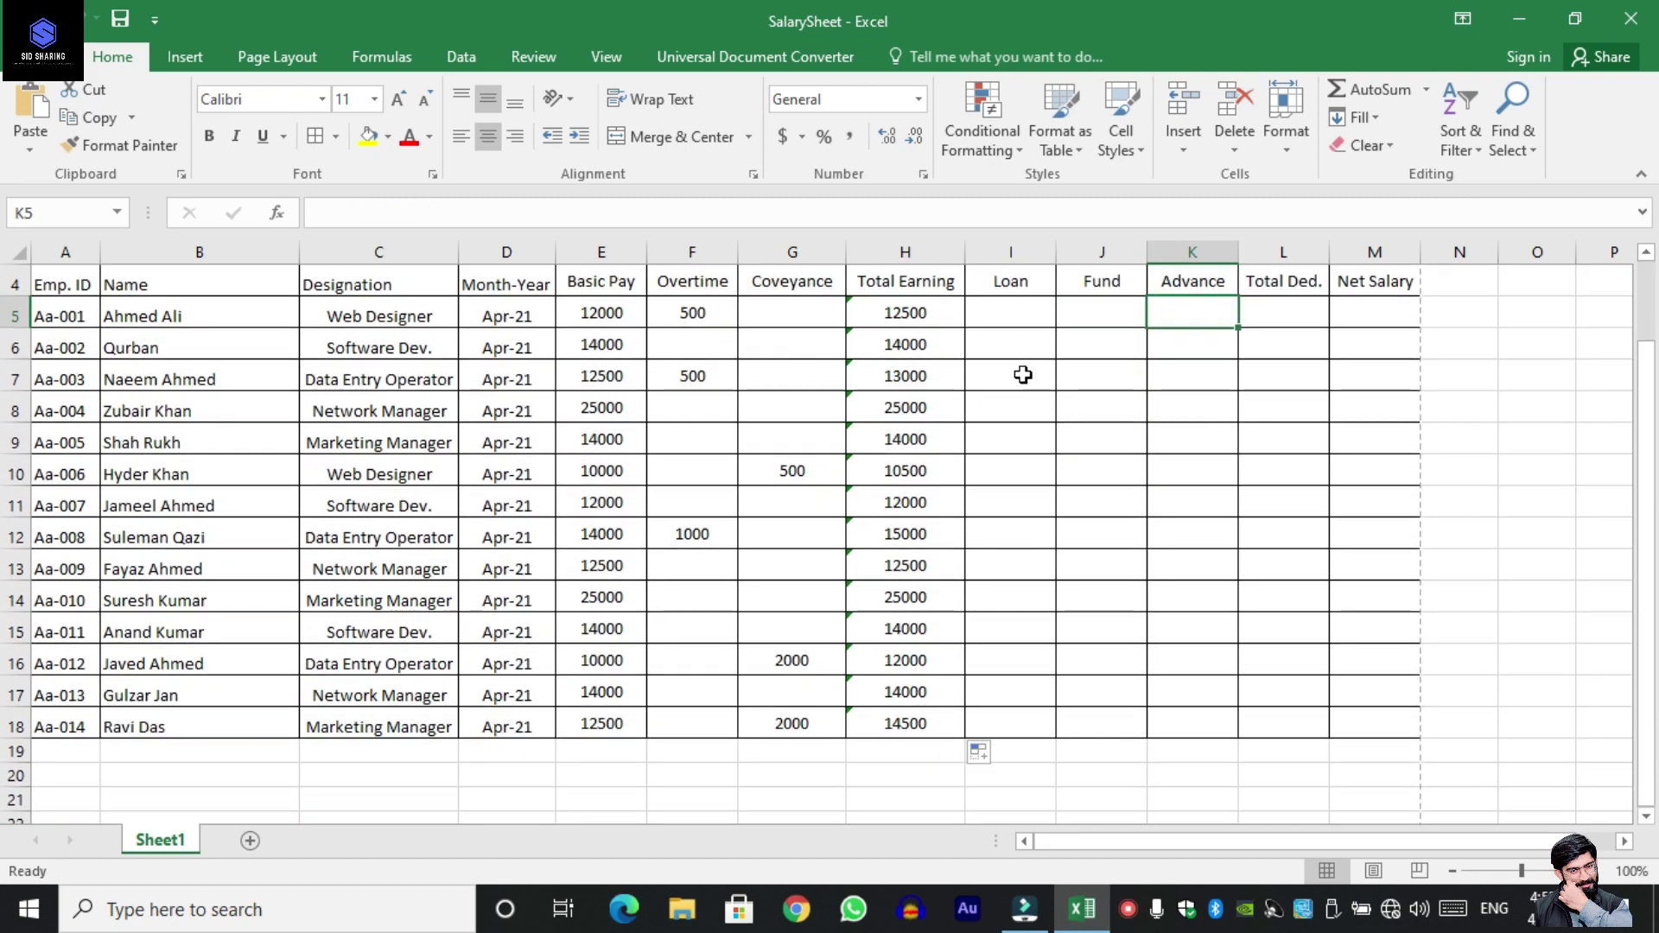
left_click(1022, 374)
type("500")
left_click(1072, 372)
key("Down")
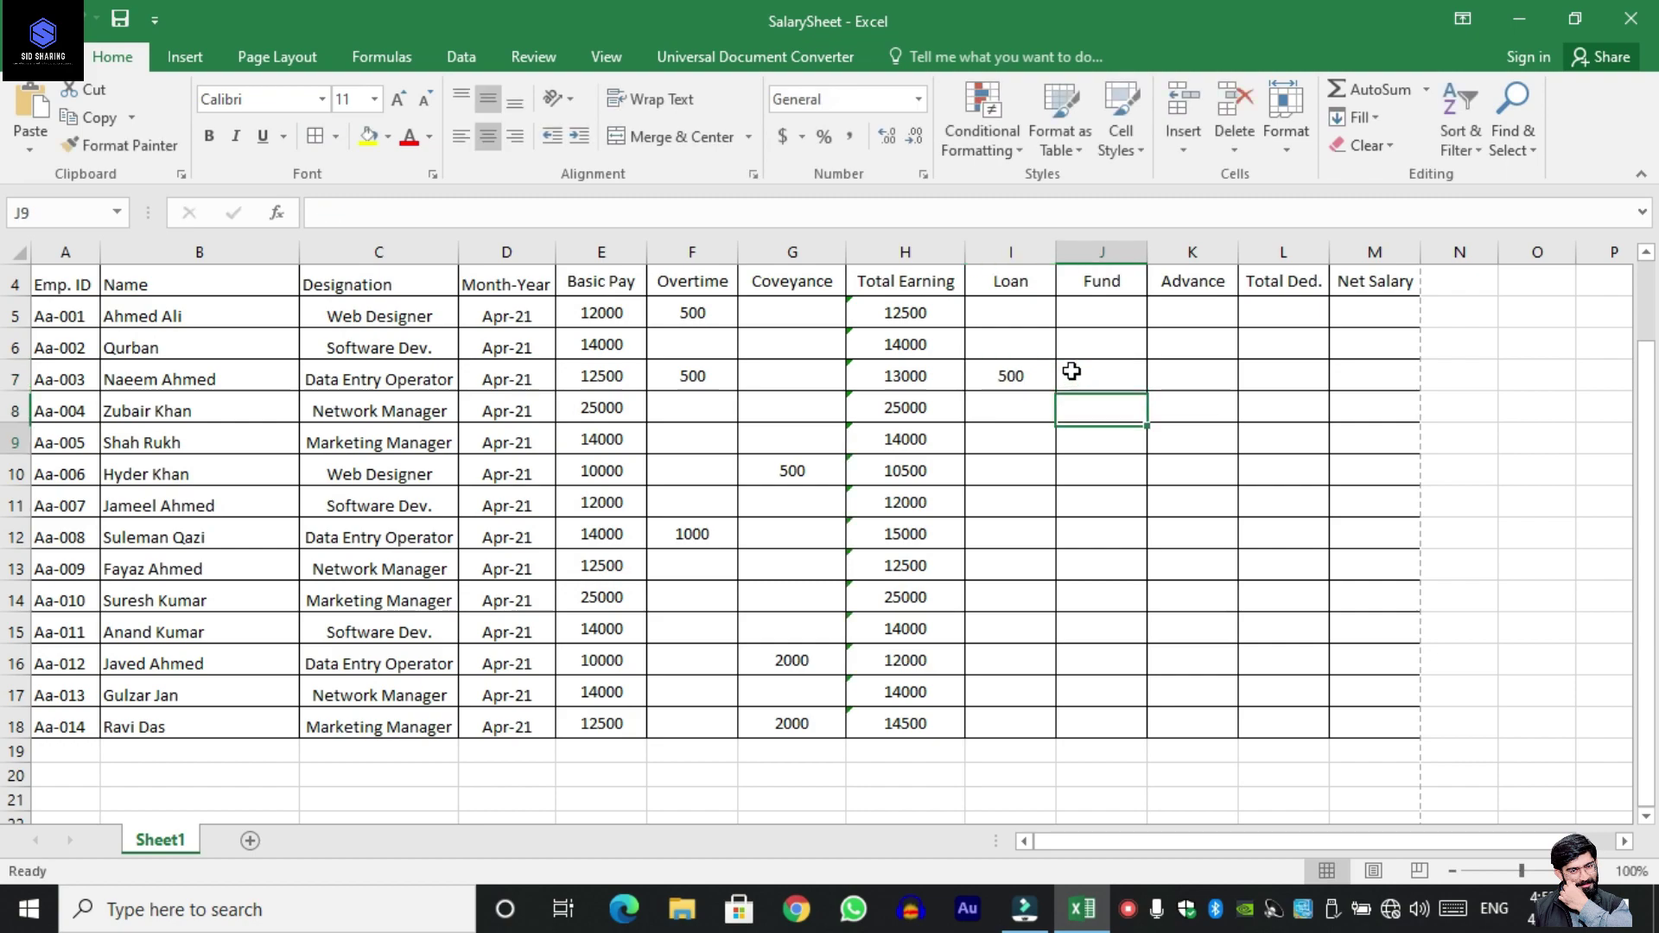
key("Down")
key("Down")
type("5")
key("Return")
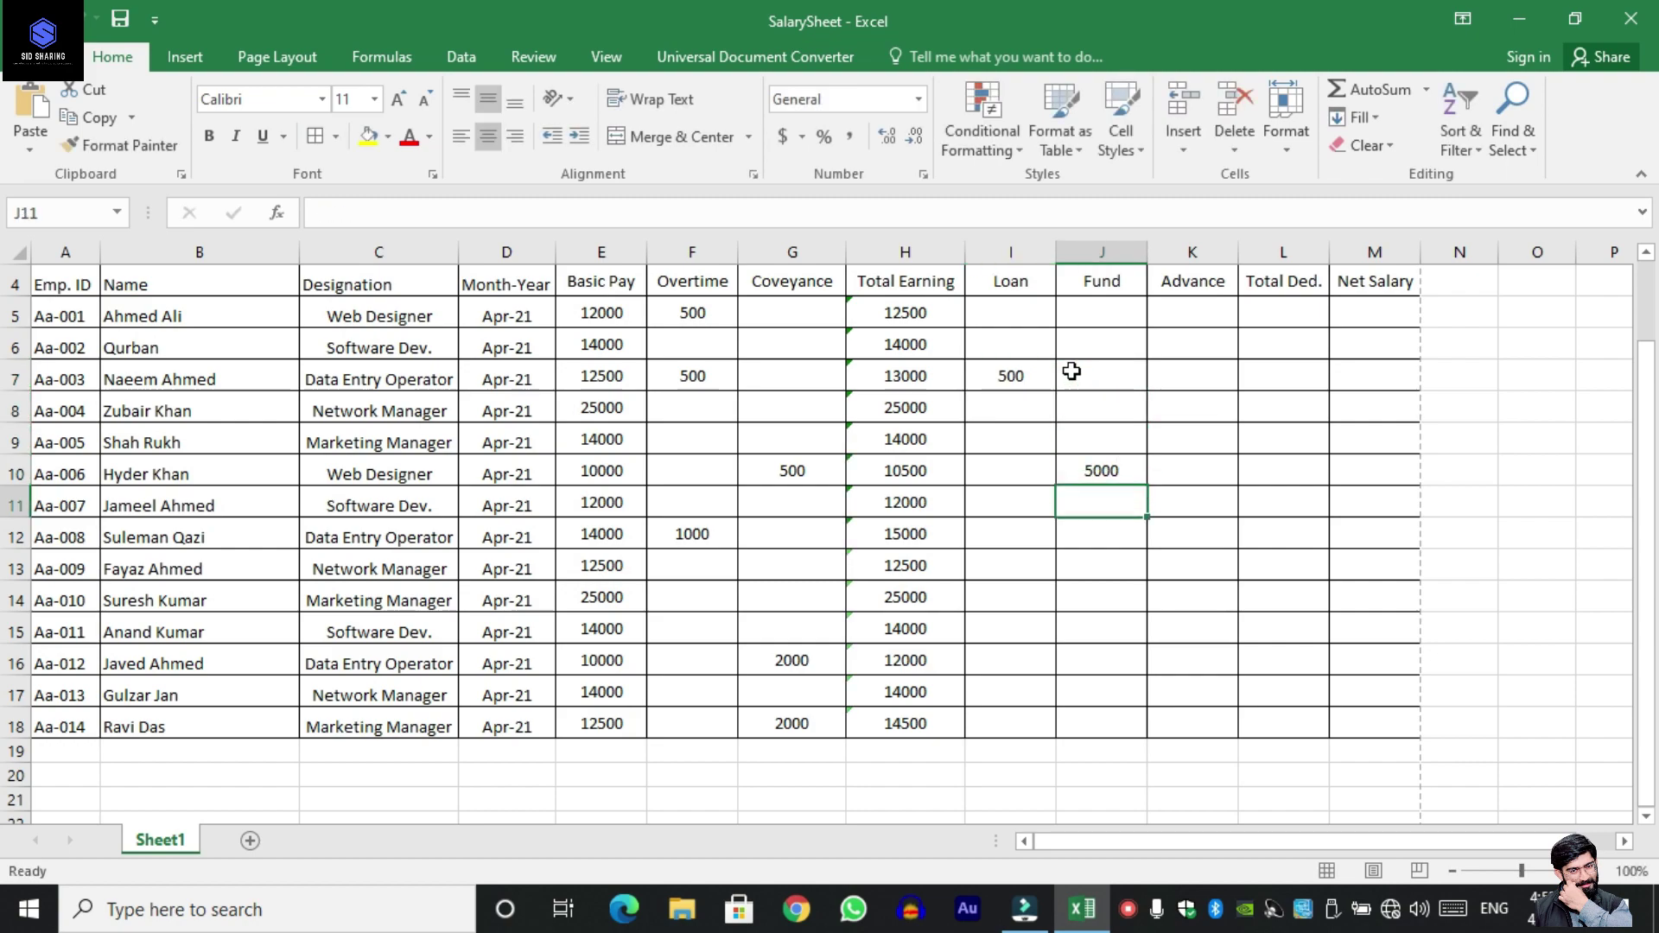
key("Up")
type("1000")
key("Return")
Enter loans of 1000 in I12 and 5000 in I15, then select the Loan–Advance headers.
key("Down")
key("Left")
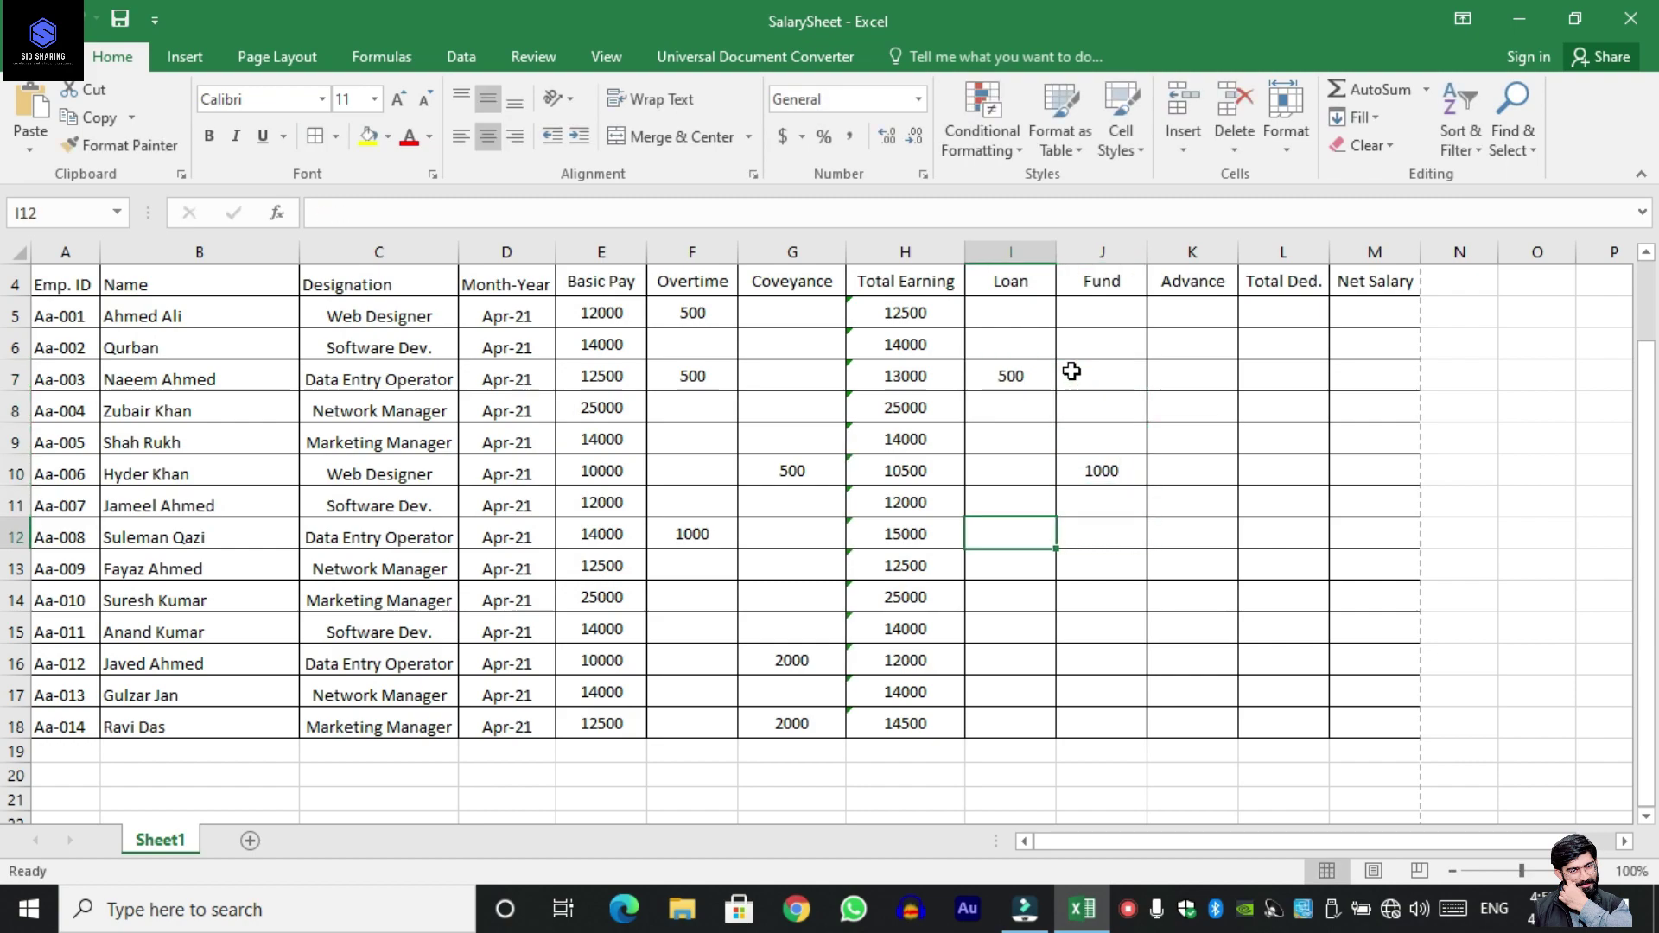
type("1000")
key("Return")
key("Down")
key("Down")
type("5")
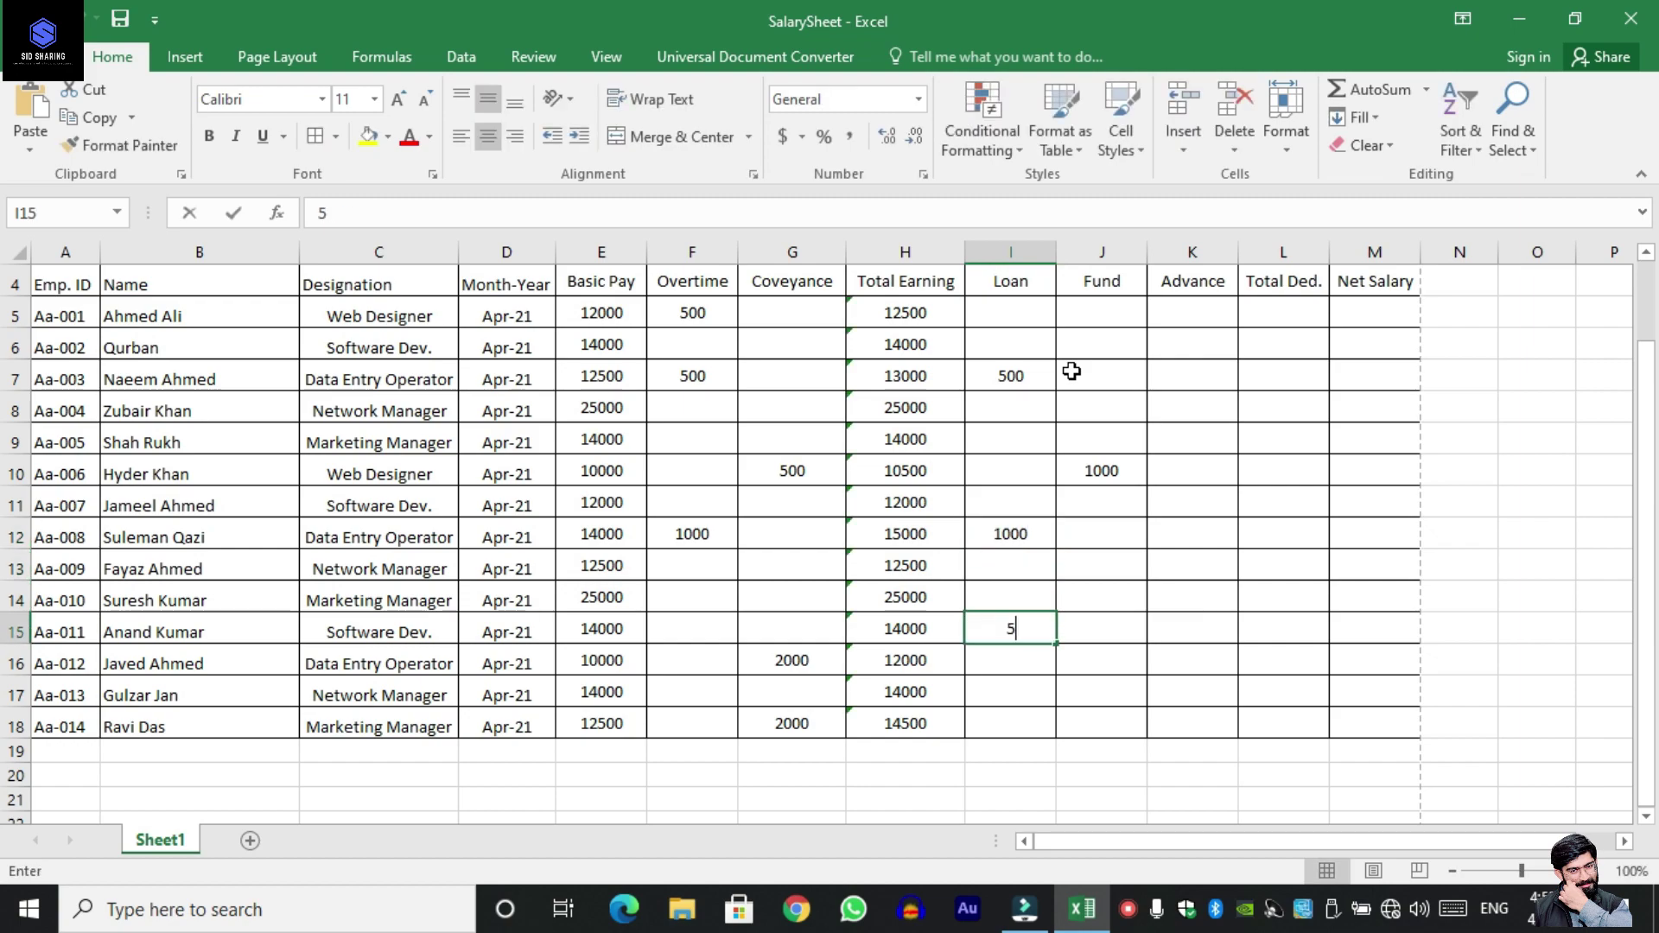
type("000")
key("Tab")
type("500")
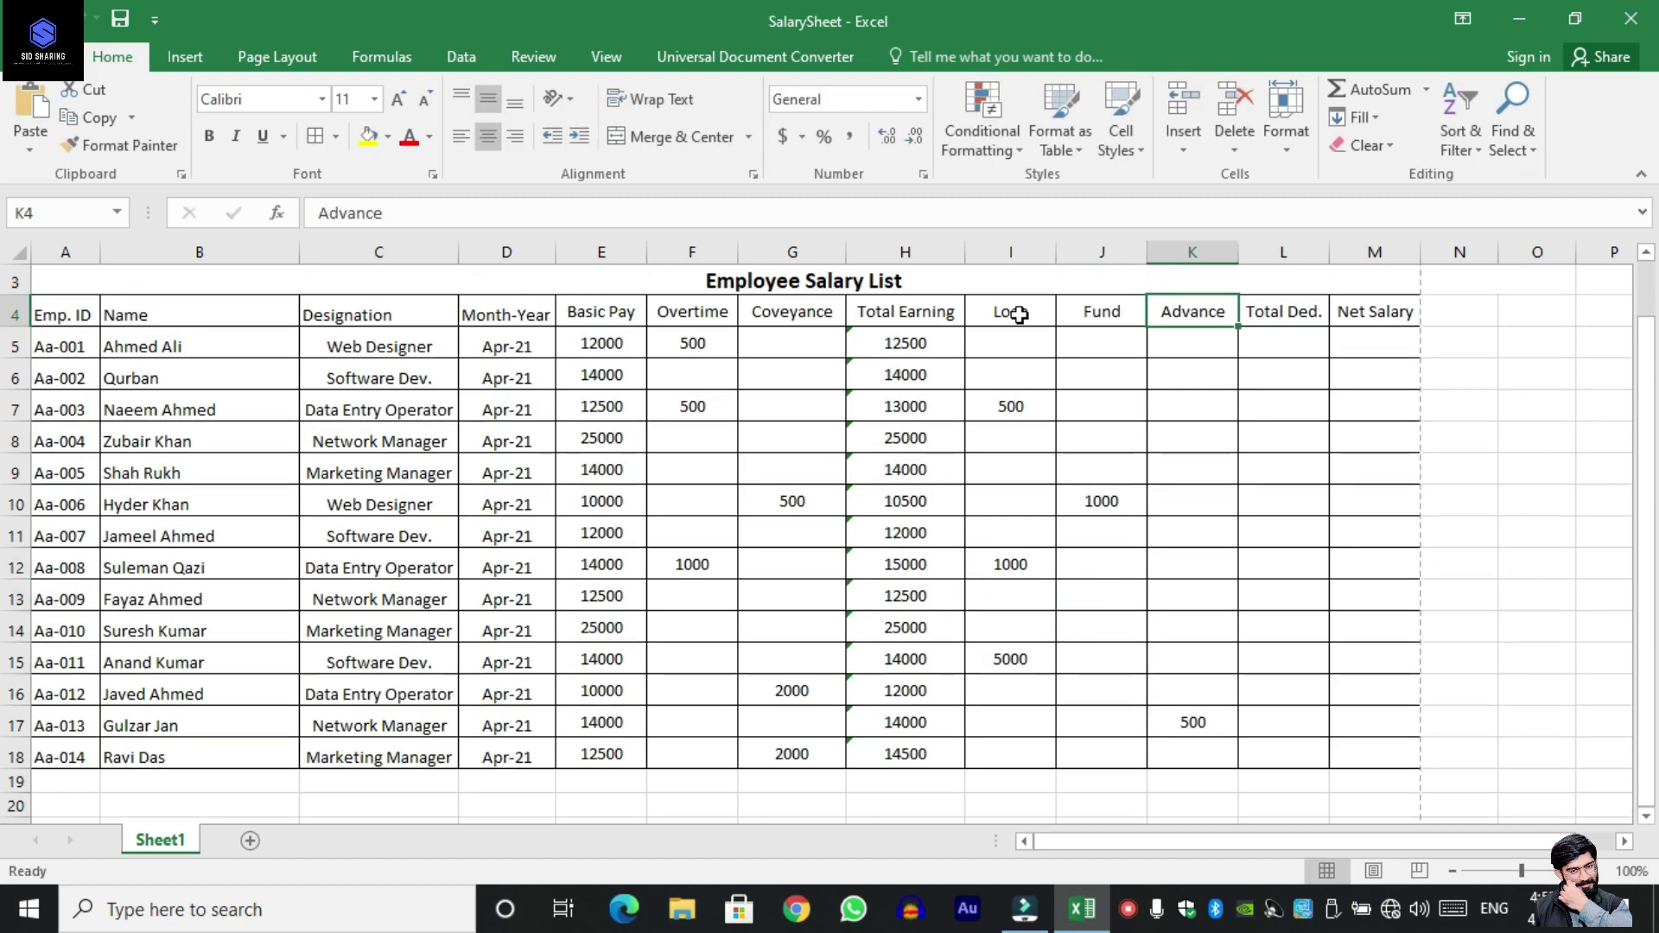
left_click_drag(1011, 311, 1218, 322)
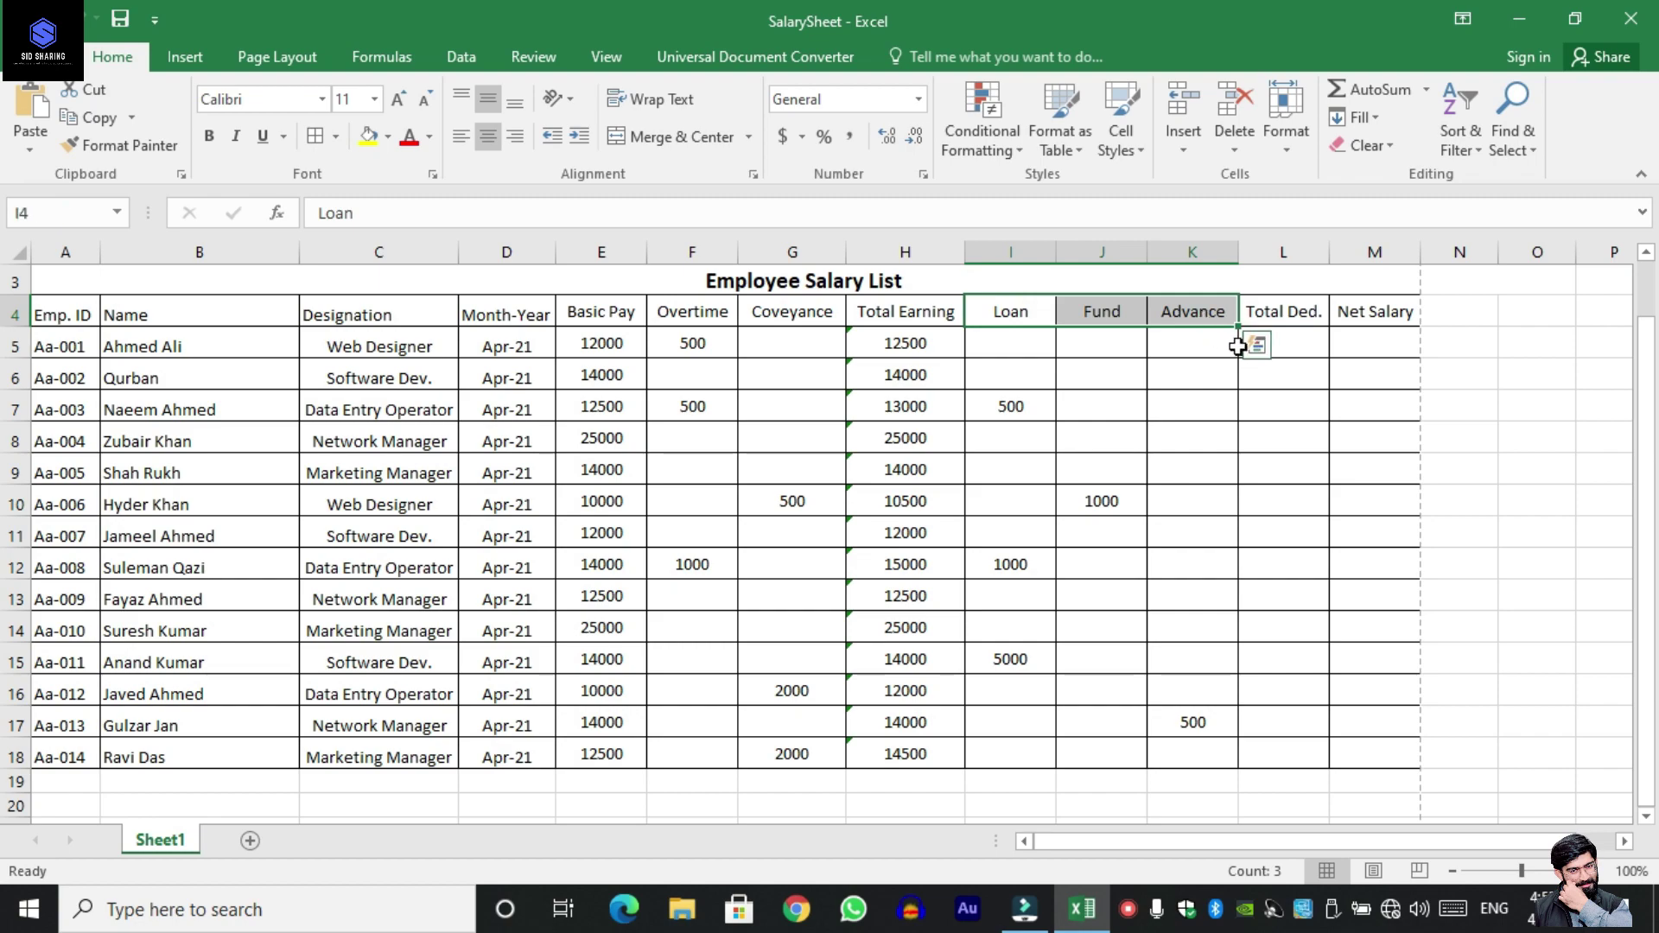
Enter =sum(I5:K5) in L5 for the first employee's Total Ded.
left_click(1291, 337)
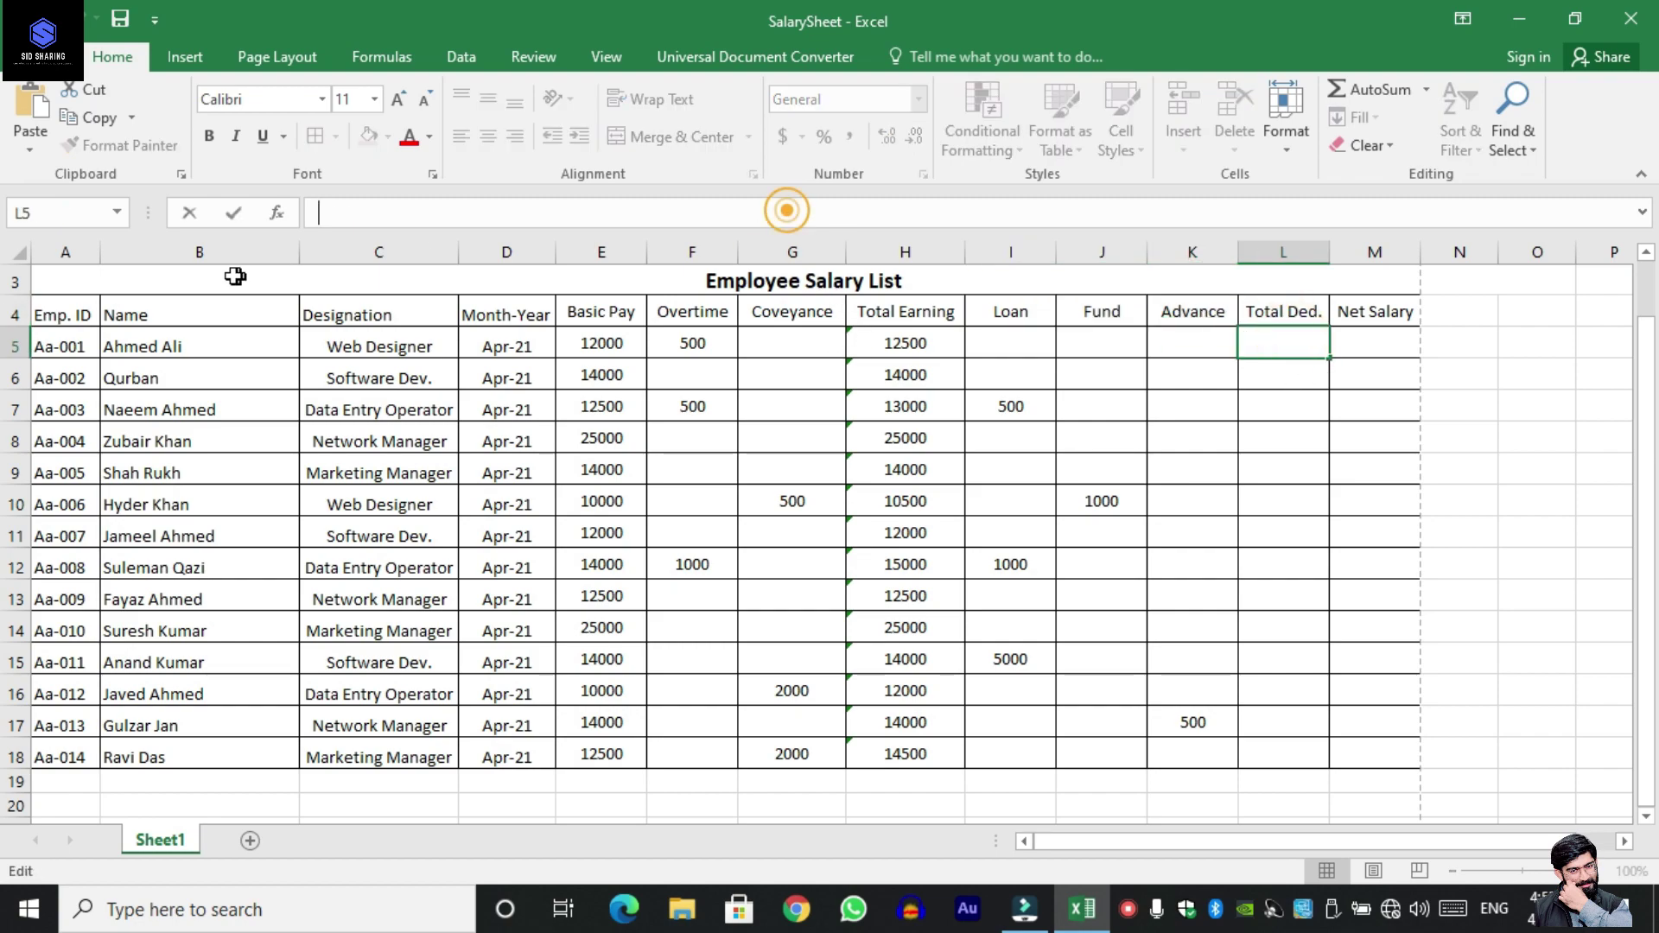
left_click(377, 215)
type("=")
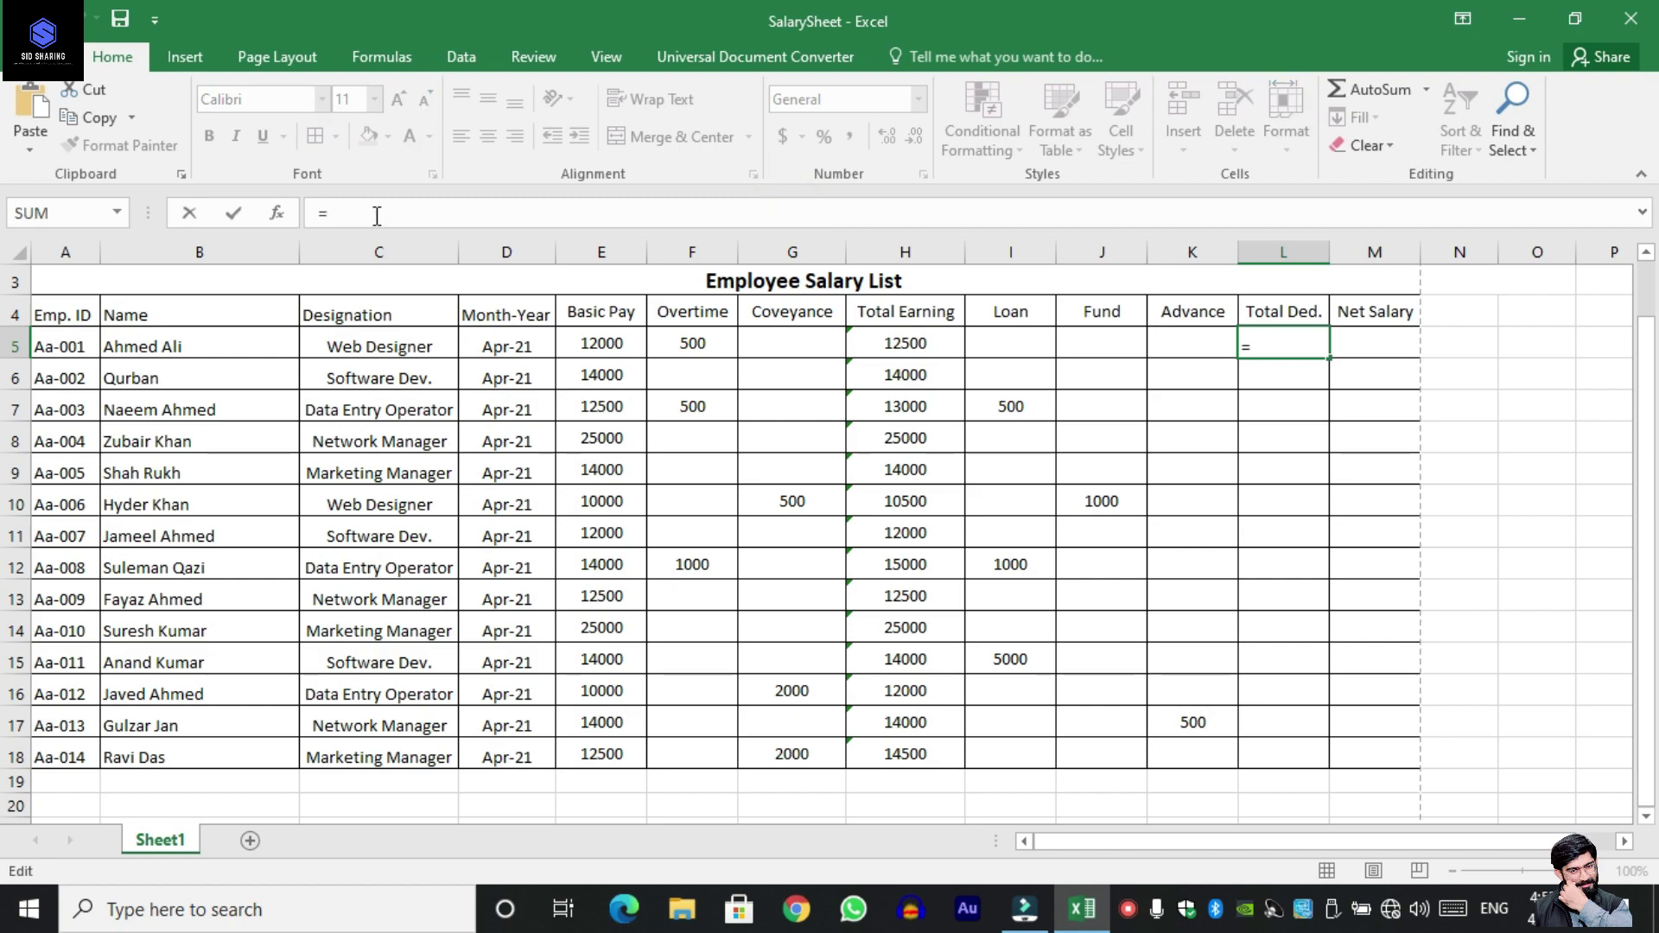
type("sum(")
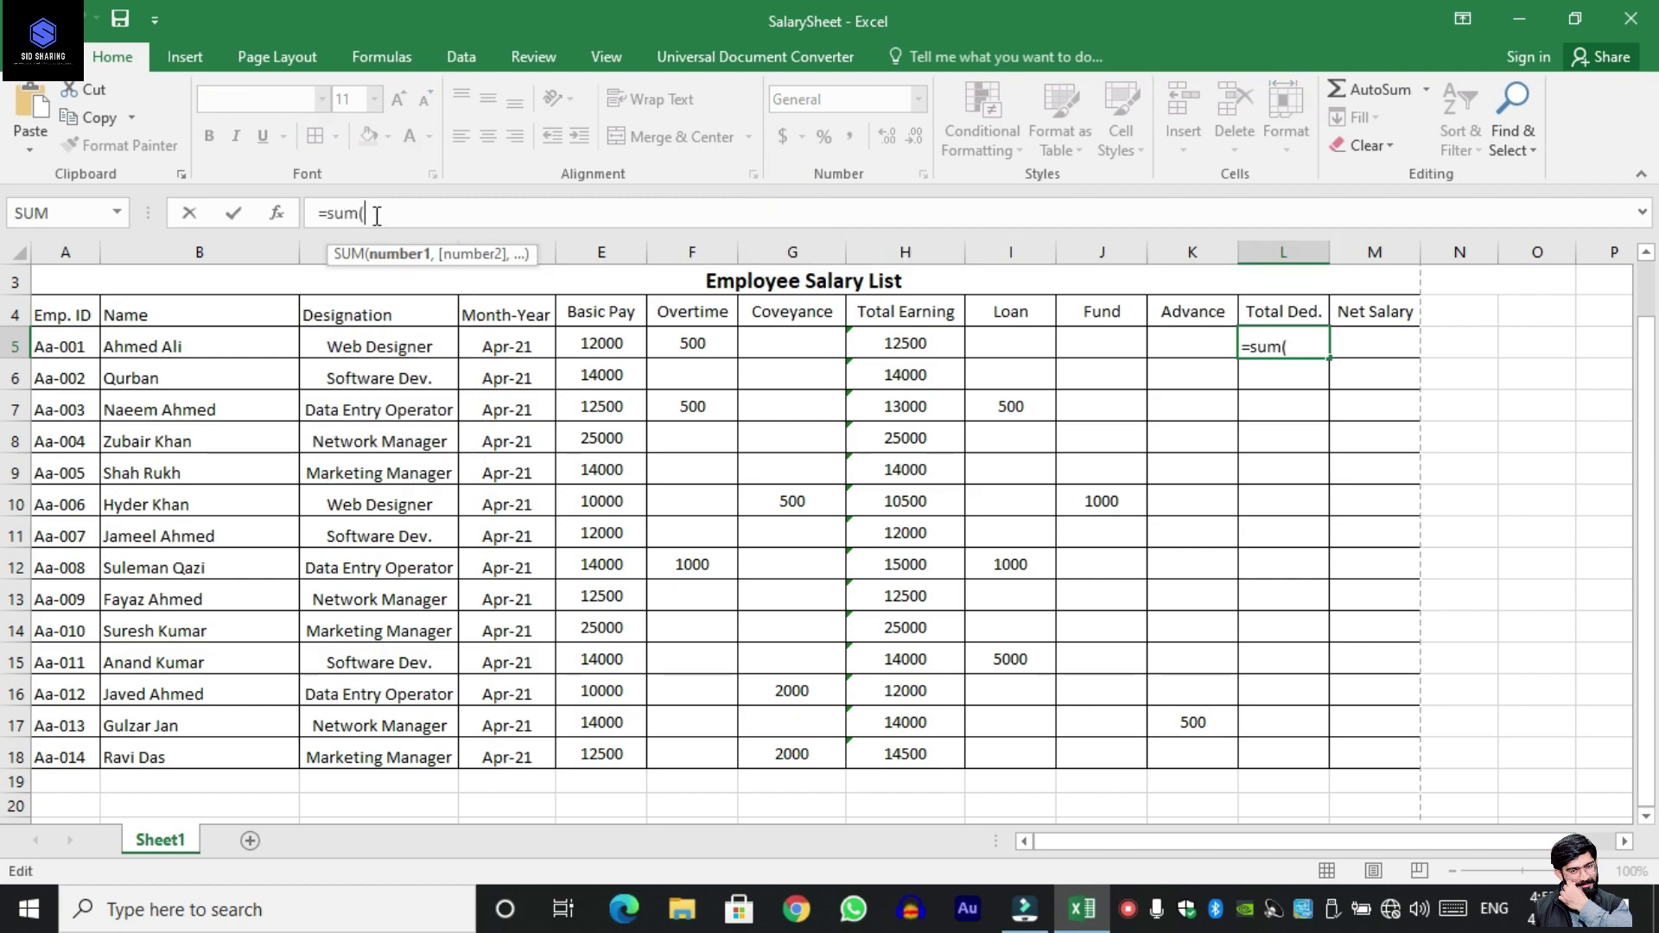
left_click_drag(1016, 341, 1170, 341)
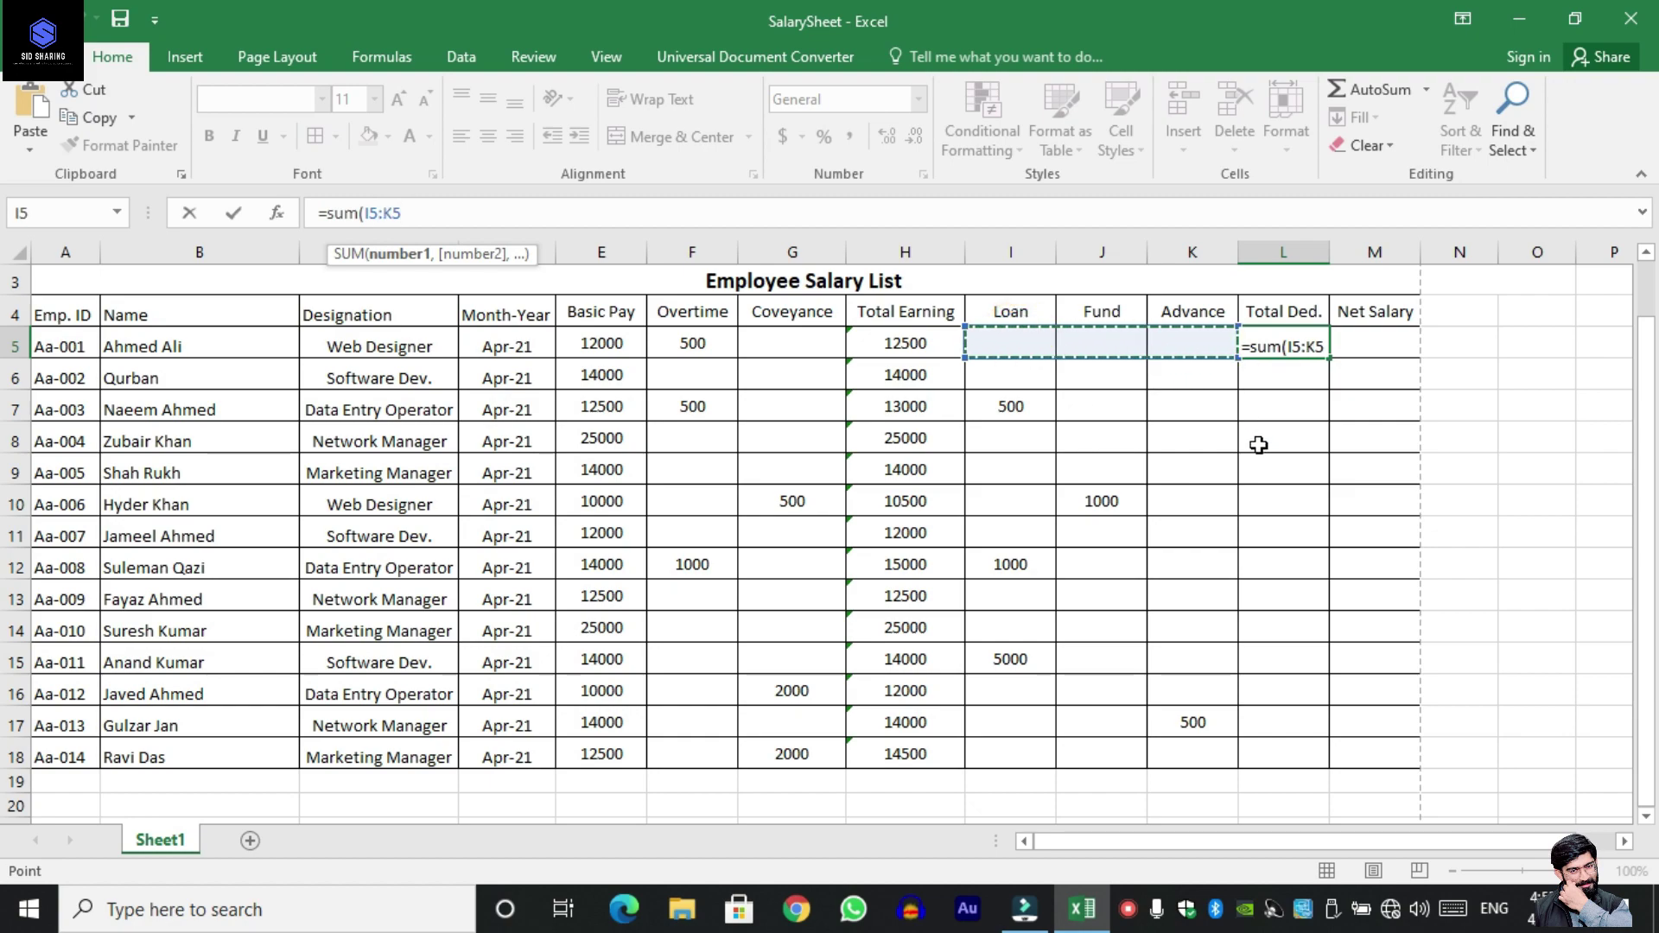
type(")")
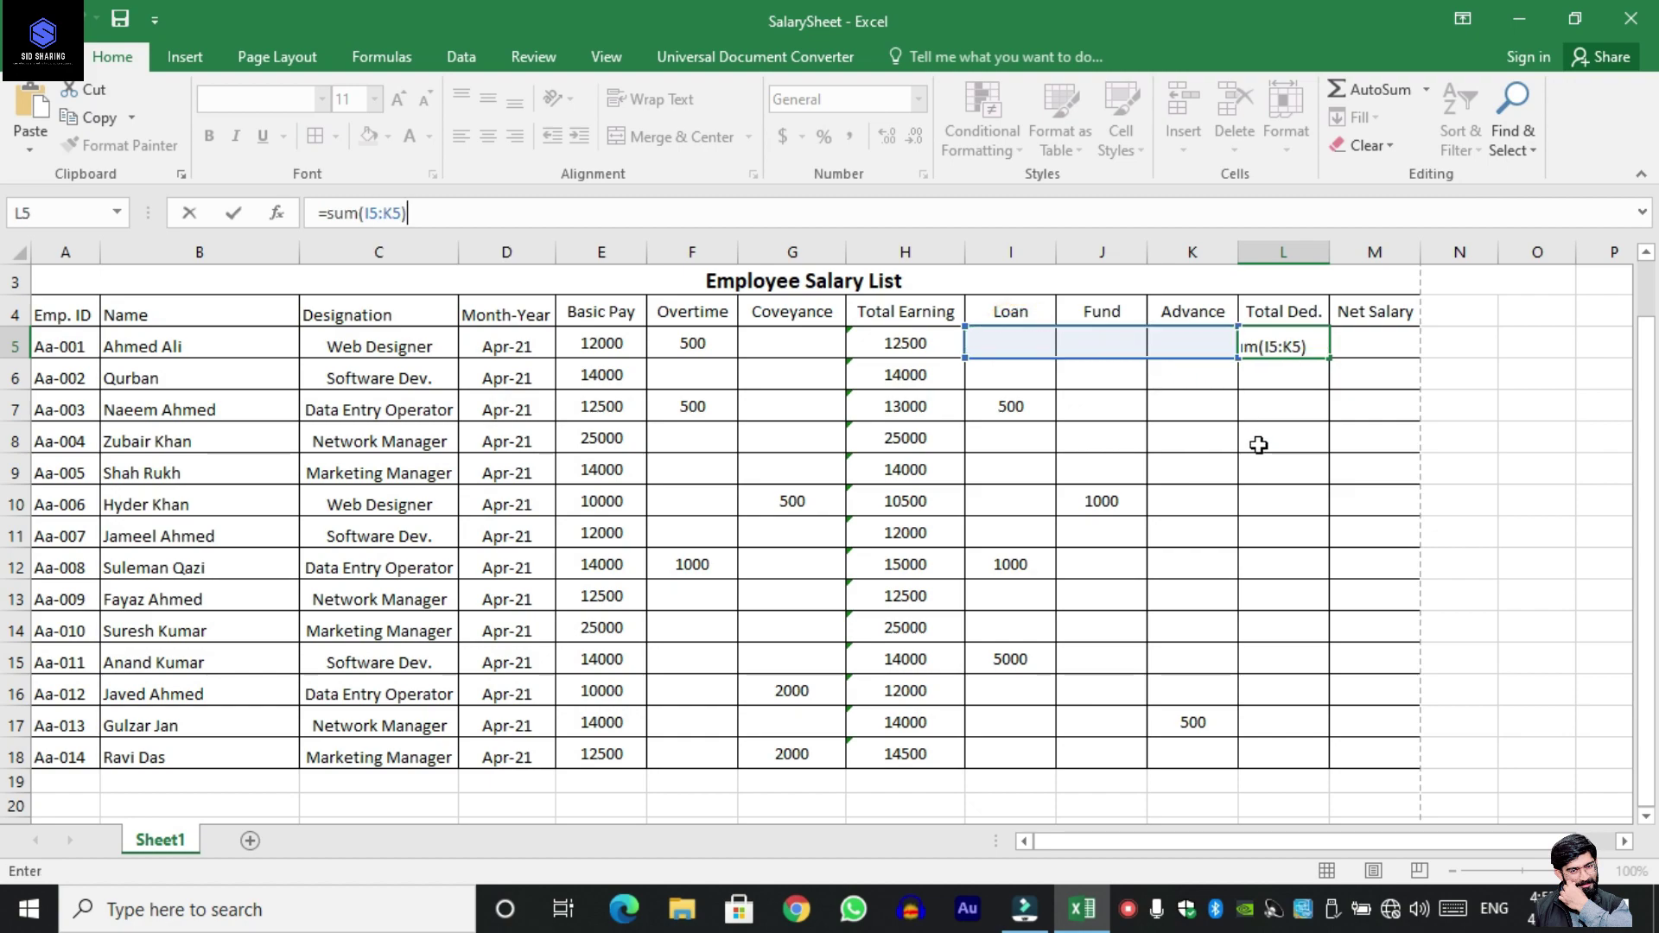
key("Return")
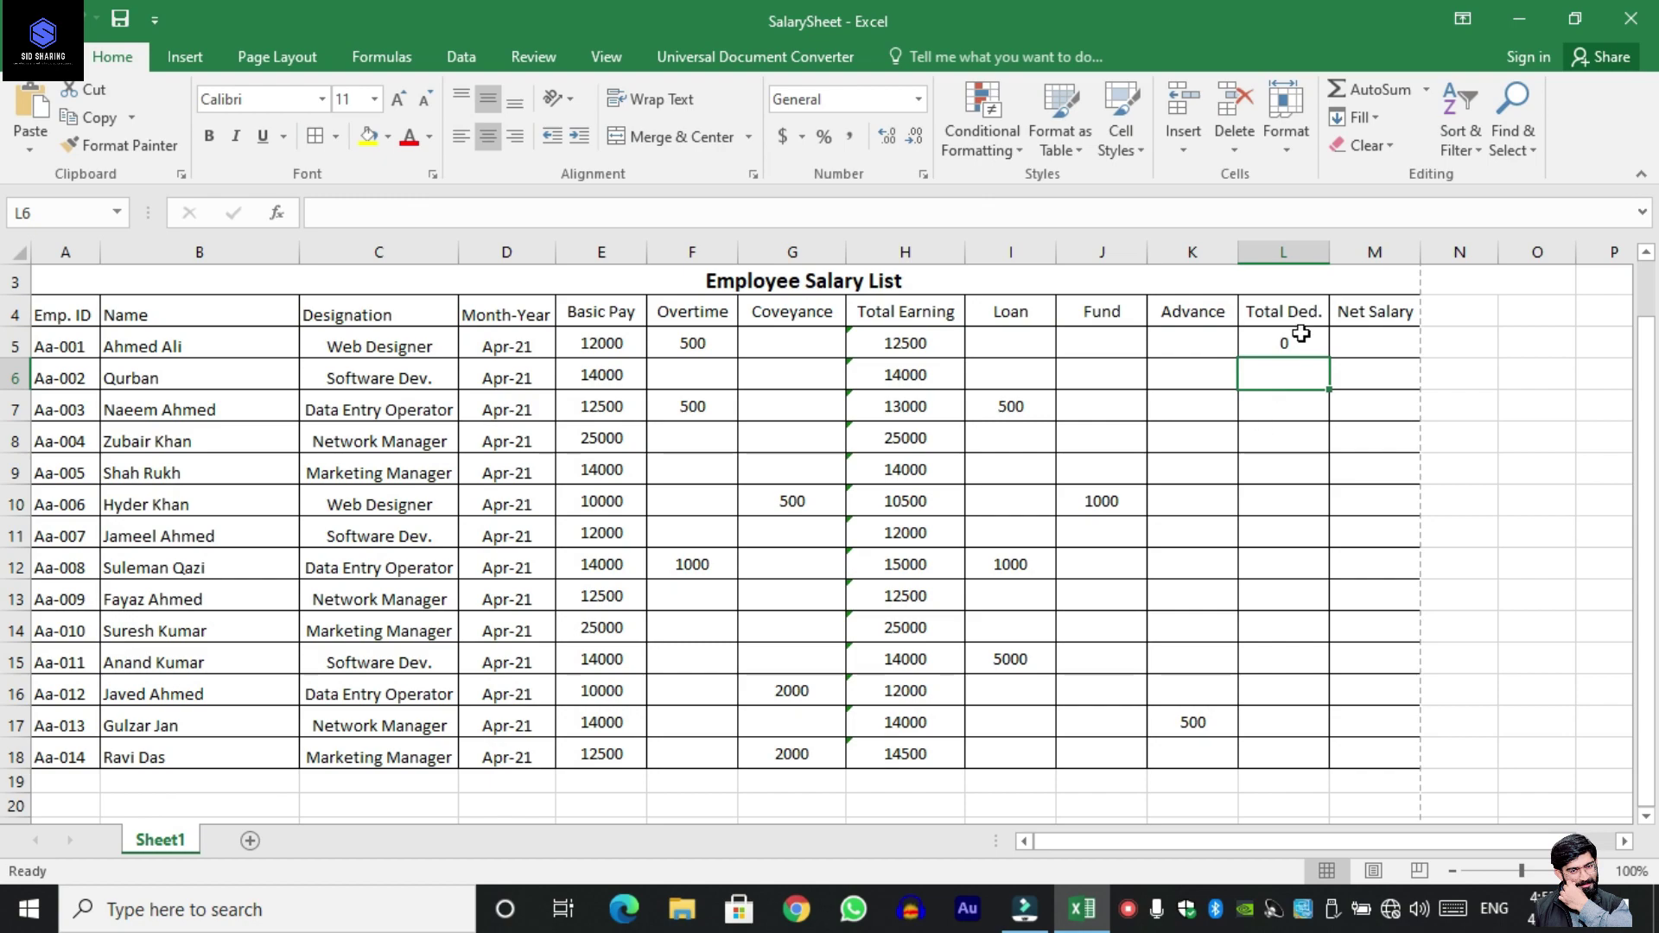
Fill the Total Ded. formula down to L18 and compare it against the Total Earning results.
left_click(1303, 342)
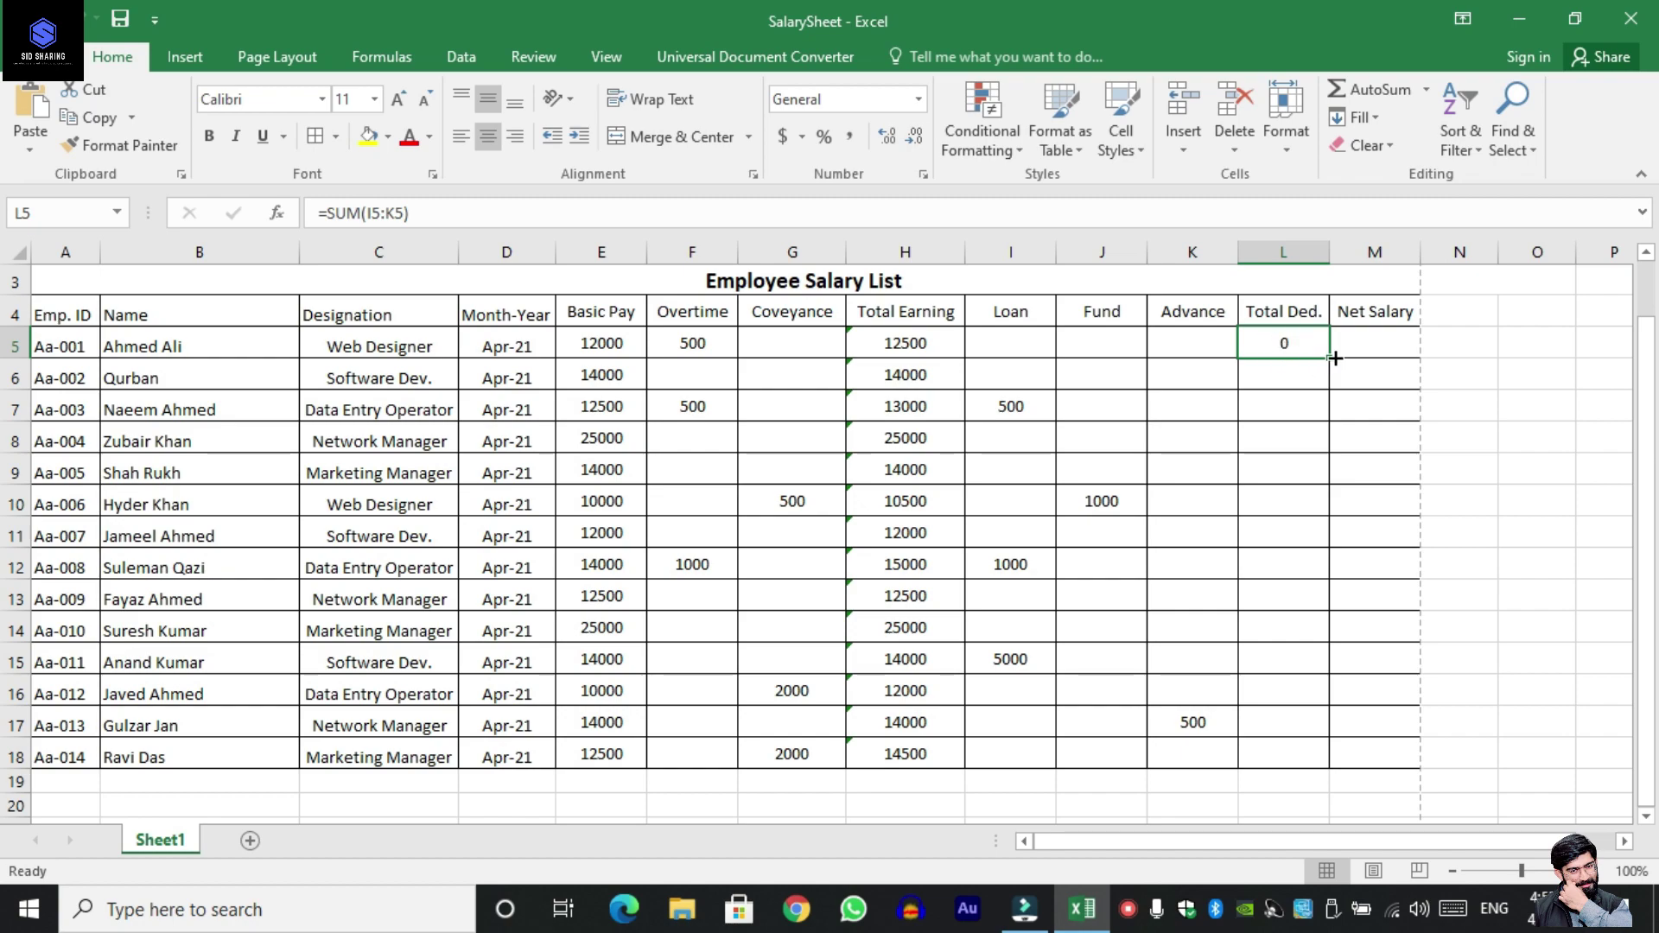
left_click_drag(1334, 358, 1268, 767)
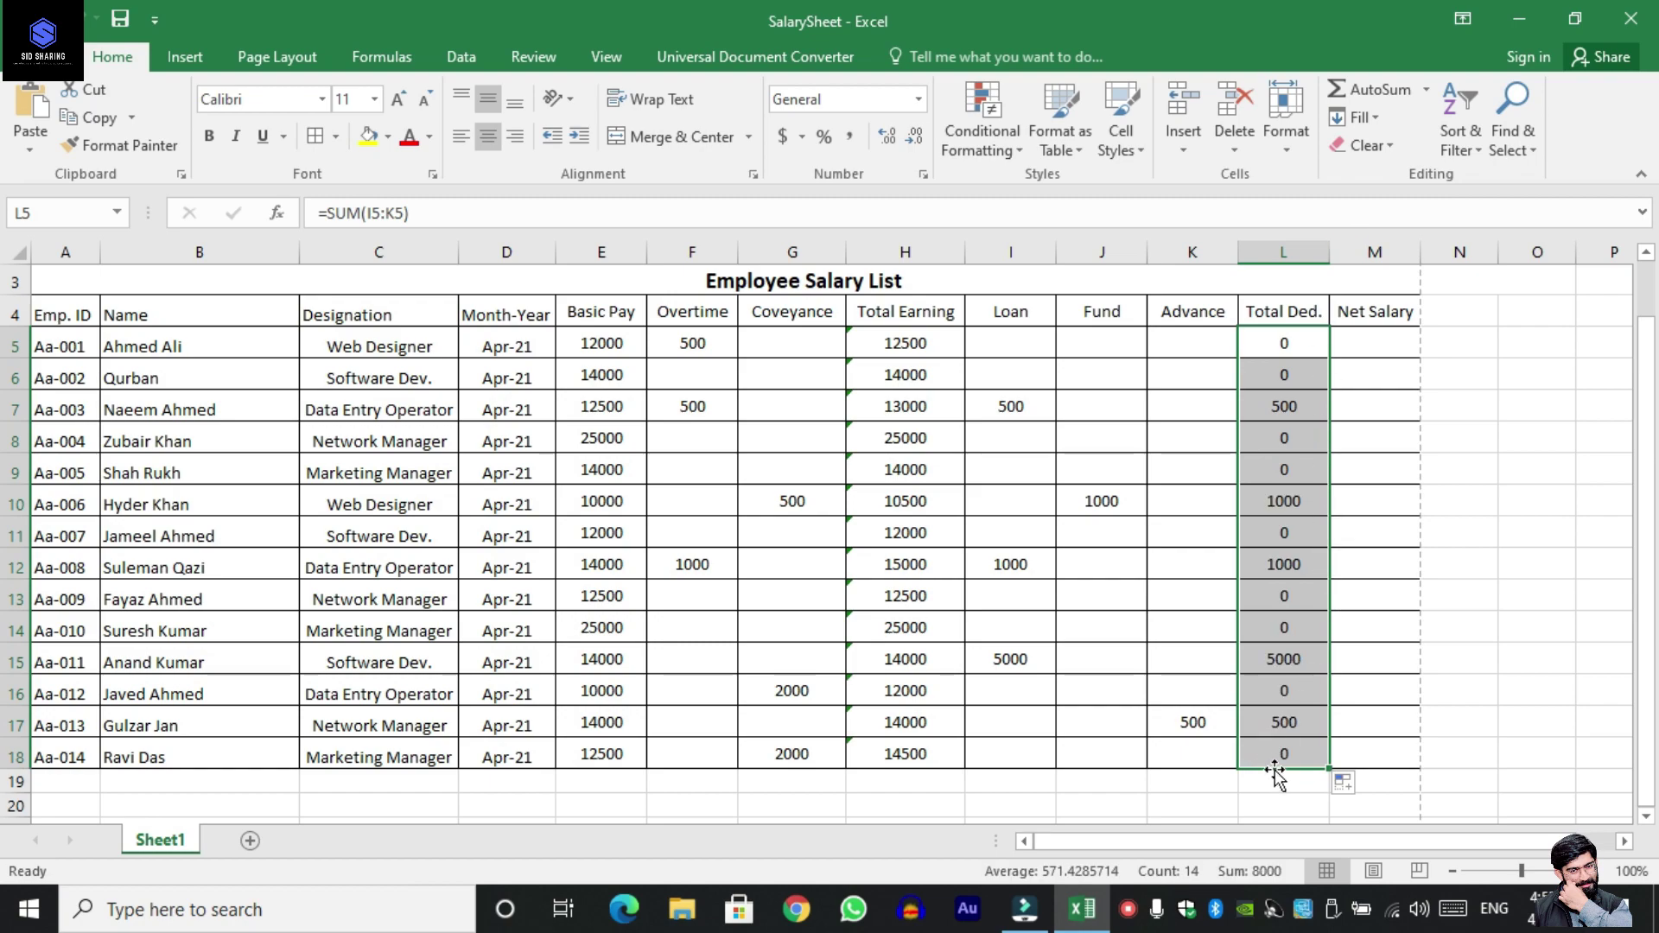
left_click_drag(901, 341, 877, 733)
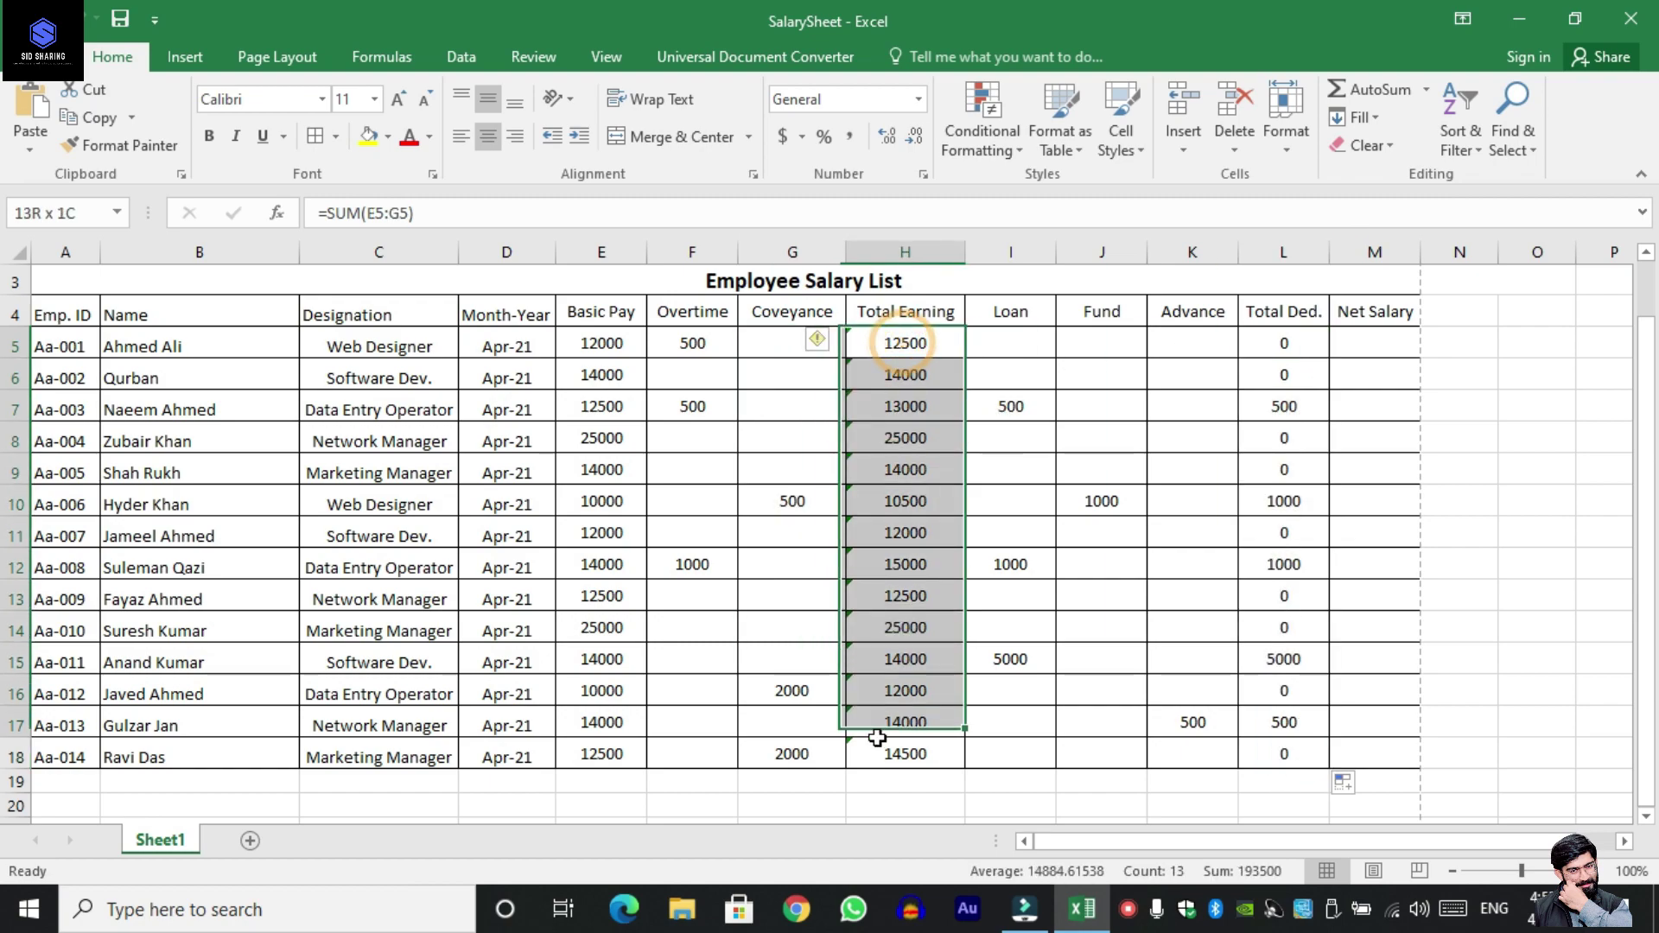
left_click_drag(1282, 343, 1264, 757)
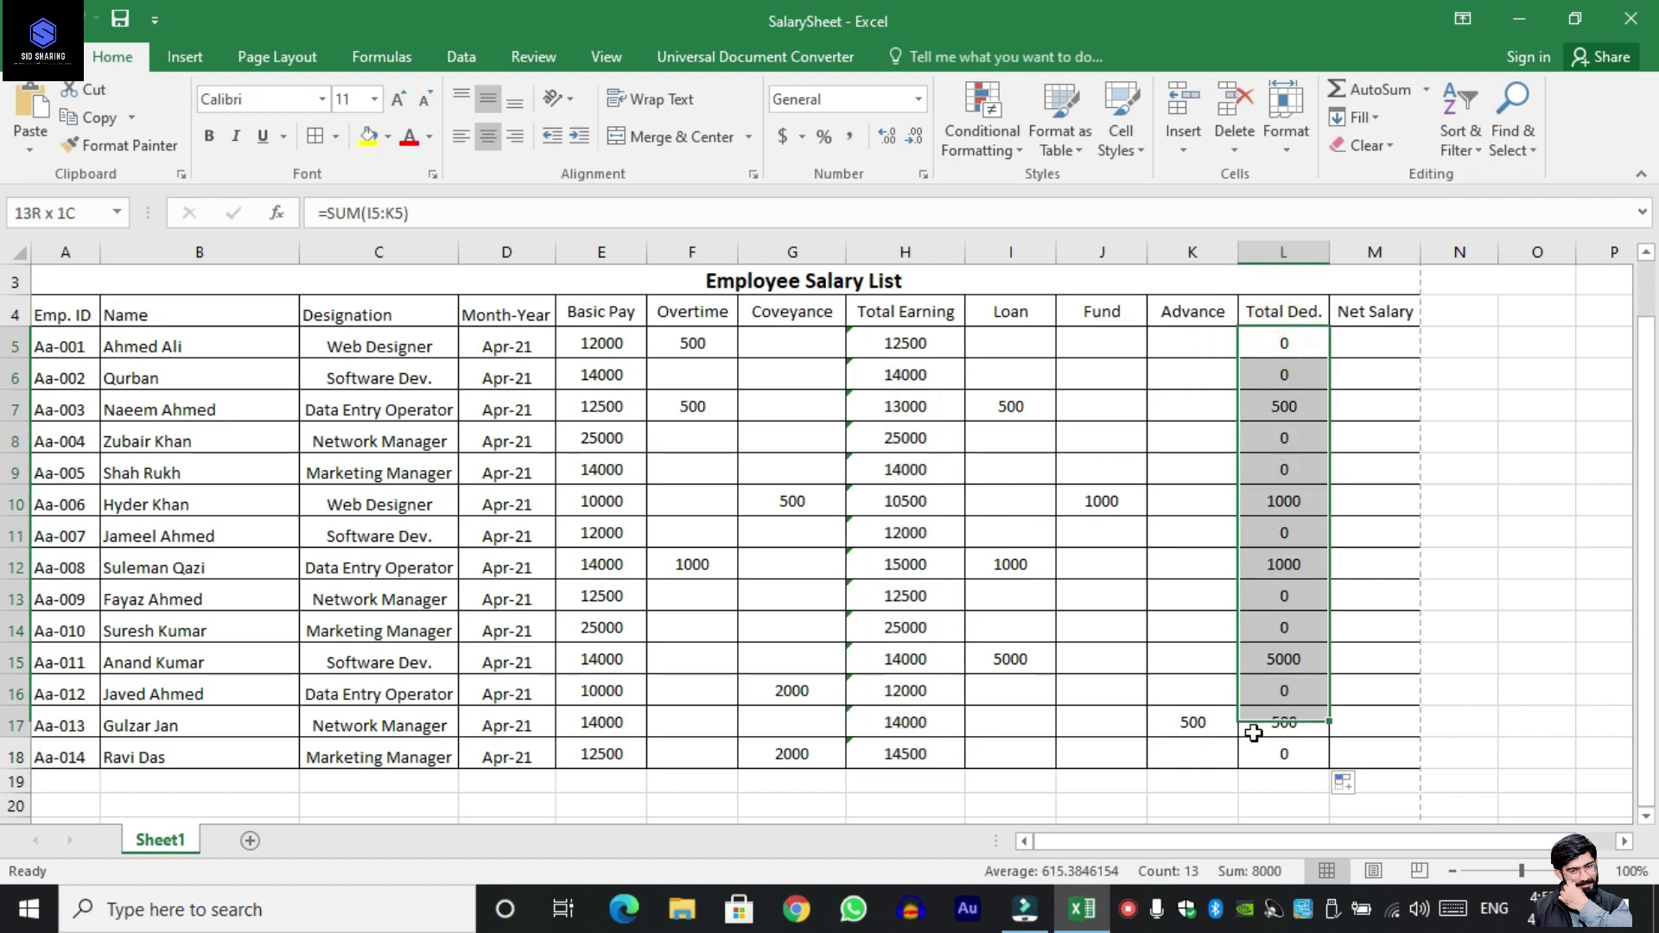
left_click(1369, 344)
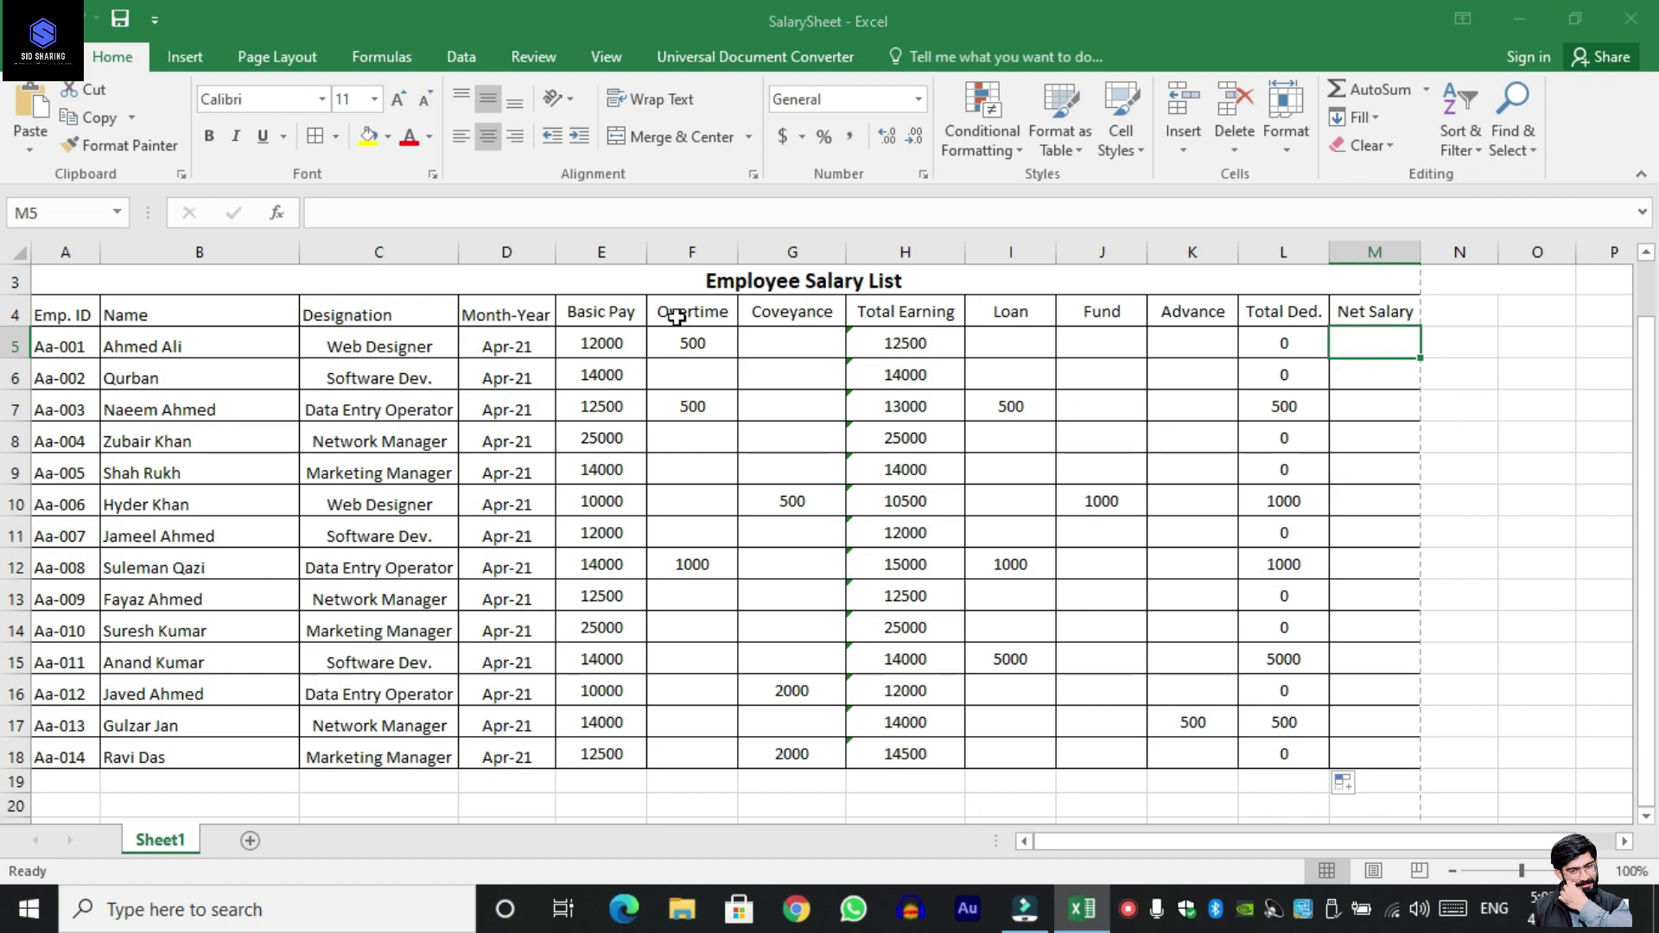
Enter =H5-L5 in M5 for the first employee's Net Salary.
left_click(375, 206)
type("=")
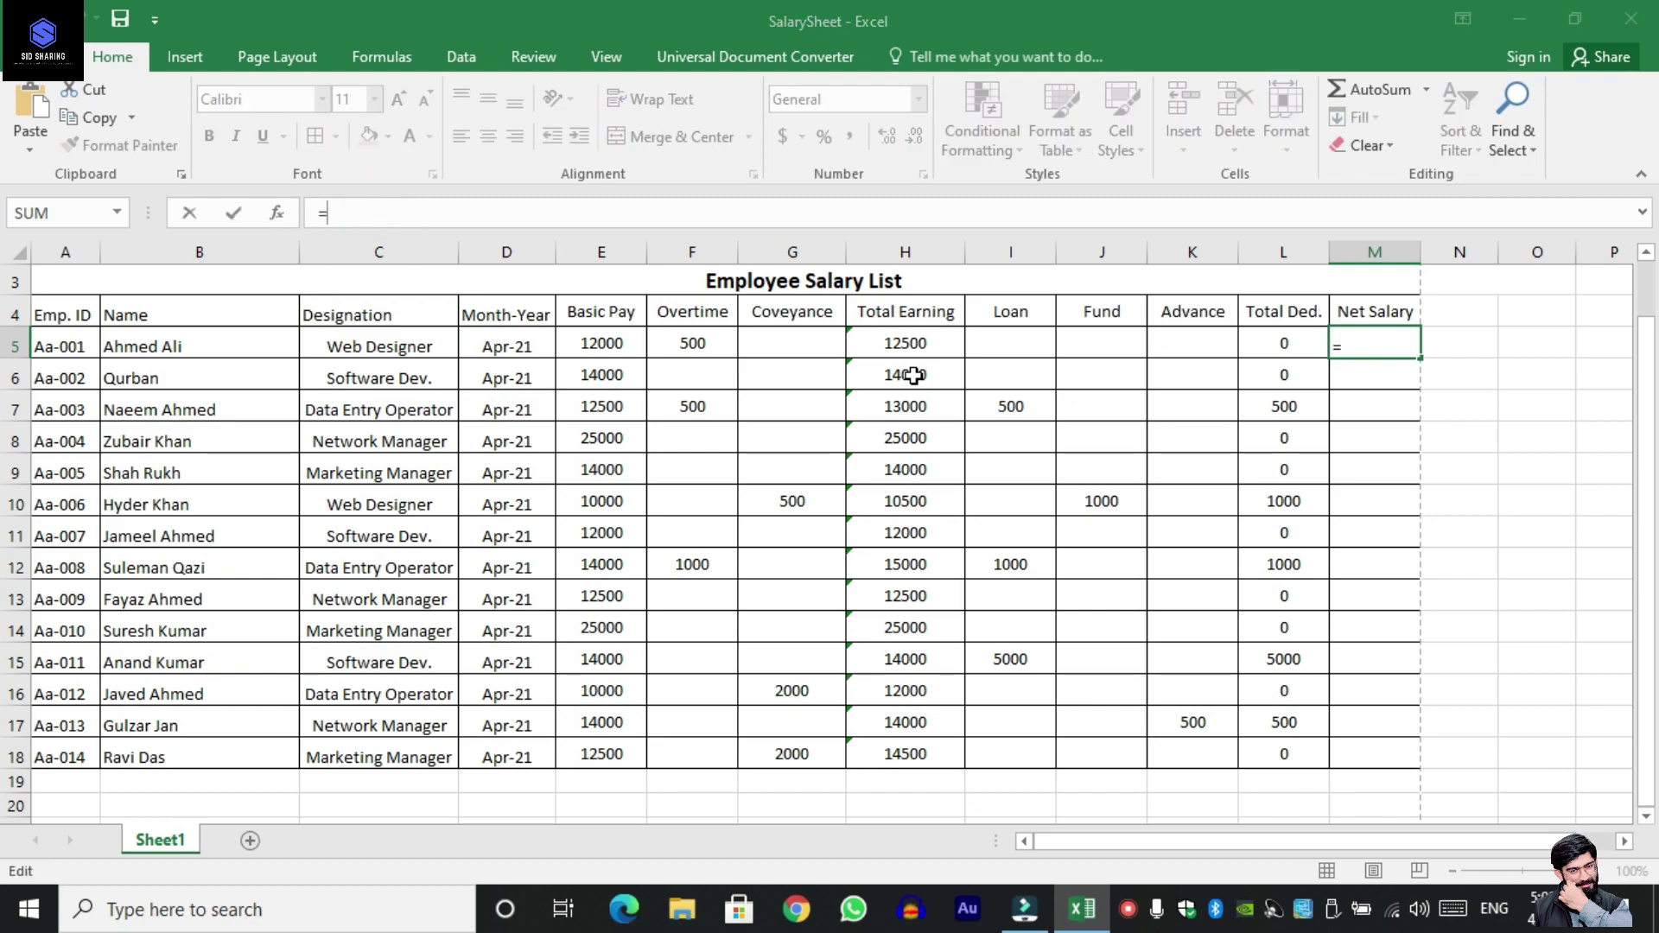
left_click(913, 348)
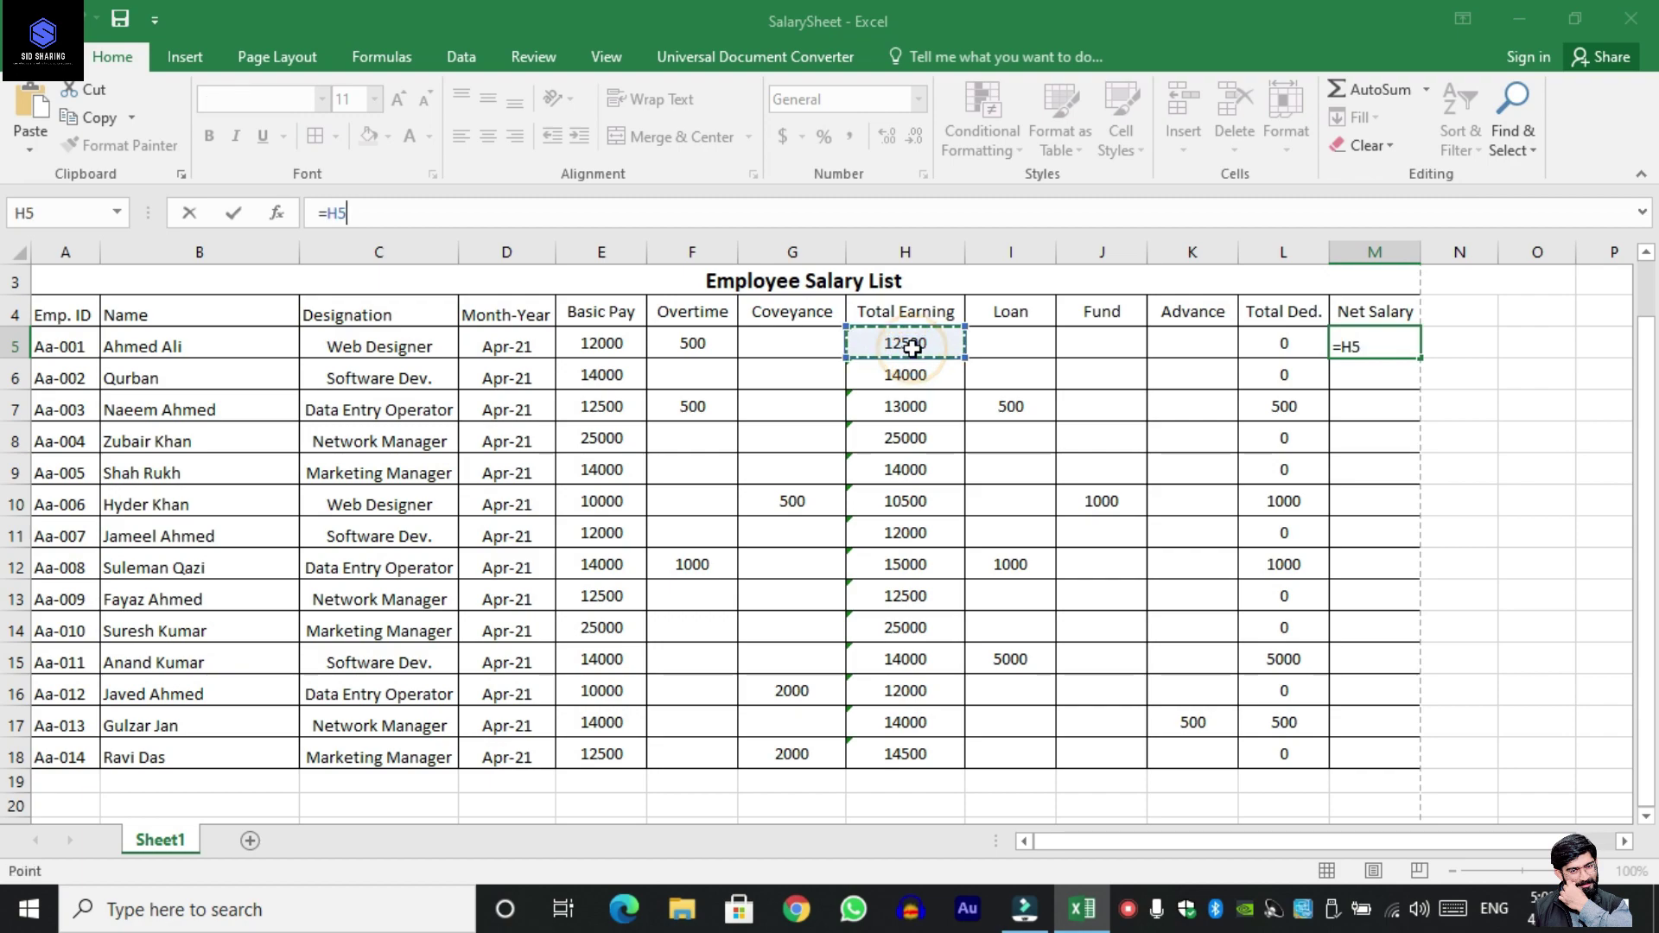
type("-")
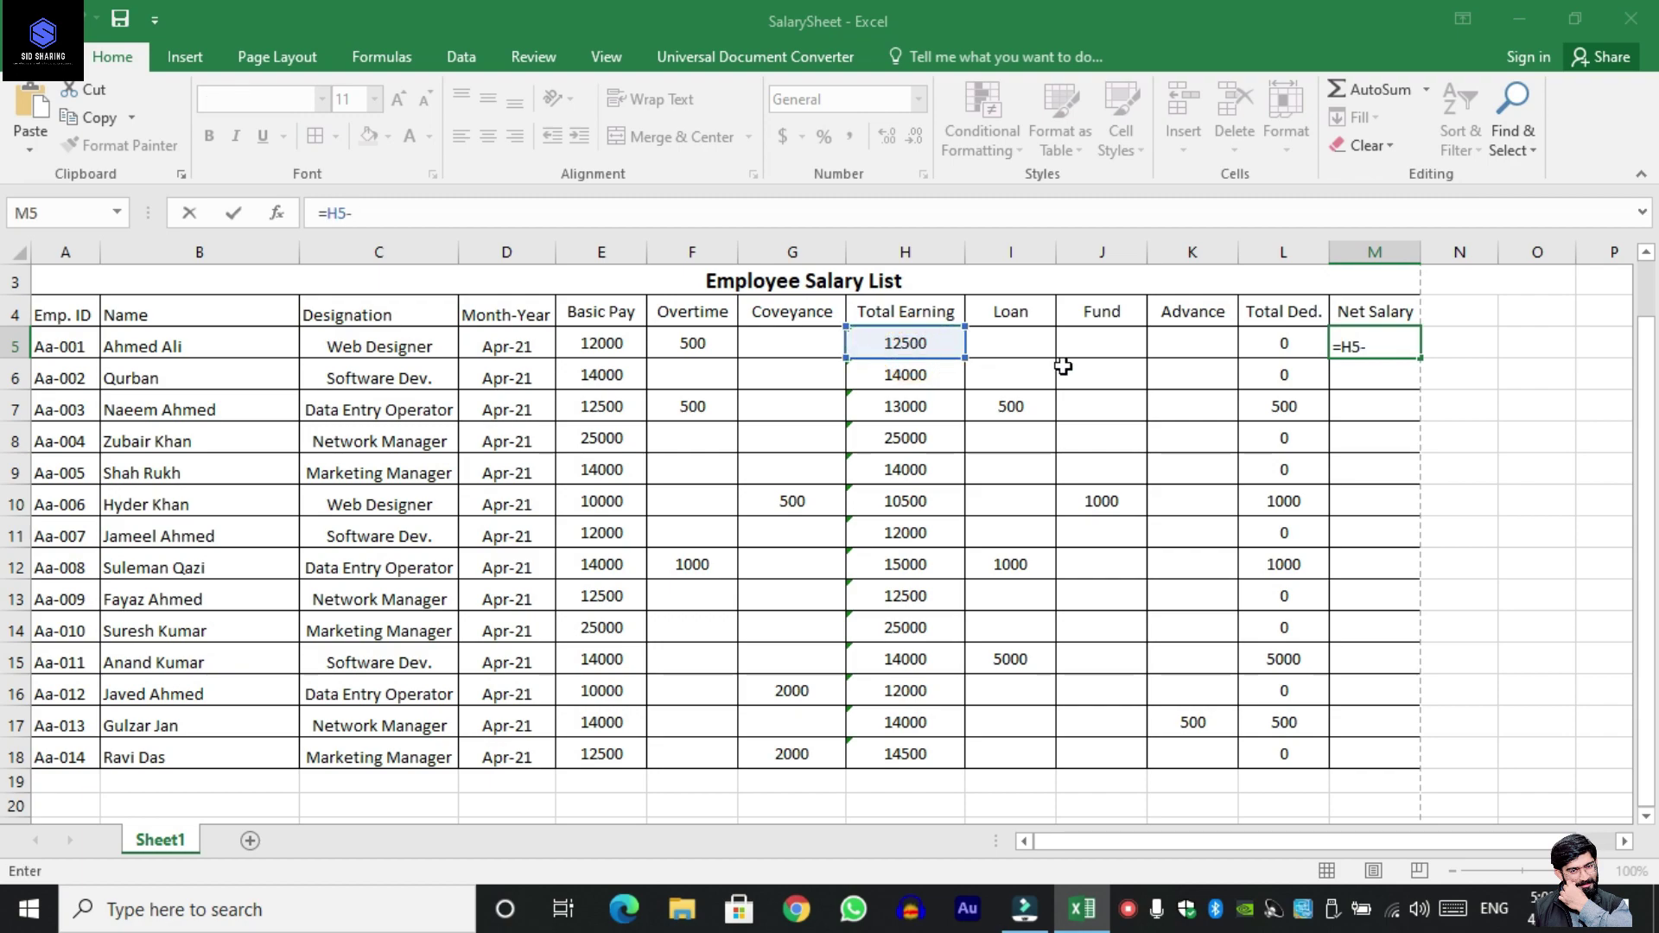
left_click(1279, 348)
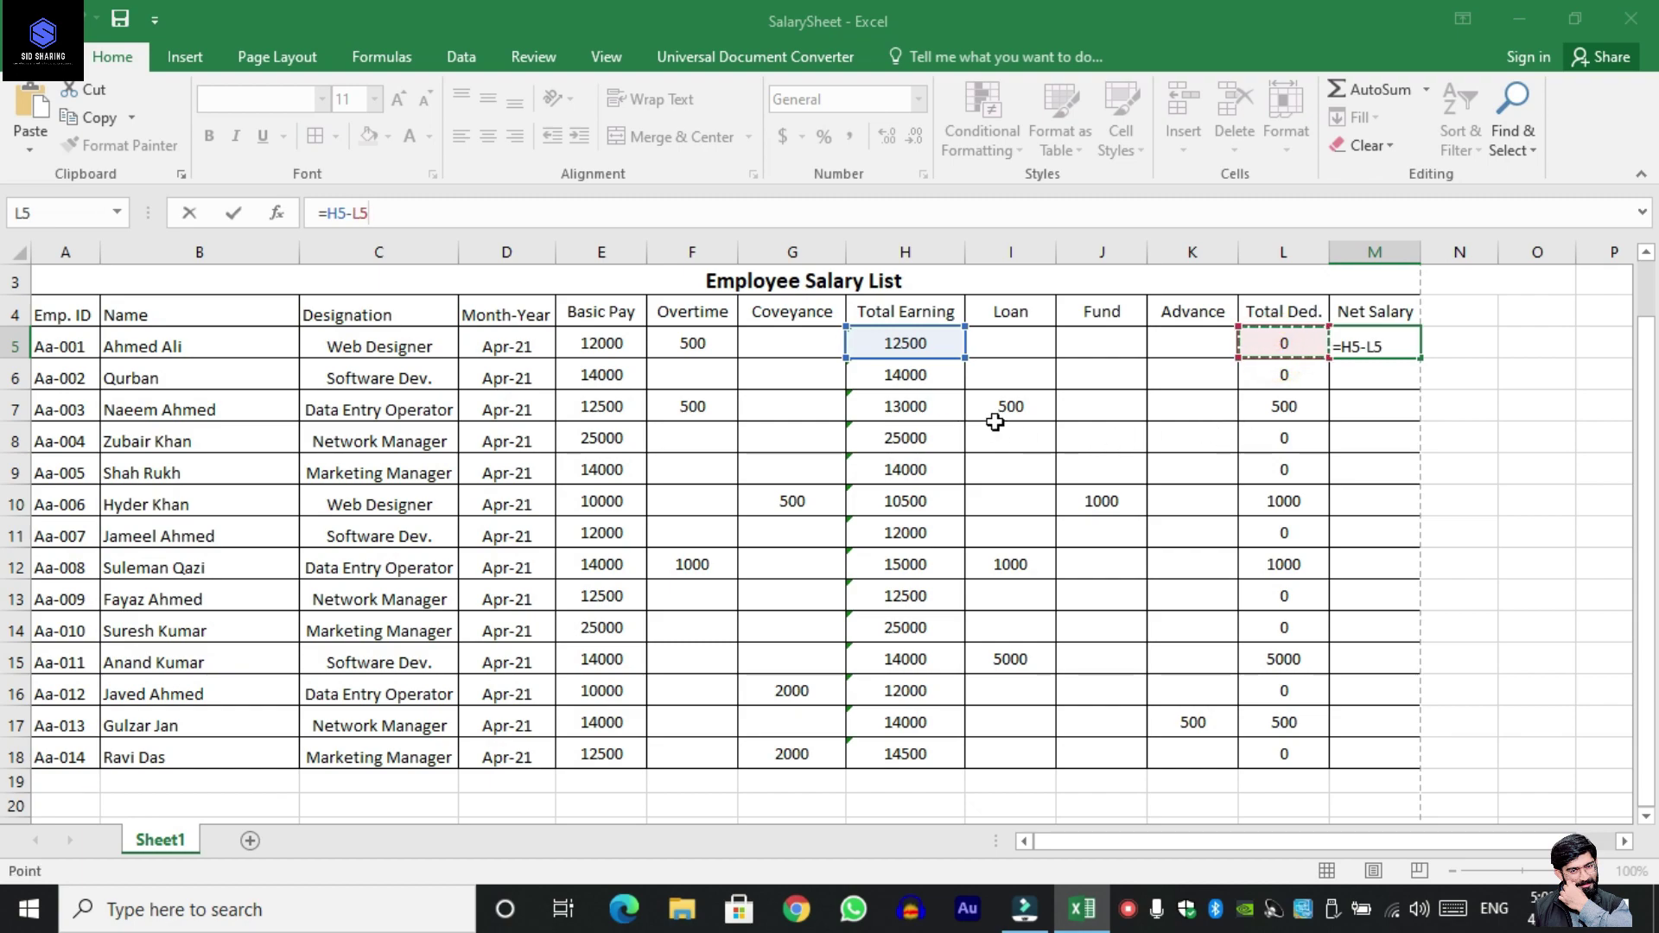
key("Return")
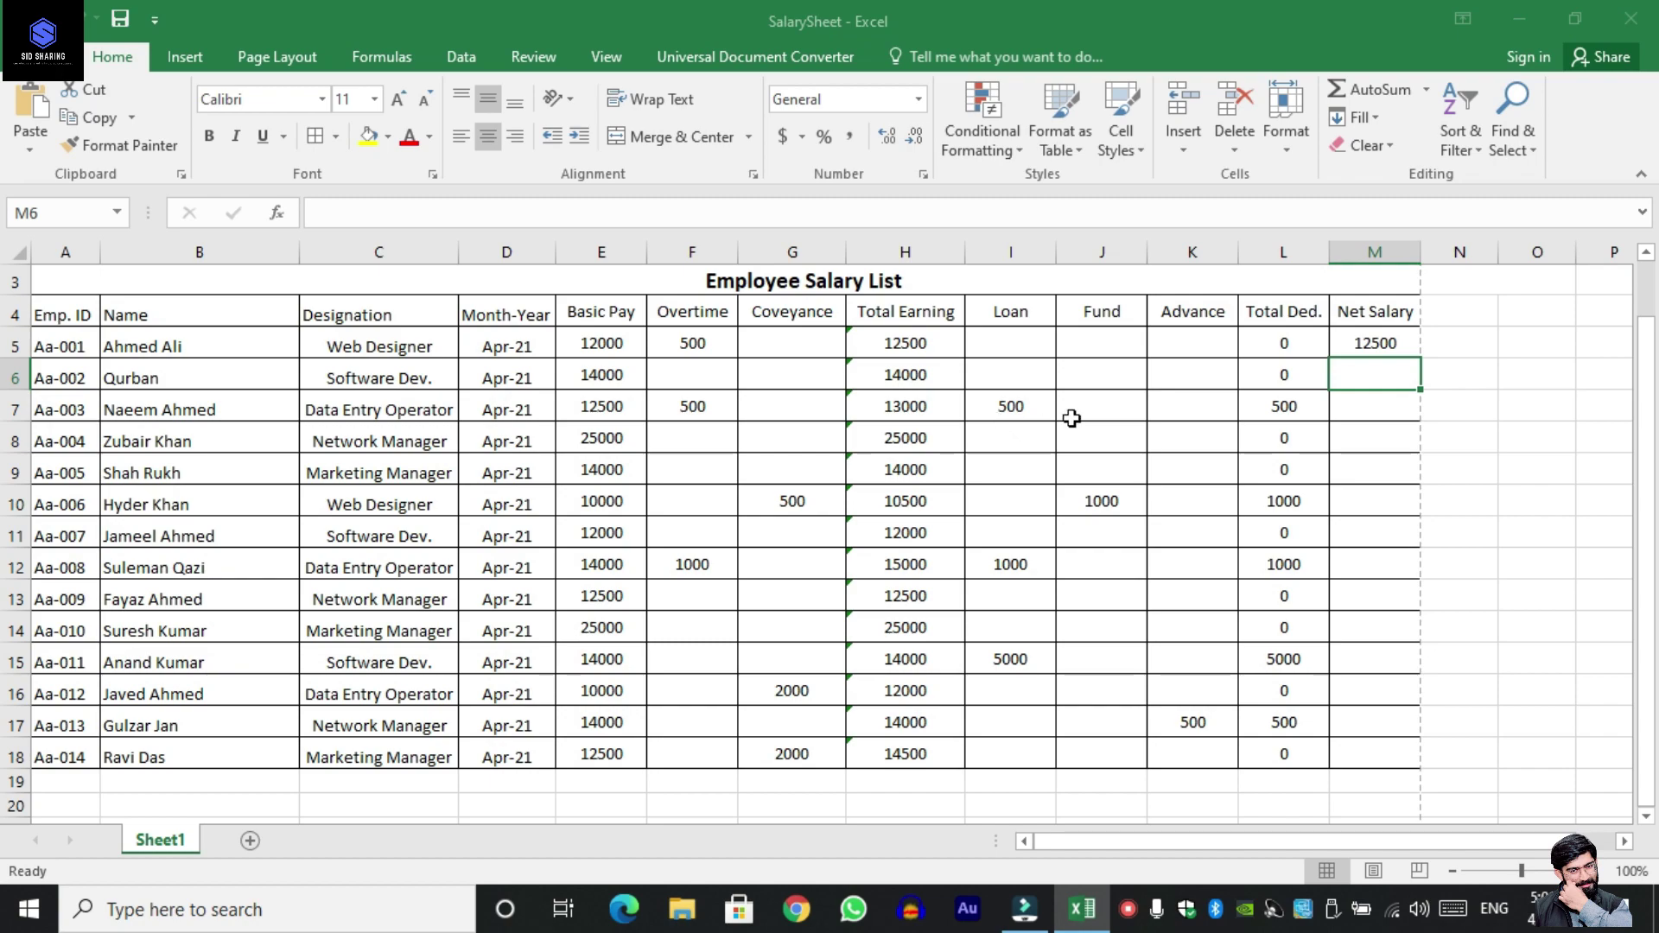
Fill the Net Salary formula down to M18 and spot-check row 7's formulas.
left_click(1404, 346)
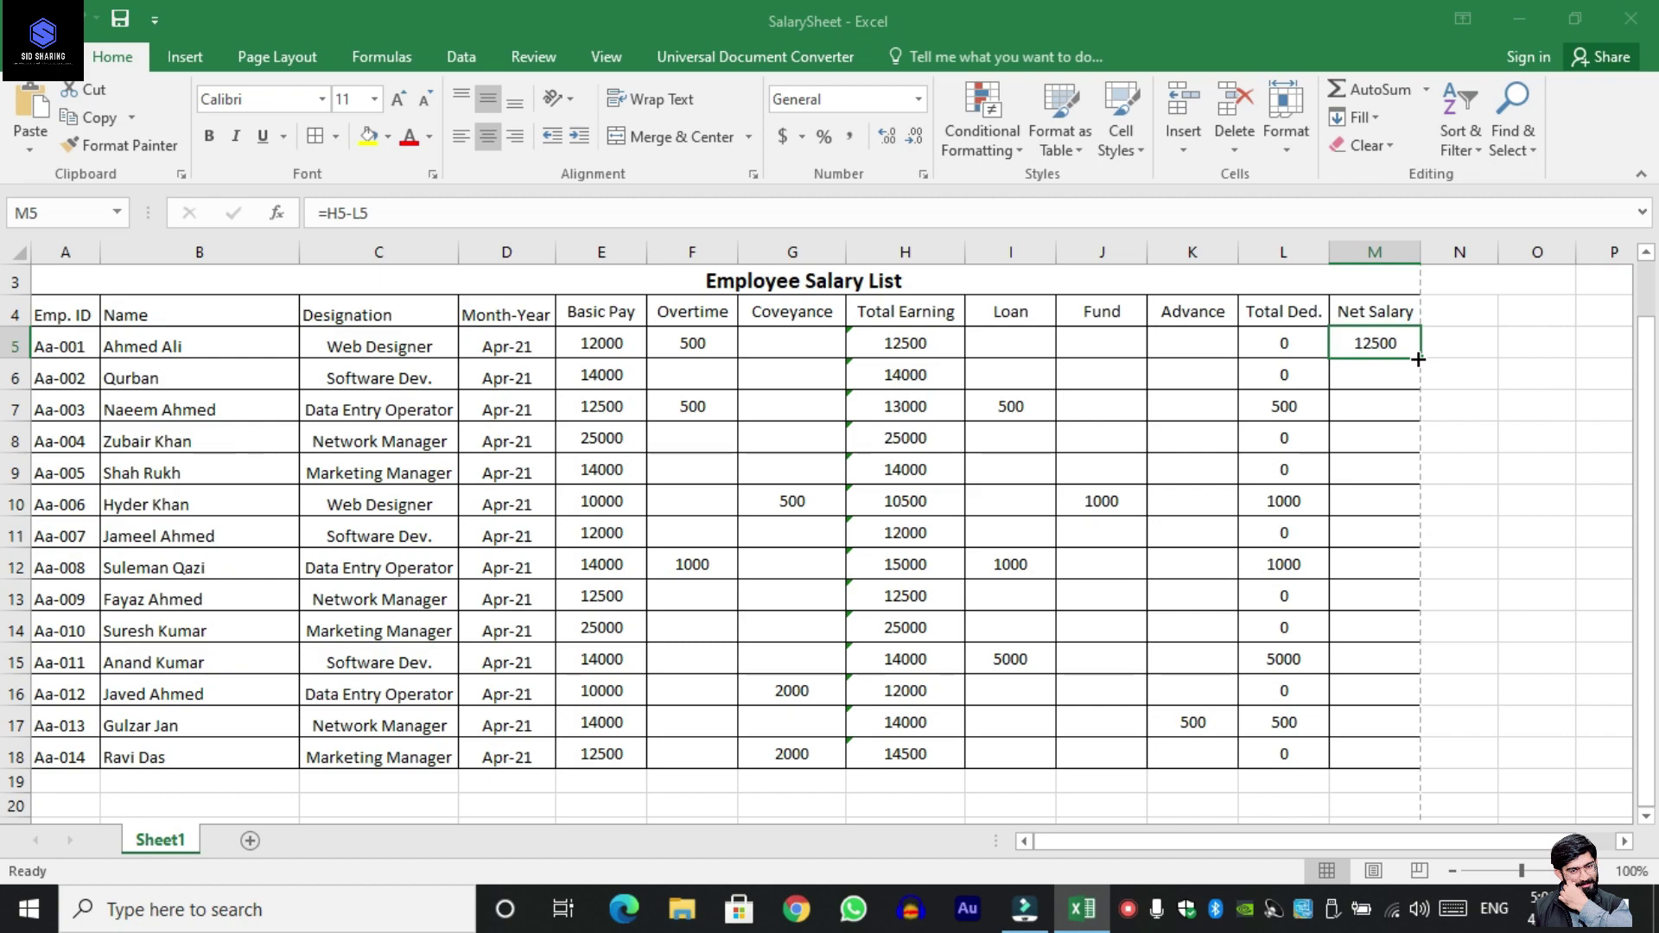
left_click_drag(1418, 363, 1349, 776)
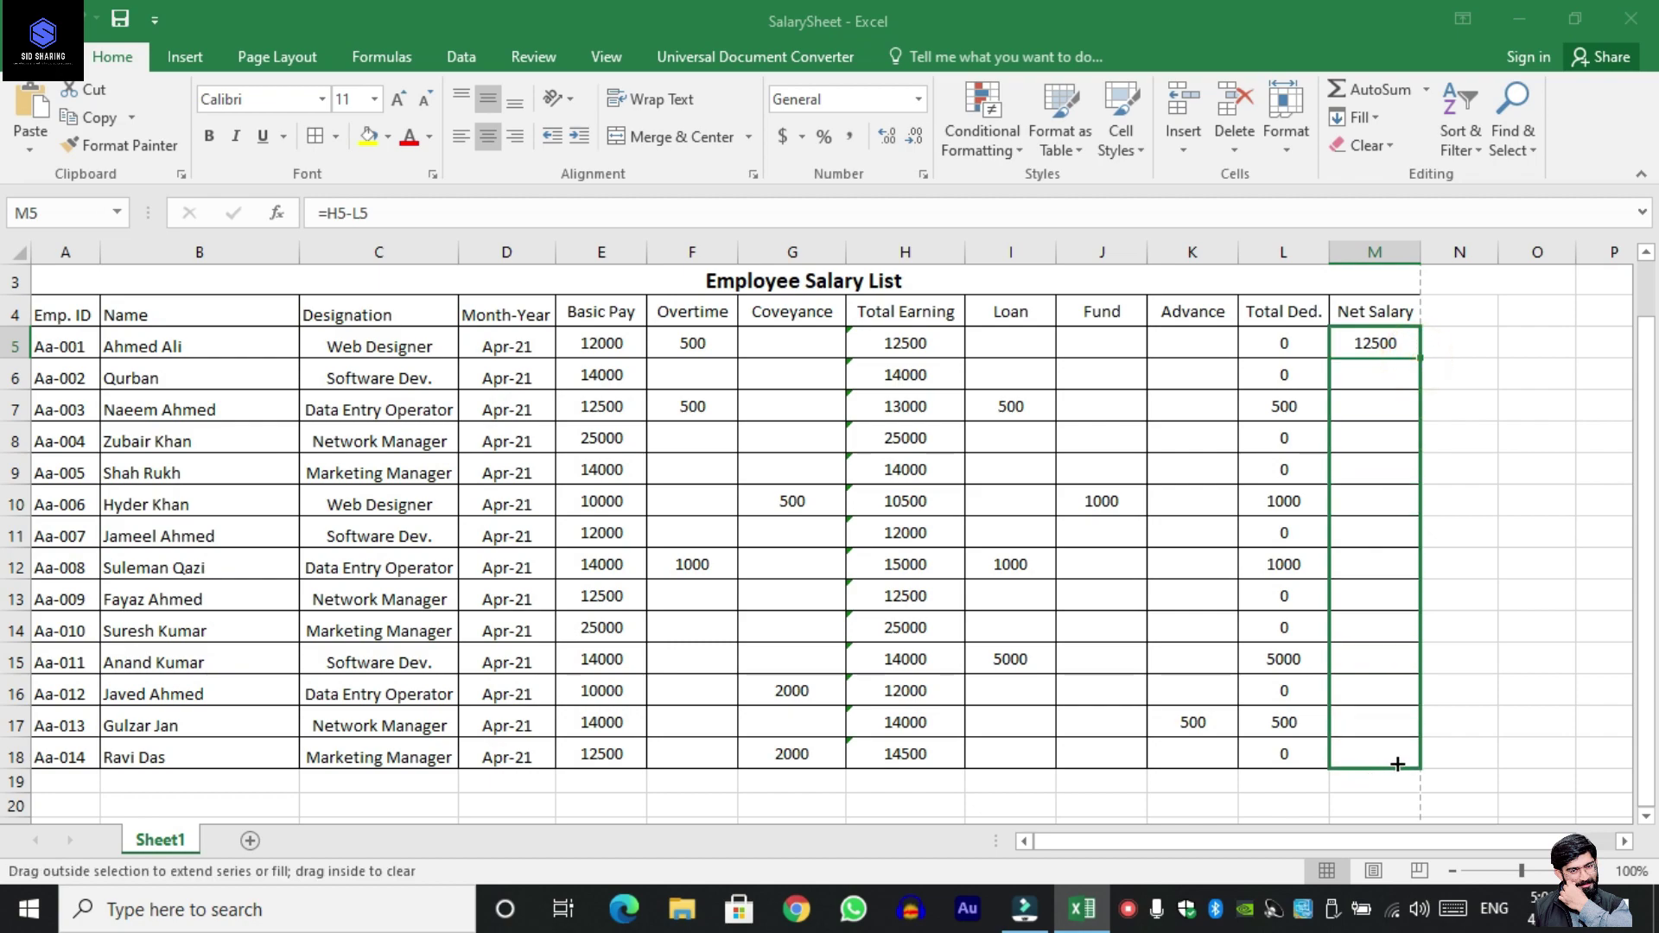
mouse_move(1398, 764)
left_mouse_down()
mouse_move(1422, 354)
mouse_move(1378, 759)
left_mouse_up()
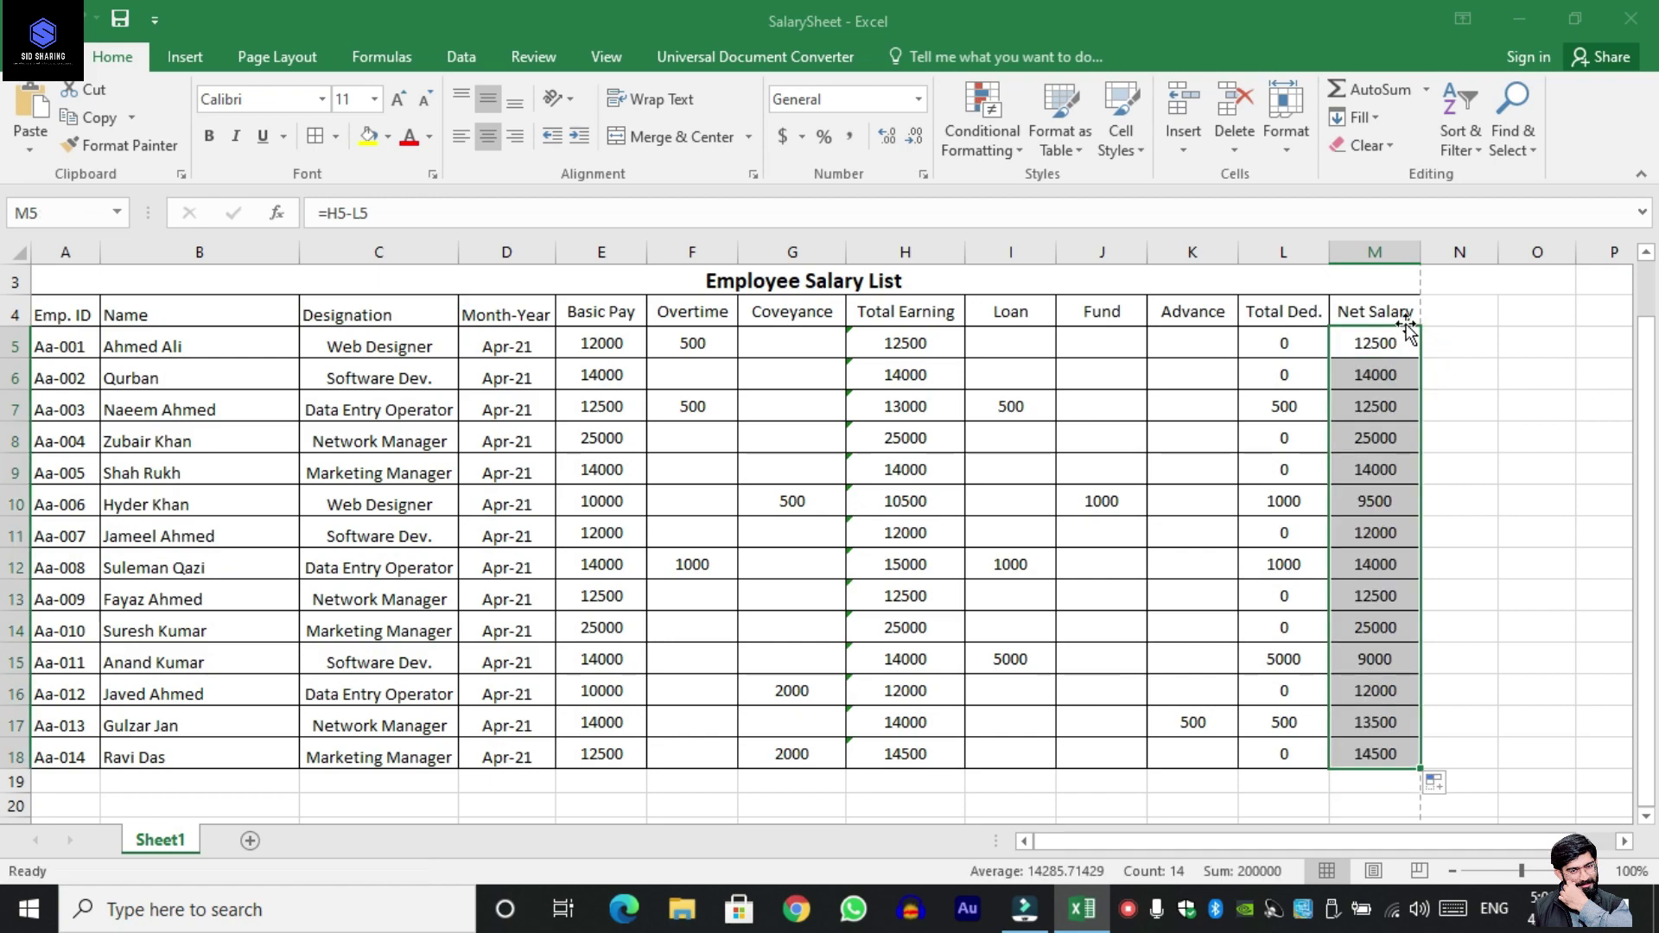
left_click(914, 416)
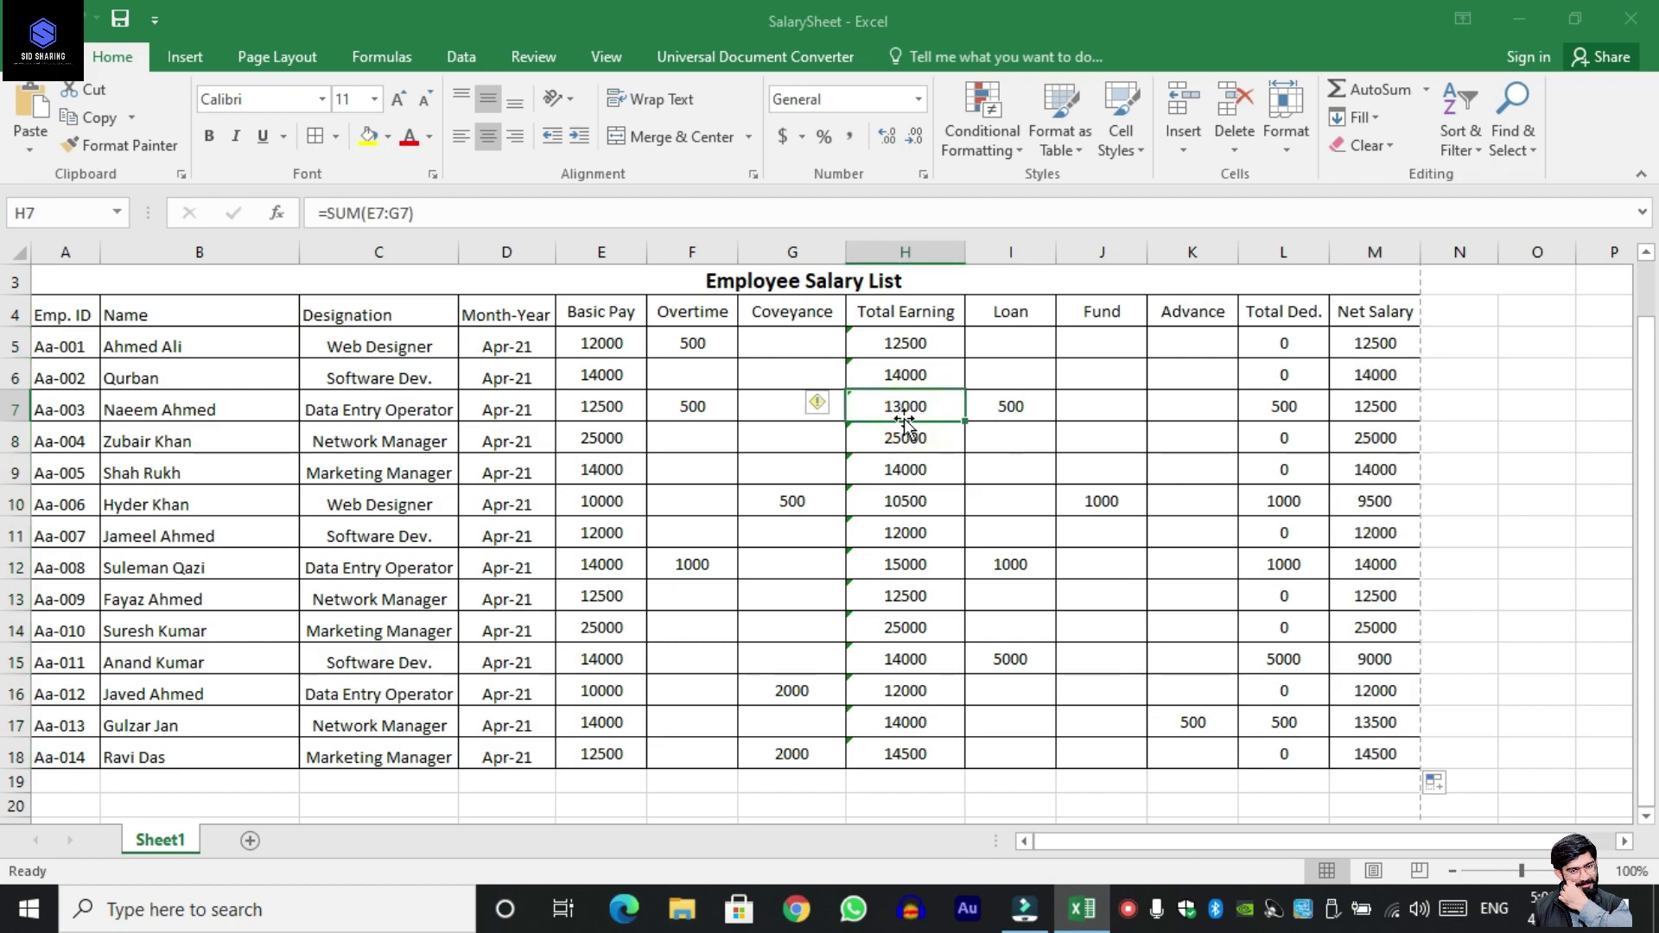
left_click(1013, 407)
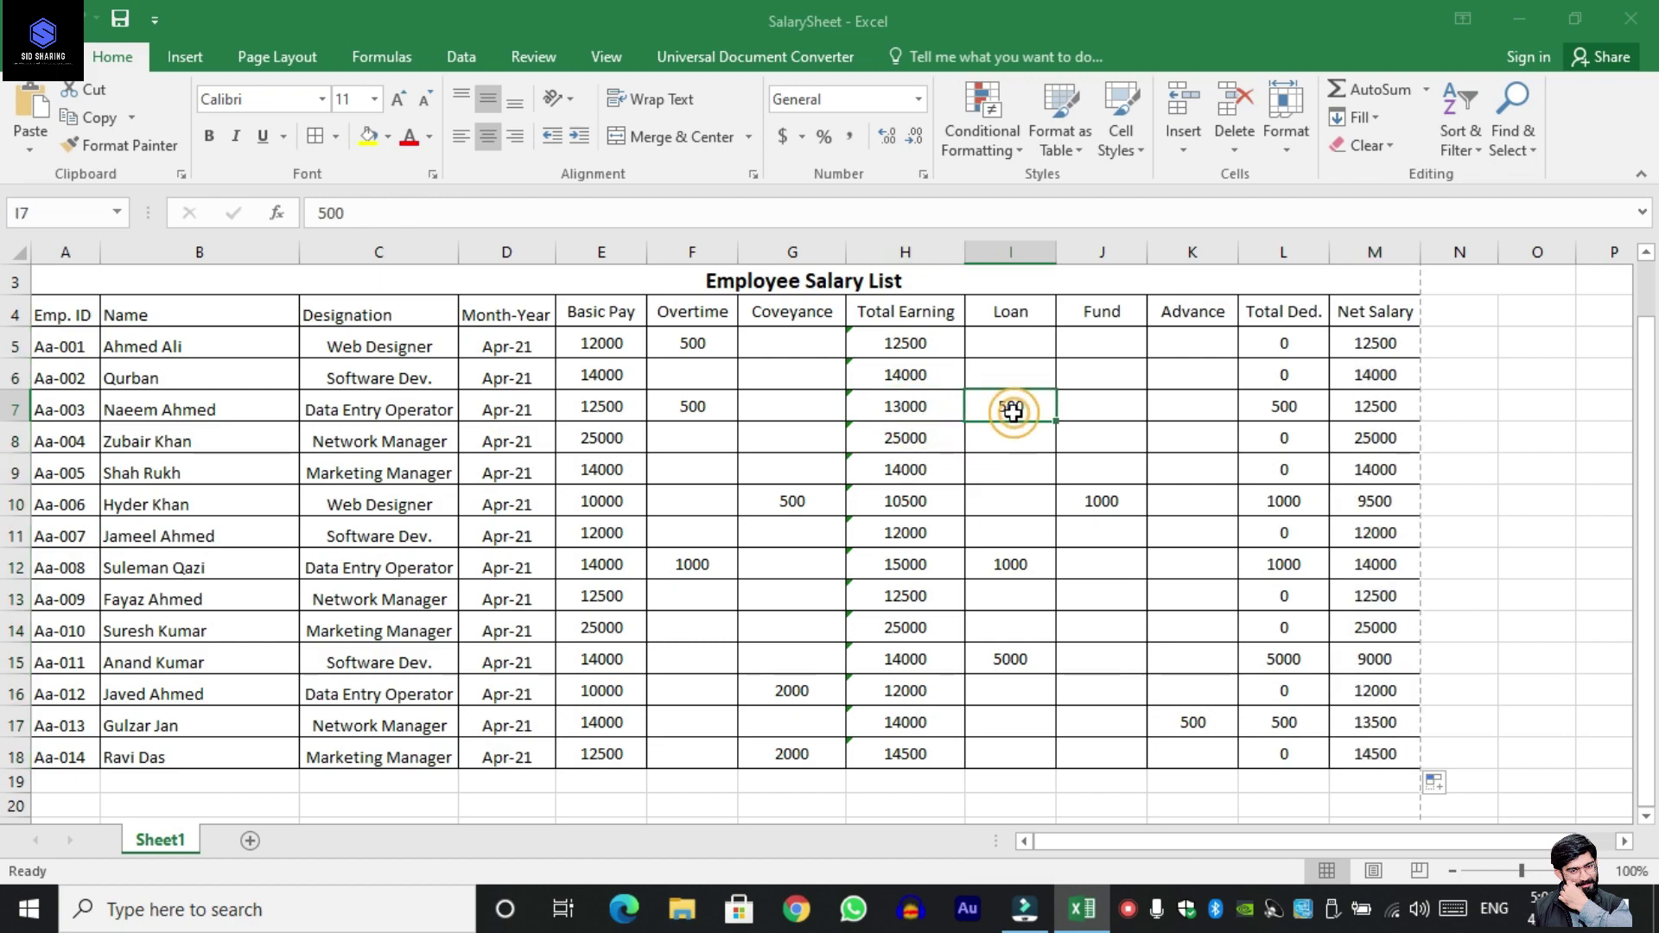
left_click(1278, 406)
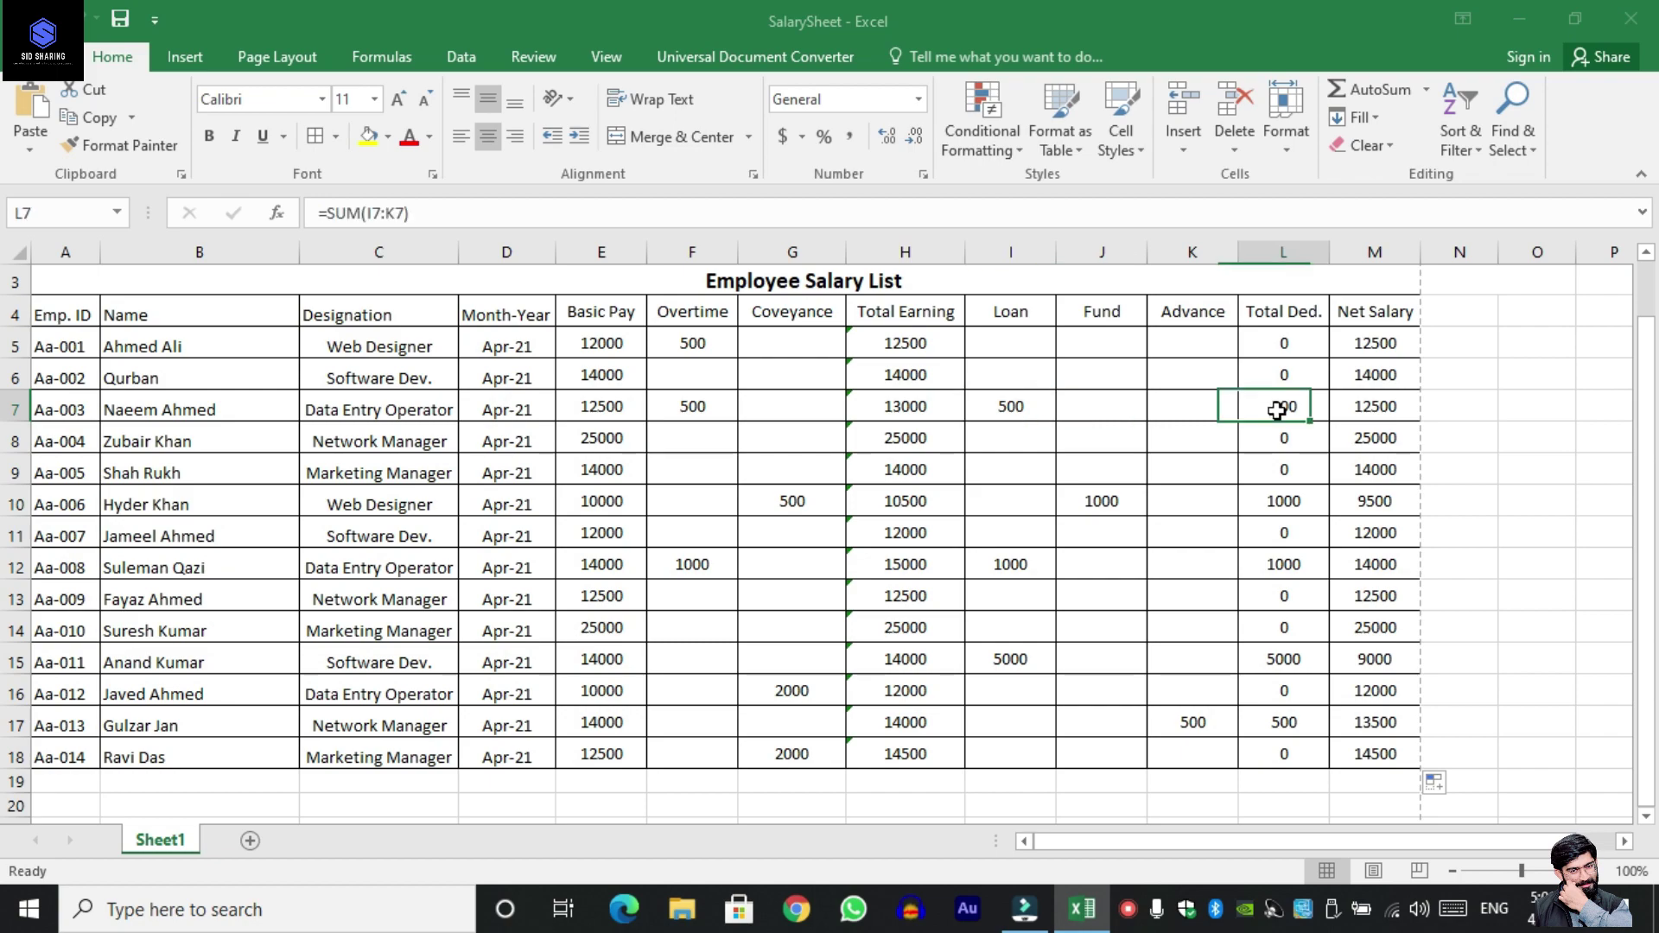
left_click(1391, 406)
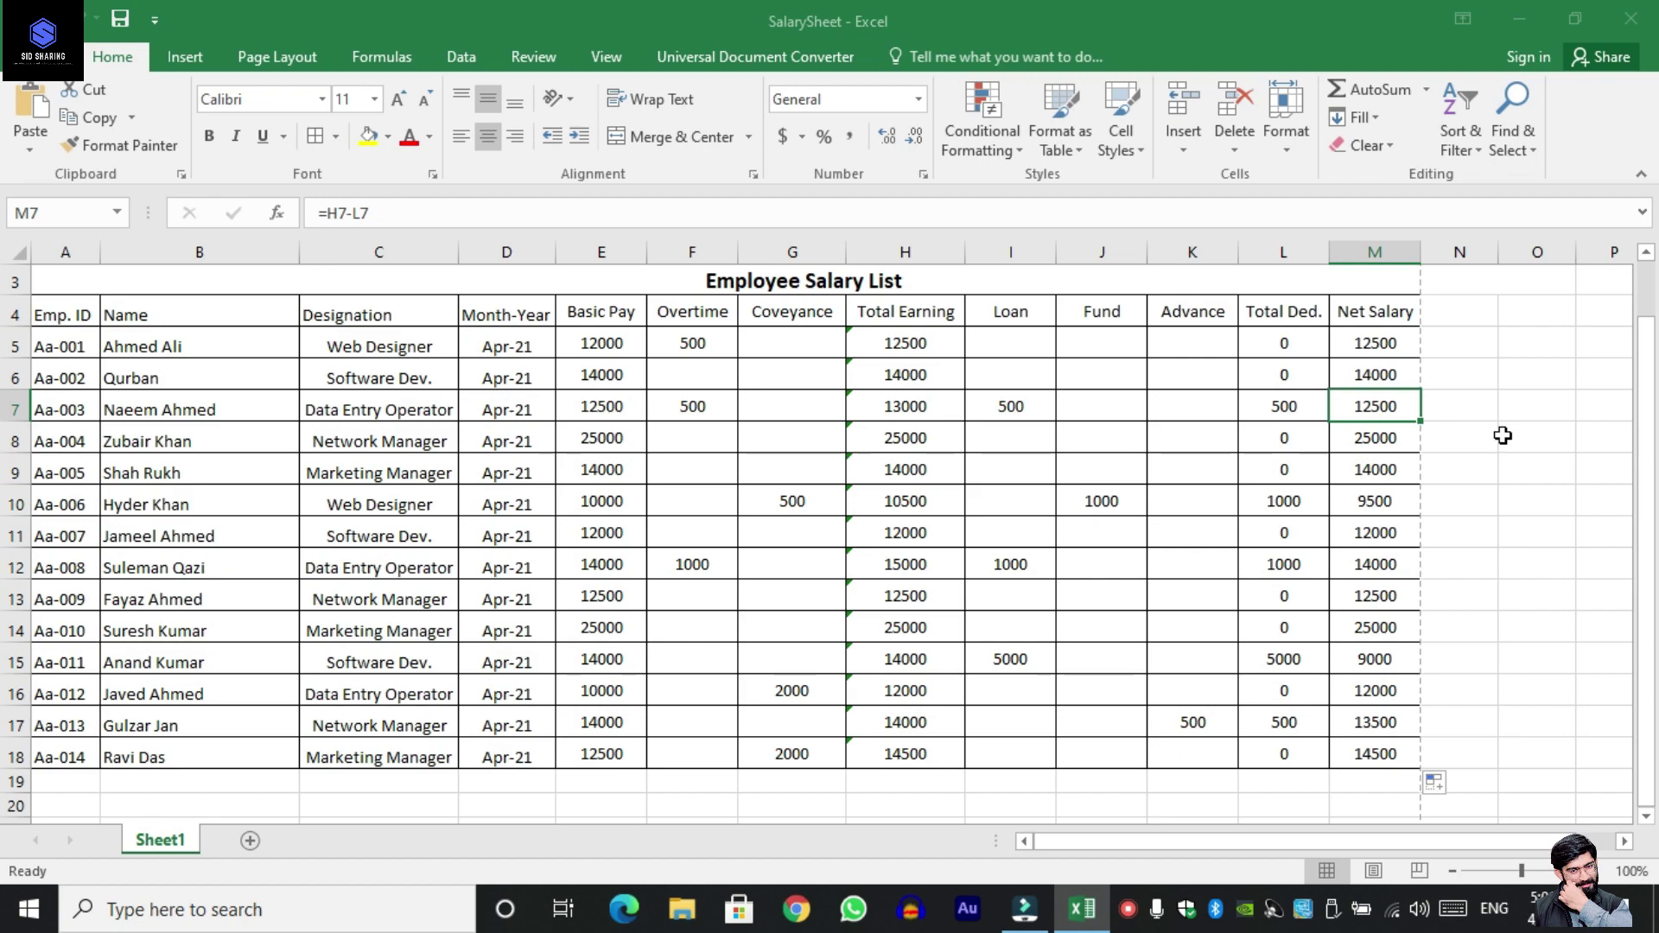
left_click(467, 601)
scroll(605, 609, "up", 1)
left_click(666, 605)
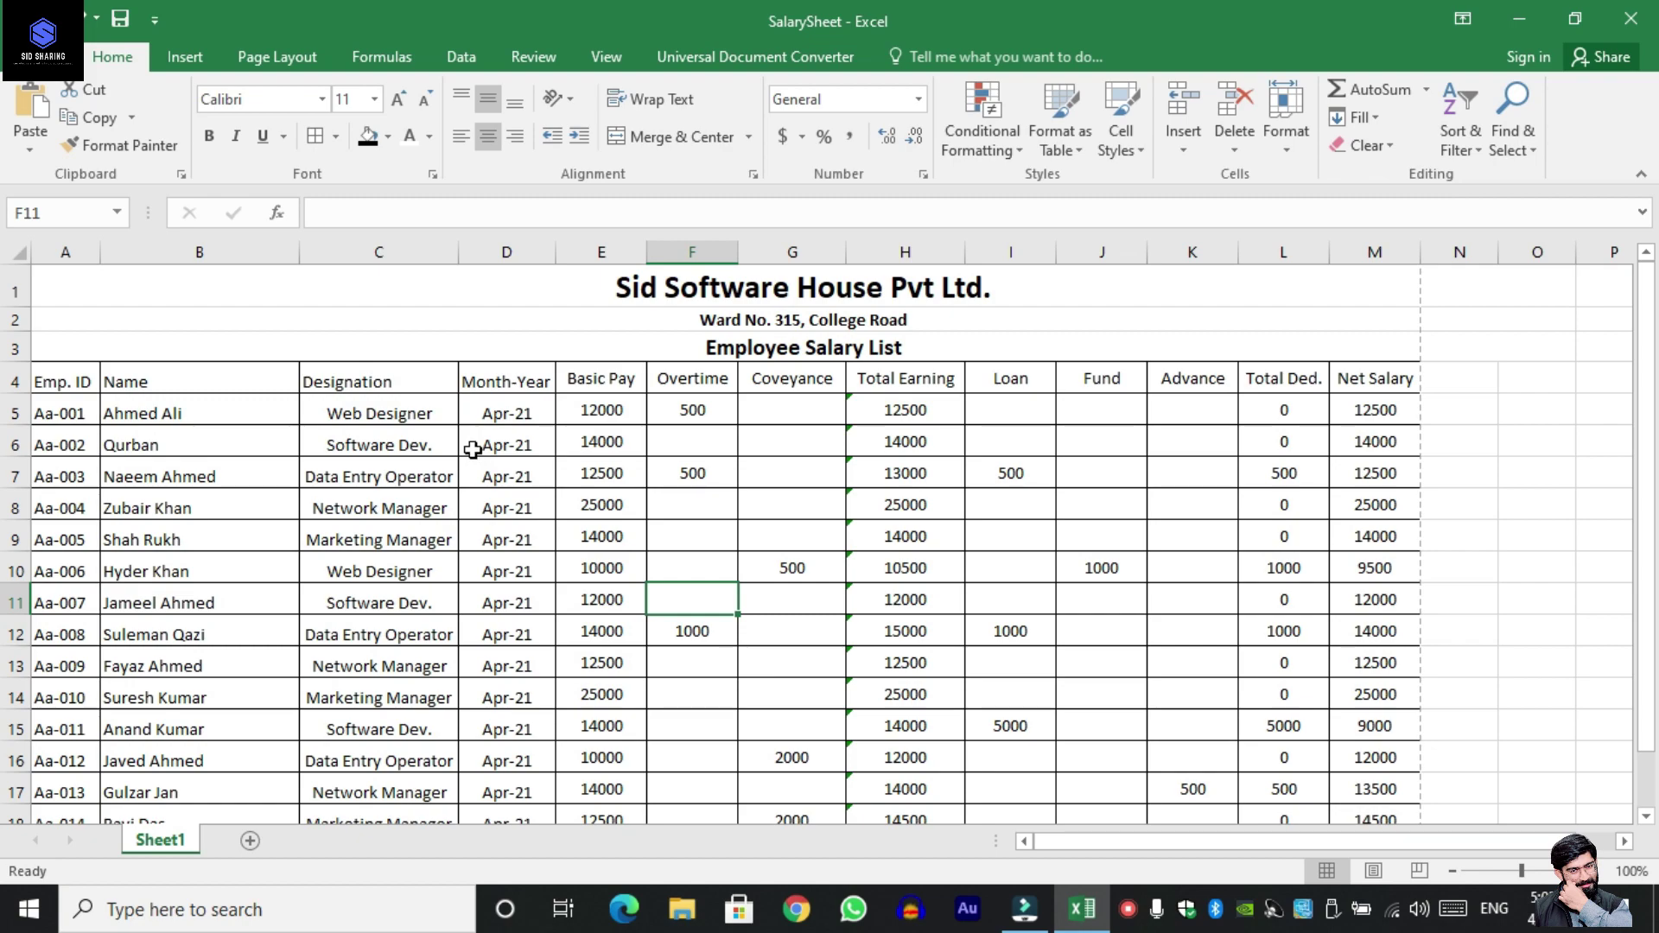
key("Up")
key("Up")
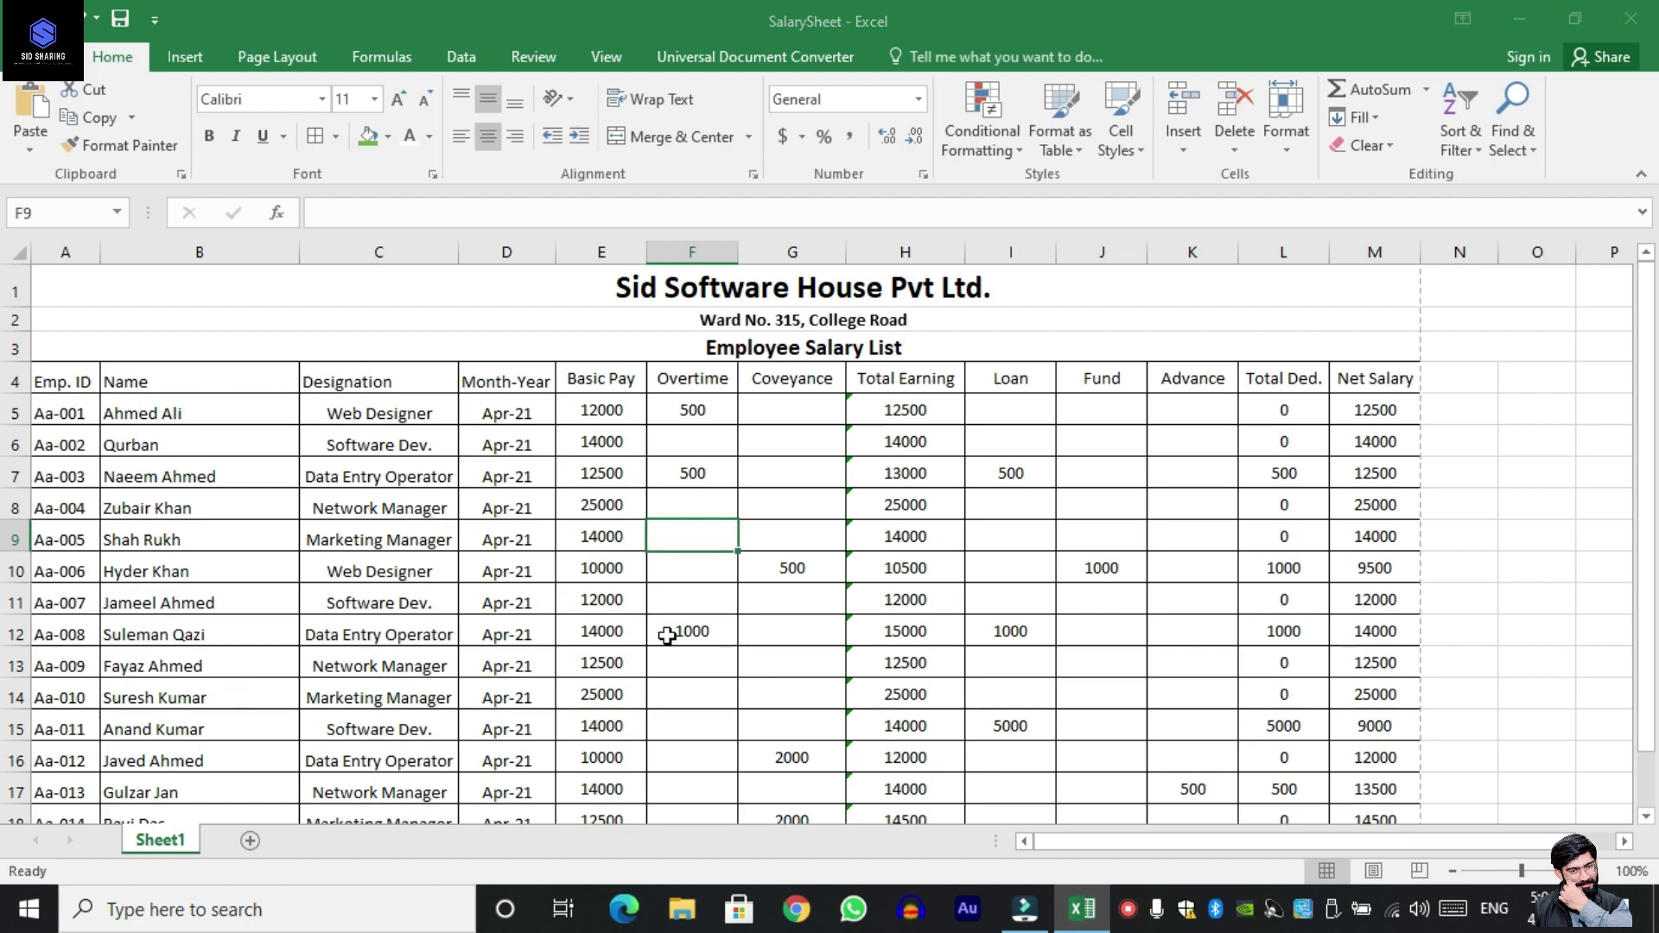
left_click_drag(49, 379, 516, 386)
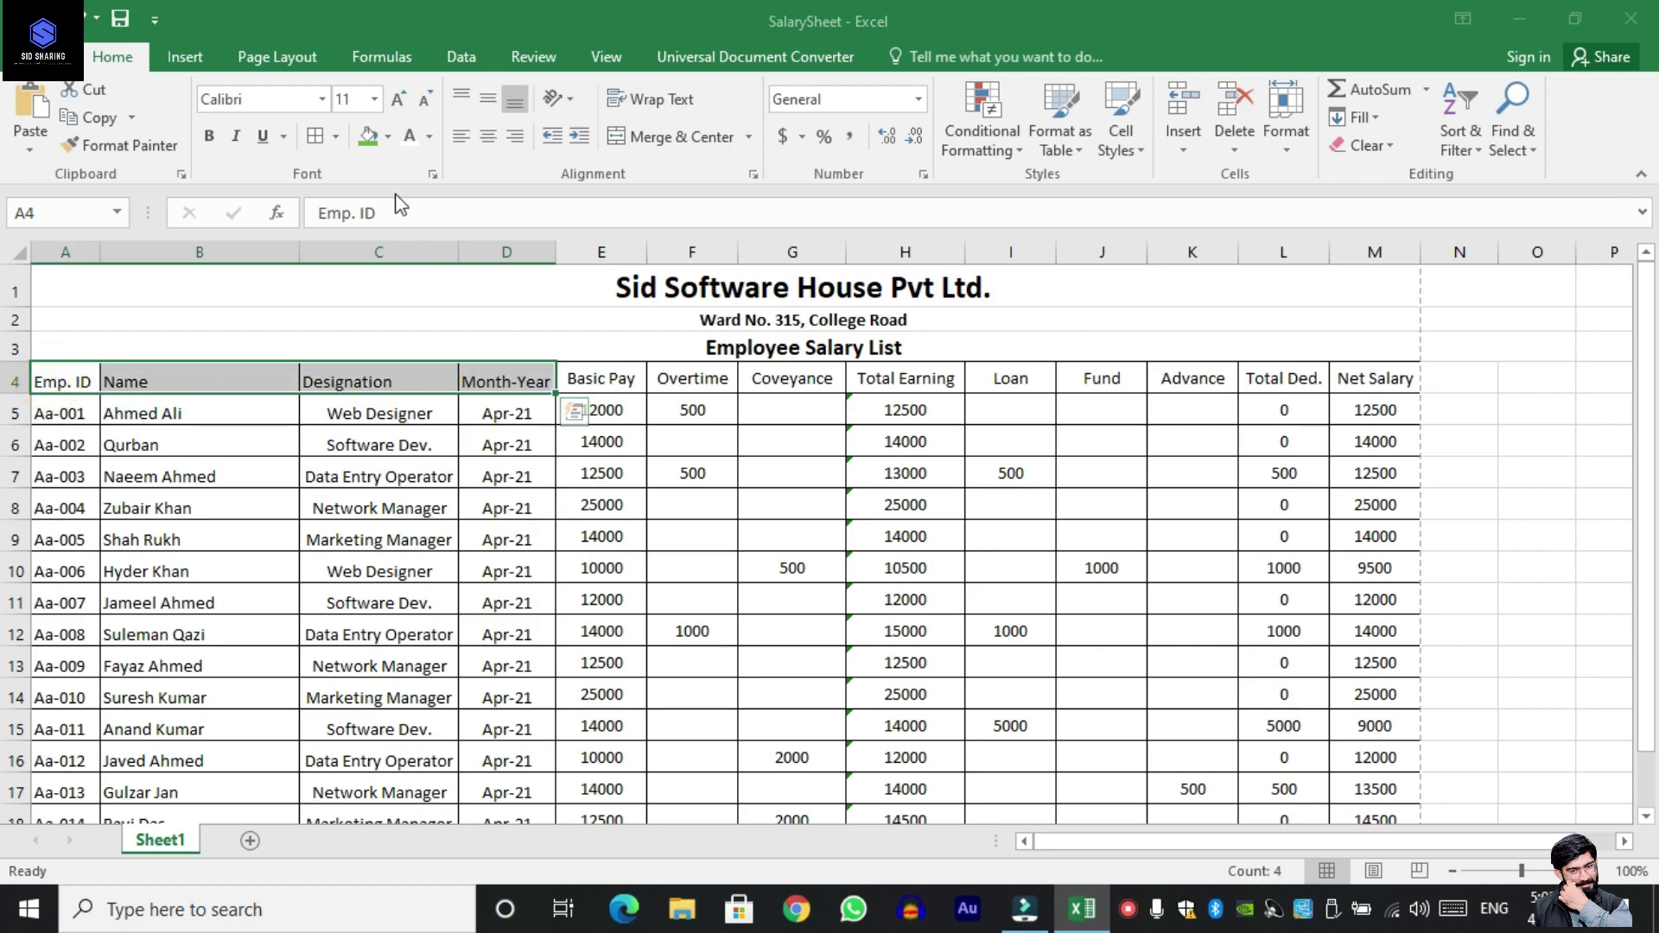
Fill headers A4:D4 black with white text and the earning headers E4:H4 green.
left_click(388, 136)
left_click(389, 192)
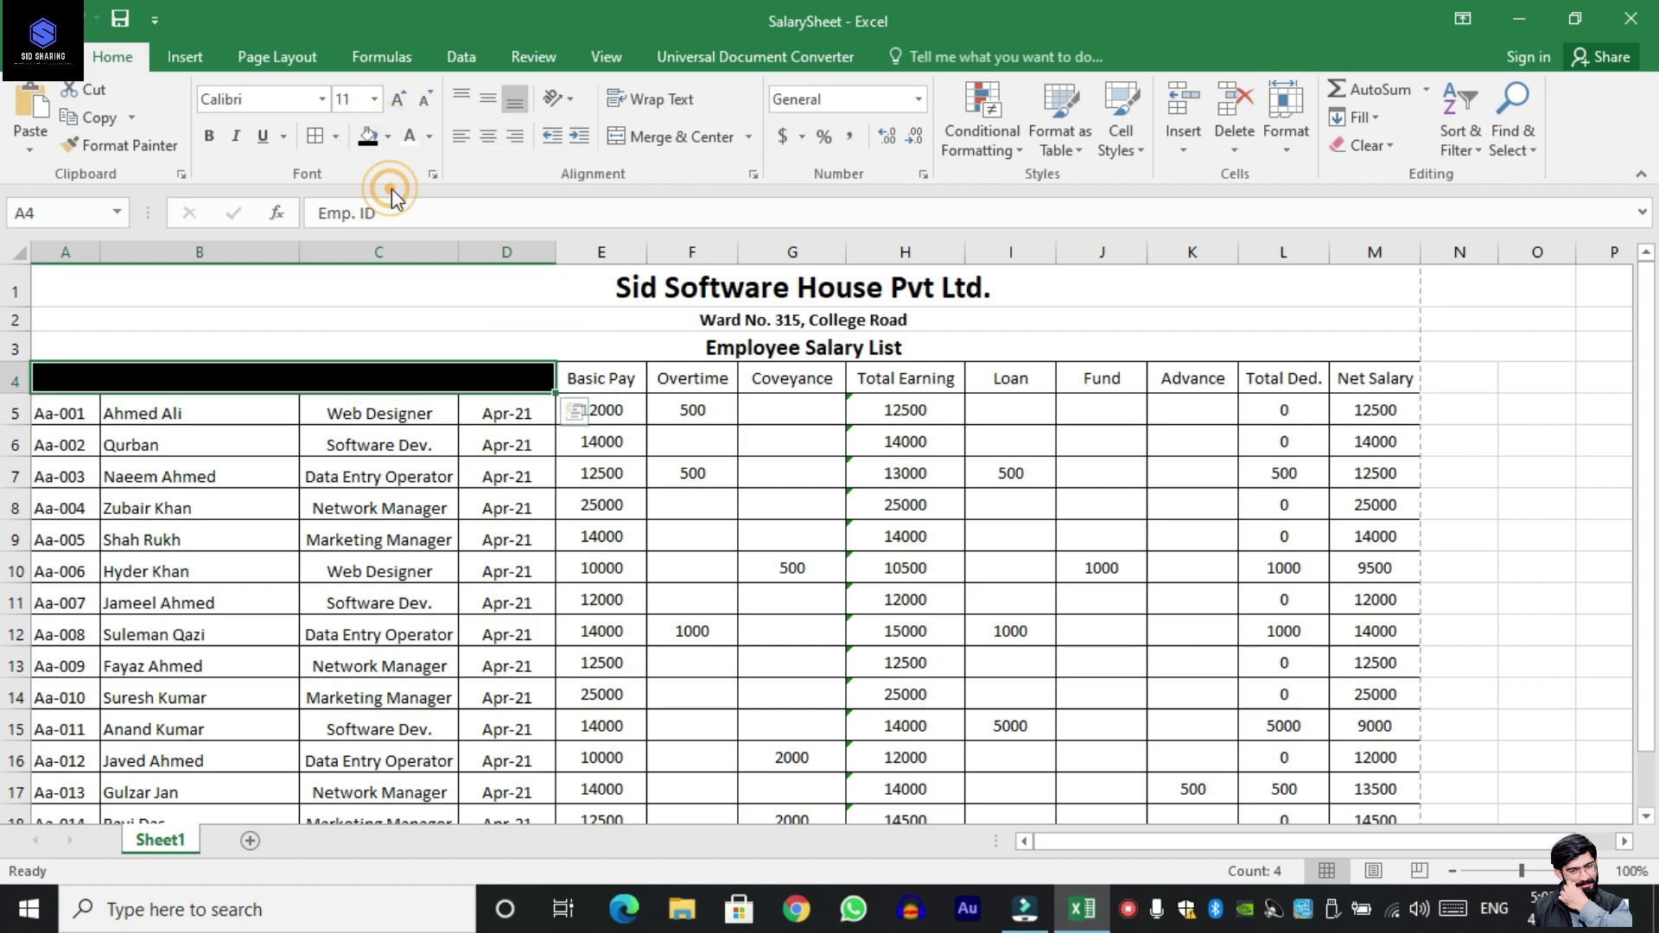
left_click(409, 136)
left_click_drag(601, 377, 903, 380)
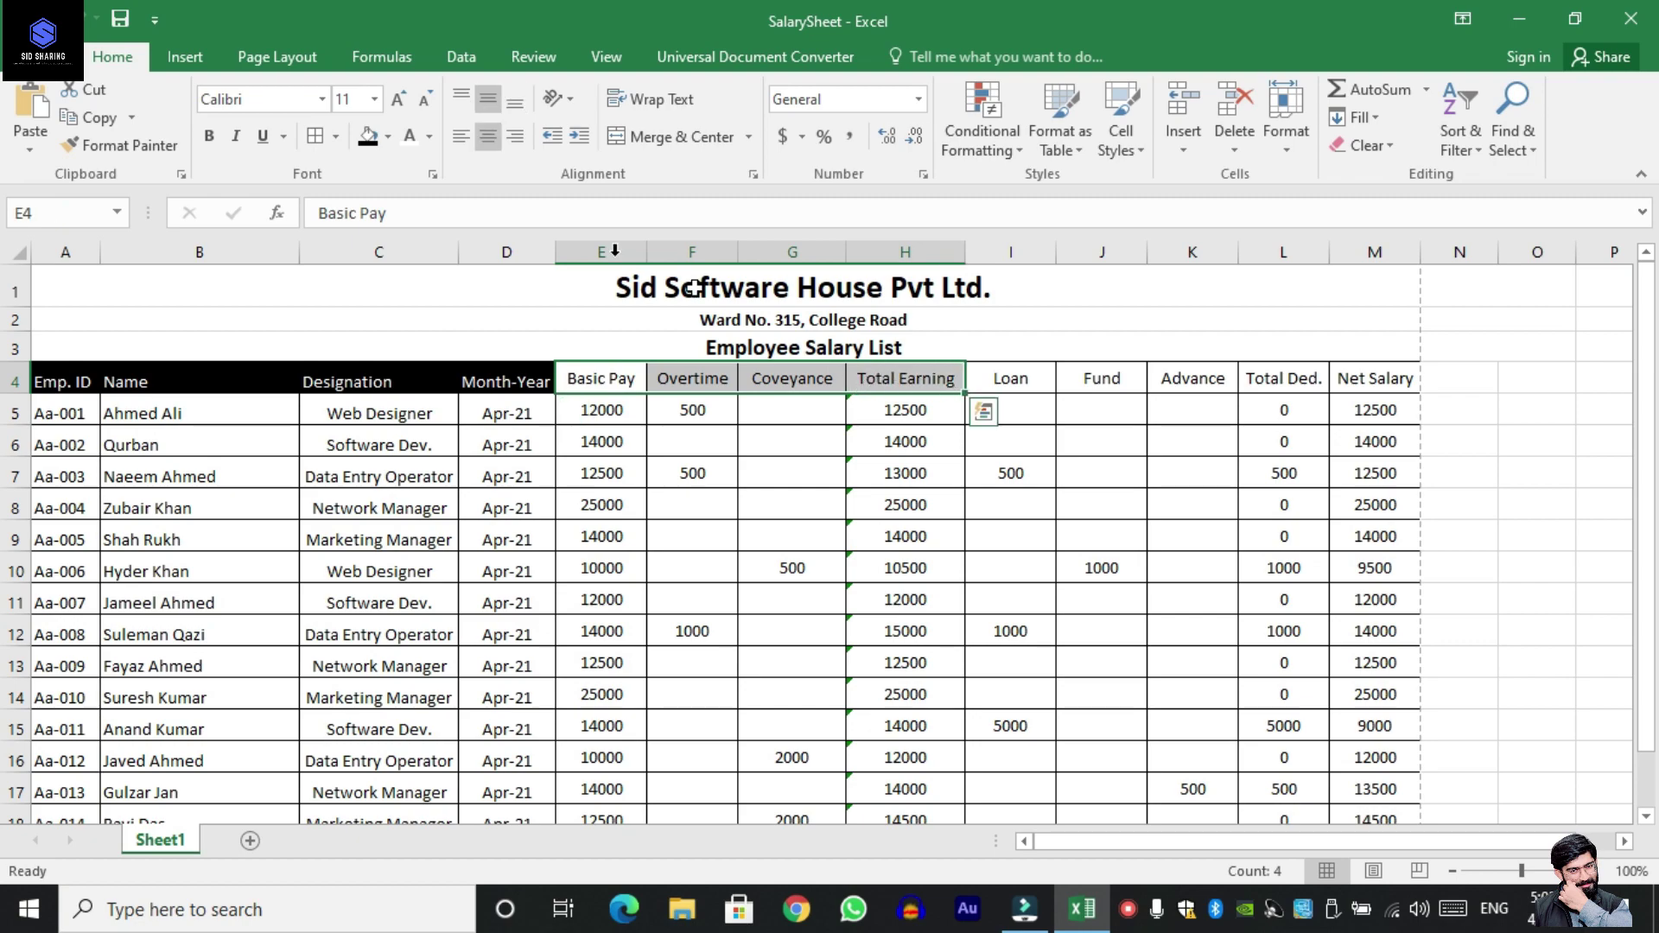
left_click(390, 136)
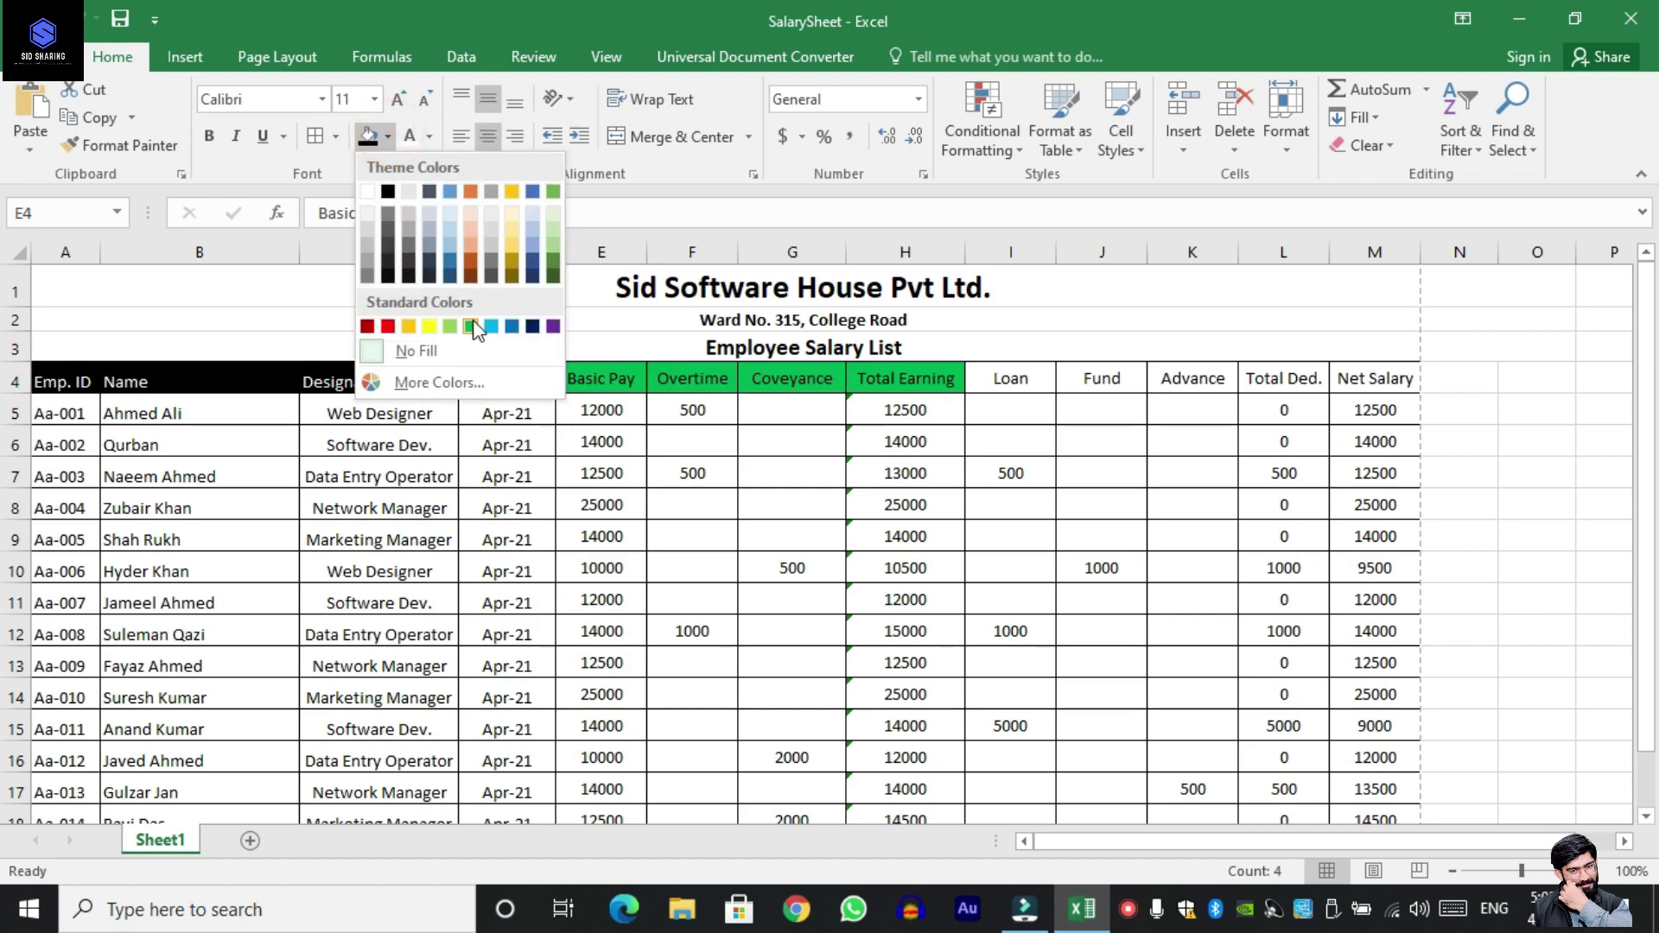
left_click(472, 327)
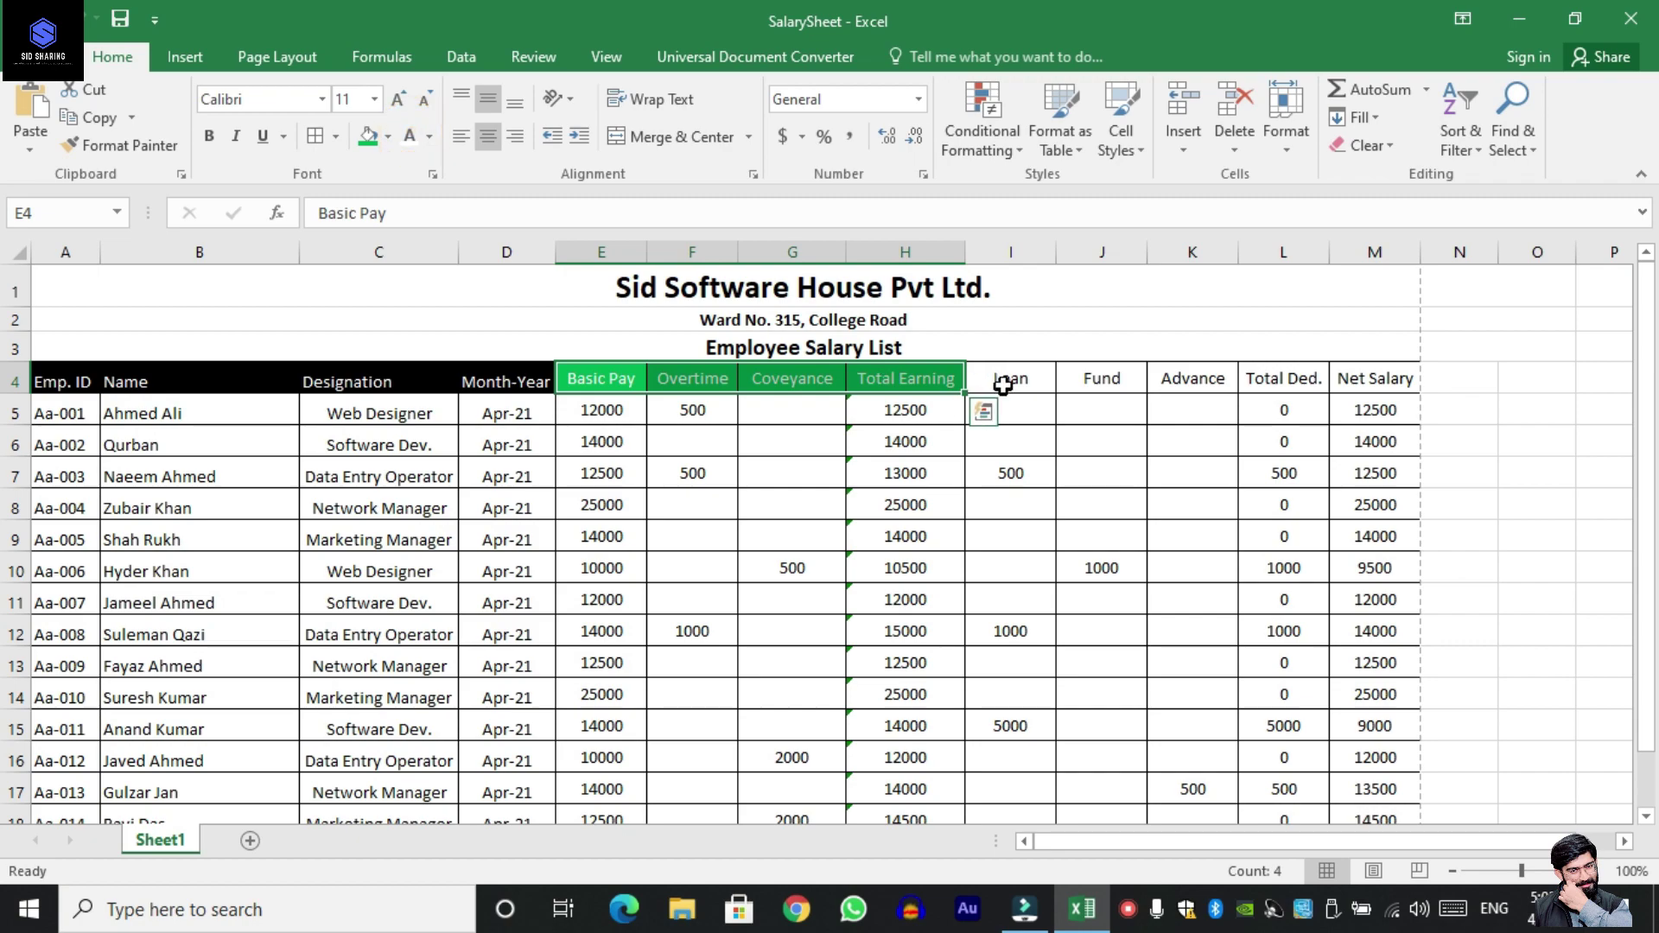
Fill the deduction headers I4:L4 red with white text.
left_click_drag(1003, 374, 1266, 380)
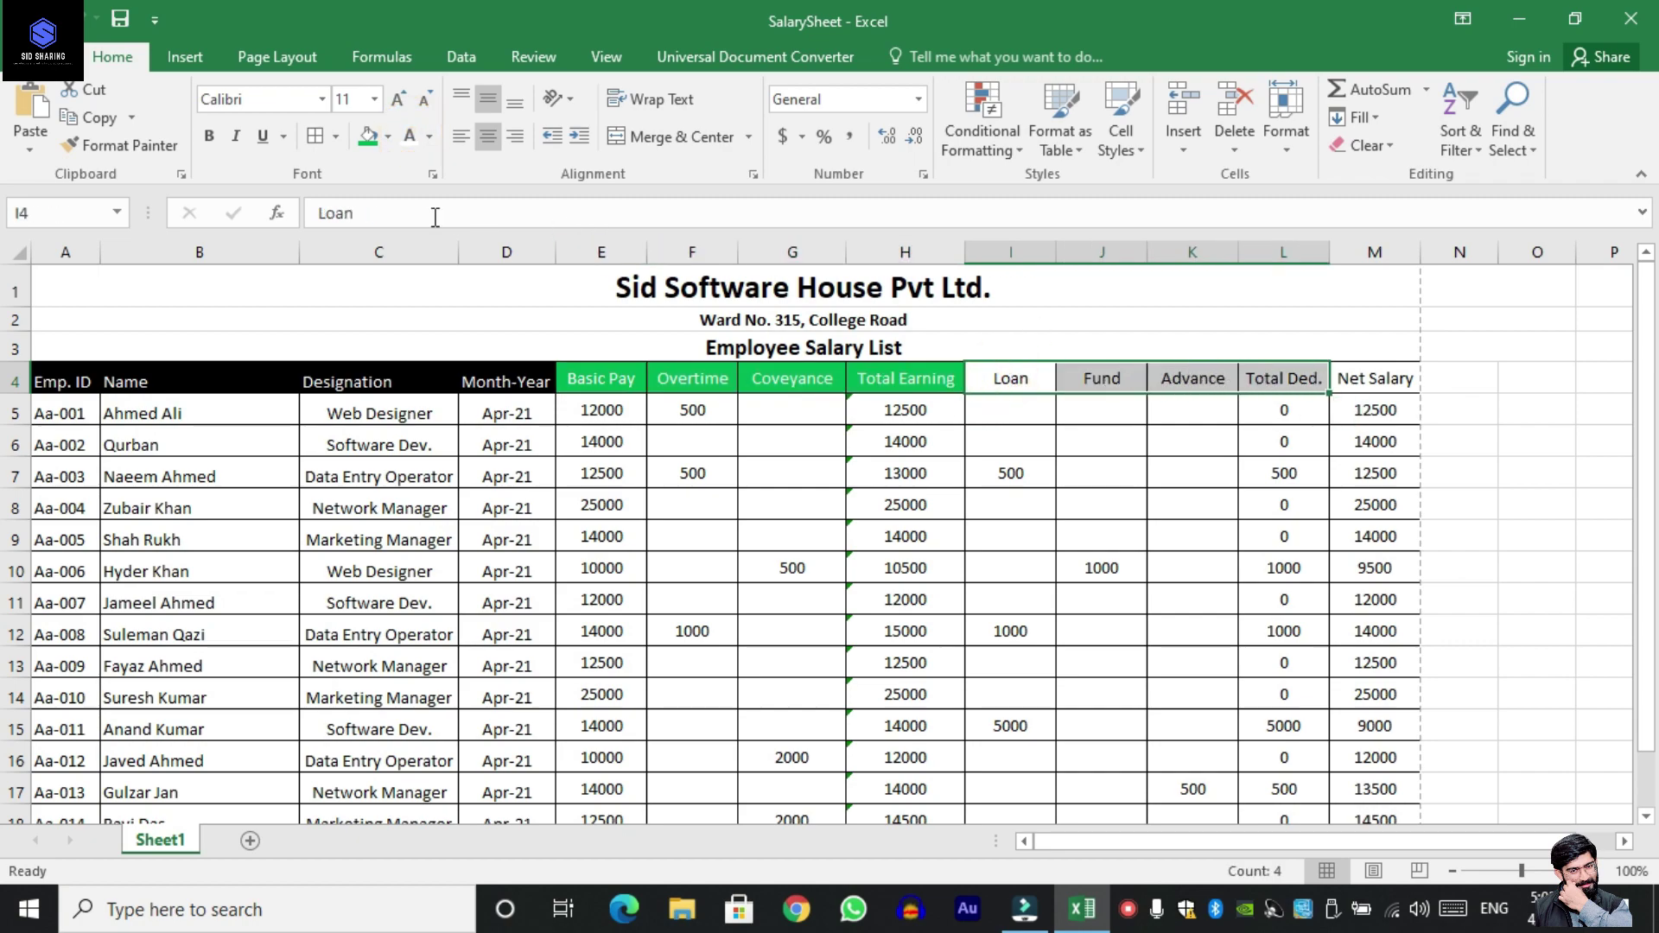
left_click(388, 136)
left_click(388, 325)
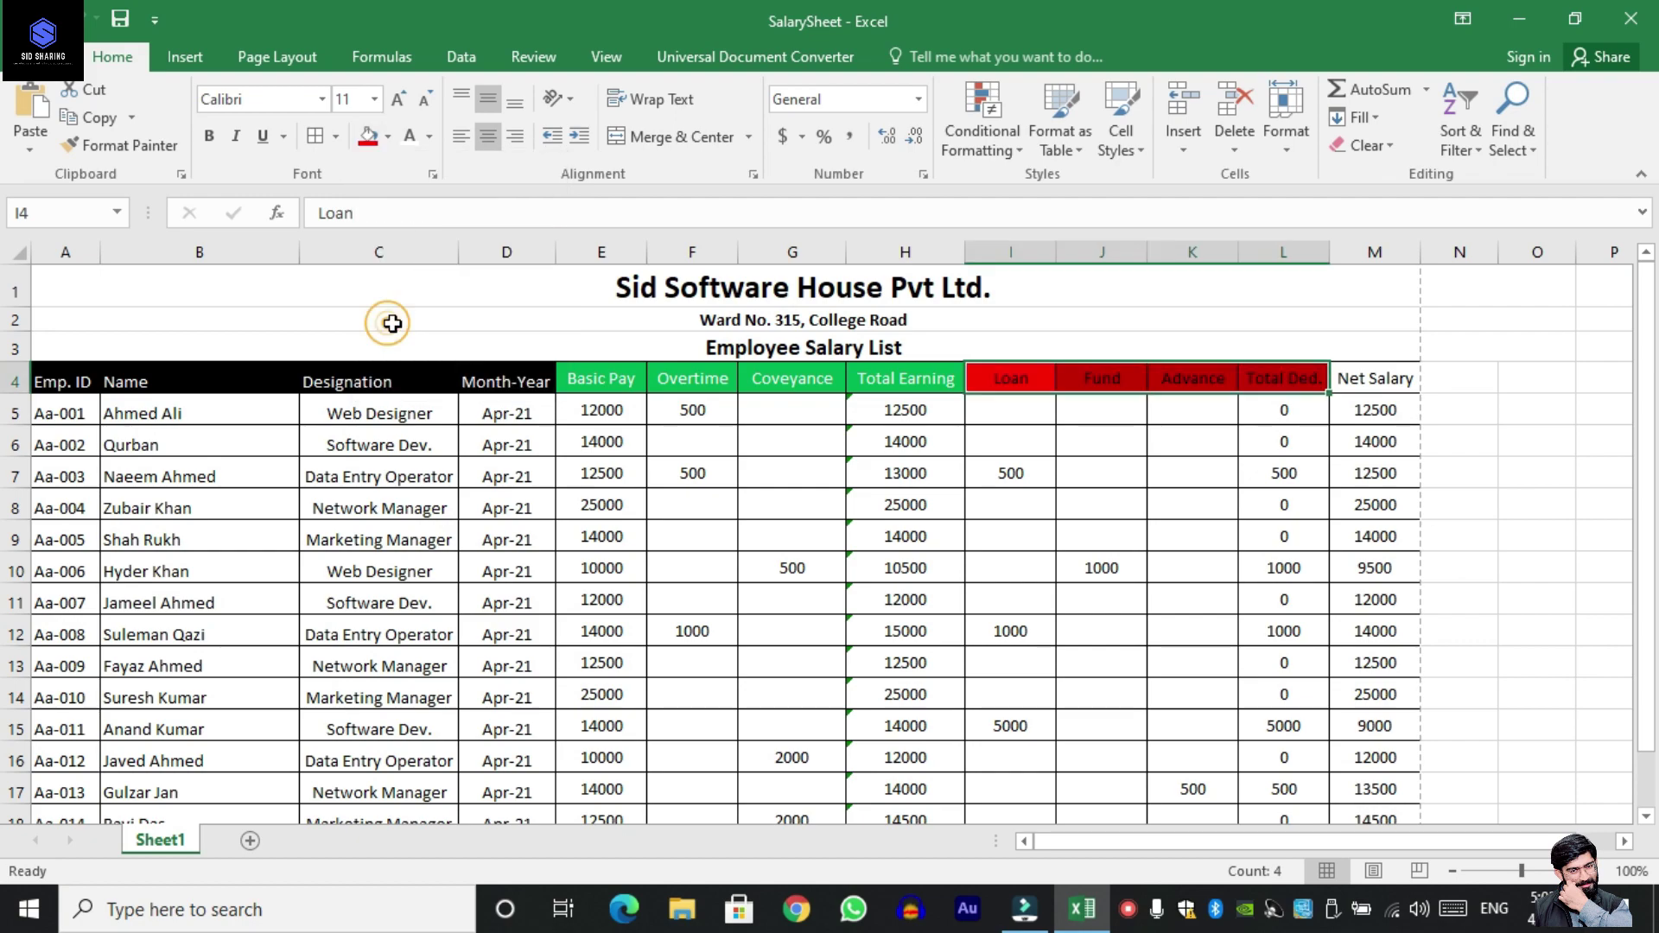
left_click(410, 137)
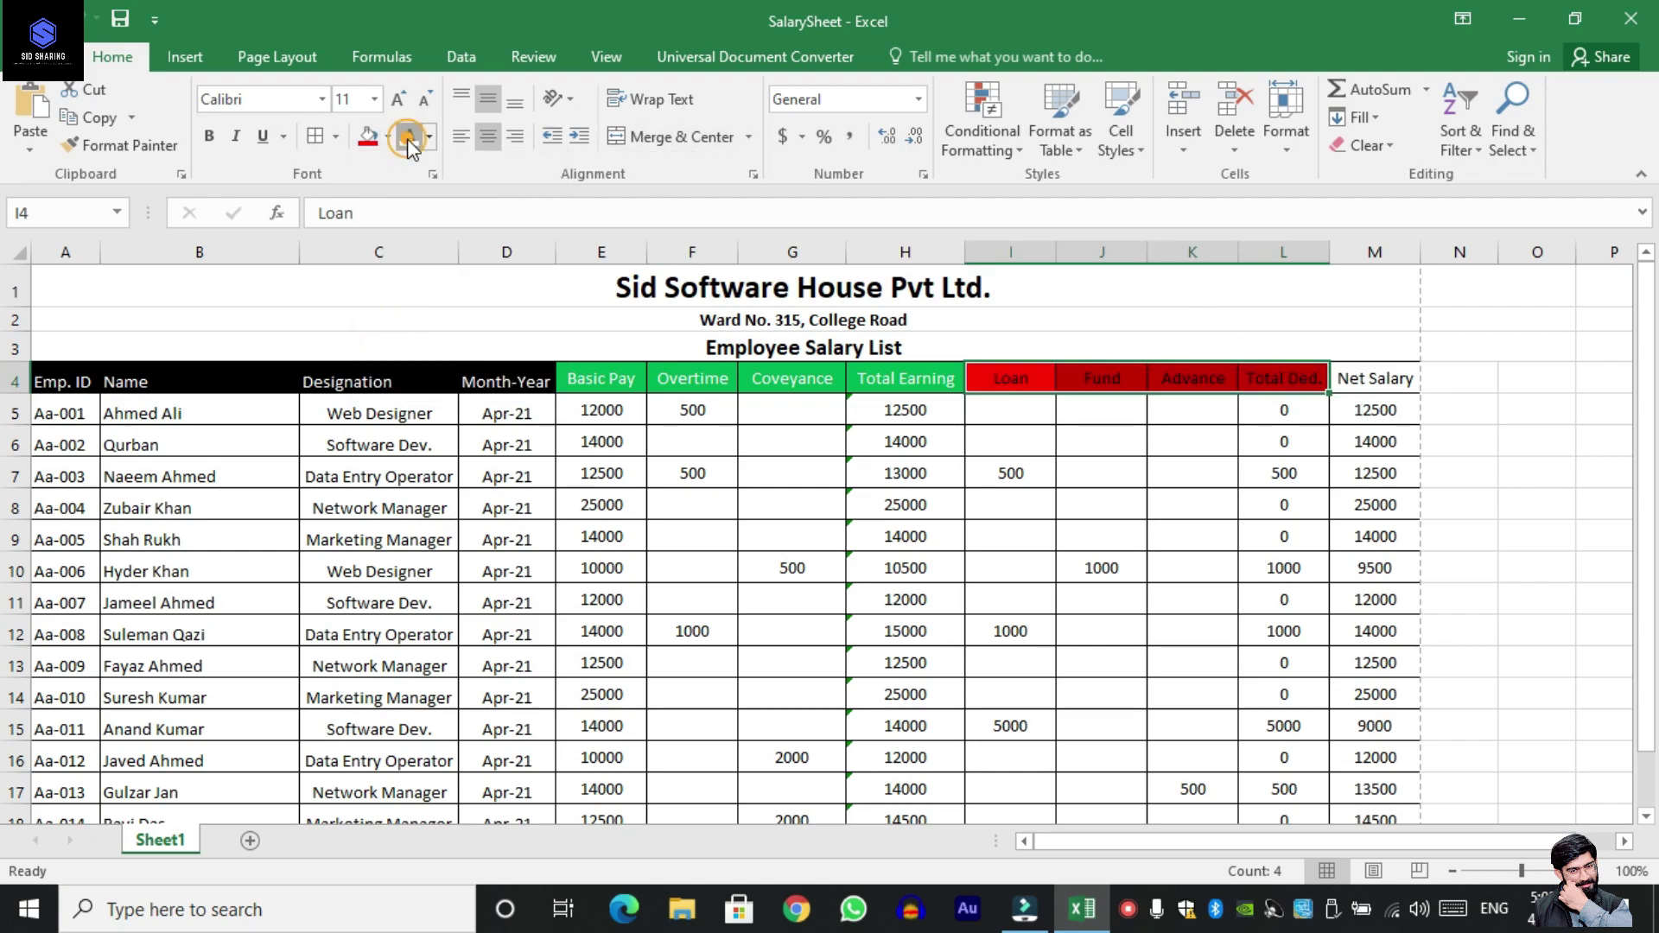
Fill the Net Salary column M4:M18 black with white figures.
left_click_drag(1381, 377, 1375, 782)
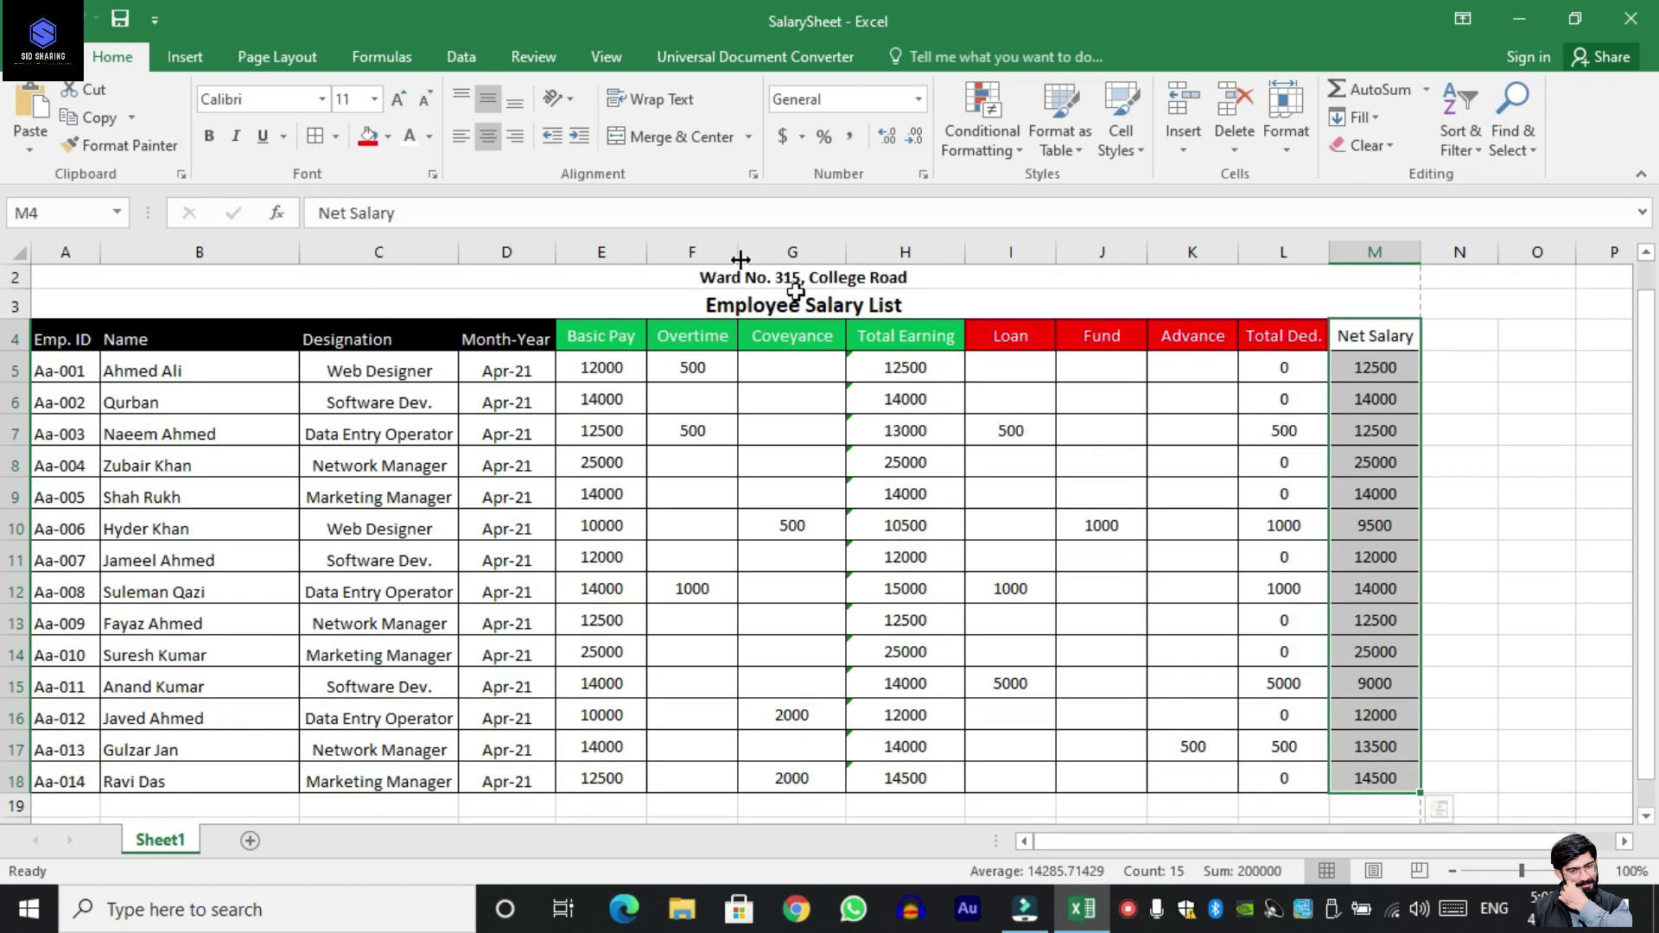
left_click(388, 137)
left_click(388, 191)
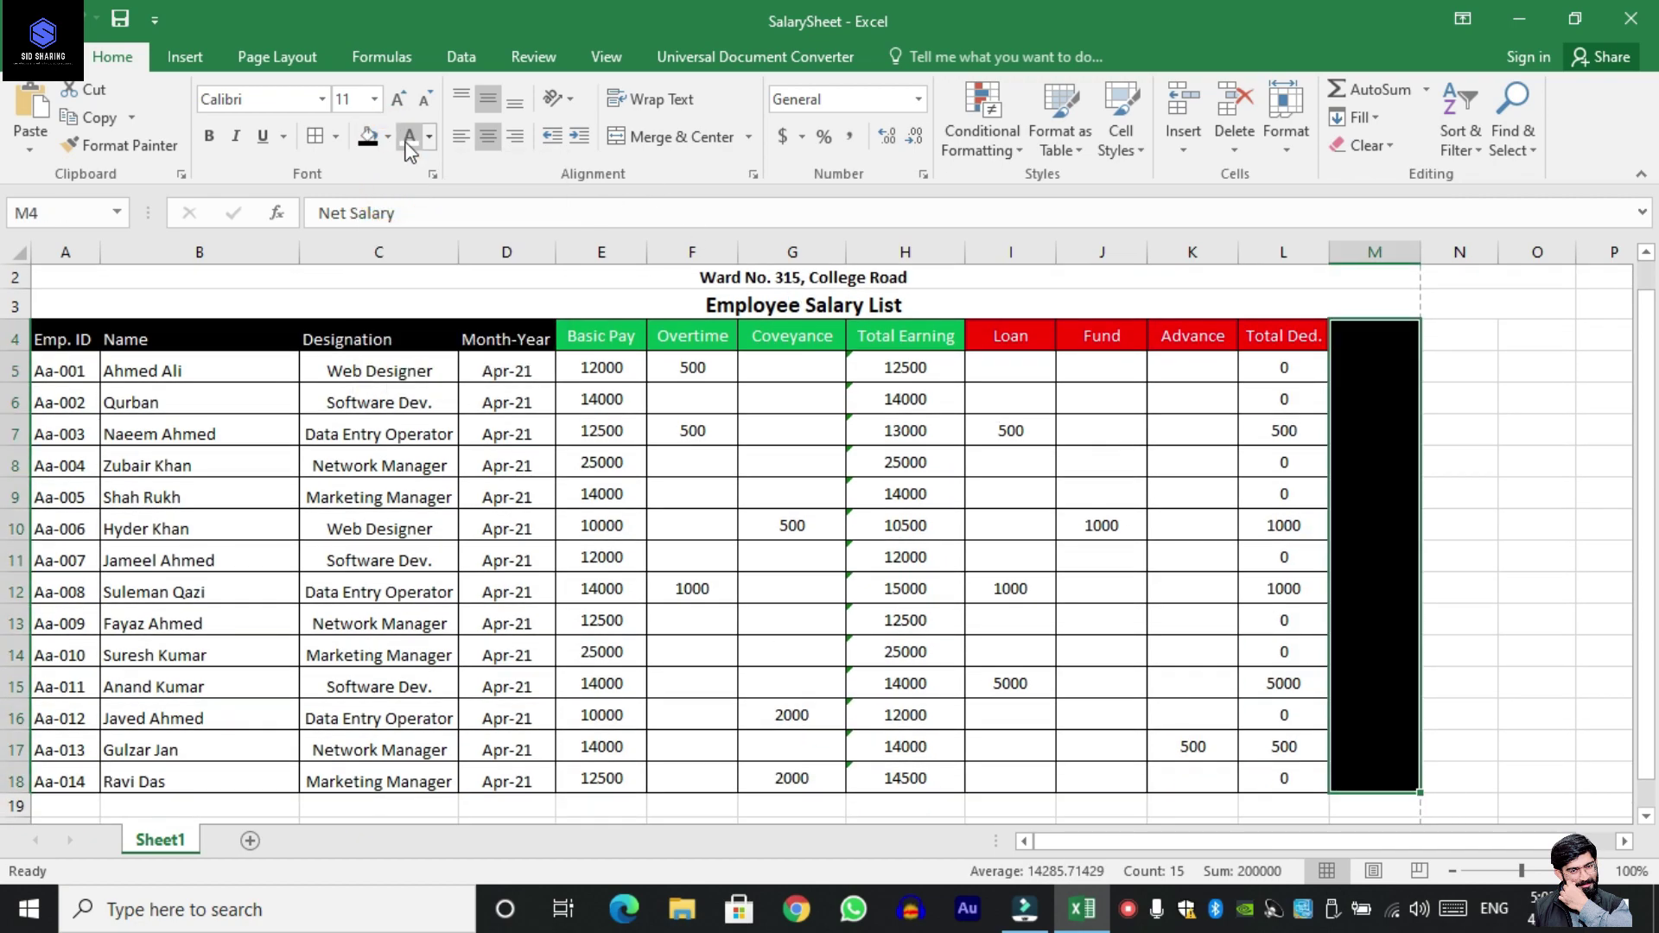
left_click(410, 133)
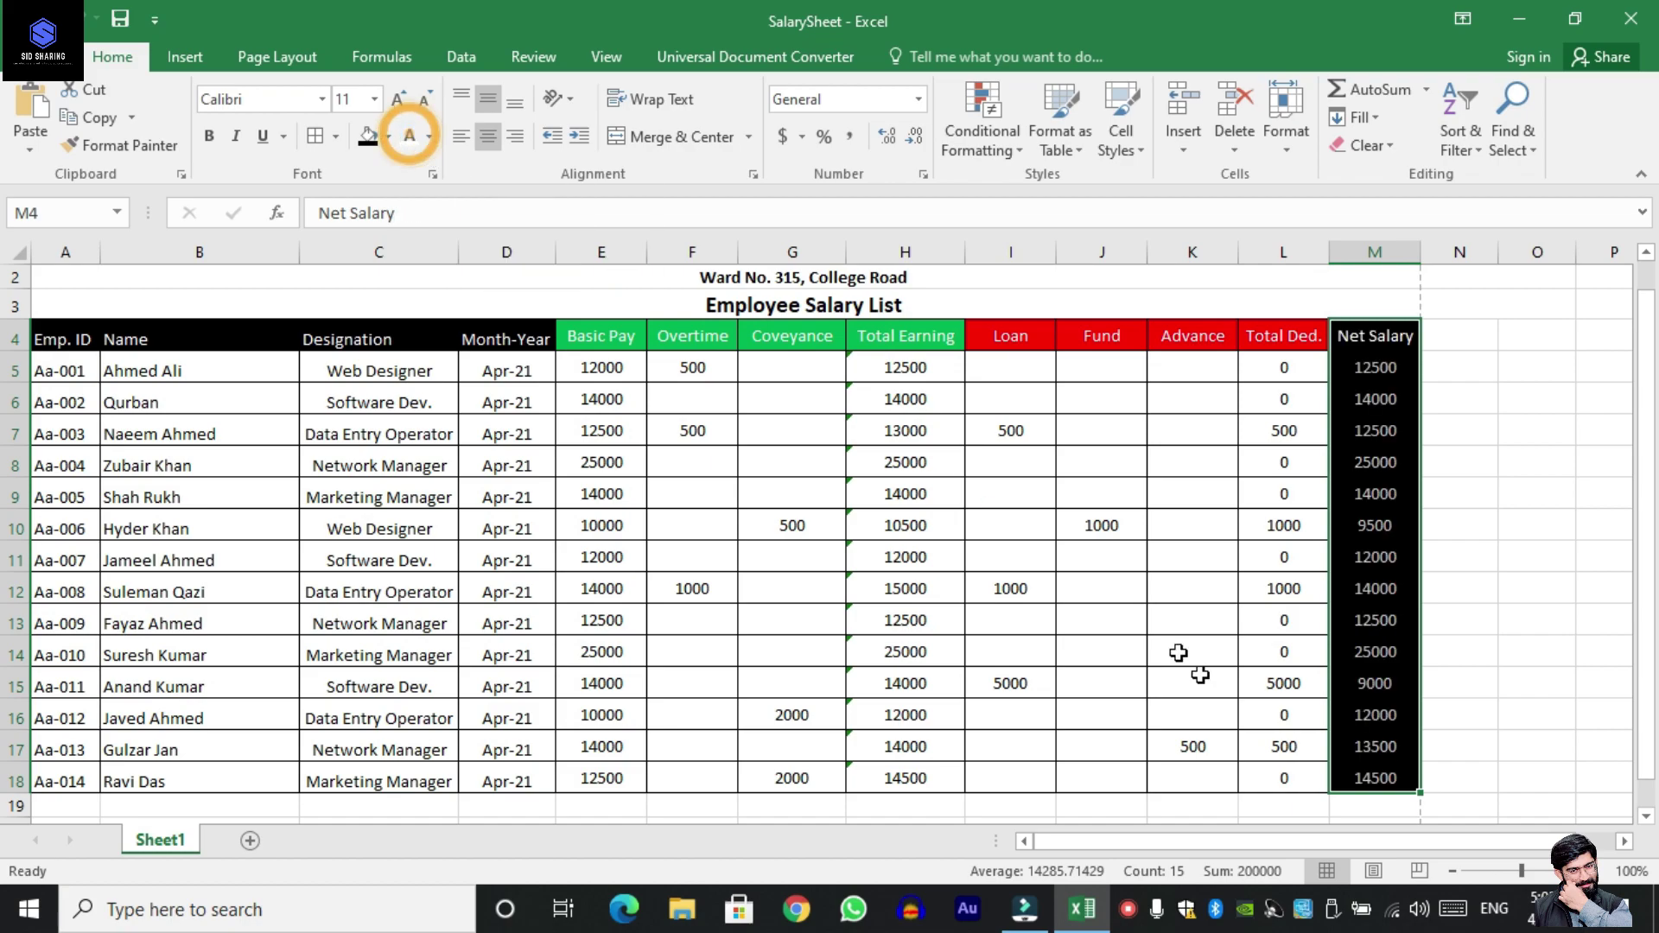
left_click(1104, 524)
scroll(1104, 524, "down", 1, "ctrl")
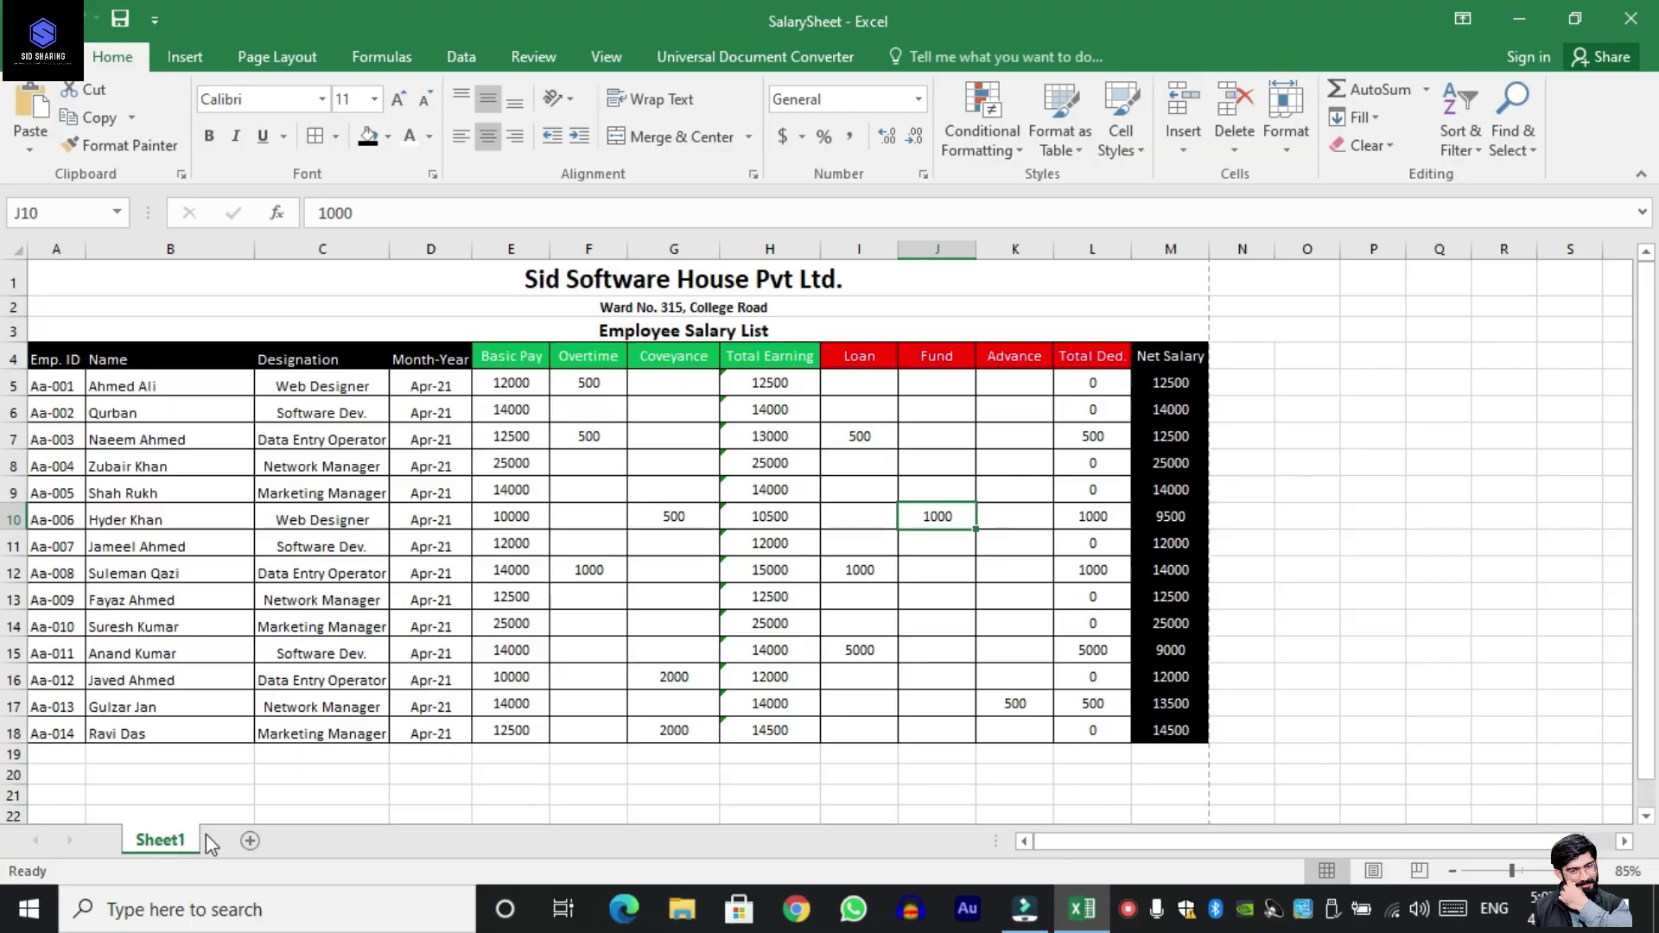
Add a blank Sheet4 and set its page to A4 paper in portrait orientation.
left_click(250, 841)
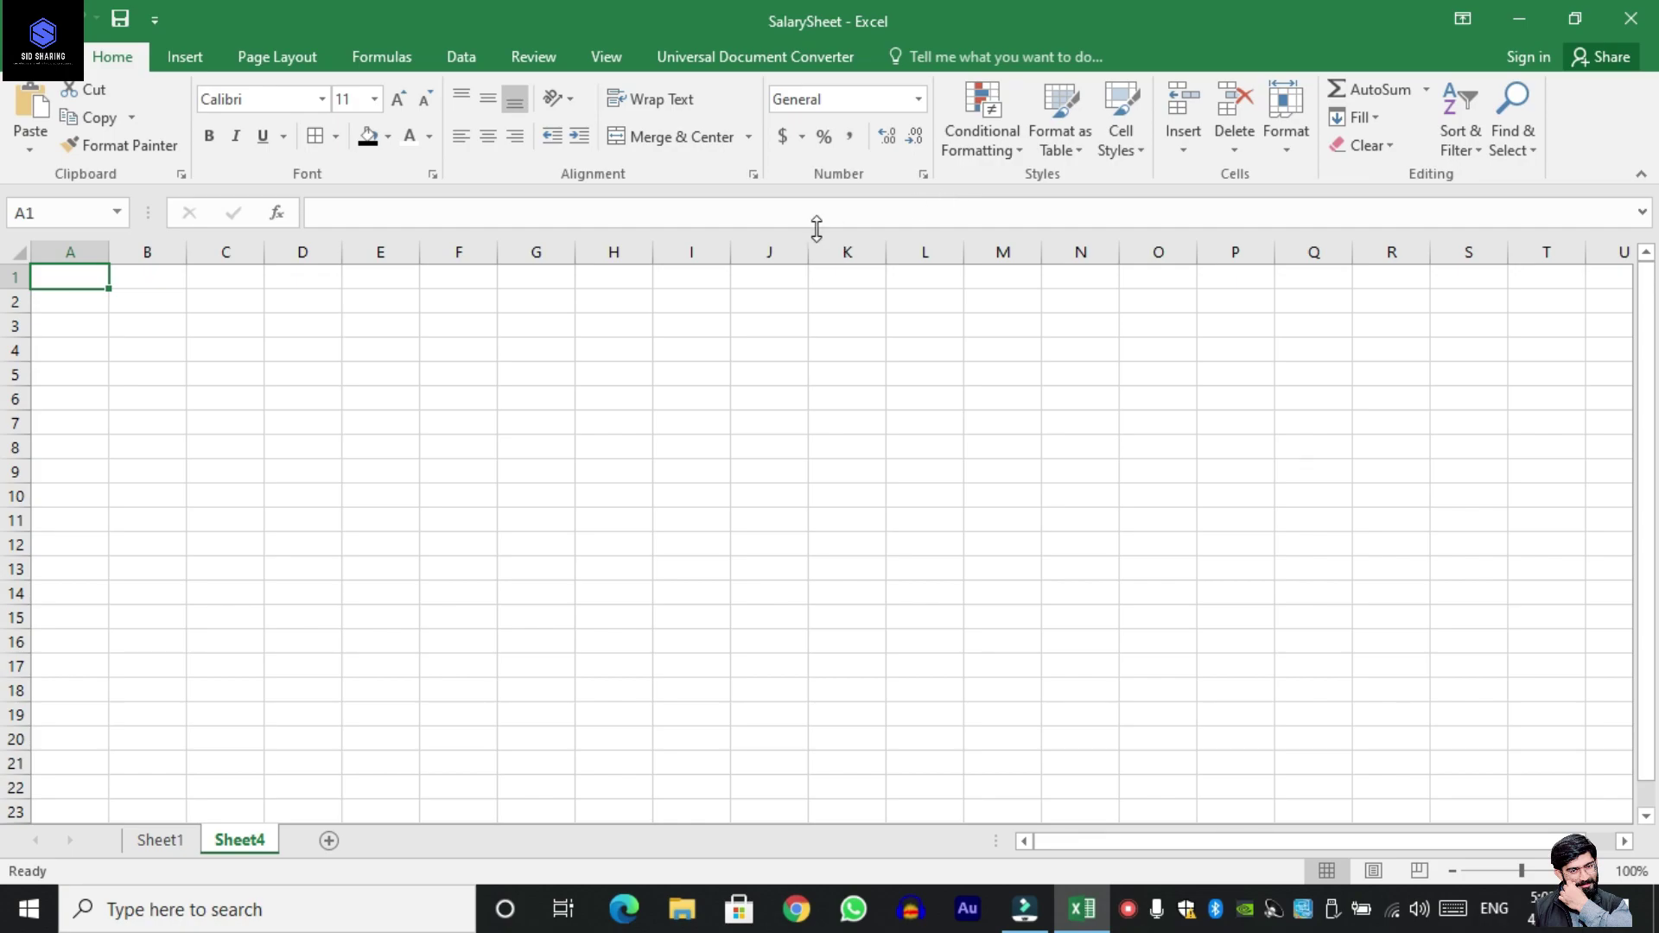
left_click(285, 57)
left_click(333, 142)
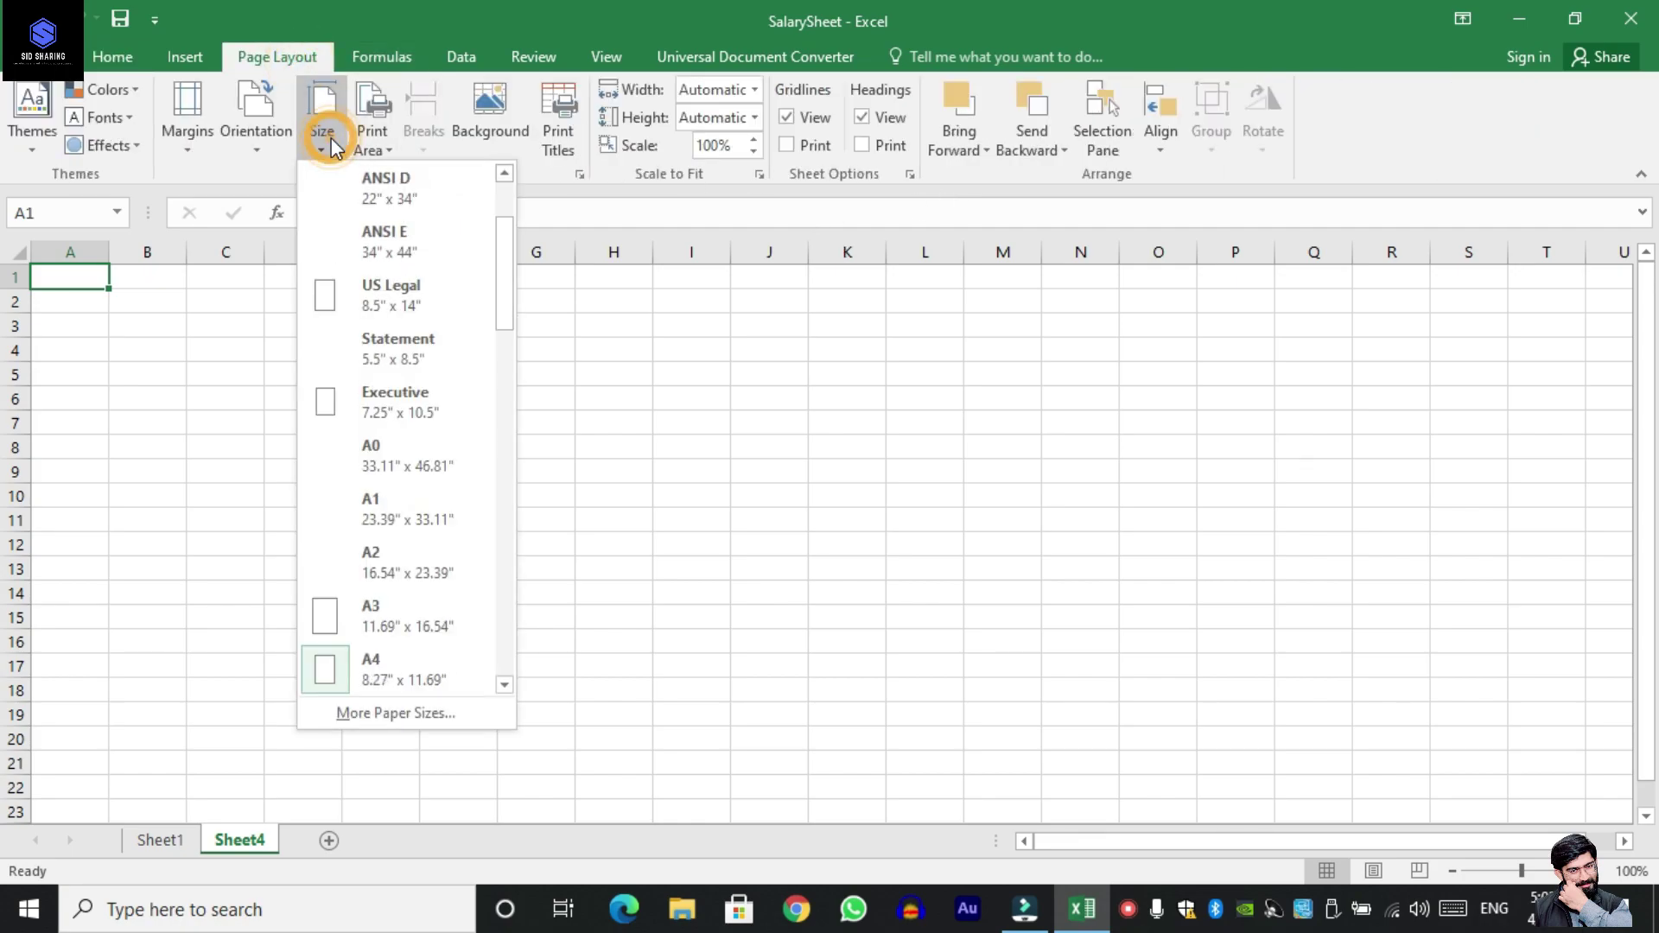
left_click(399, 672)
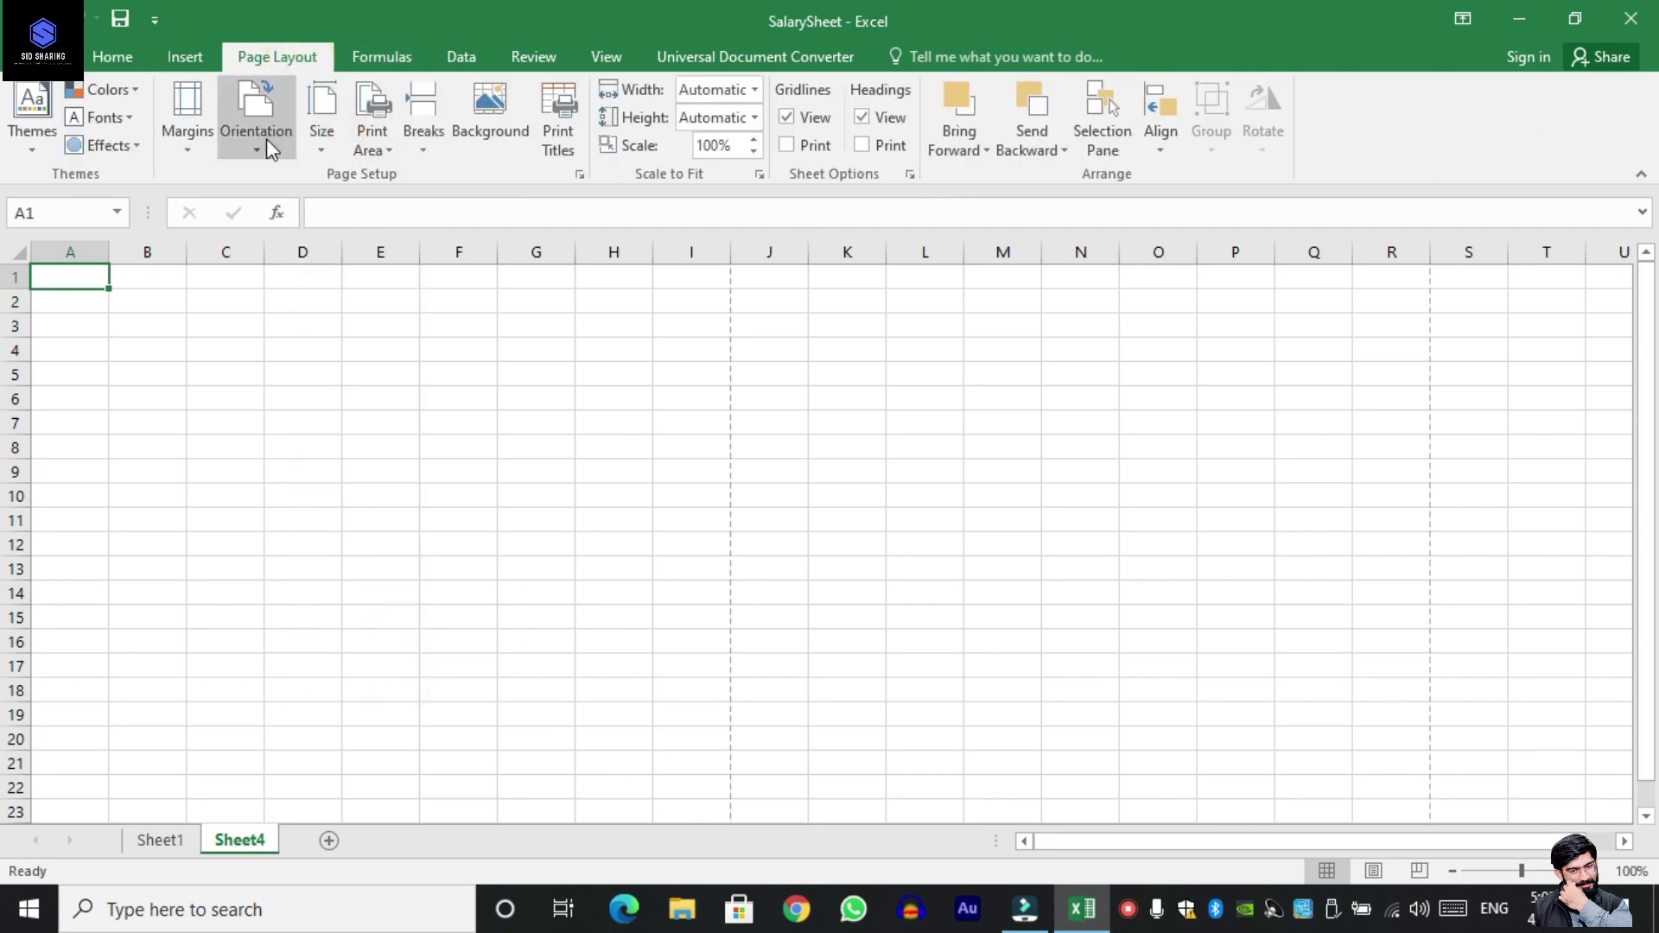
left_click(268, 149)
left_click(289, 197)
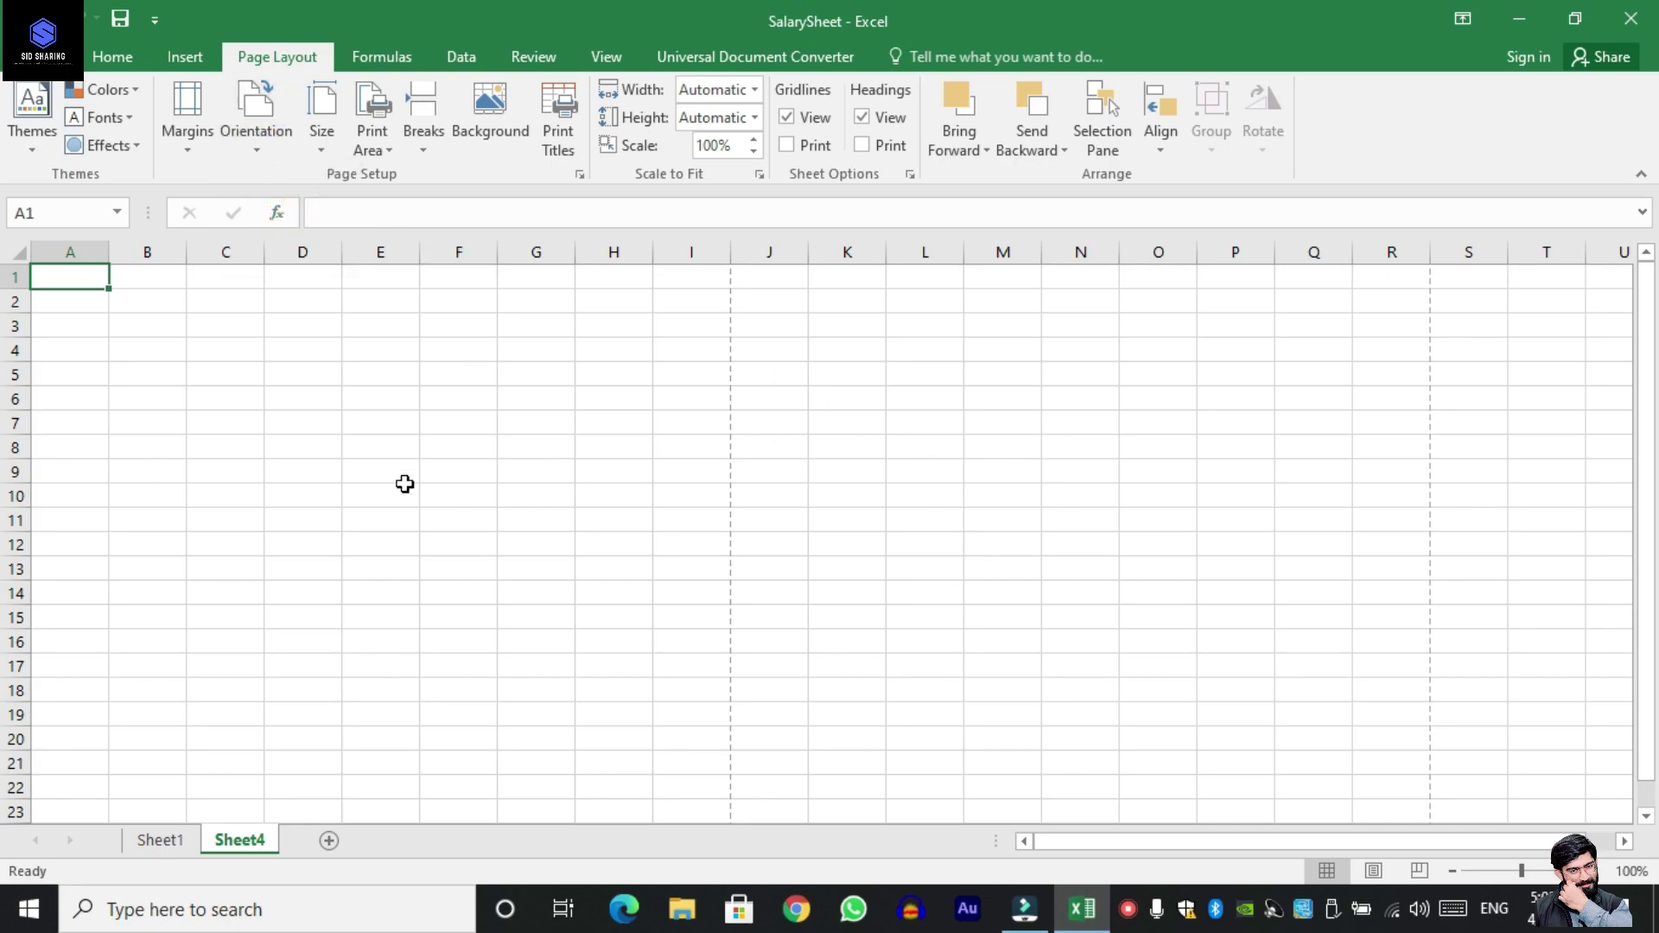
scroll(359, 492, "down", 1, "ctrl")
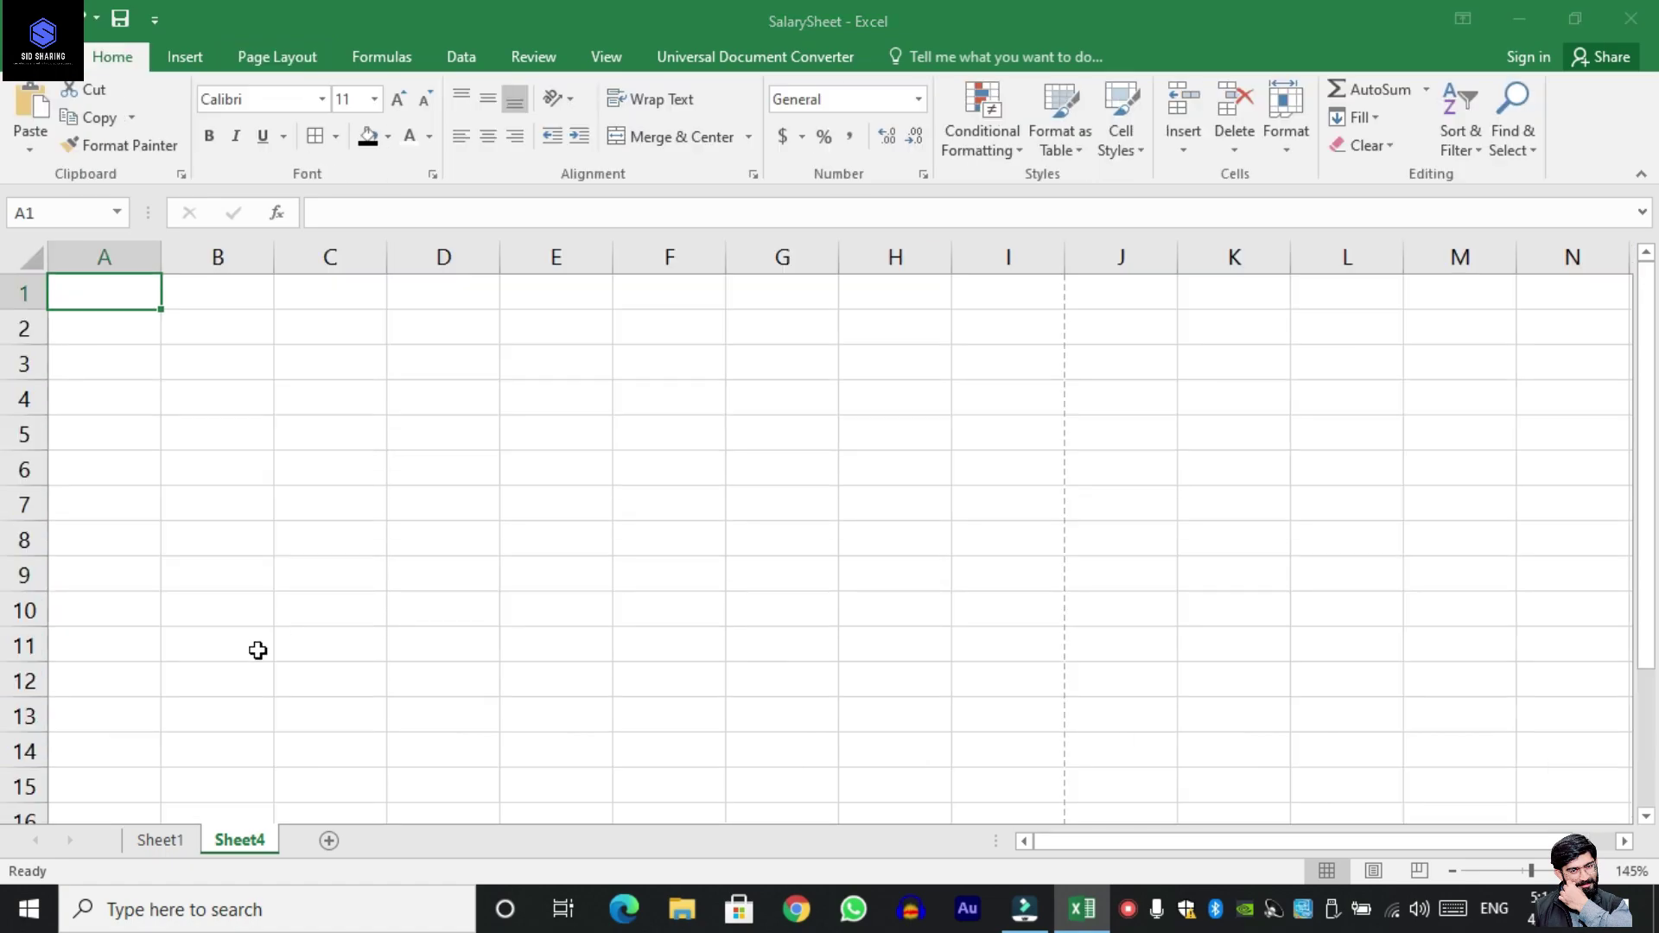
Paste the company name into A1, merged and centred across A1:I1, size 16 bold.
key("super+v")
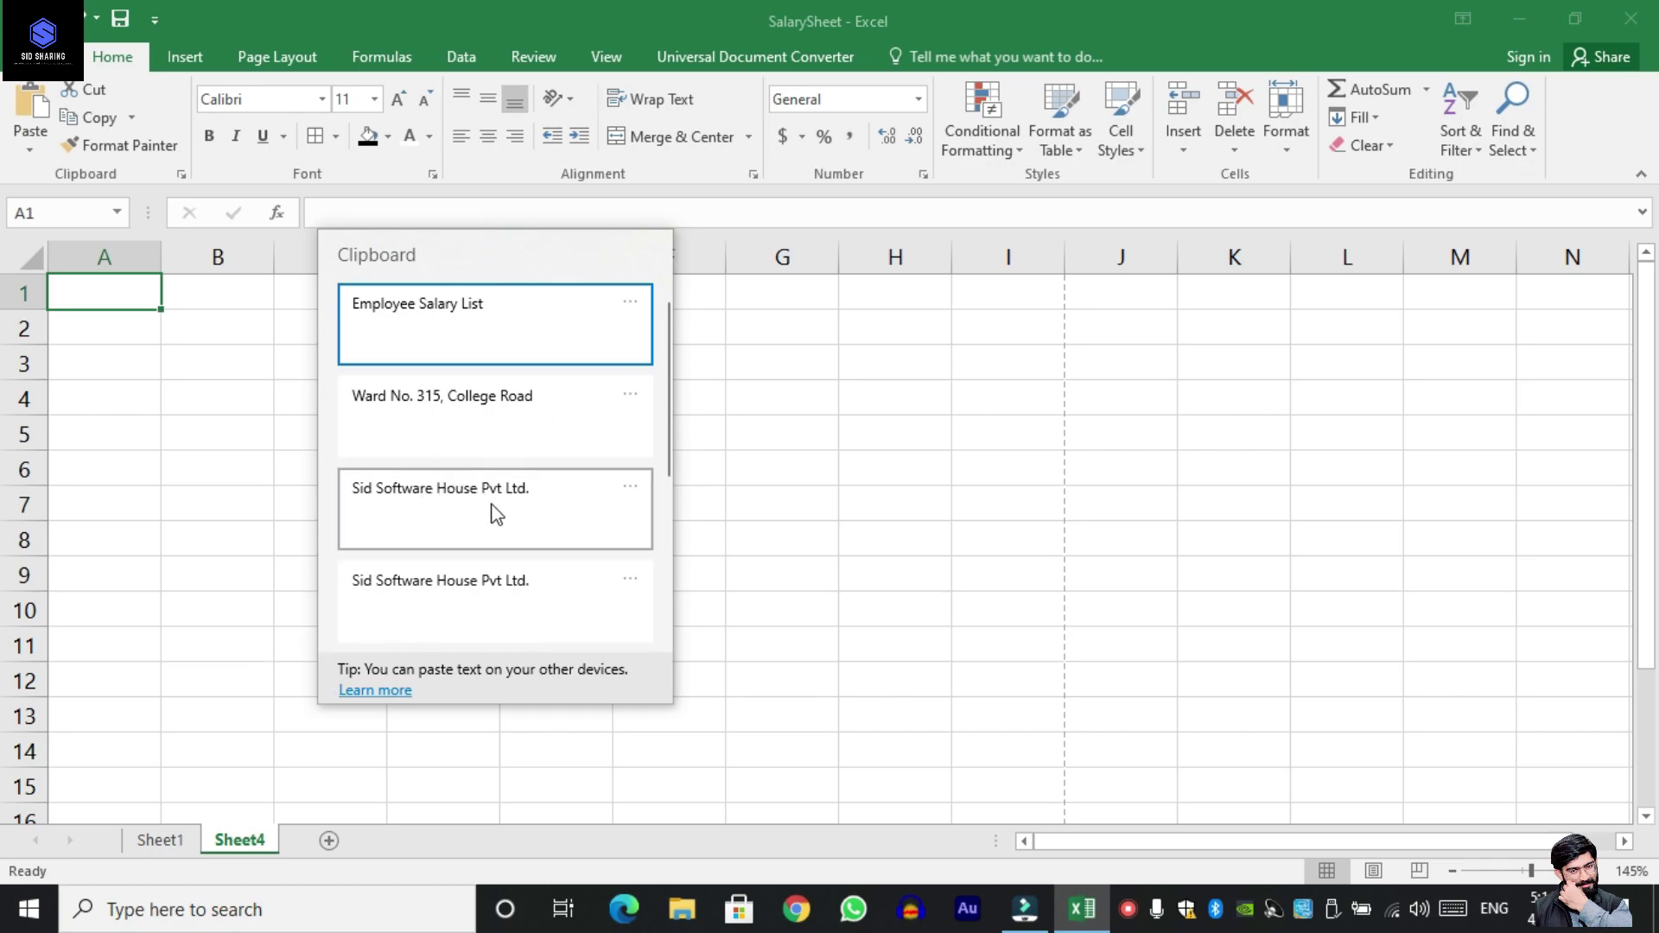
left_click(497, 514)
left_click(118, 288)
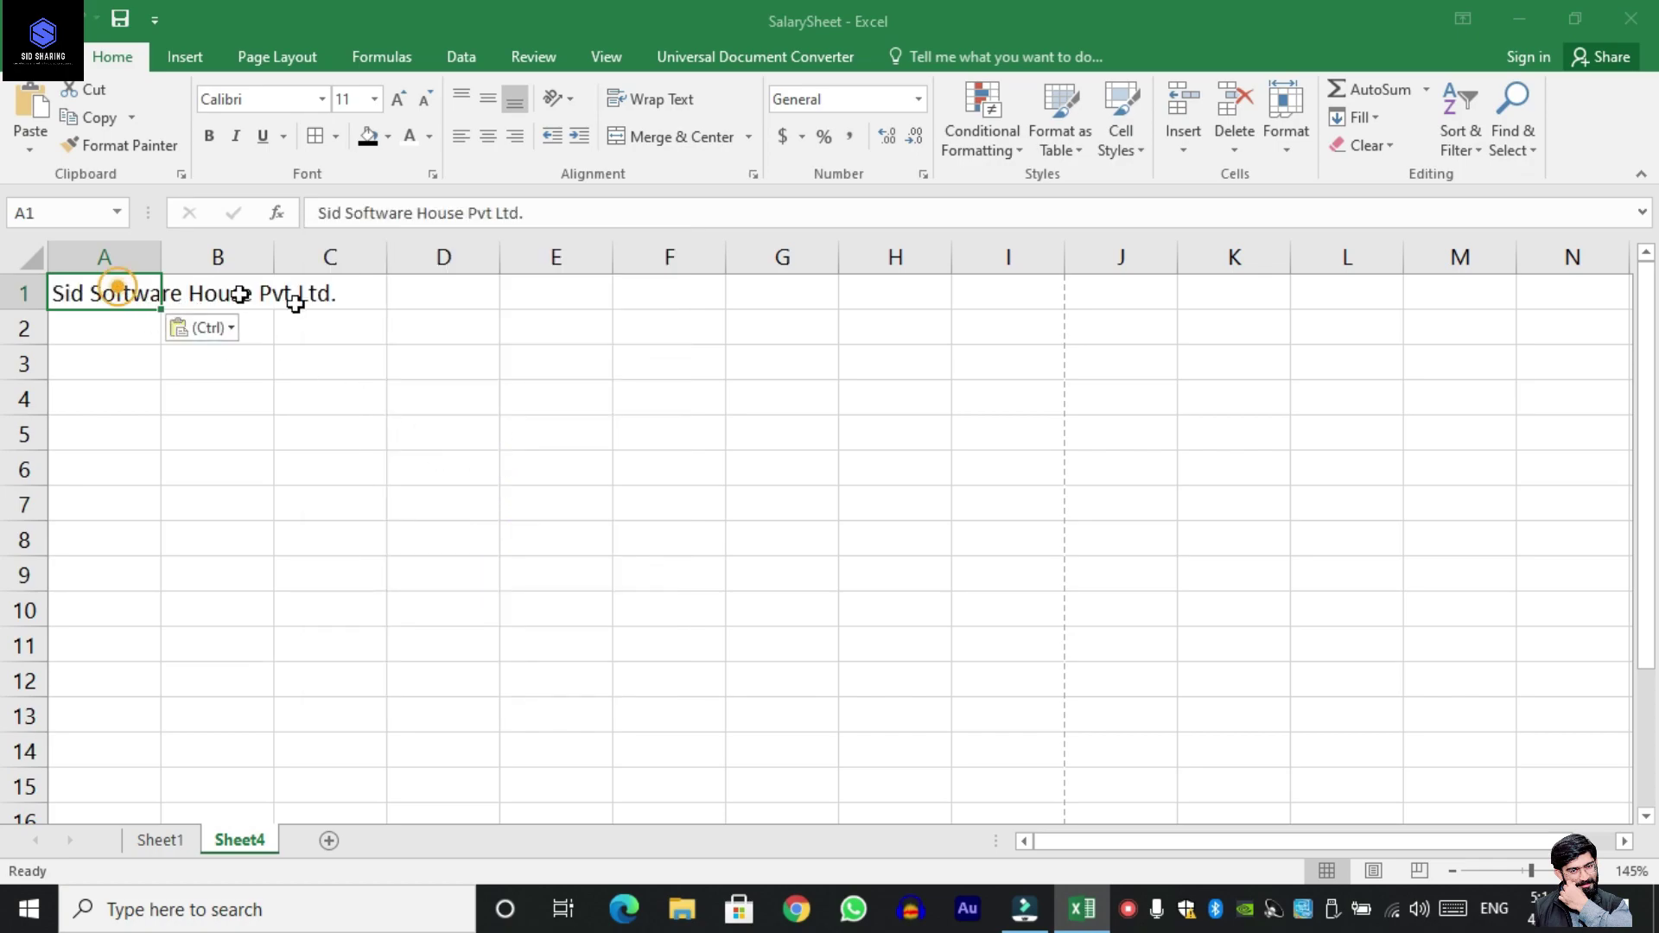
left_click_drag(295, 302, 1000, 296)
left_click(670, 136)
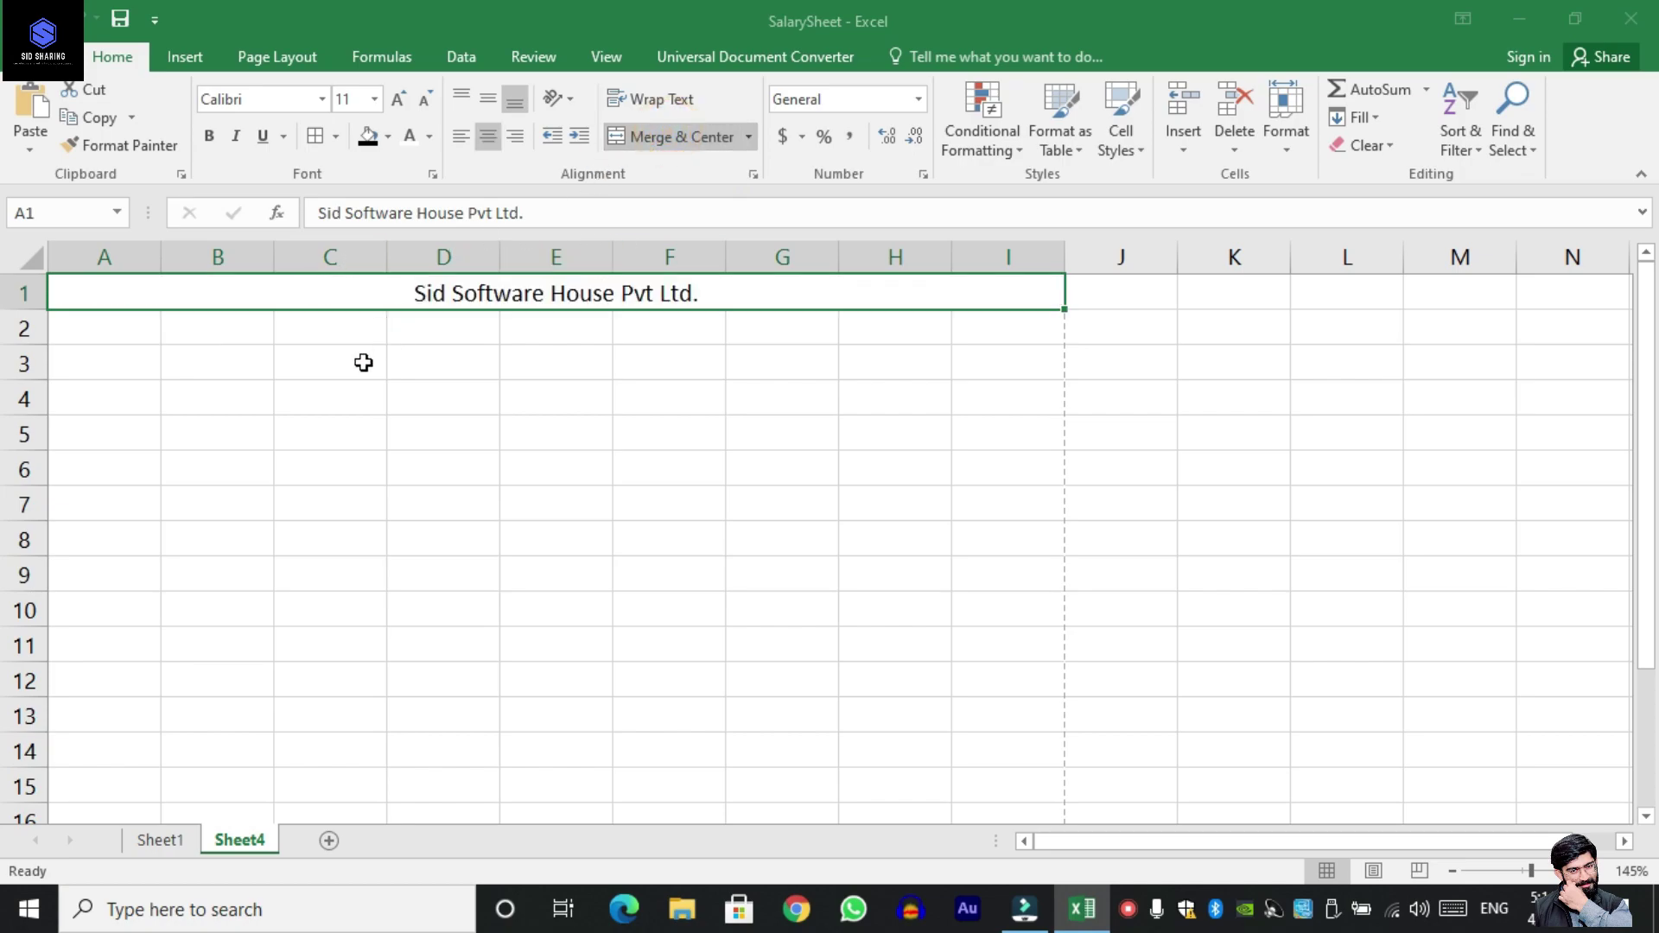
left_click(403, 99)
left_click(403, 99)
left_click(402, 99)
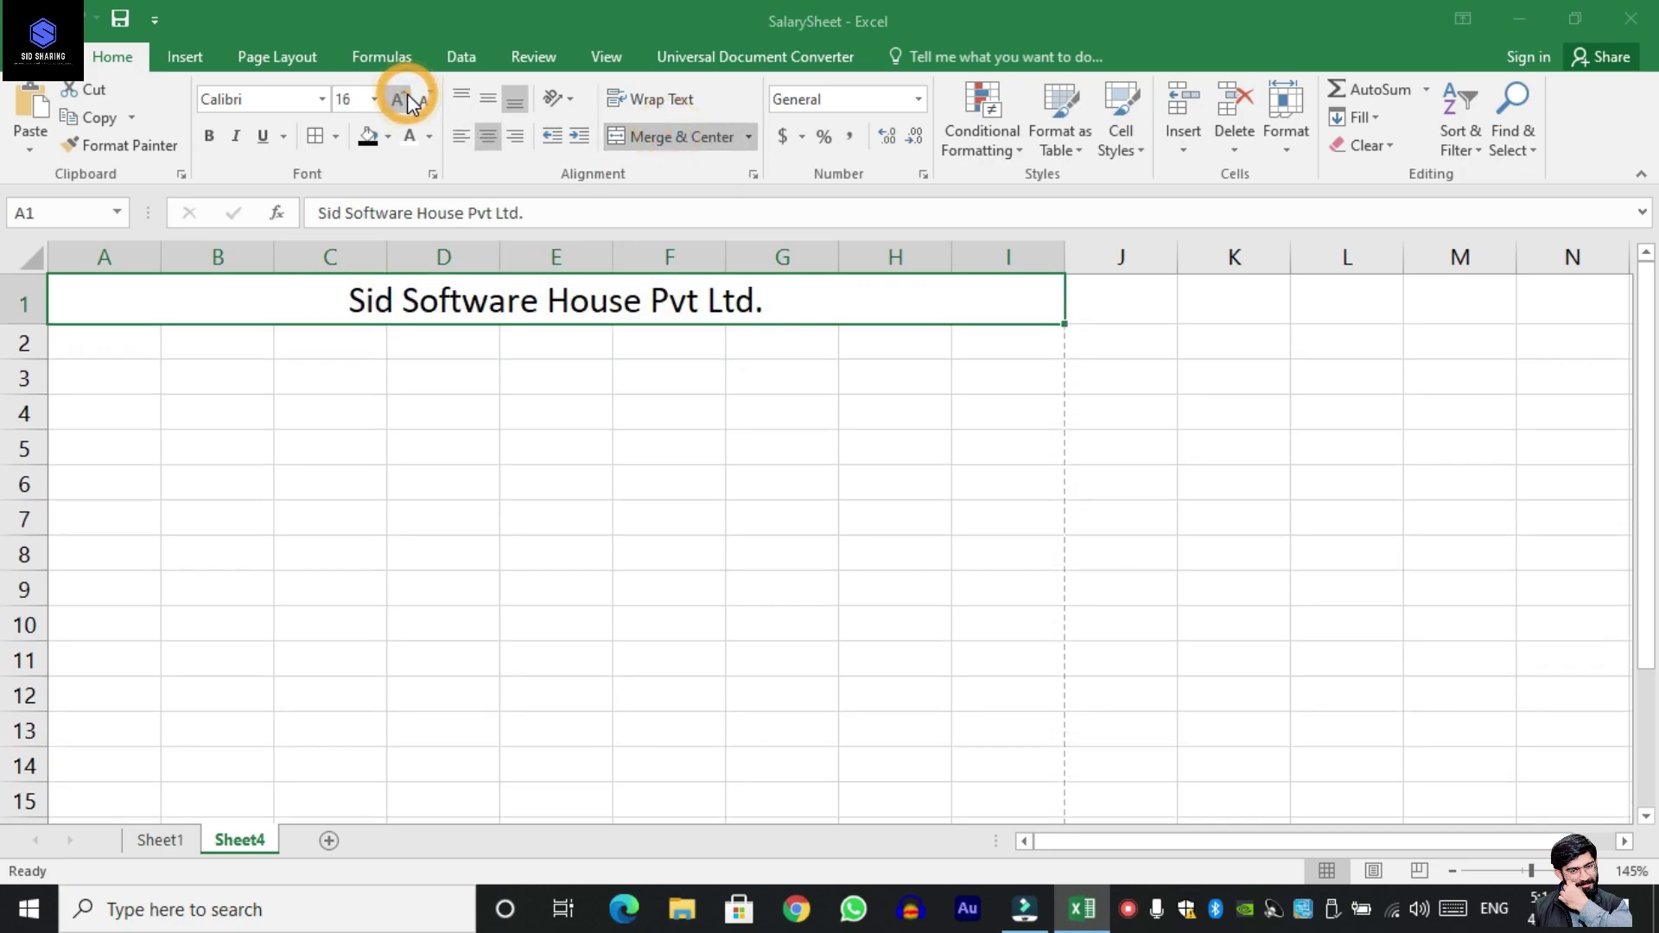
key("ctrl+b")
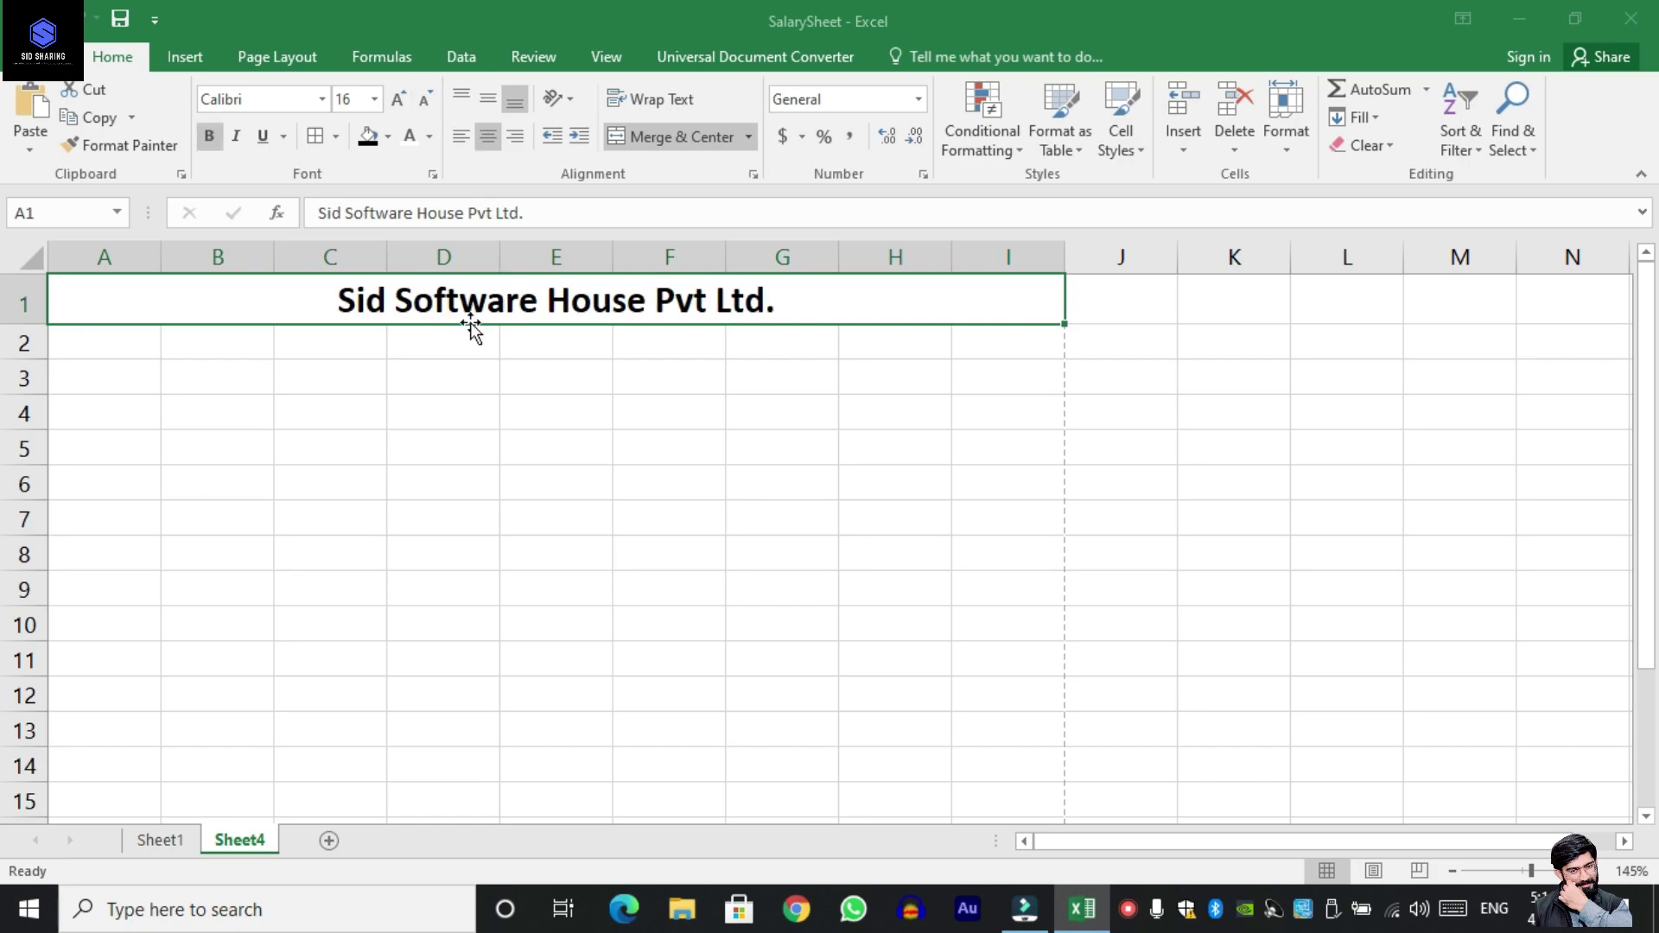
Paste the company address into A2, merged and centred across A2:I2, size 10, top-aligned.
left_click_drag(130, 350, 142, 337)
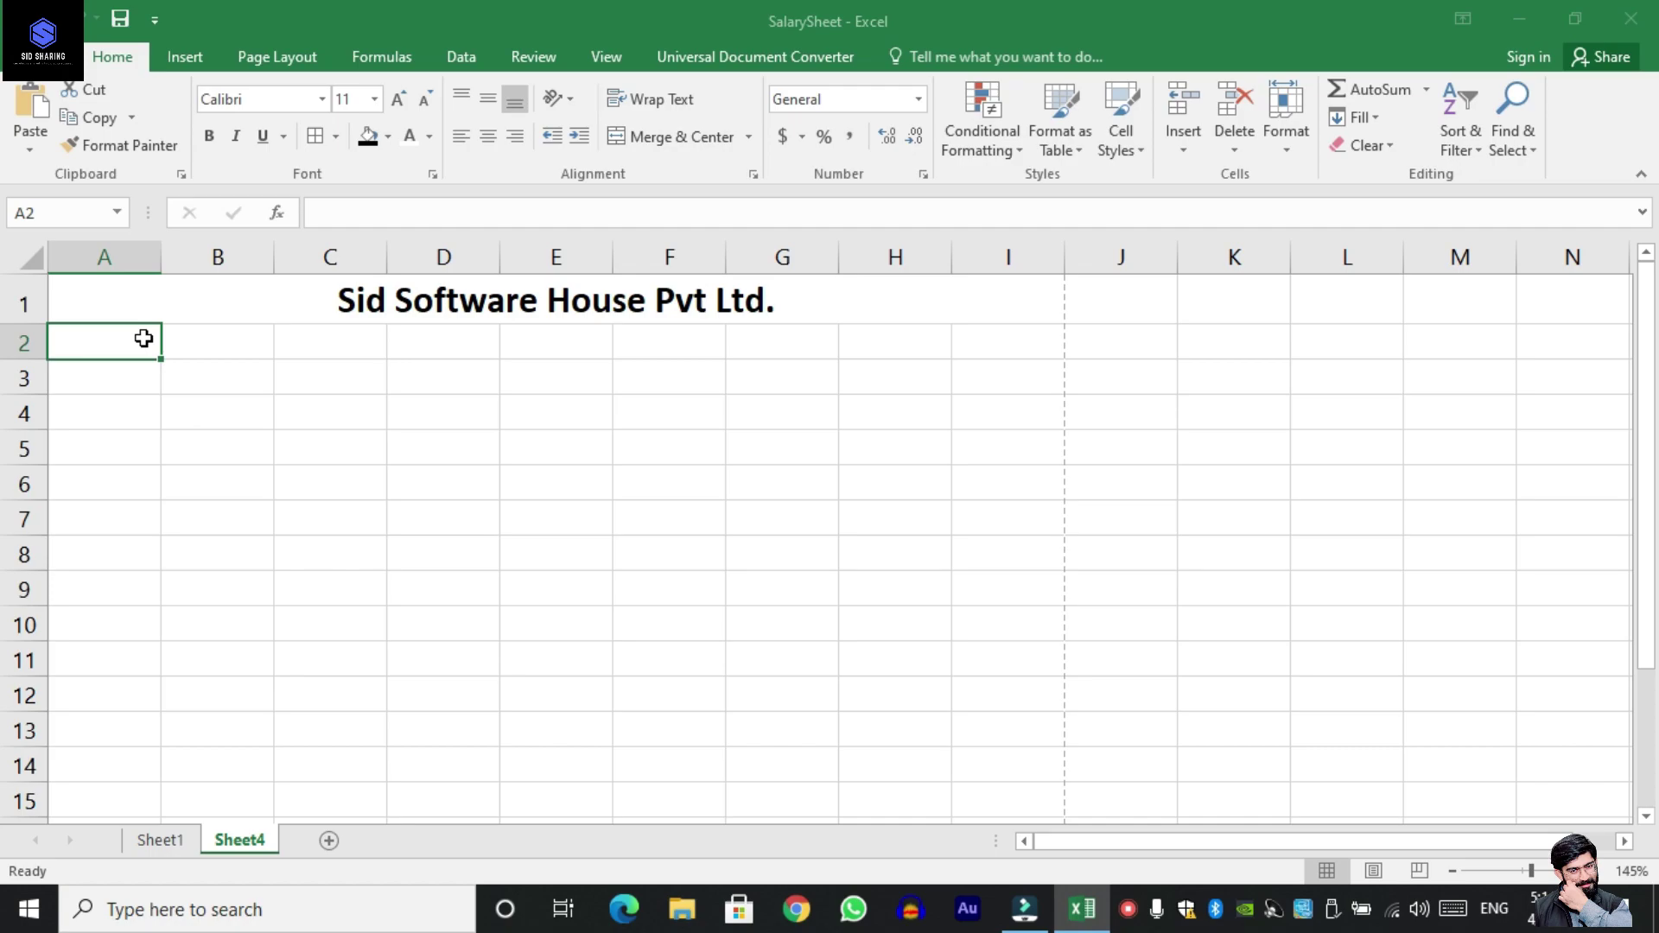
key("super+v")
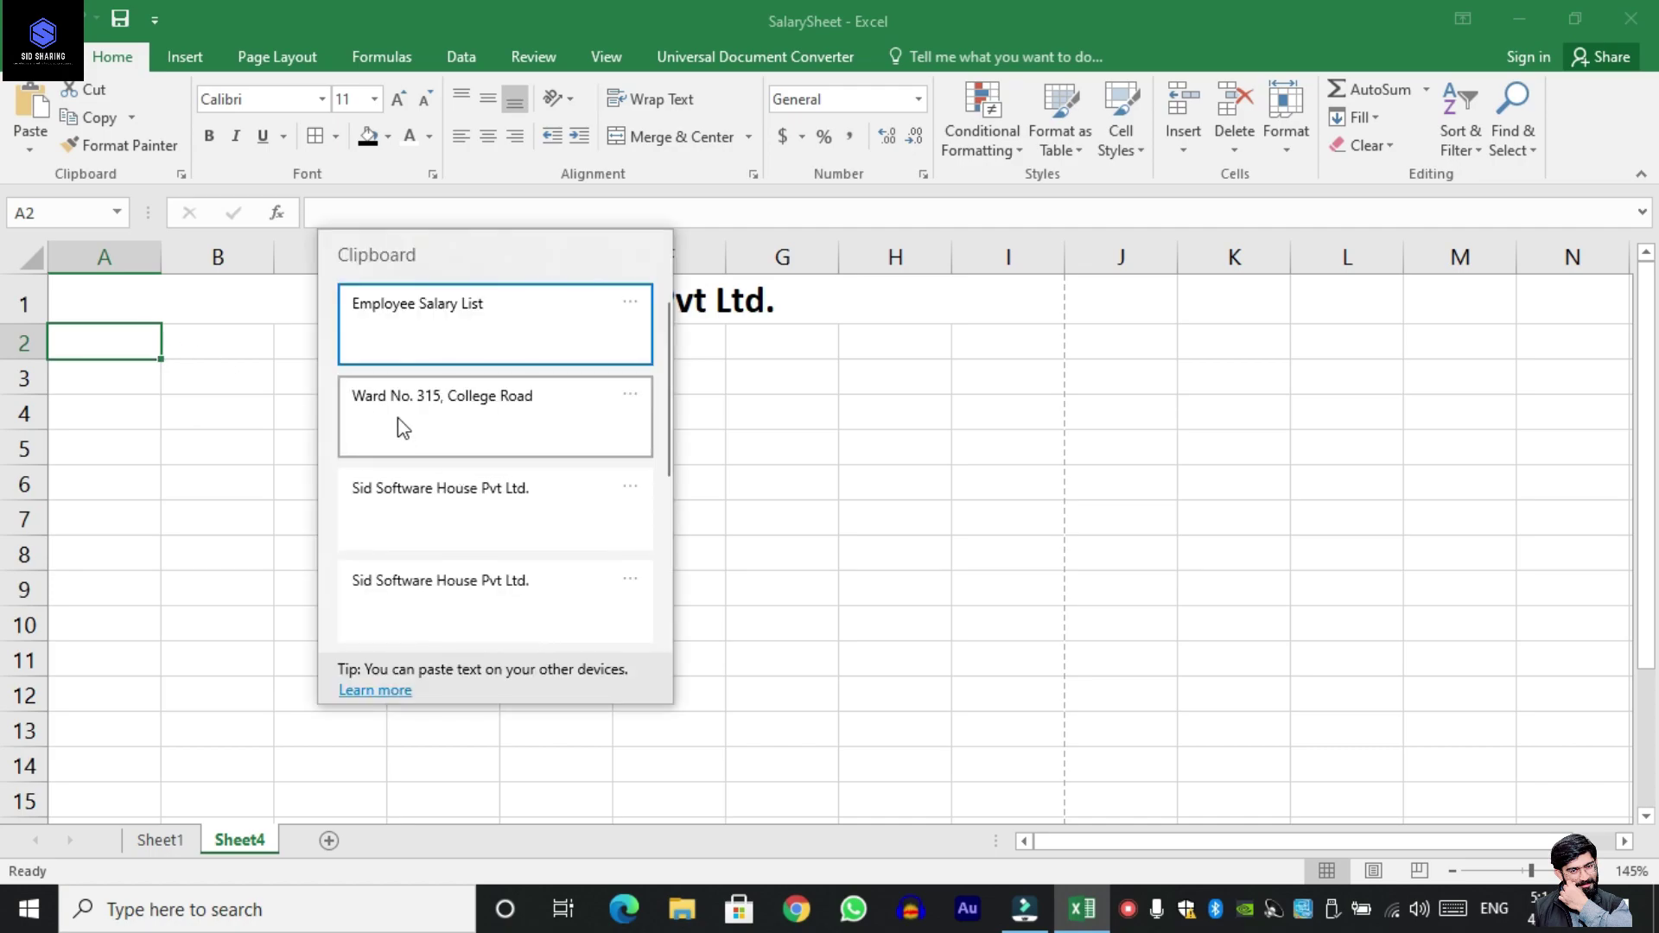
left_click(398, 418)
left_click_drag(113, 345, 1027, 327)
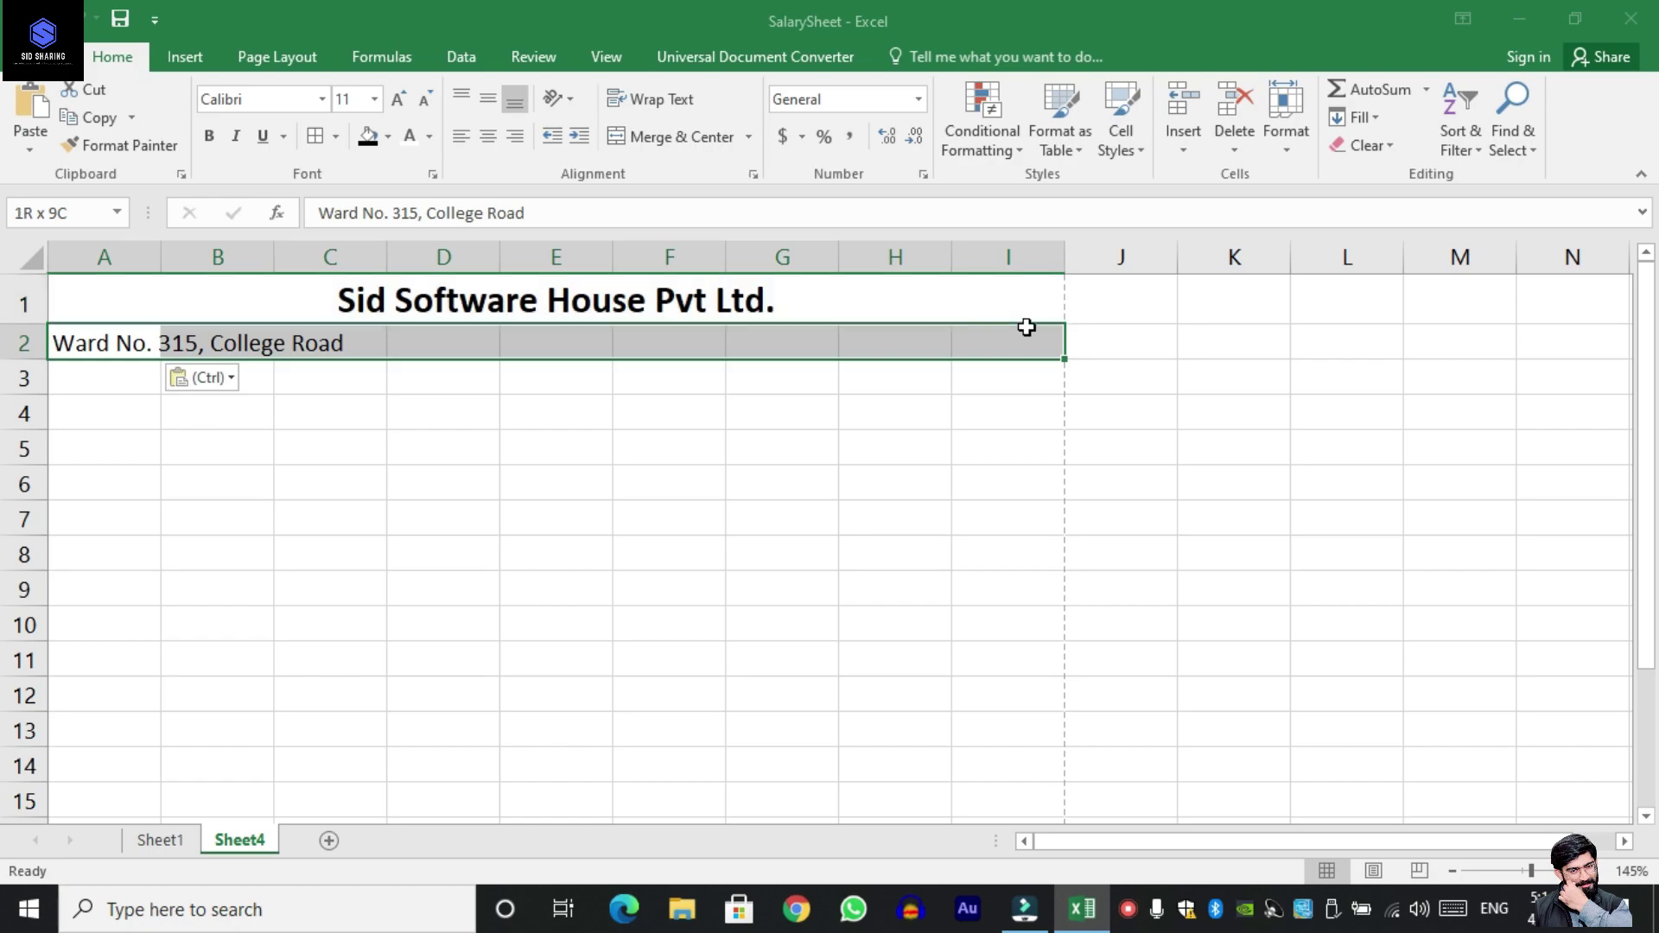
left_click(672, 135)
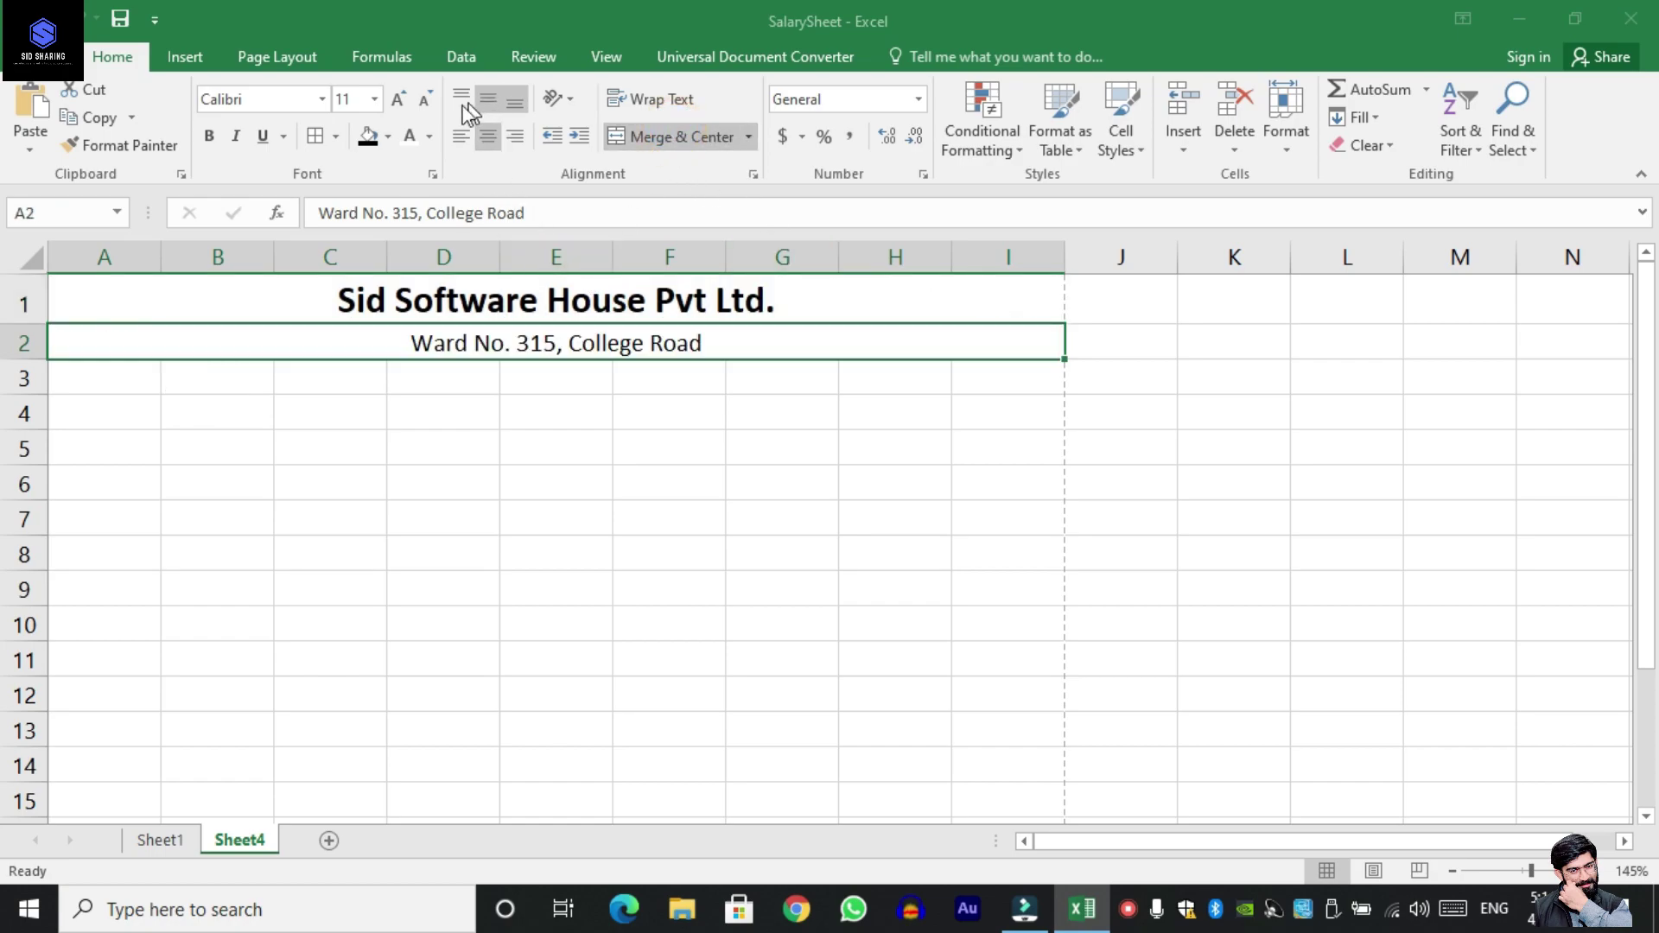
left_click(426, 97)
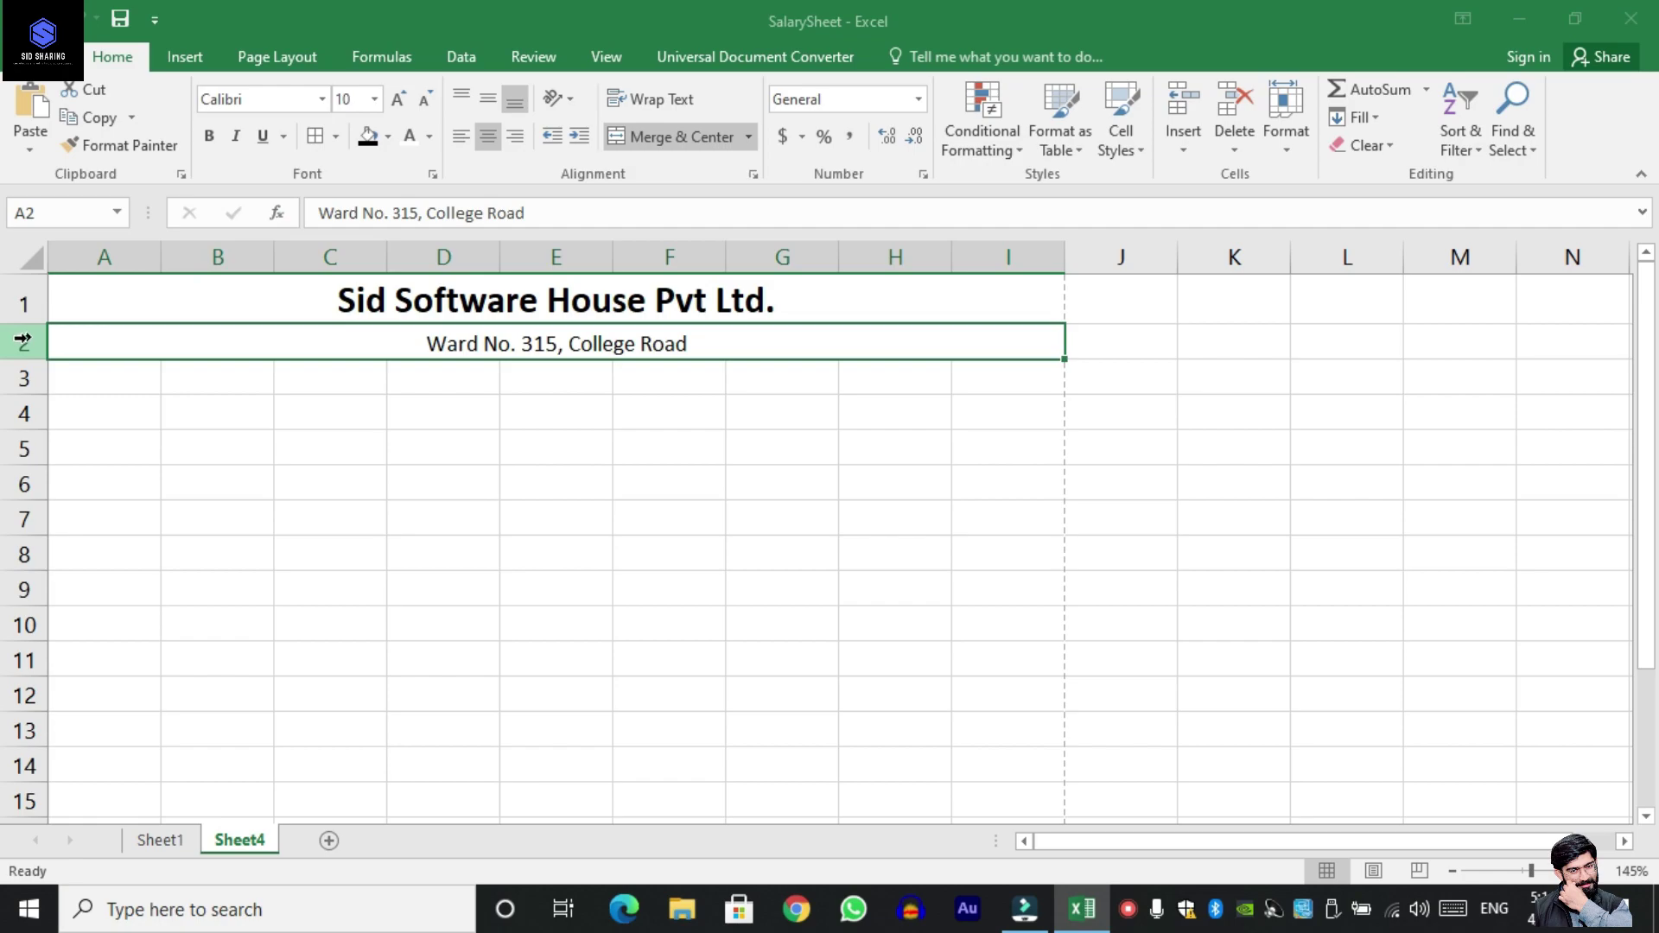
left_click(461, 100)
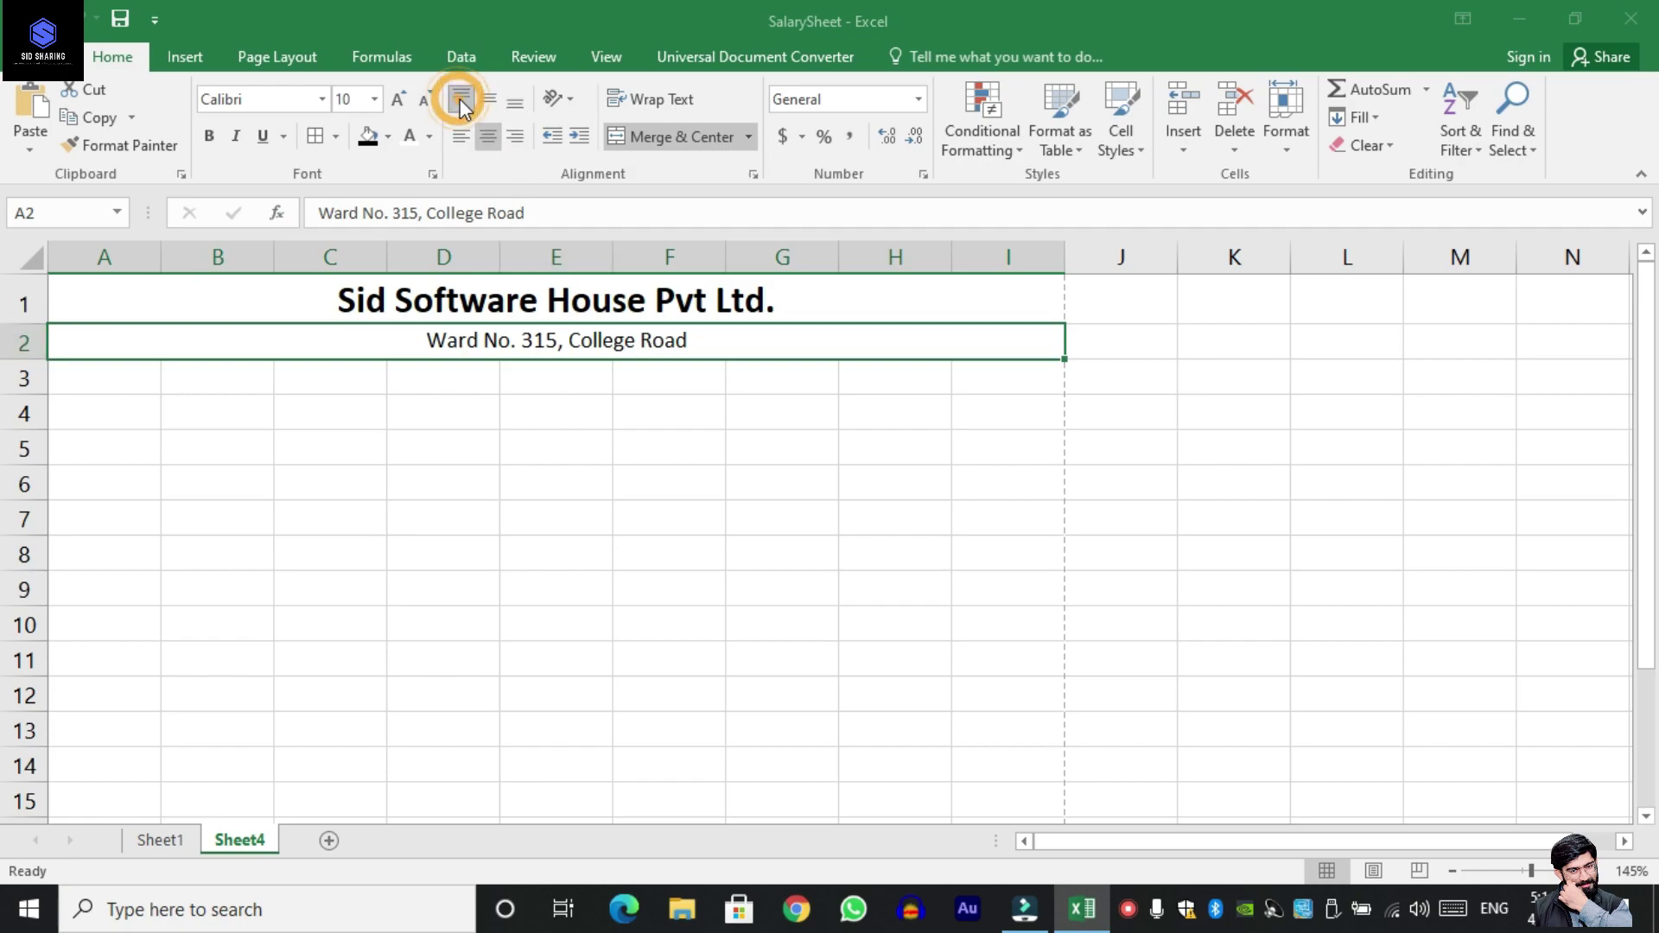
left_click(560, 410)
left_click(149, 418)
key("Up")
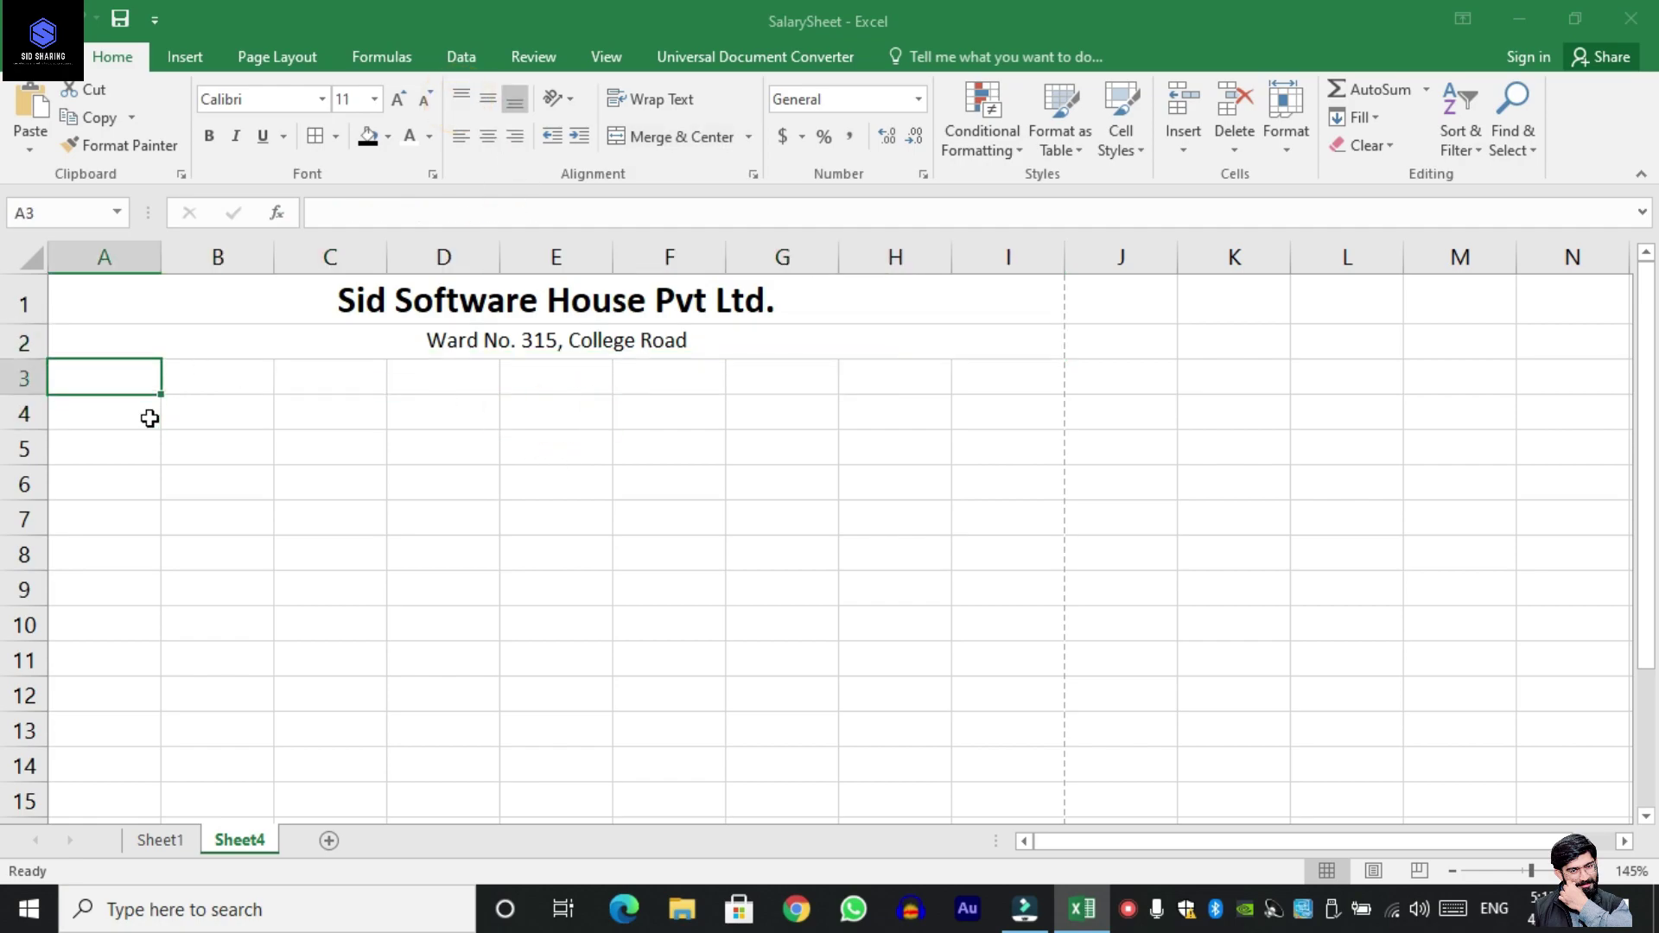
Enter 'Employee Salary Sheet' in A3, merged and centred across A3:I3, middle-aligned, bold, size 12.
type("Employee Saa")
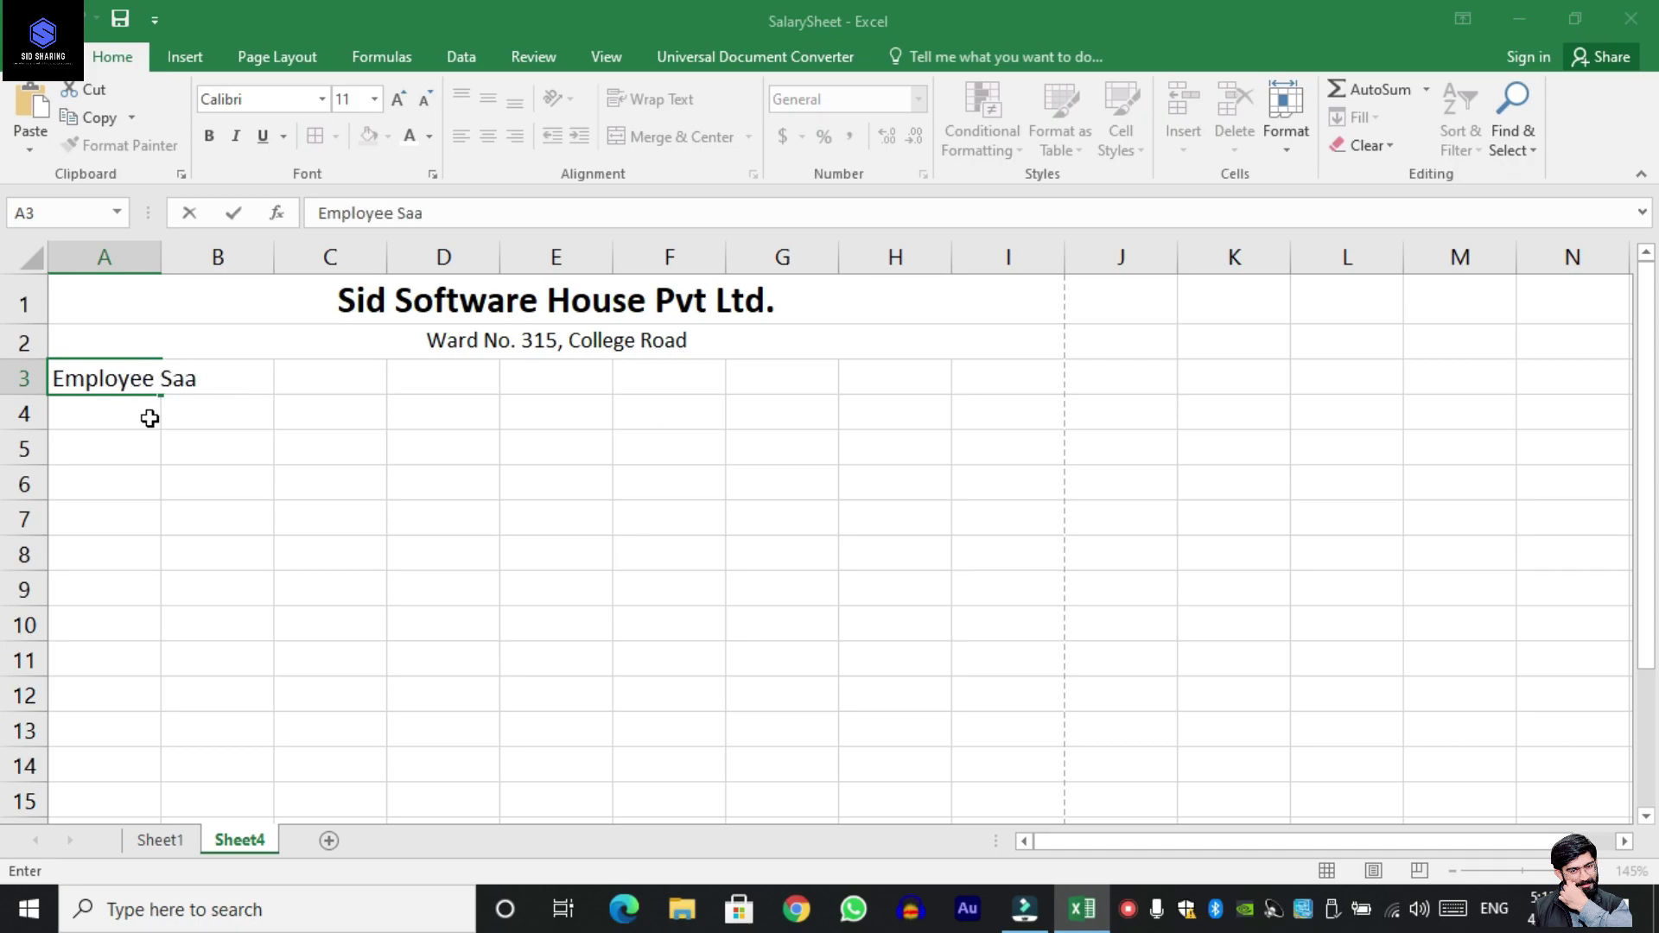
key("BackSpace")
type("lary Sheet")
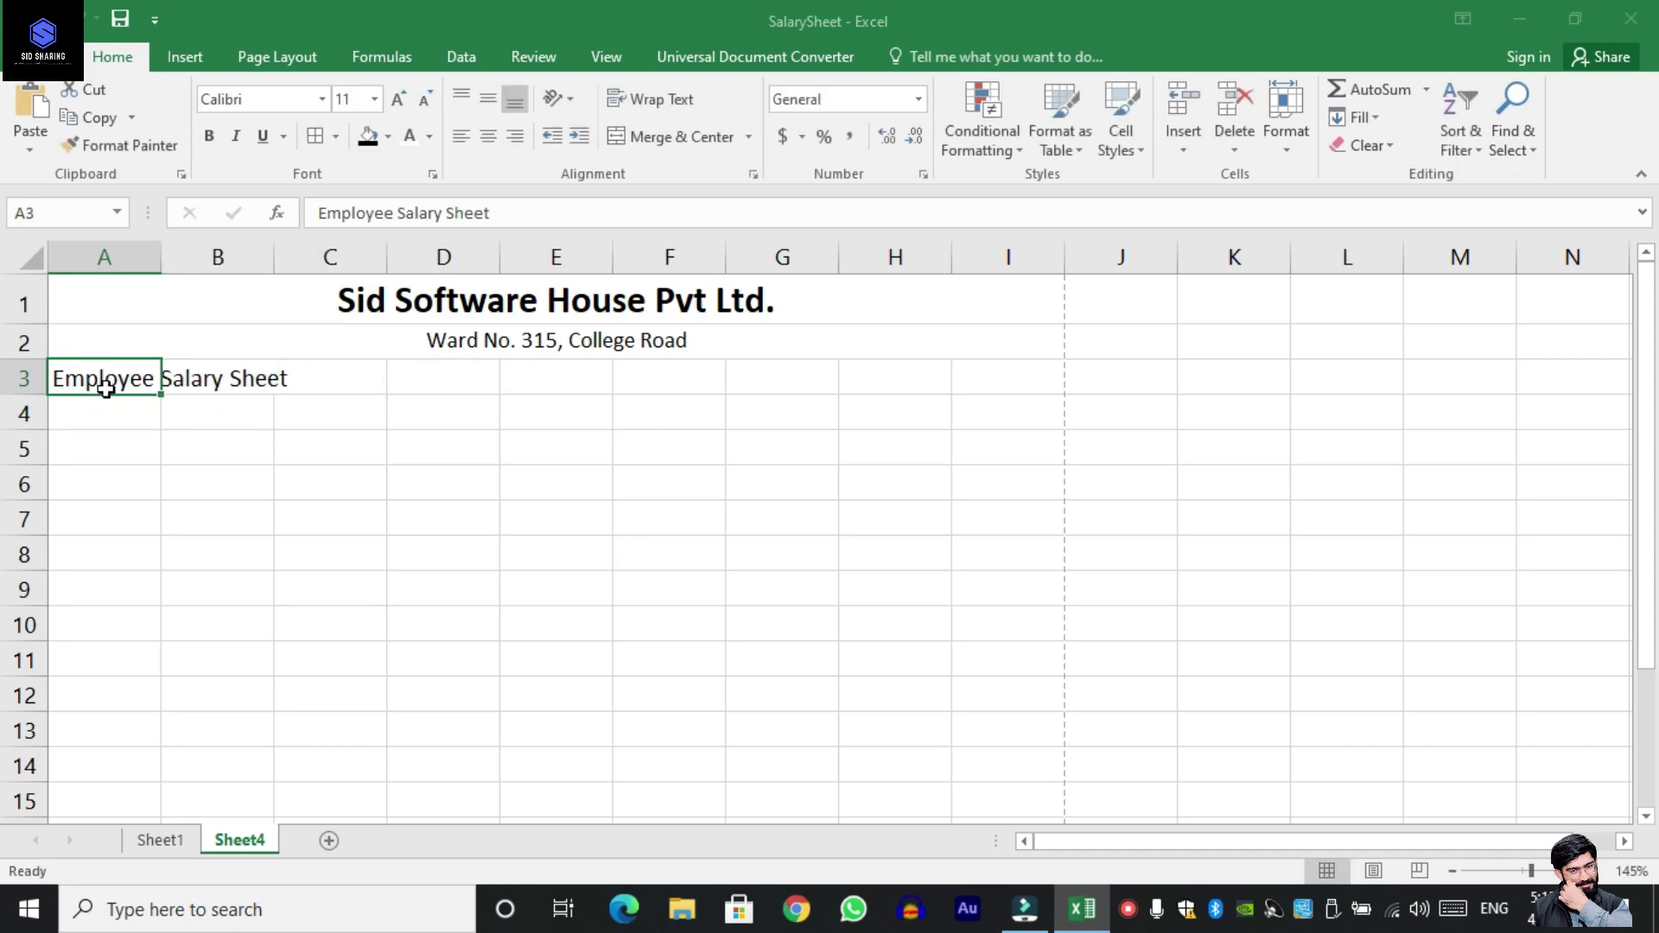
left_click_drag(100, 381, 985, 381)
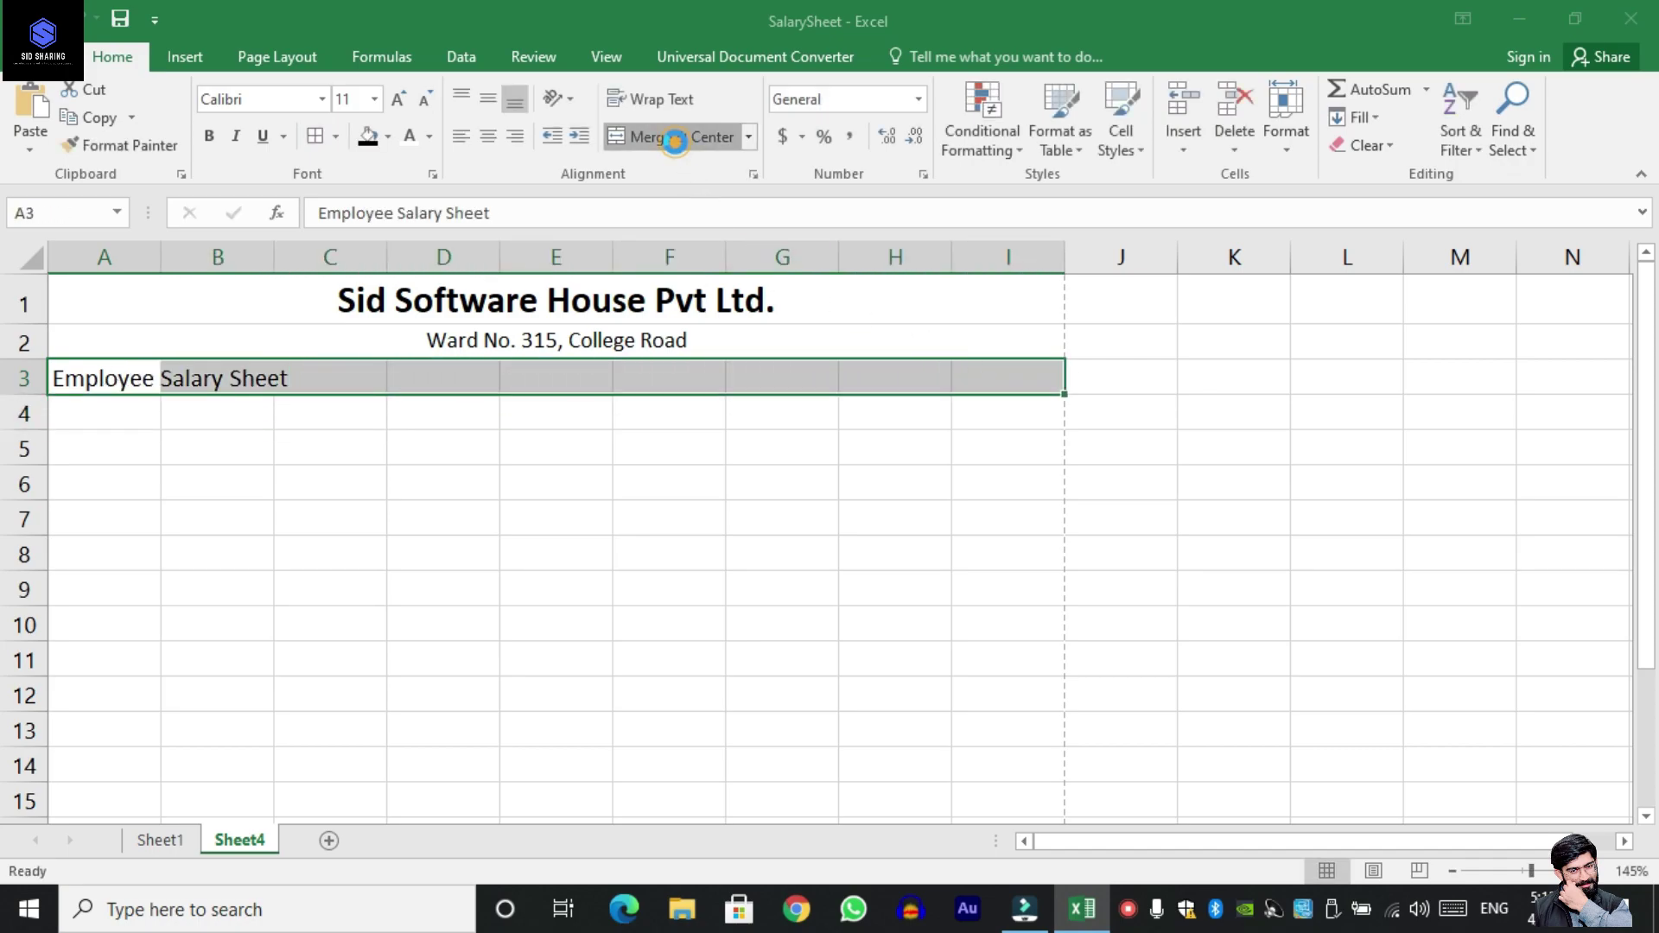
left_click(670, 136)
left_click(494, 102)
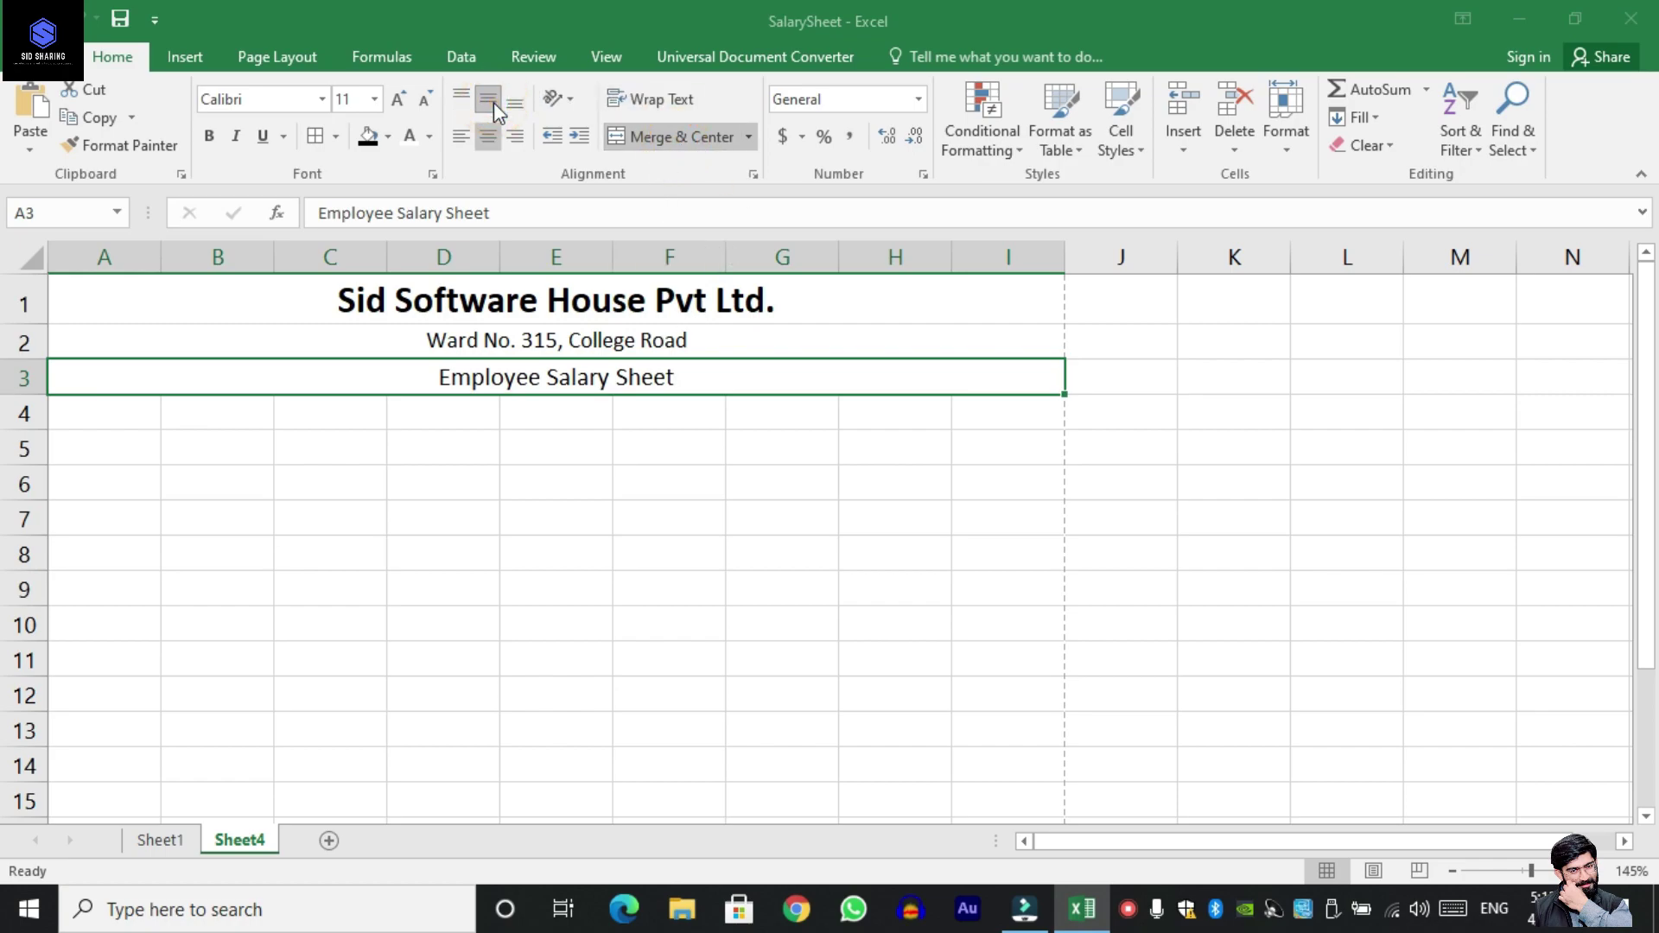
key("ctrl+b")
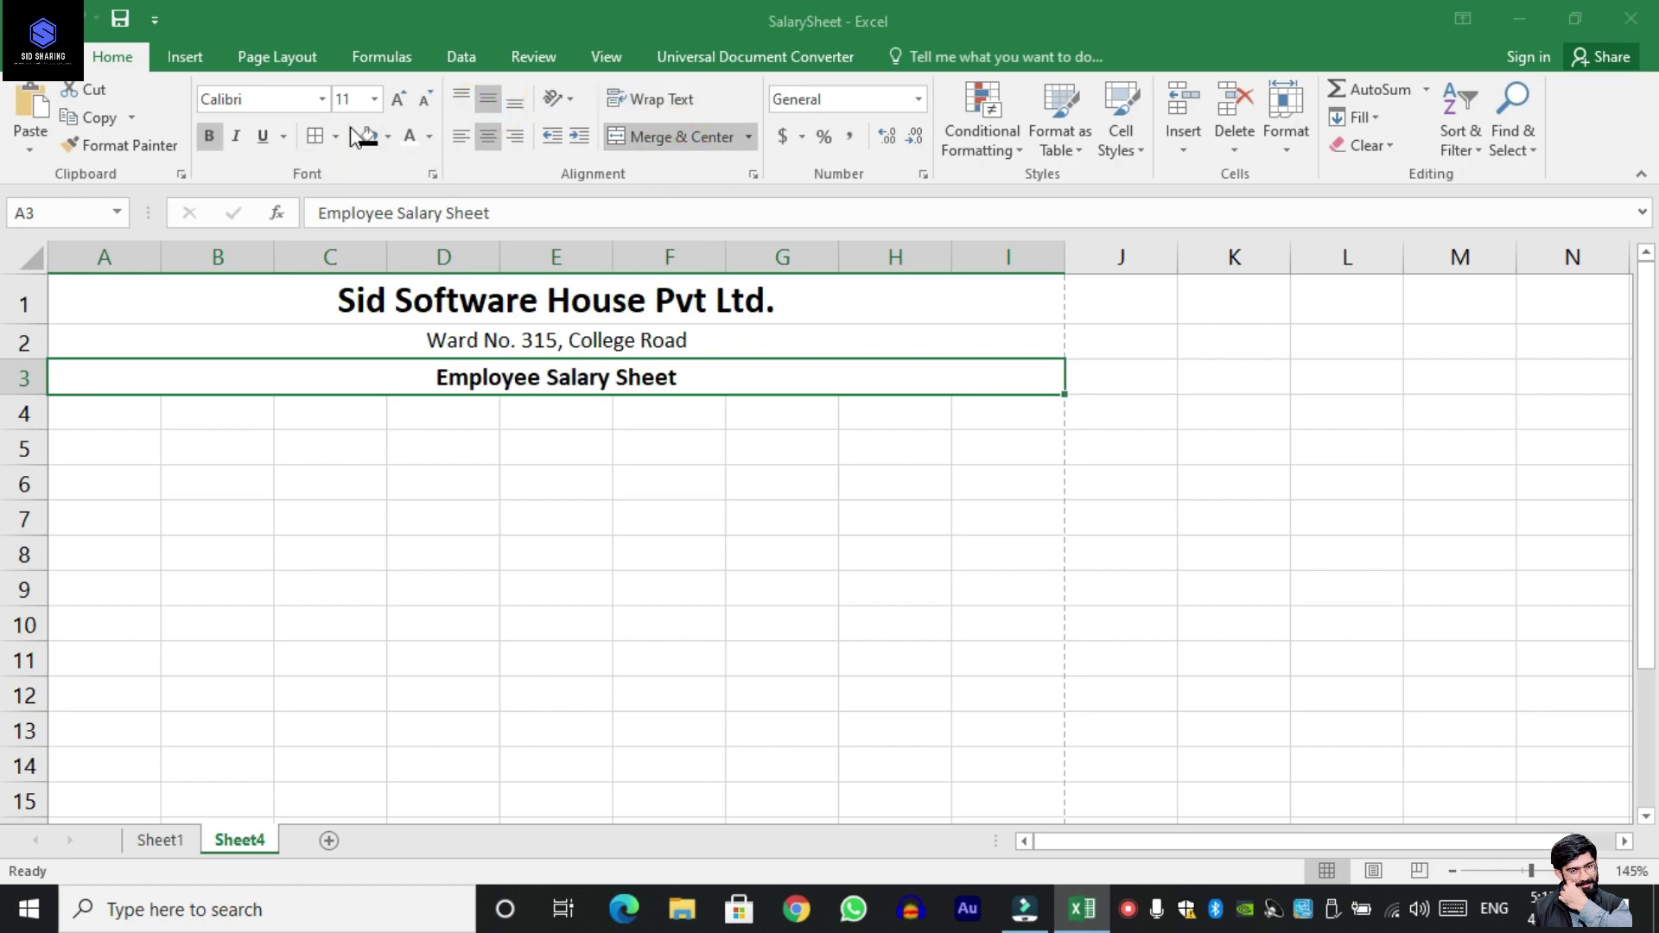
left_click(398, 99)
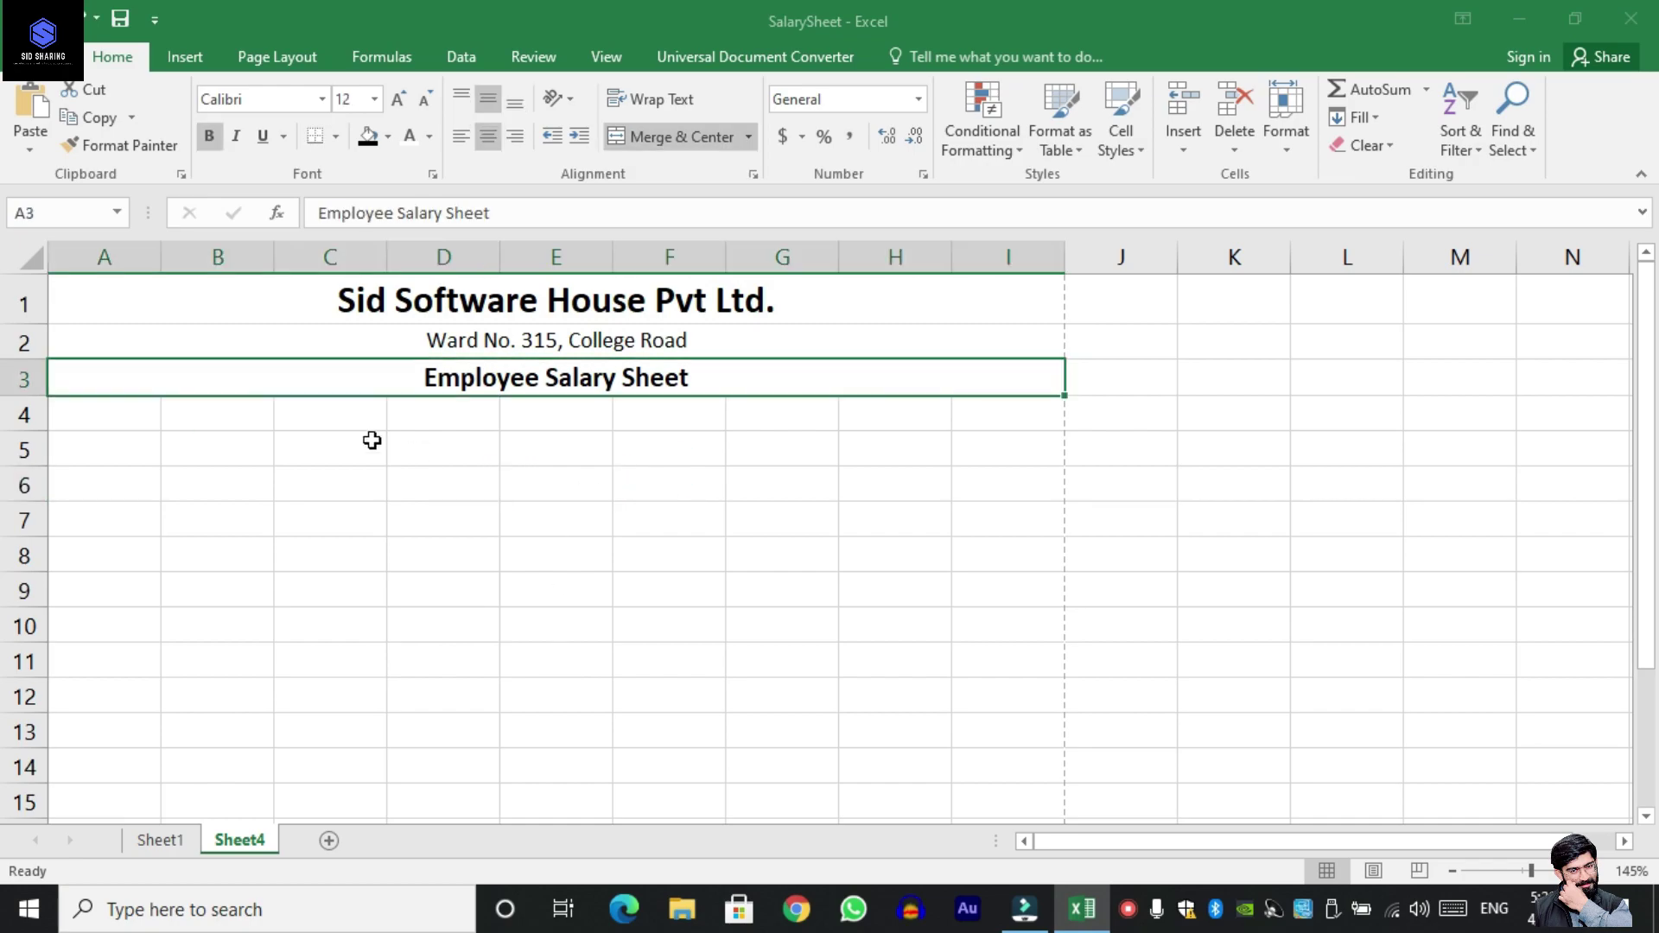
Put a thick bottom border under the heading row.
left_click(336, 137)
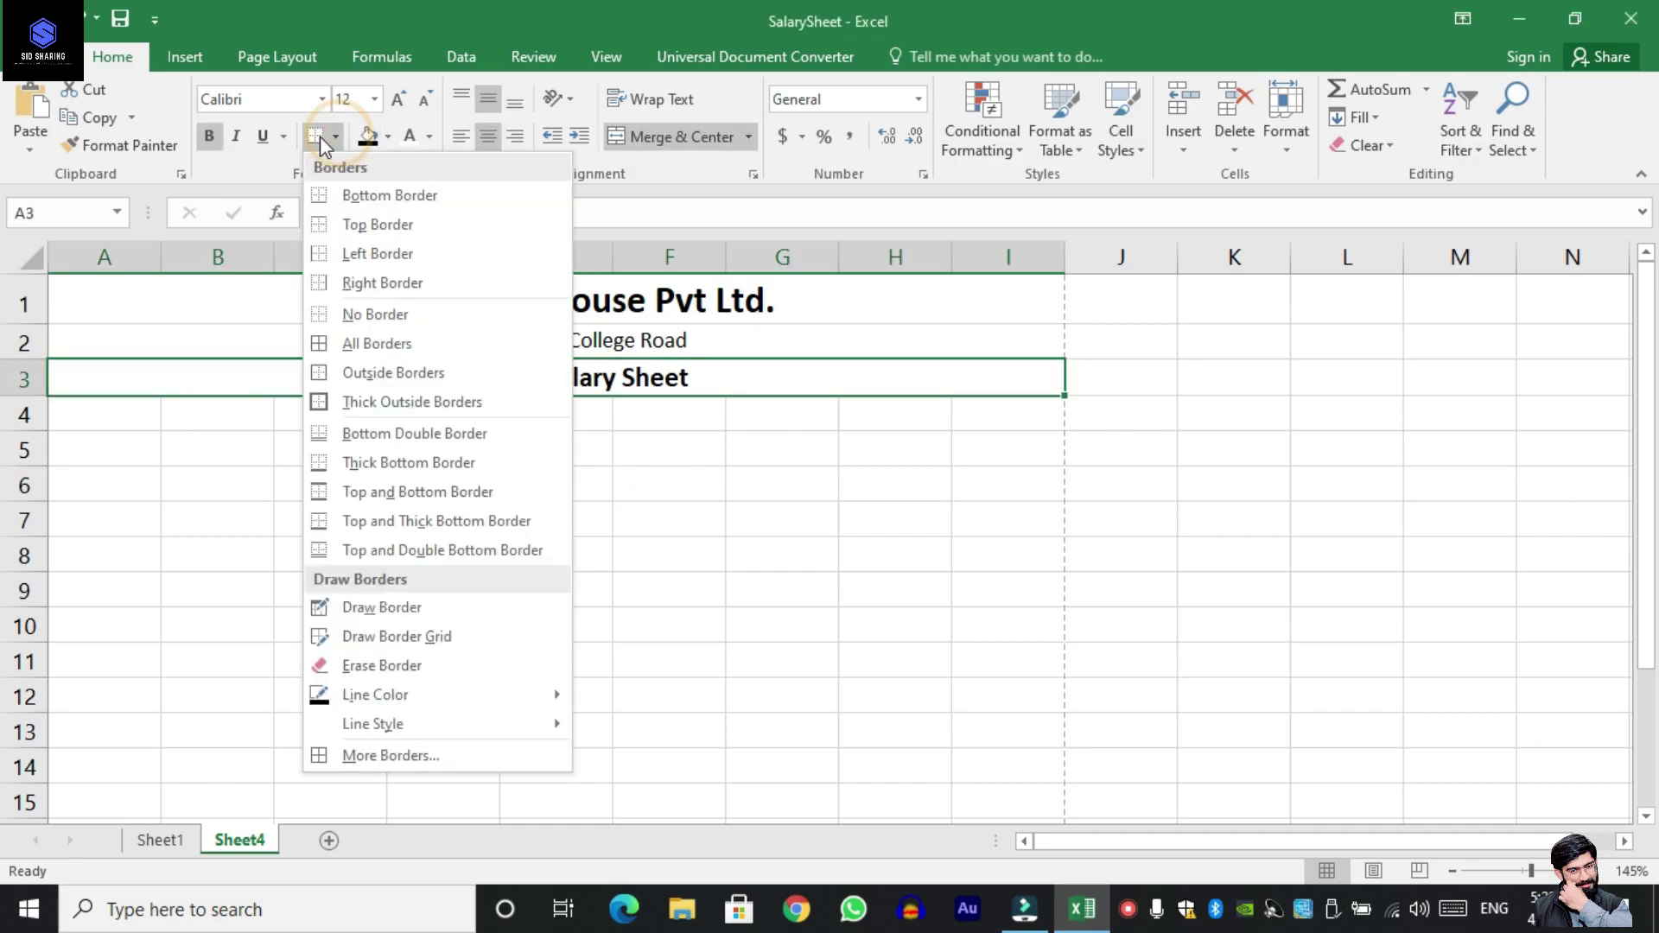
left_click(407, 459)
left_click(519, 442)
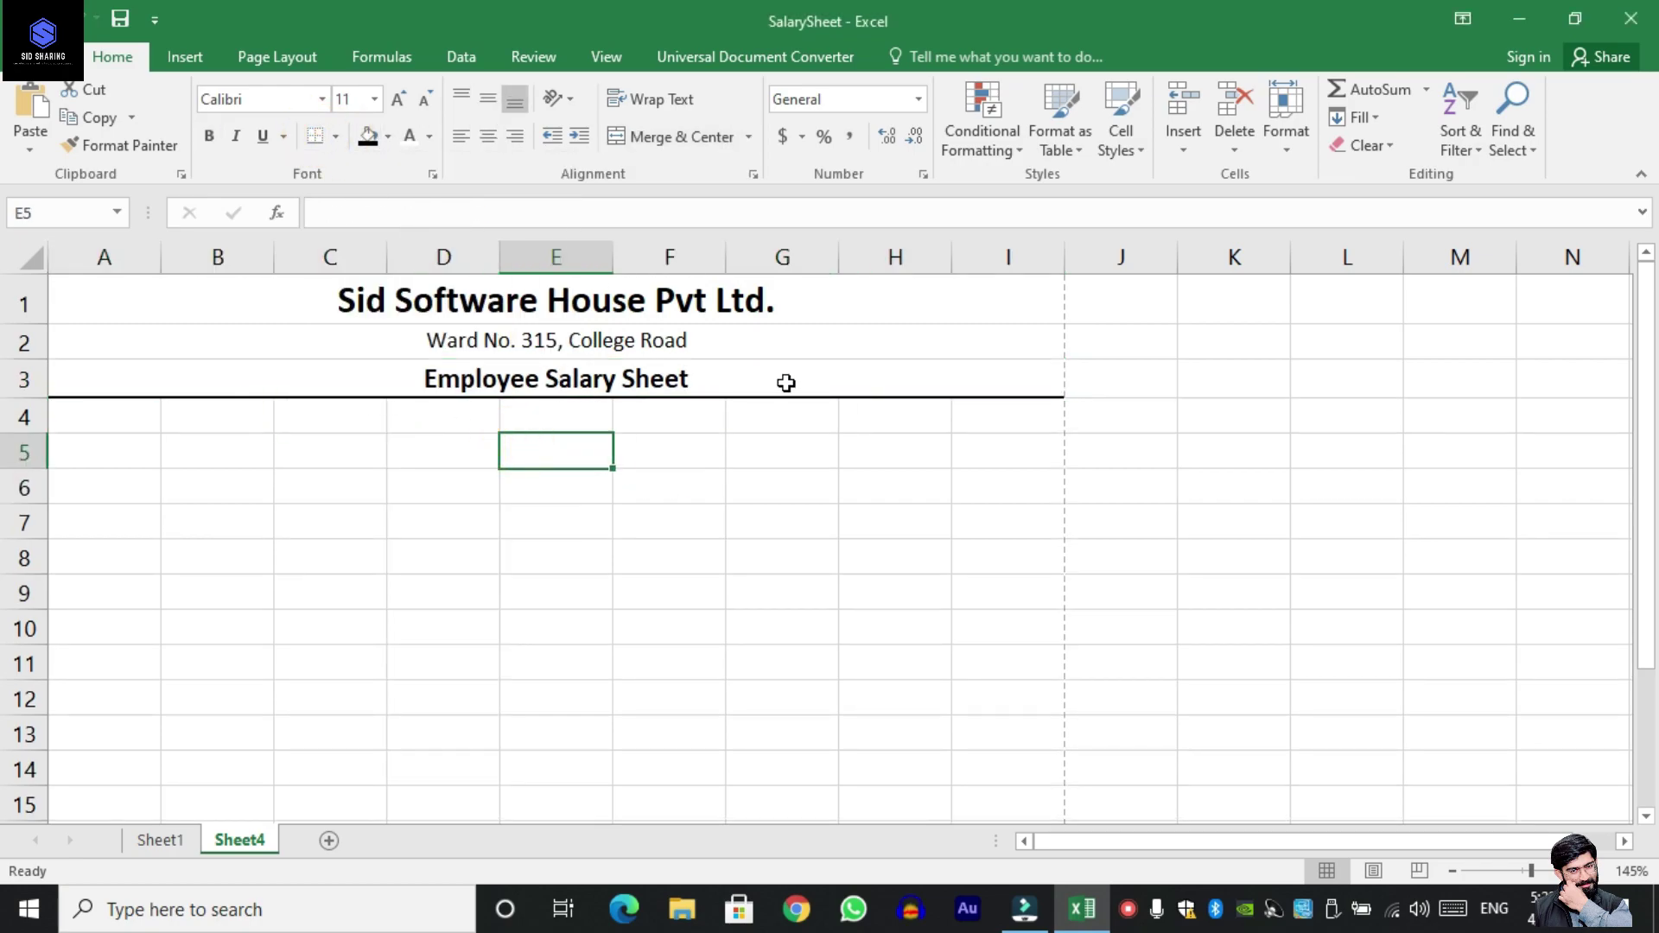
key("Return")
key("Home")
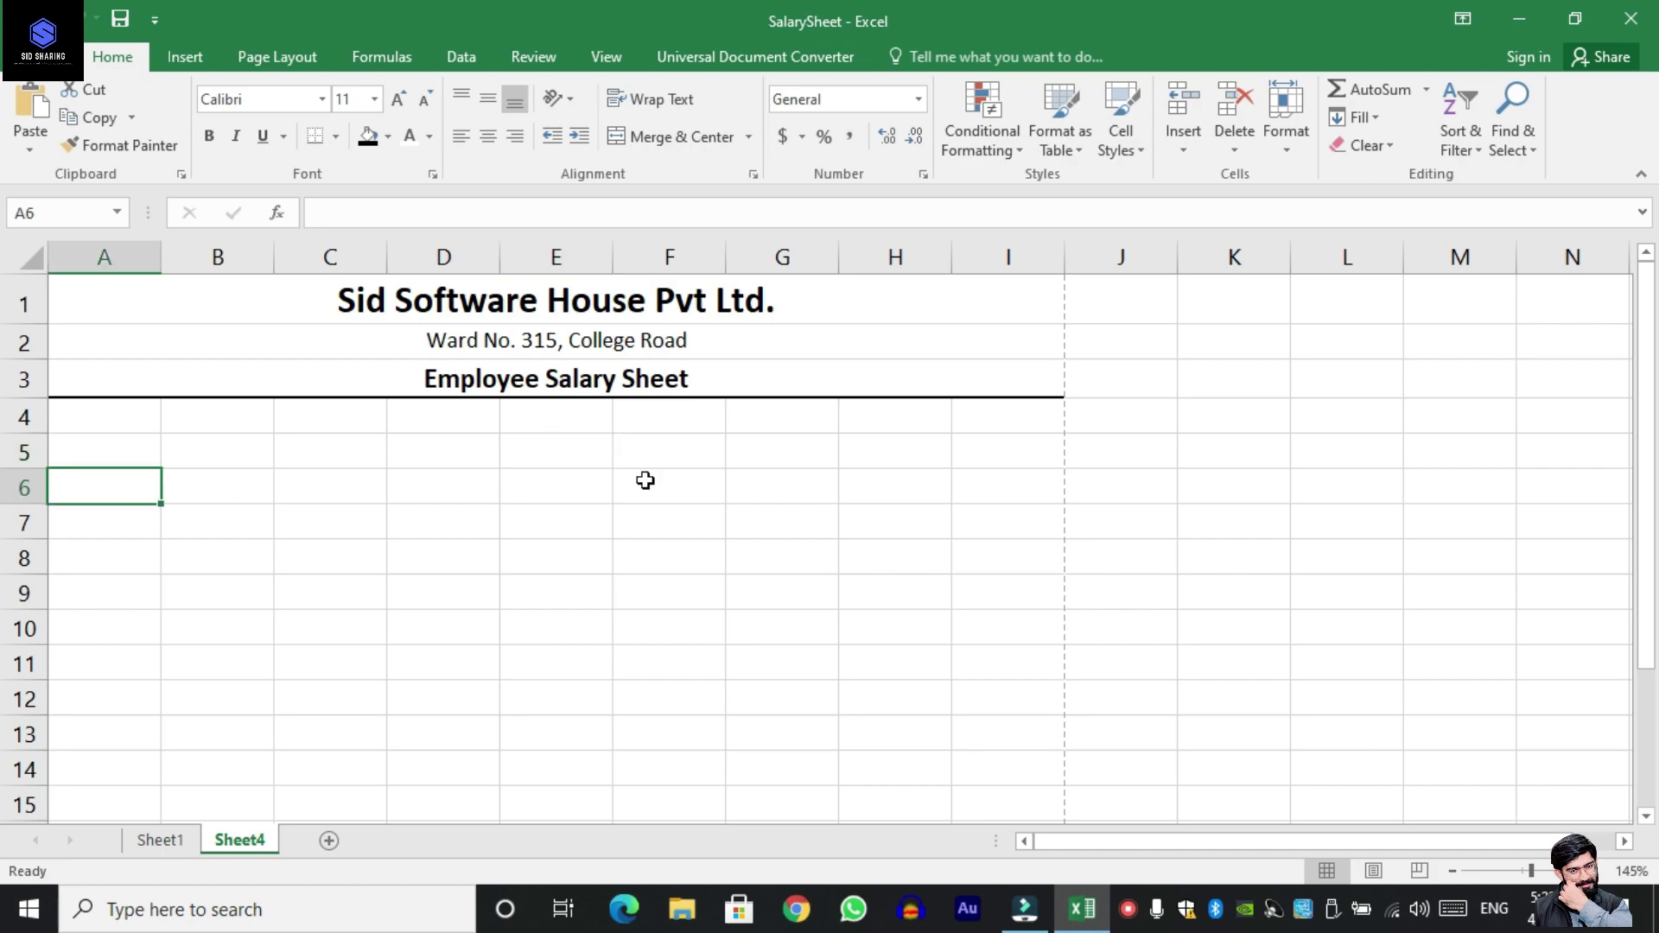
Enter labels Employee ID in A6, Employee Name in E6, Designation in A7 and Month-Year in E7.
type("E")
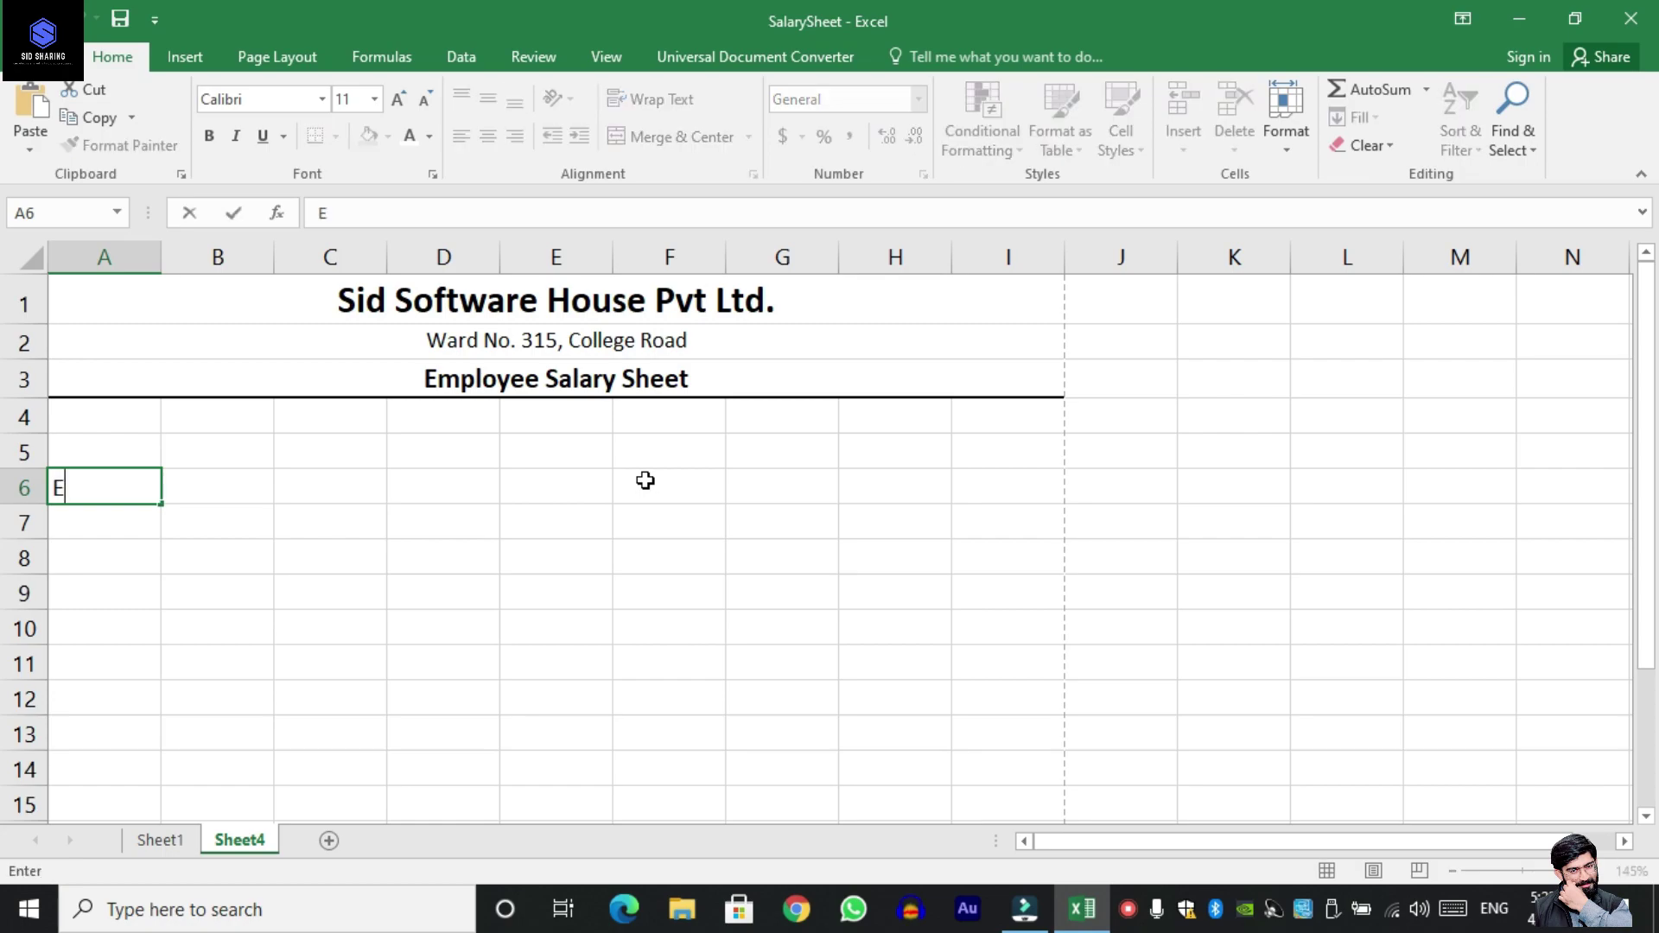
type("mployee ID")
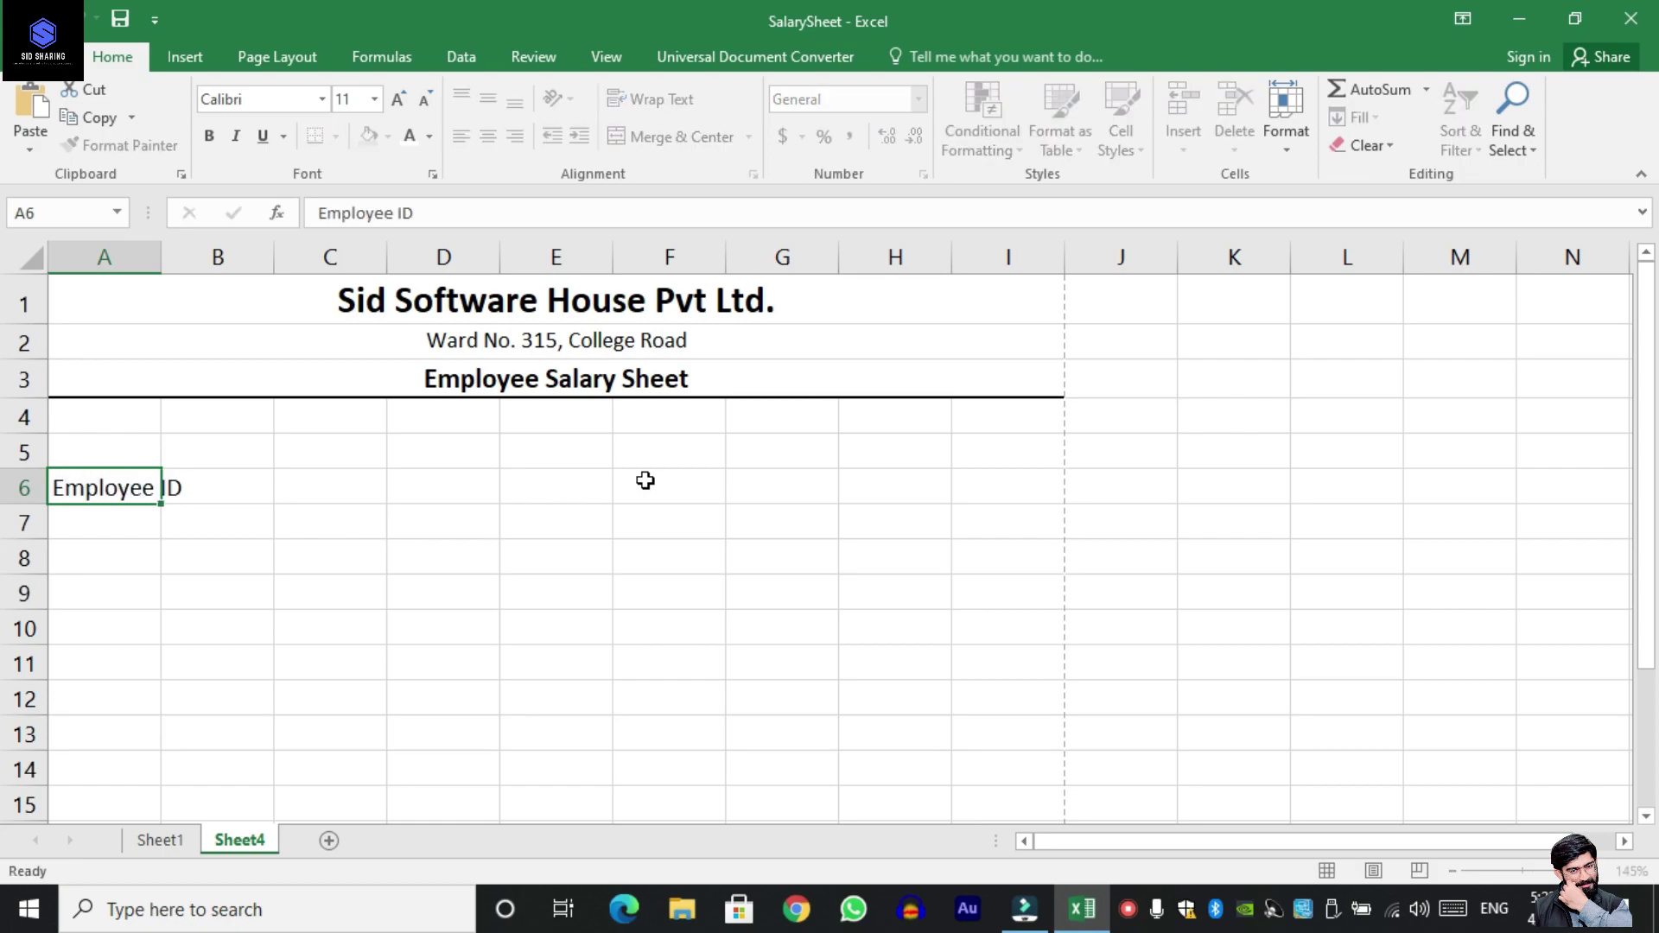
key("Right")
key("Right")
key("Right")
key("Right")
type("Emplo")
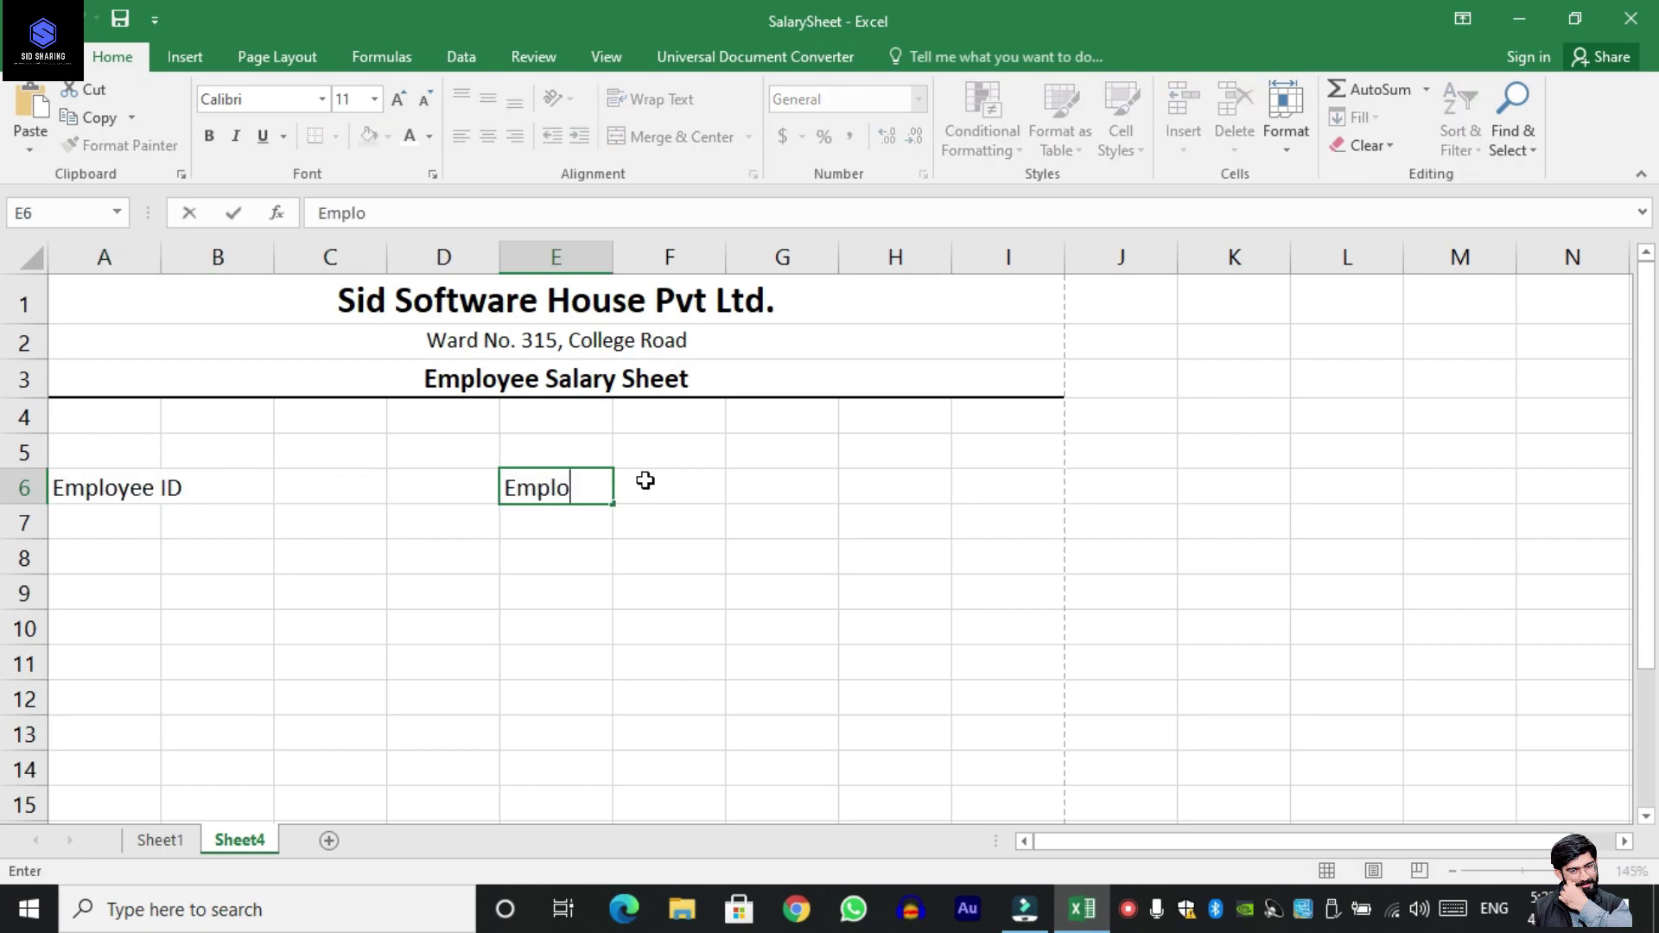
type("yee Name")
key("Right")
key("Down")
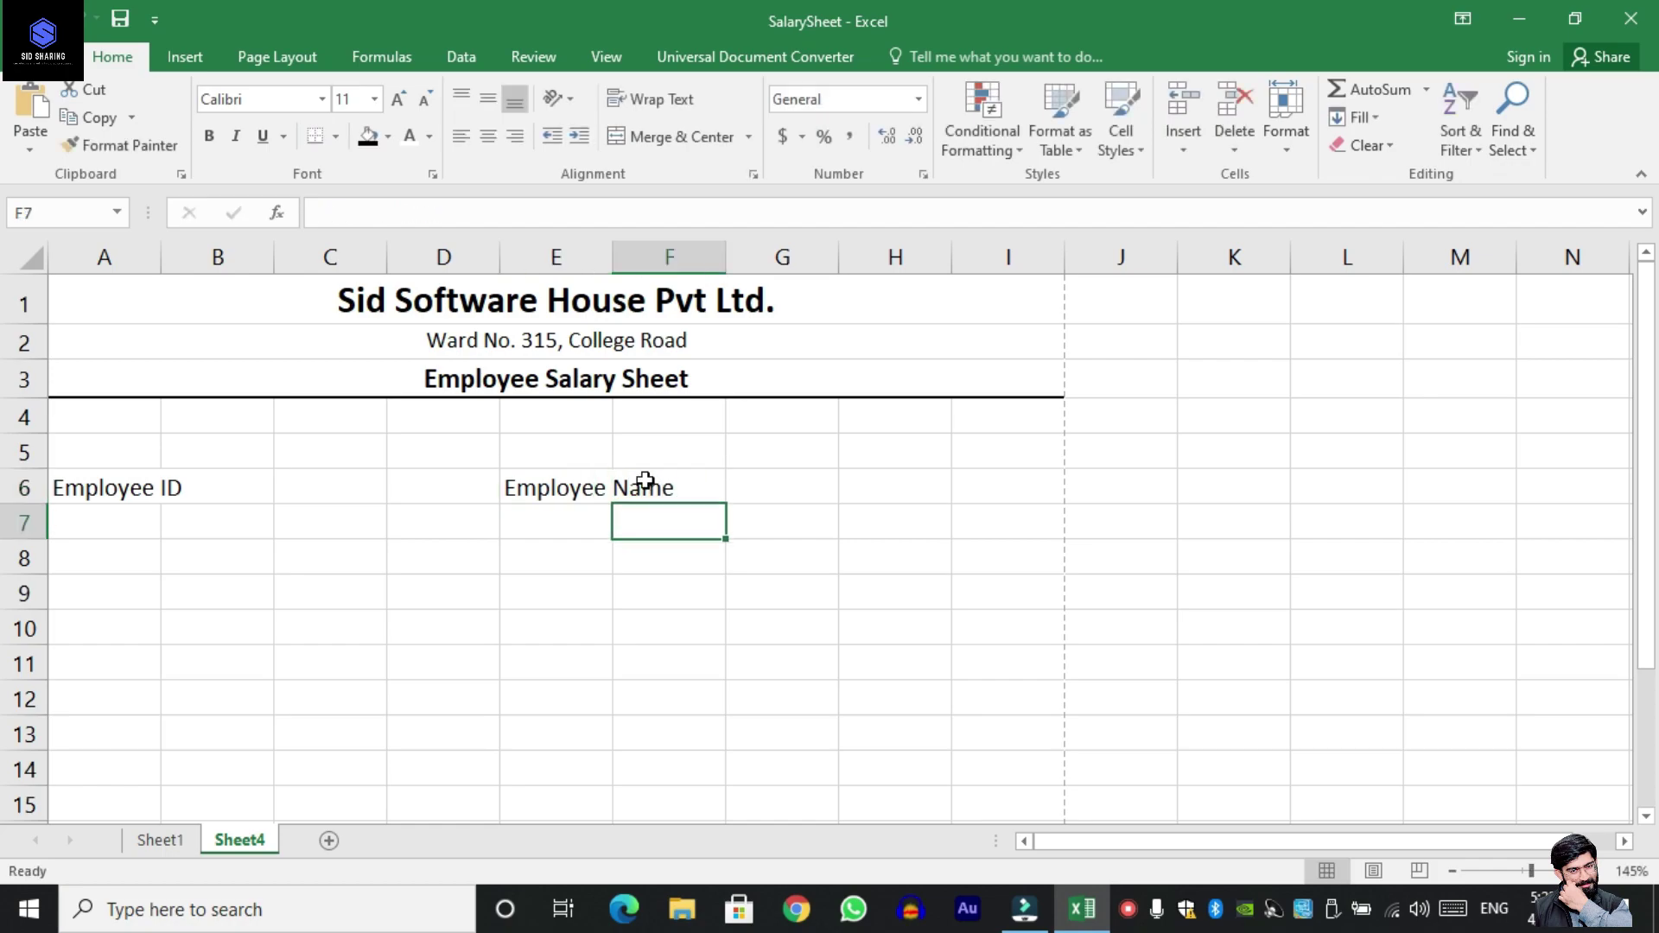
key("Left")
key("Left")
key("Left")
key("Left")
type("Des")
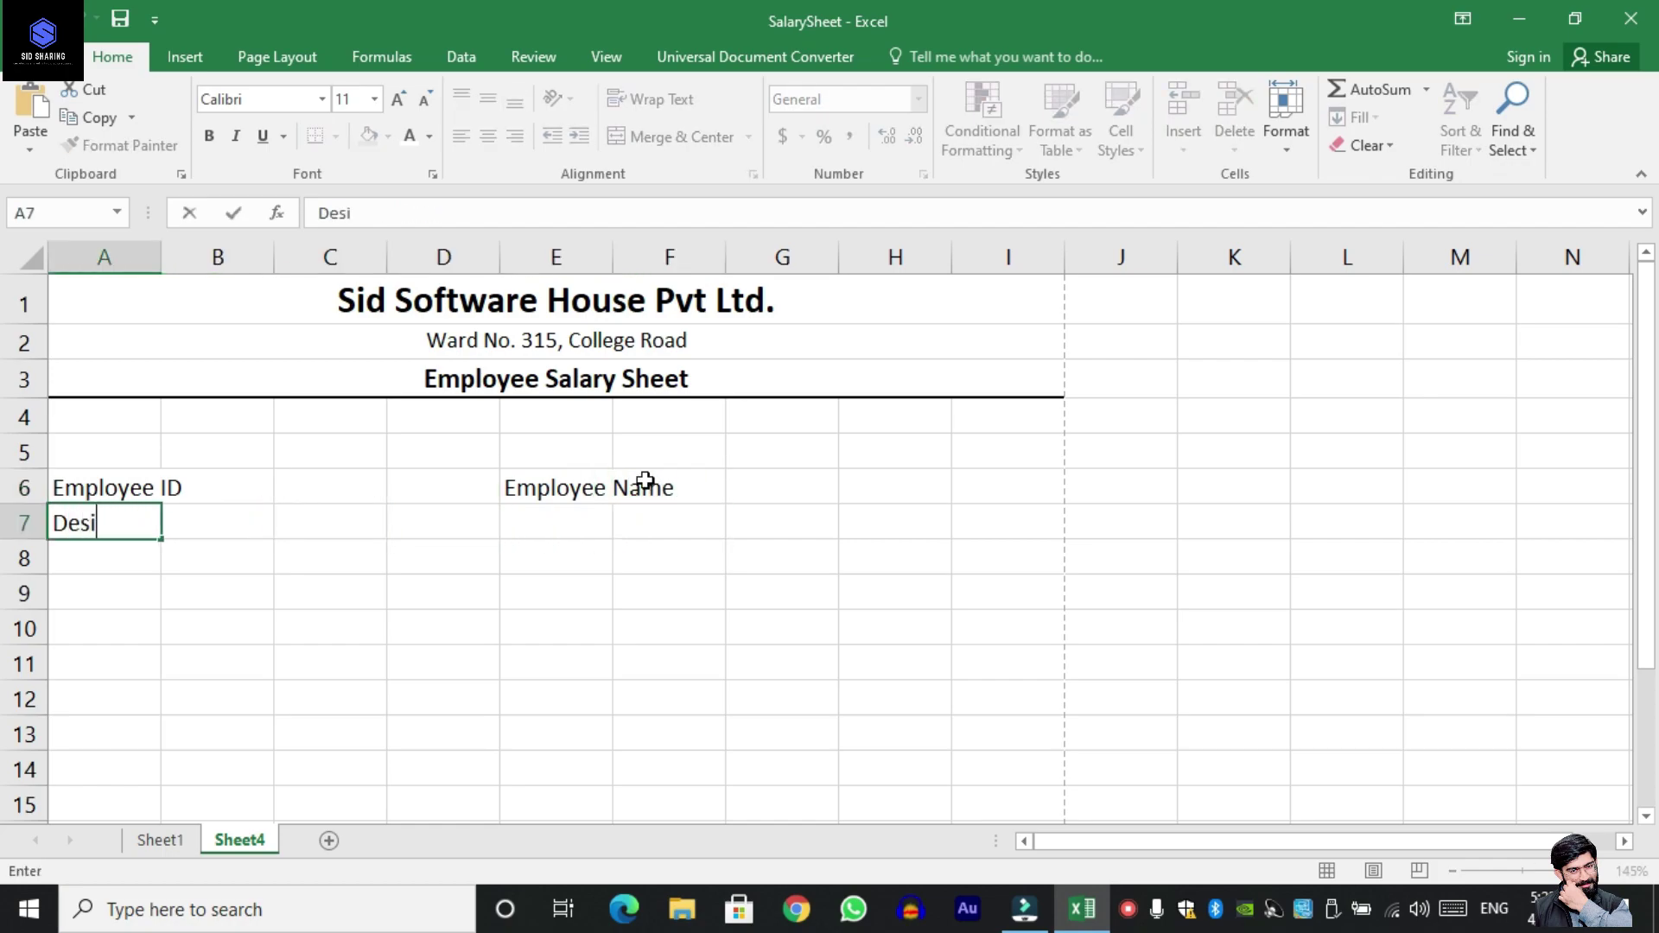
type("ignation")
key("Right")
key("Right")
key("Right")
key("Right")
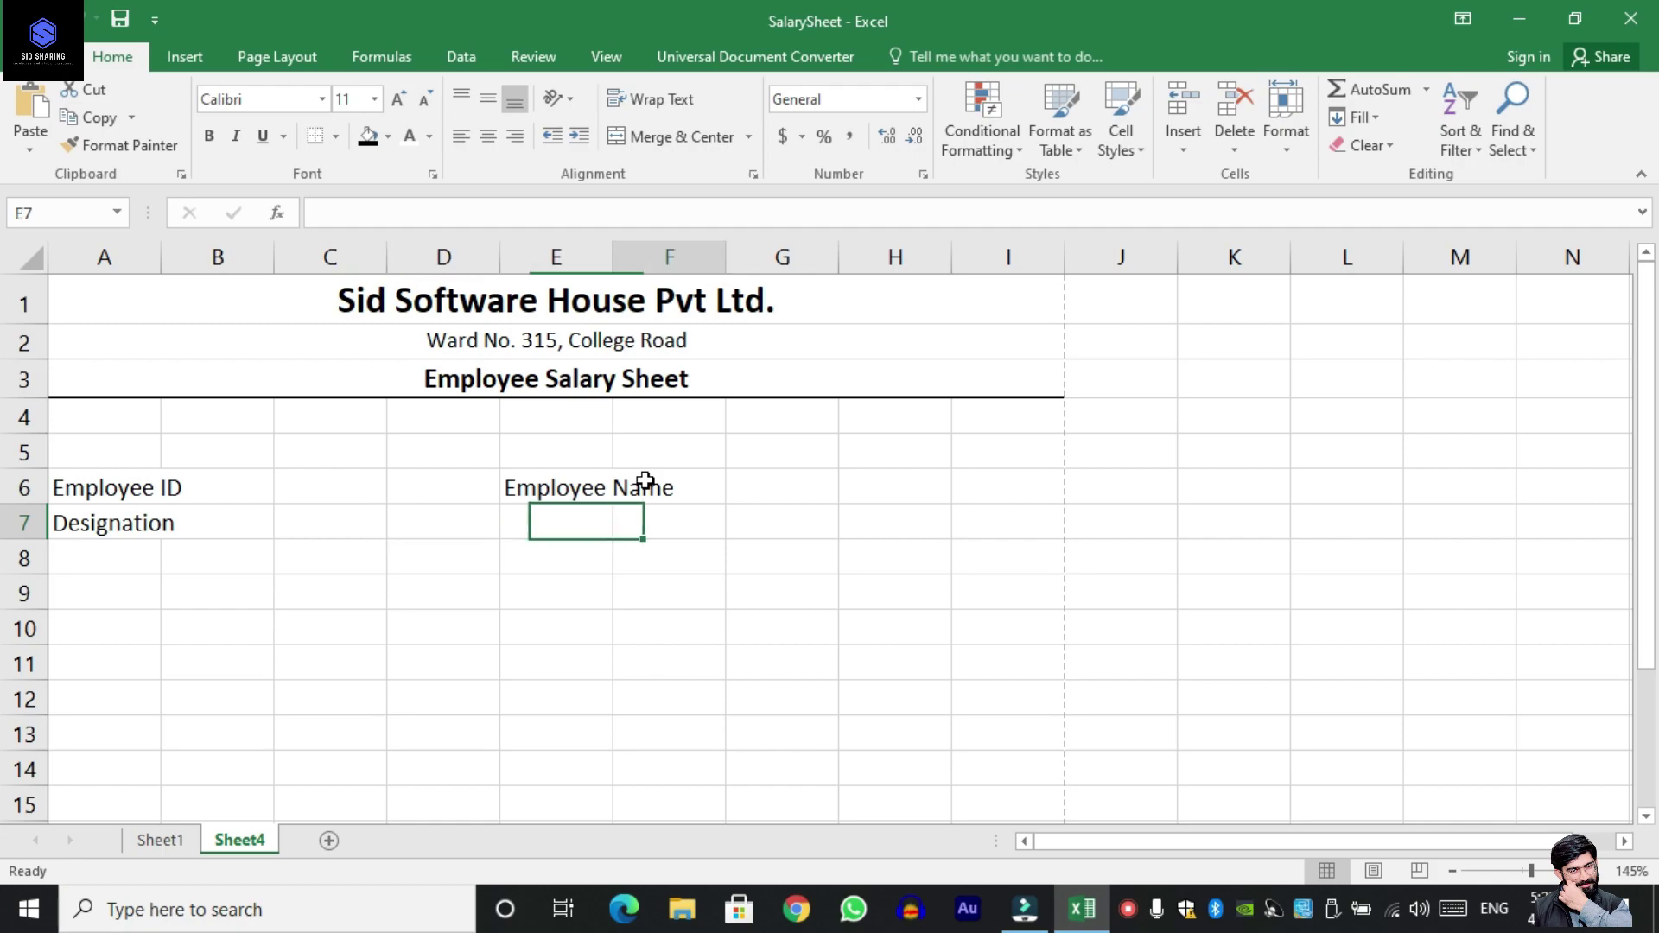
type("Month")
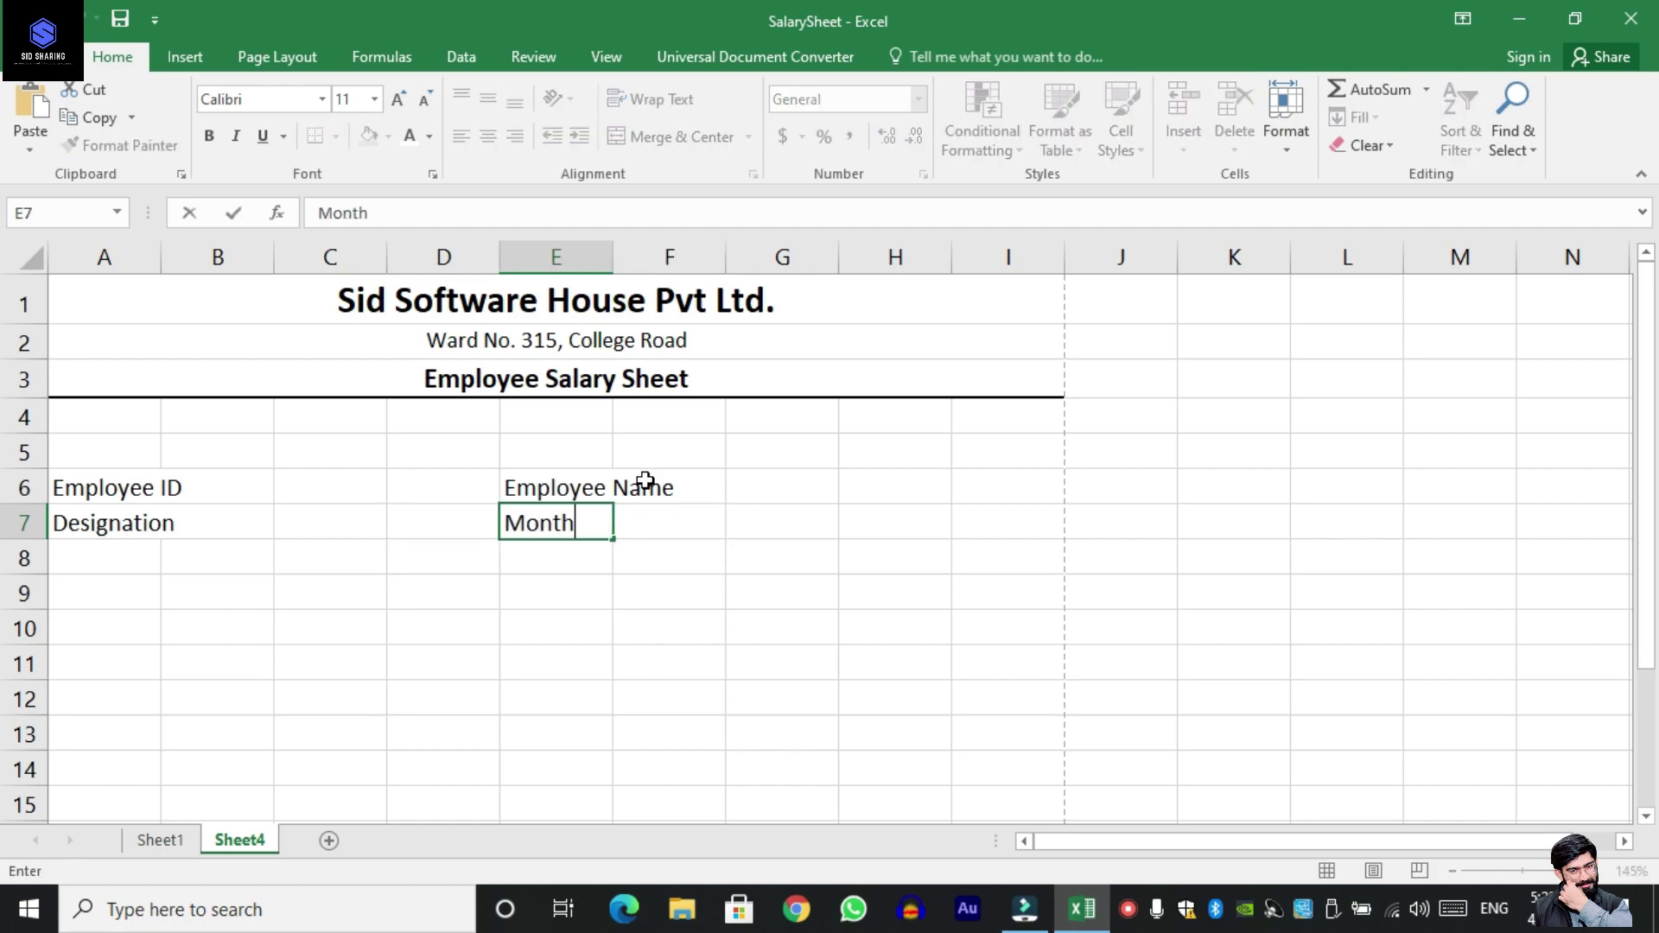
type("-Year")
left_click(245, 630)
Merge the label cells A6:B6, A7:B7, E6:F6 and E7:F7, left-aligning Employee ID and Designation.
mouse_move(129, 486)
left_mouse_down()
mouse_move(216, 488)
mouse_move(219, 523)
mouse_move(170, 531)
left_mouse_up()
left_click(652, 136)
left_click(655, 137)
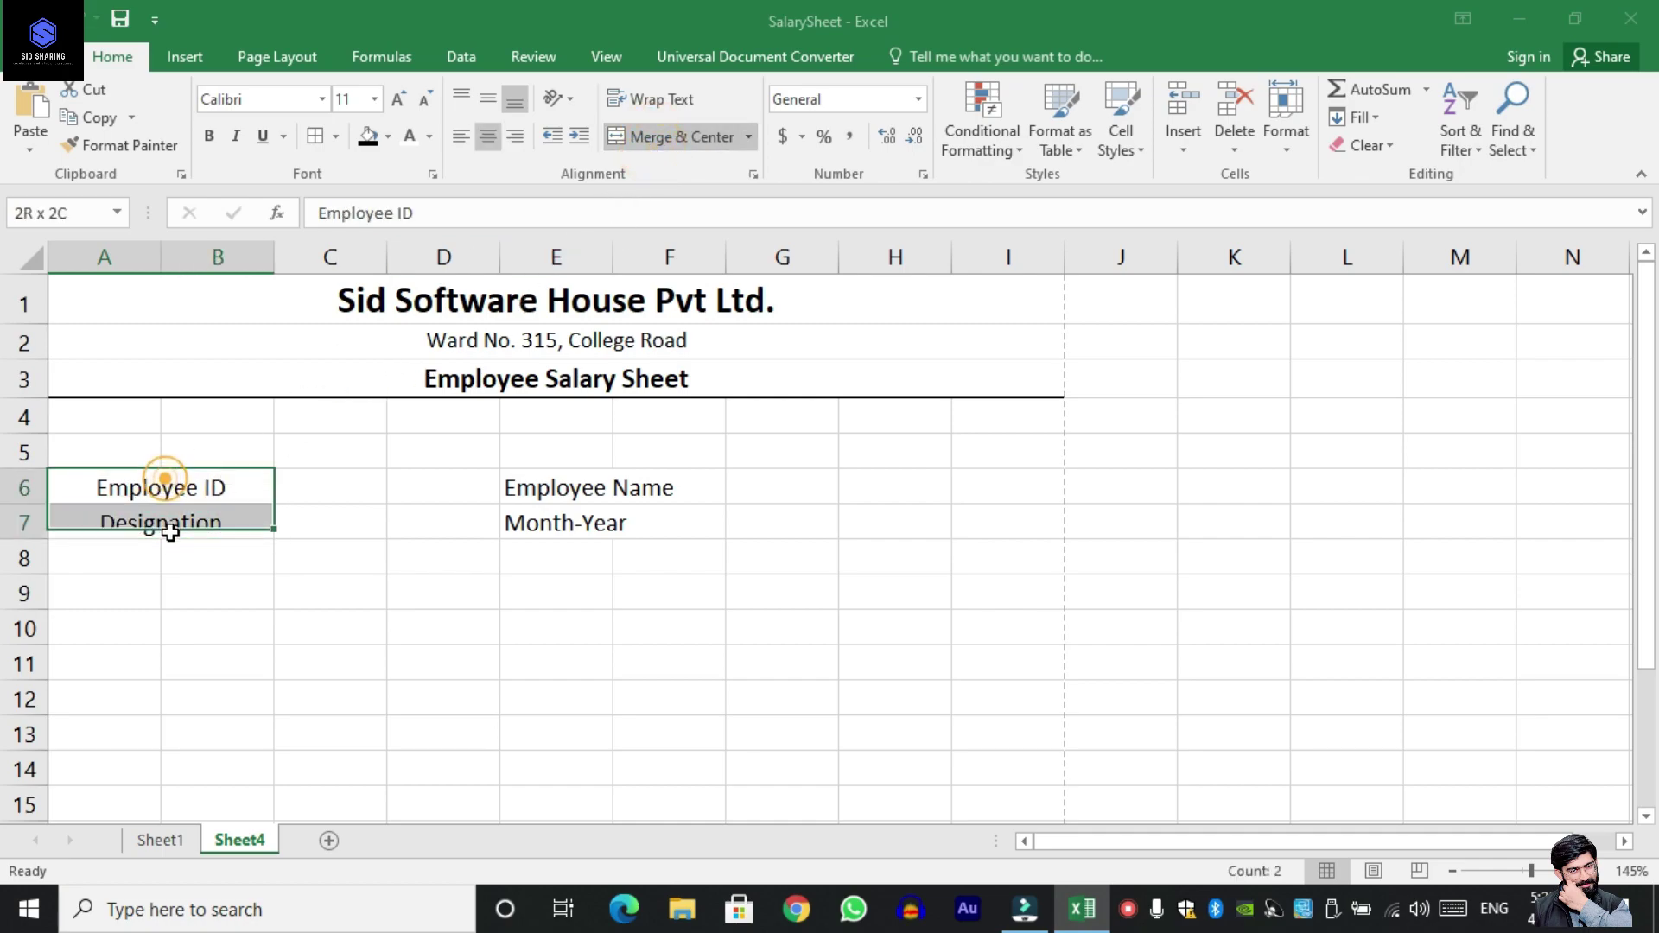
left_click(460, 136)
left_click_drag(550, 490, 637, 481)
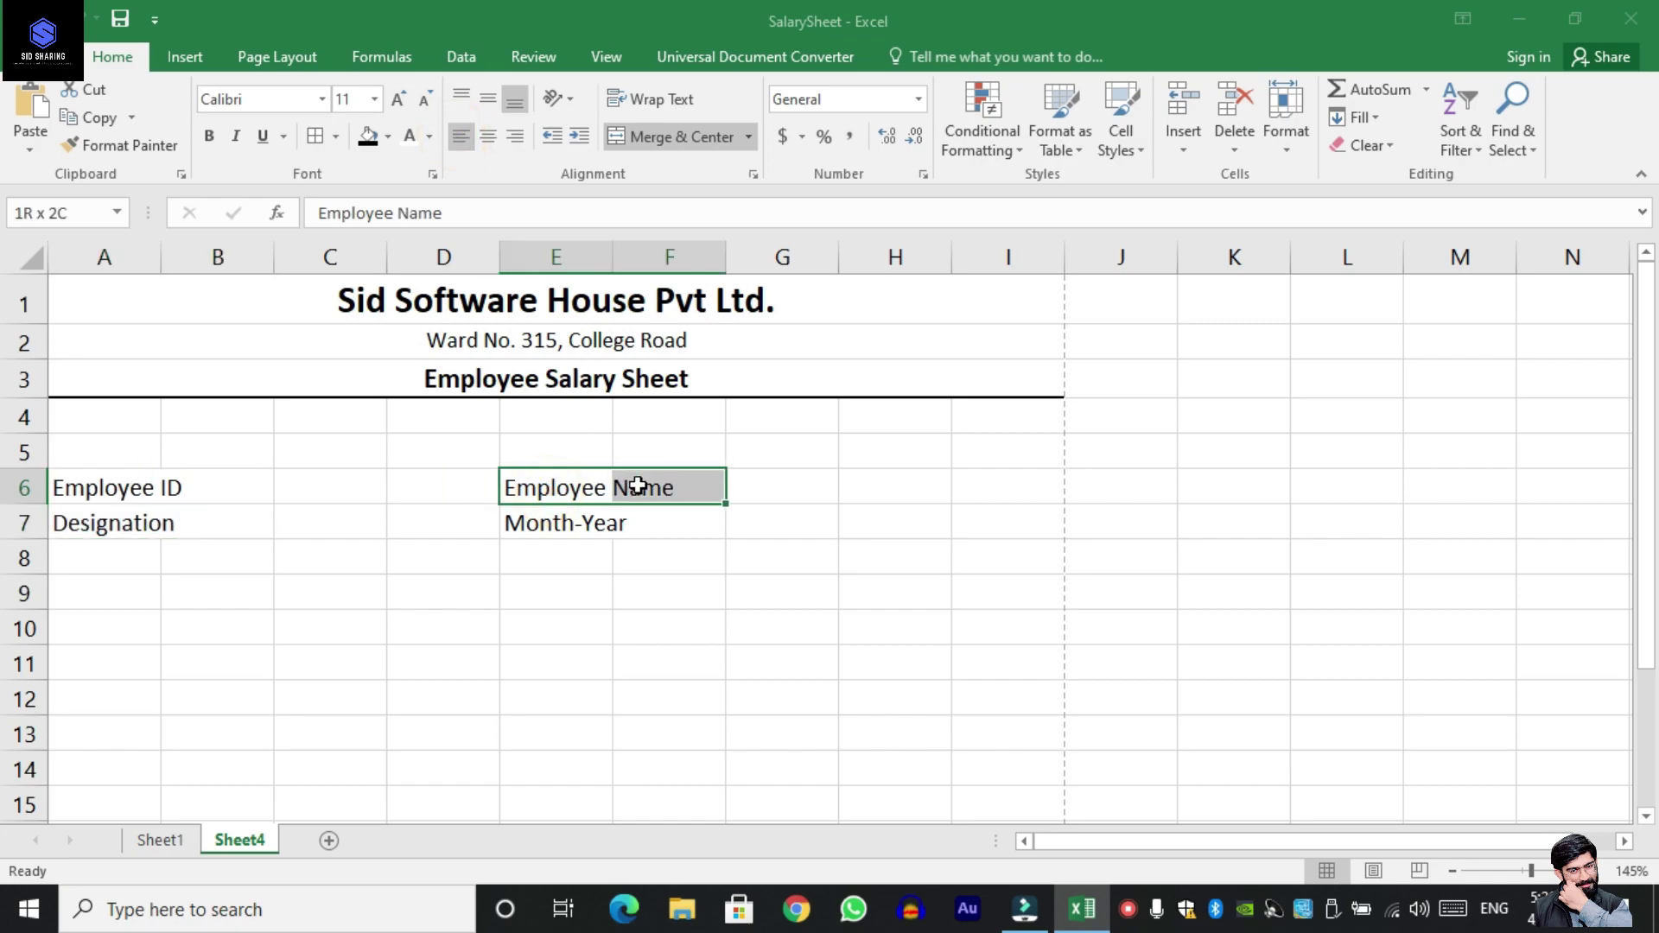
left_click(657, 139)
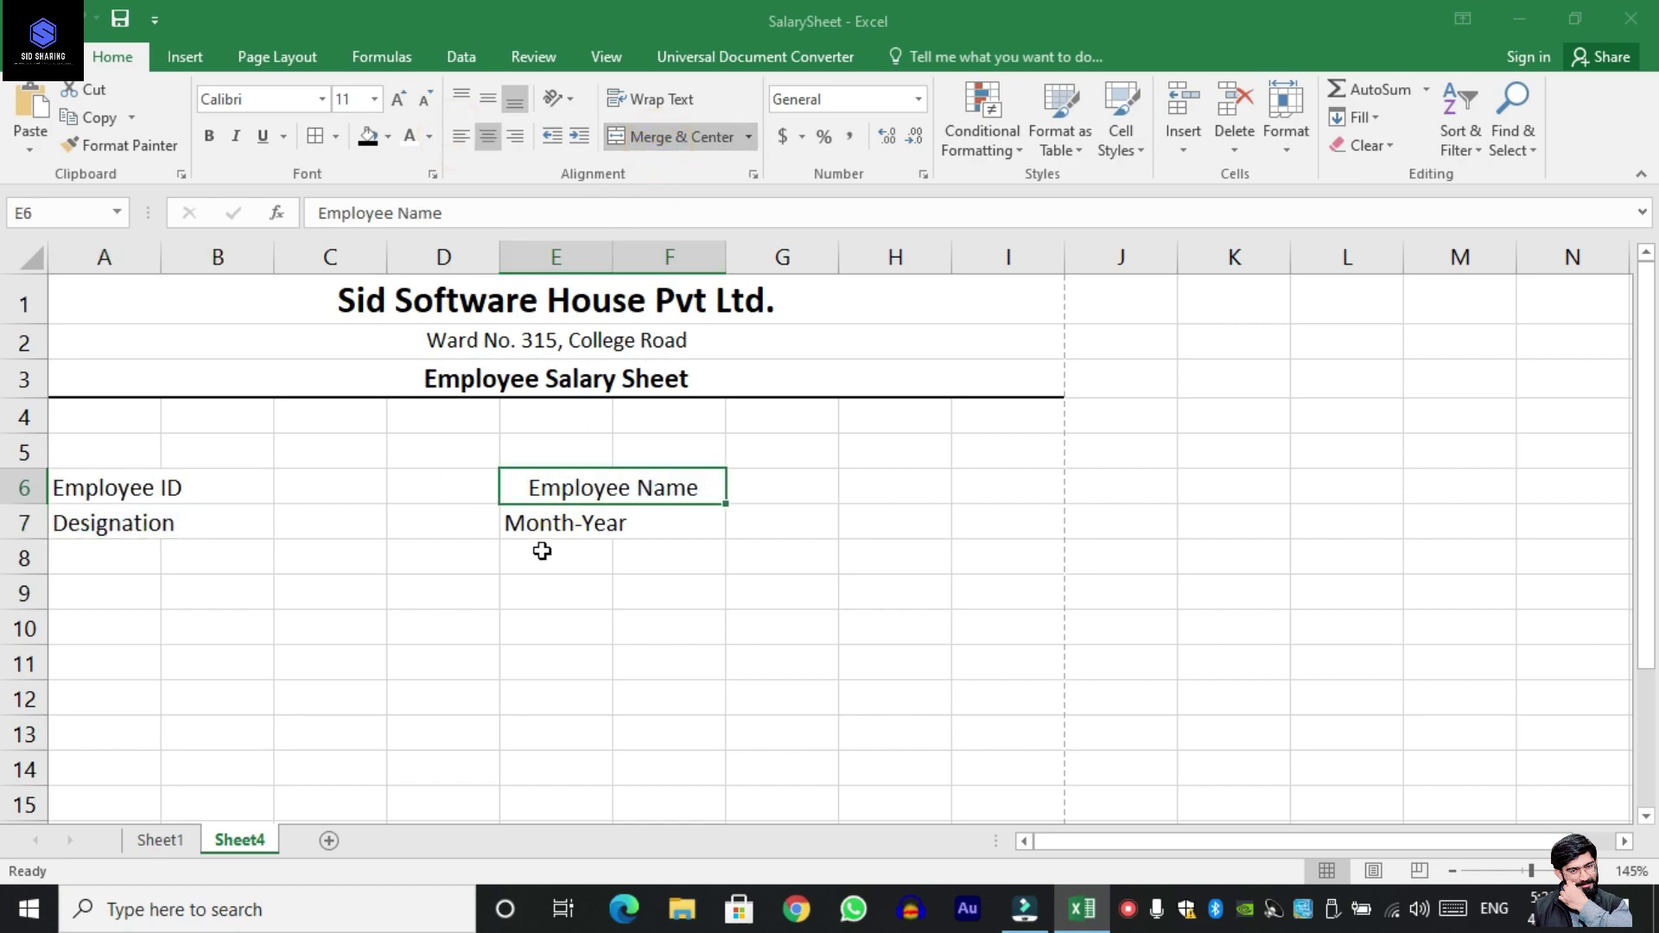
left_click_drag(550, 523, 644, 523)
left_click(673, 138)
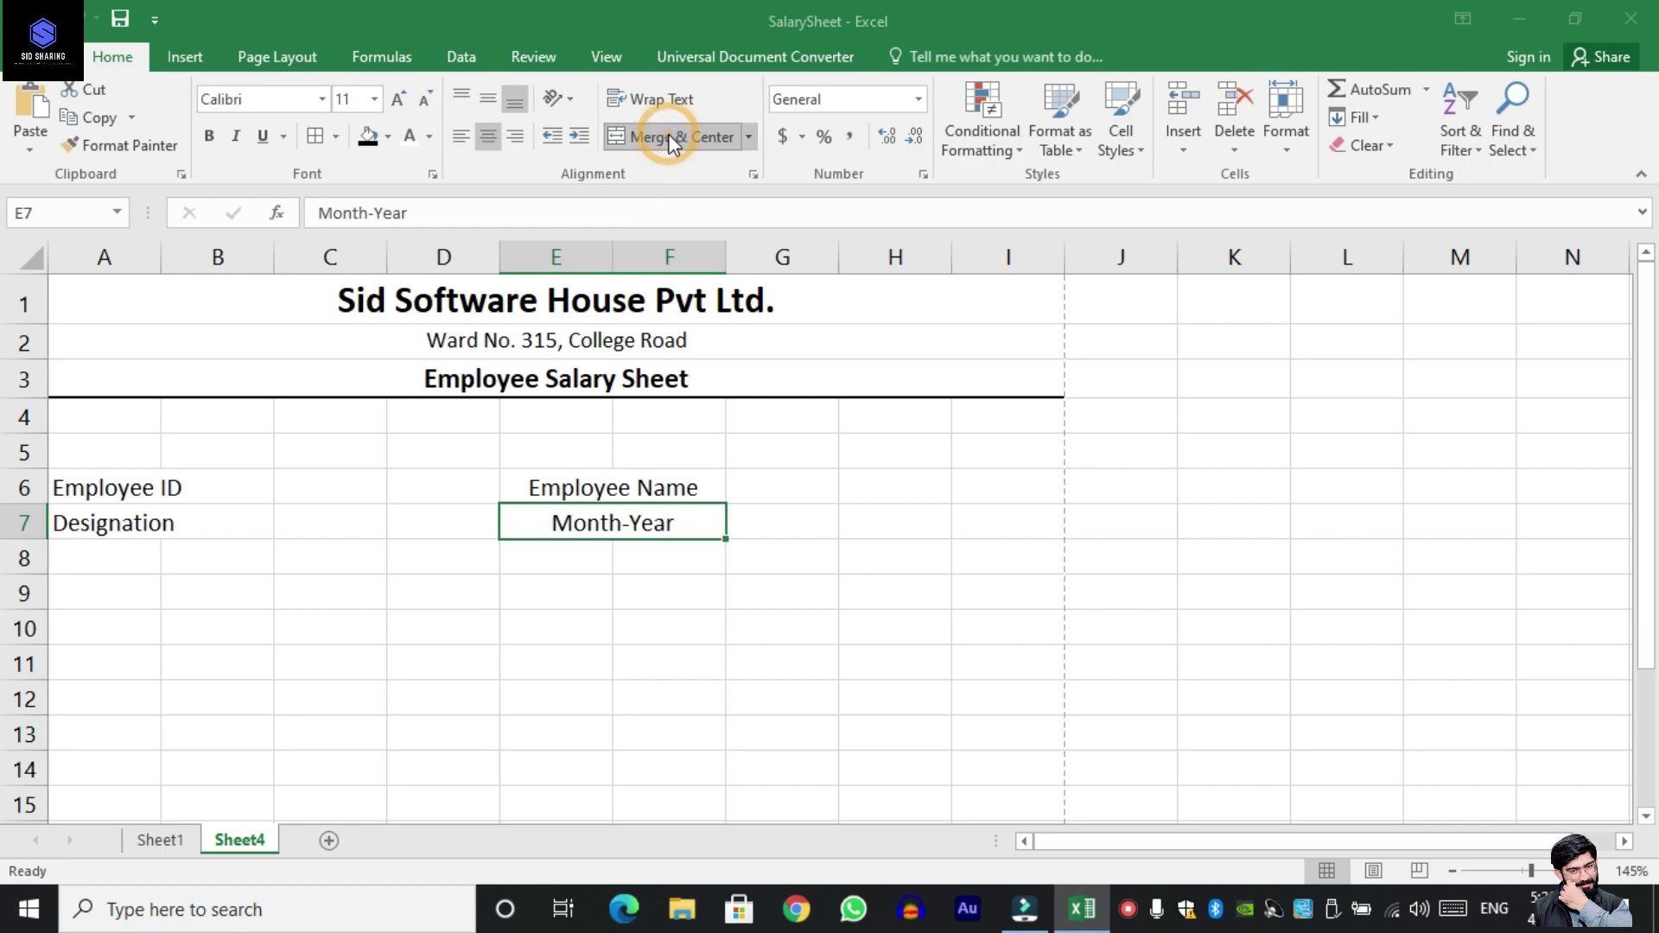
Apply All Borders to the details block A6:I7.
left_click_drag(128, 491, 1020, 522)
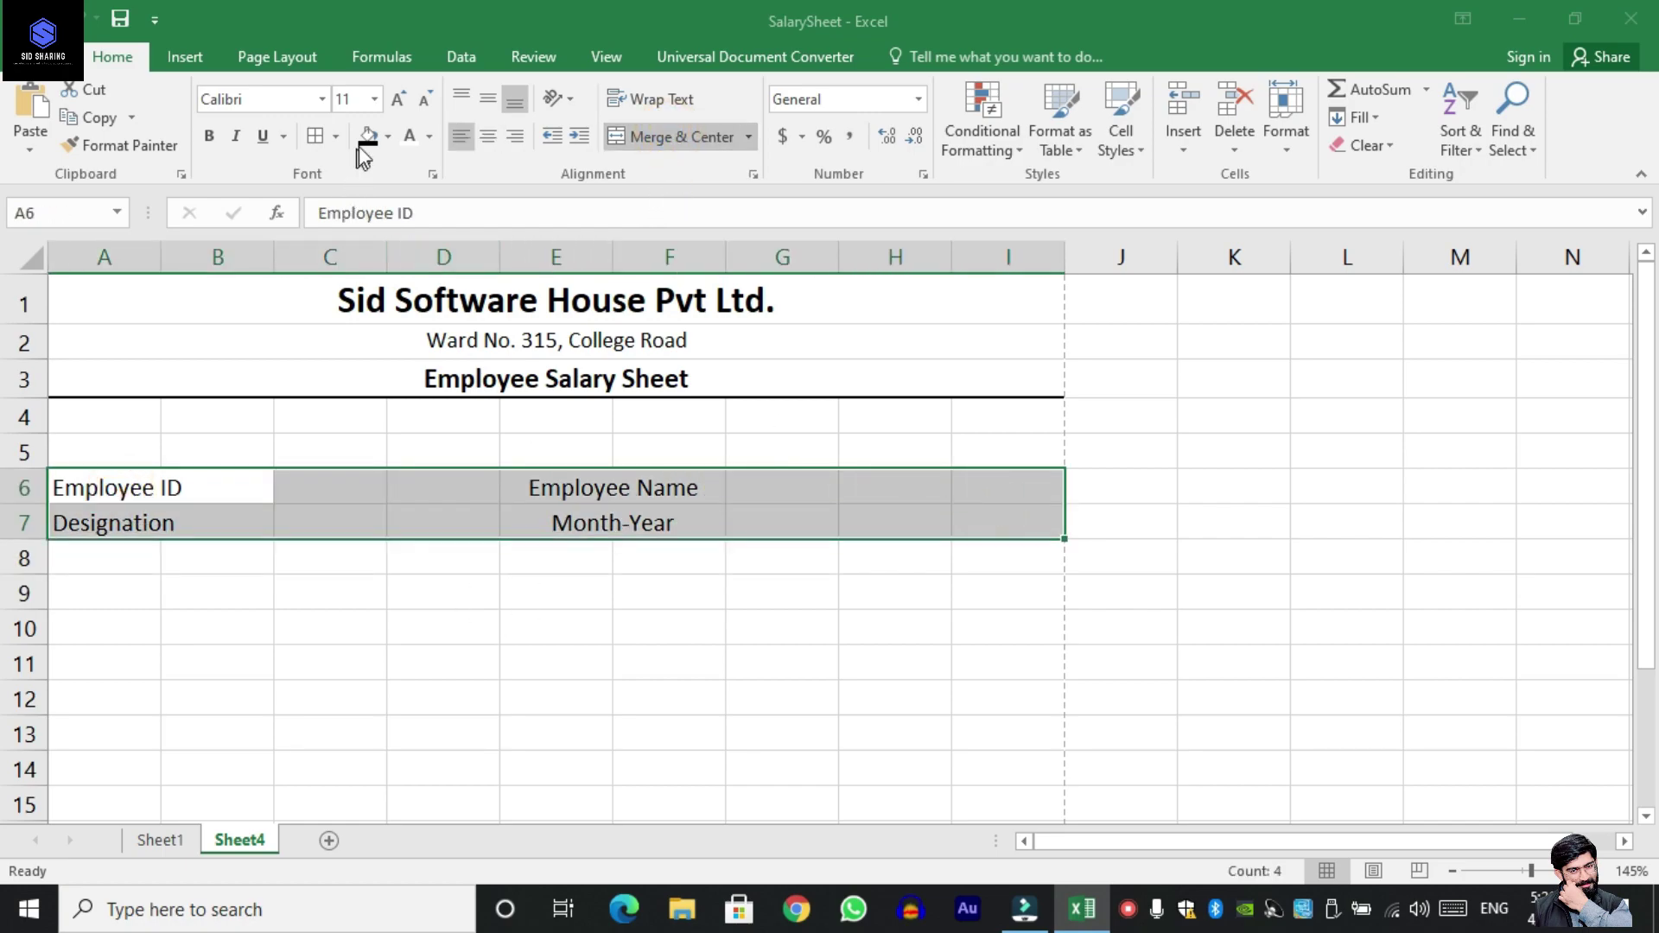
left_click(320, 137)
left_click(587, 598)
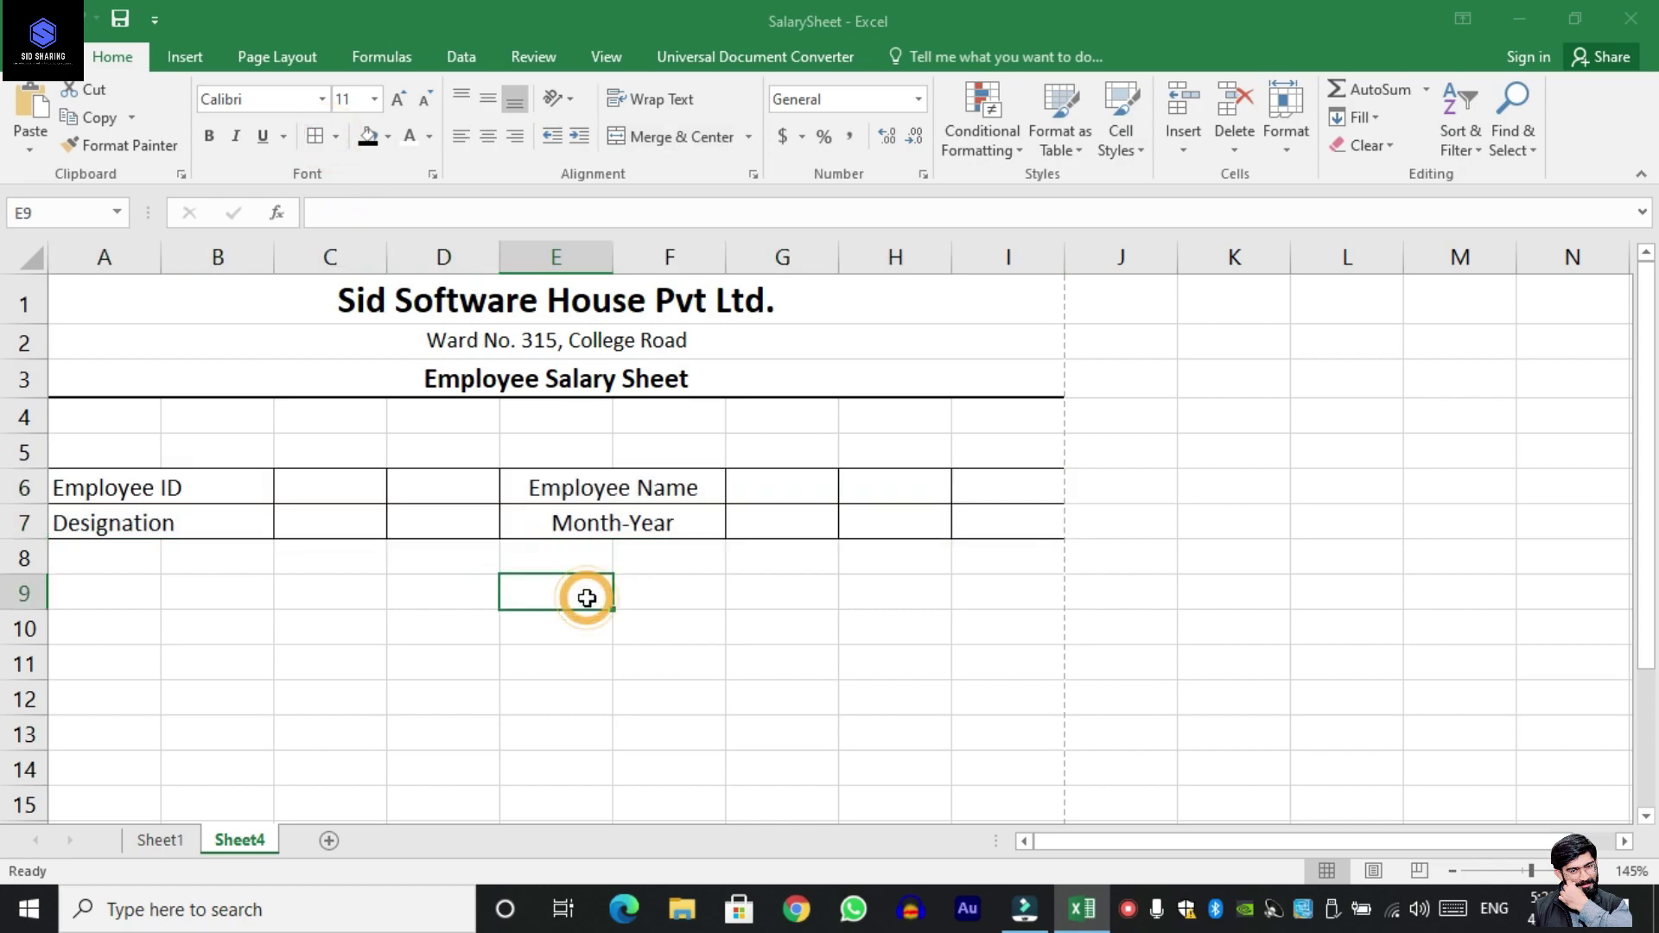
Merge the value cells C6:D6, C7:D7, G6:I6 and G7:I7.
left_click_drag(346, 490, 398, 499)
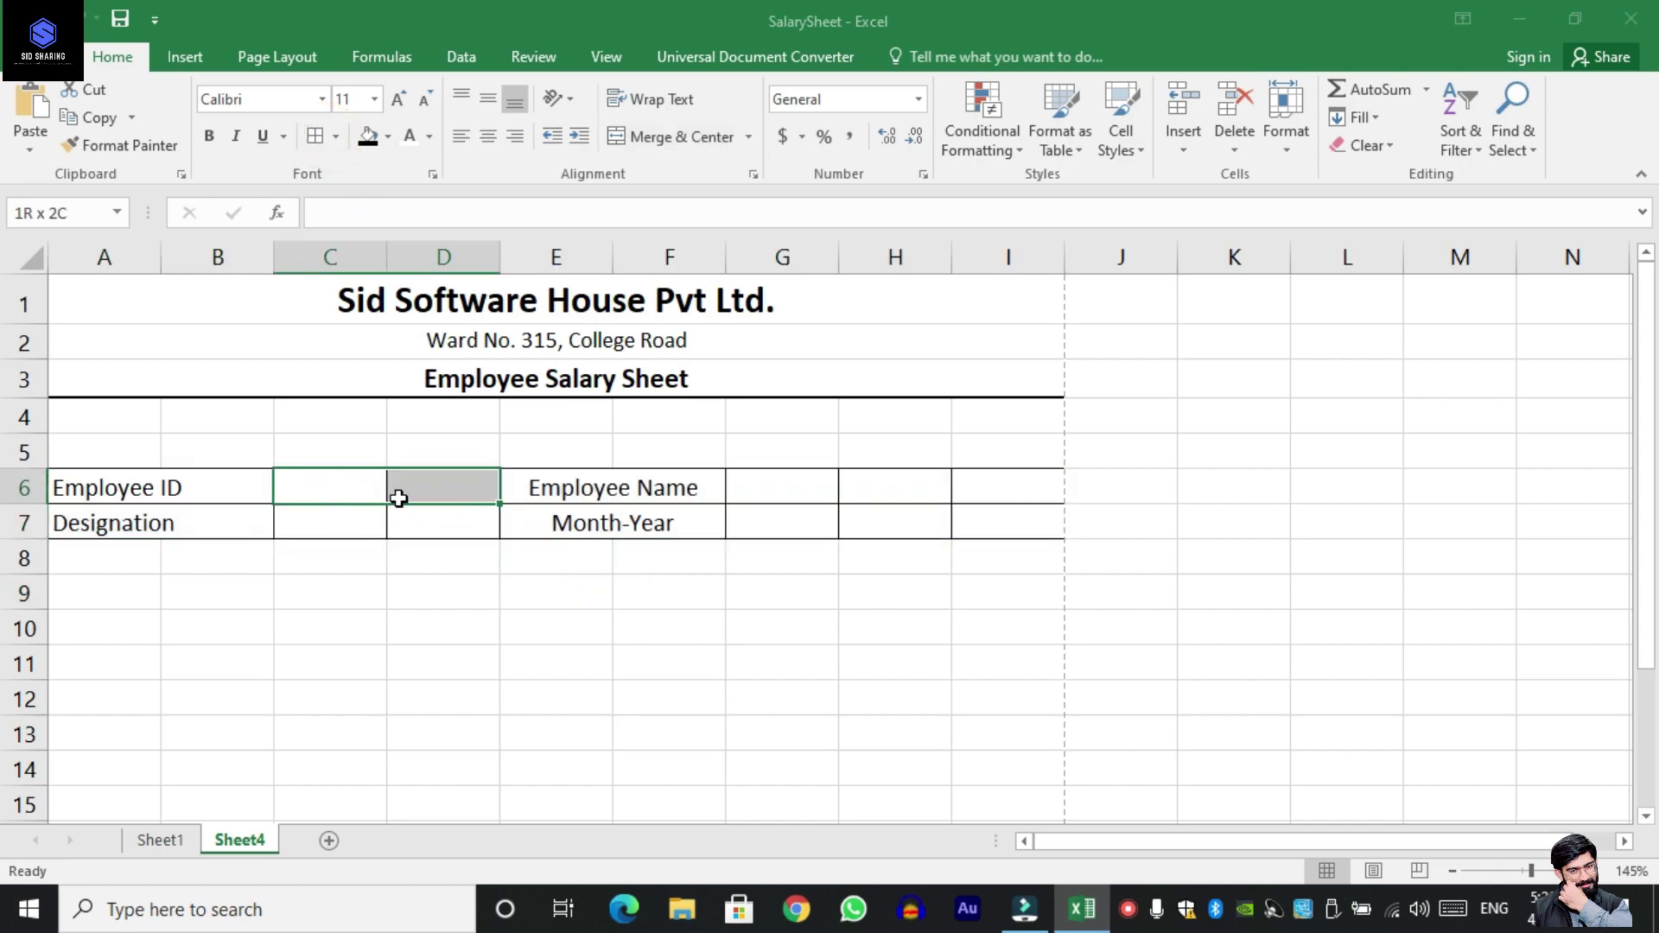
left_click(677, 138)
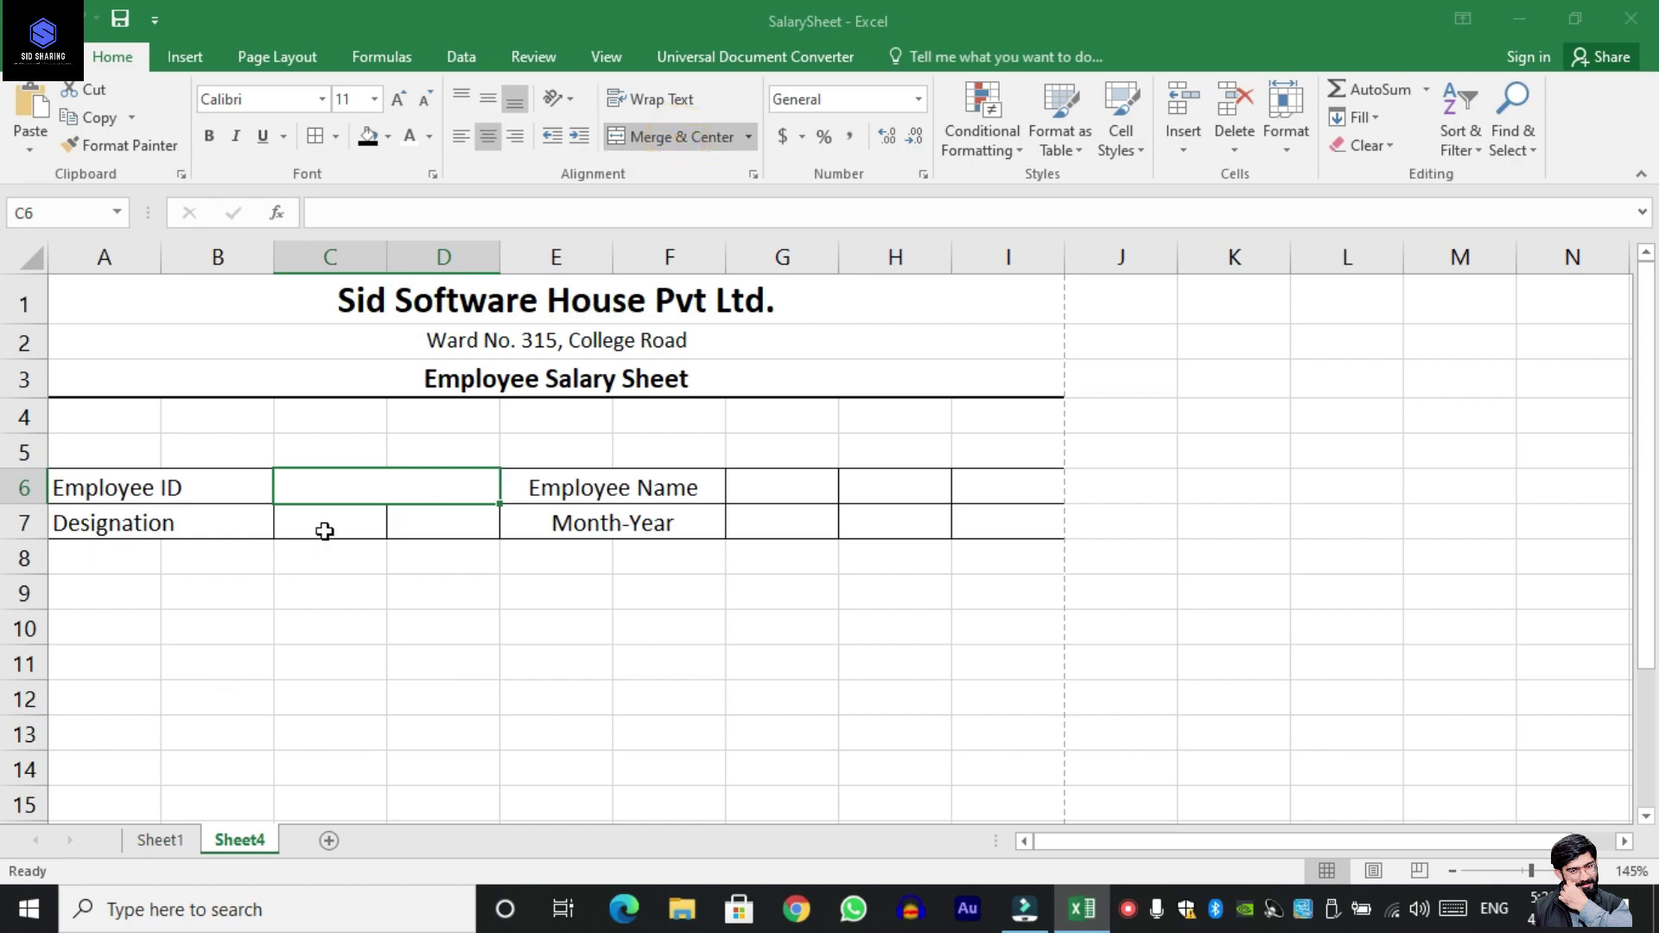
left_click_drag(324, 531, 400, 526)
left_click(664, 137)
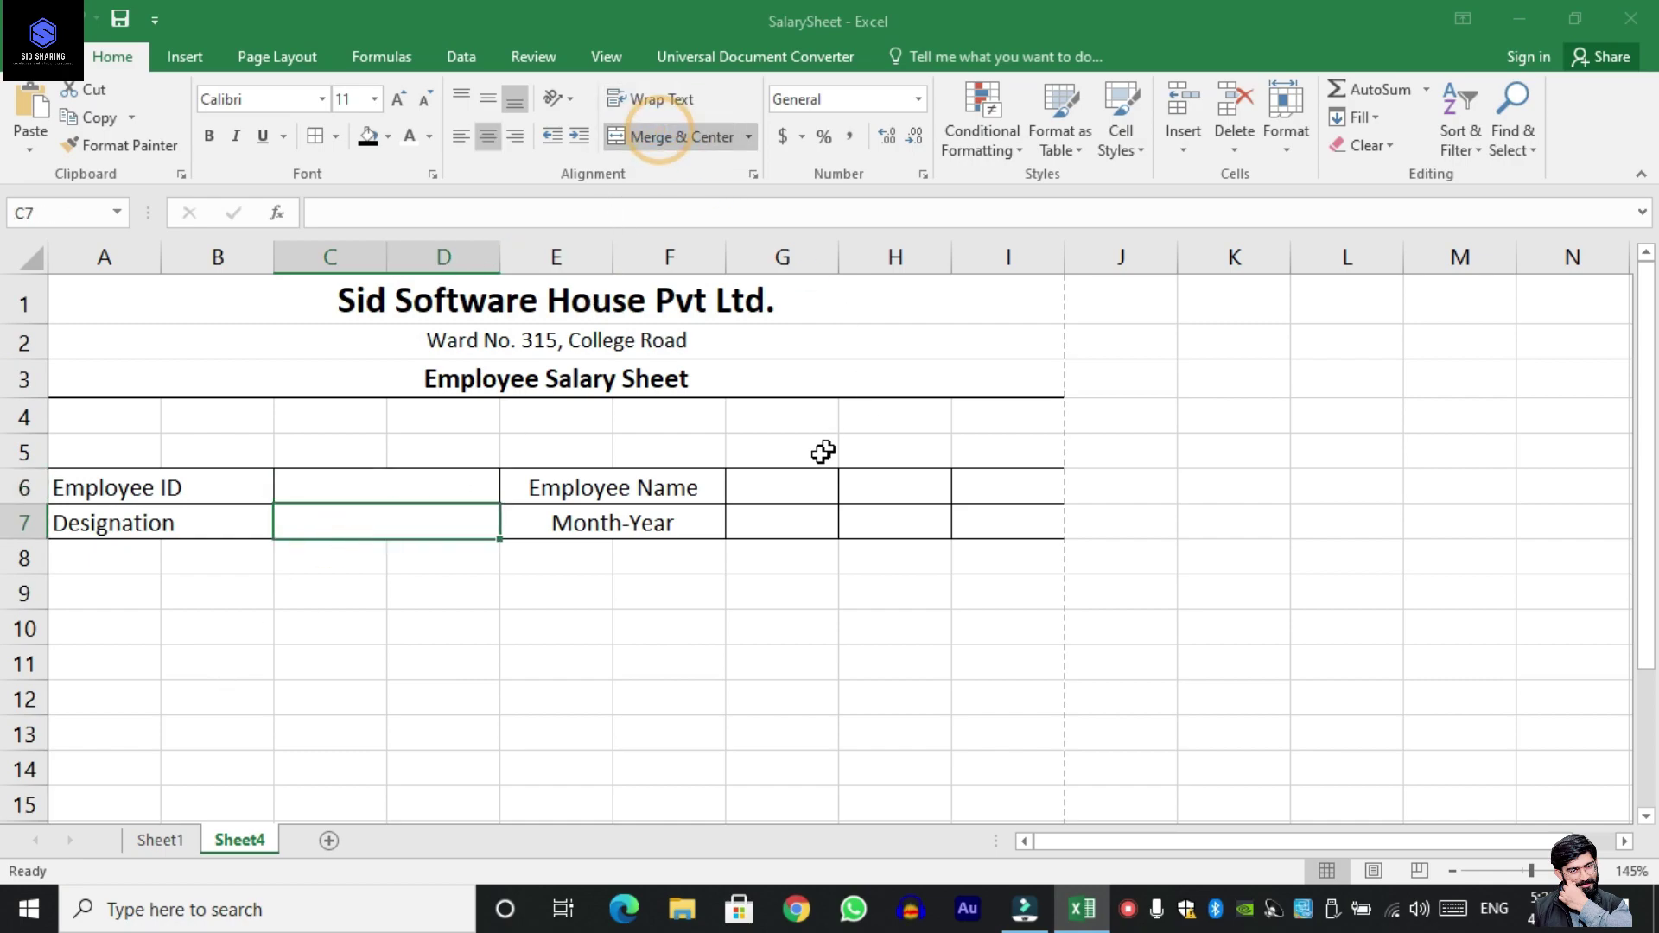
left_click_drag(804, 491, 960, 491)
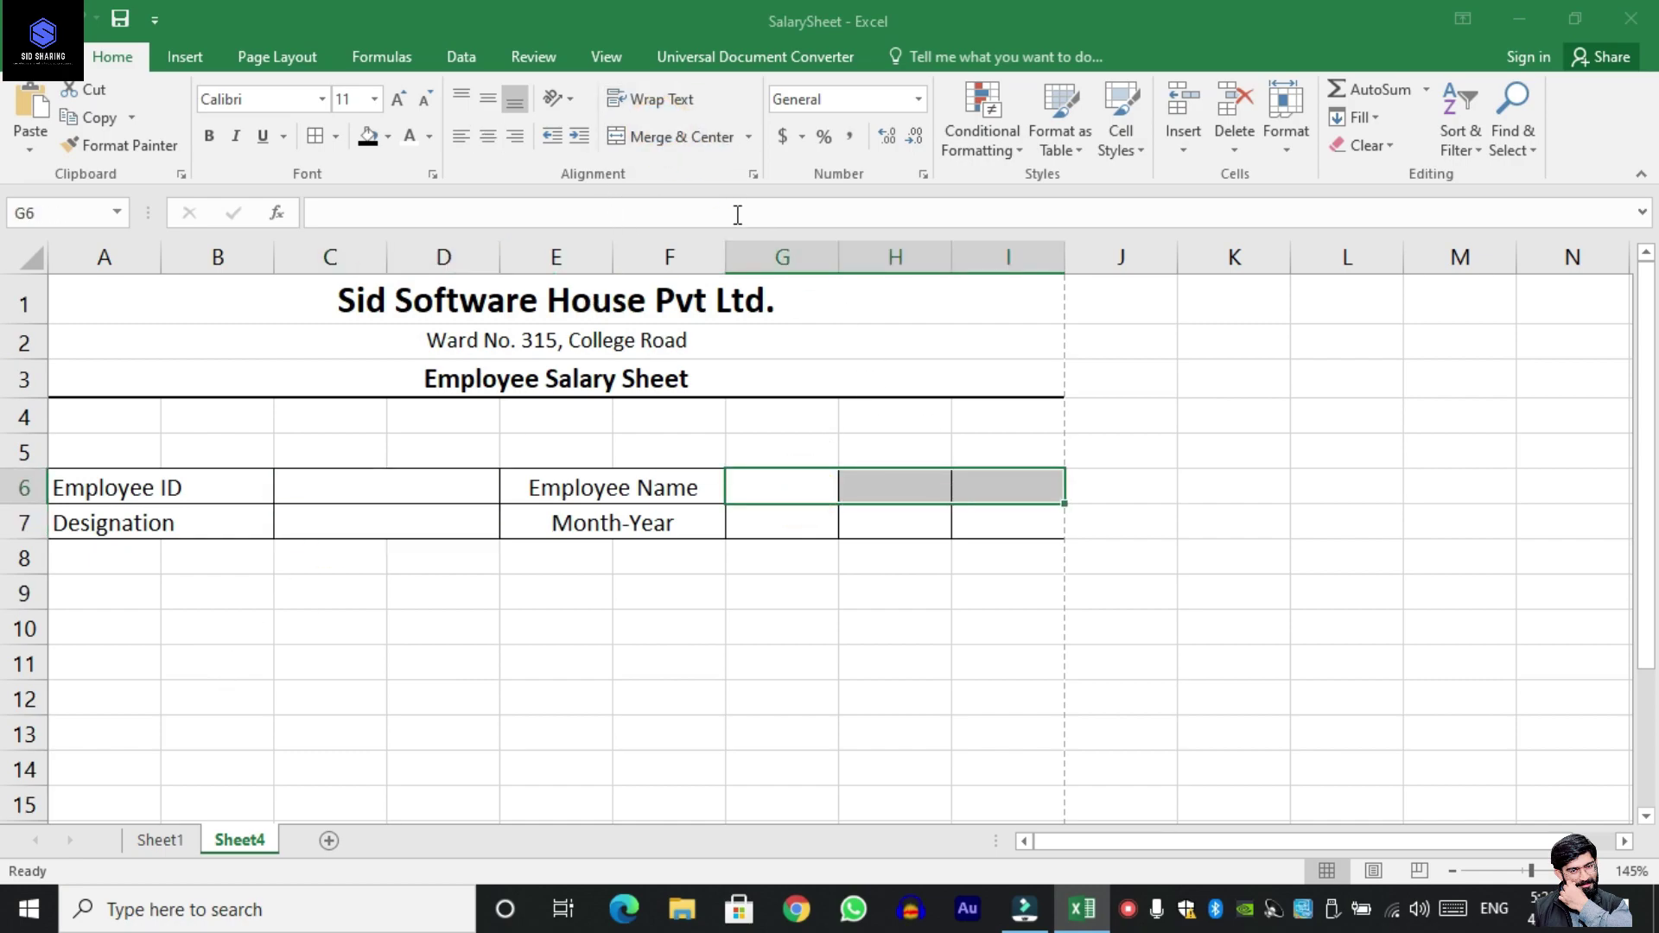
left_click(679, 138)
left_click_drag(827, 516, 989, 528)
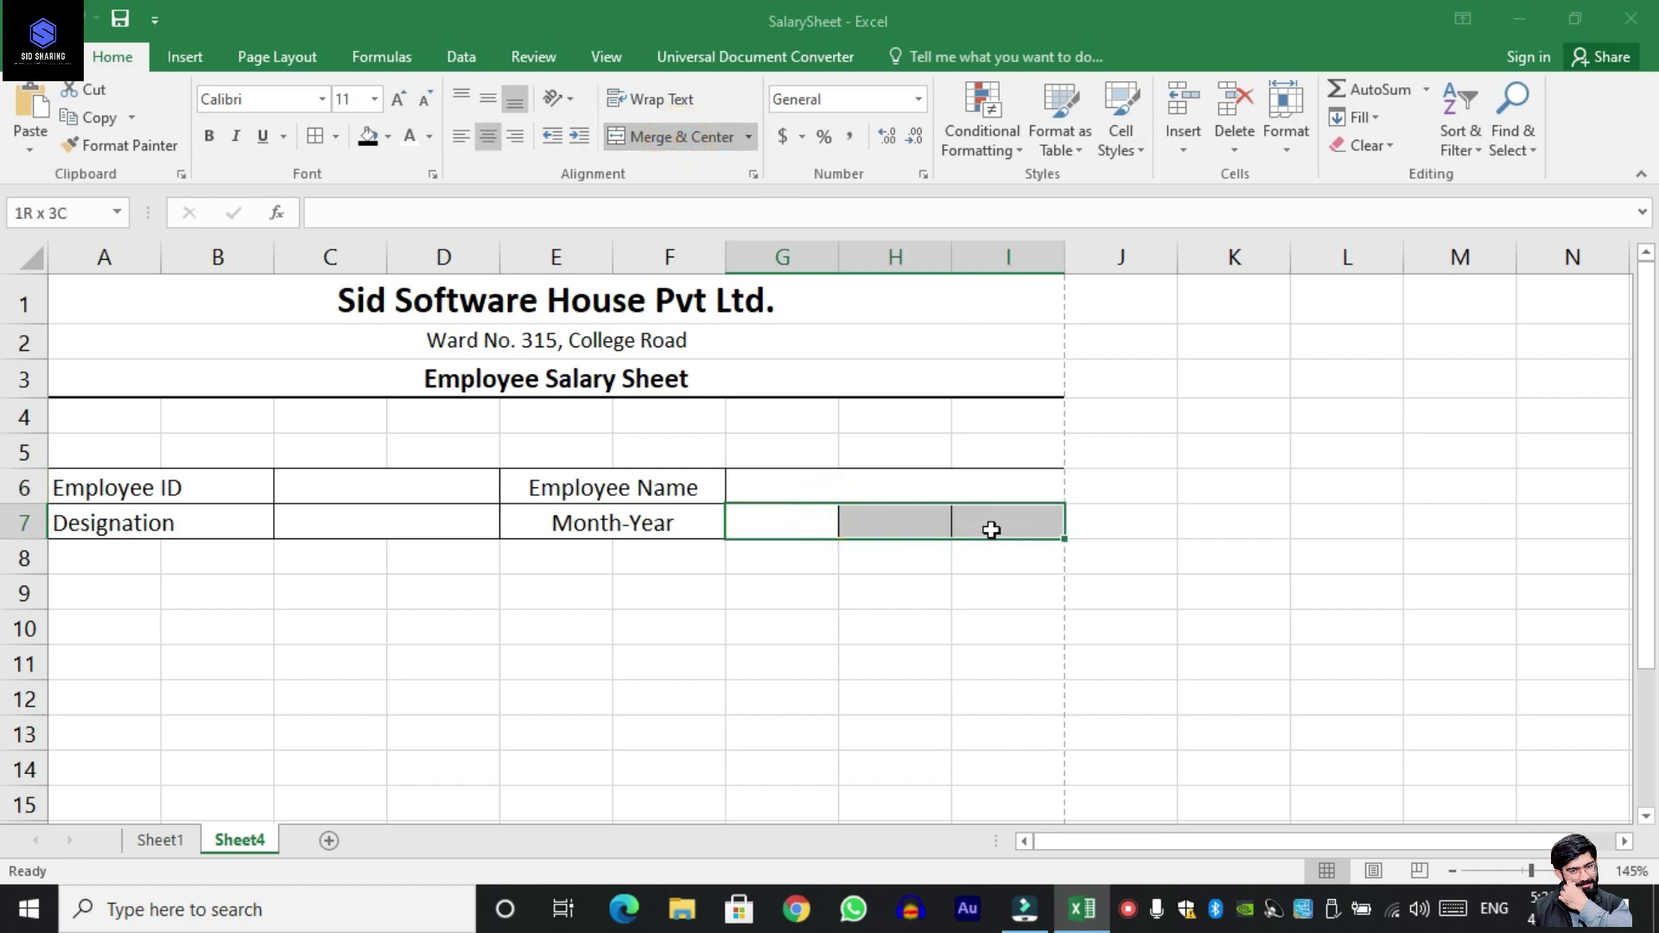
left_click(661, 137)
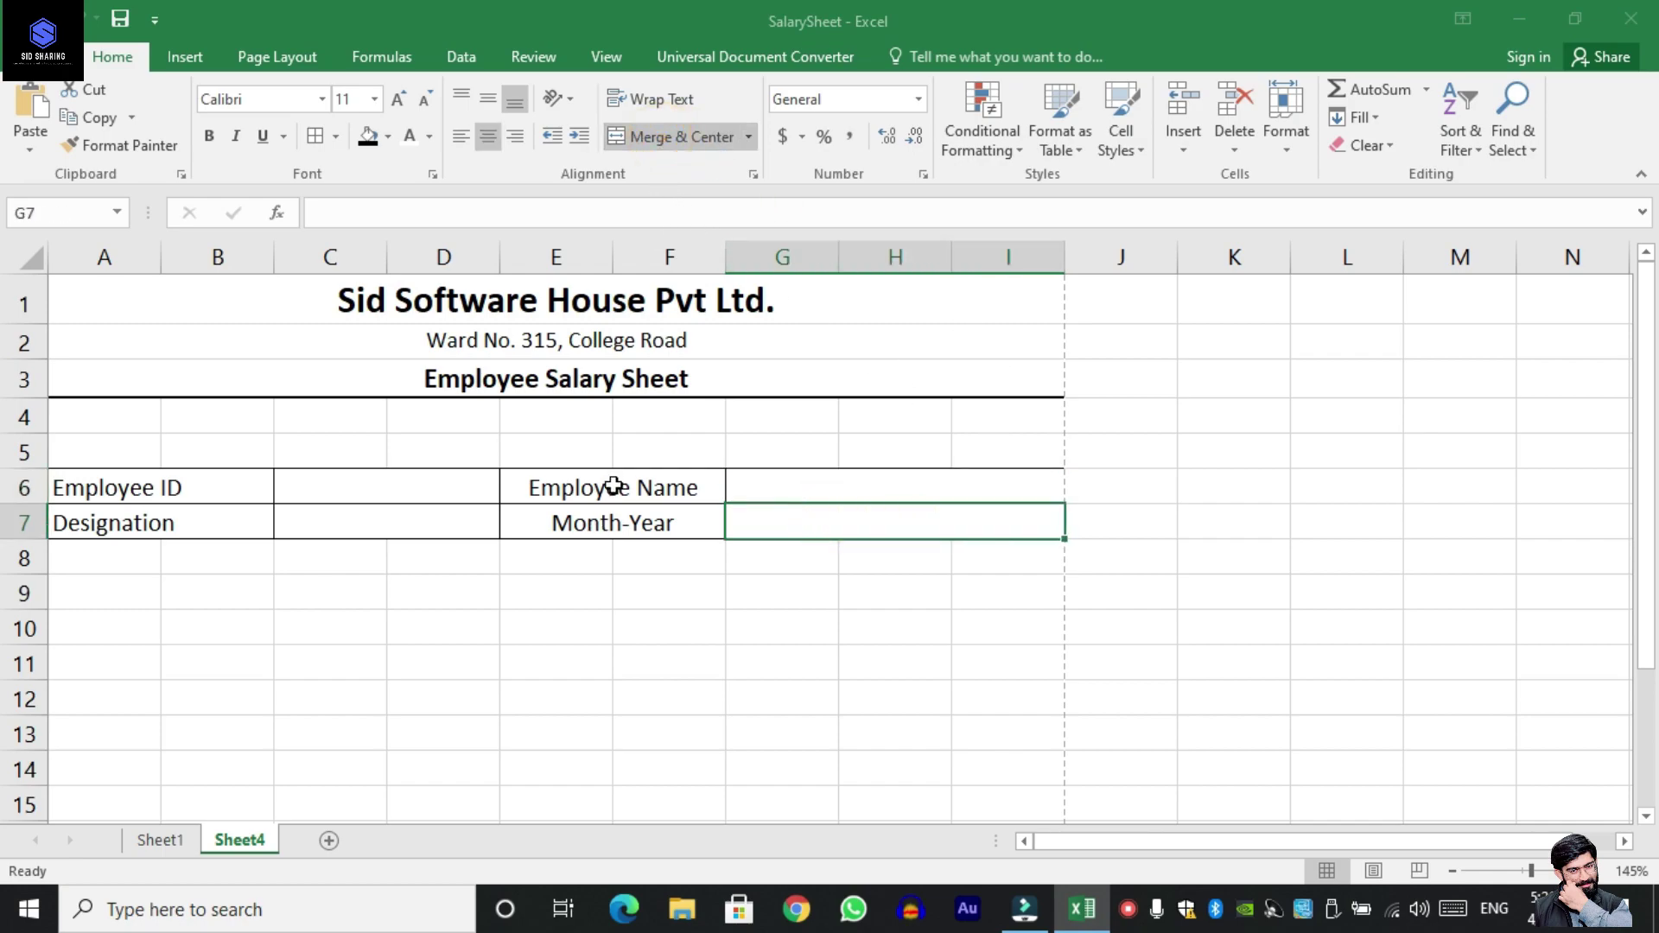
left_click_drag(611, 485, 614, 526)
Left-align Employee Name and Month-Year, and bold all four detail labels.
left_click(461, 137)
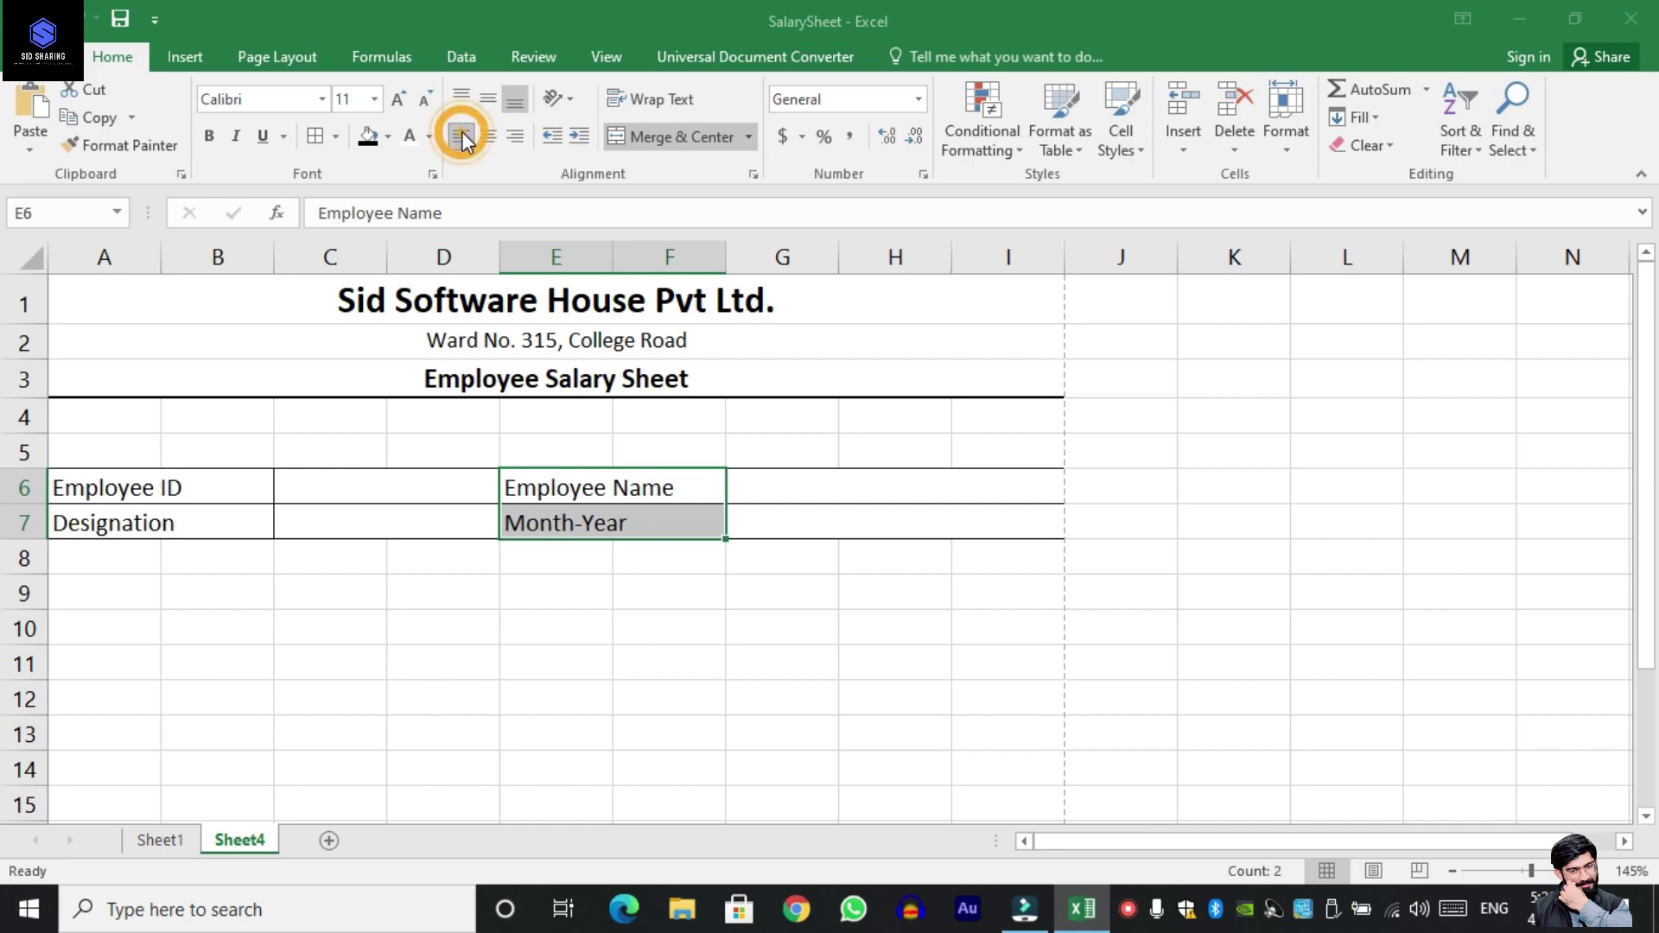
left_click_drag(148, 488, 163, 521)
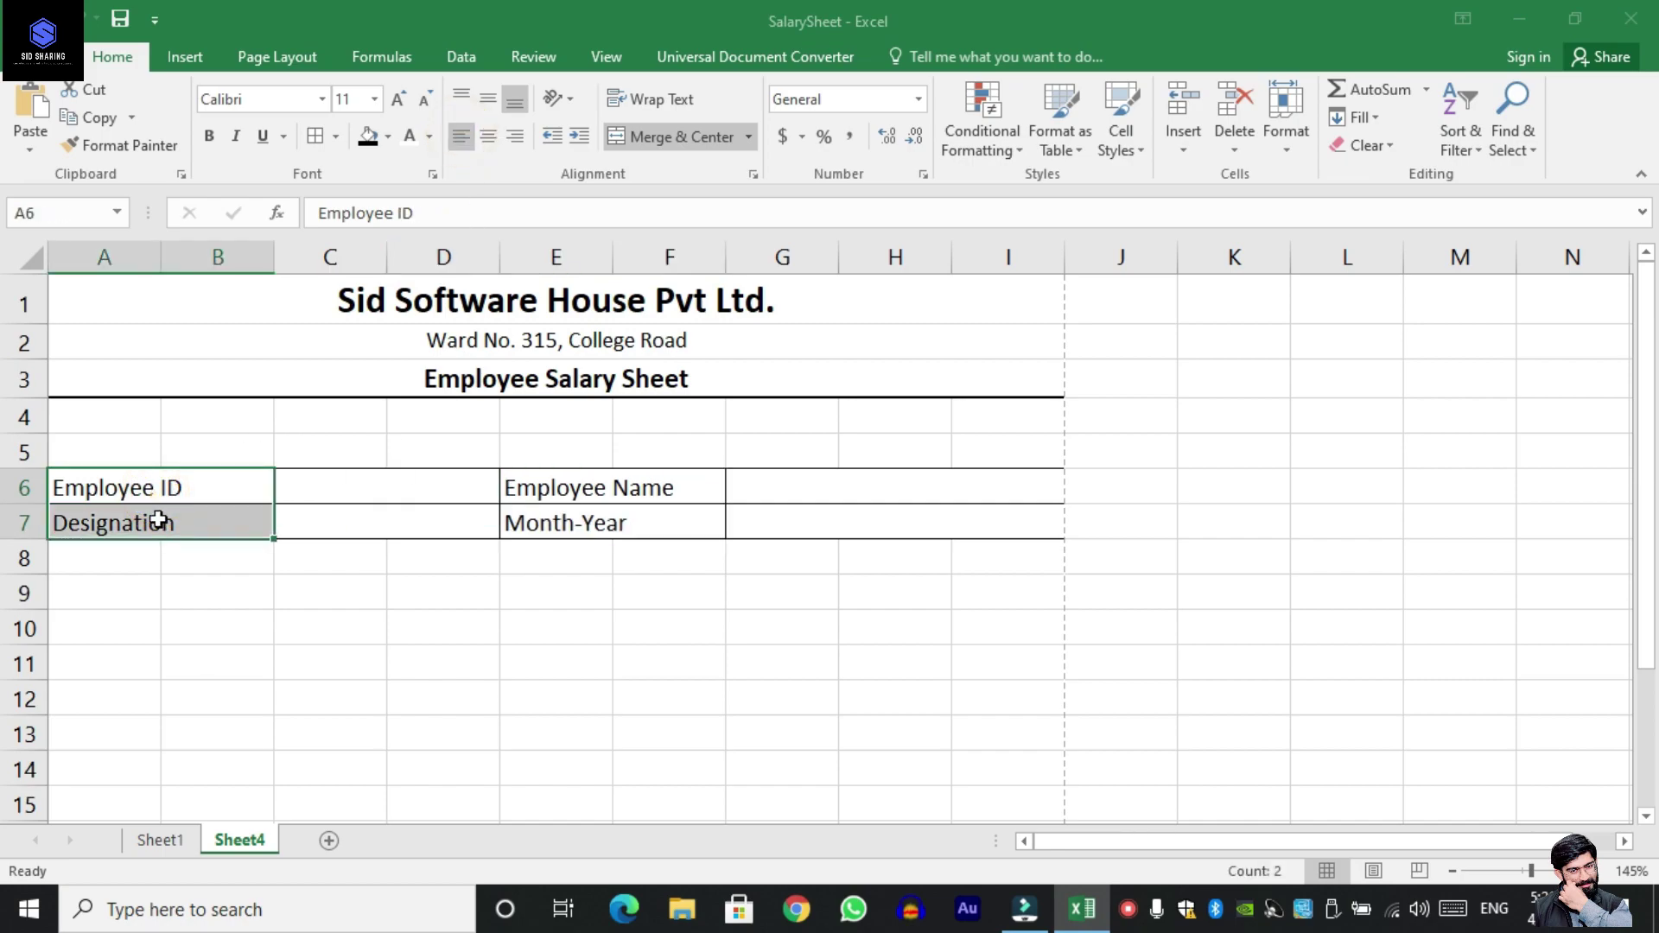
key("ctrl+b")
left_click_drag(652, 490, 639, 518)
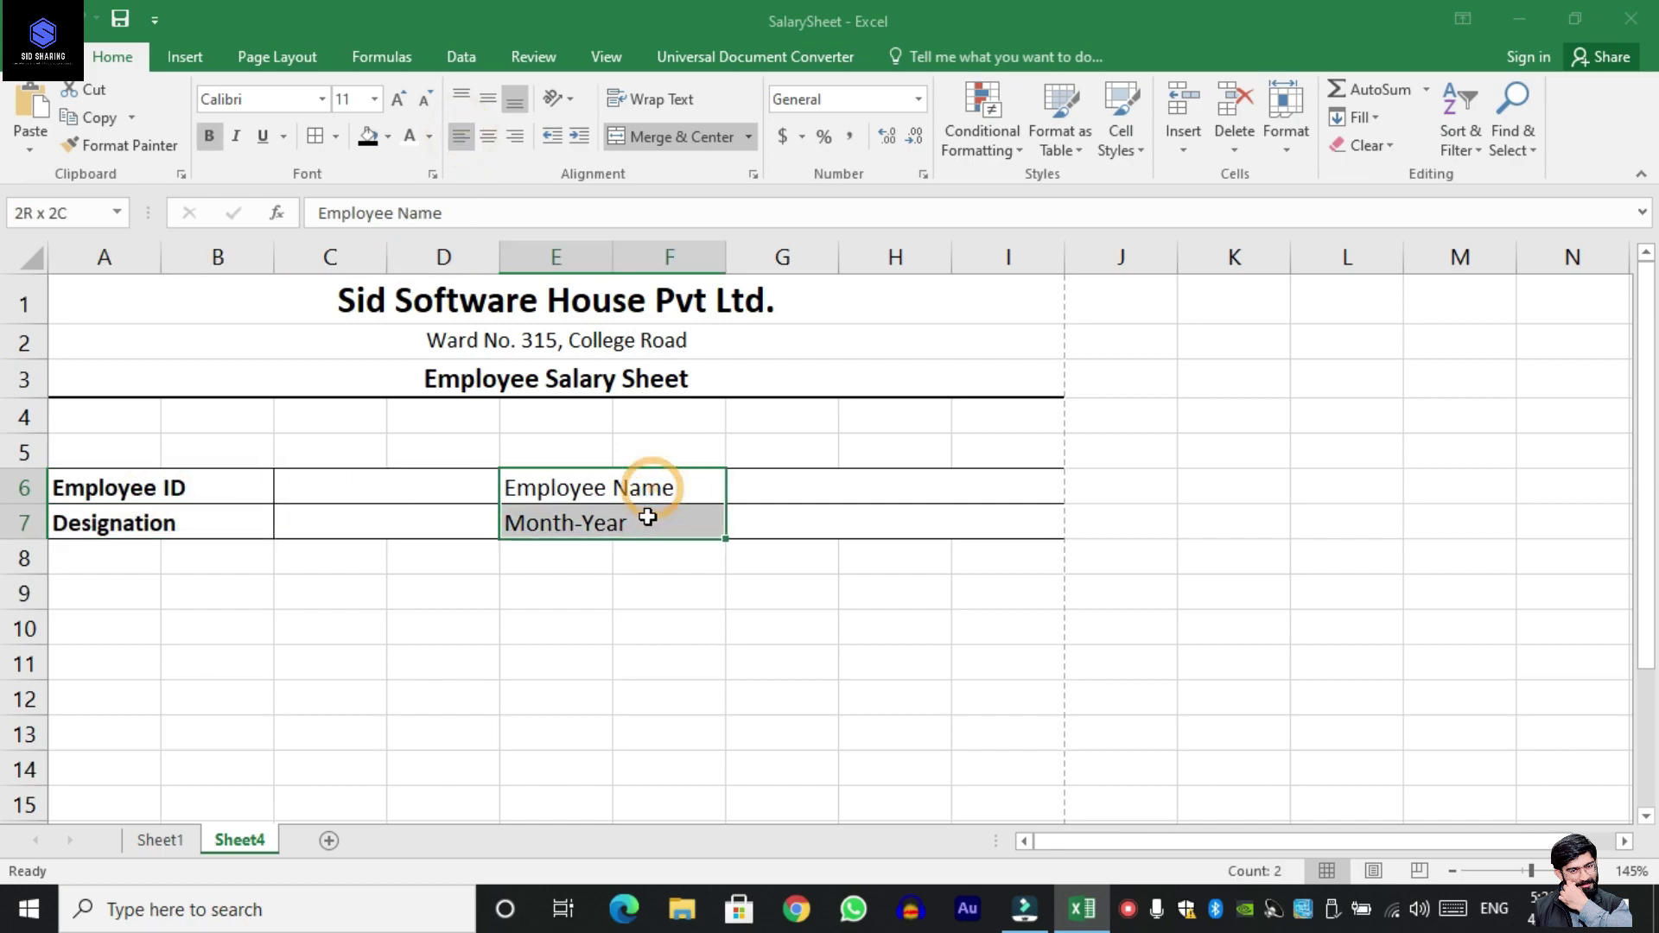
key("ctrl+b")
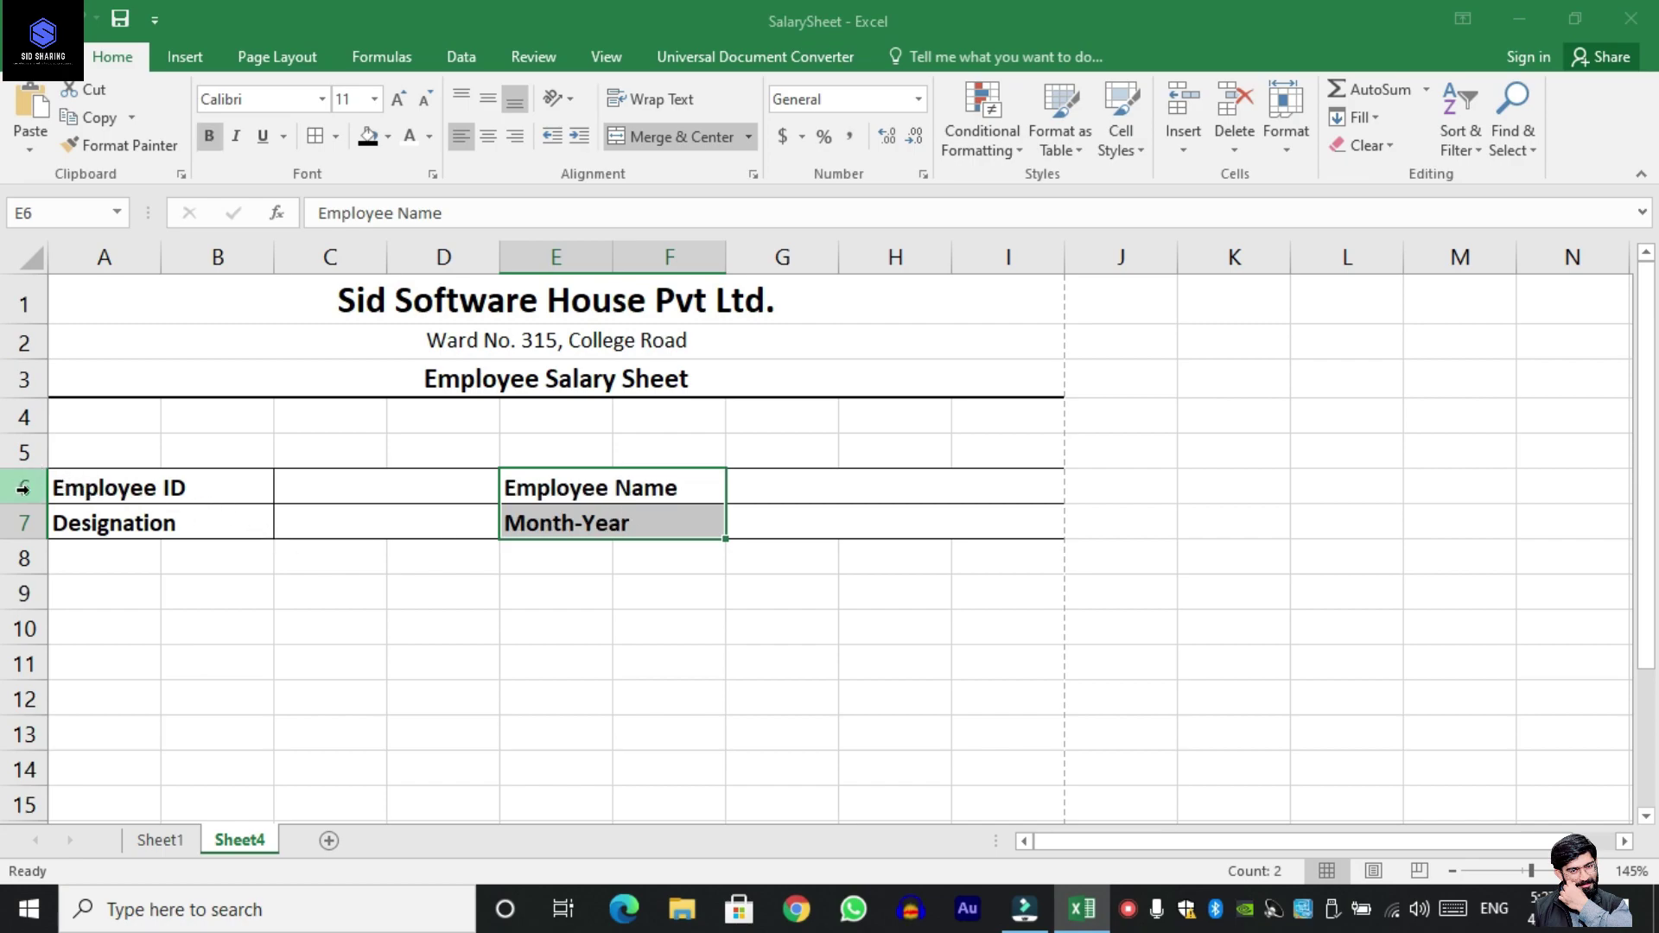
Set rows 6–7 to row height 20 with text vertically centred.
left_click_drag(20, 488, 25, 522)
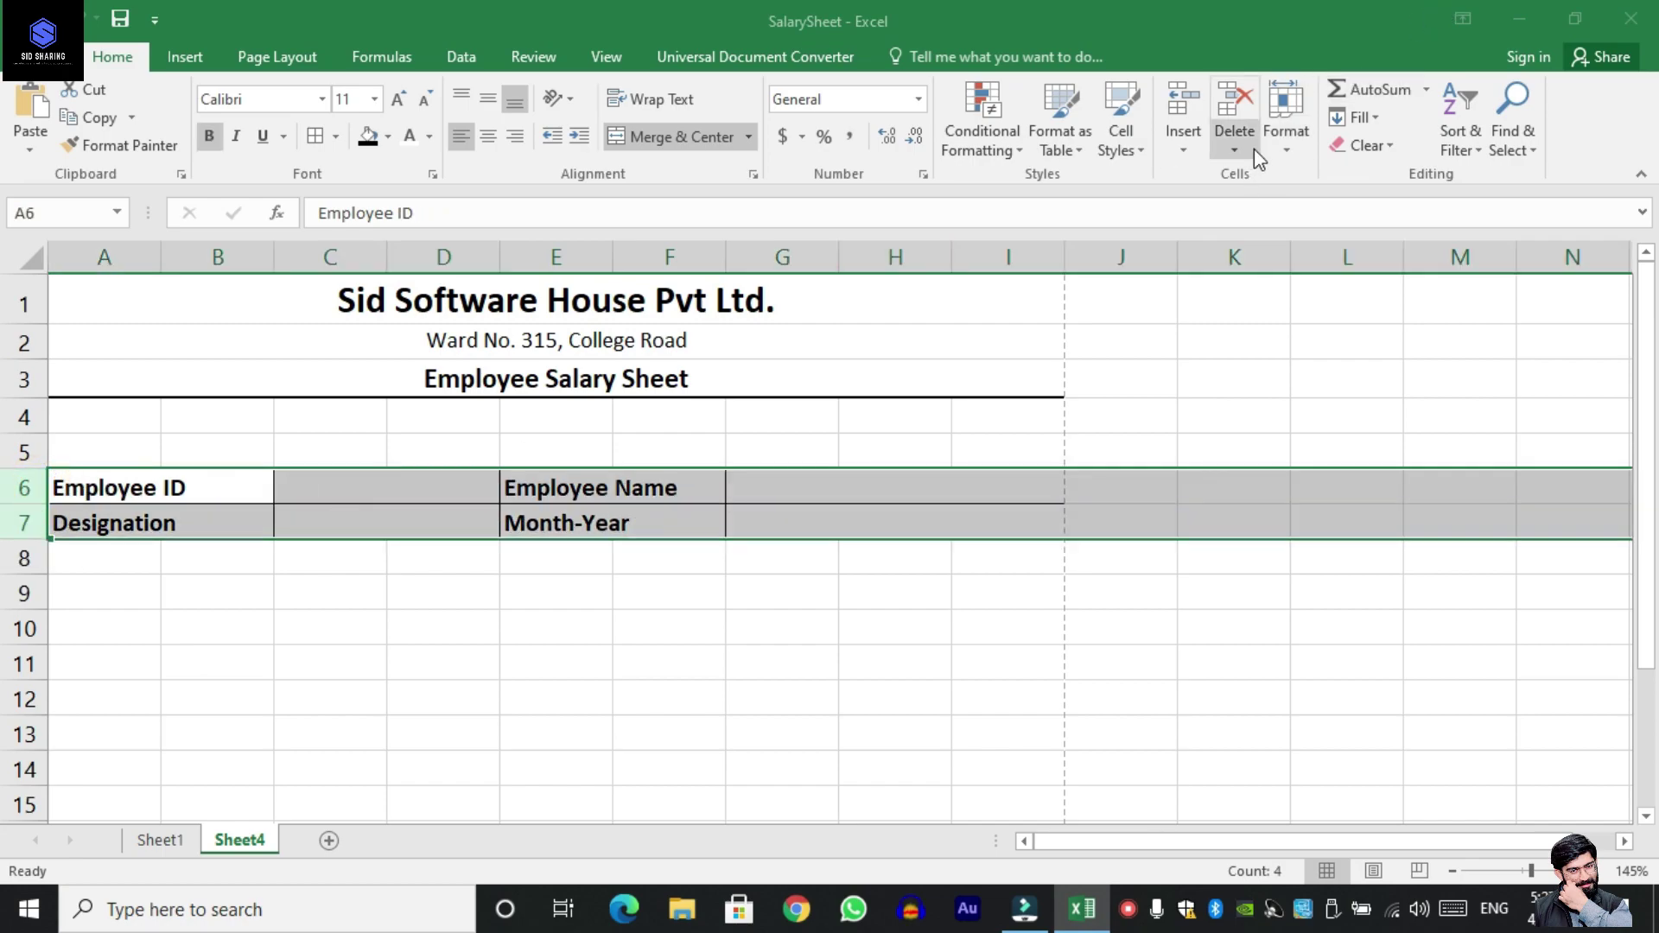
left_click(1278, 132)
left_click(1353, 214)
type("20")
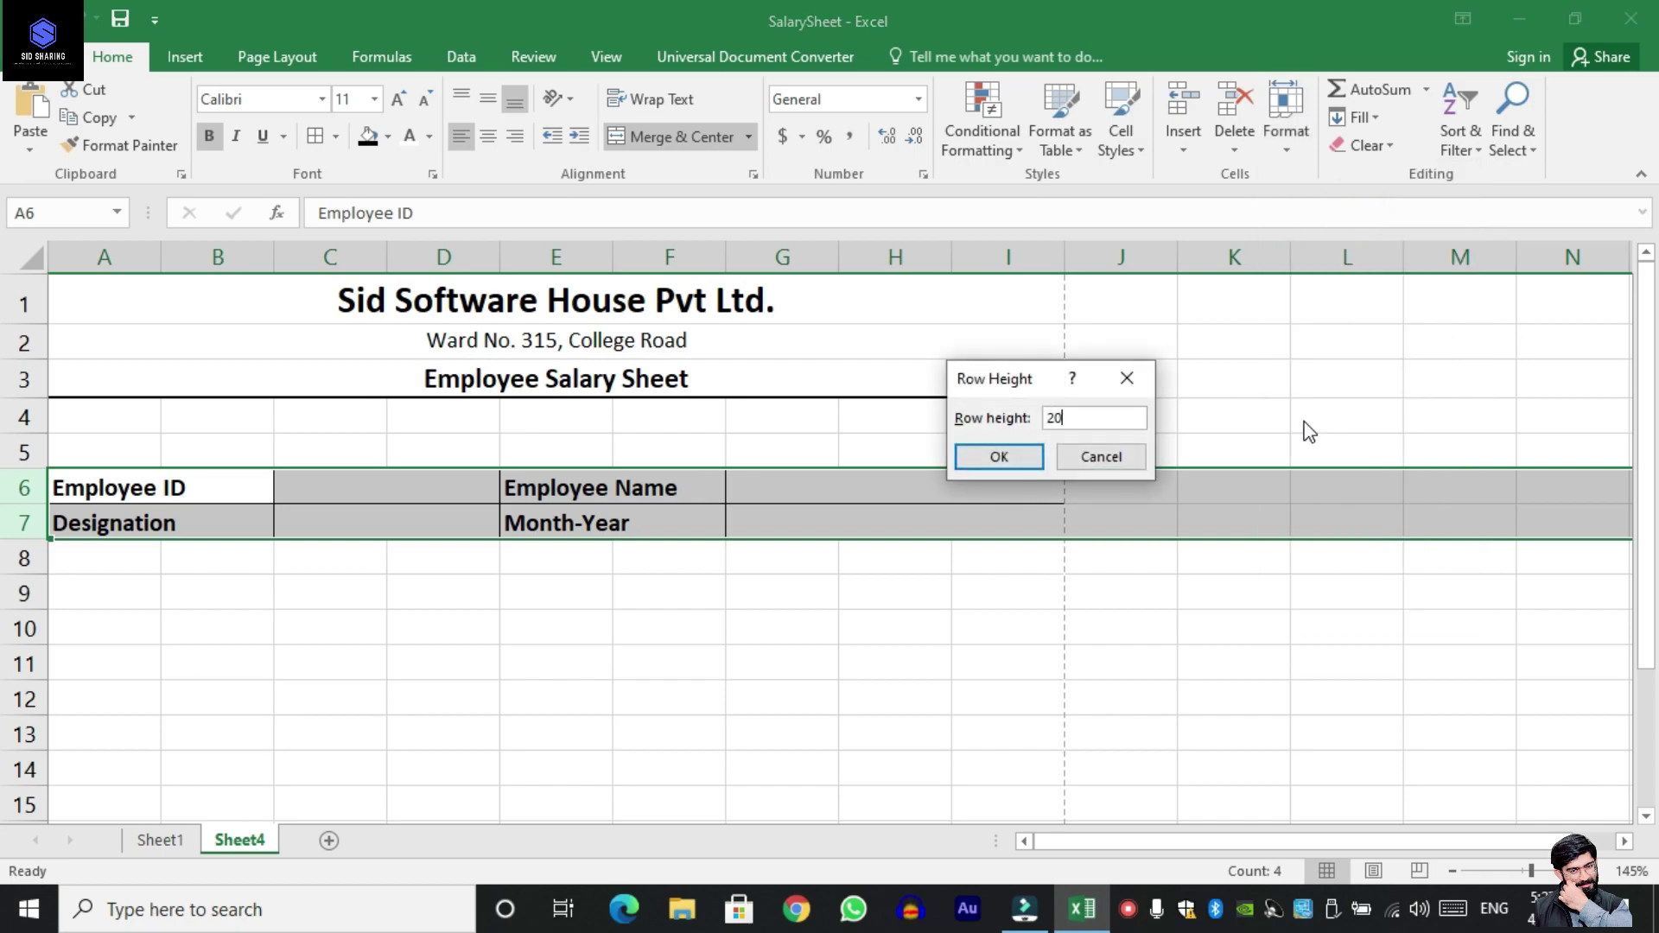
key("Return")
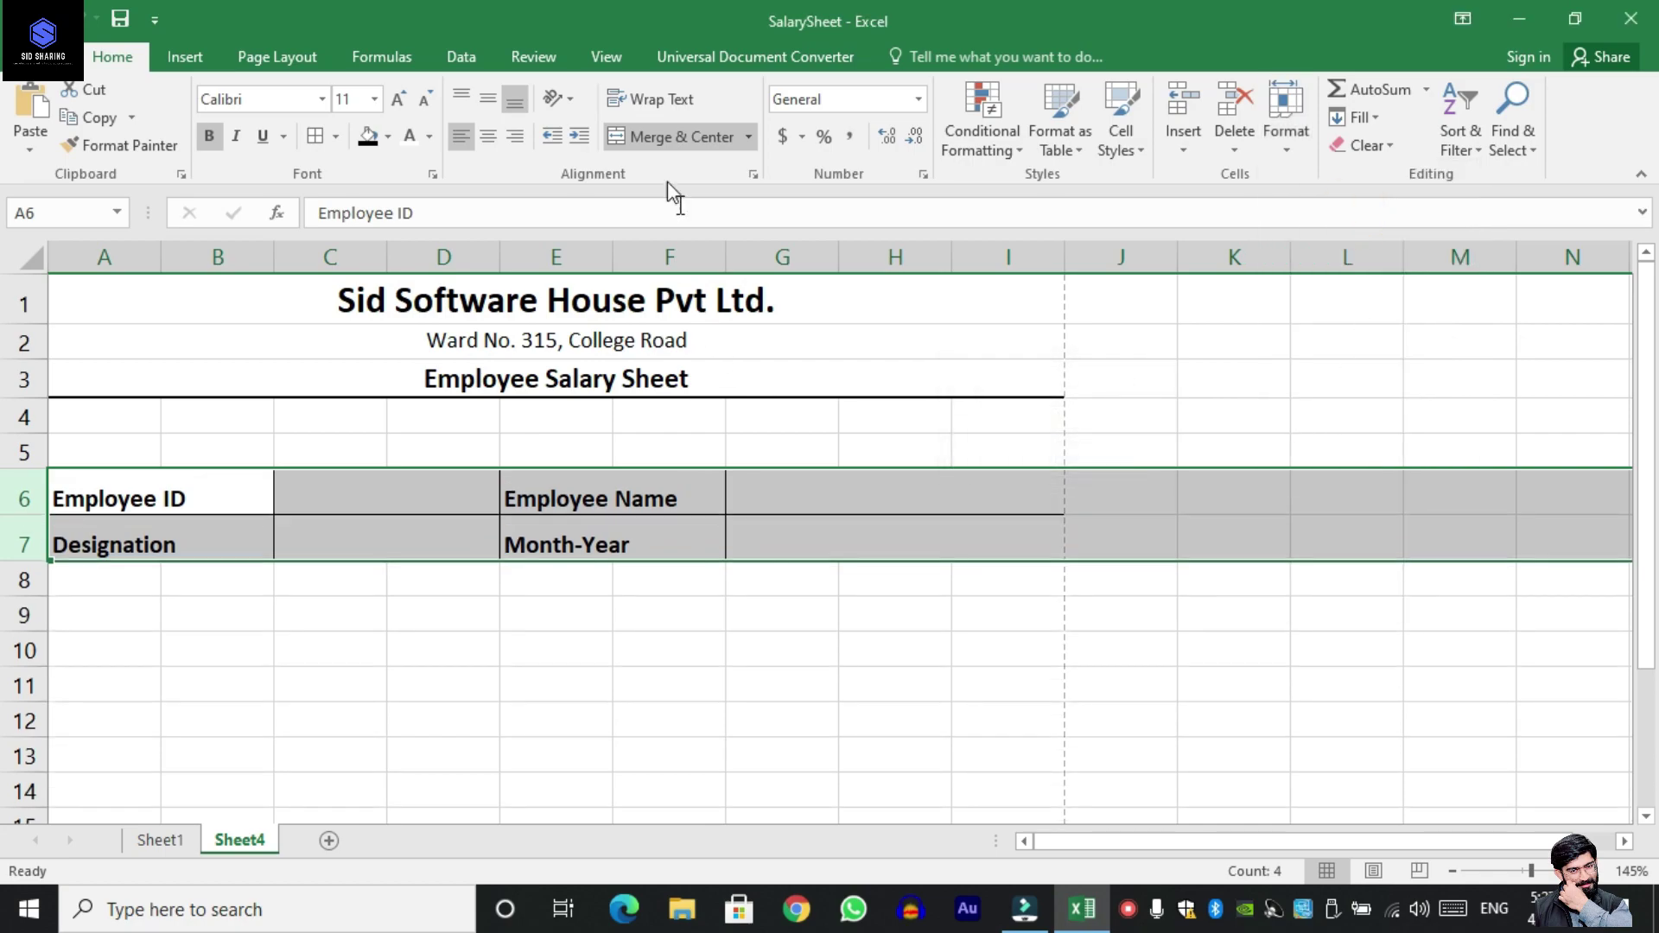
left_click(486, 101)
left_click(371, 475)
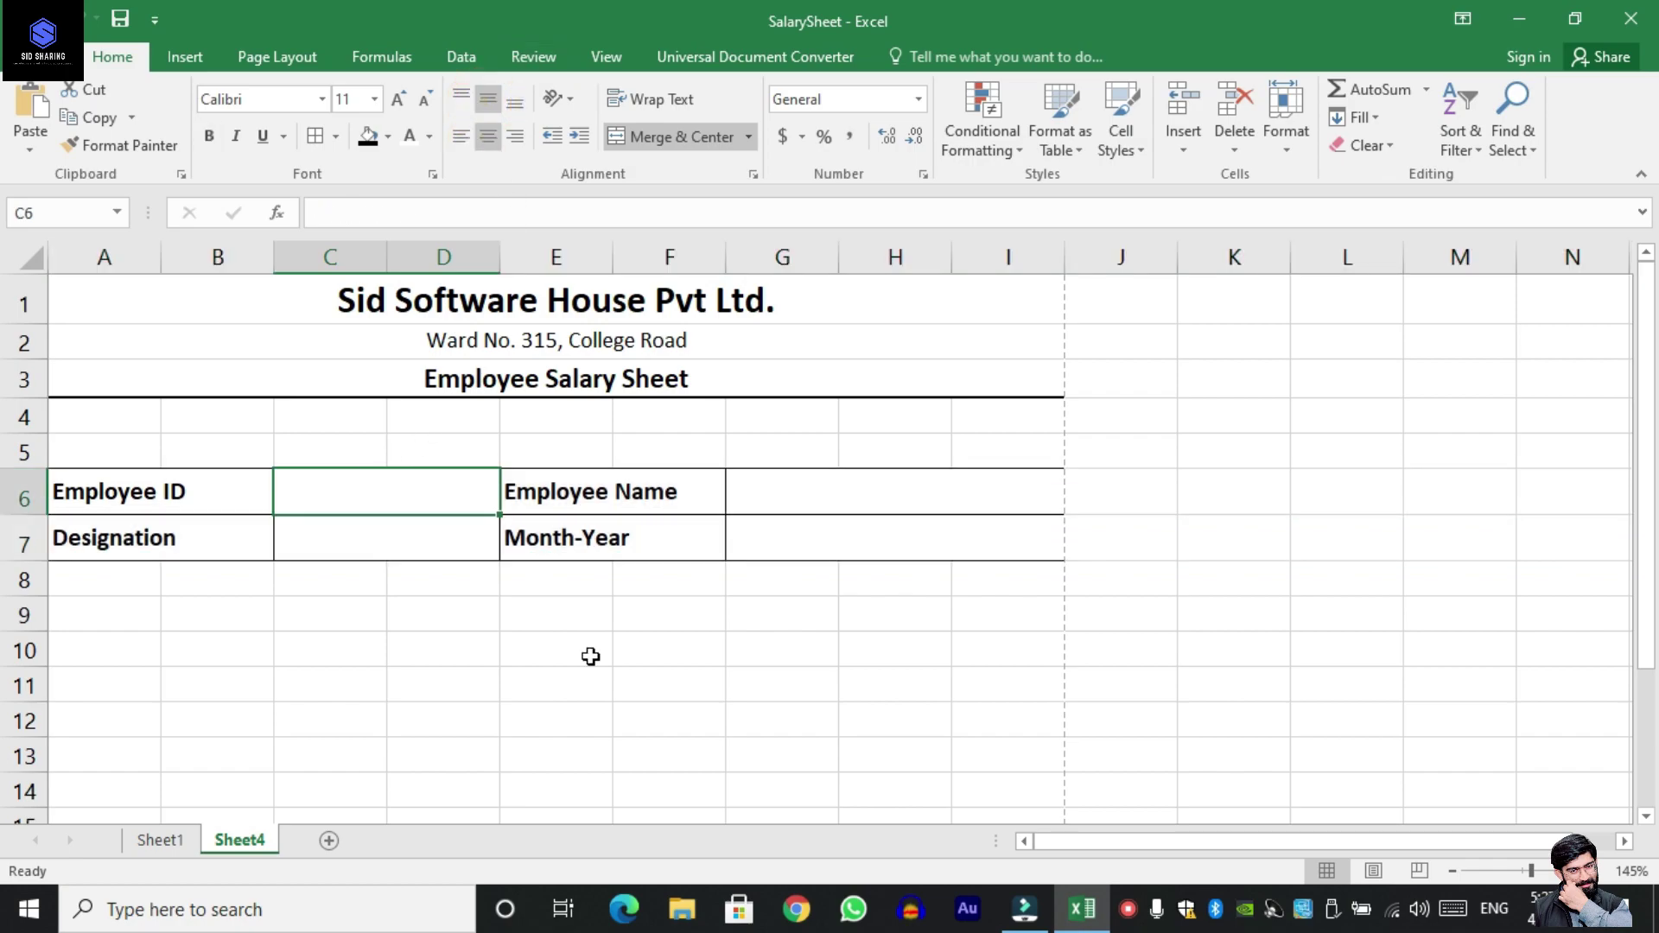
Enter the headings Earning in A10 and Deduction in E10.
scroll(1016, 588, "down", 2)
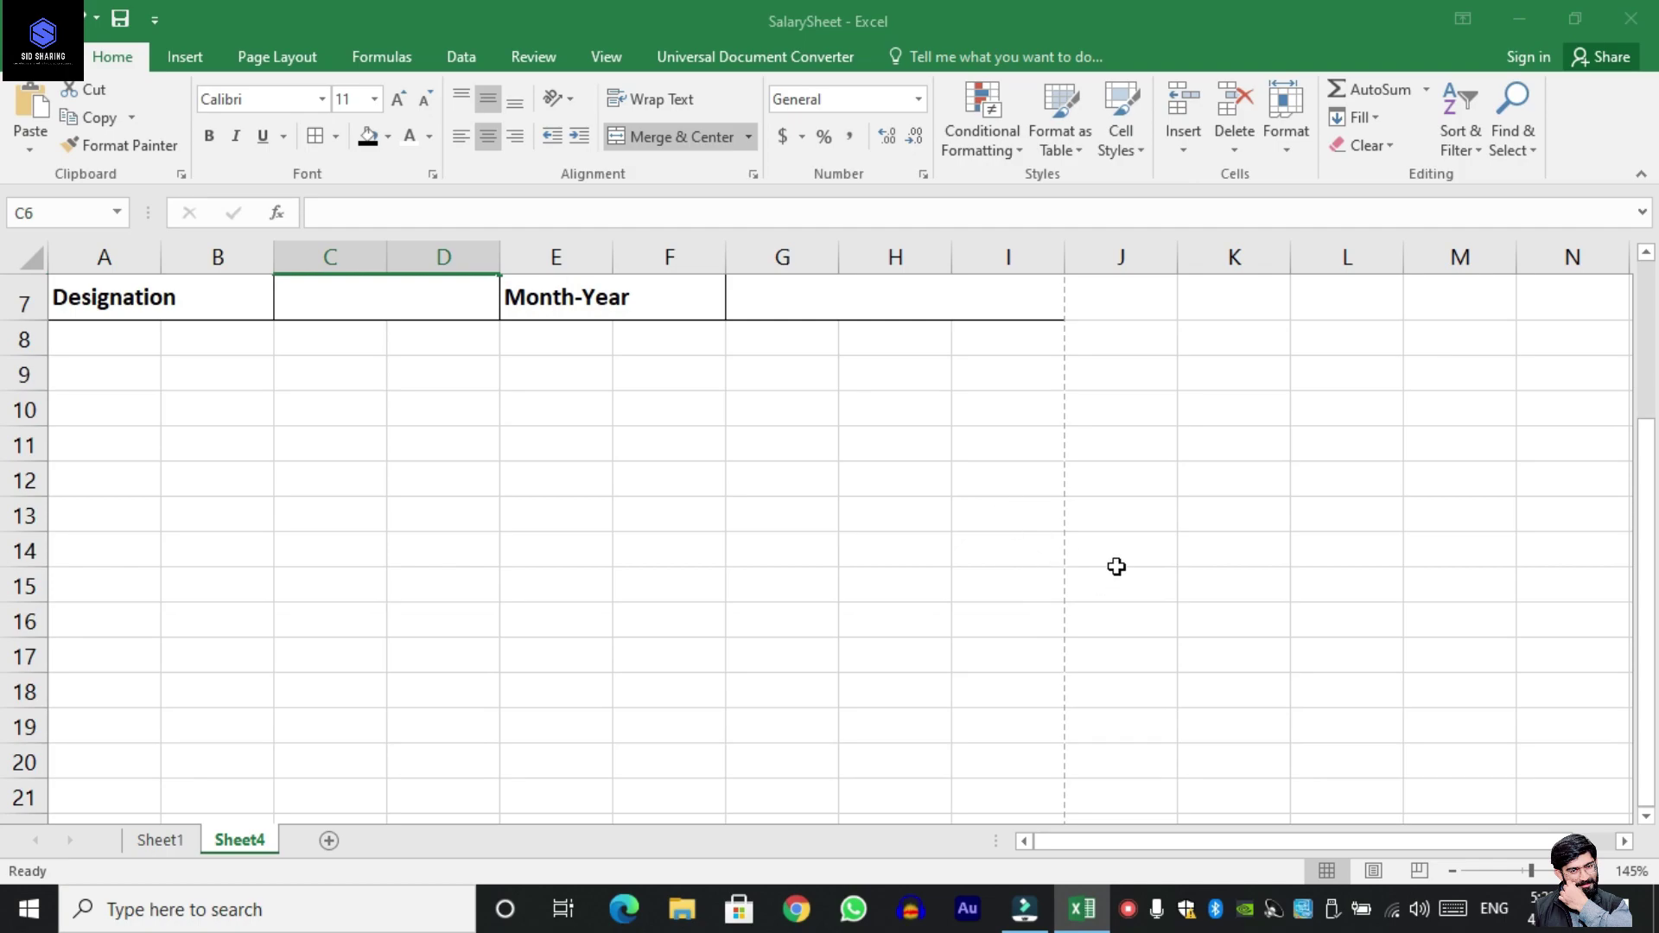
left_click(123, 415)
type("Earning")
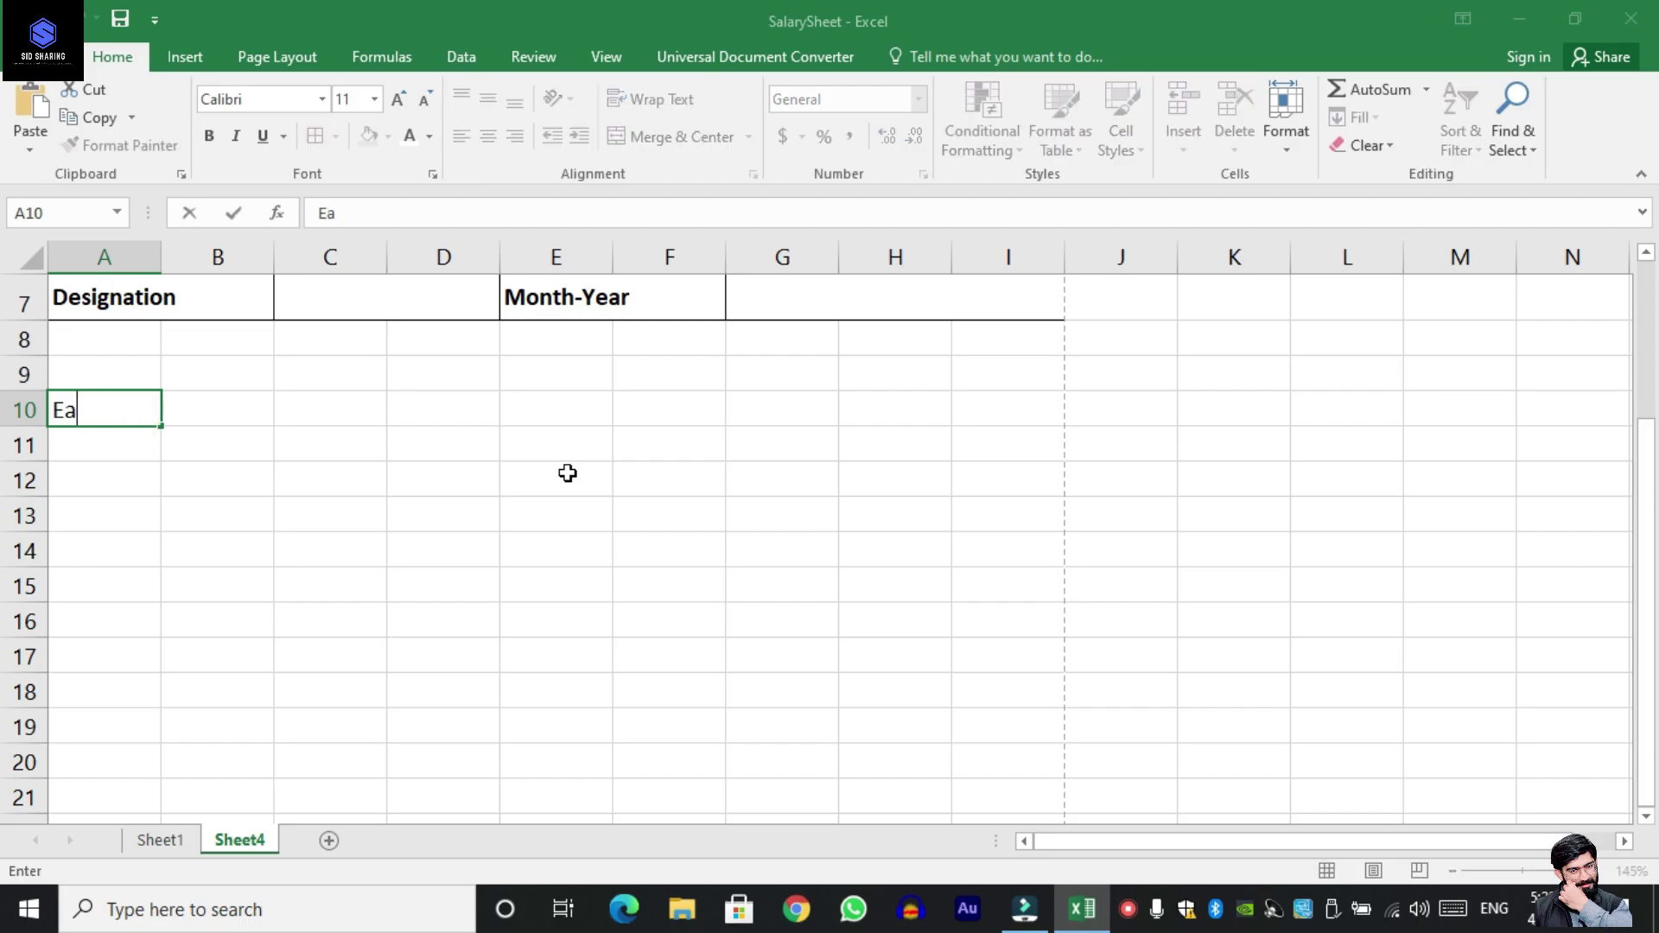
key("Tab")
key("Tab")
key("Tab")
key("Tab")
type("De")
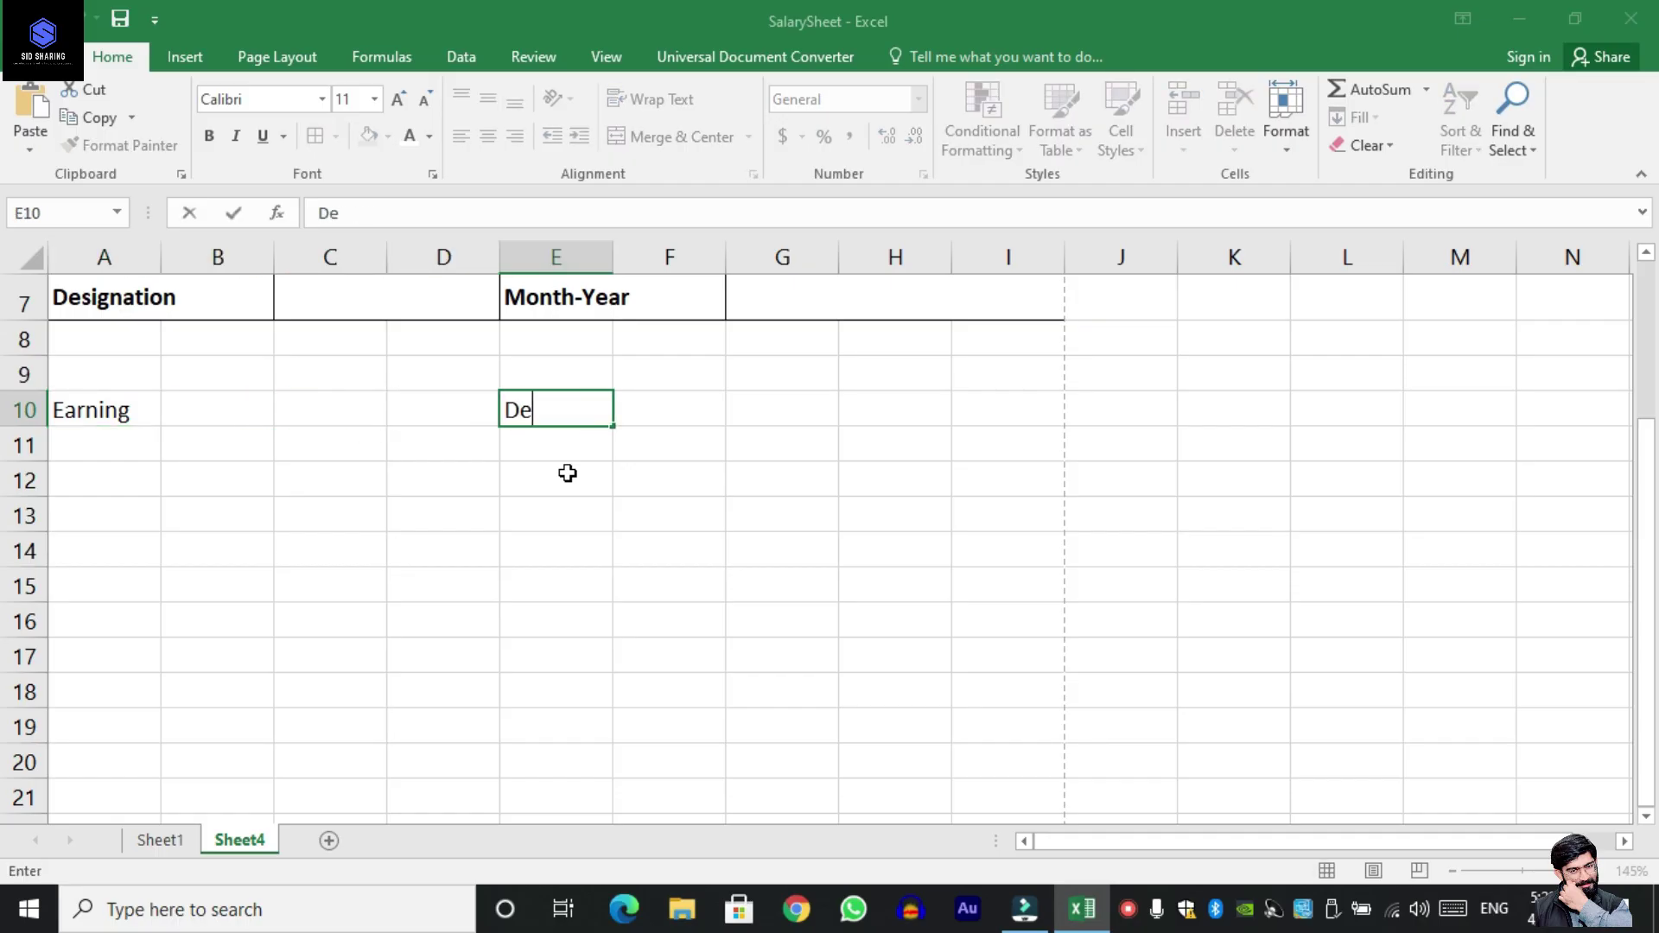
type("duction")
key("Tab")
List Basic Pay, Overtime, Conveyance and Total in A11:A14.
left_click(113, 446)
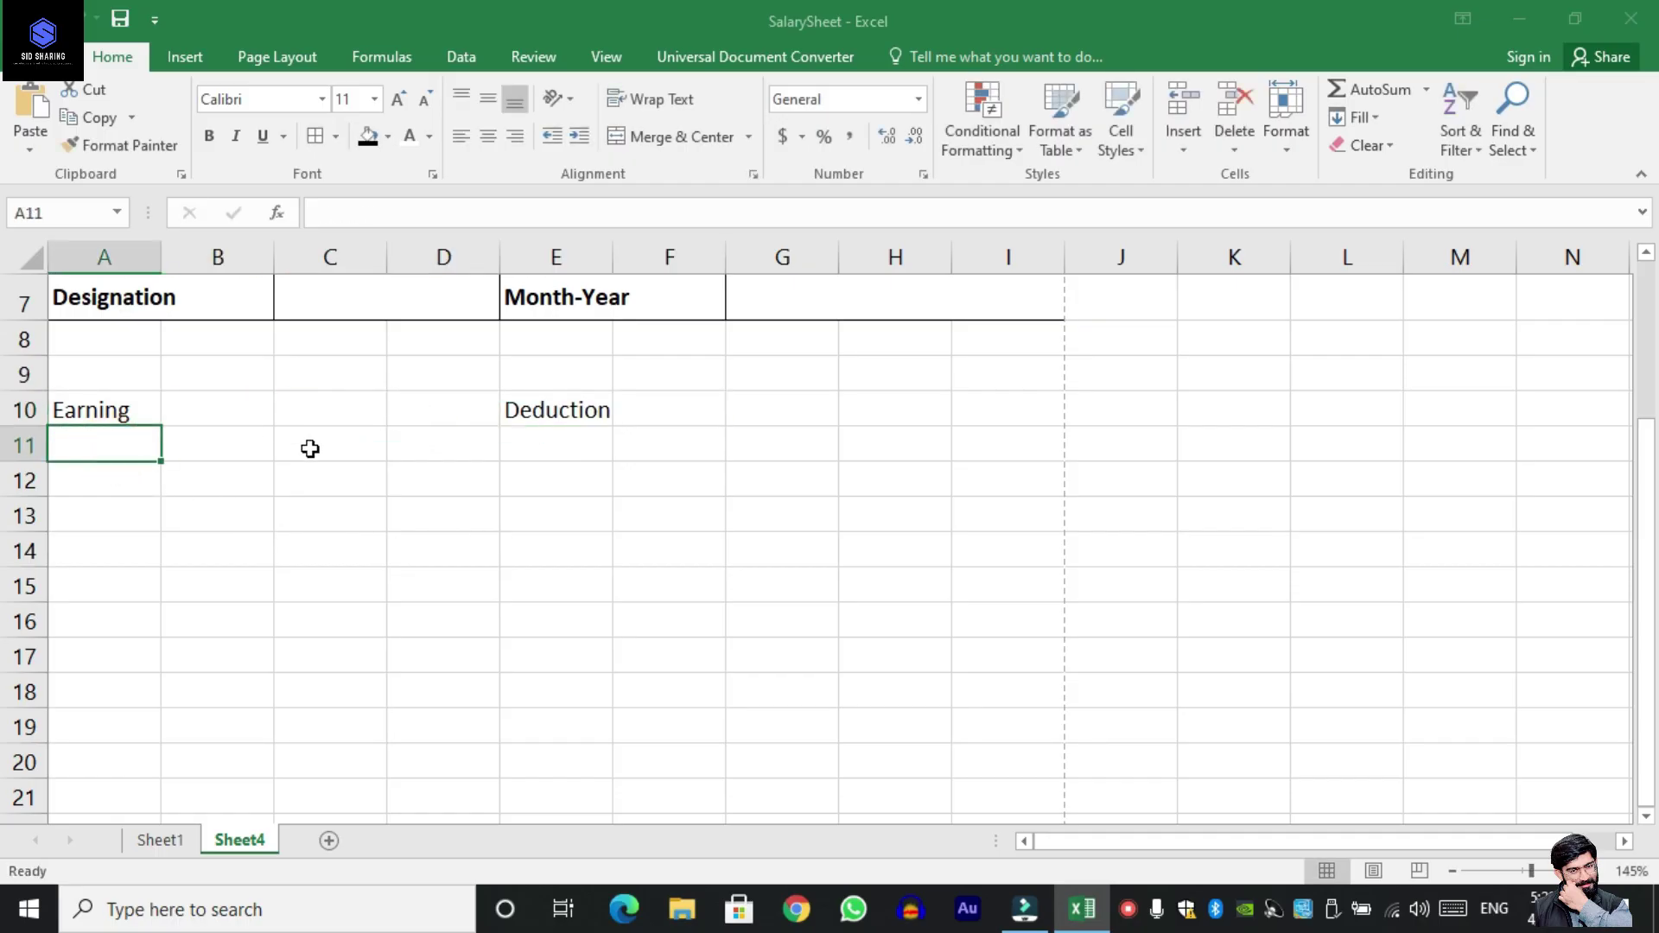
type("Basic Pay")
key("Return")
type("Ov")
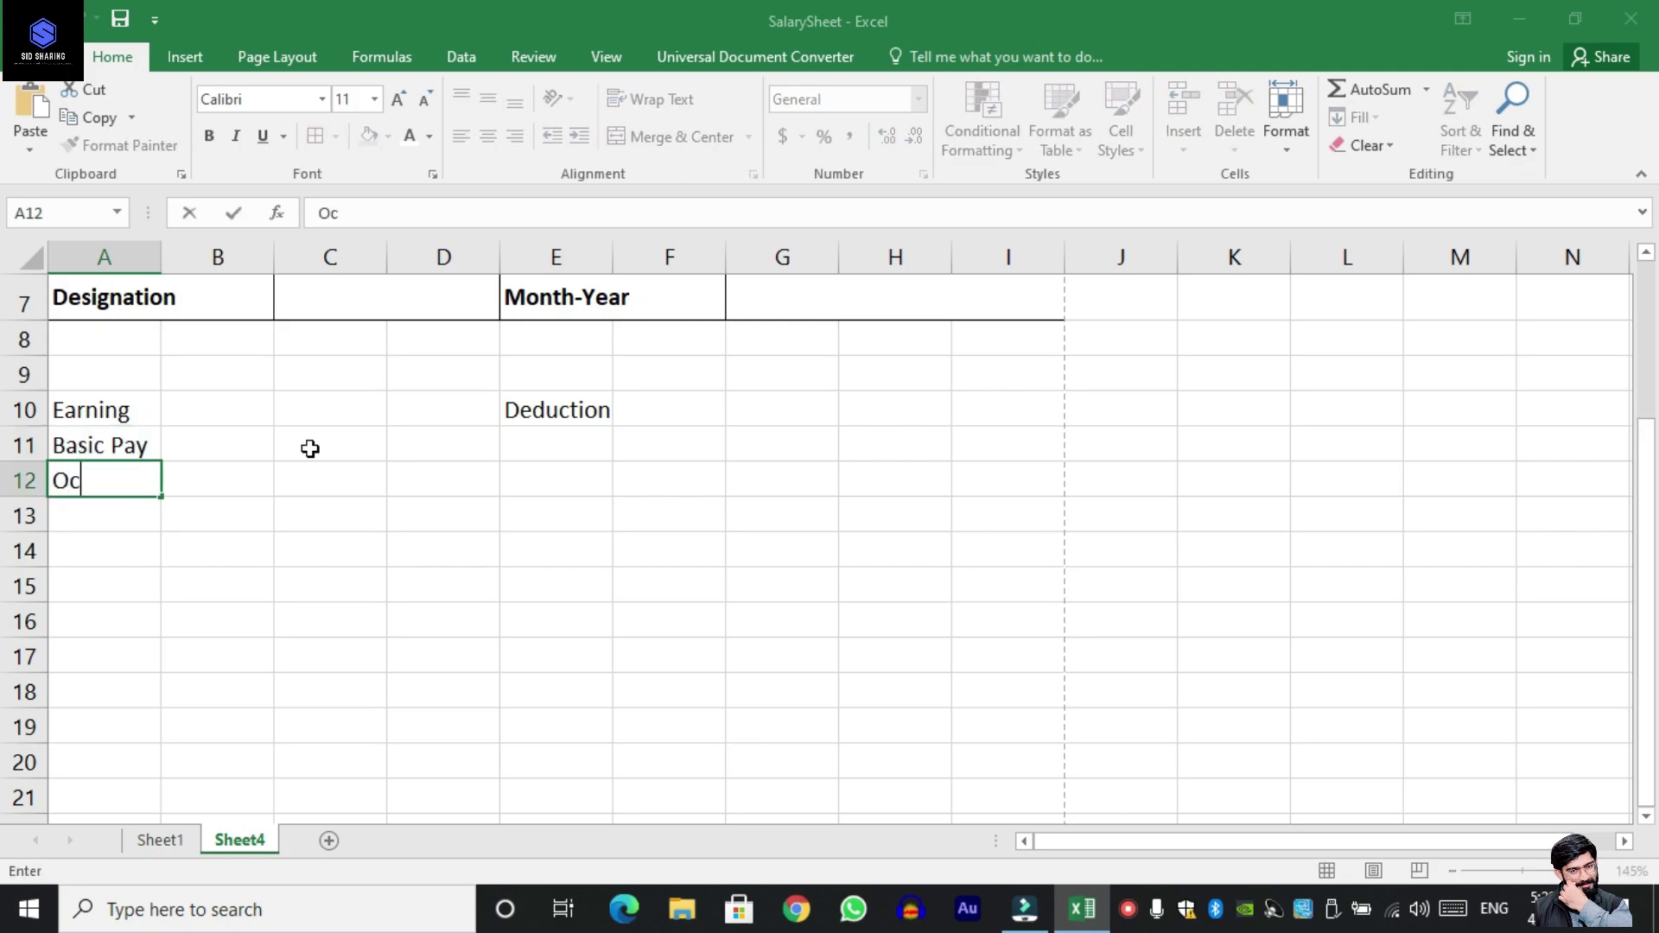
type("ertime")
key("Return")
type("Conveyance")
key("Return")
type("To")
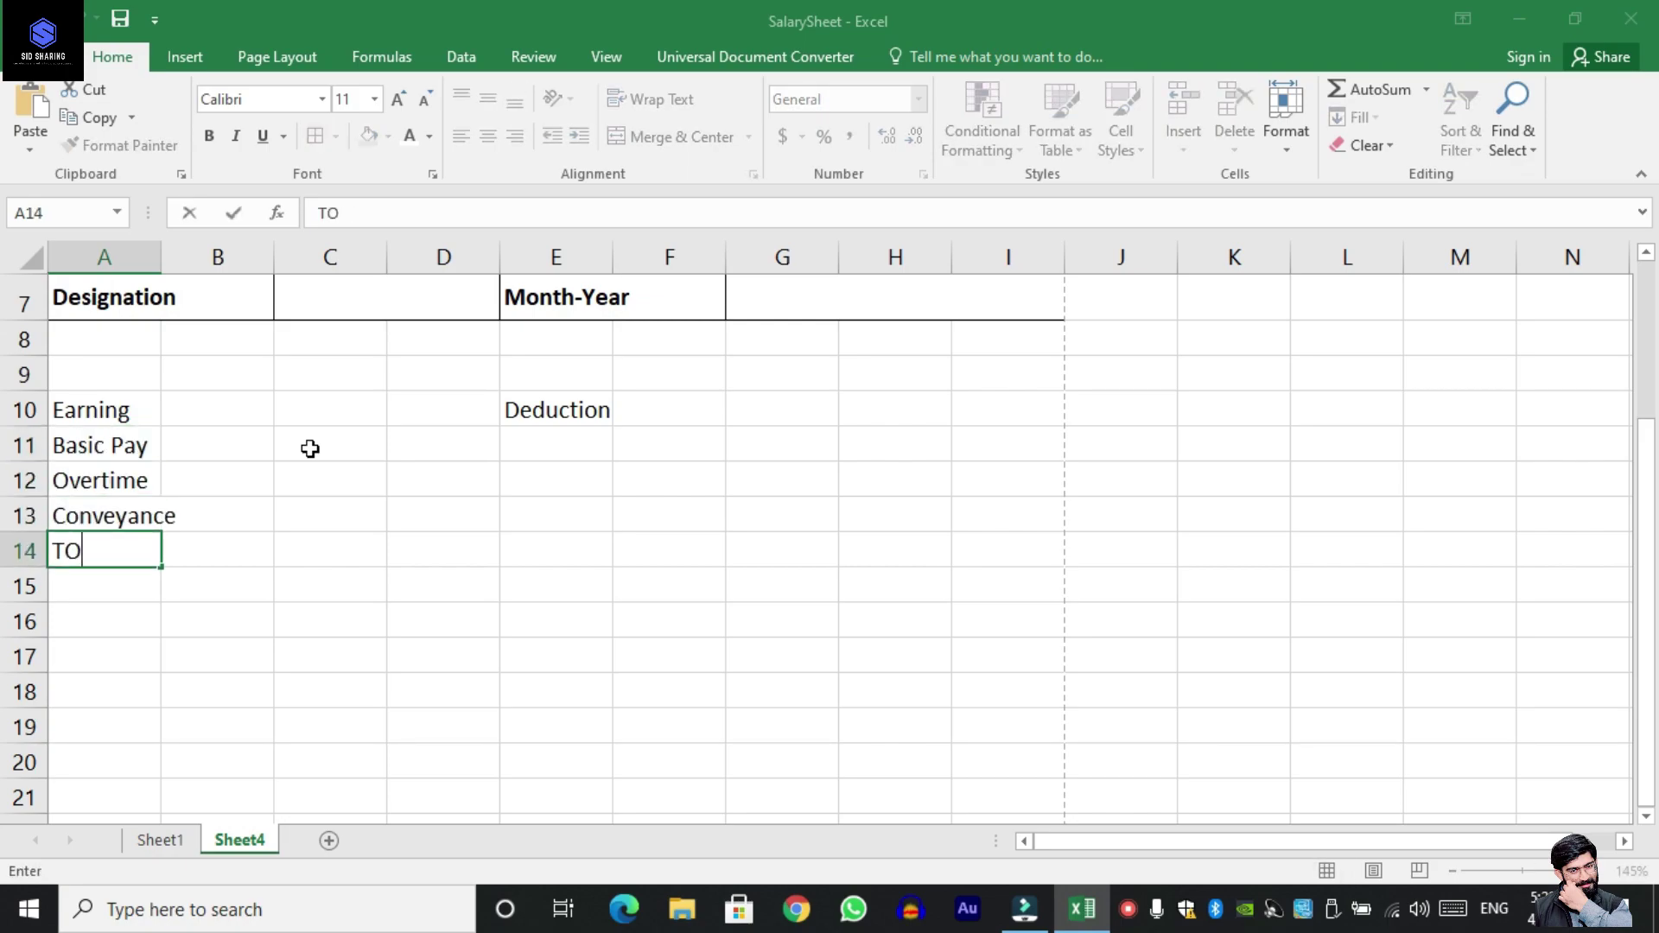
type("tal")
key("Tab")
List Loan, Fund, Advance and Total in E11:E14.
left_click(550, 461)
key("Up")
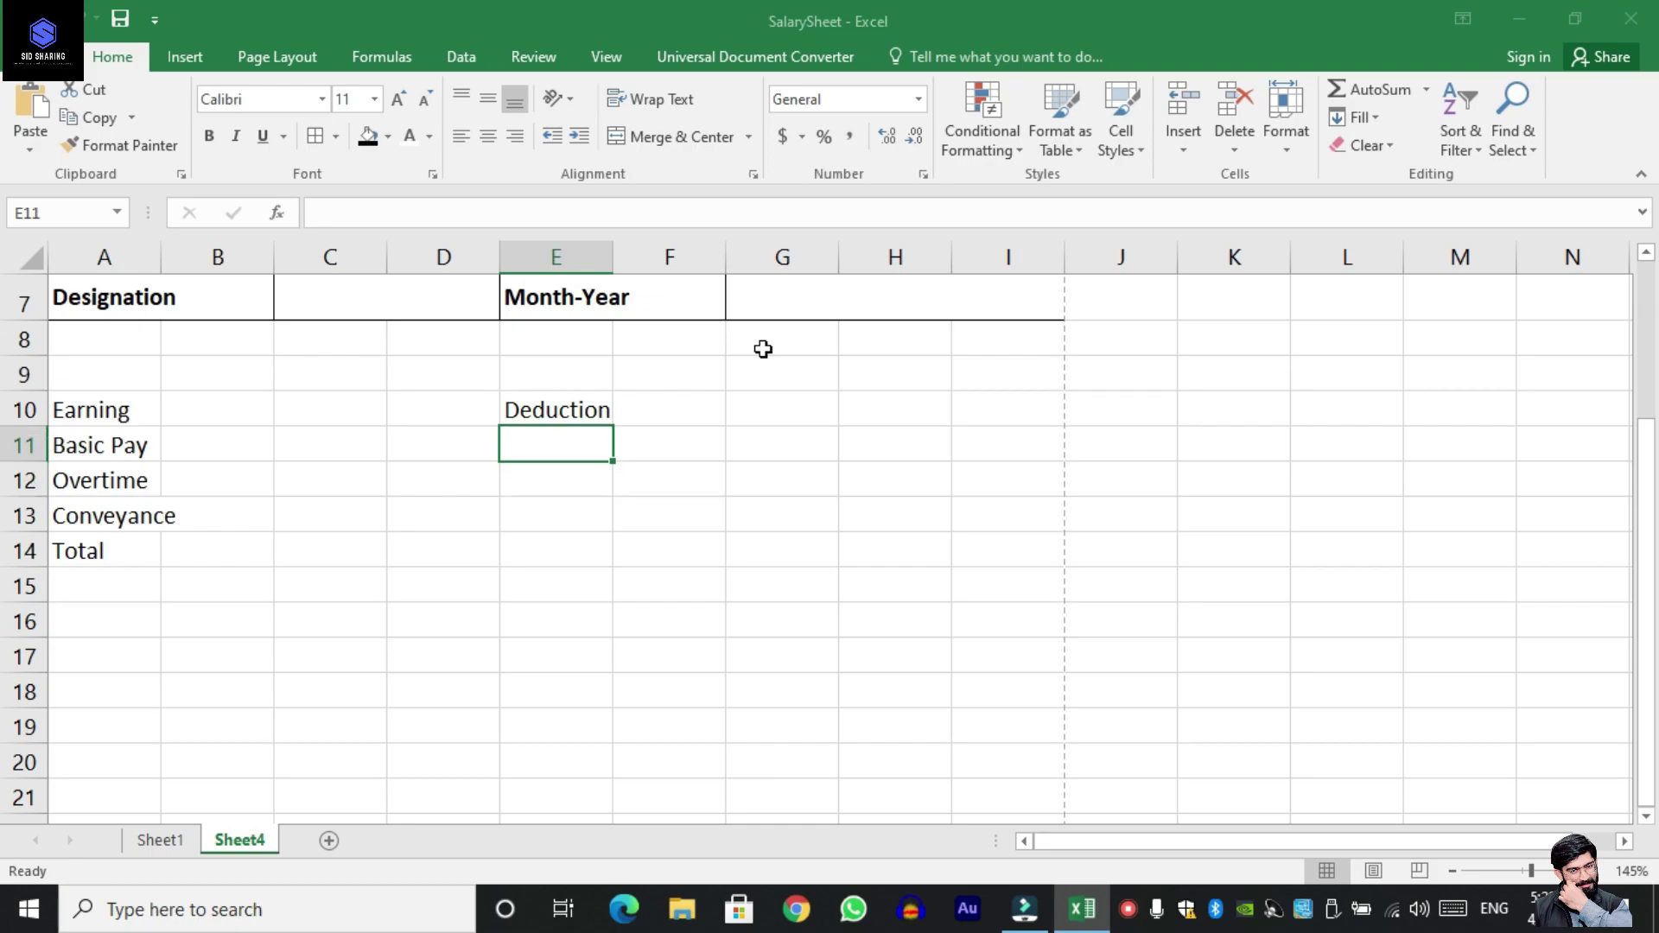
type("Loan")
key("Return")
type("Fun")
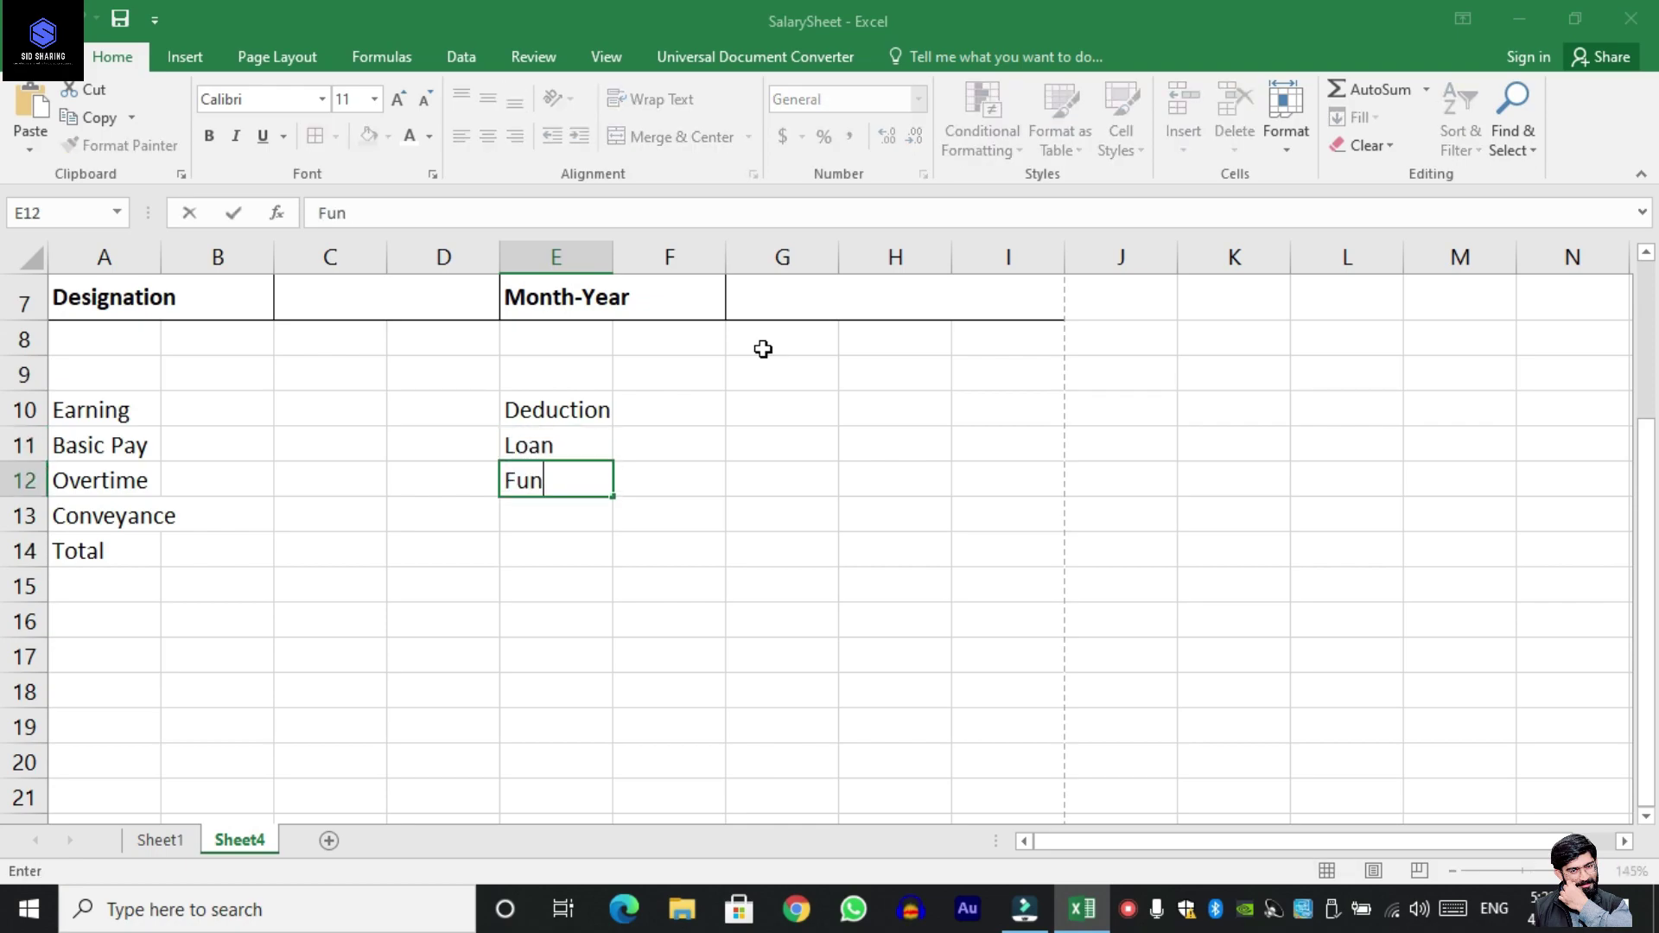
type("d")
key("Return")
type("Advanc")
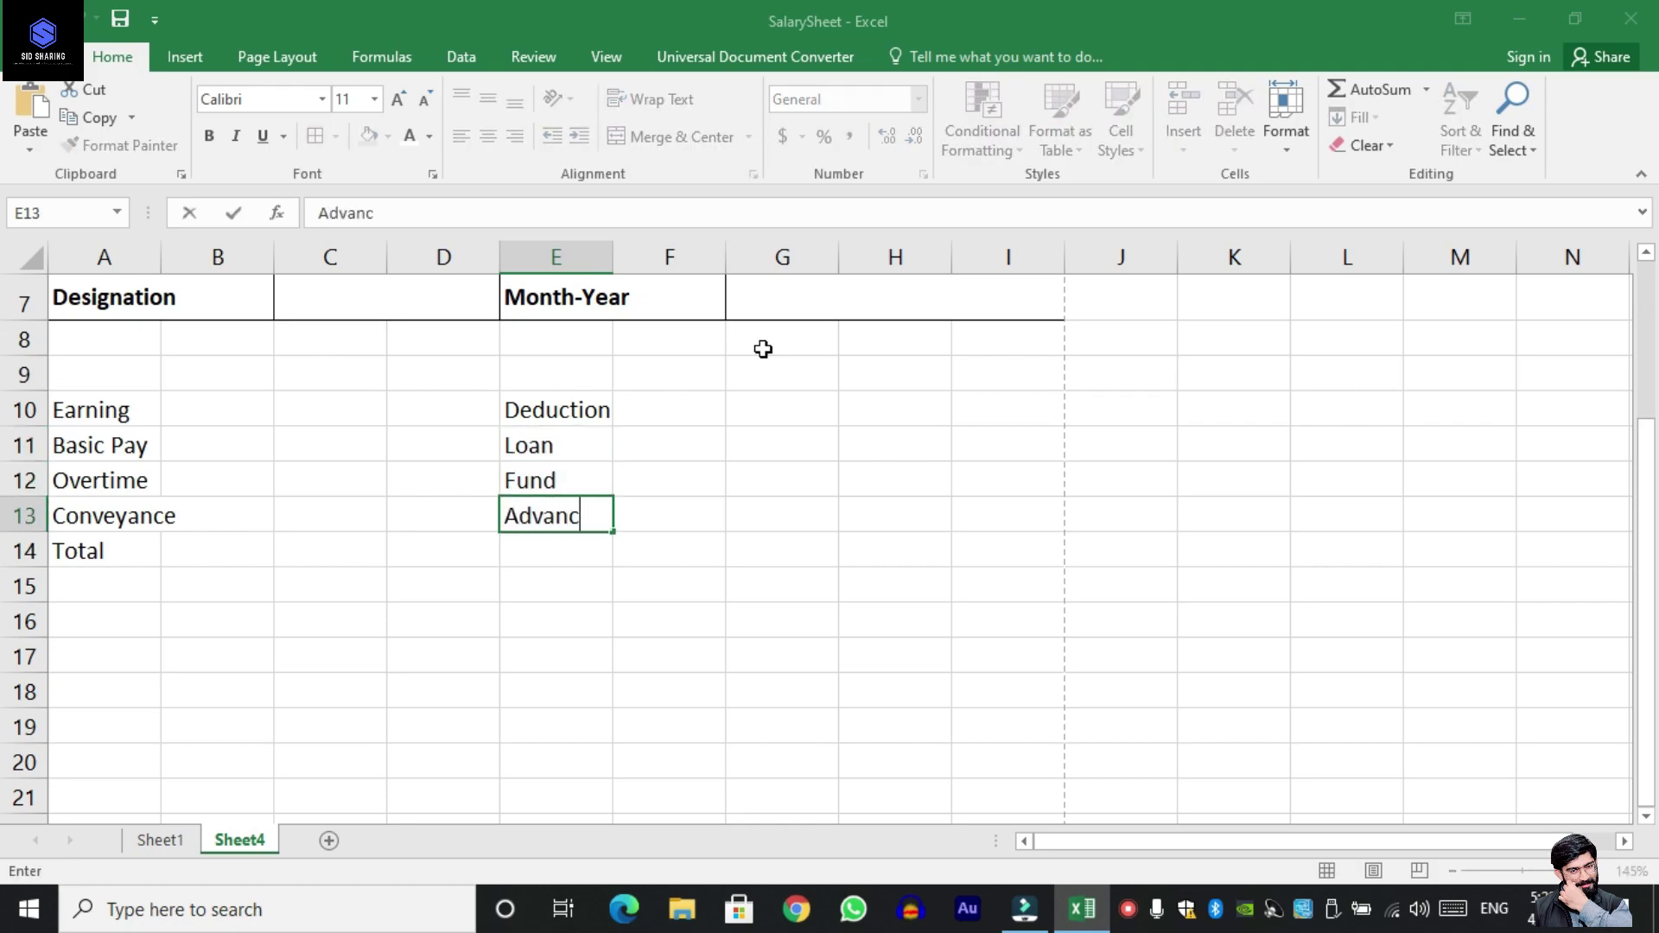
type("e")
key("Return")
type("Total")
key("Tab")
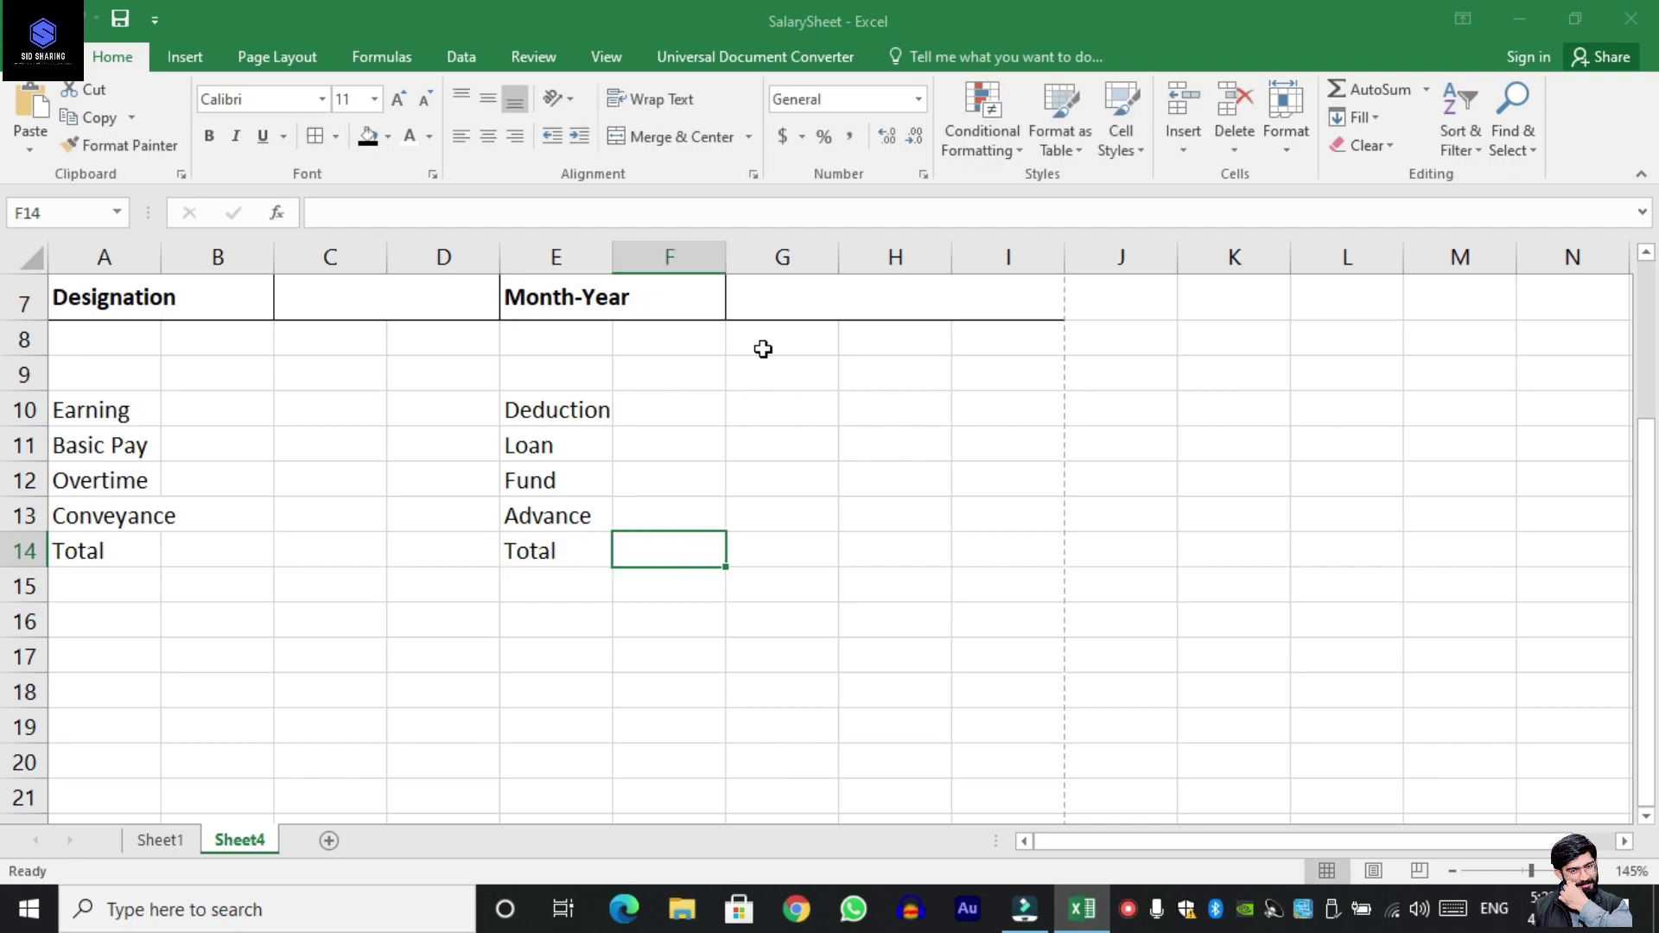
Apply All Borders to A10:I14 and widen column A so Conveyance fits.
left_click_drag(108, 409, 981, 536)
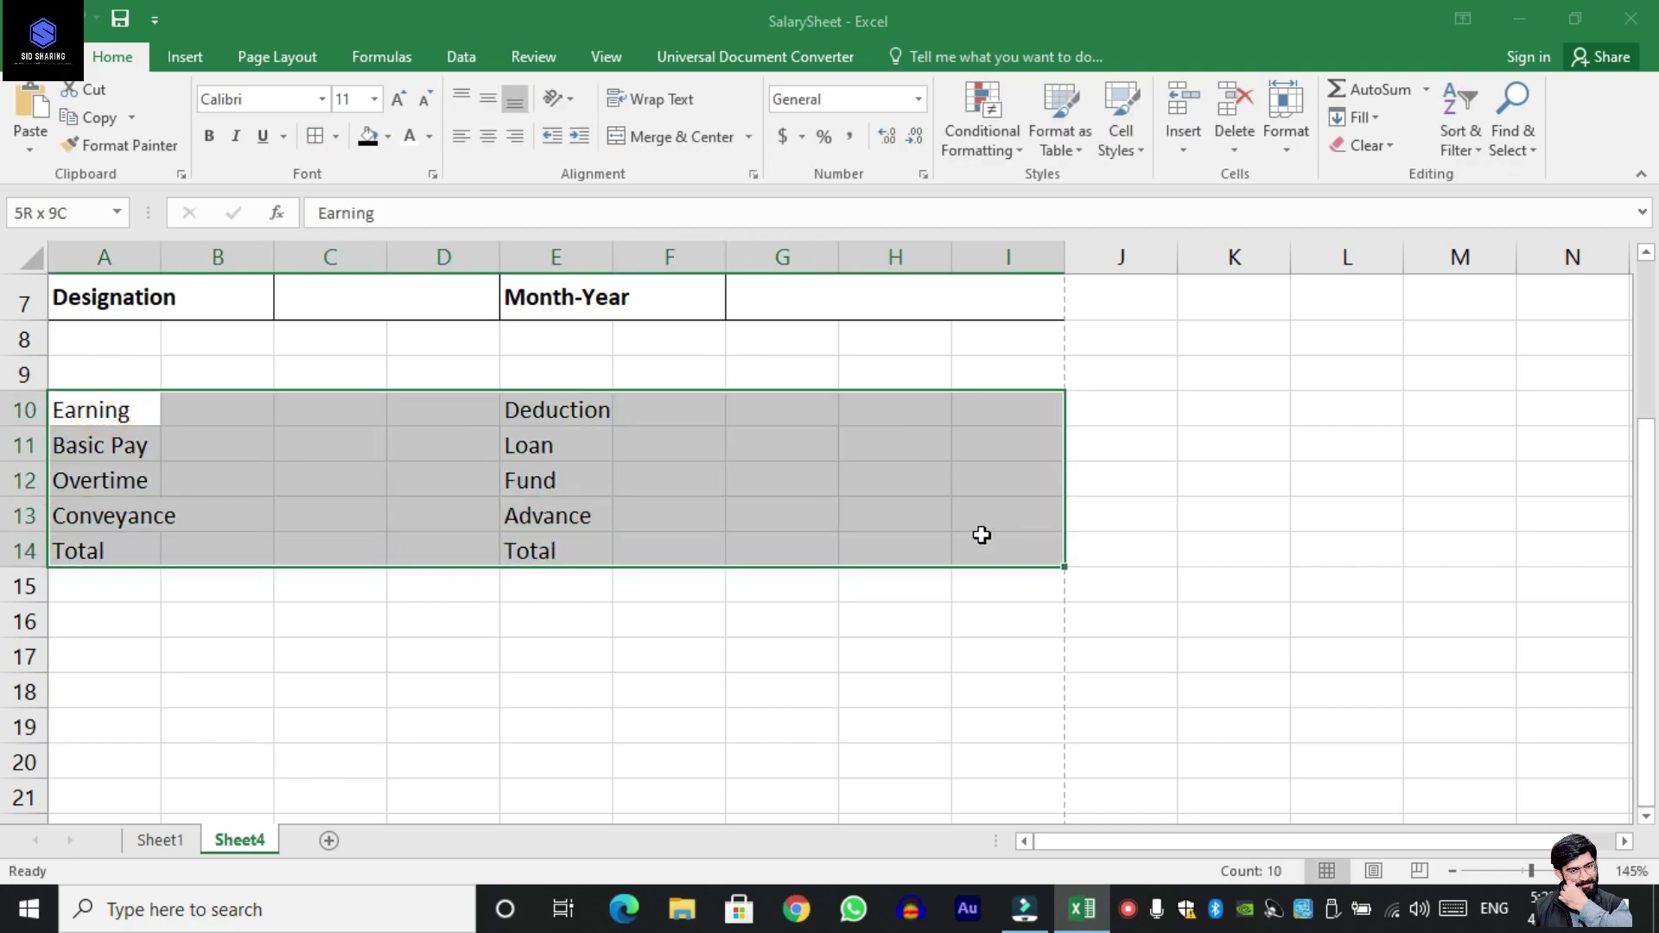
left_click(315, 137)
left_click_drag(257, 423, 257, 446)
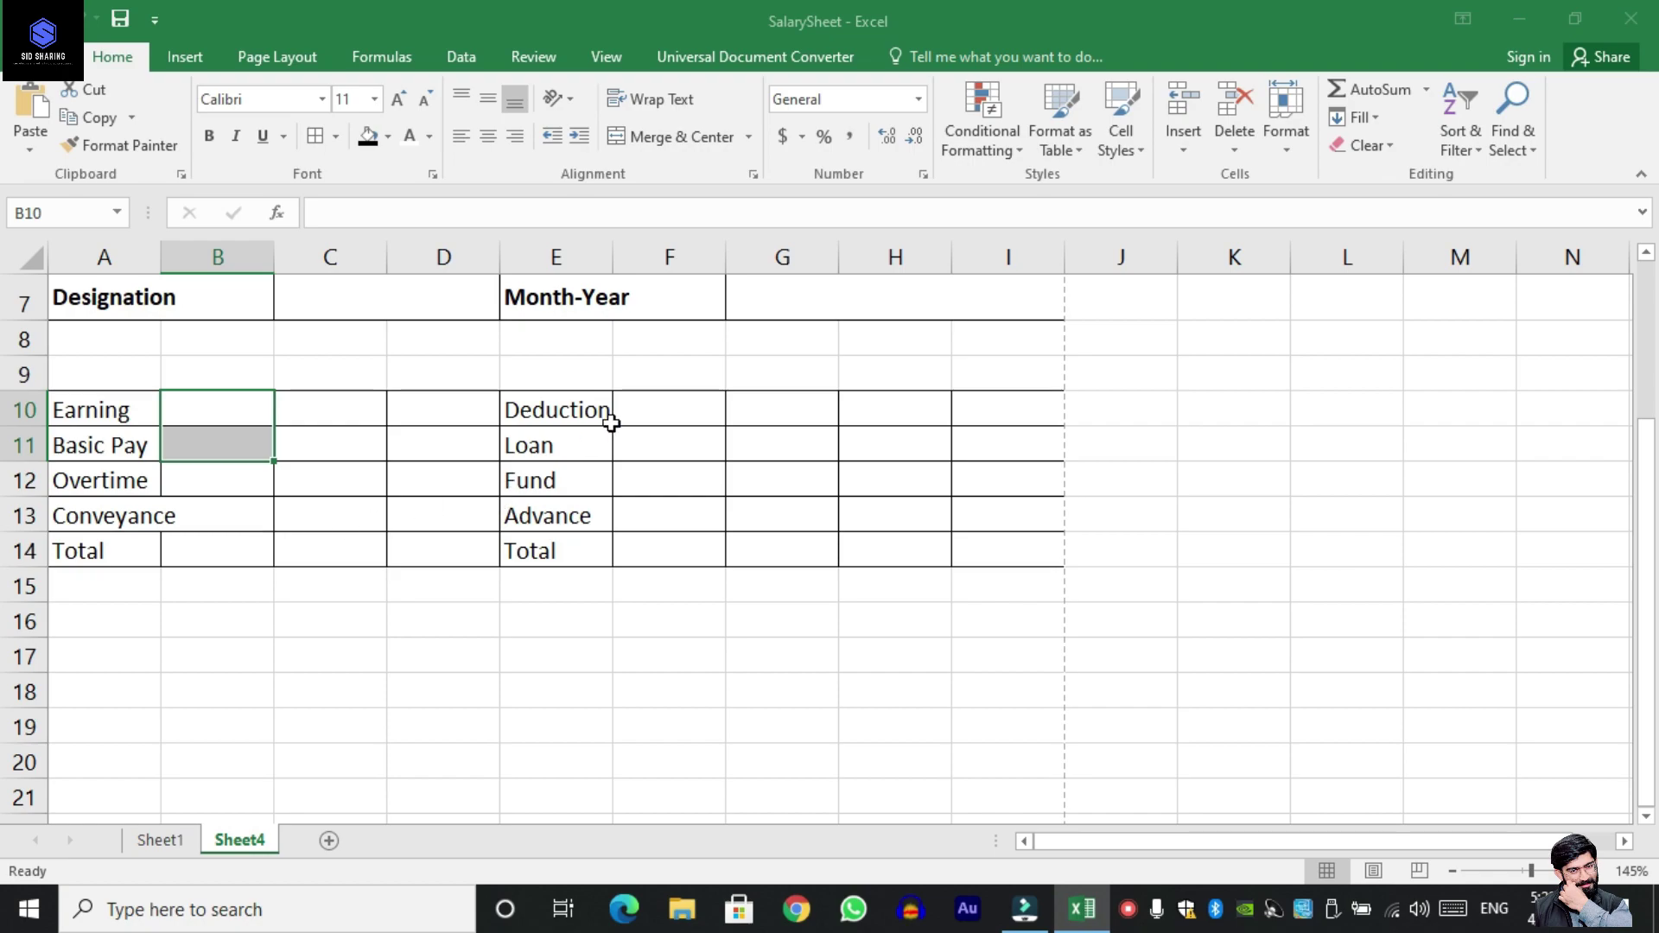
left_click(260, 418)
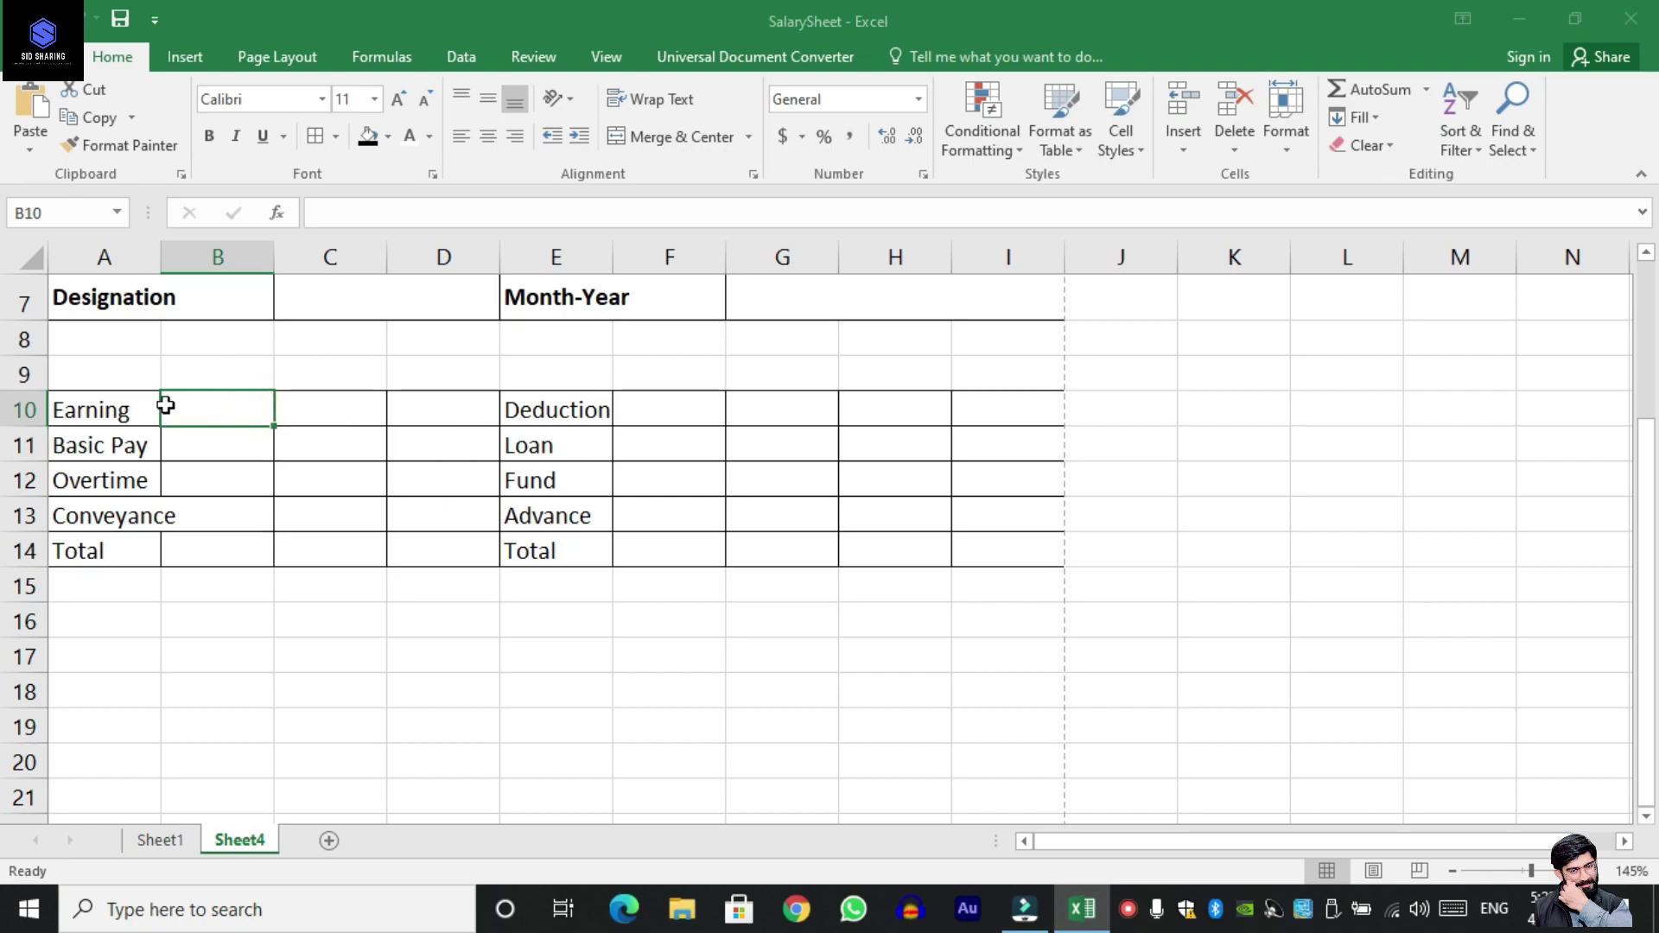
left_click_drag(166, 260, 203, 260)
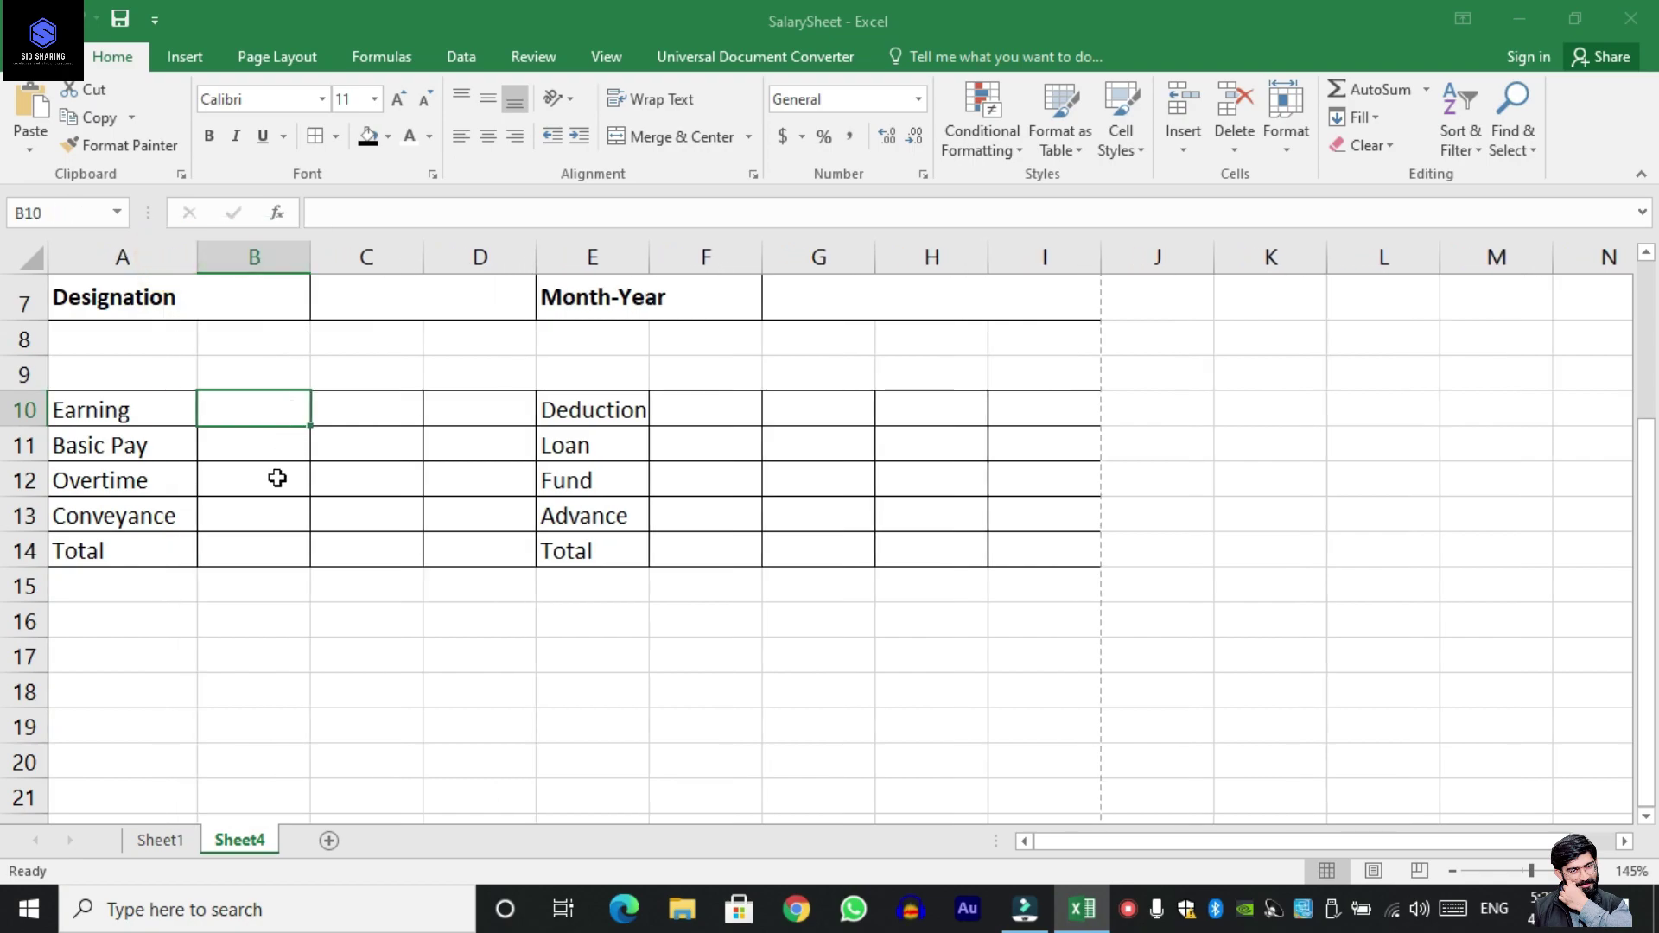
Merge and centre Earning across A10:D10, and merge B11:D11 through B14:D14.
left_click_drag(148, 414, 454, 410)
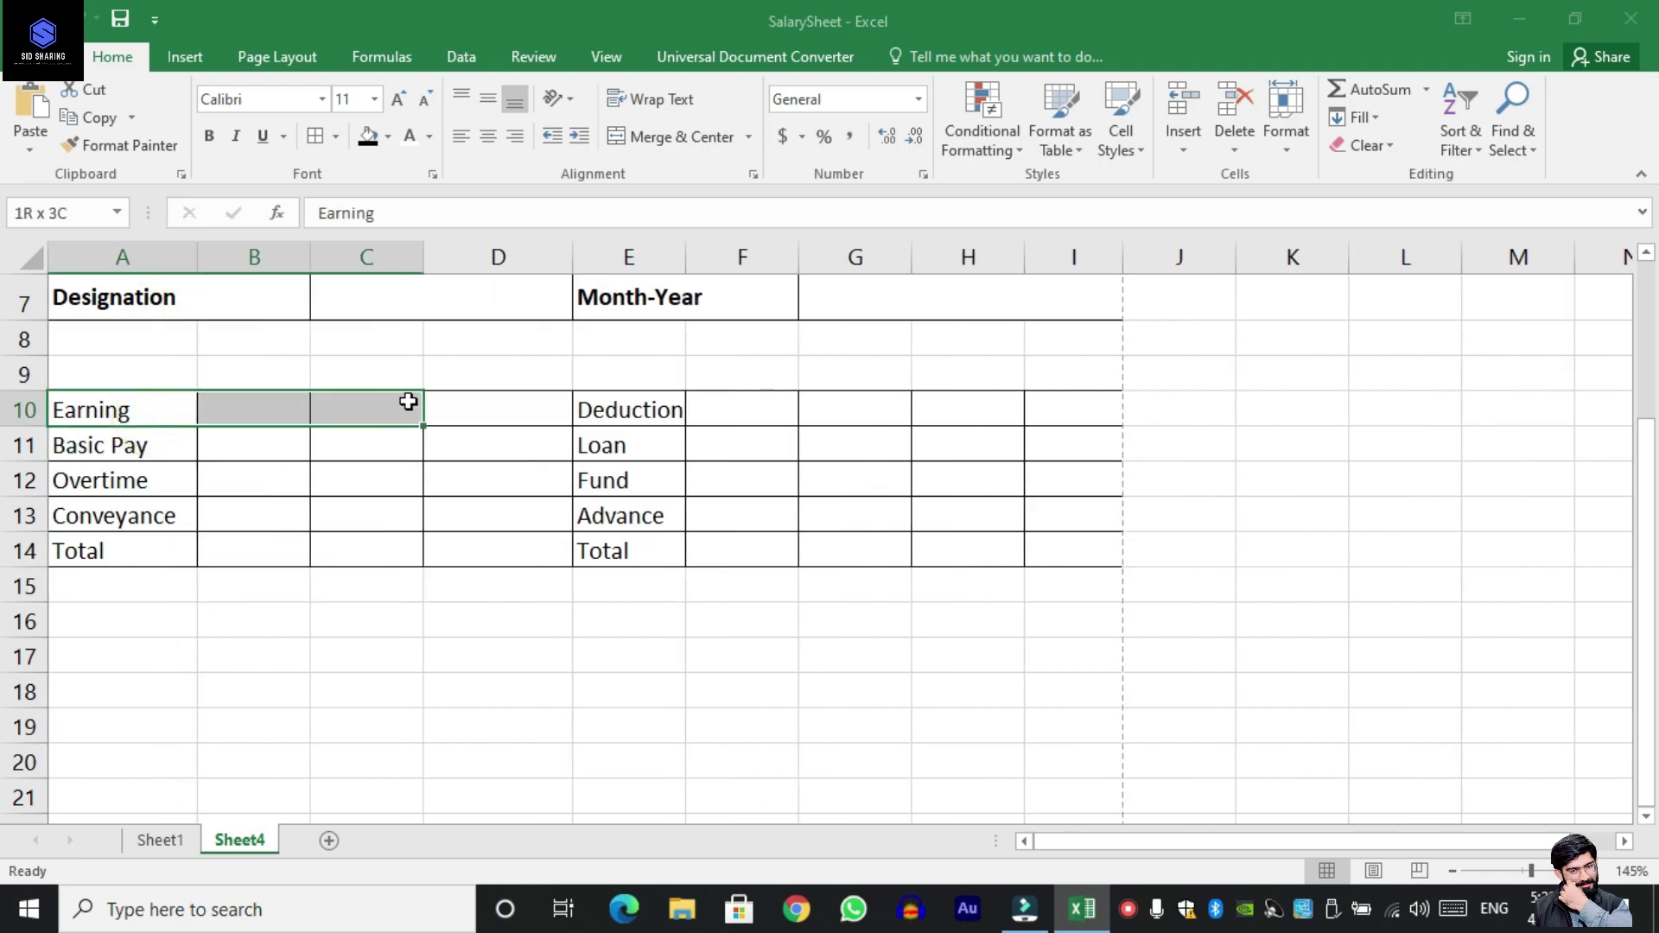
left_click(674, 138)
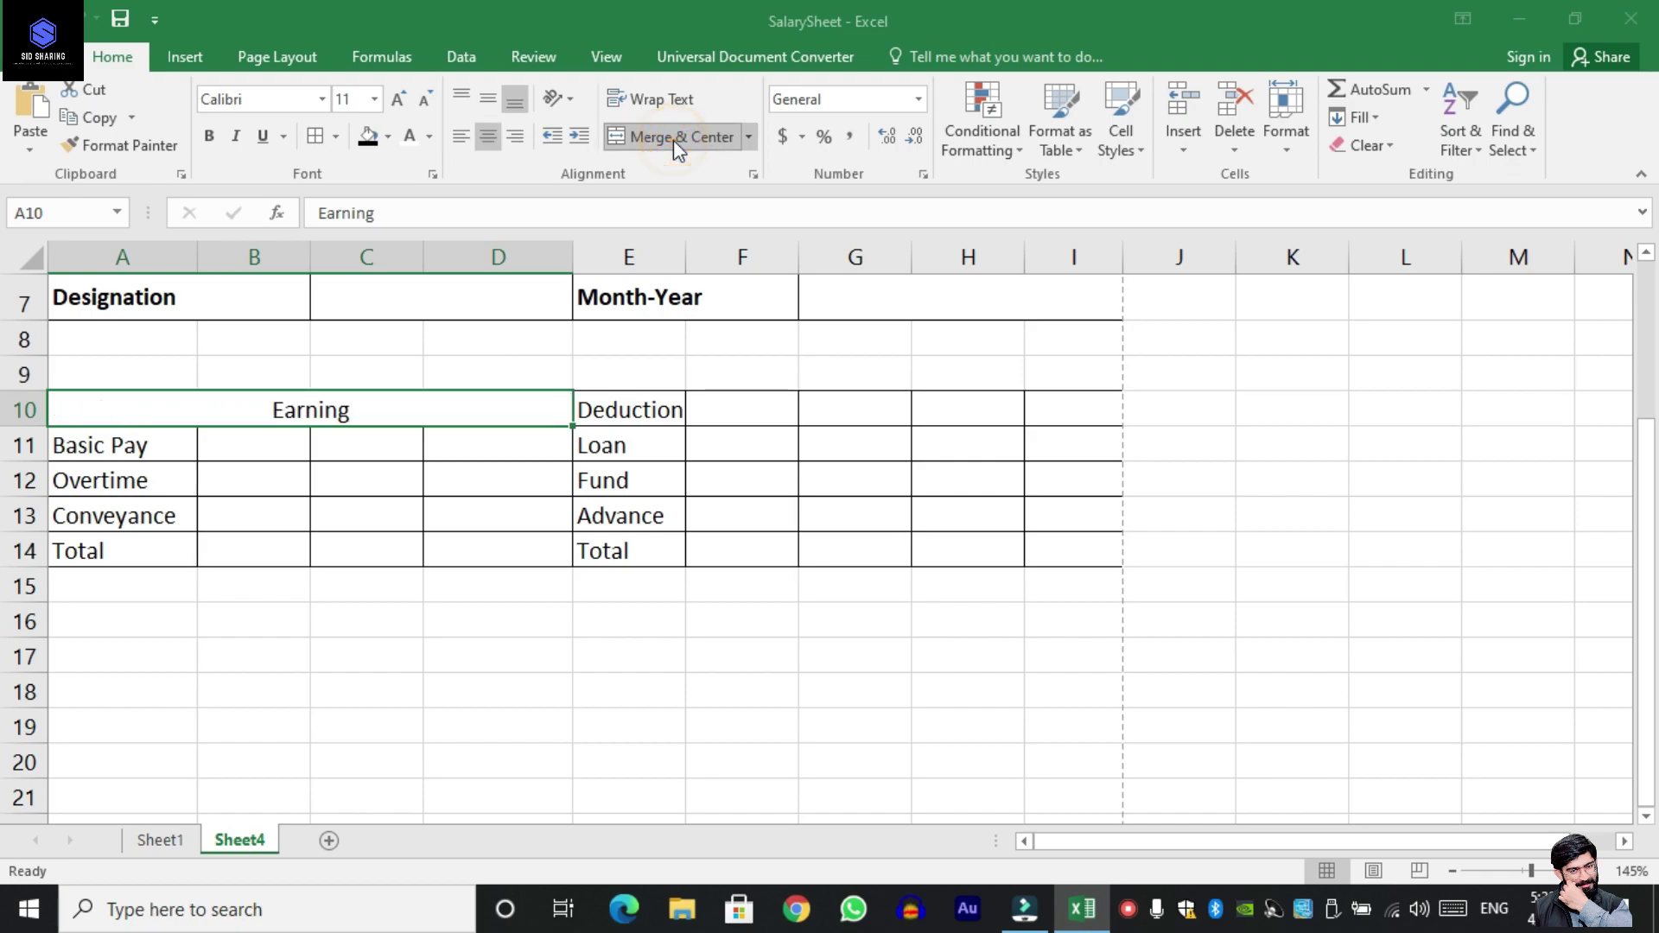
left_click_drag(197, 459, 456, 459)
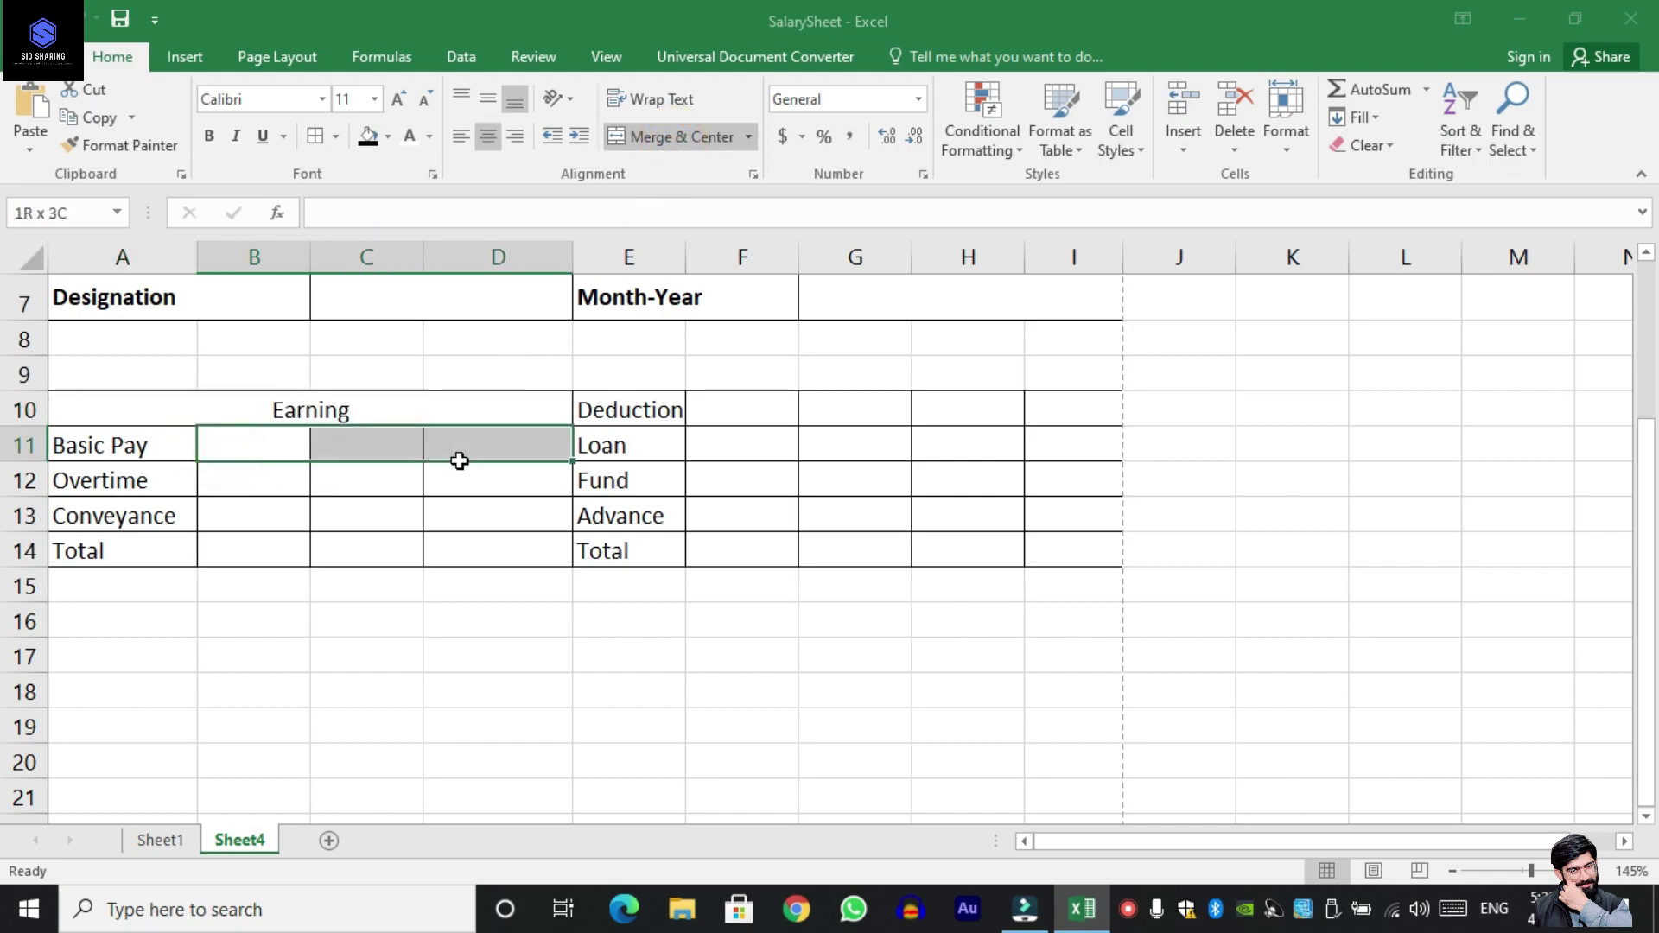
left_click(653, 149)
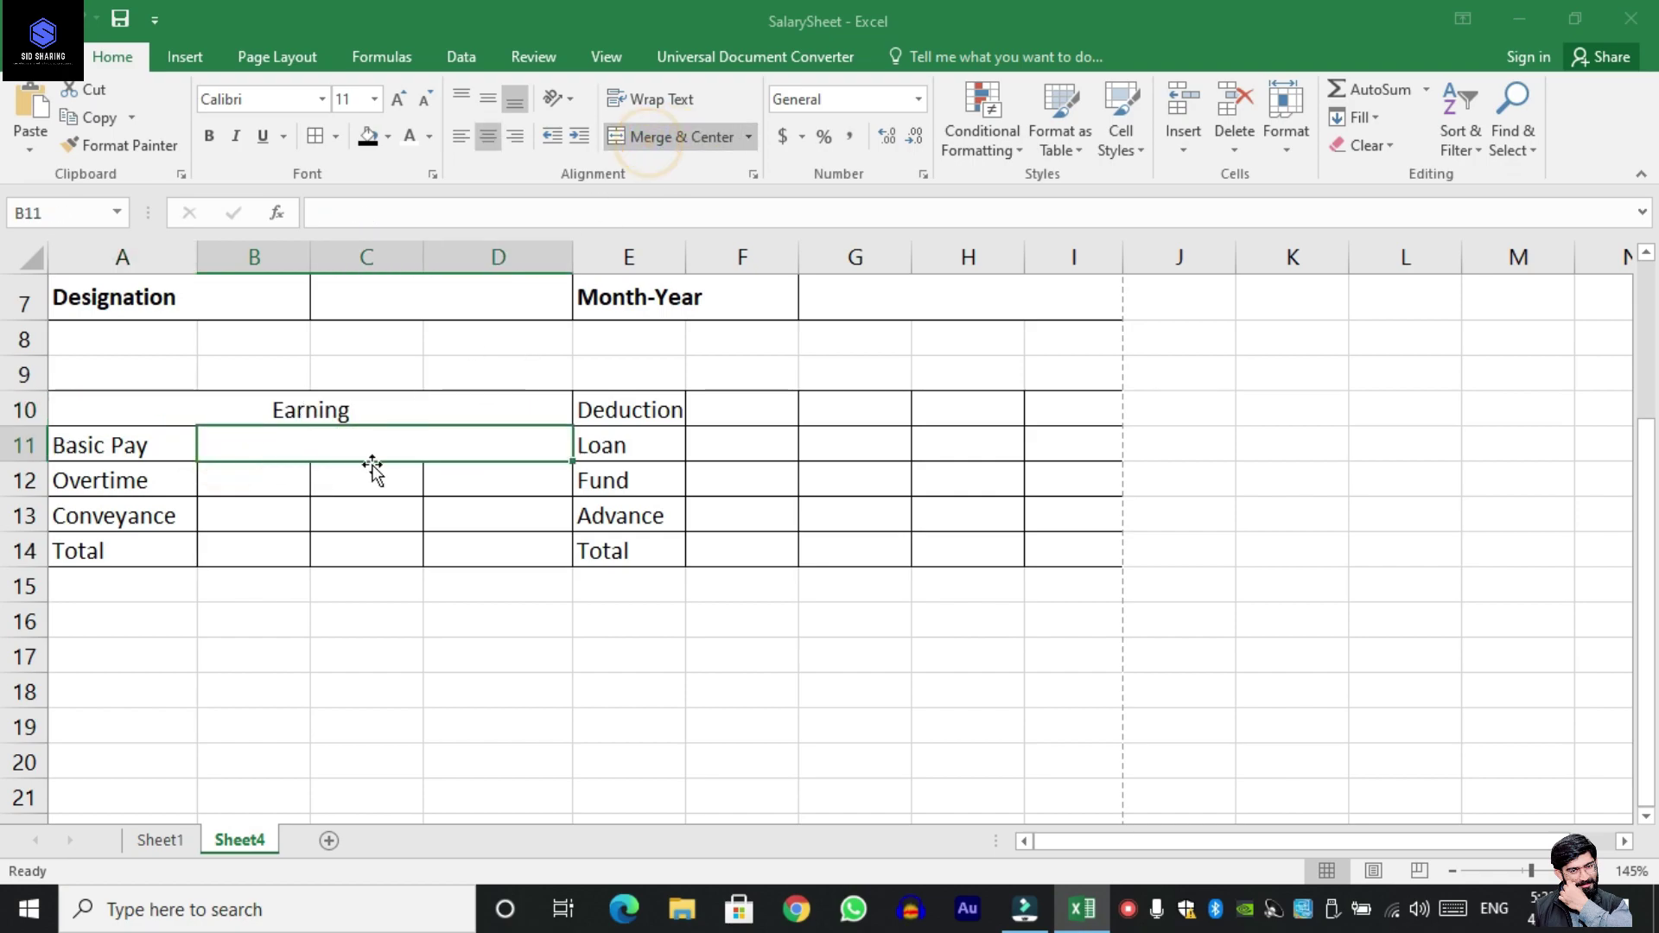
left_click_drag(286, 485, 448, 489)
left_click(675, 143)
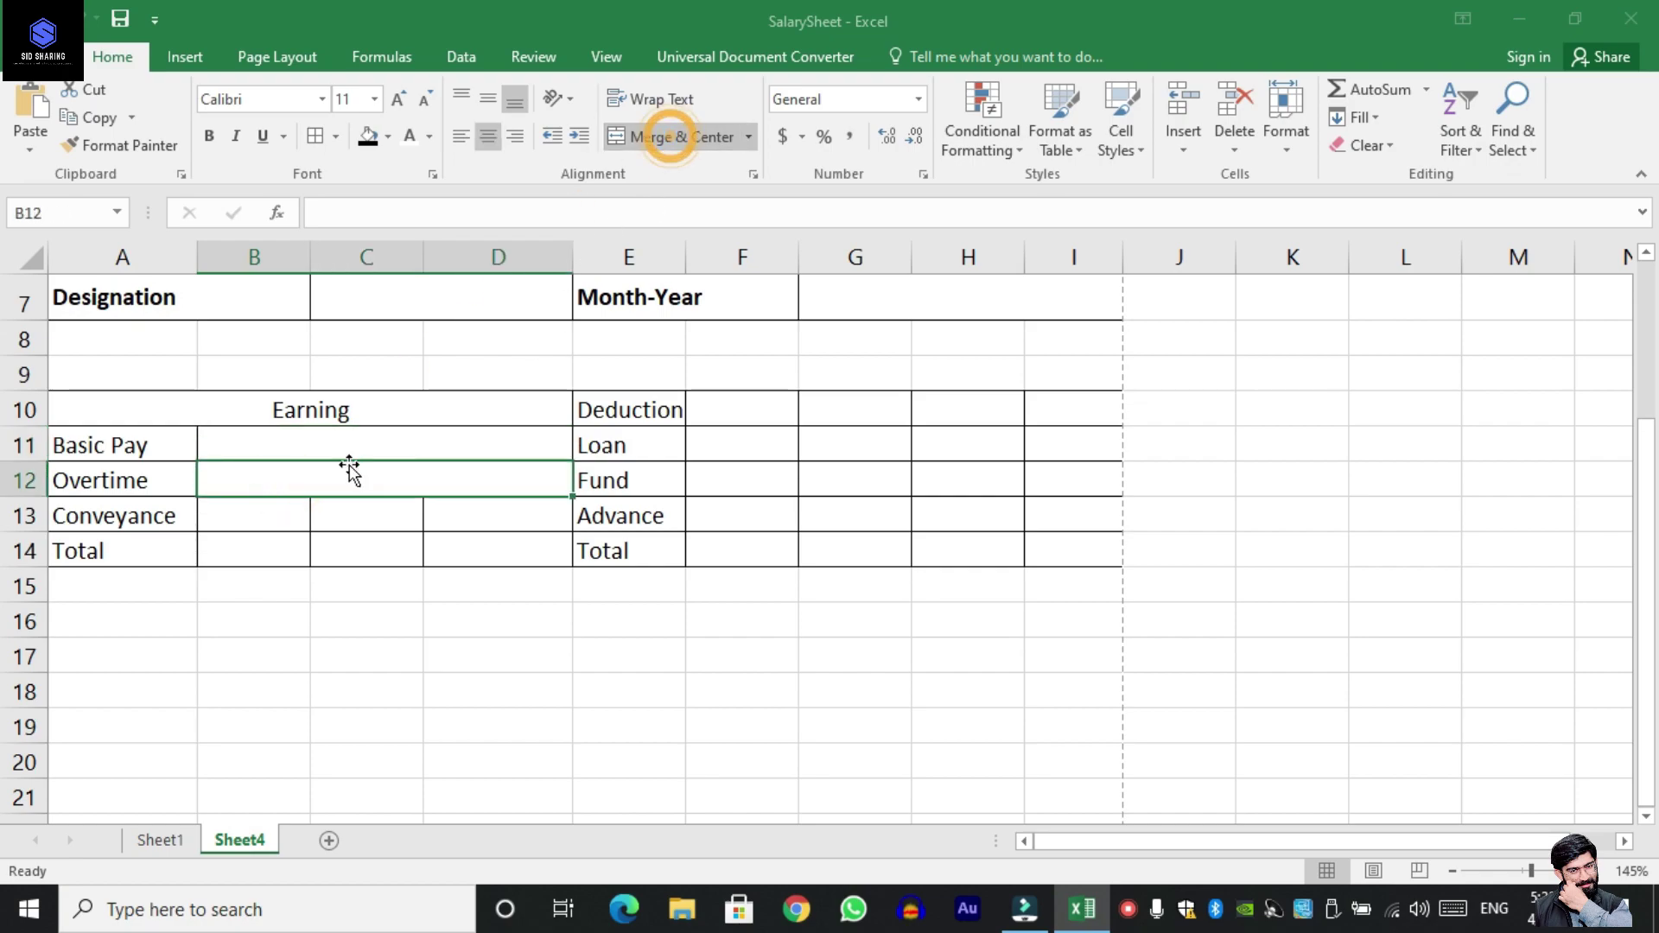
left_click_drag(278, 519, 484, 519)
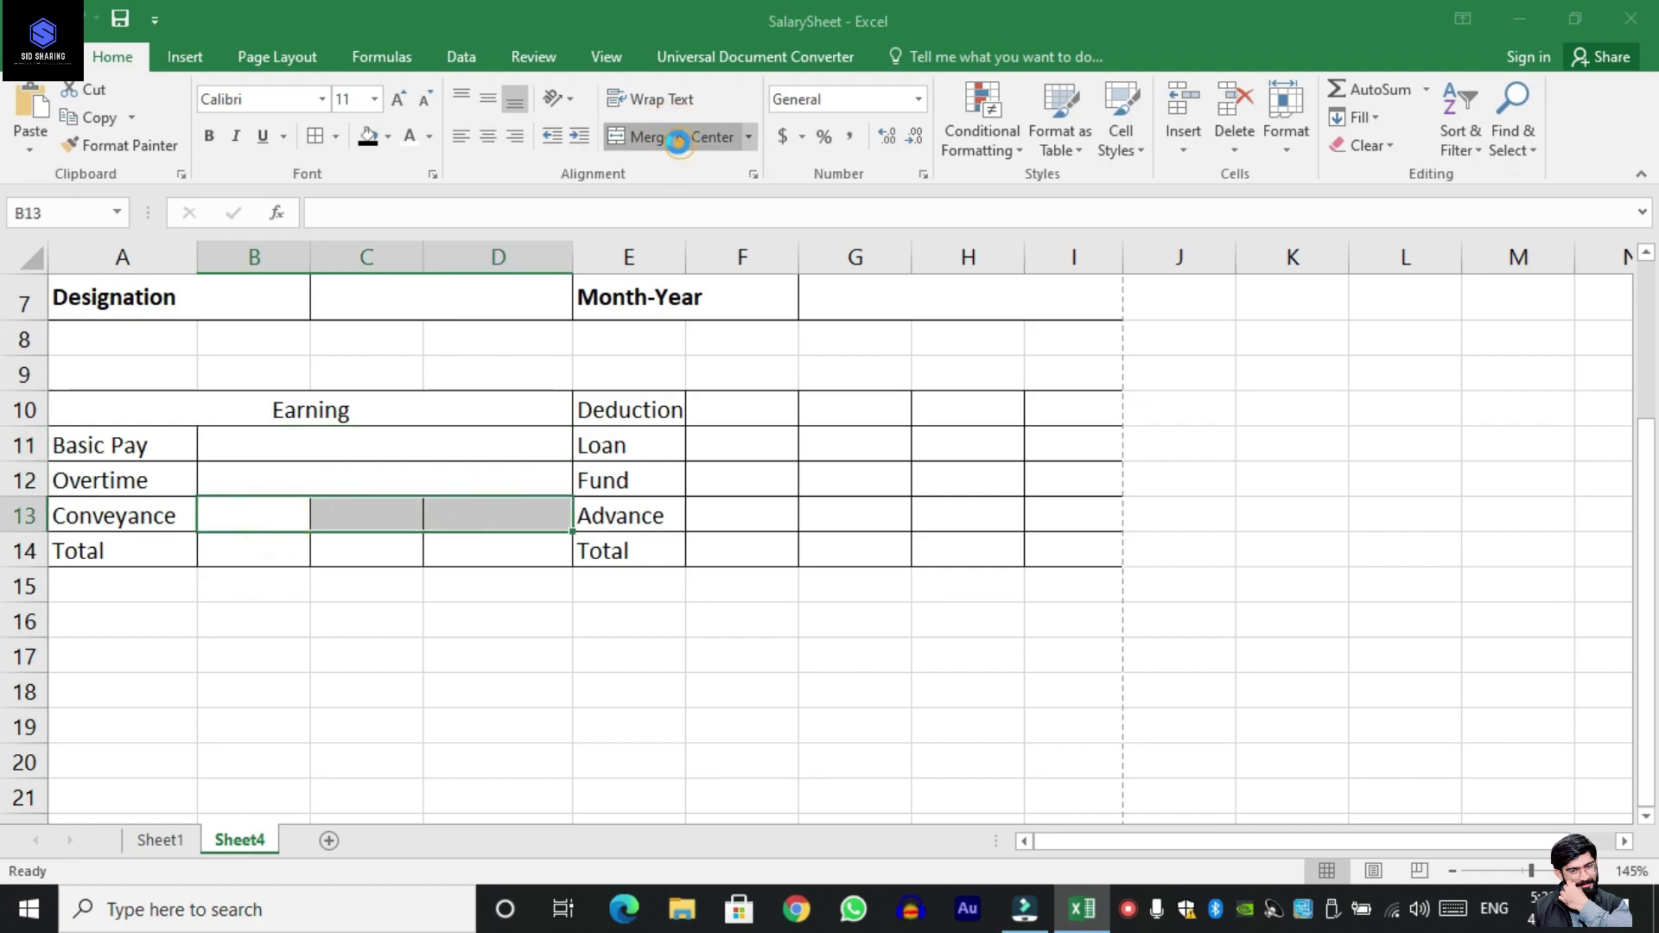
left_click(674, 138)
left_click_drag(245, 553, 443, 557)
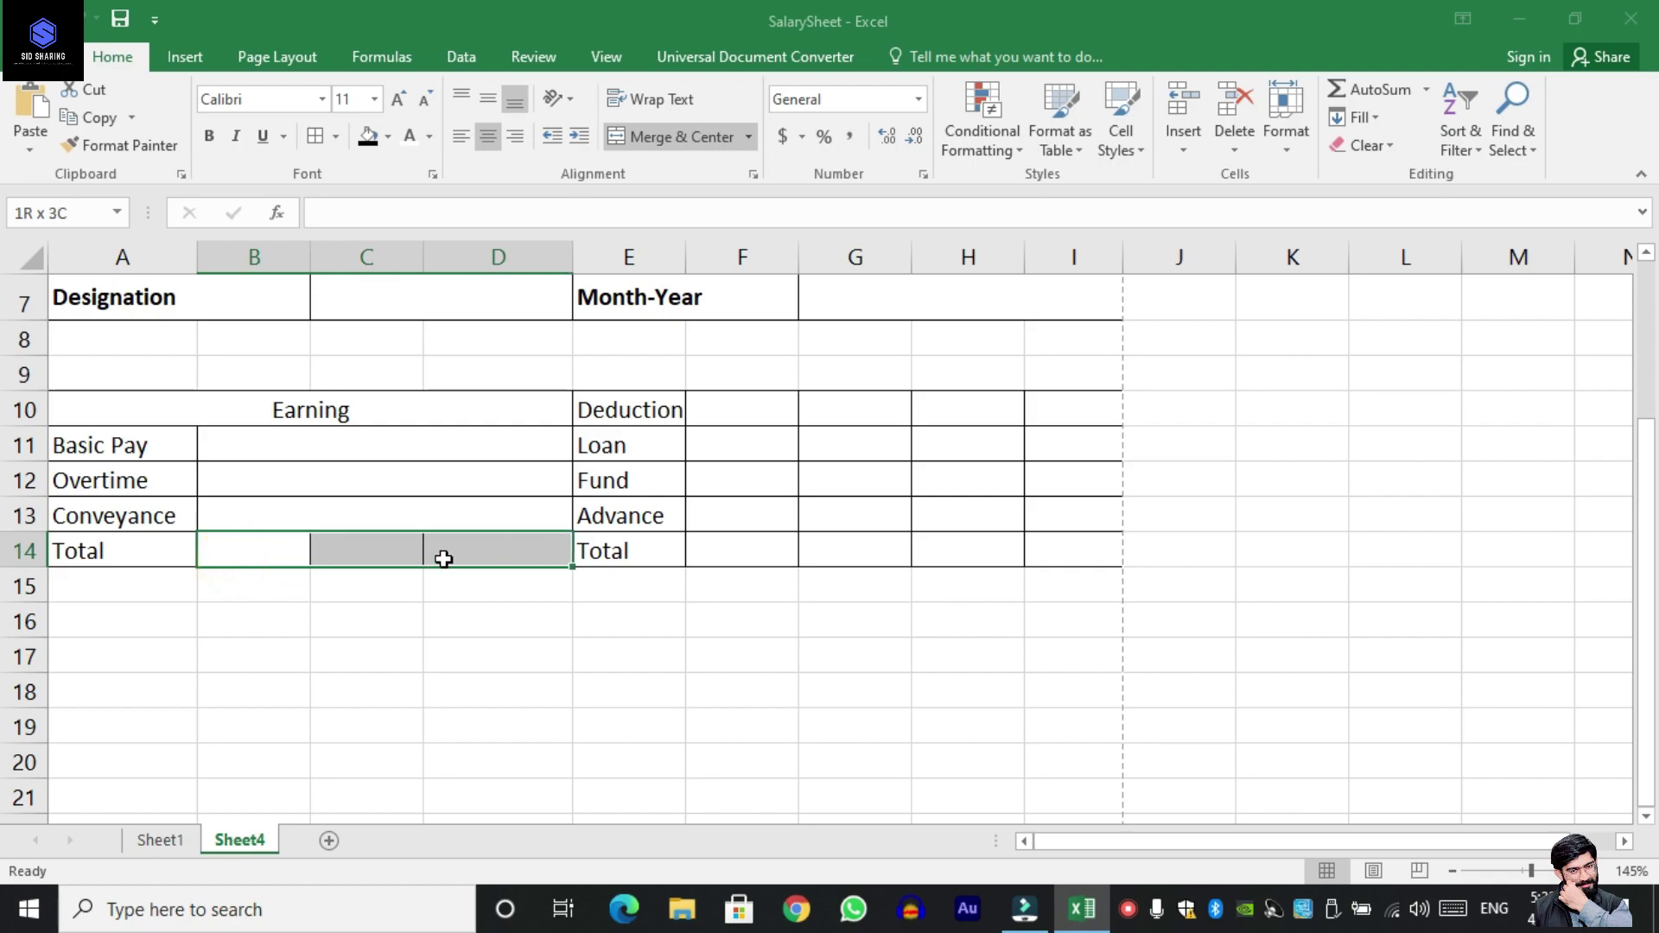
left_click(671, 138)
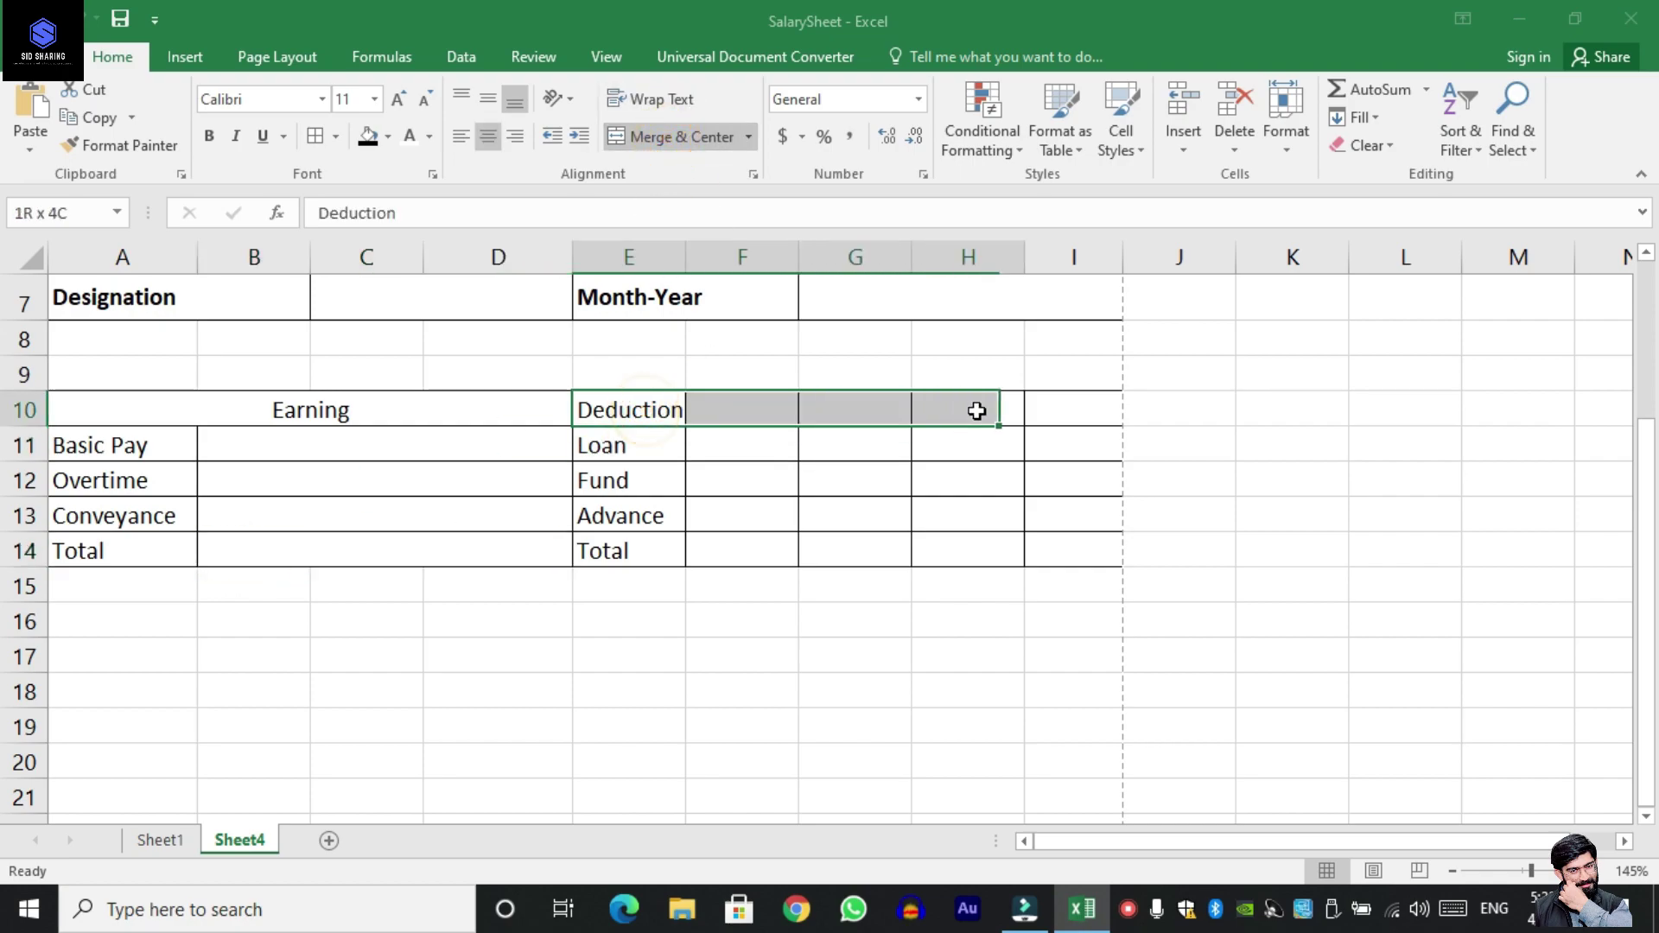
Merge and centre Deduction across E10:I10, and merge F11:I11 through F14:I14.
left_click_drag(645, 410, 1051, 411)
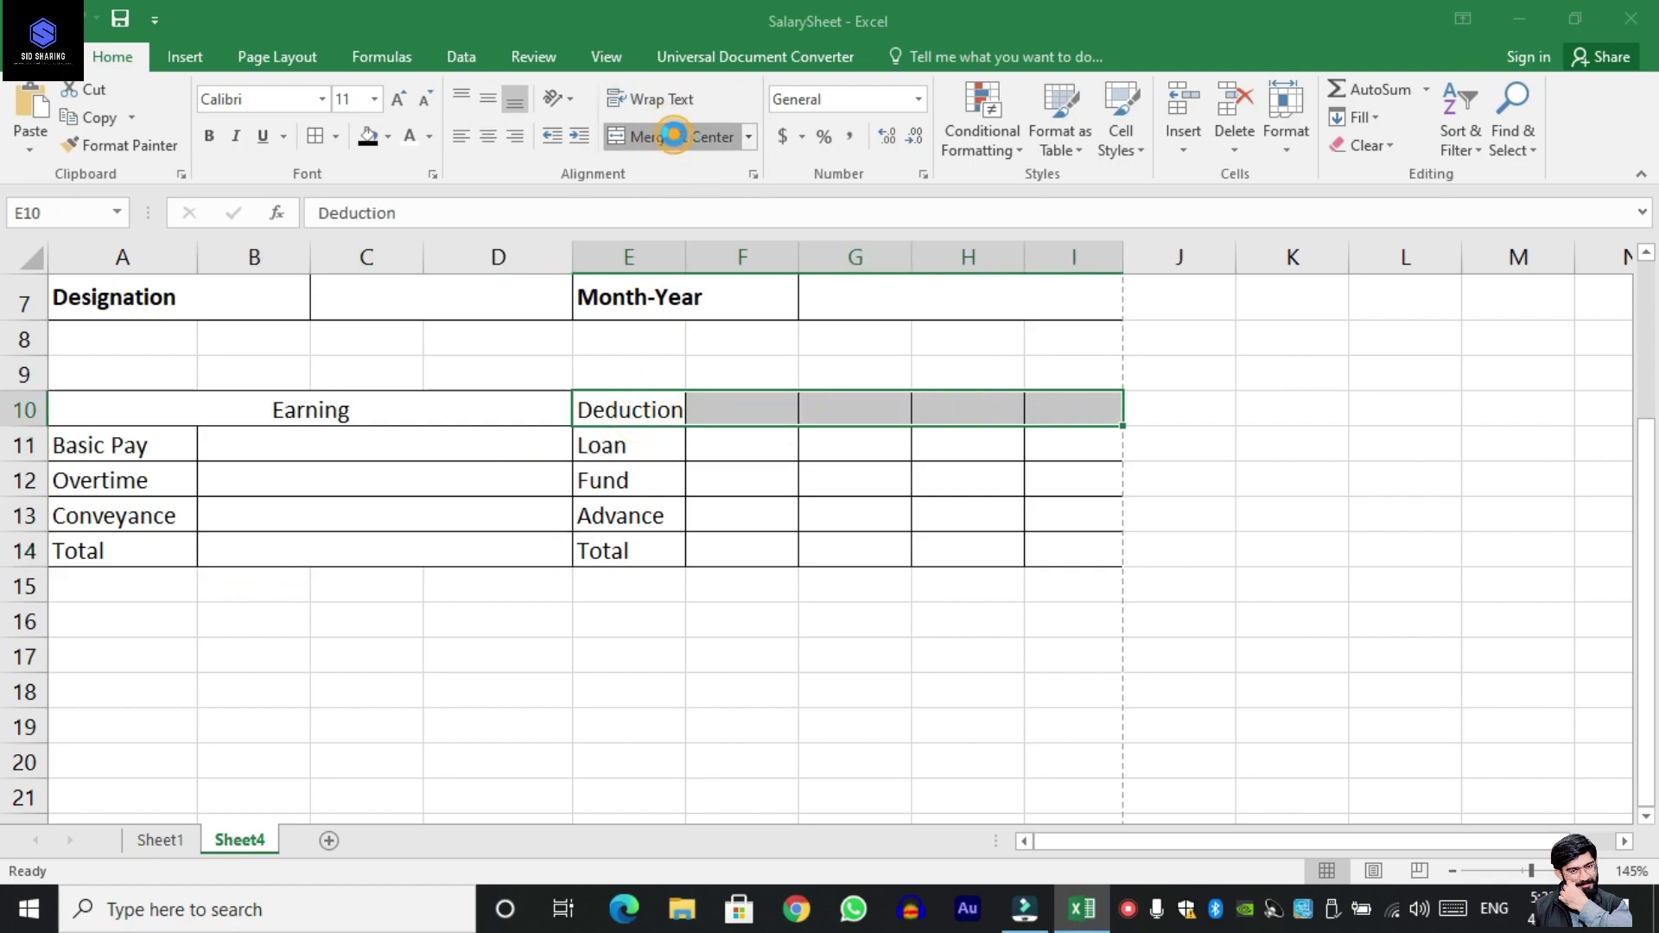
left_click(679, 139)
left_click_drag(782, 442, 1062, 447)
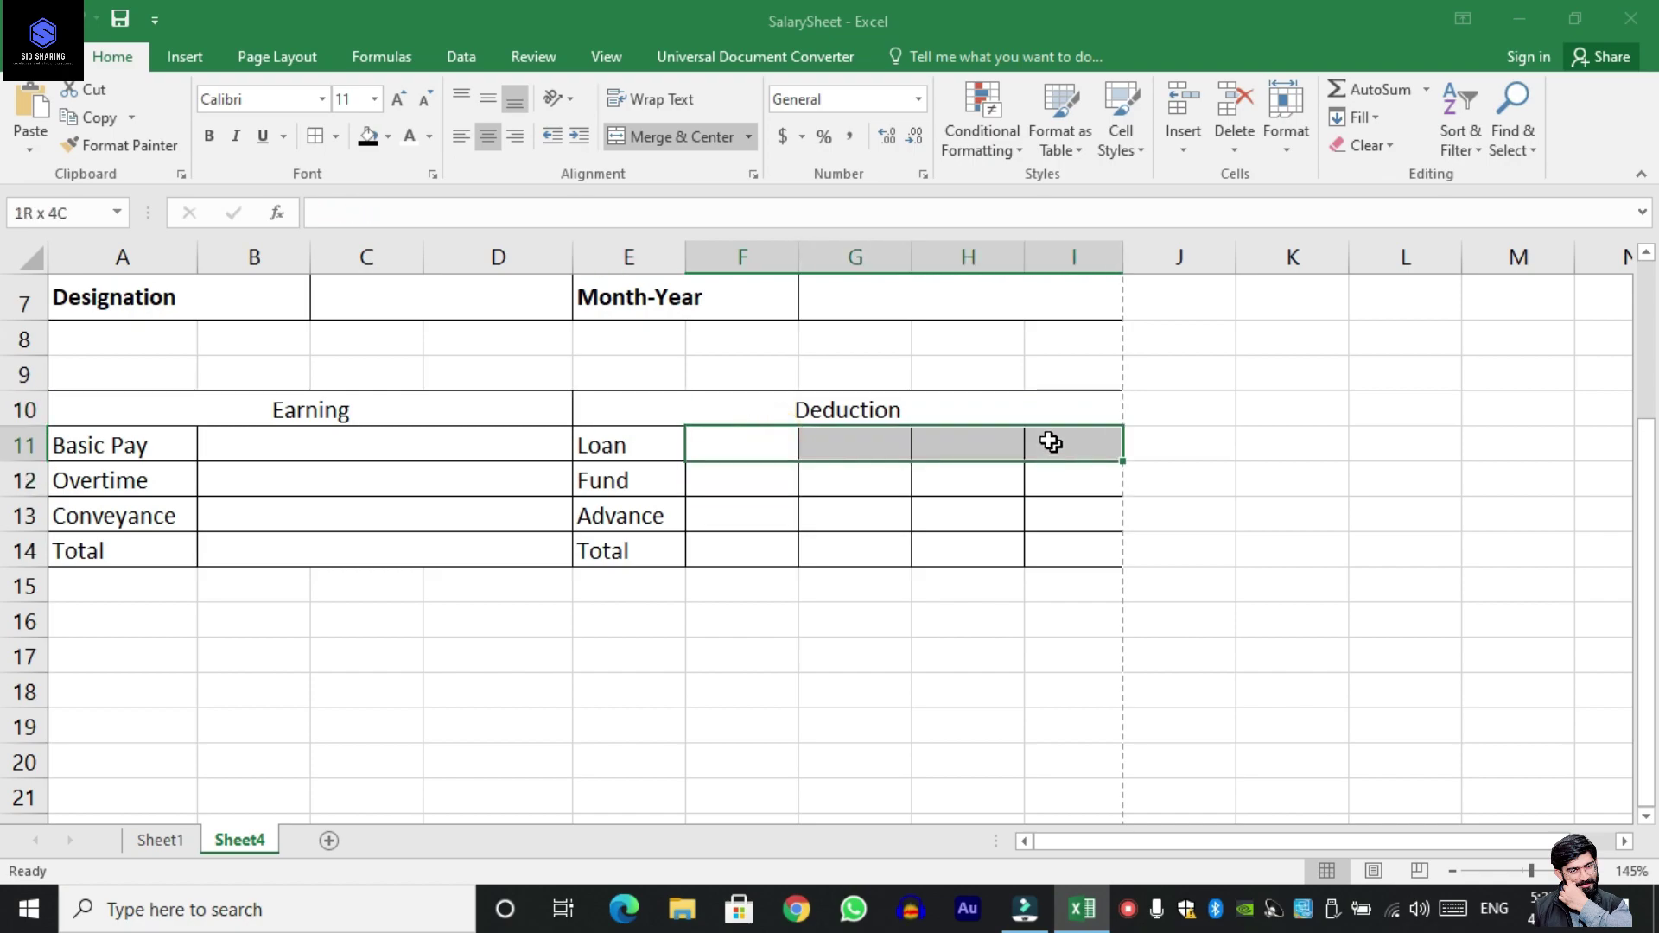
left_click(679, 138)
left_click(751, 482)
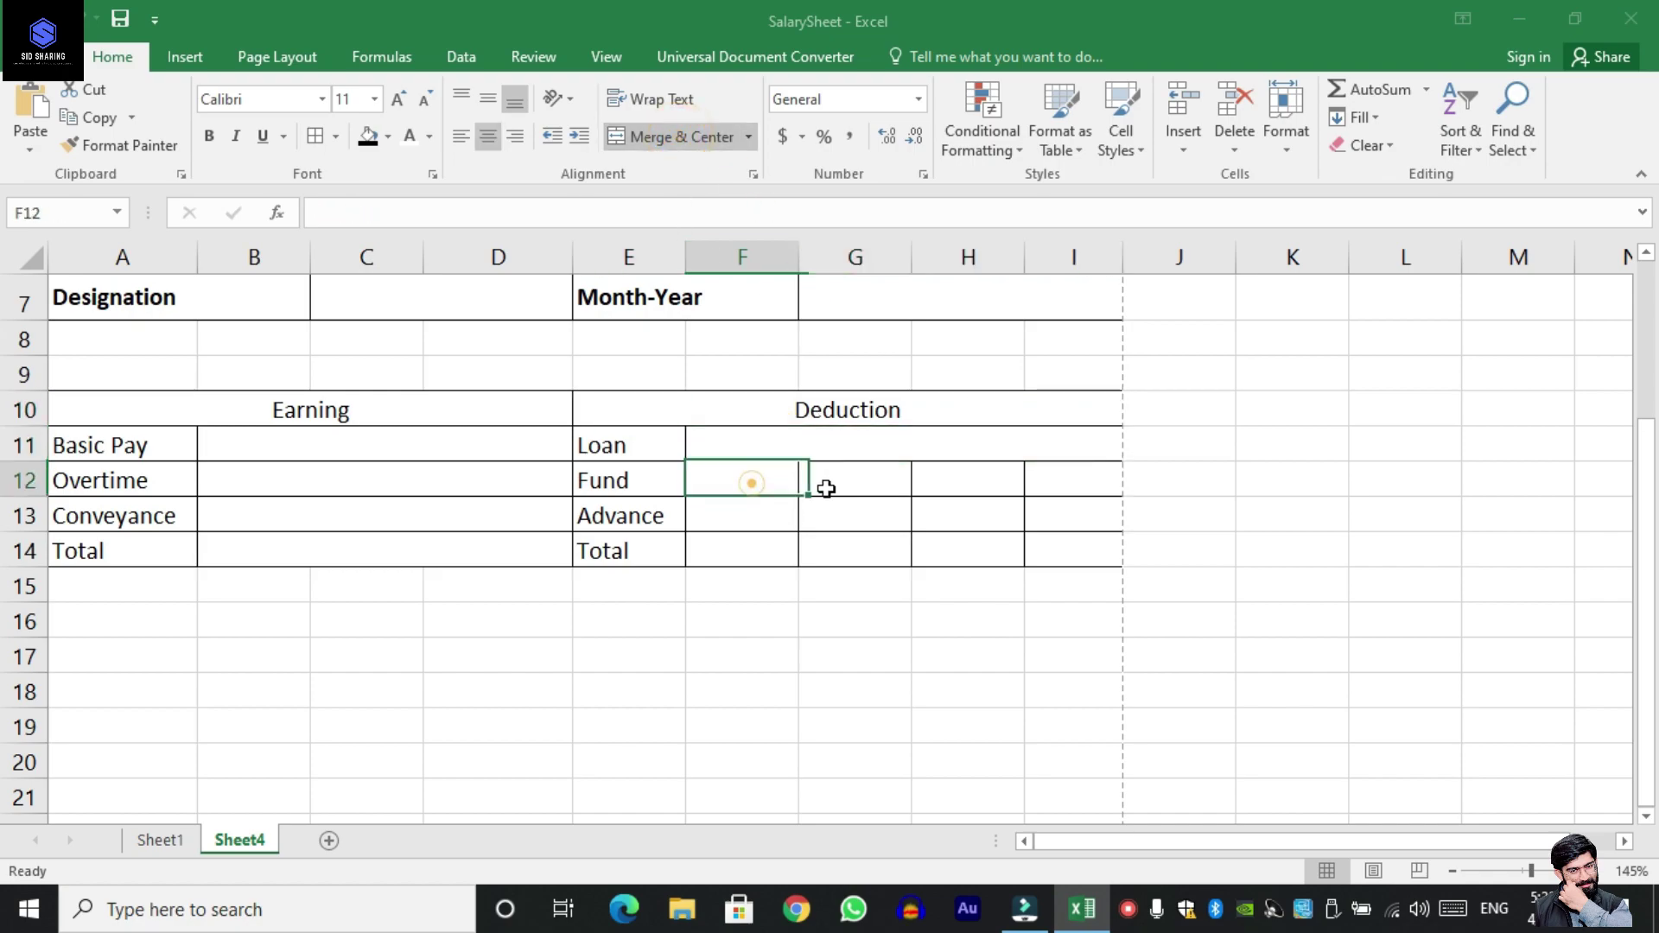
left_click_drag(826, 489, 1055, 492)
left_click(682, 137)
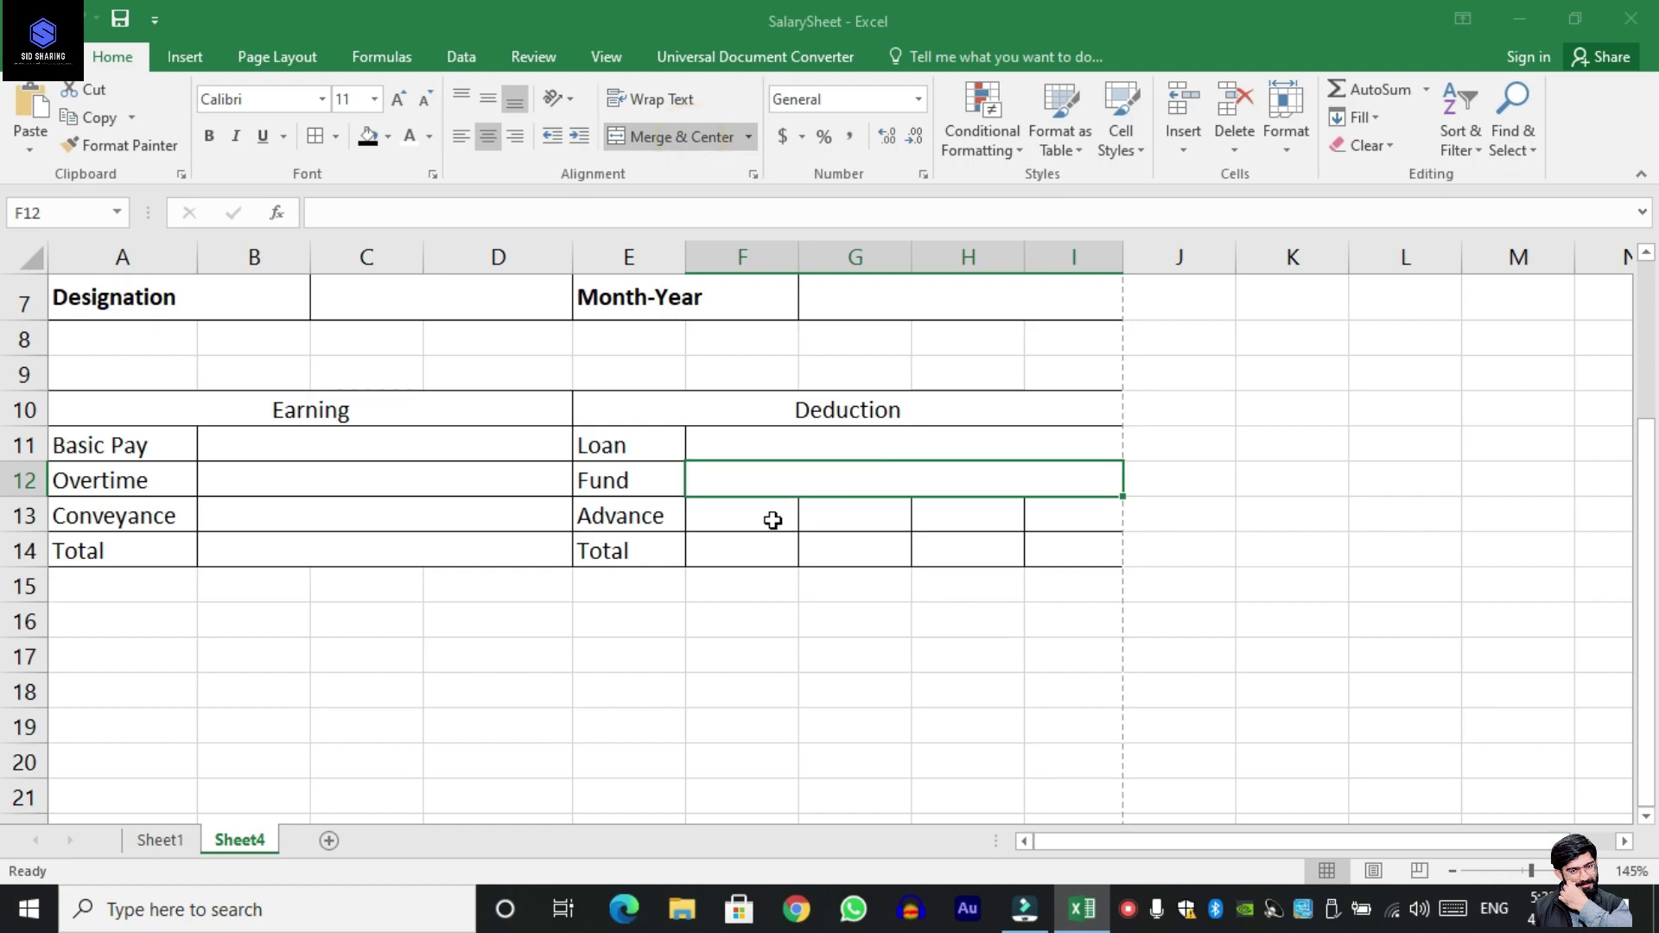
mouse_move(772, 520)
left_mouse_down()
mouse_move(1077, 537)
mouse_move(1078, 522)
left_mouse_up()
left_click(671, 137)
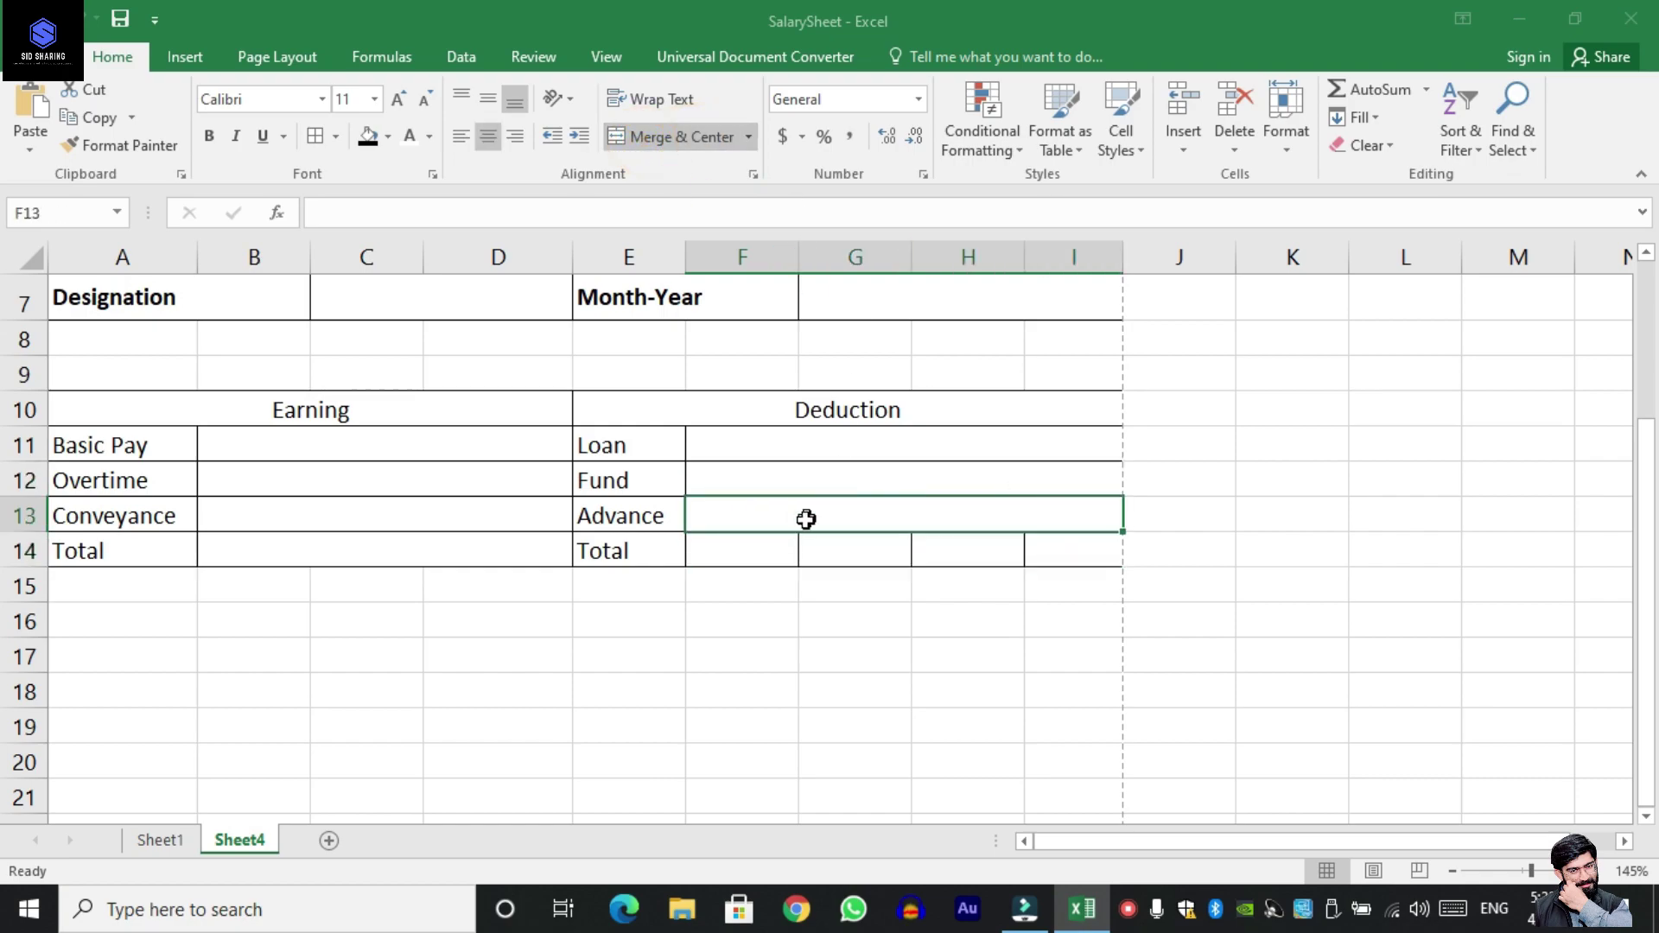
left_click_drag(789, 546, 1044, 548)
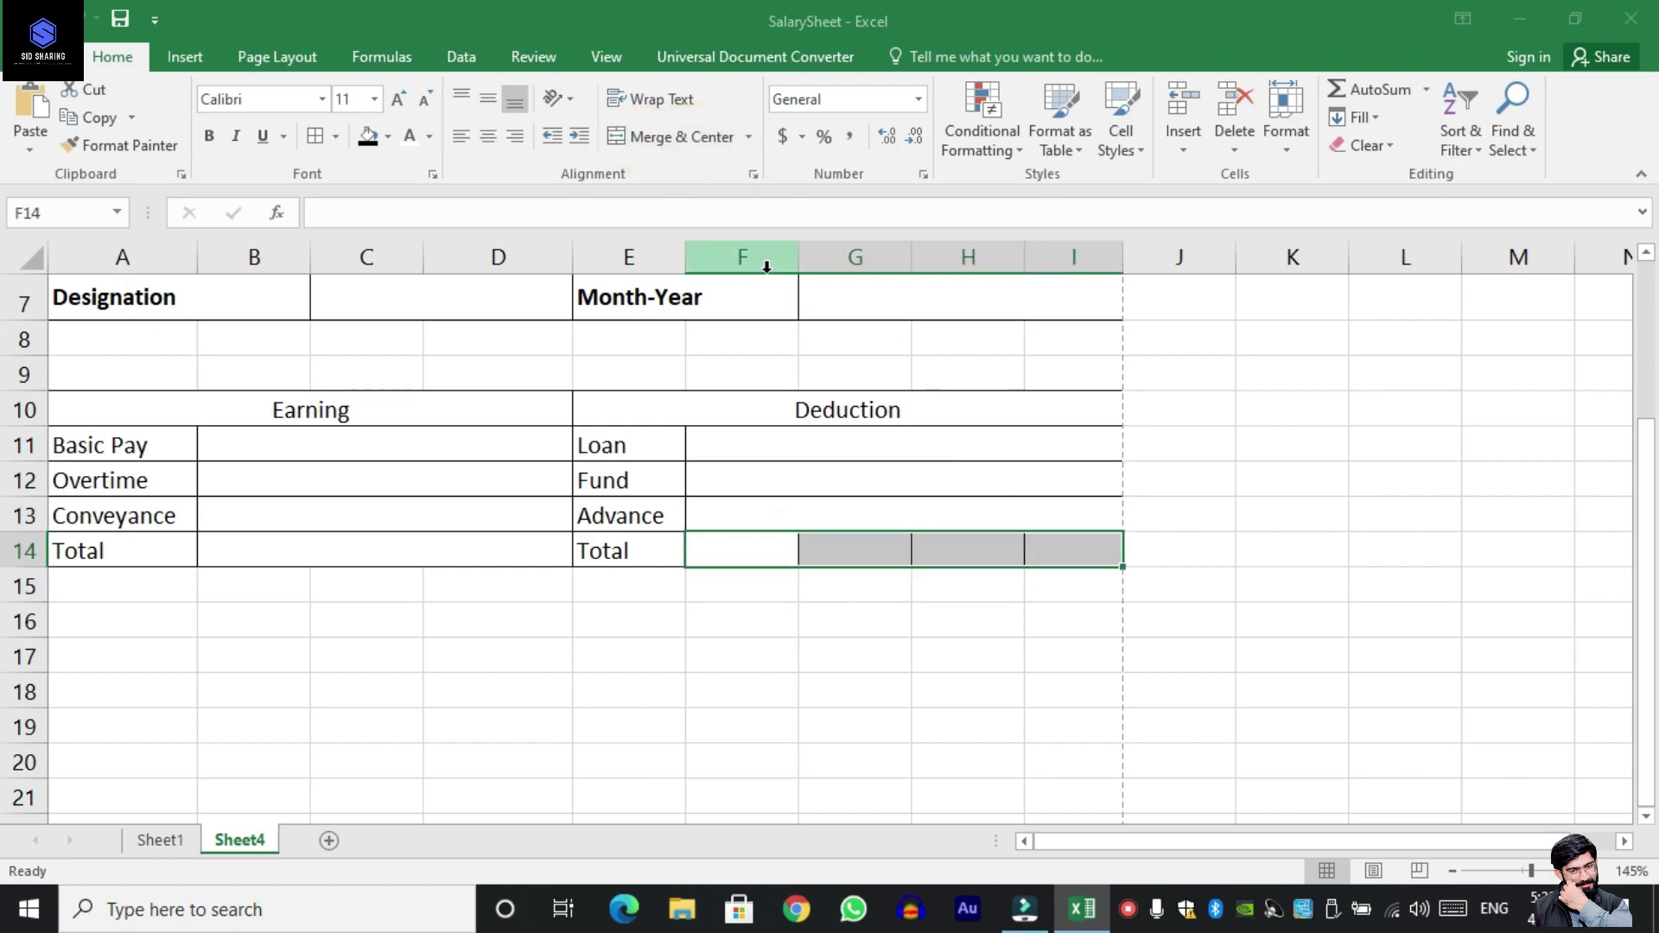
left_click(673, 137)
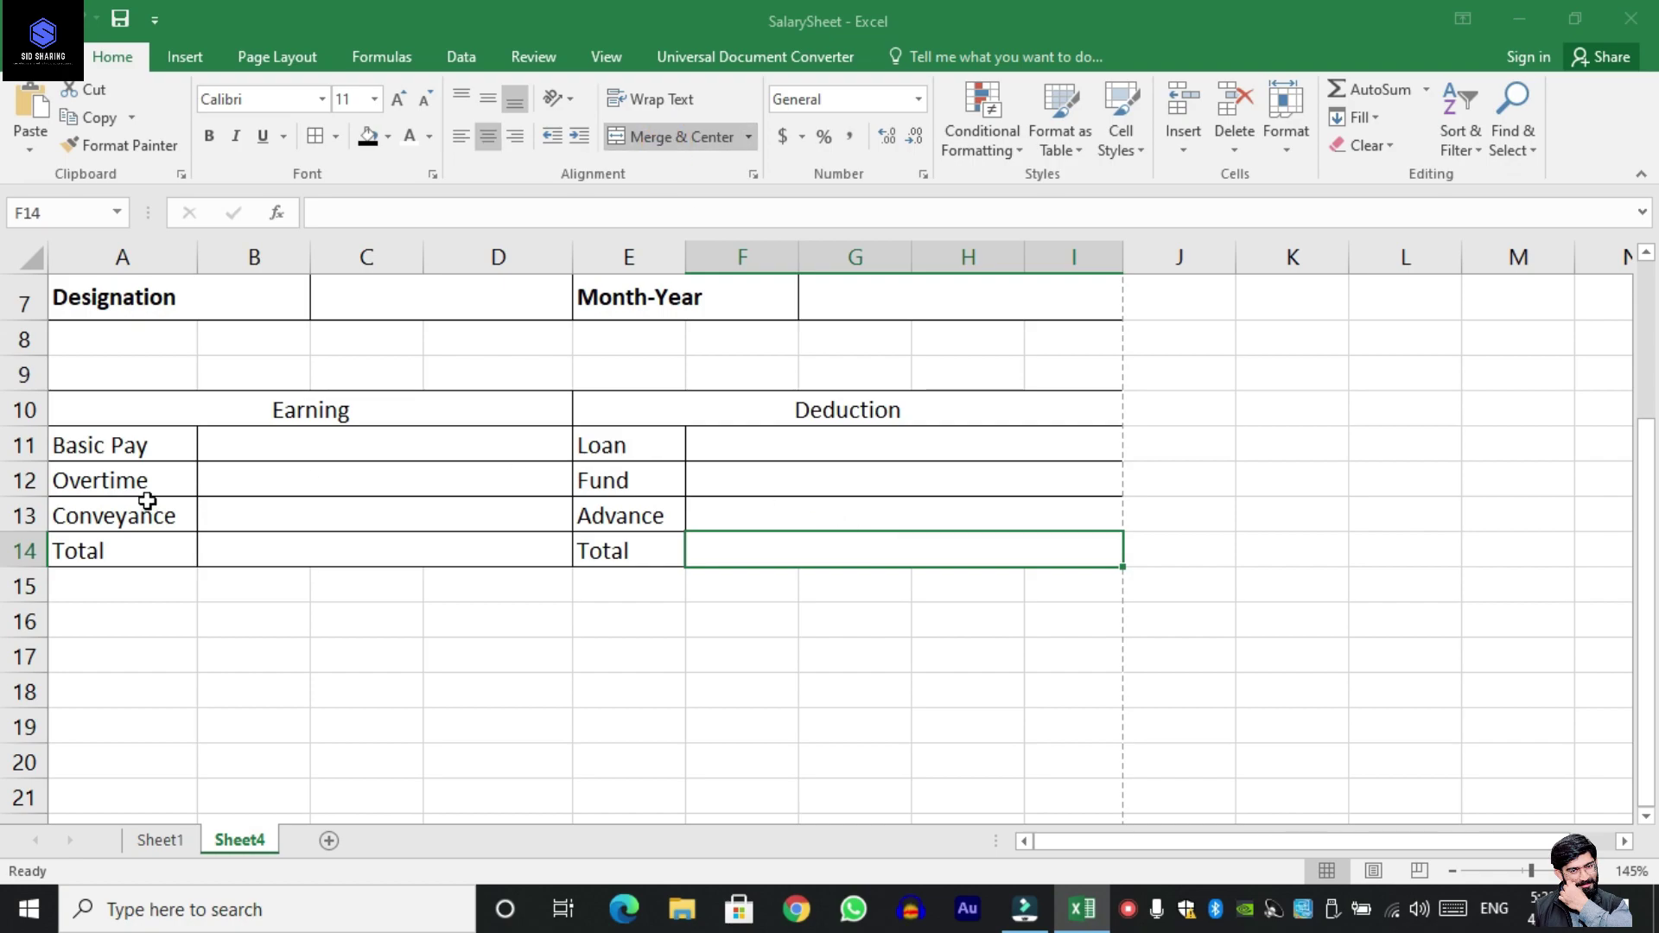
left_click_drag(34, 410, 89, 545)
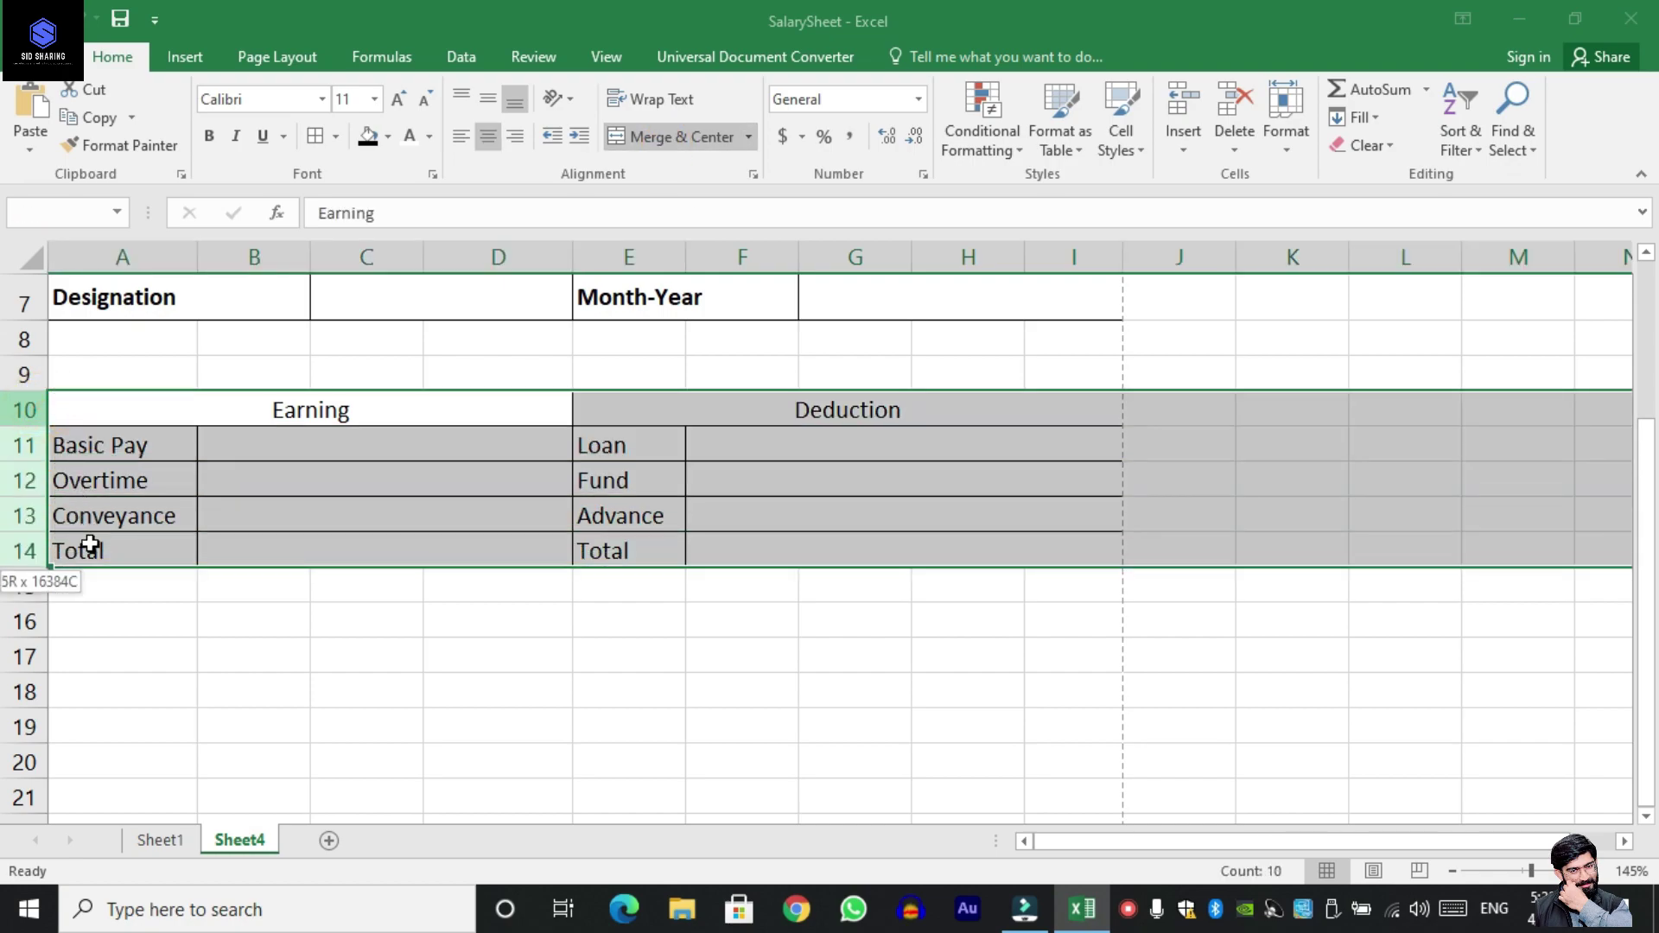
Set the height of rows 10–14 to 20 via Format > Row Height.
left_click(1290, 115)
left_click(1326, 205)
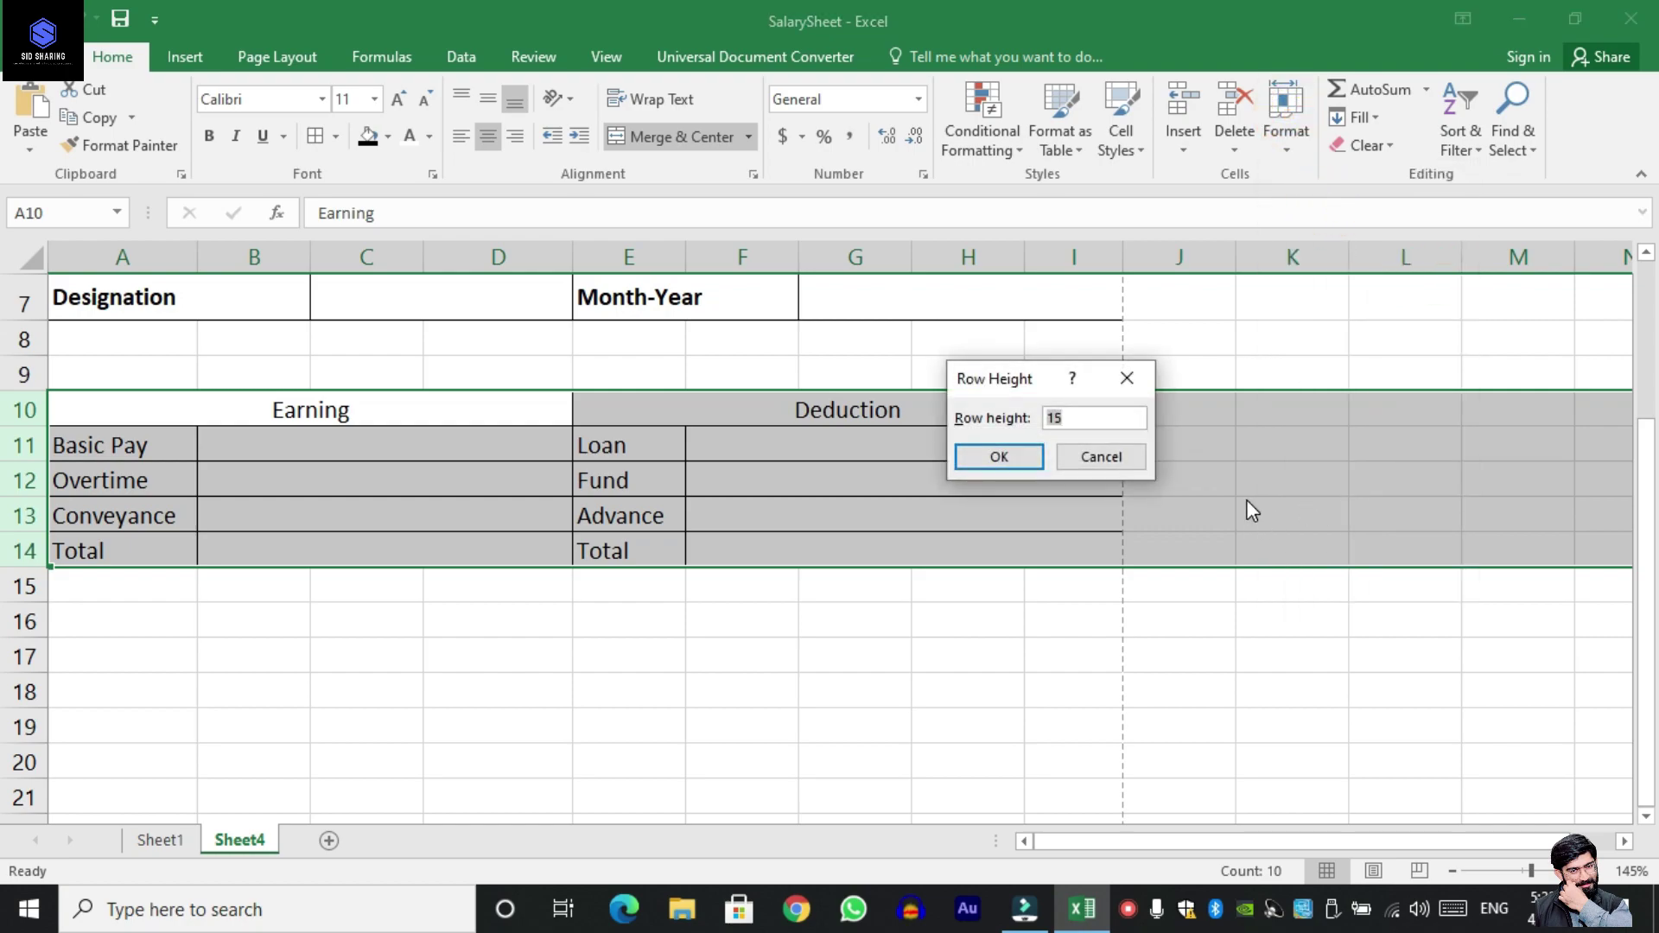
type("20")
key("Return")
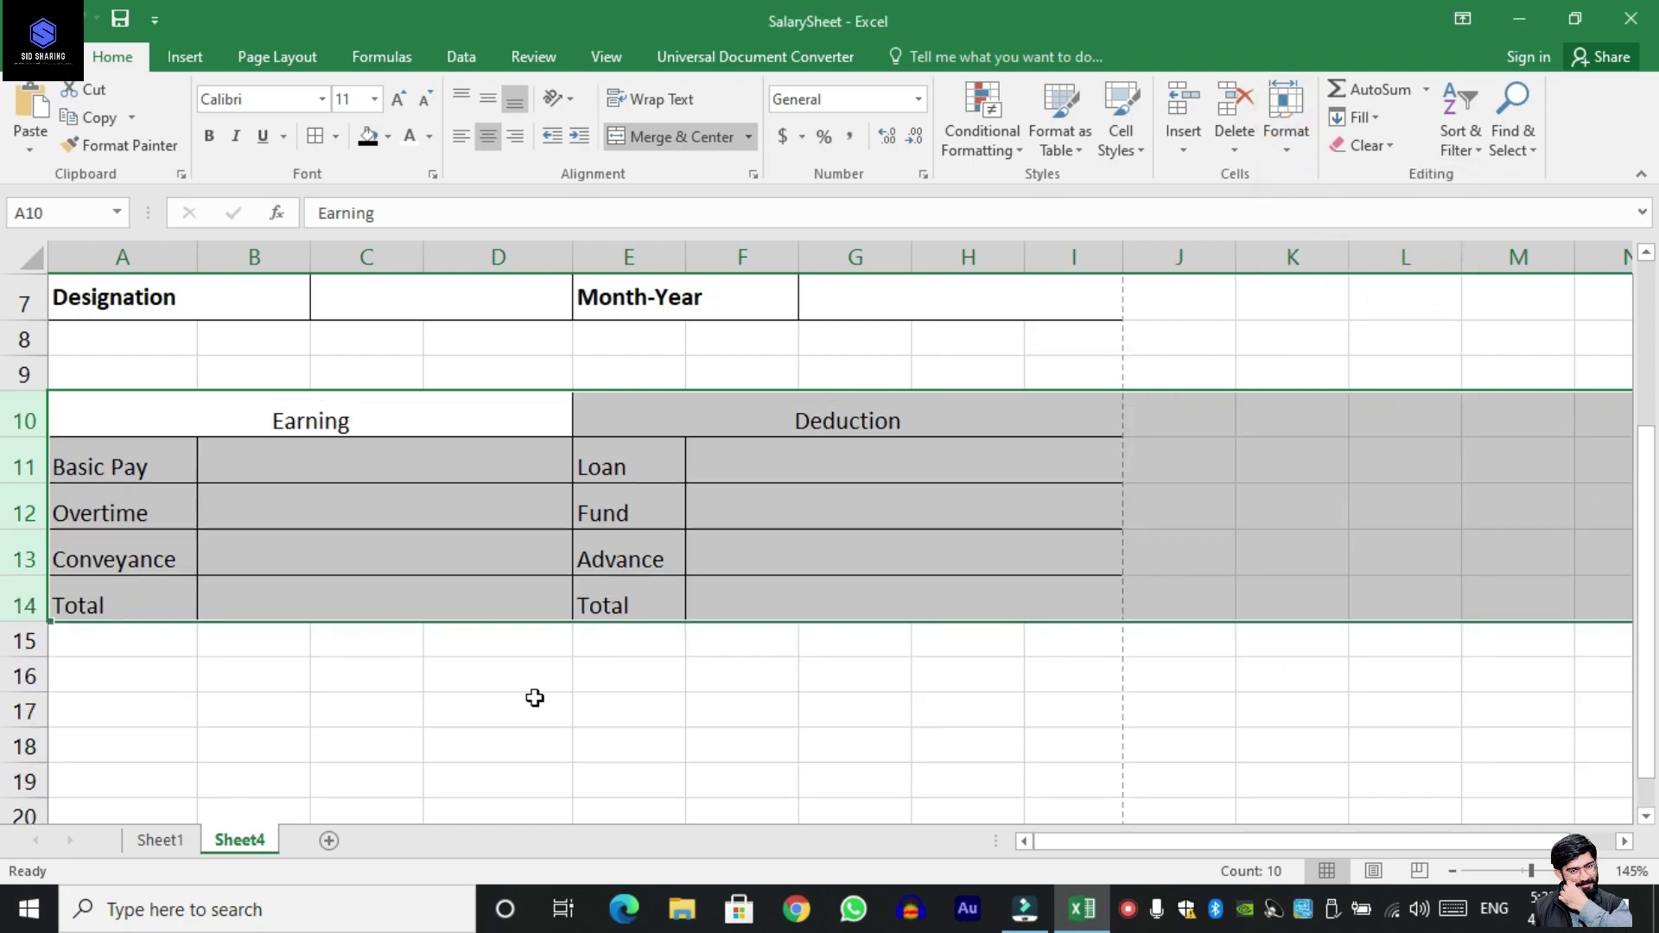
left_click(411, 511)
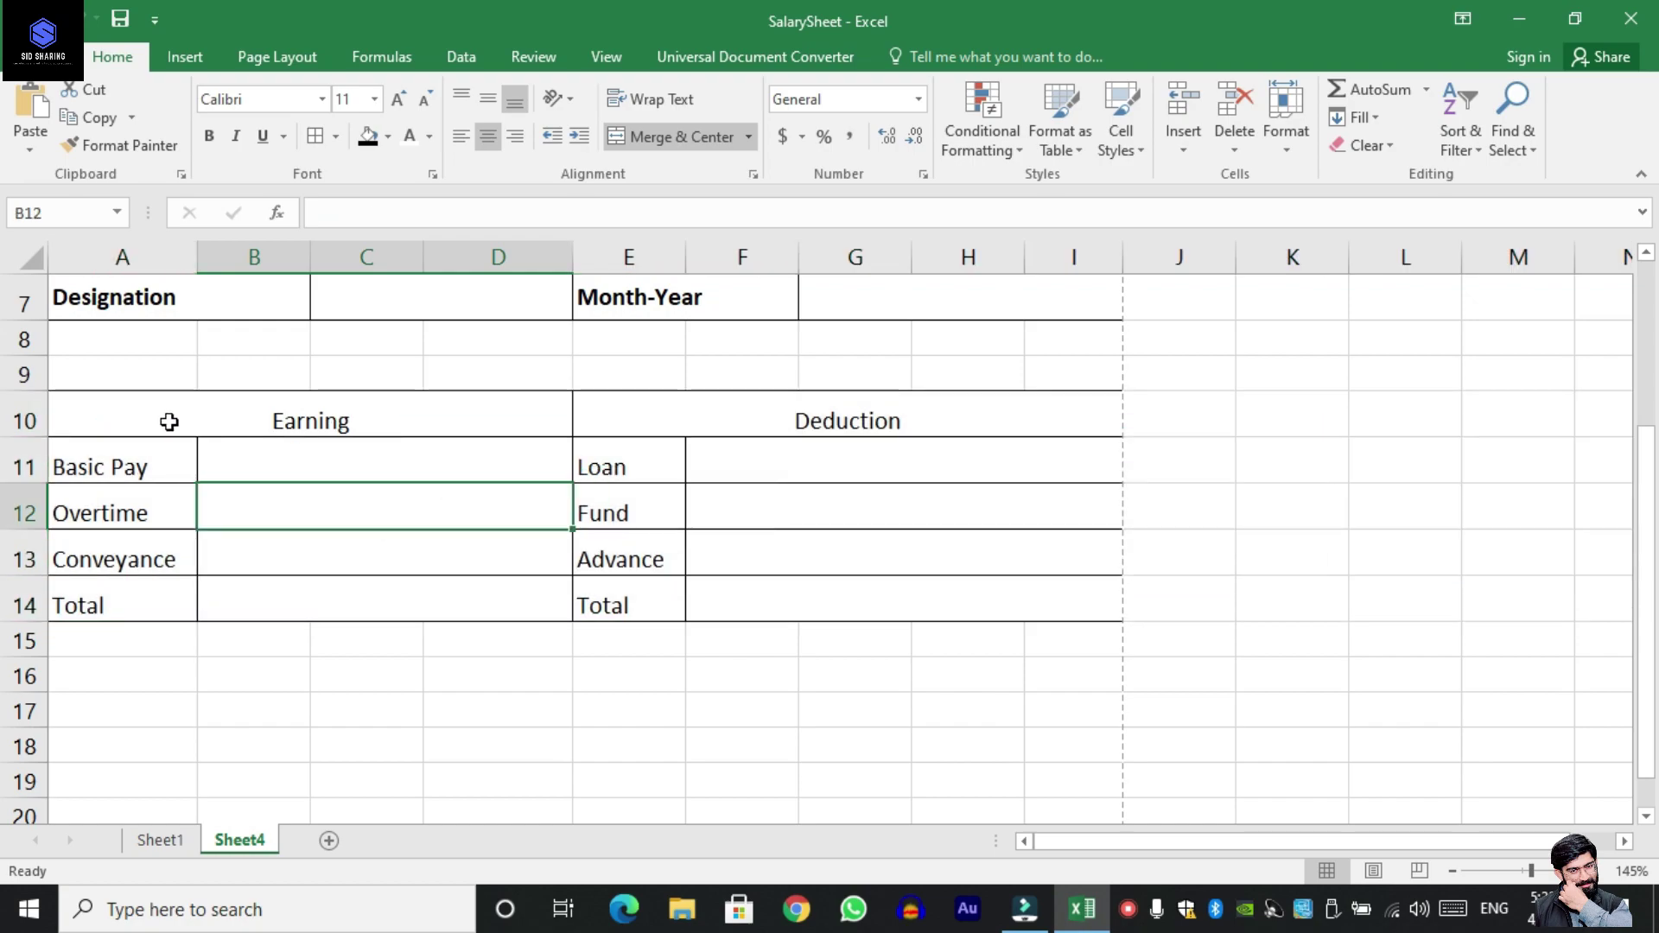
Fill the Earning heading green with white, vertically centred text.
mouse_move(168, 422)
left_mouse_down()
mouse_move(360, 430)
mouse_move(763, 403)
left_mouse_up()
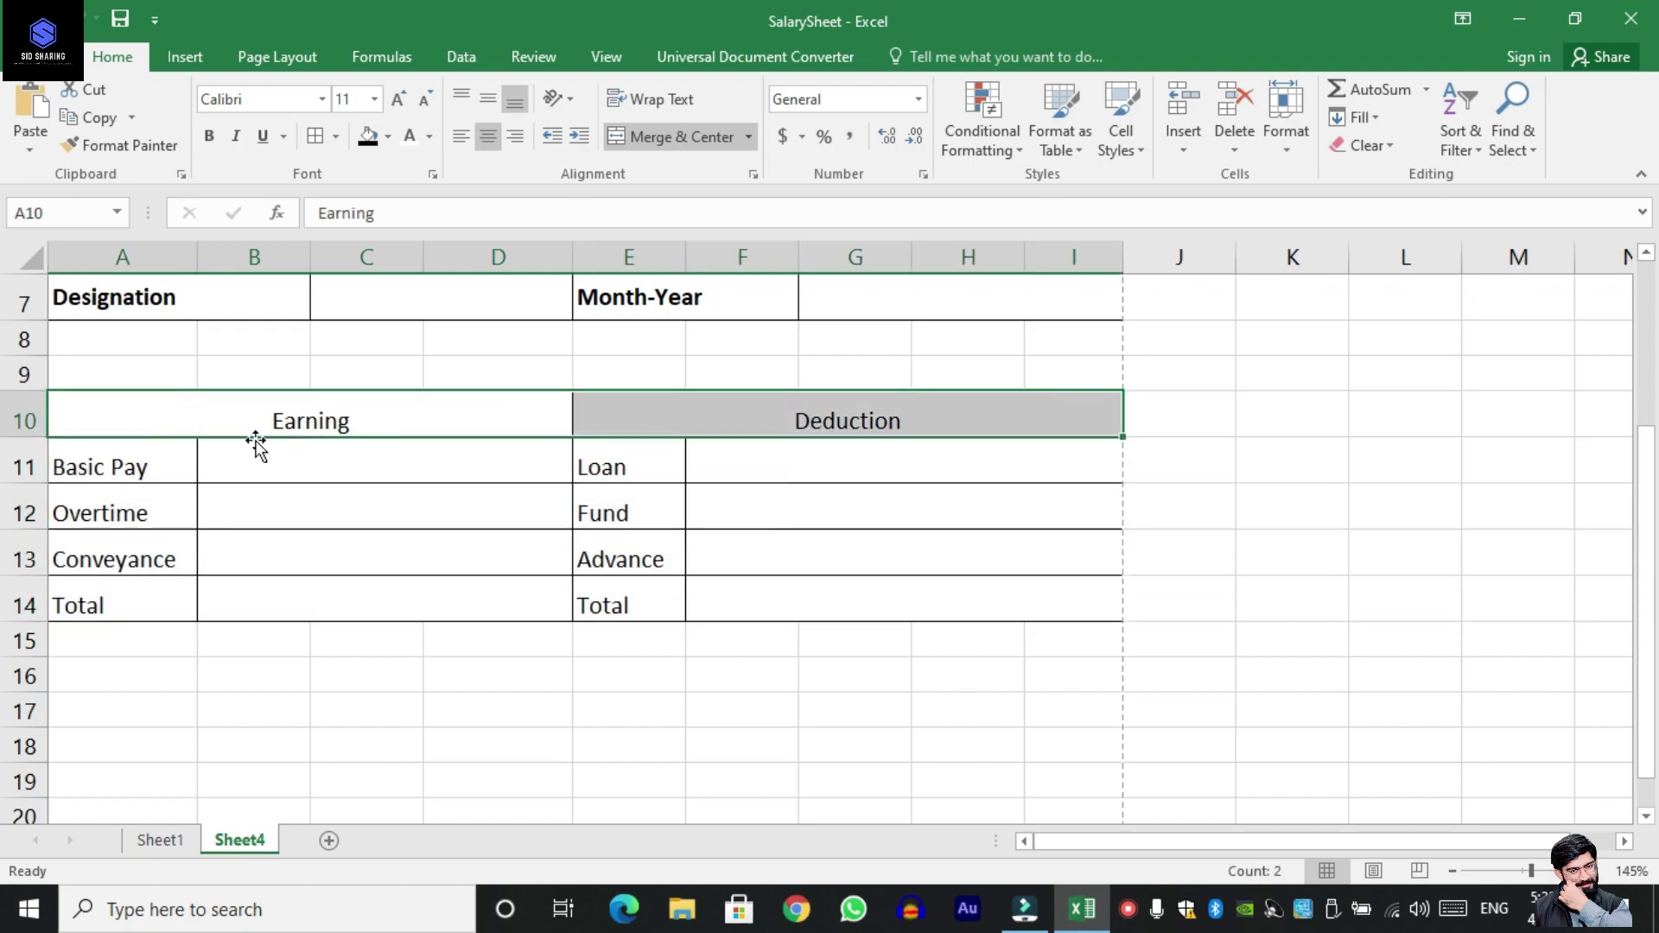
left_click(292, 420)
left_click(388, 136)
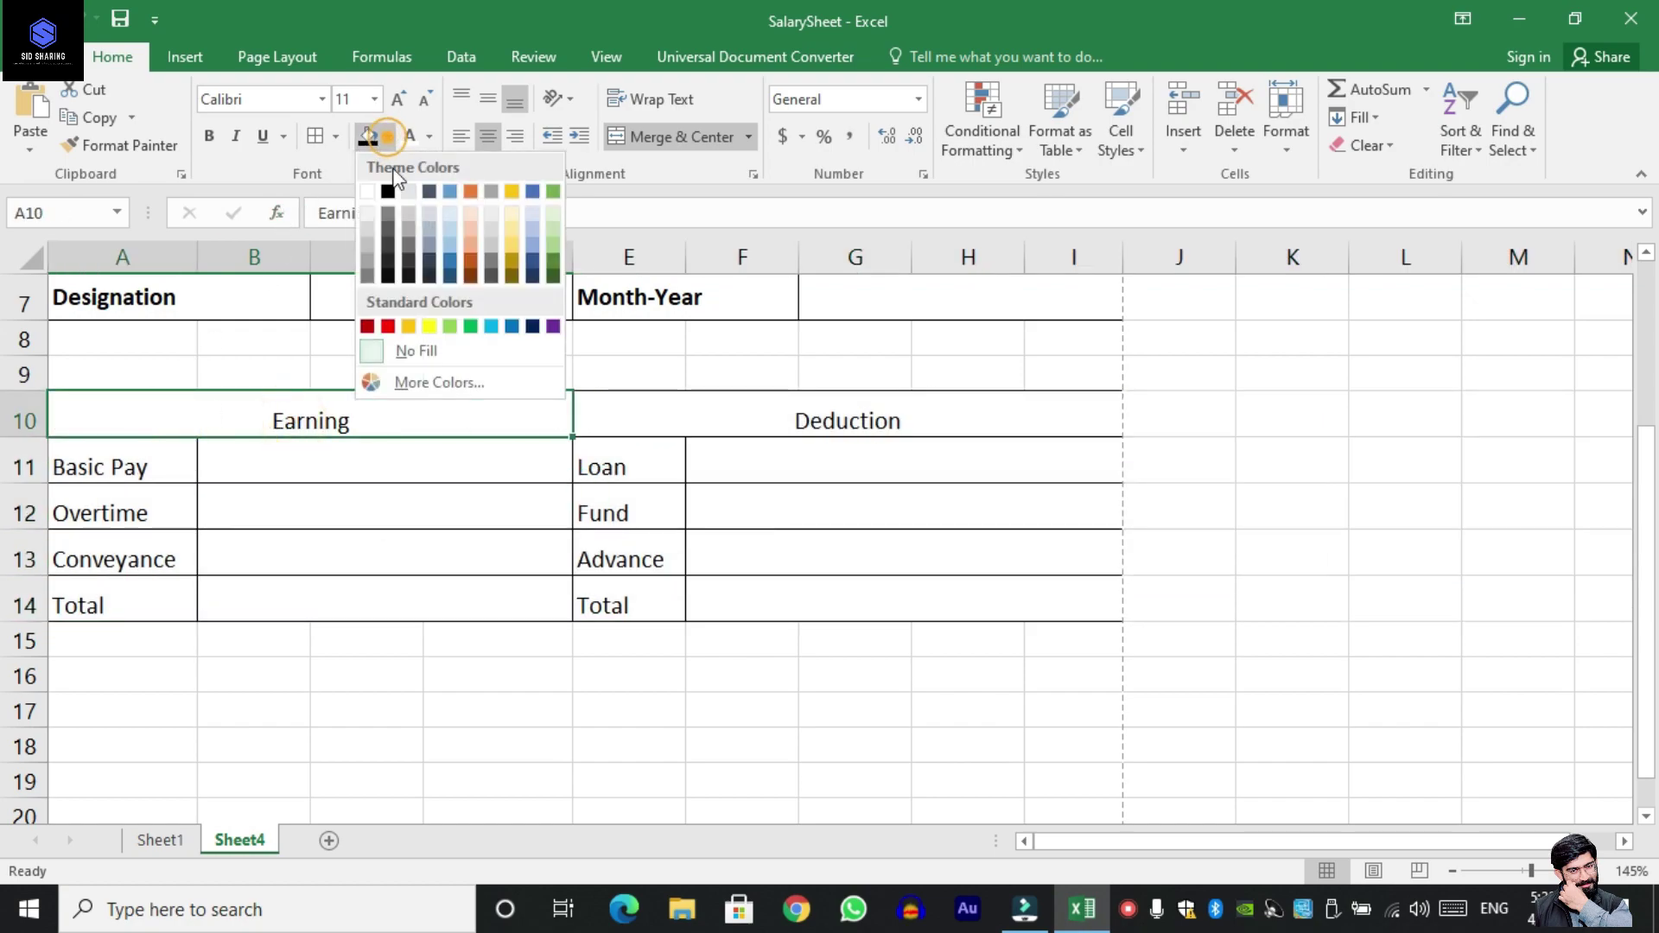
left_click(470, 326)
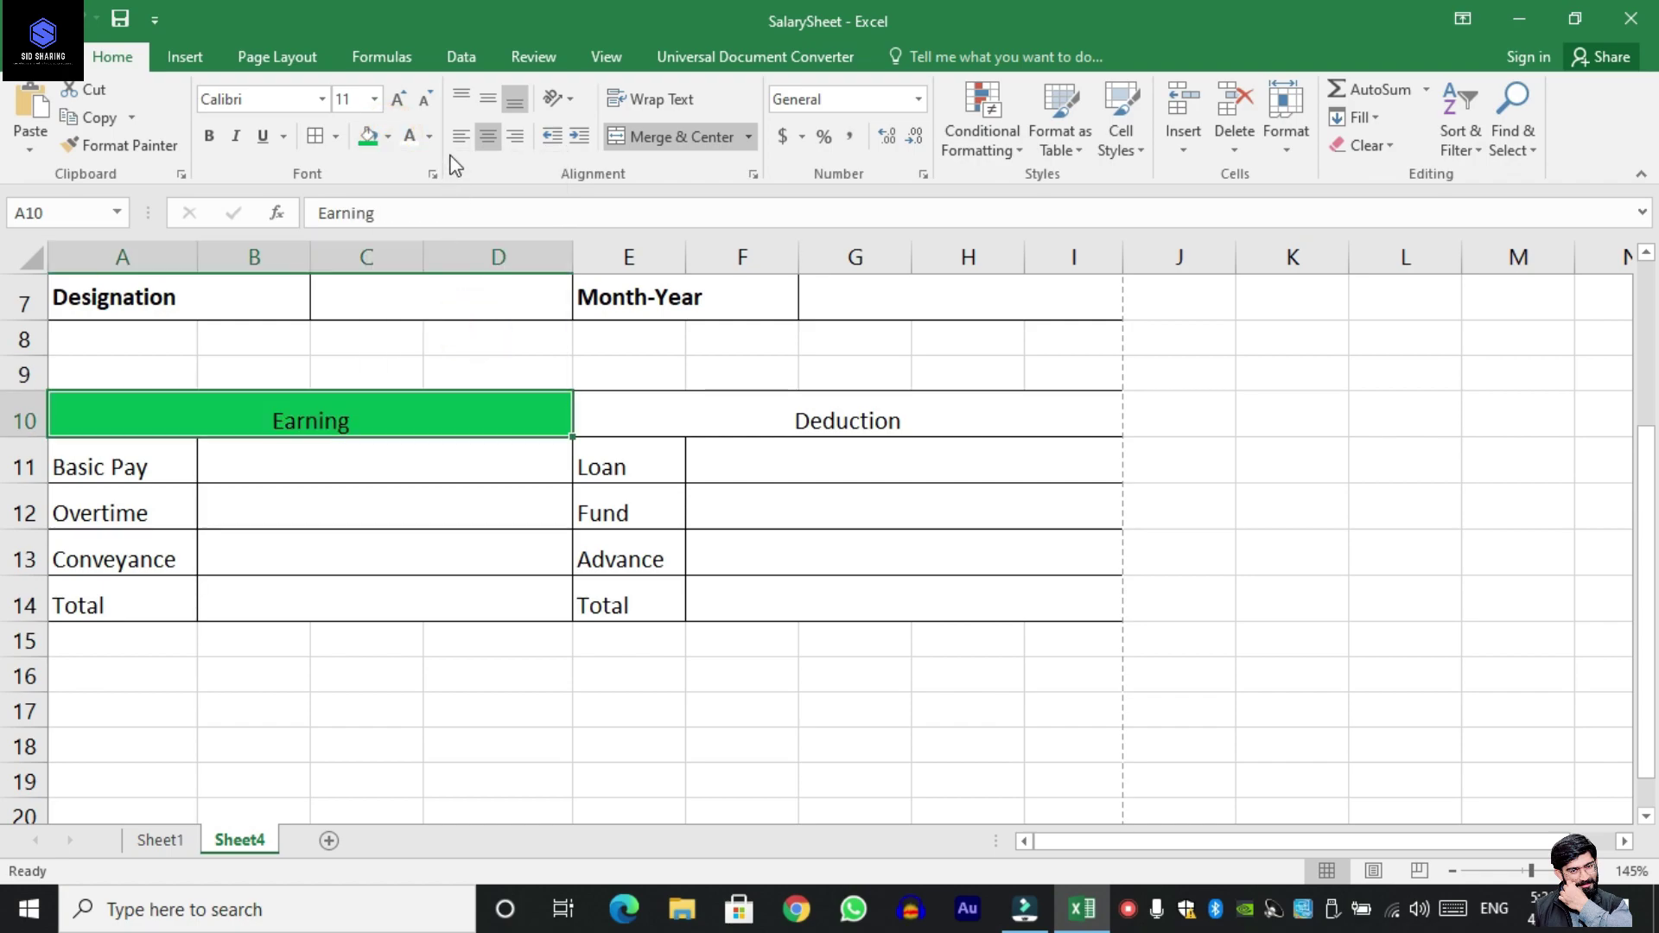
left_click(413, 136)
left_click(489, 99)
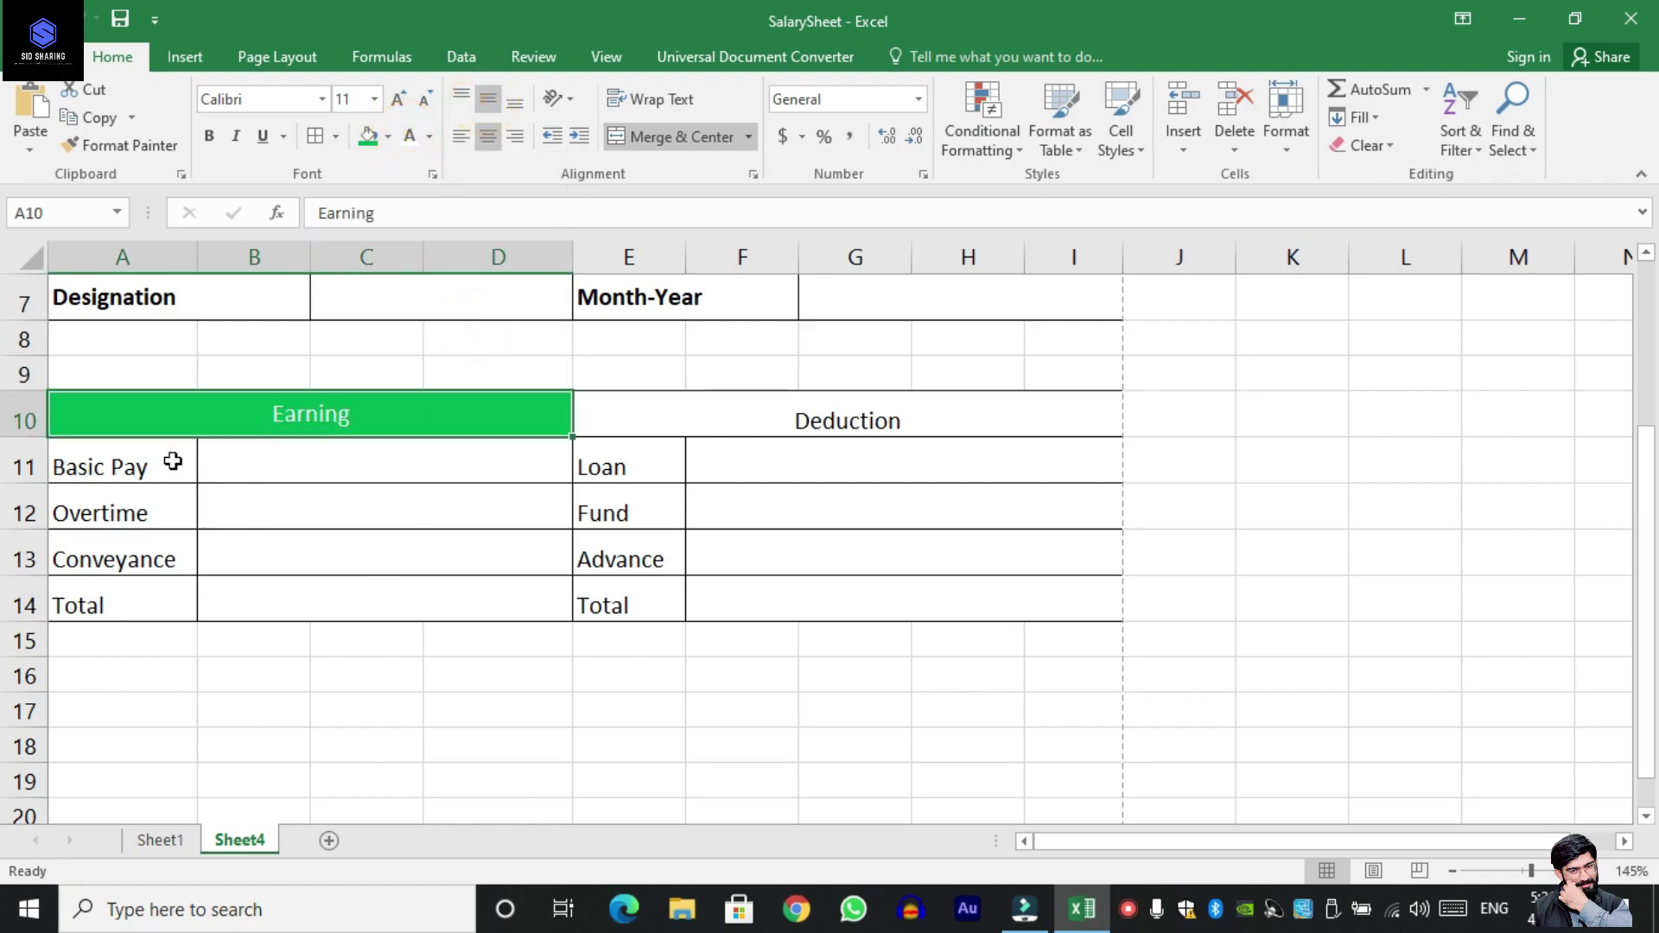
Fill the Deduction heading red with white, vertically centred text, then bold both headings.
left_click(742, 420)
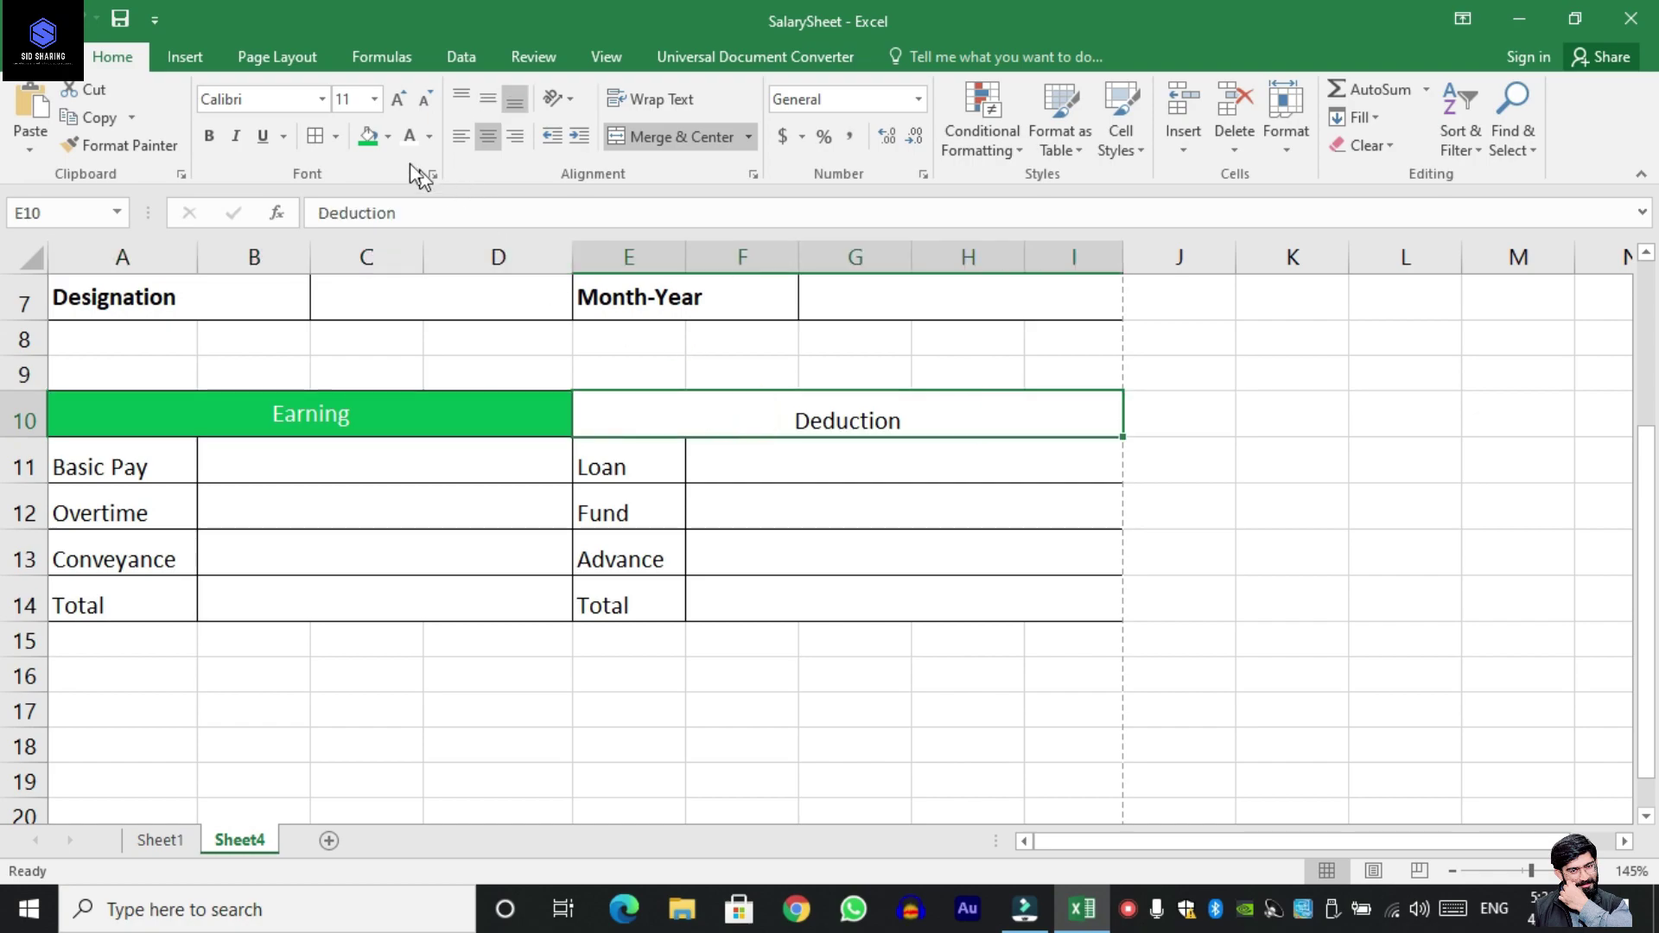
left_click(388, 136)
left_click(399, 326)
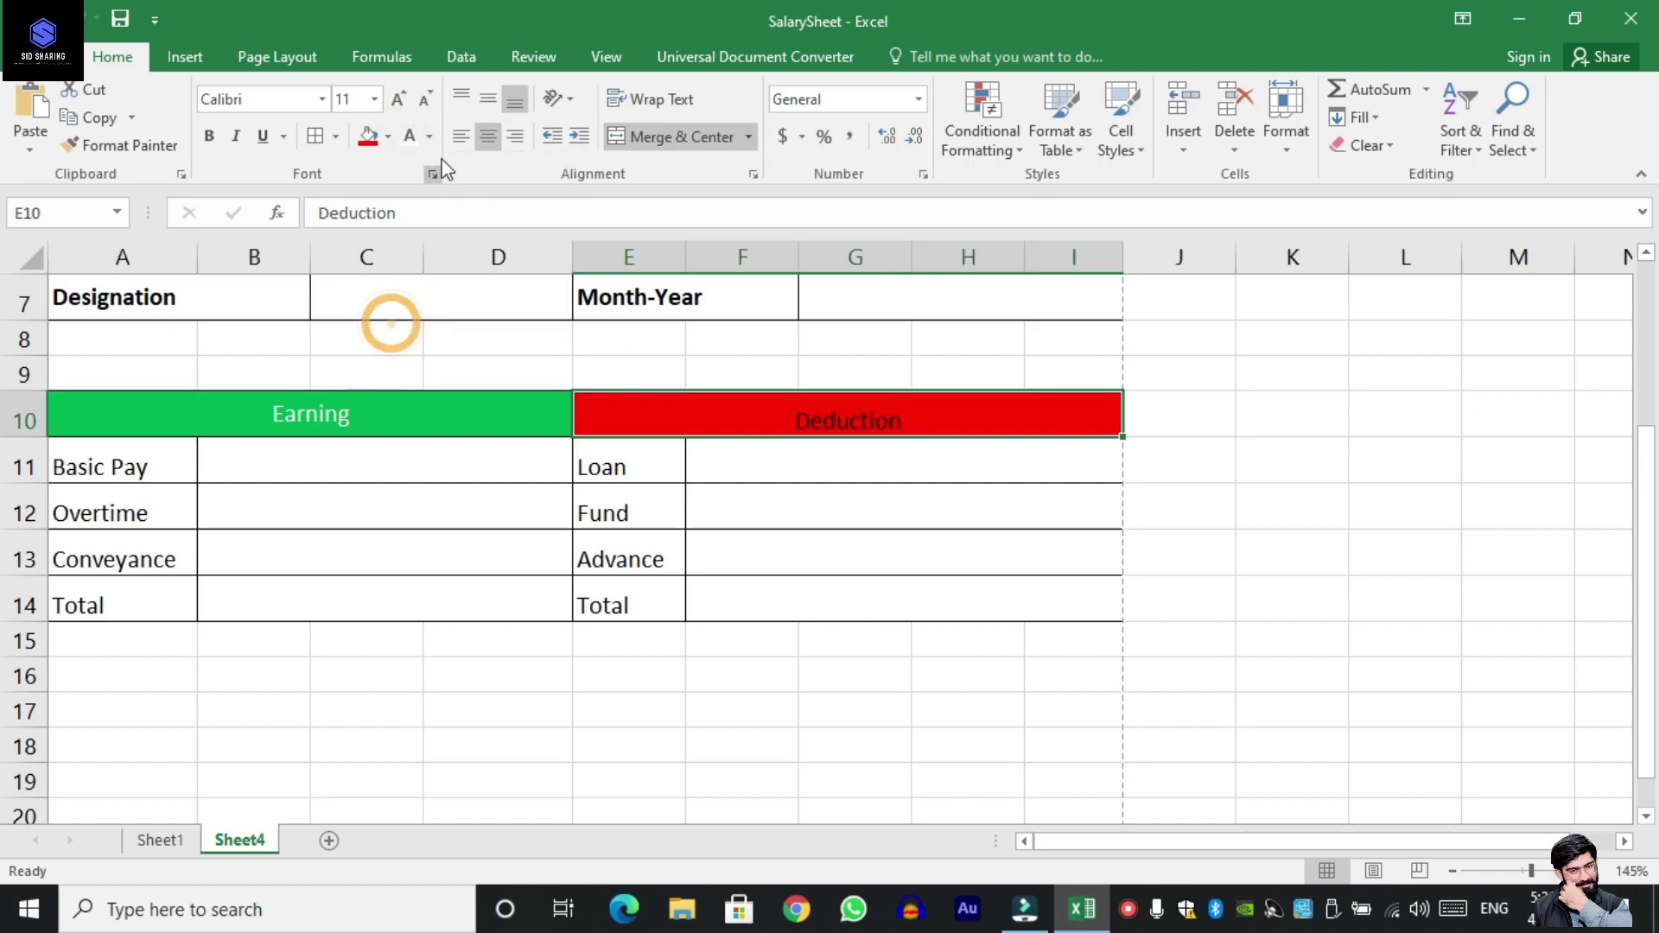
left_click(411, 139)
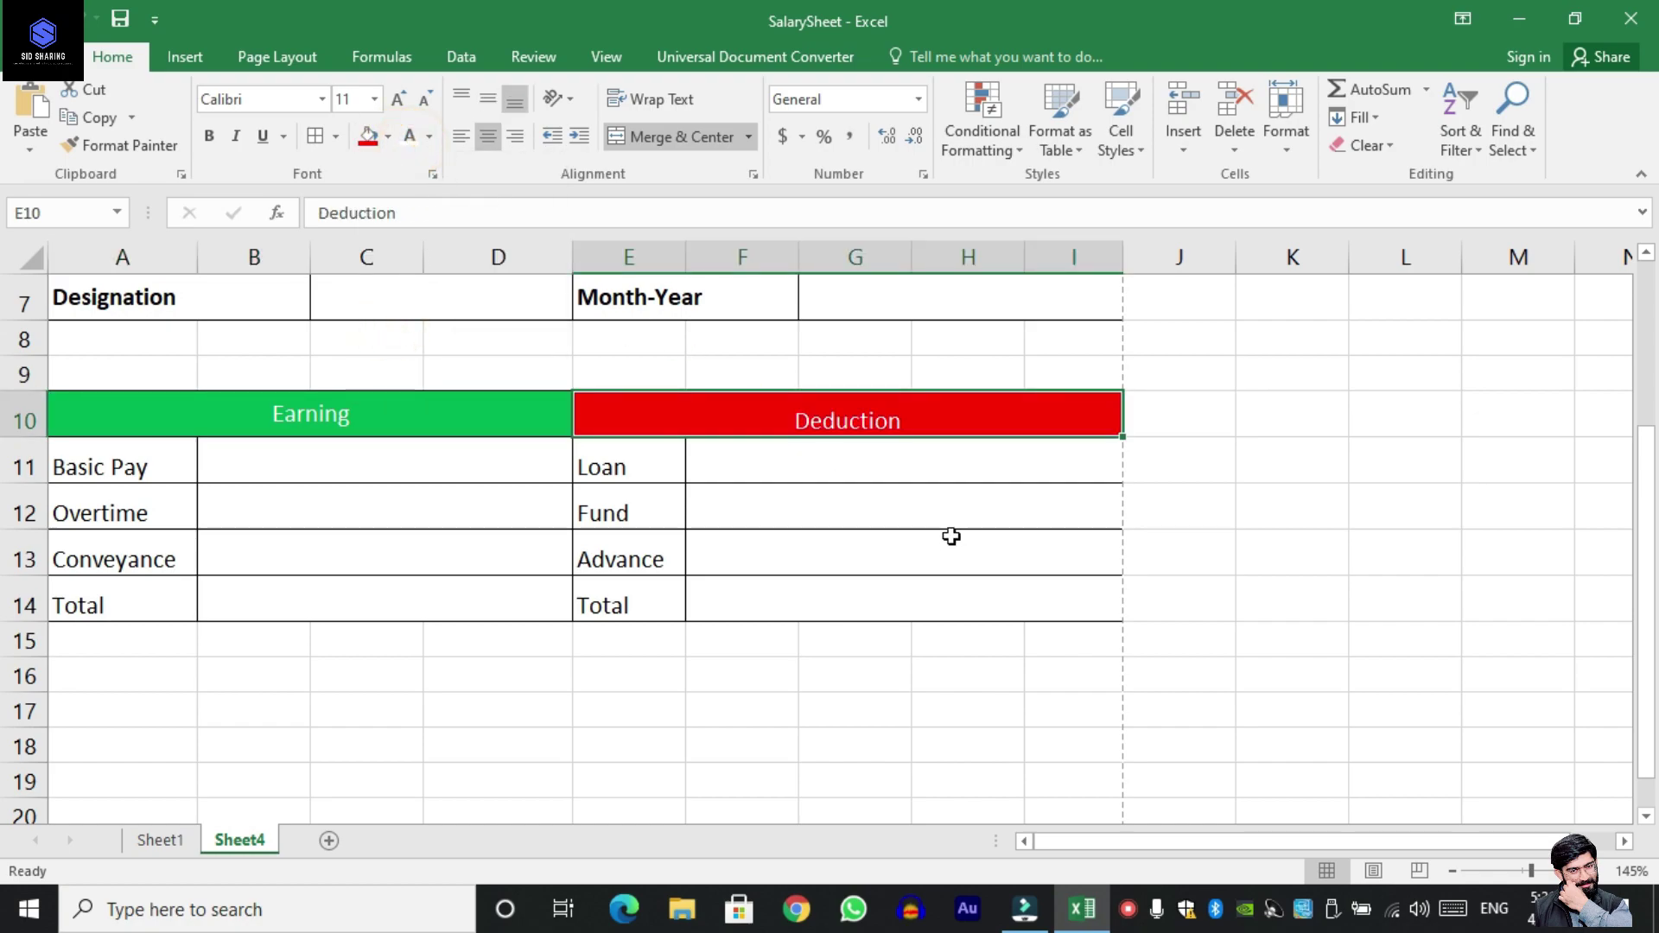
left_click(490, 100)
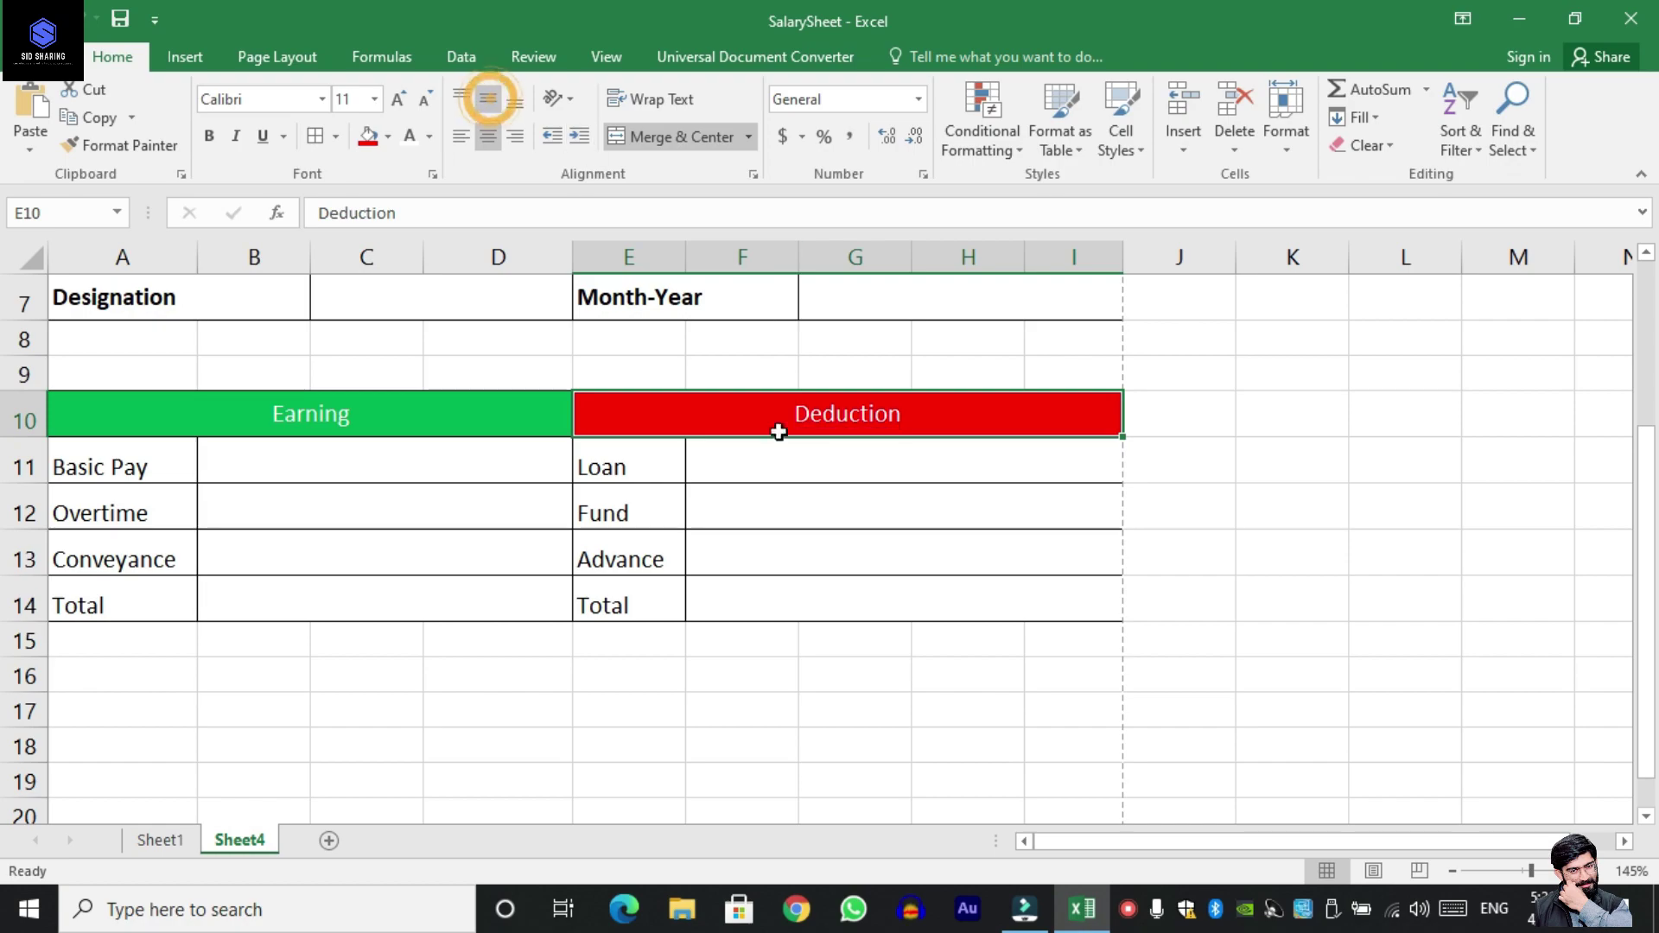
left_click(234, 401)
left_click(685, 406, "ctrl")
key("ctrl+b")
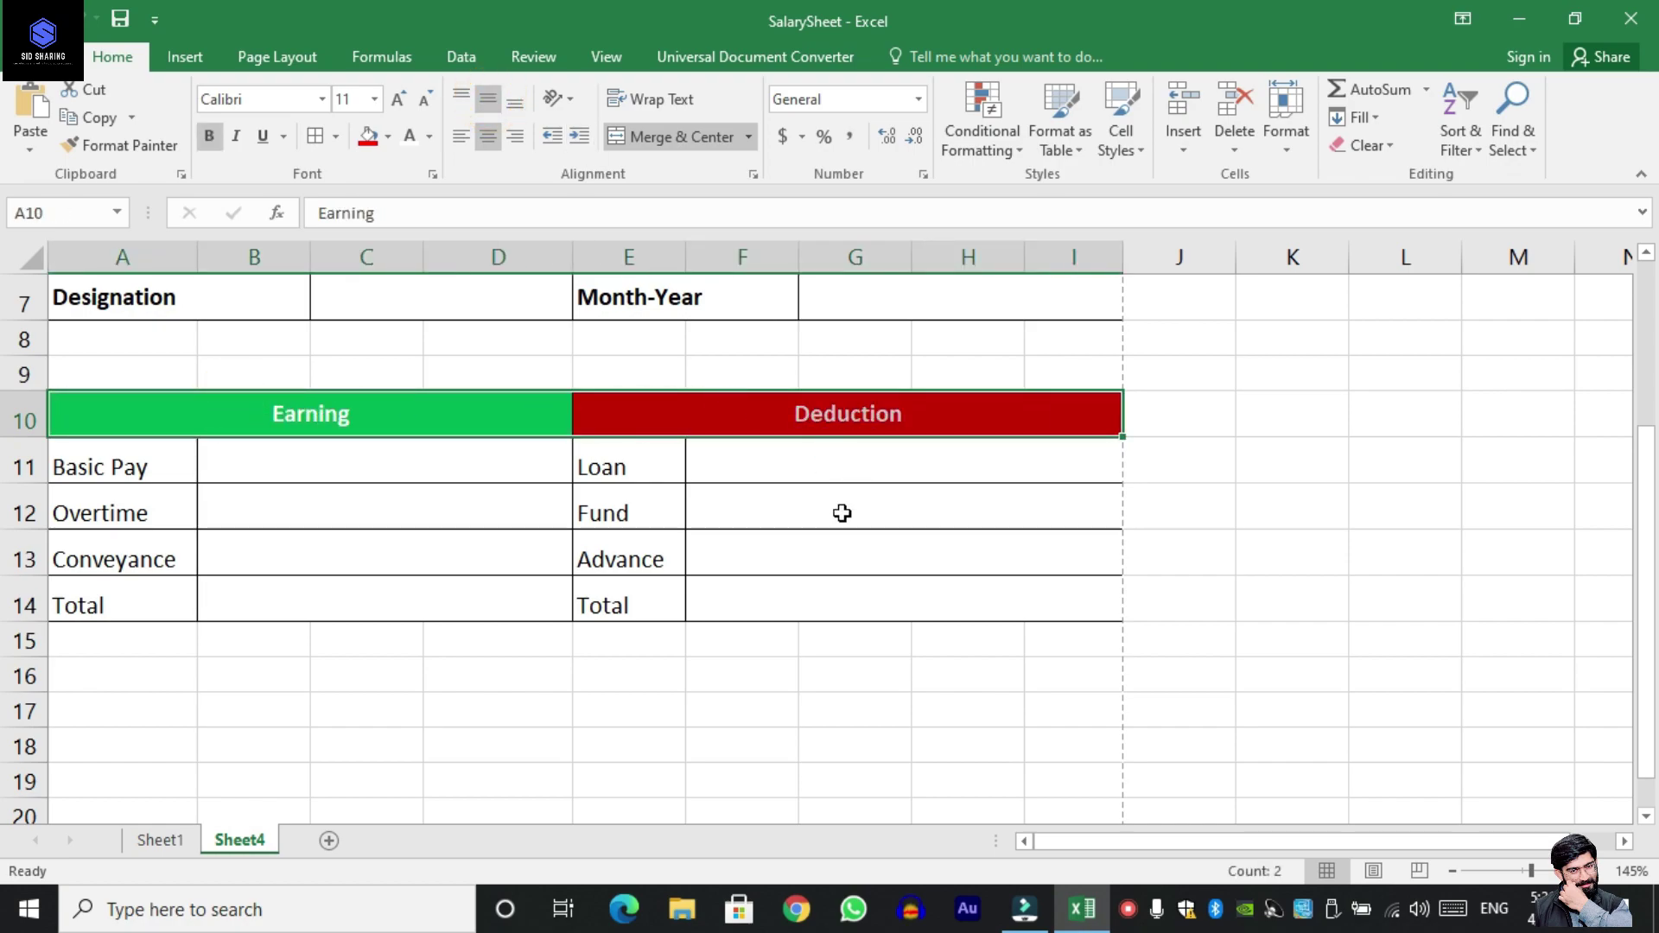
Bold the earning and deduction item labels and widen column E to fit them.
left_click_drag(164, 467, 134, 585)
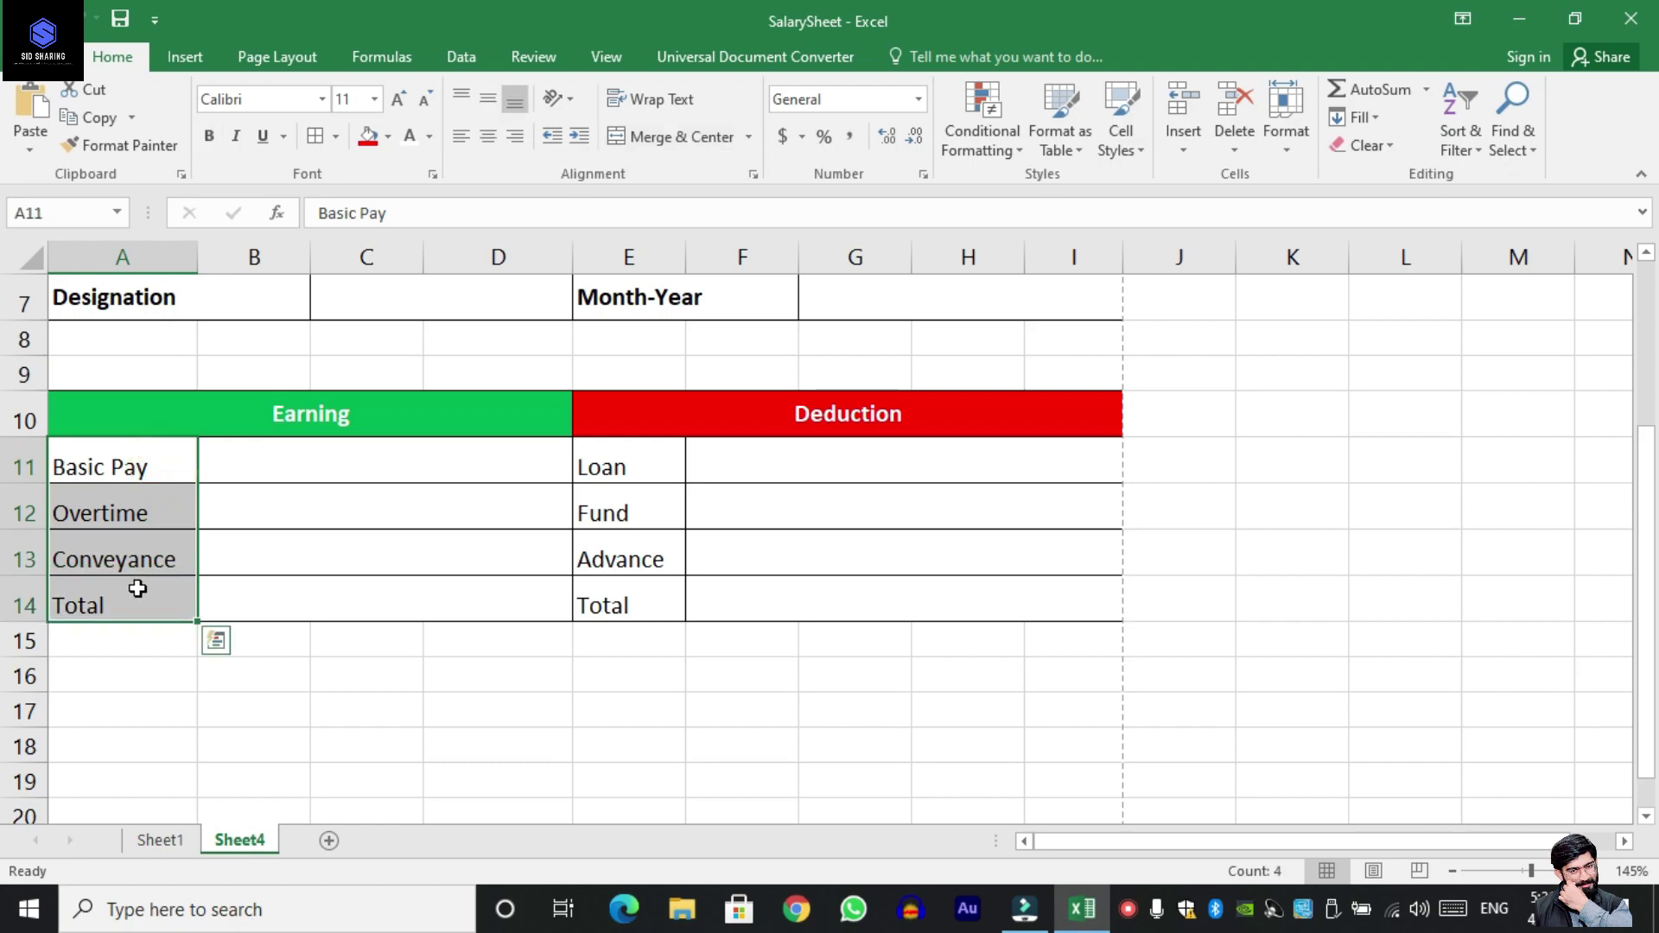
key("ctrl+b")
left_click_drag(611, 471, 614, 605)
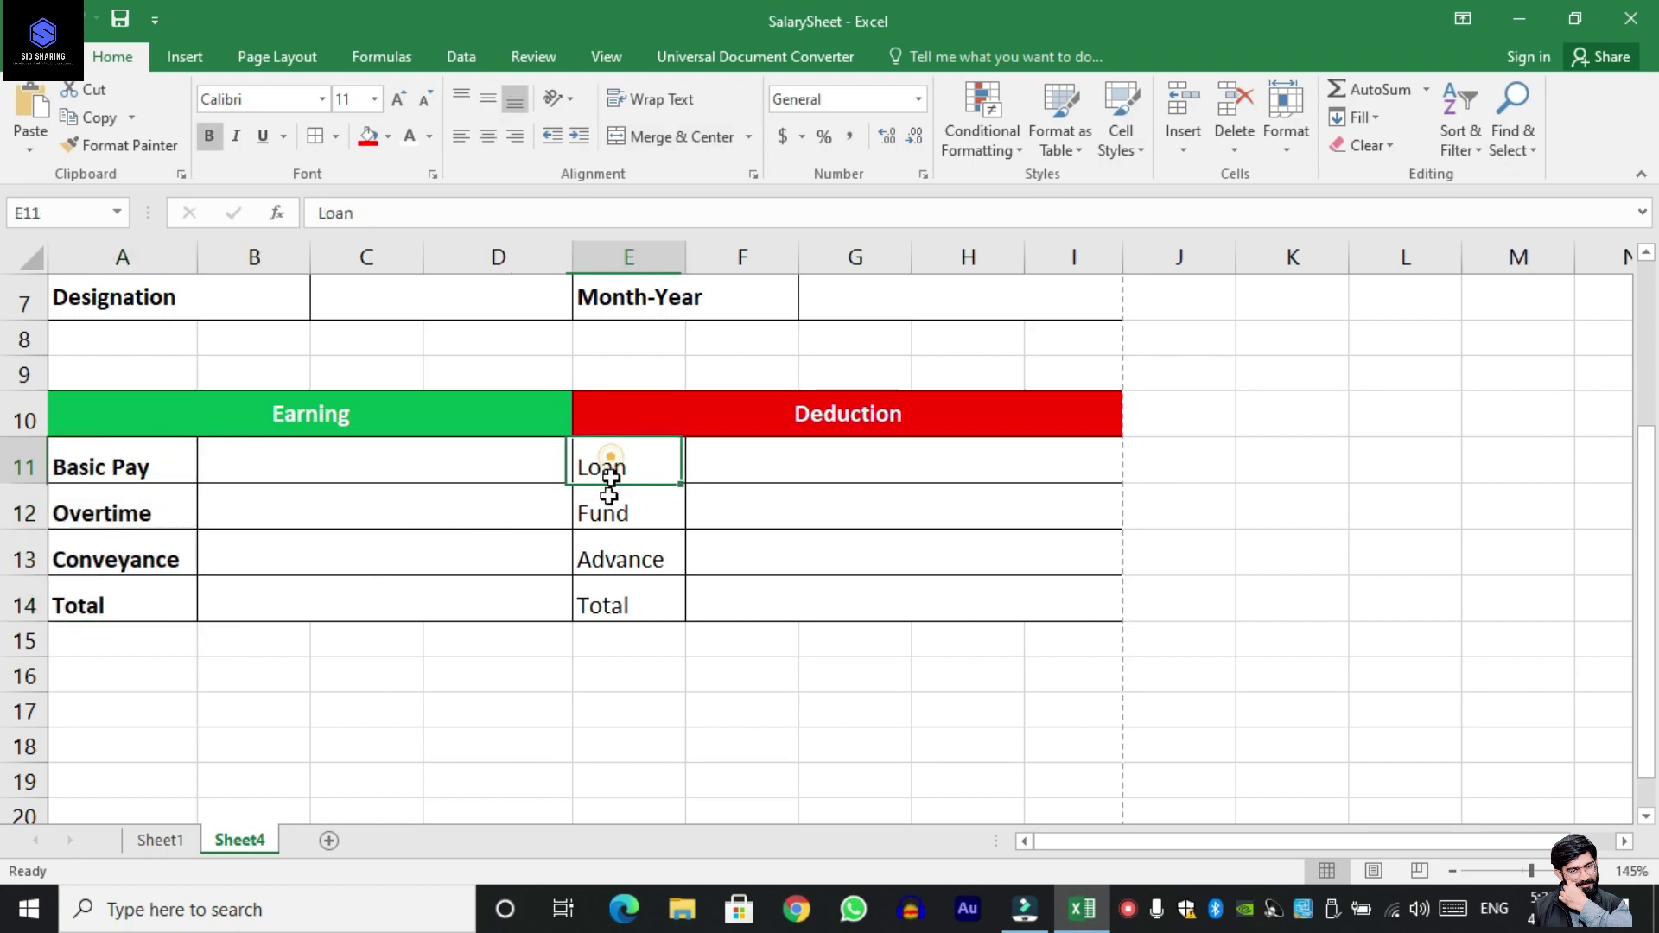
key("ctrl+b")
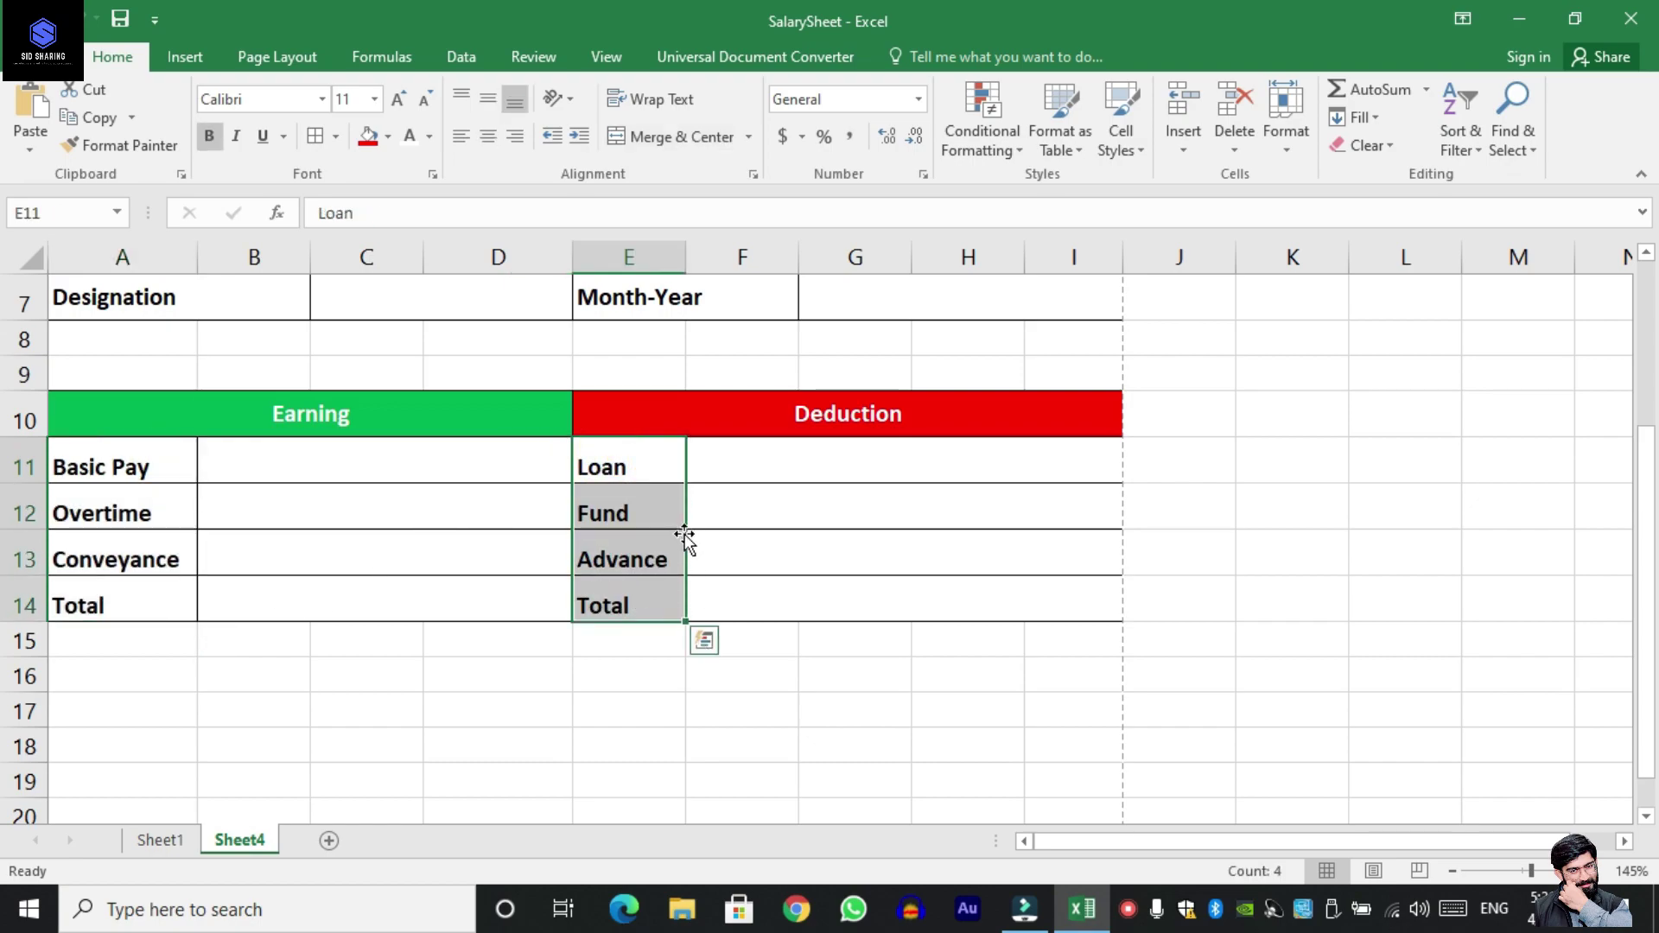
left_click_drag(686, 258, 714, 258)
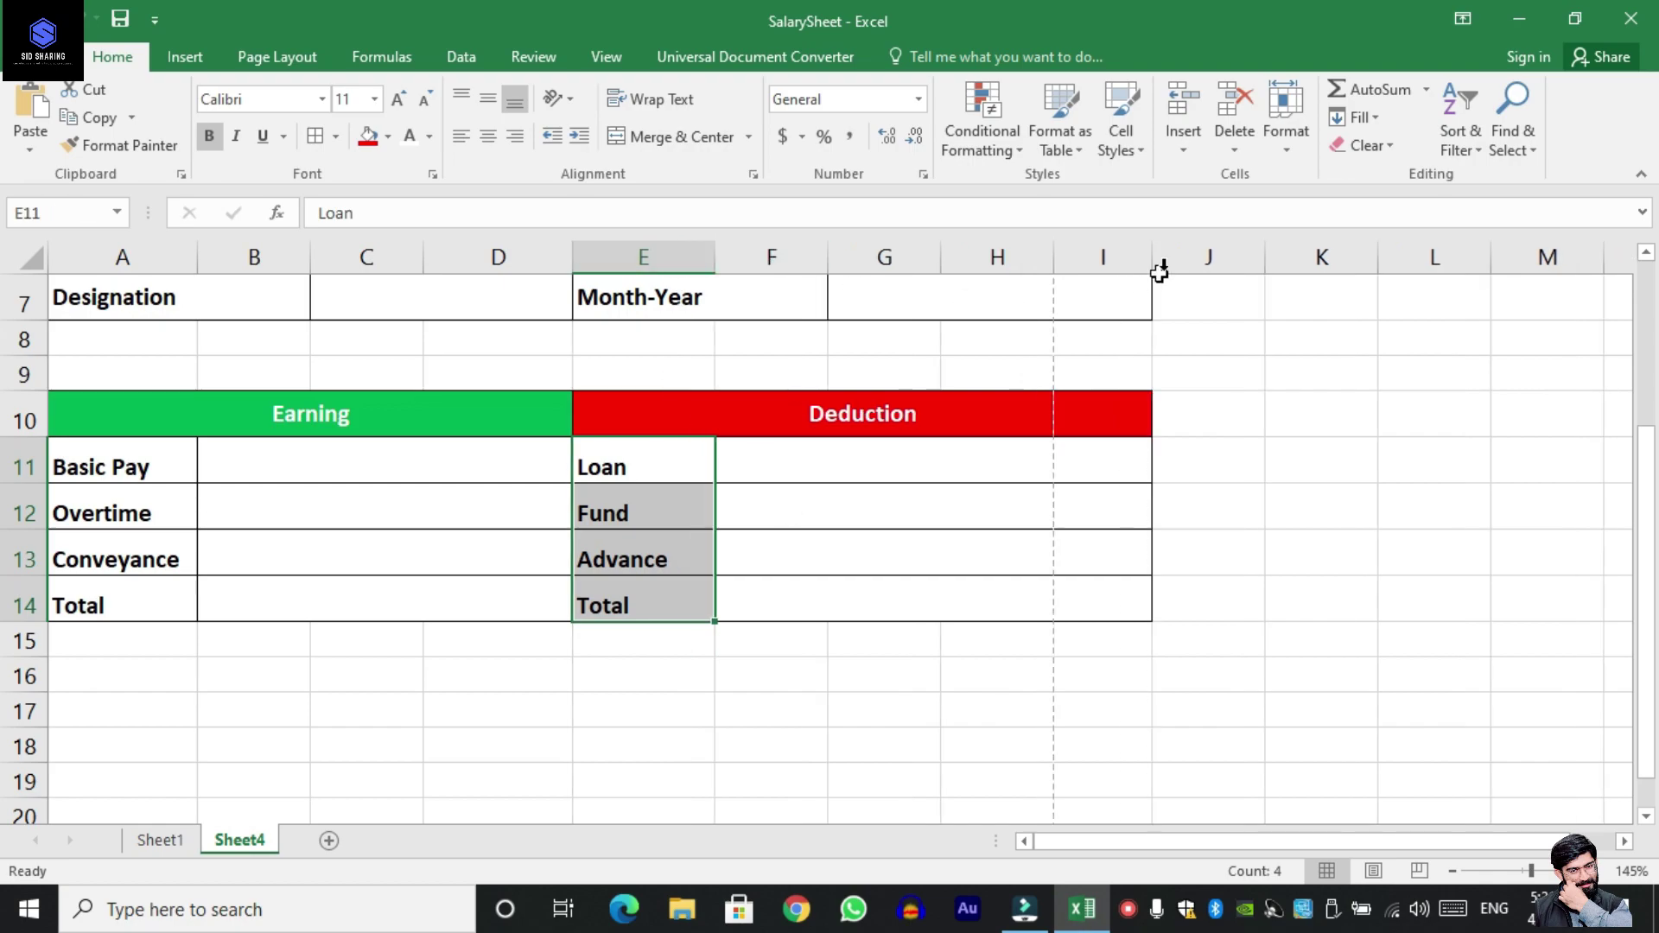
left_click_drag(1155, 251, 1129, 250)
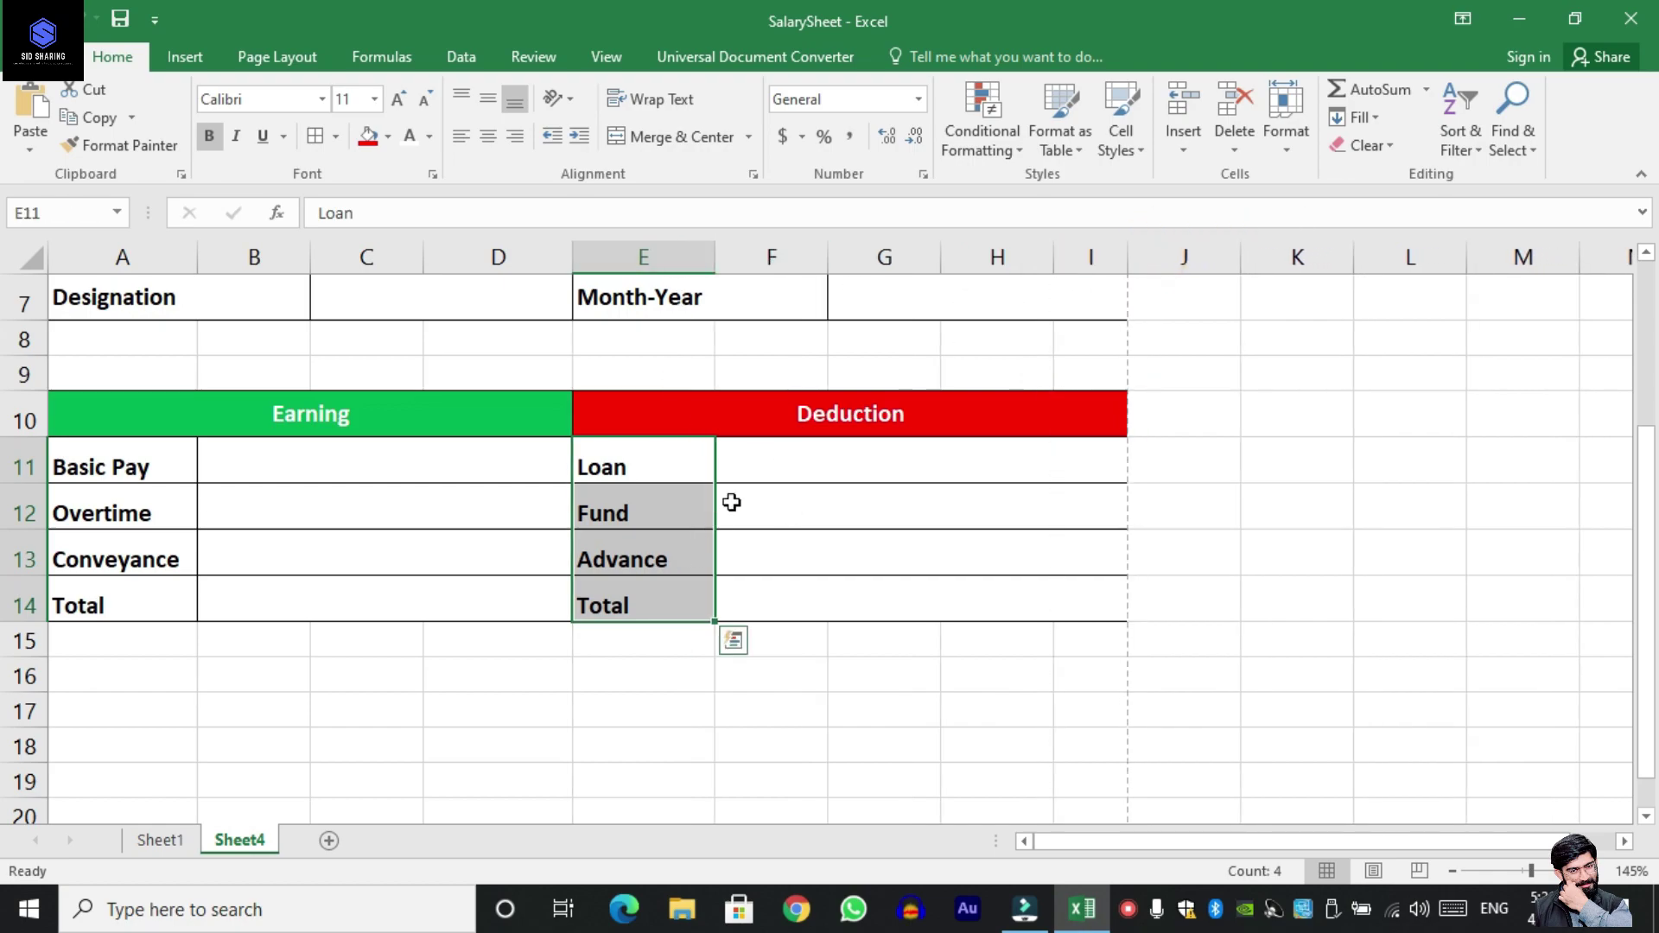
left_click(643, 676)
scroll(169, 557, "down", 1)
Centre rows 11–14 both vertically and horizontally.
left_click_drag(117, 429, 795, 536)
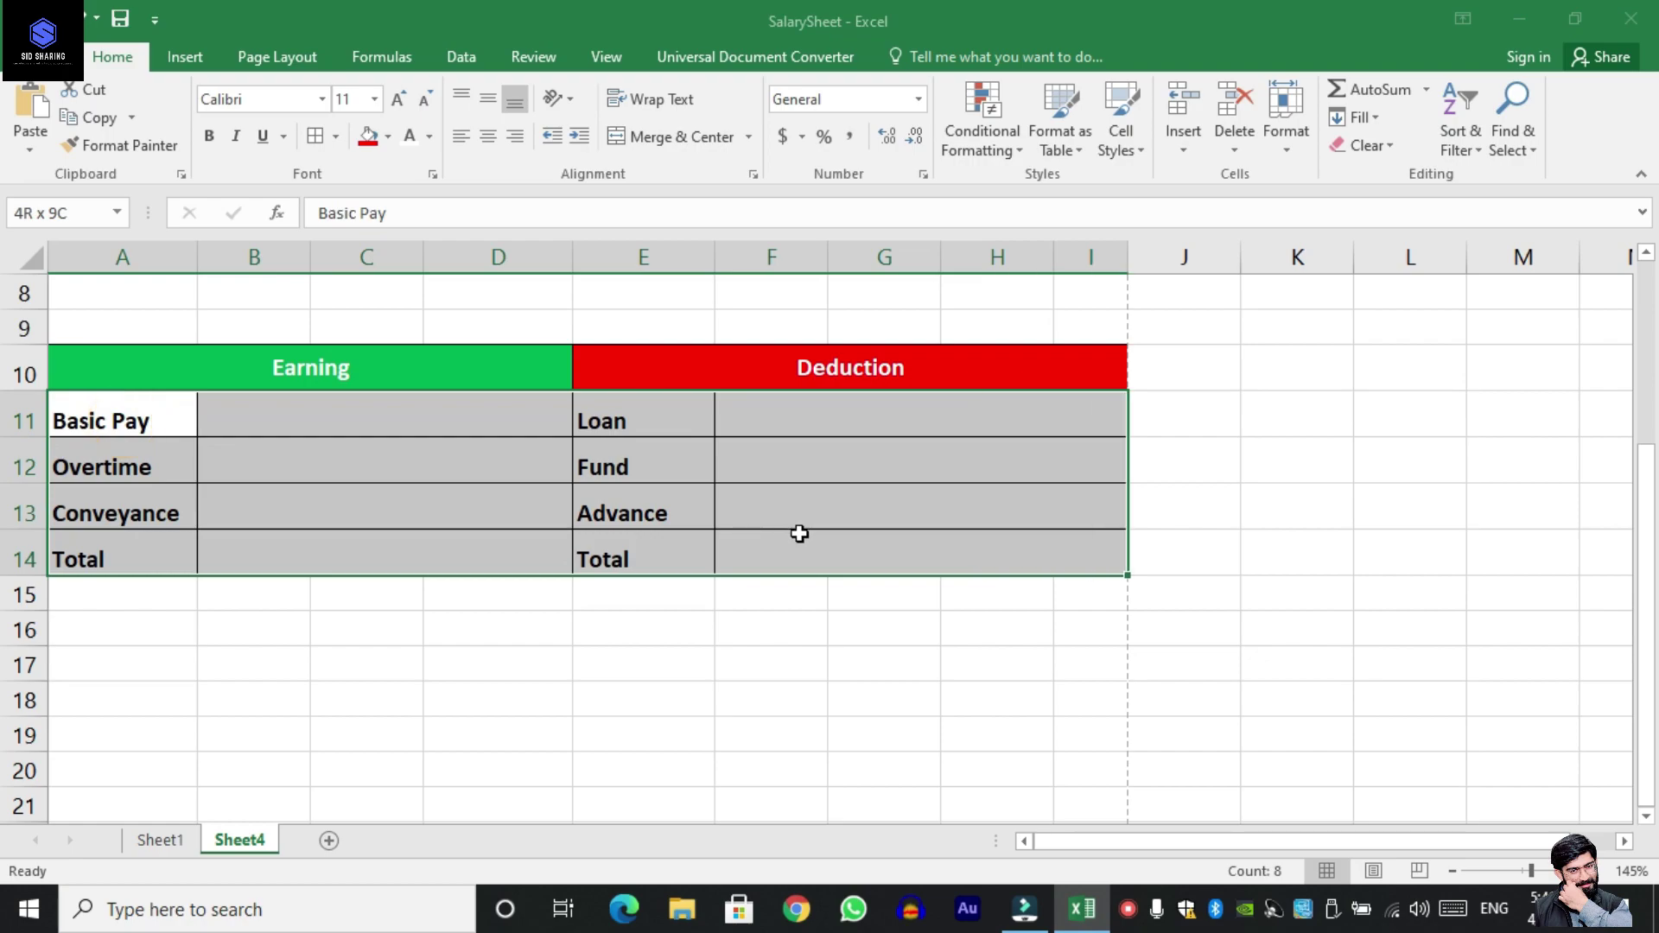
left_click(485, 101)
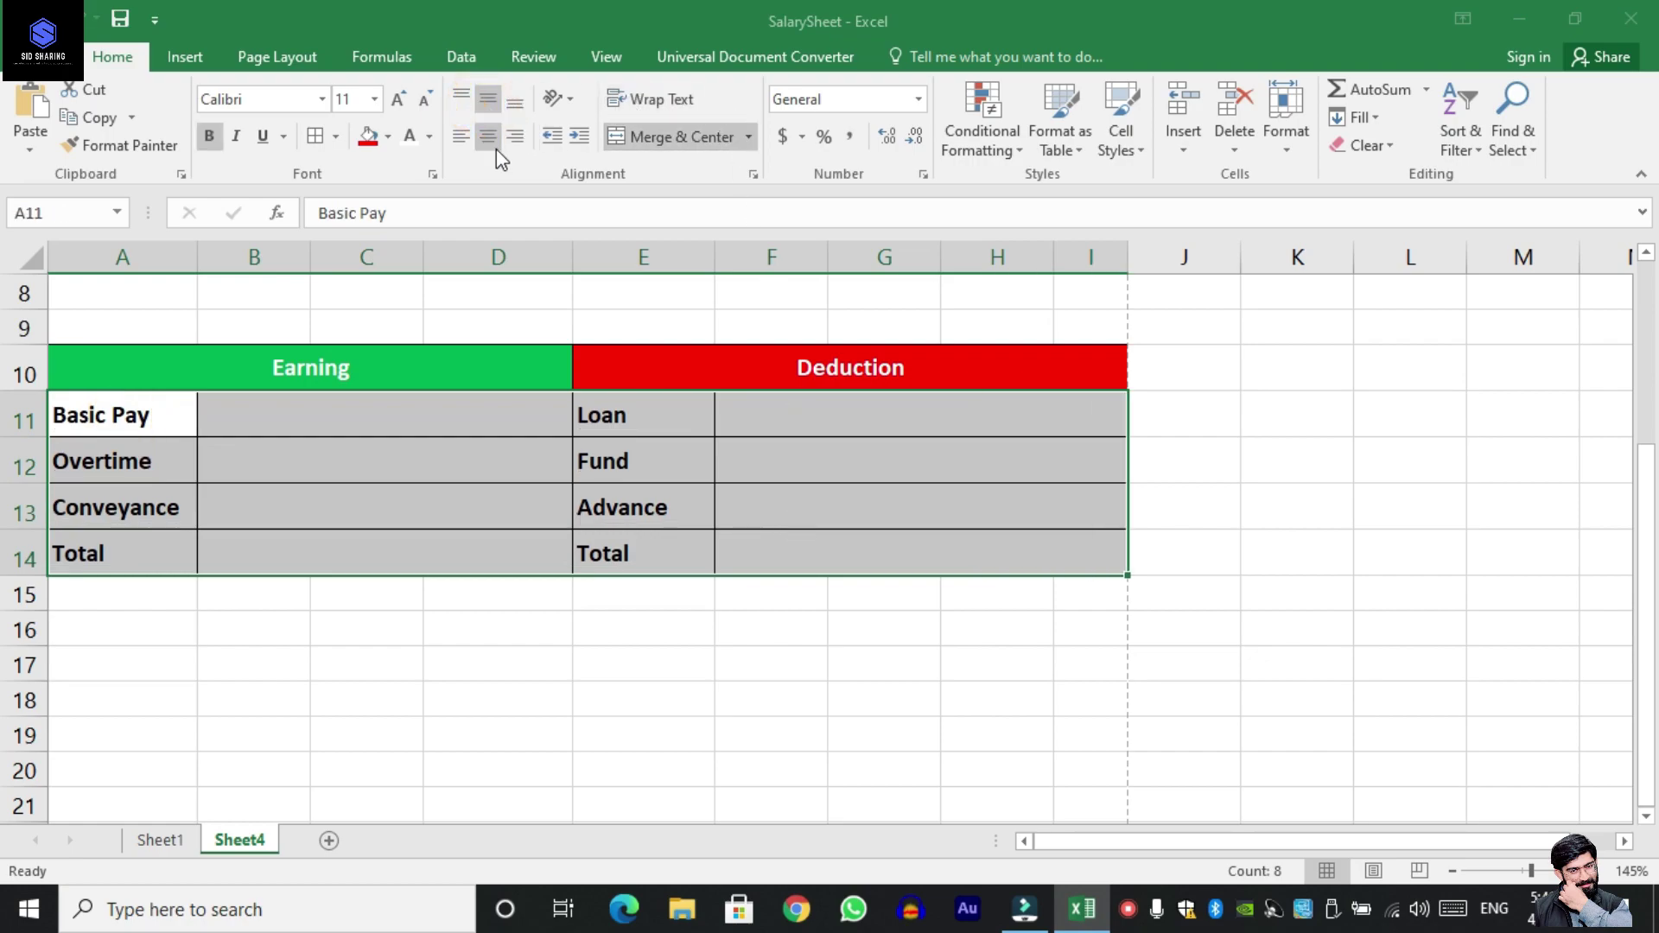
left_click(492, 140)
left_click(674, 669)
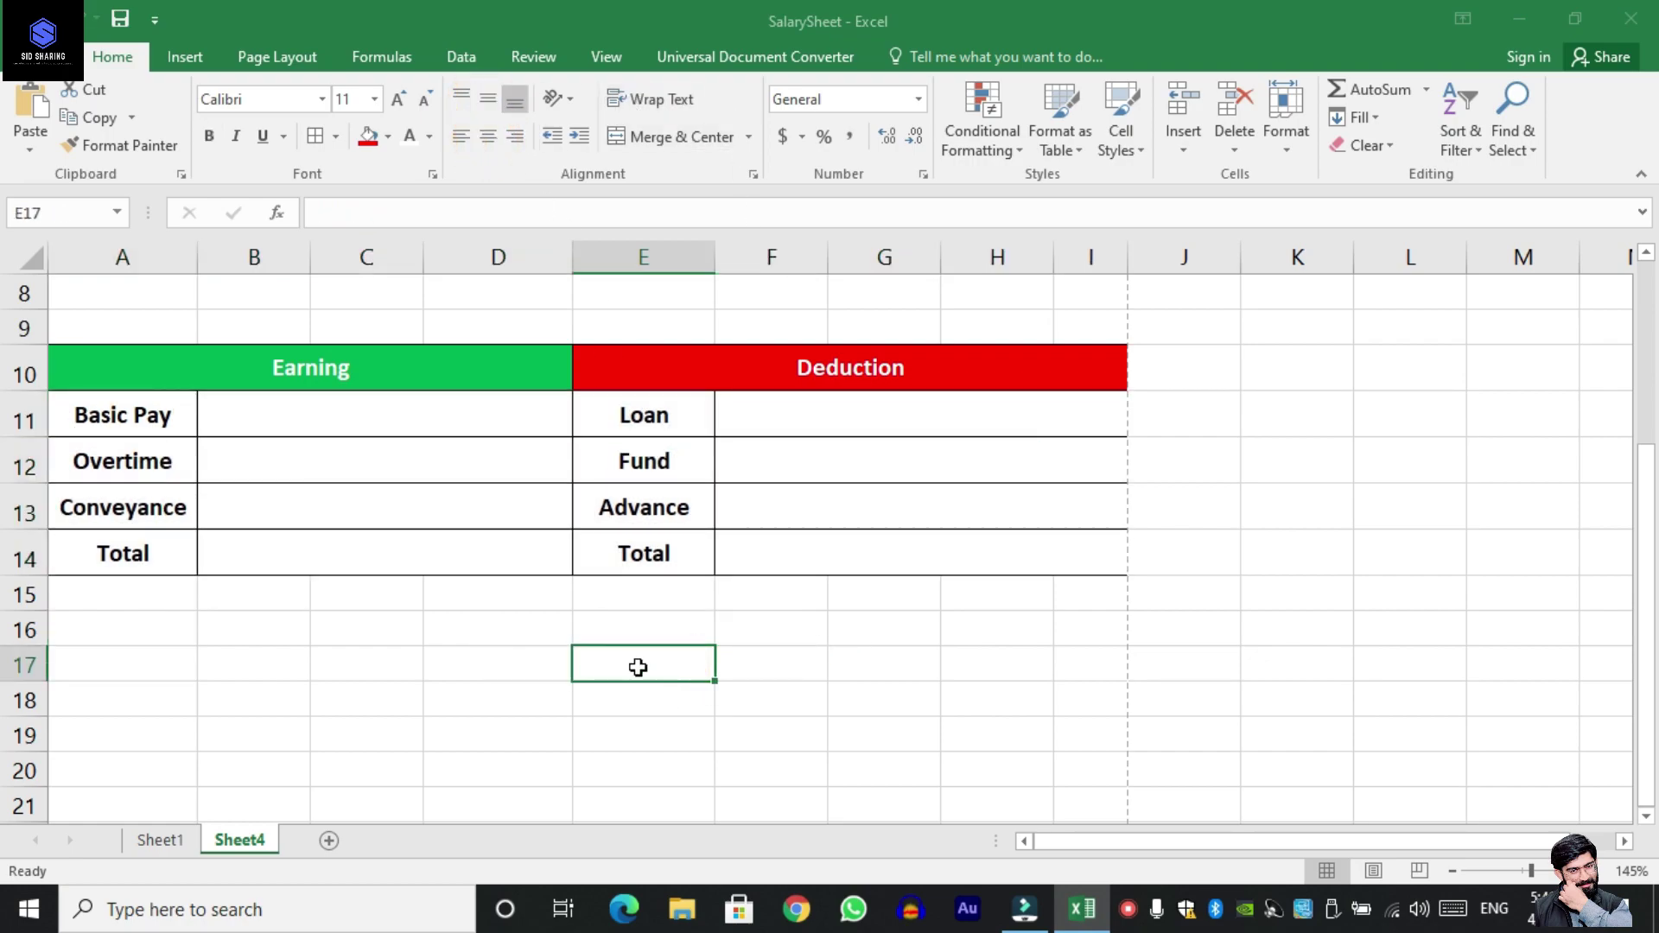
left_click(637, 628)
Label E16 'Net Salary' and apply All Borders to E16:I16.
type("Net Salary")
key("Tab")
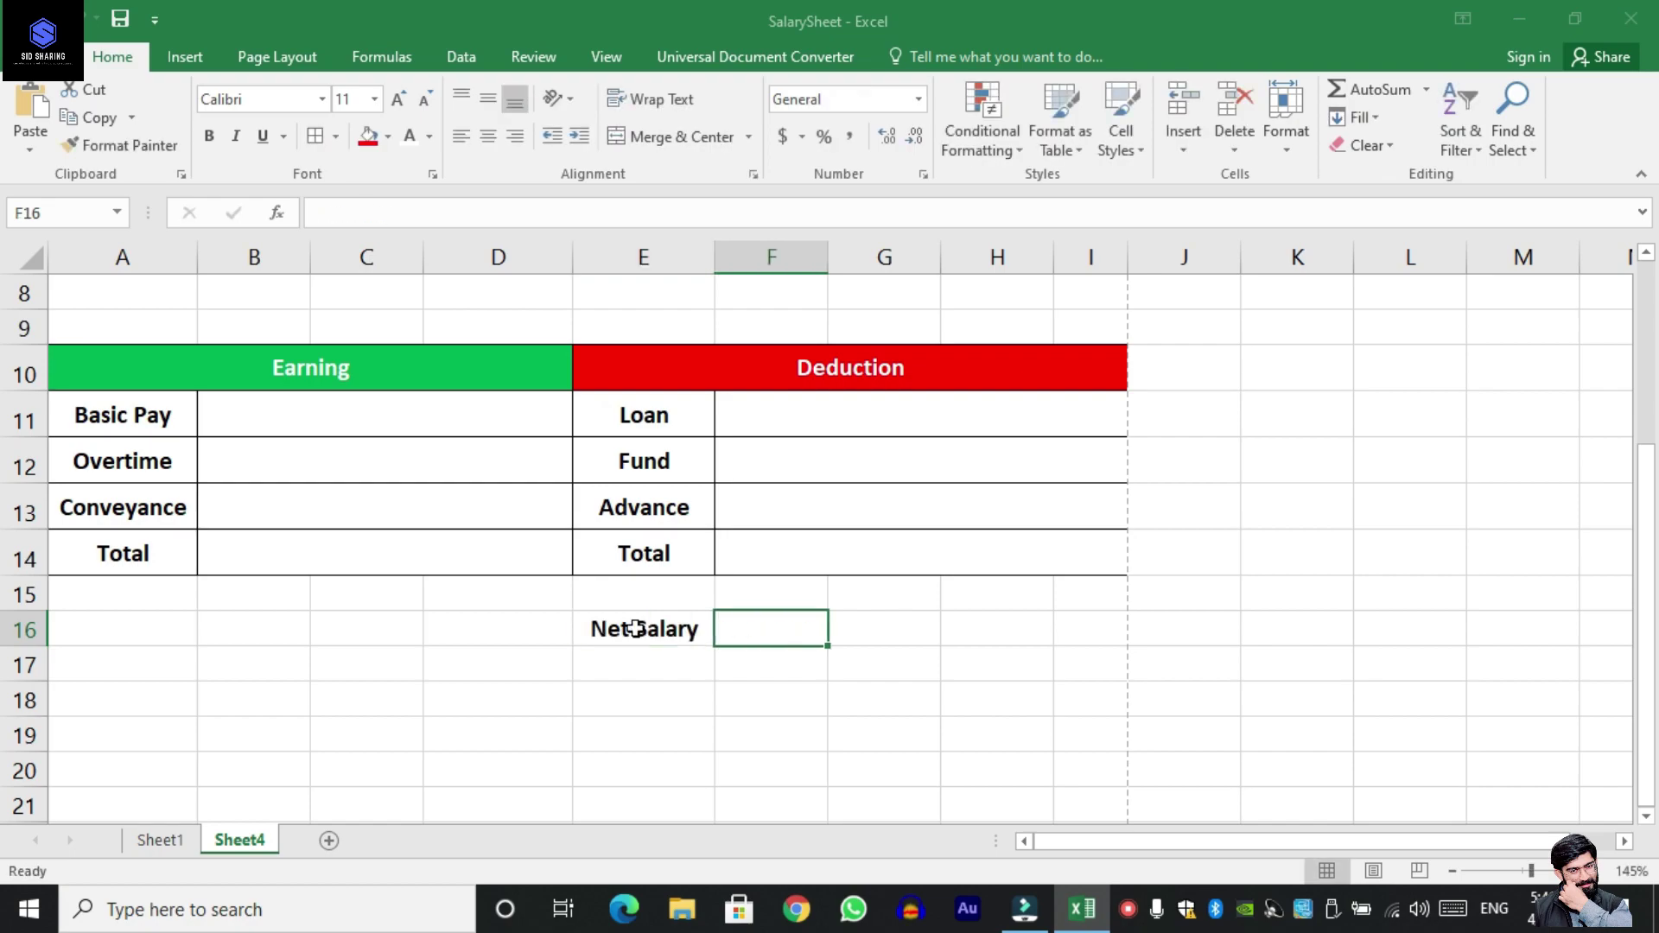
left_click_drag(636, 628, 1070, 633)
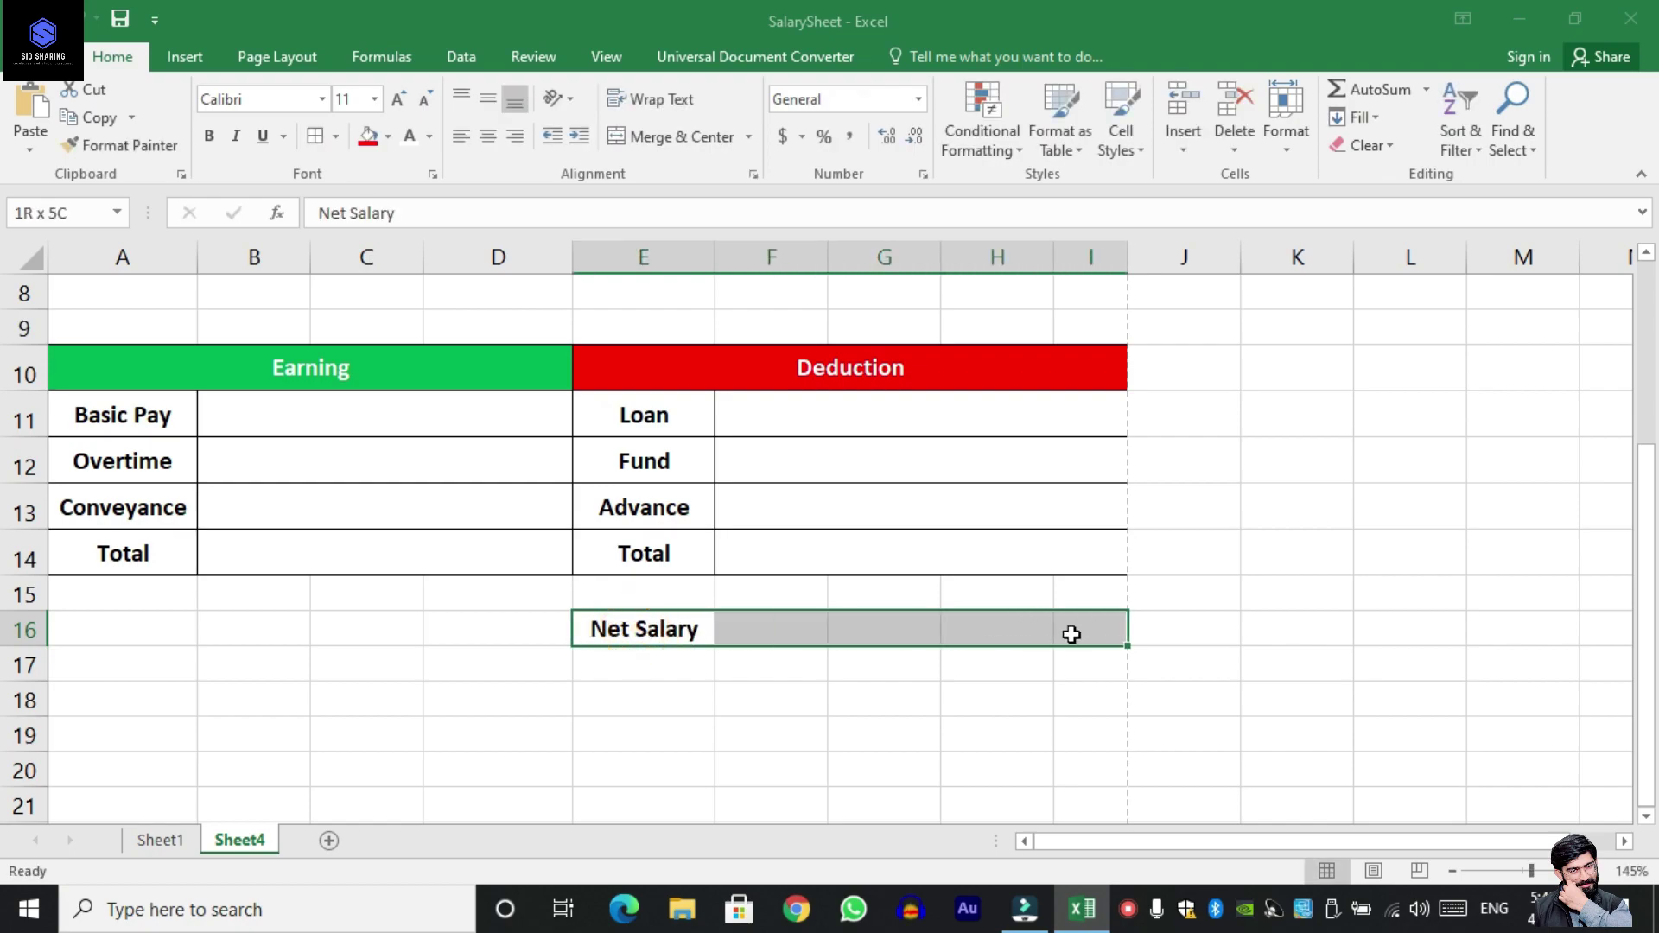
left_click(334, 136)
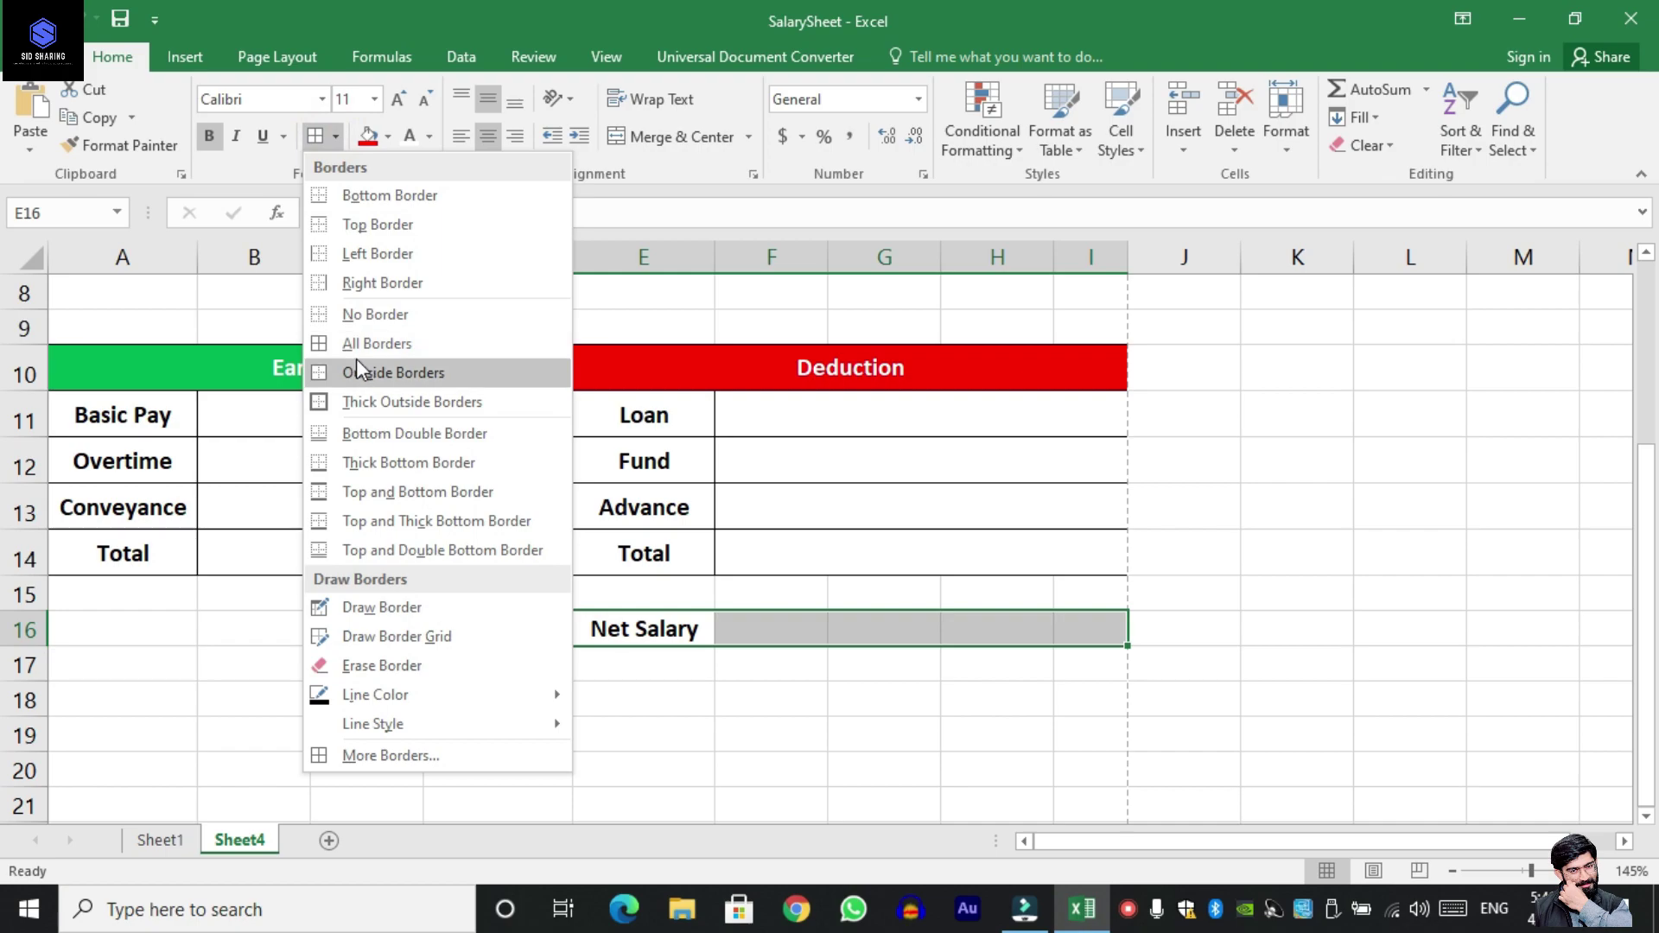
left_click(356, 336)
left_click(977, 673)
Merge & Center F16:I16 into a single Net Salary value cell.
left_click_drag(778, 629, 1076, 626)
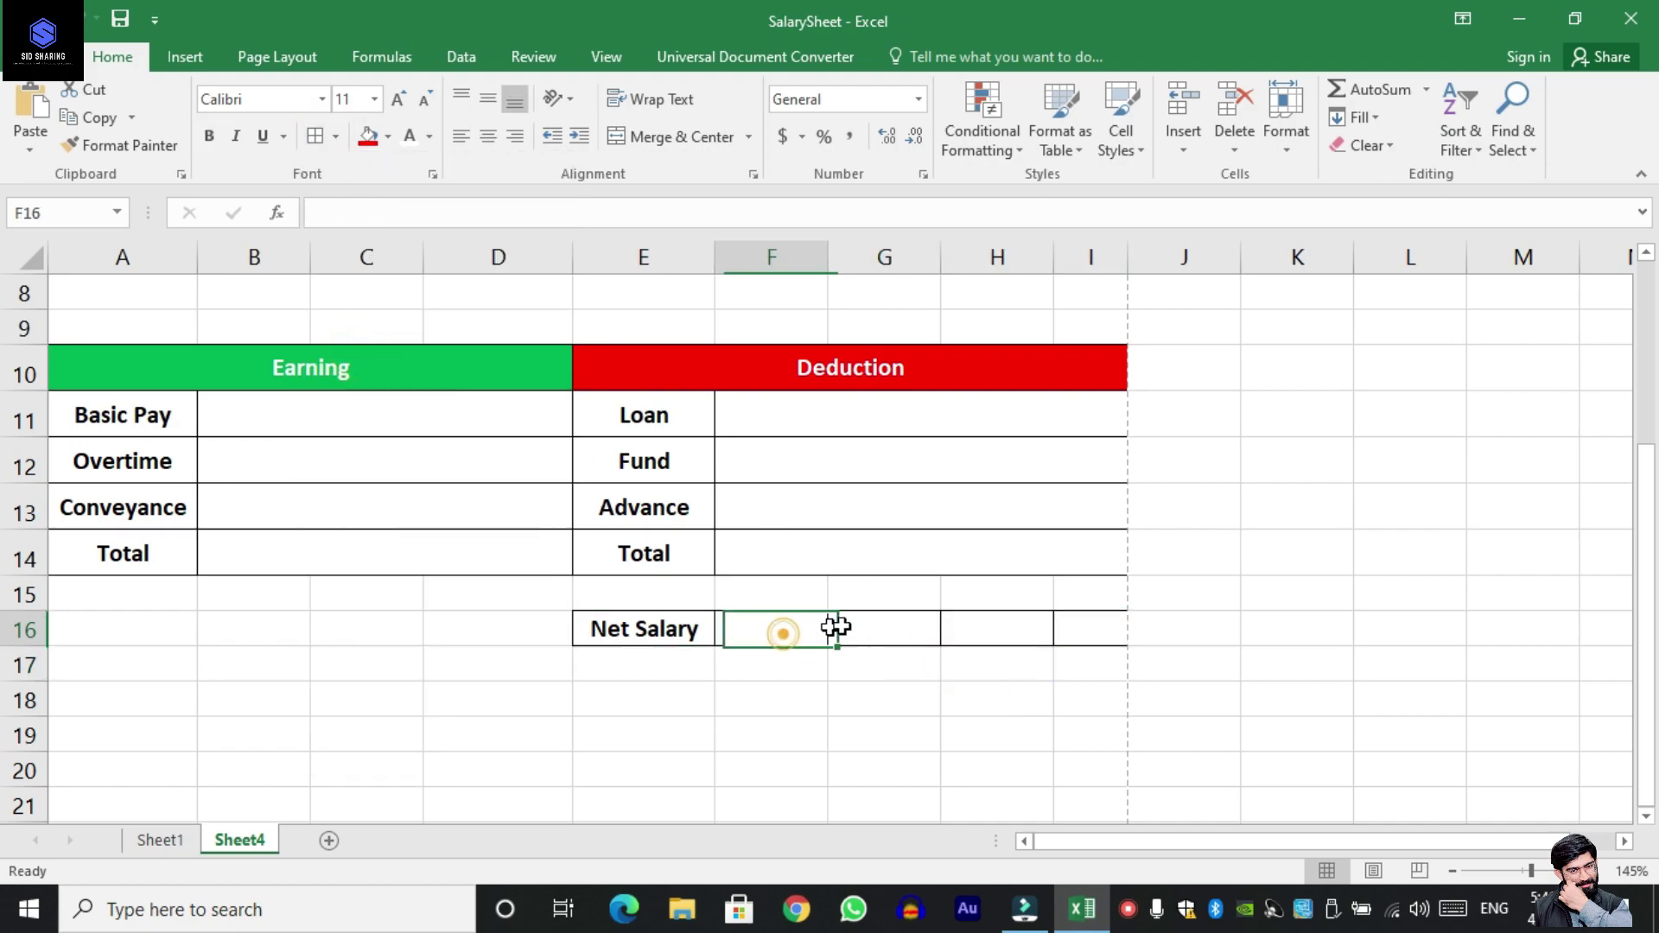
left_click(683, 136)
left_click(799, 633)
left_click(621, 724)
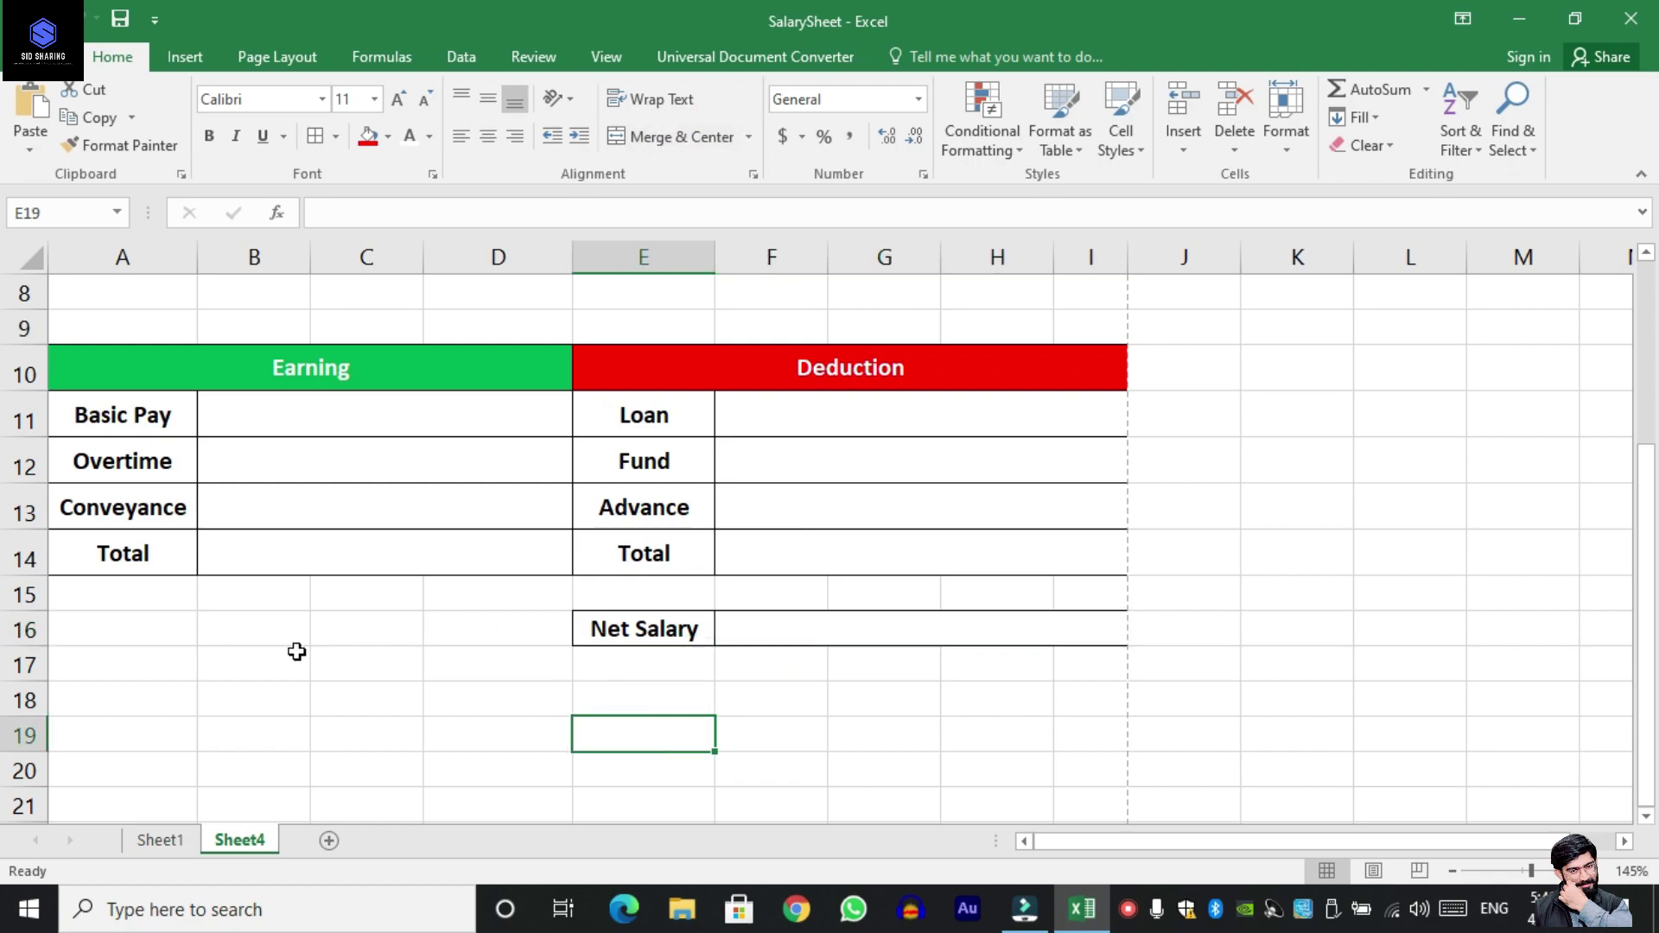
Set the height of row 16 to 20.
left_click(30, 624)
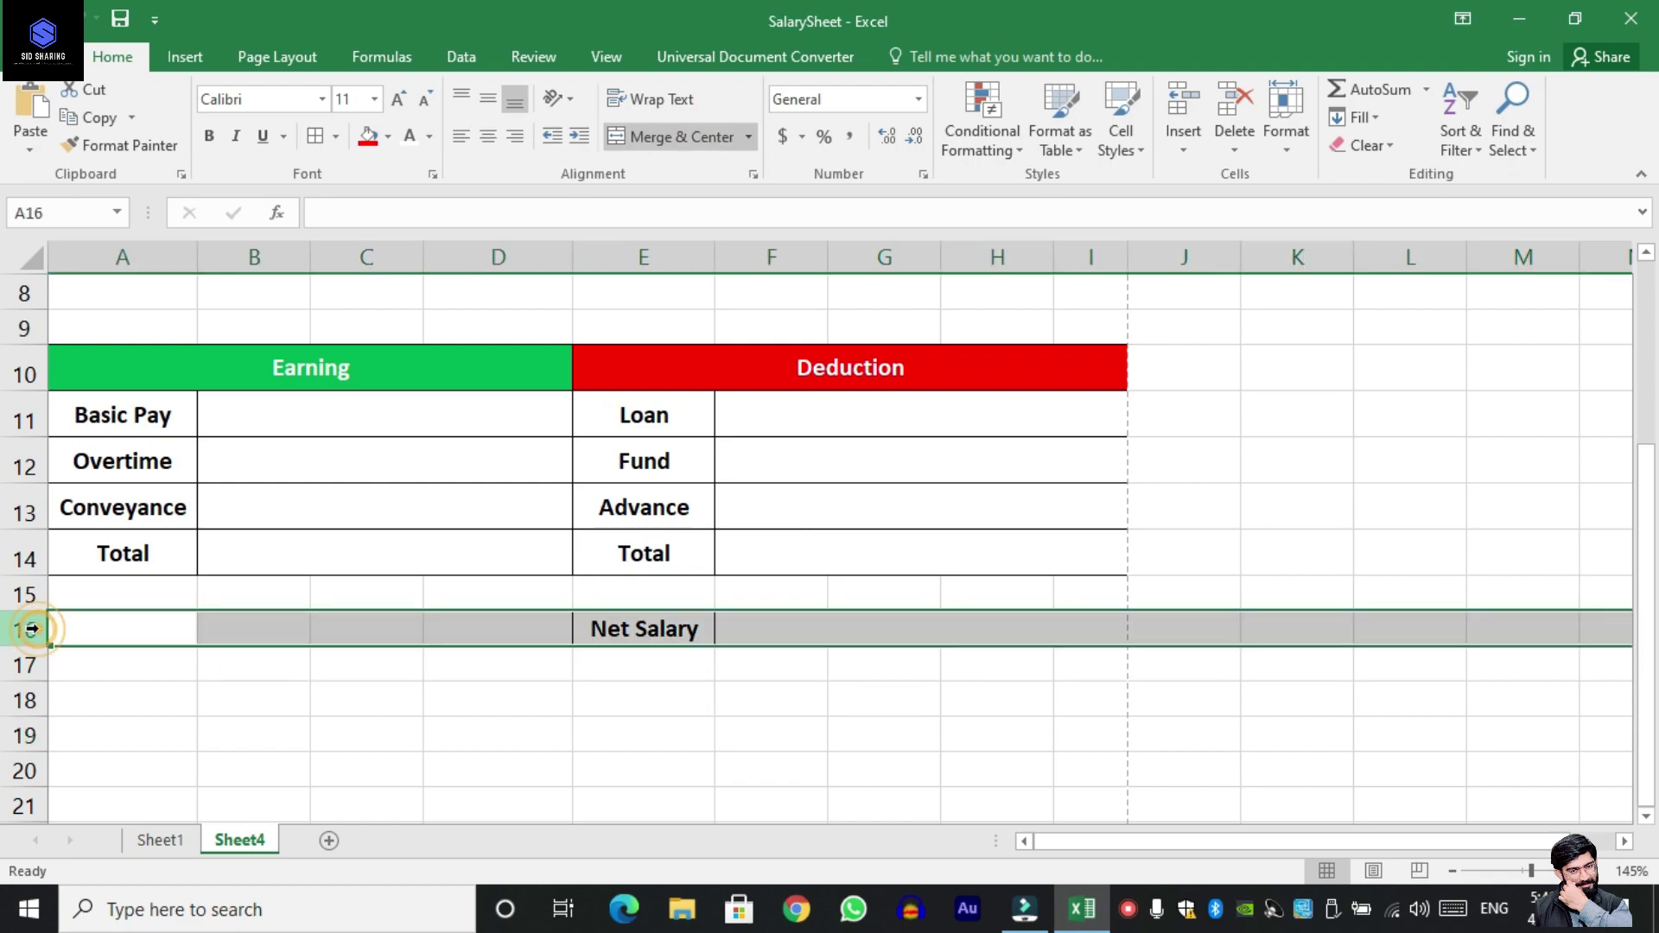
left_click(1286, 116)
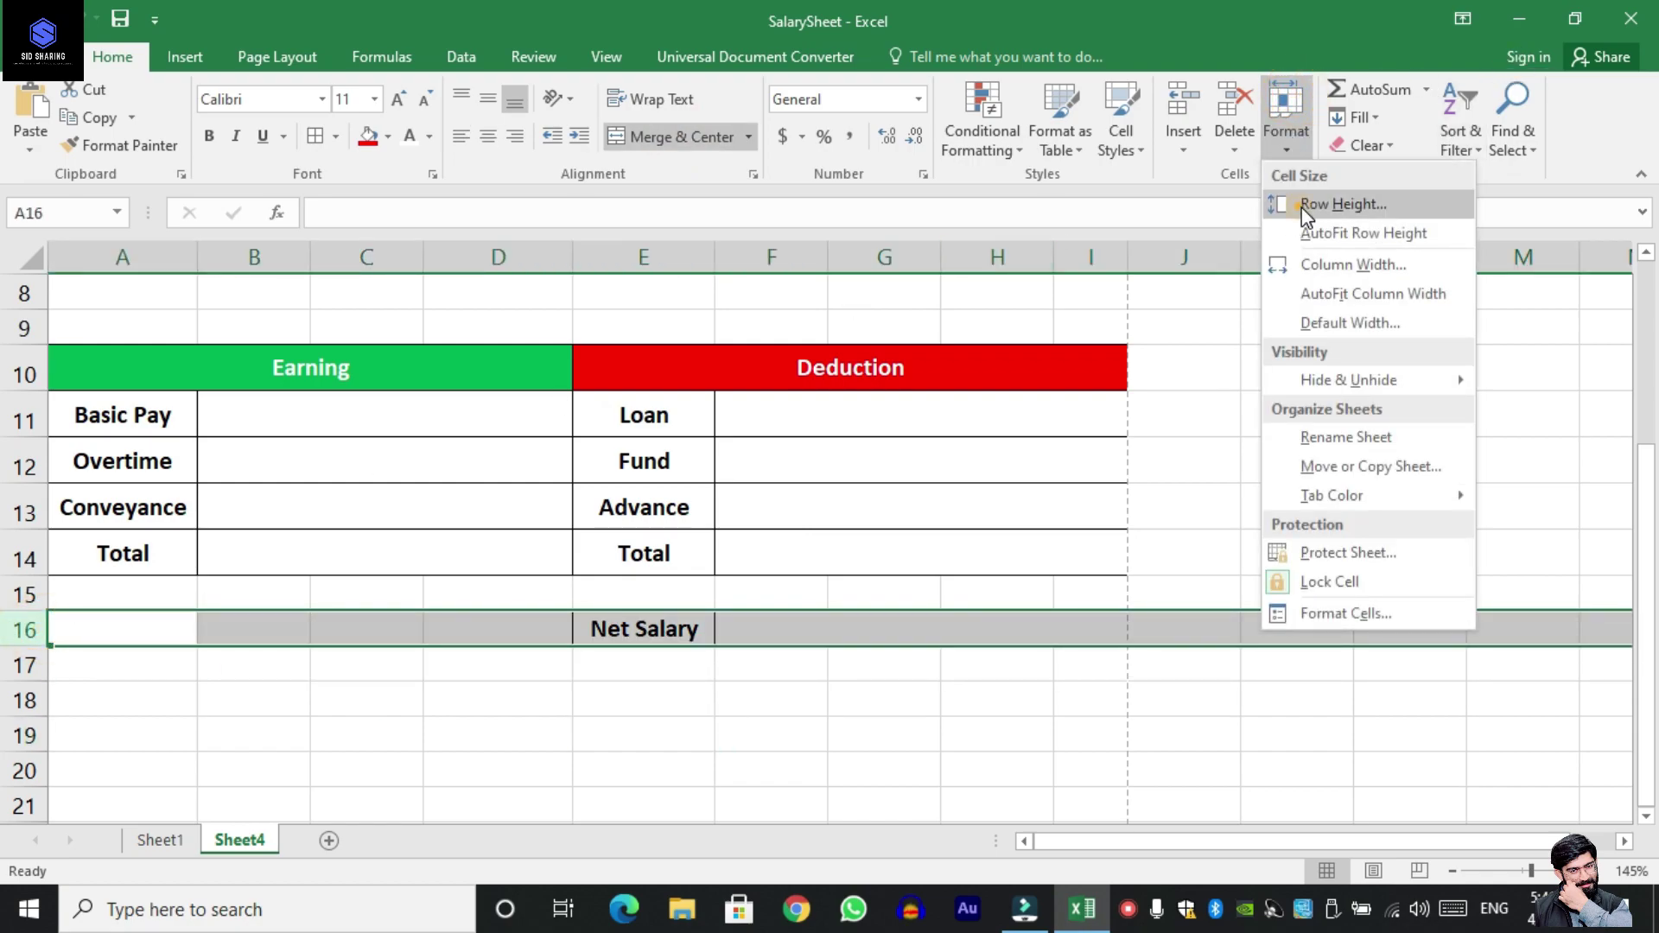
left_click(1306, 207)
key("Return")
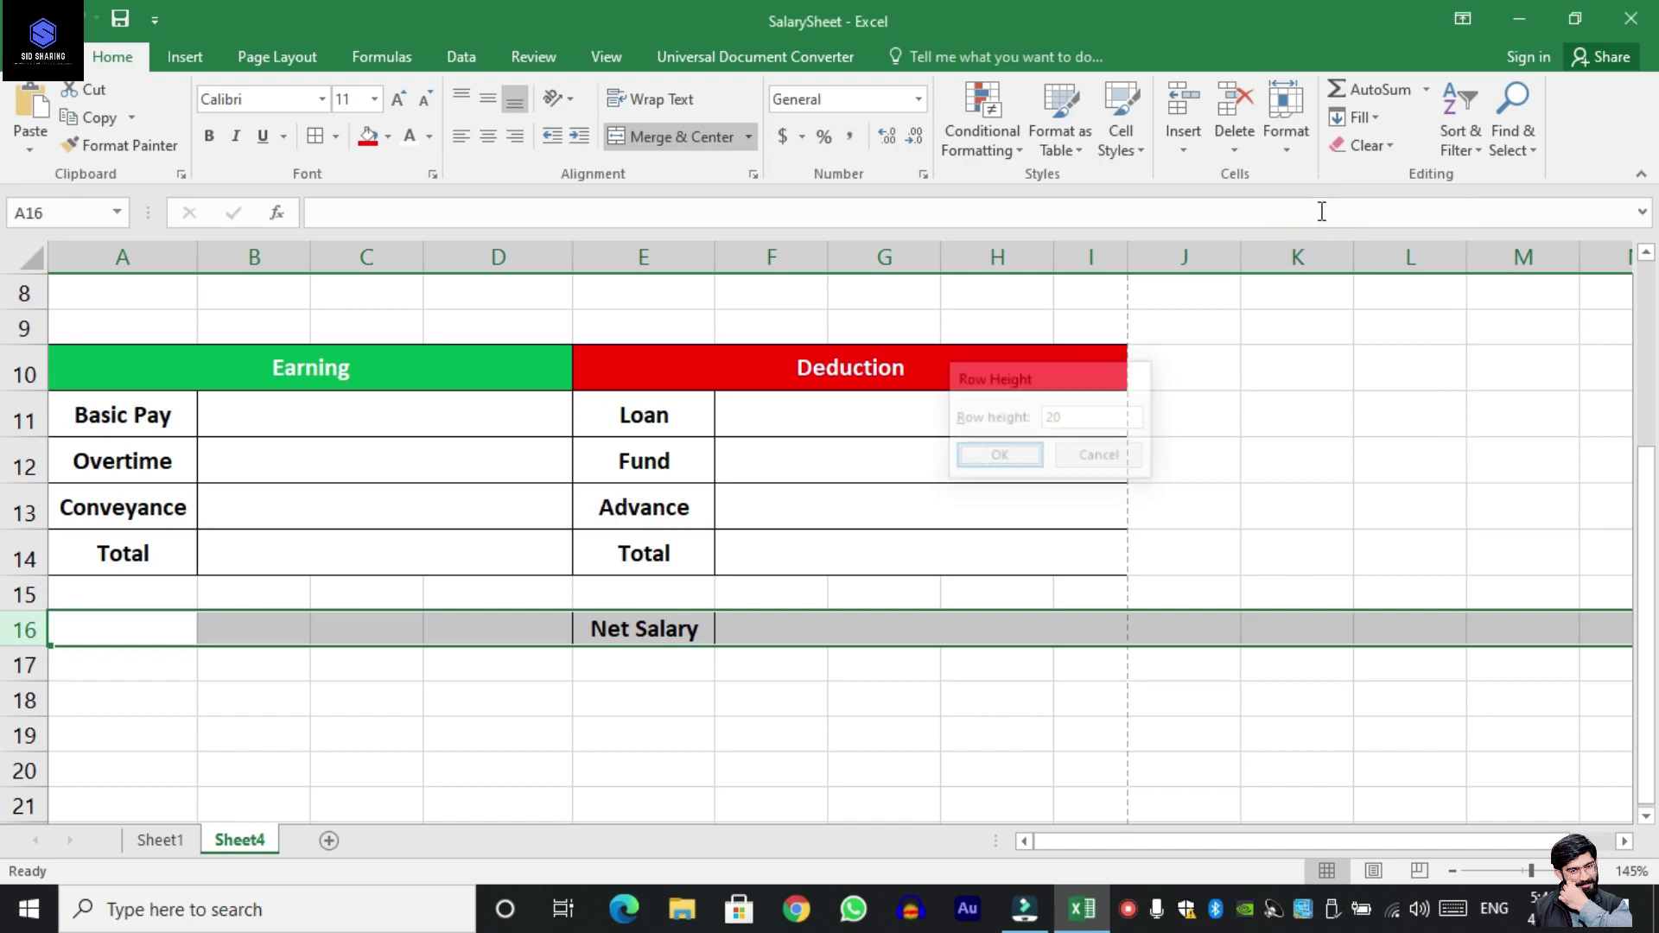
left_click(788, 760)
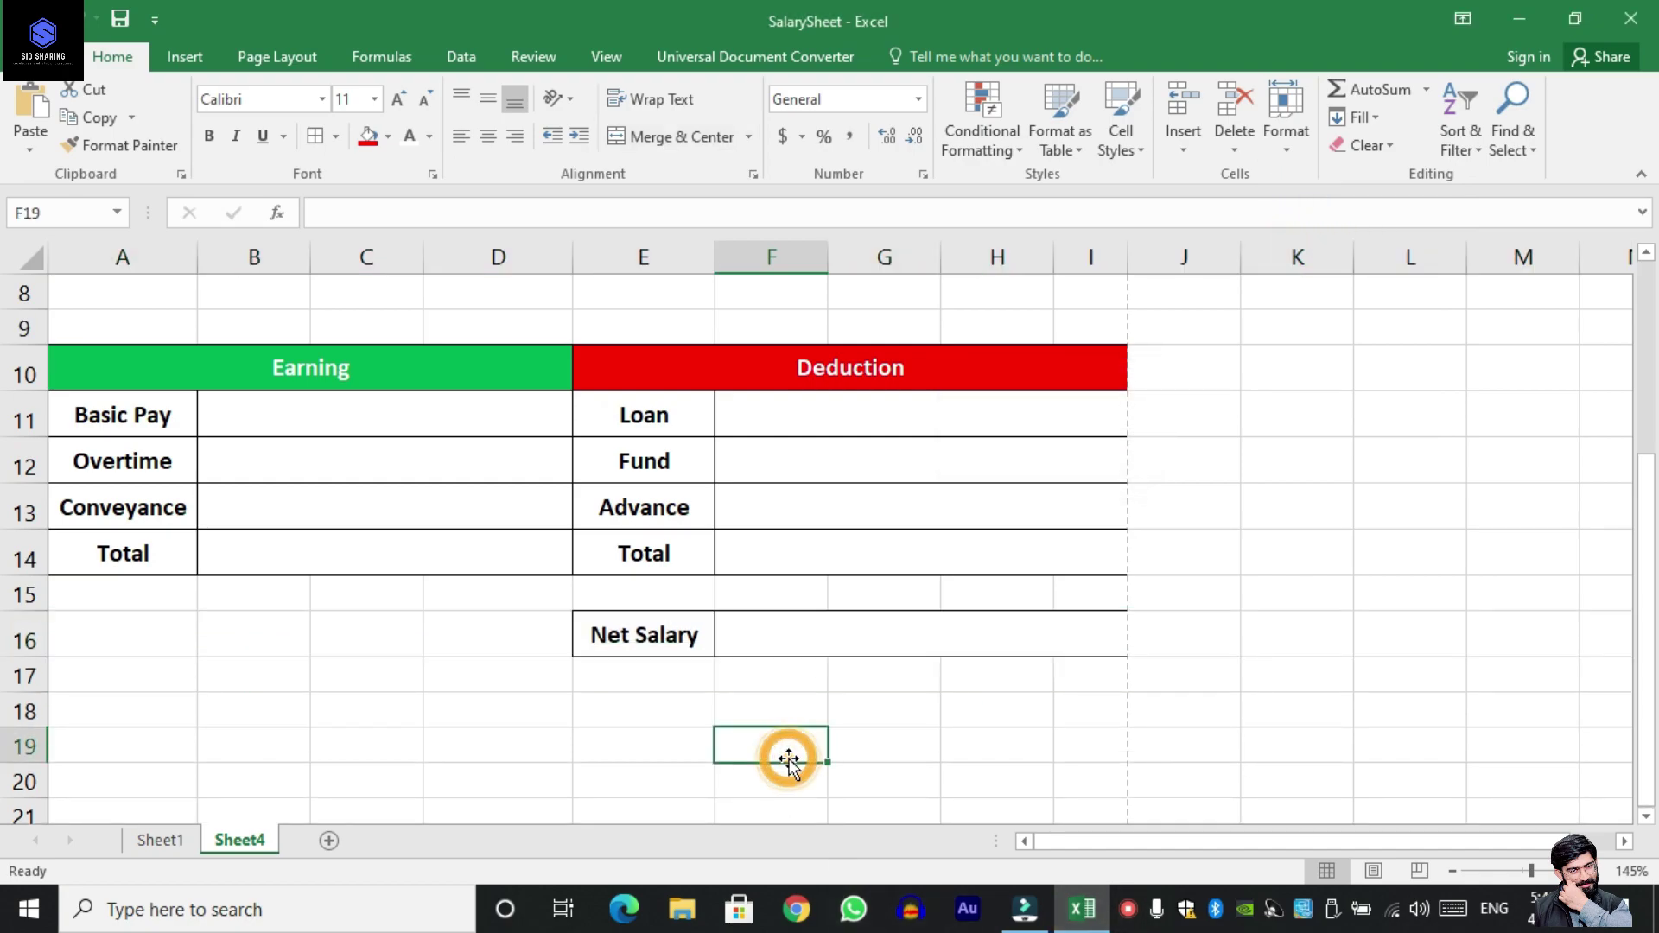
scroll(644, 689, "down", 1)
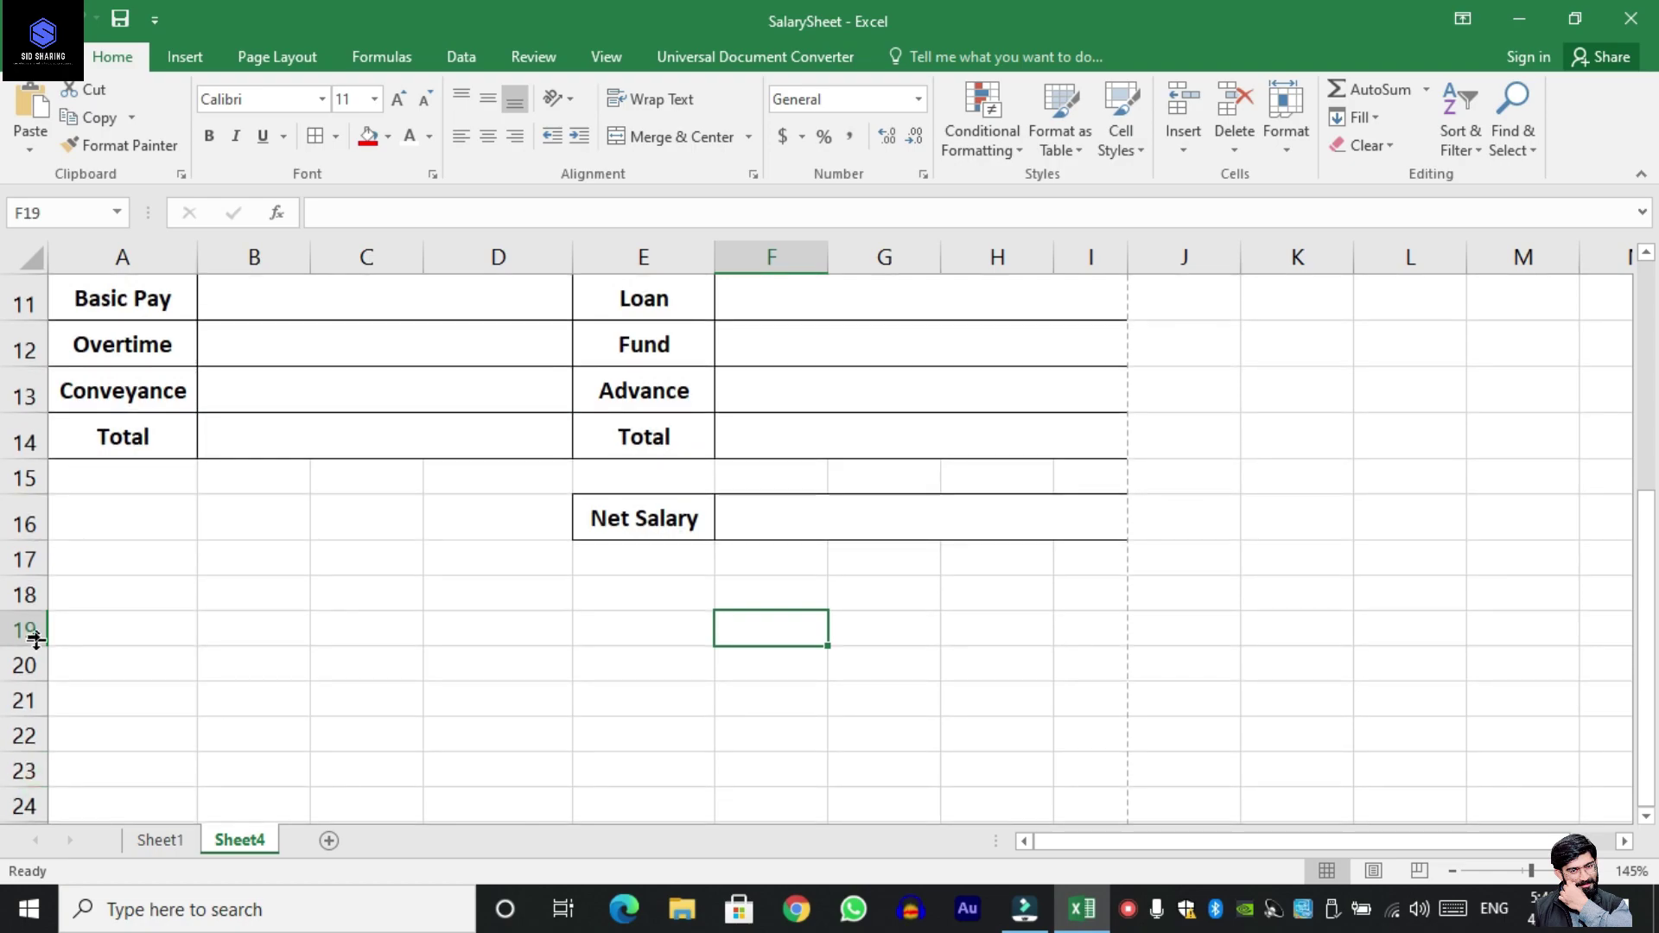
Enter 'Employee Signature:' in A18 and 'Director:' in F18, each with underscores, then select A9:I19.
left_click(108, 593)
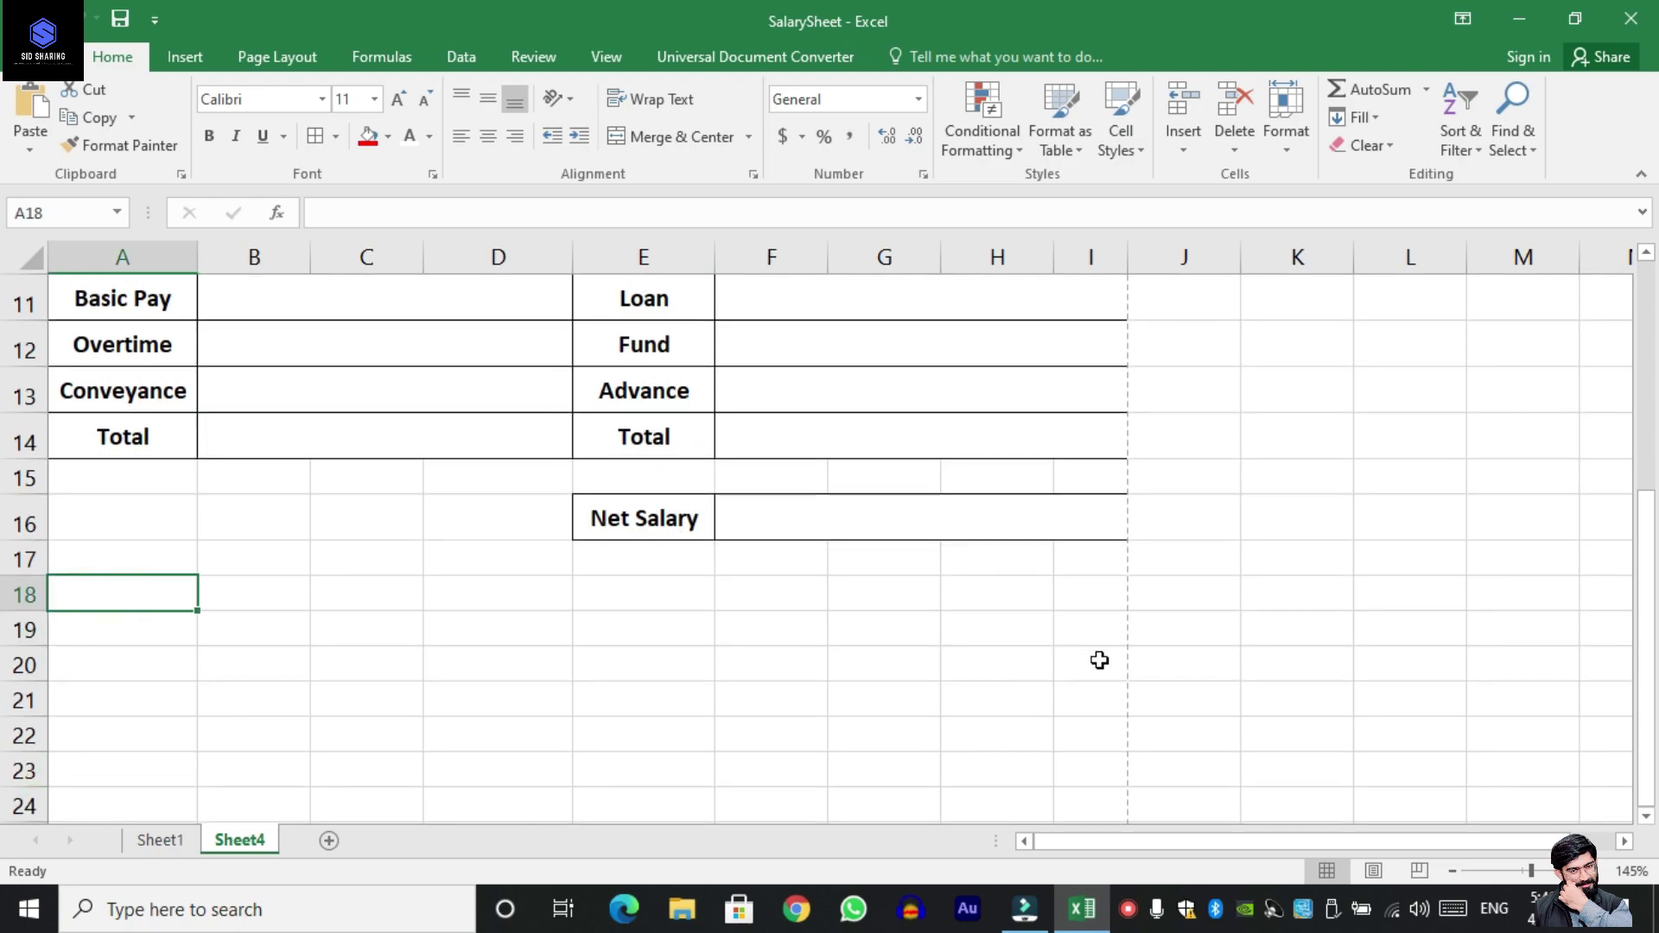
type("Employee Signature:")
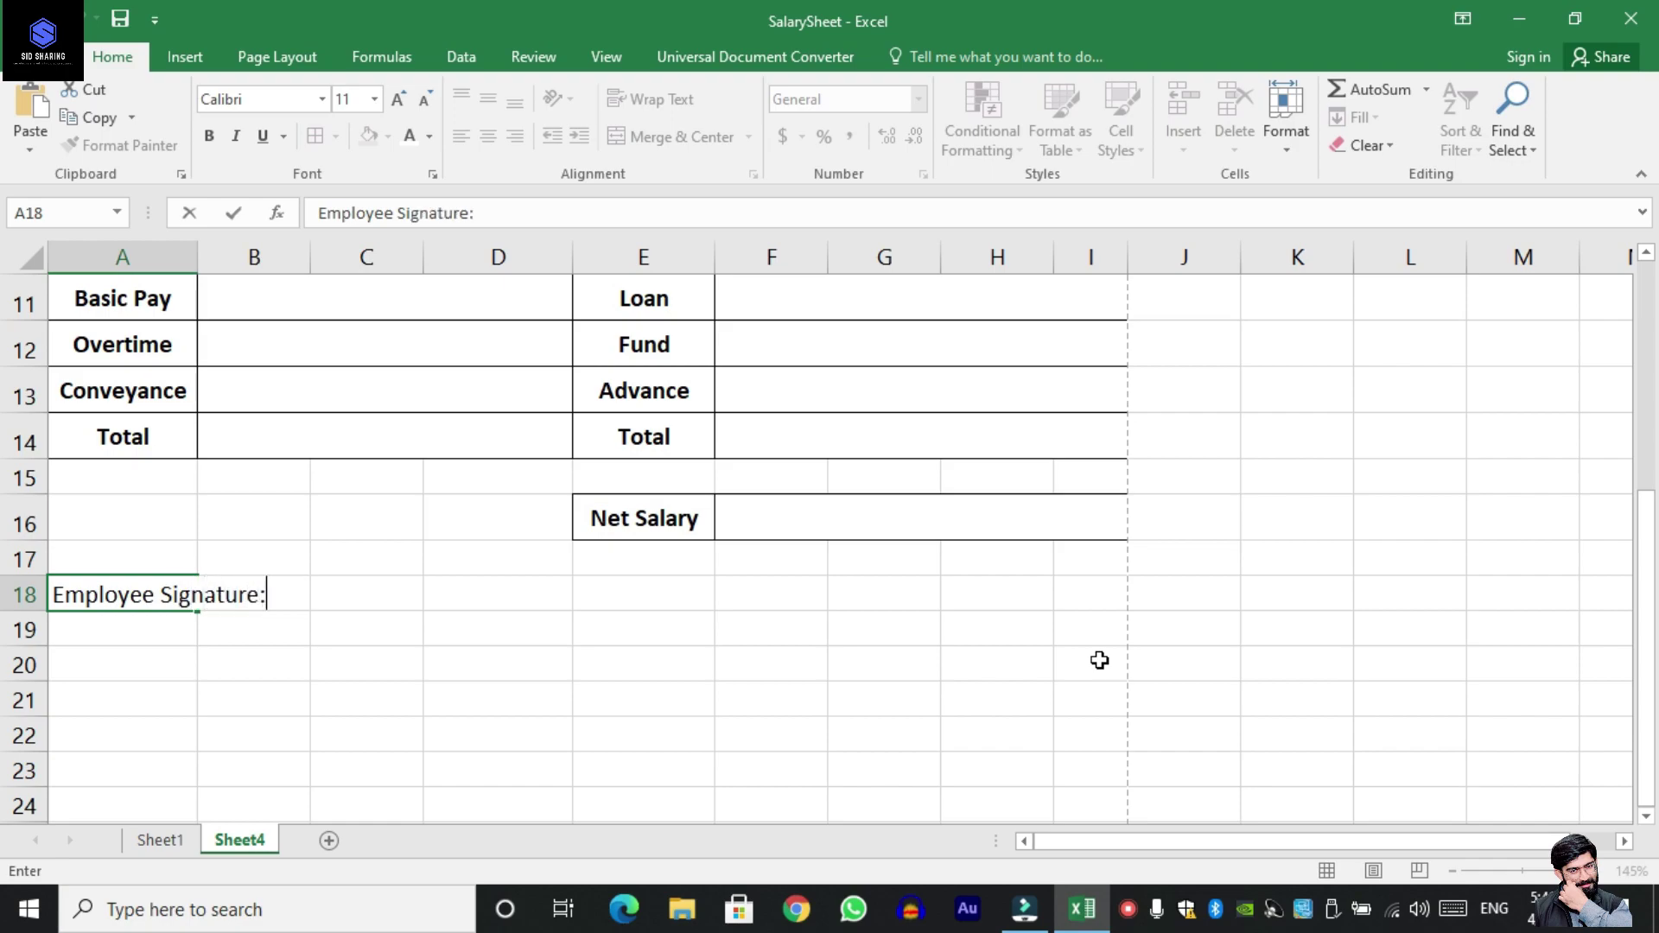
type("_____________________")
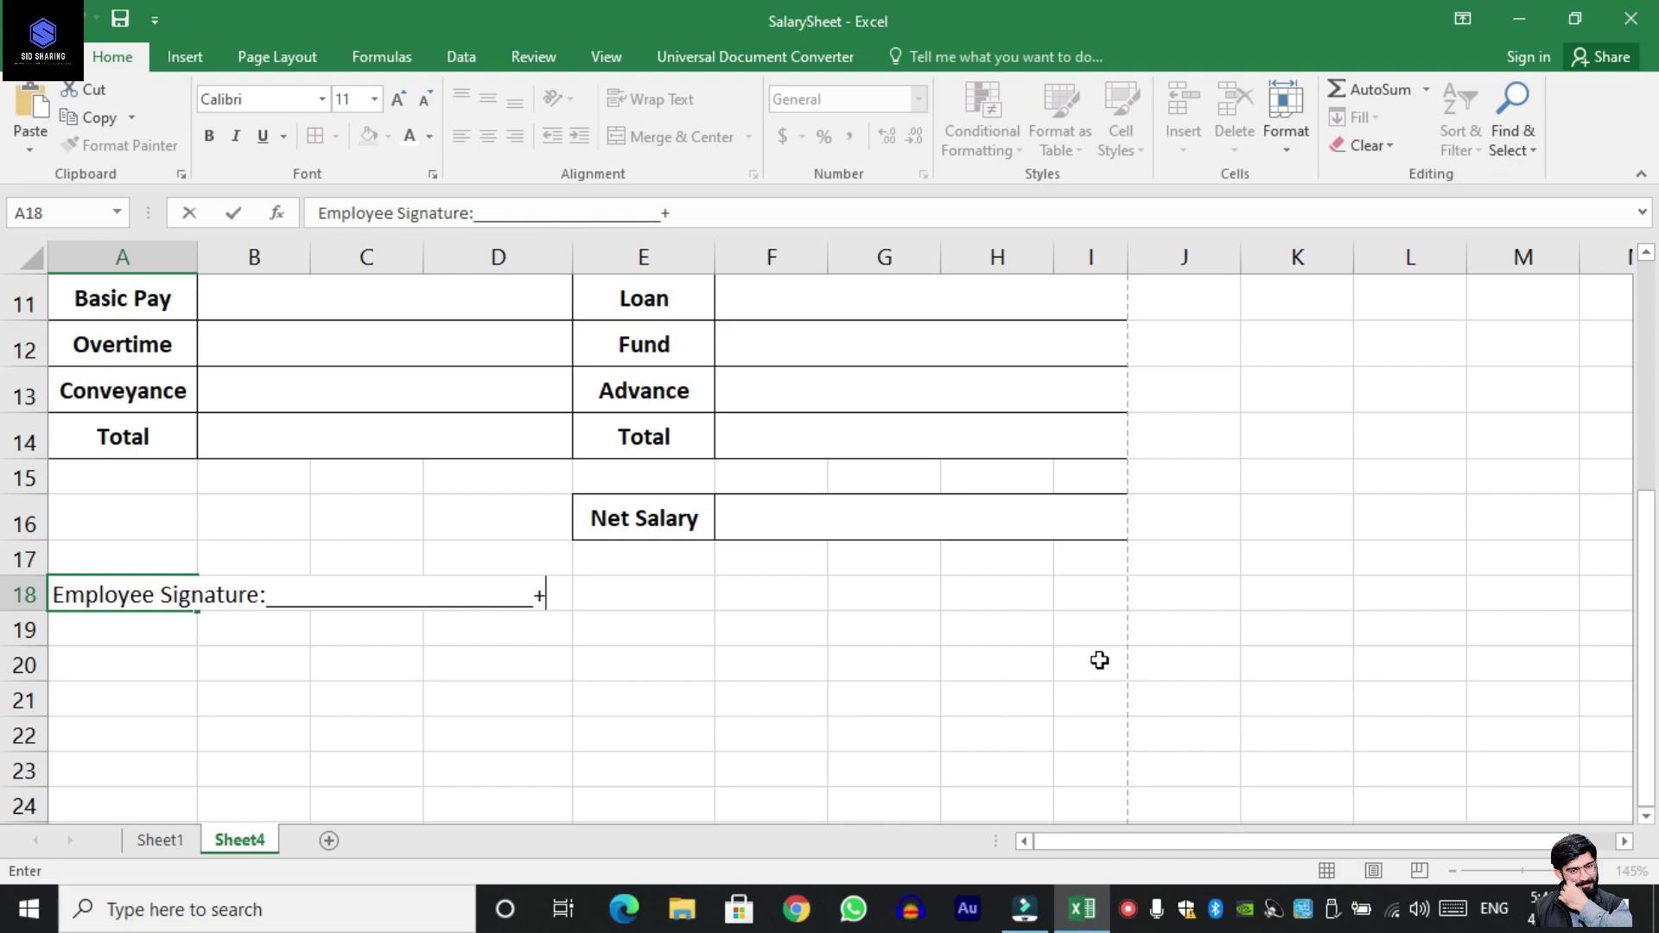
left_click(731, 608)
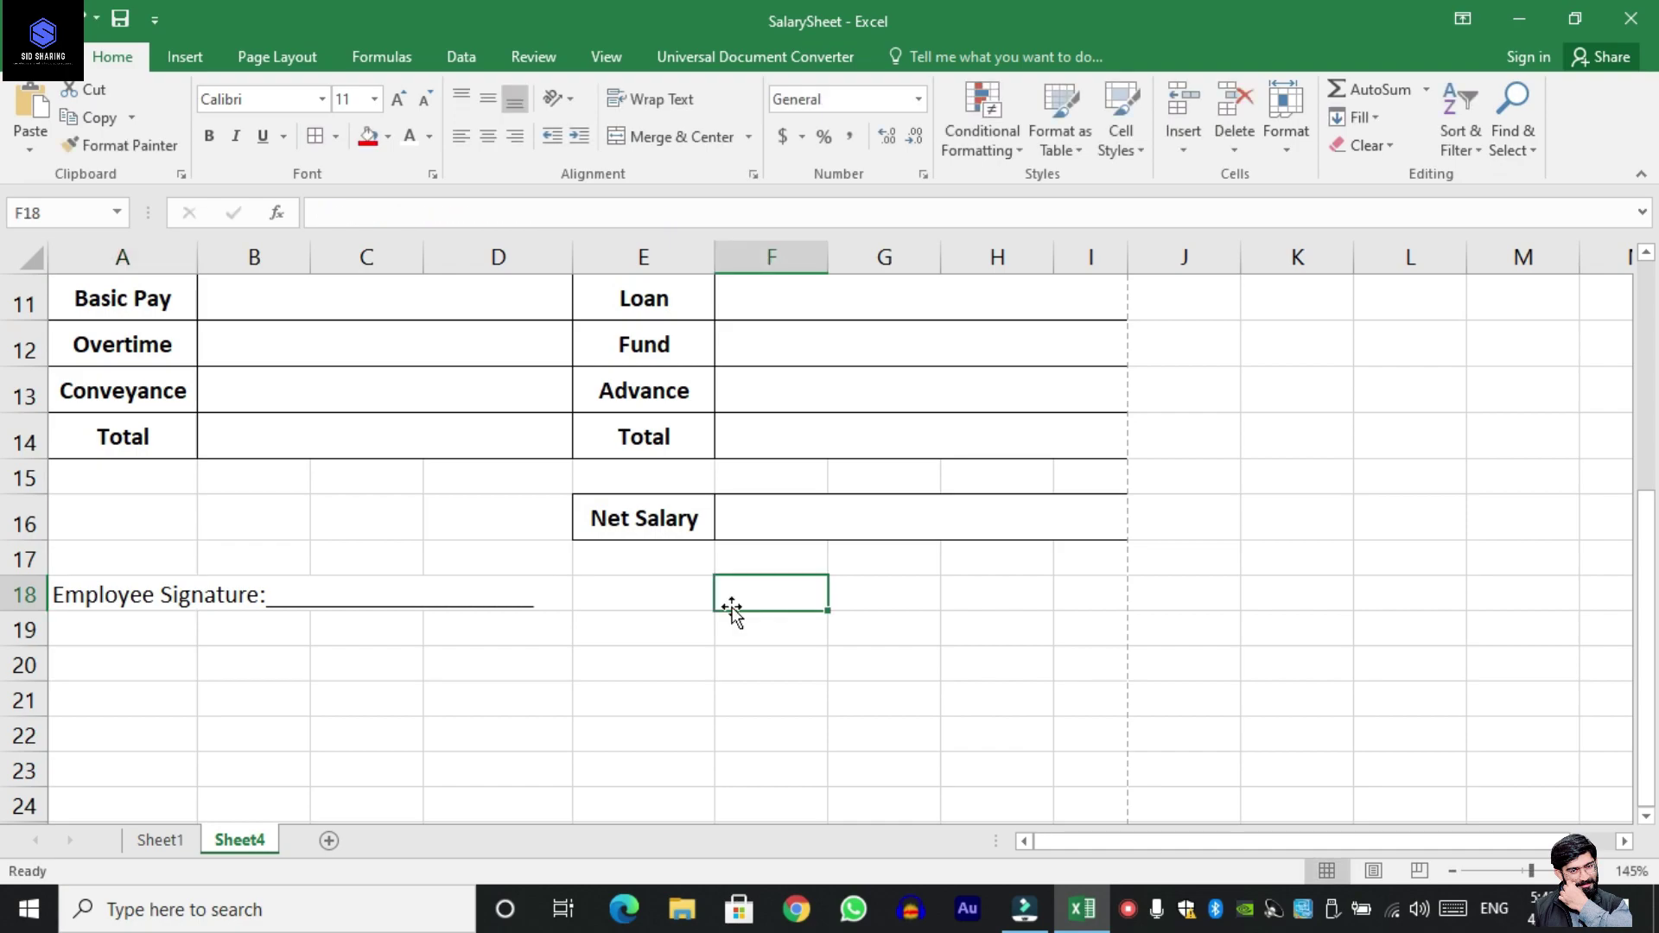
type("Director:")
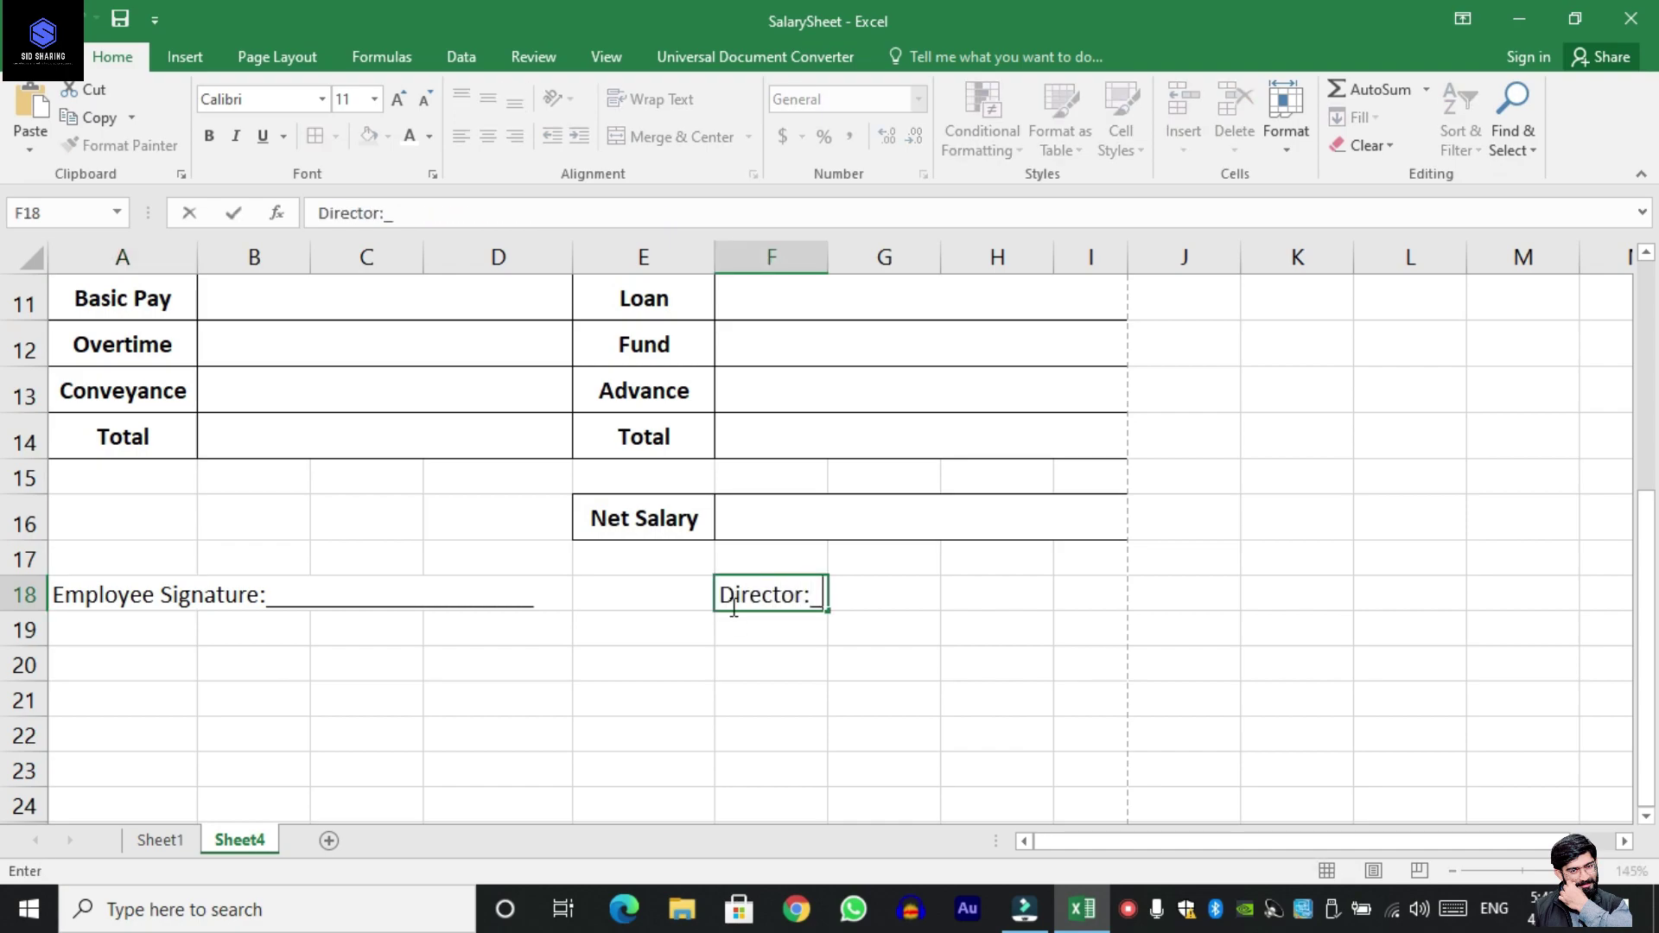
type("___________________")
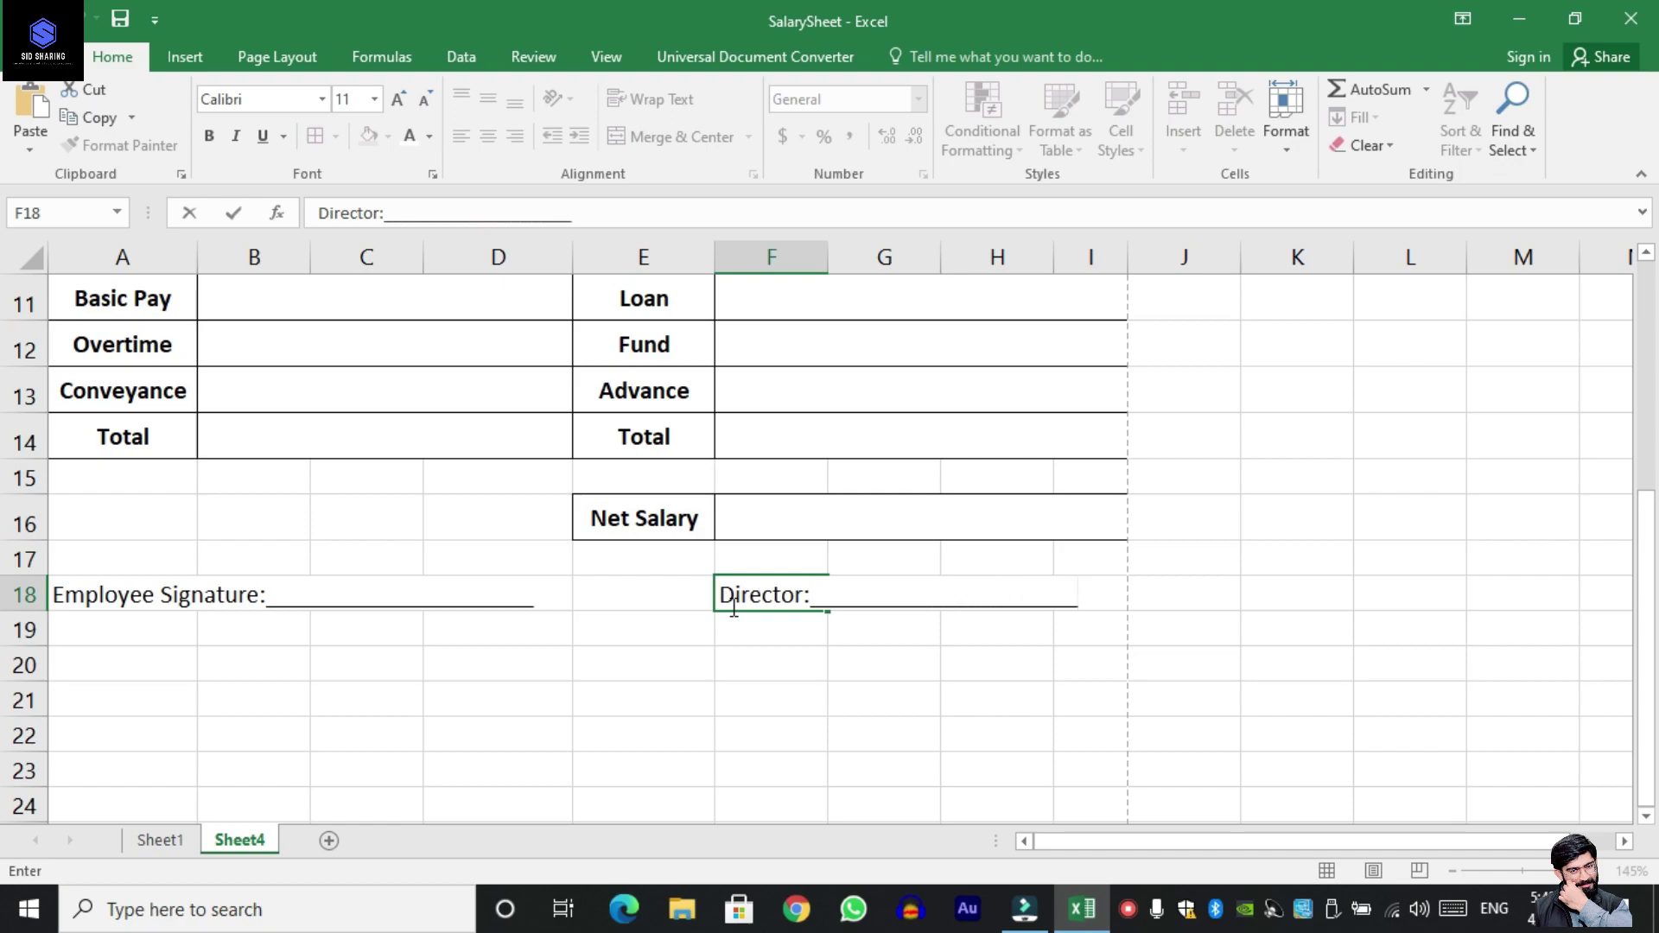
key("Tab")
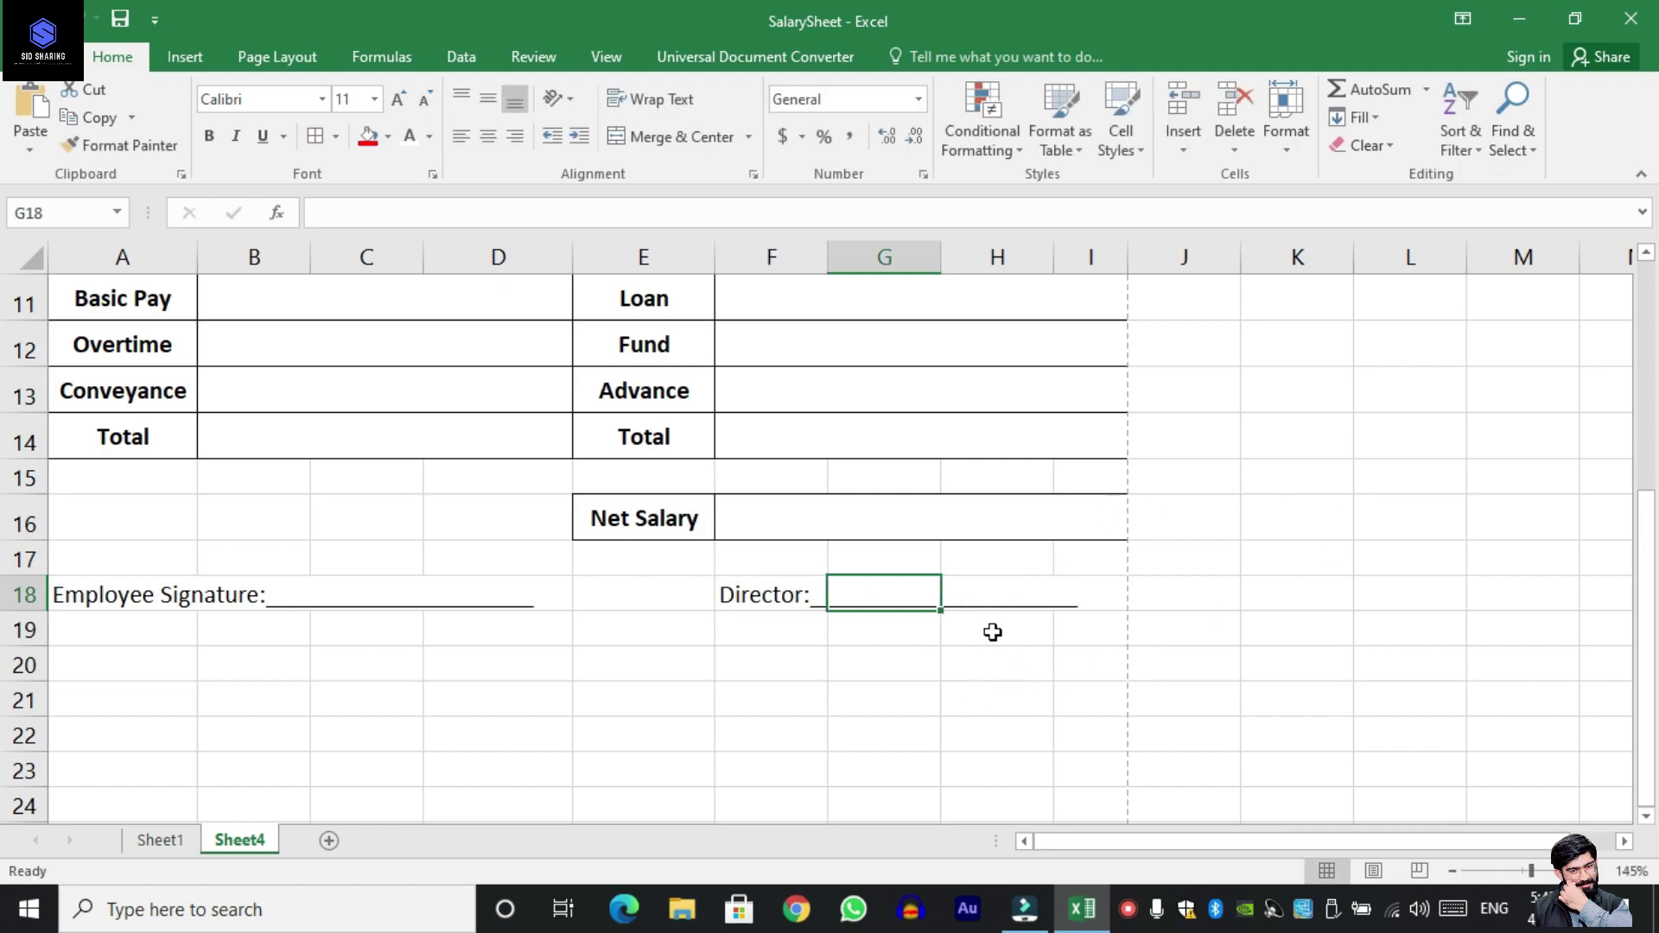
mouse_move(1061, 632)
left_mouse_down()
mouse_move(78, 624)
mouse_move(102, 415)
mouse_move(208, 434)
mouse_move(889, 415)
mouse_move(30, 434)
mouse_move(67, 372)
mouse_move(54, 375)
left_mouse_up()
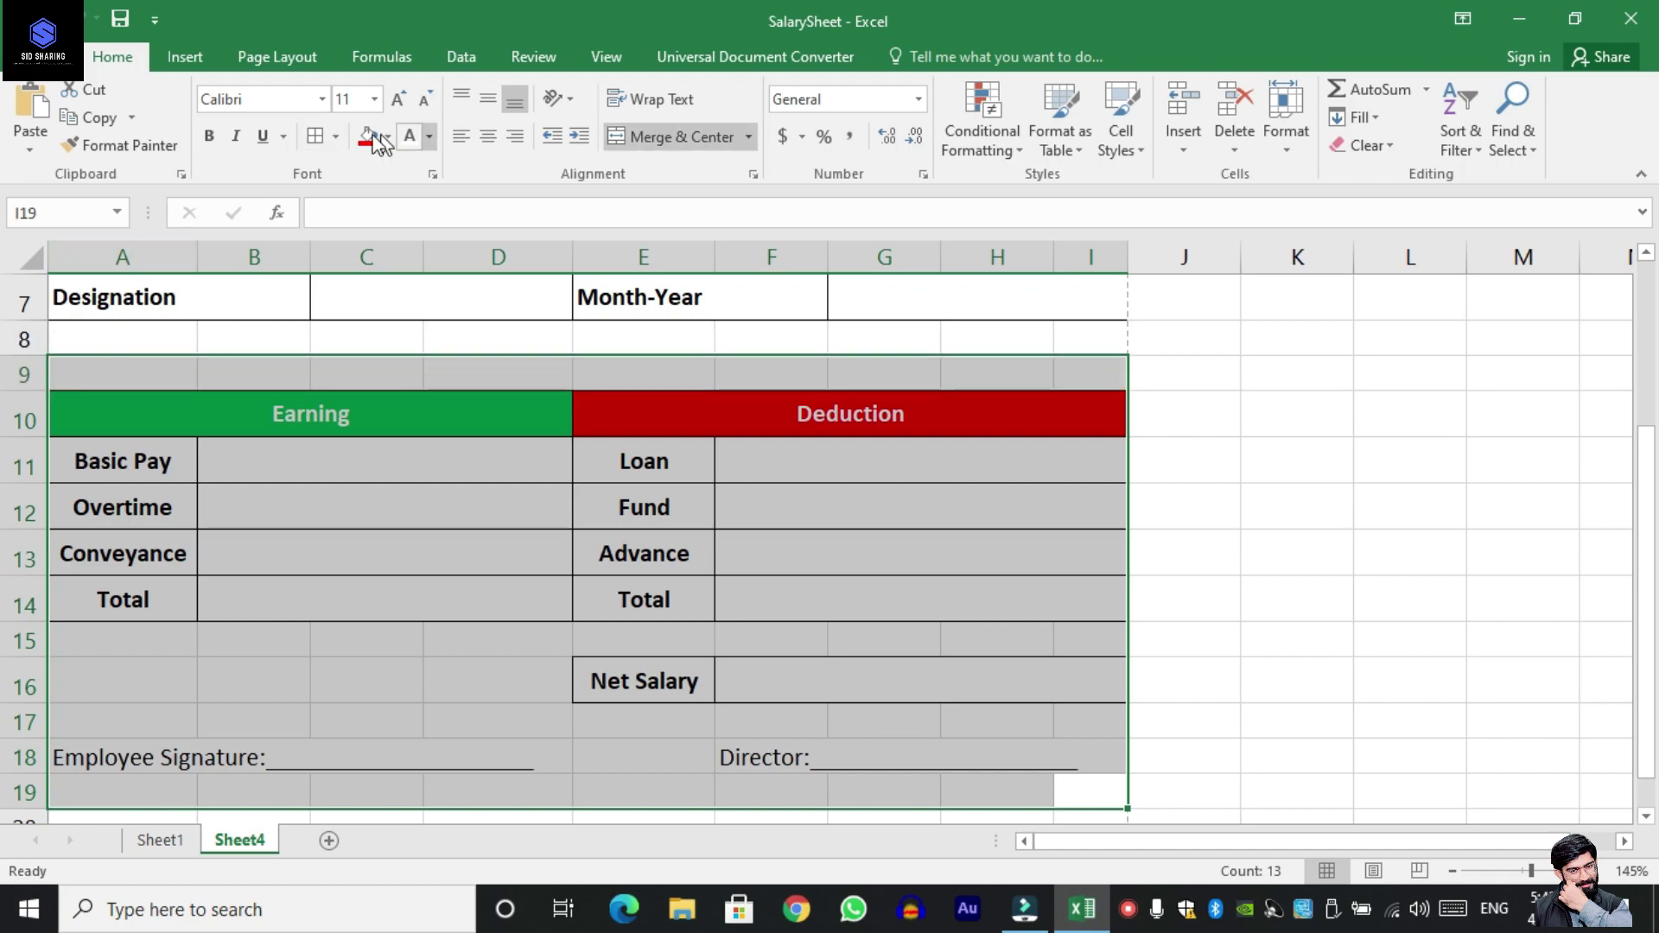
Apply Thick Outside Borders to A9:I19 and bring up the print preview.
left_click(337, 136)
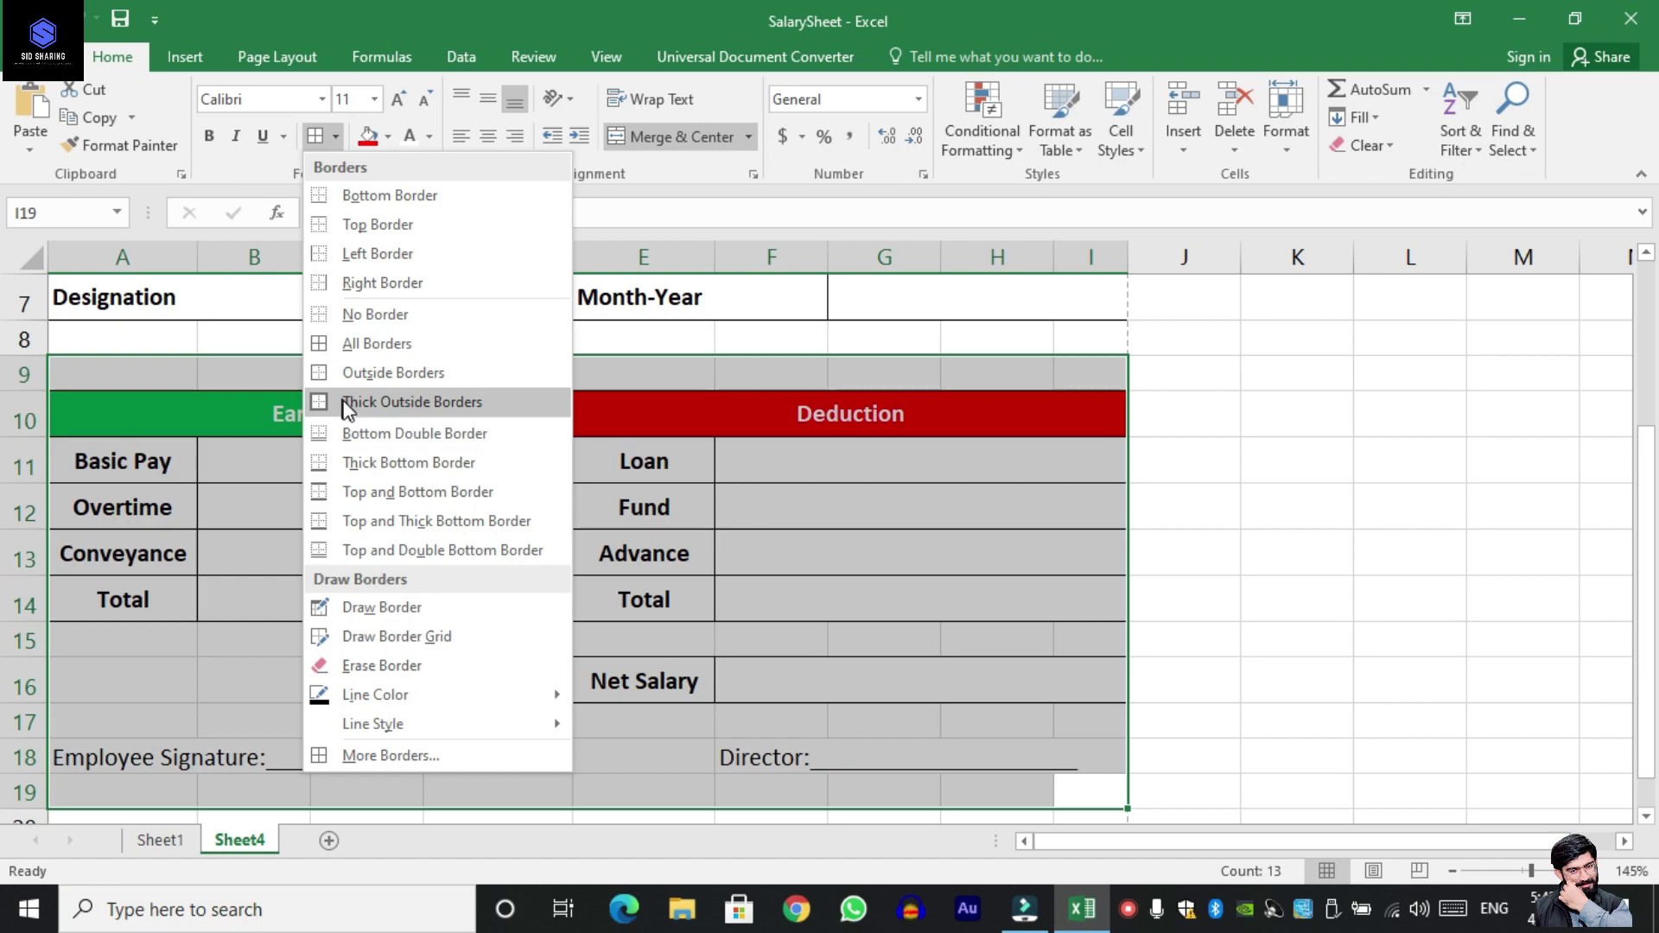
left_click(484, 402)
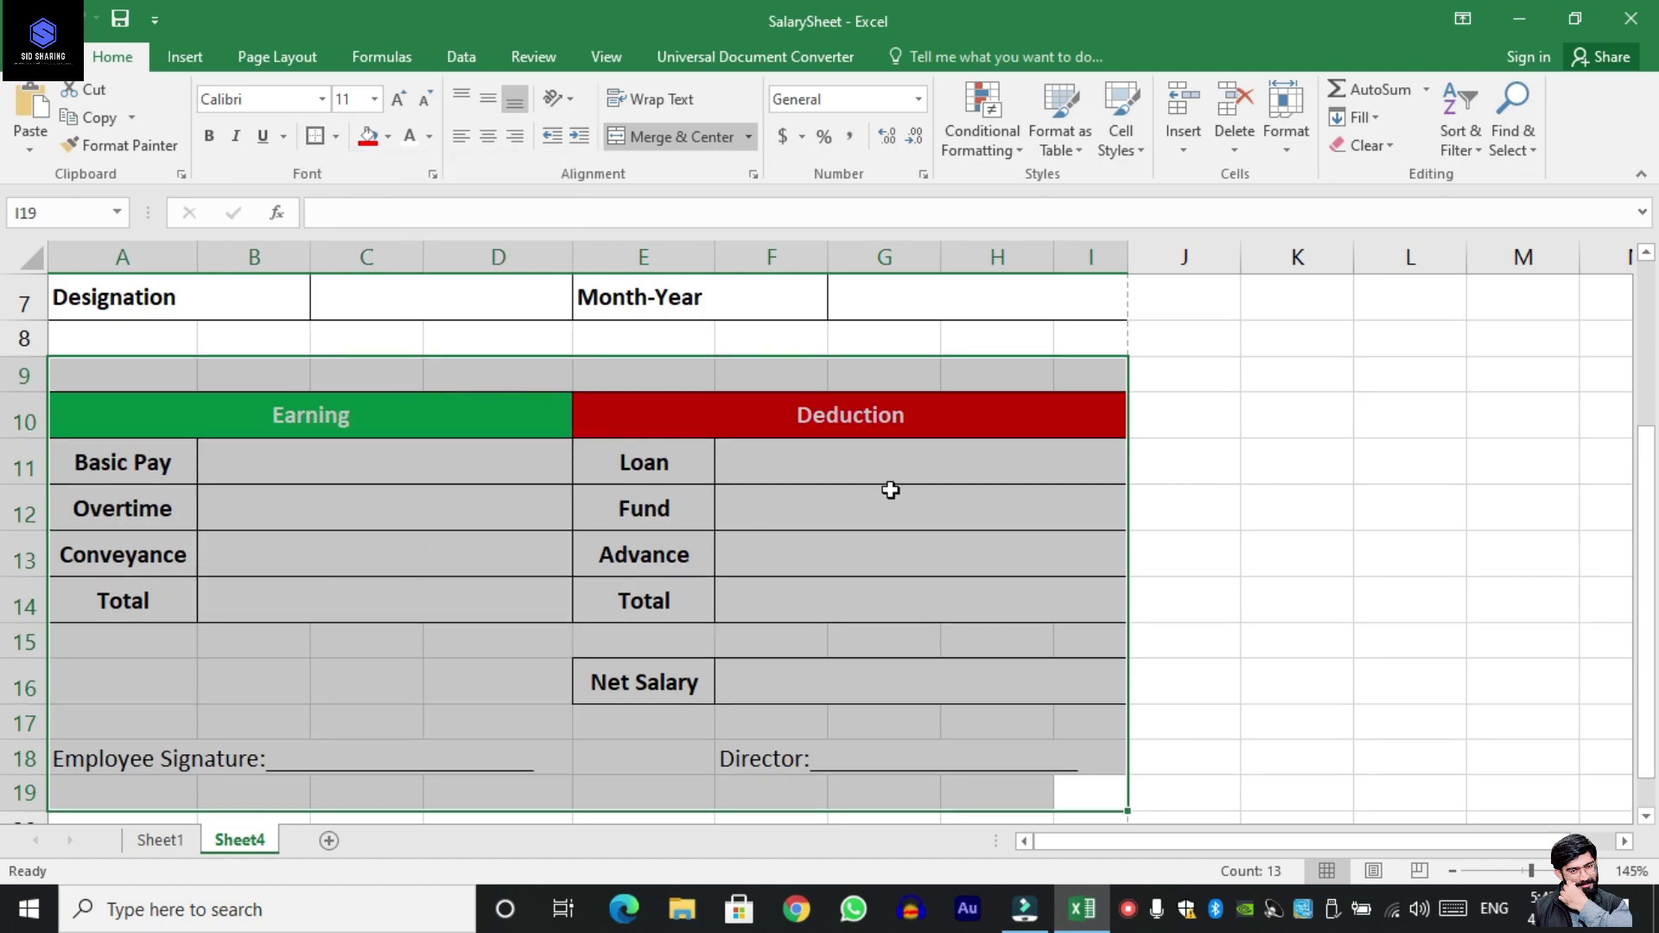
left_click(964, 363)
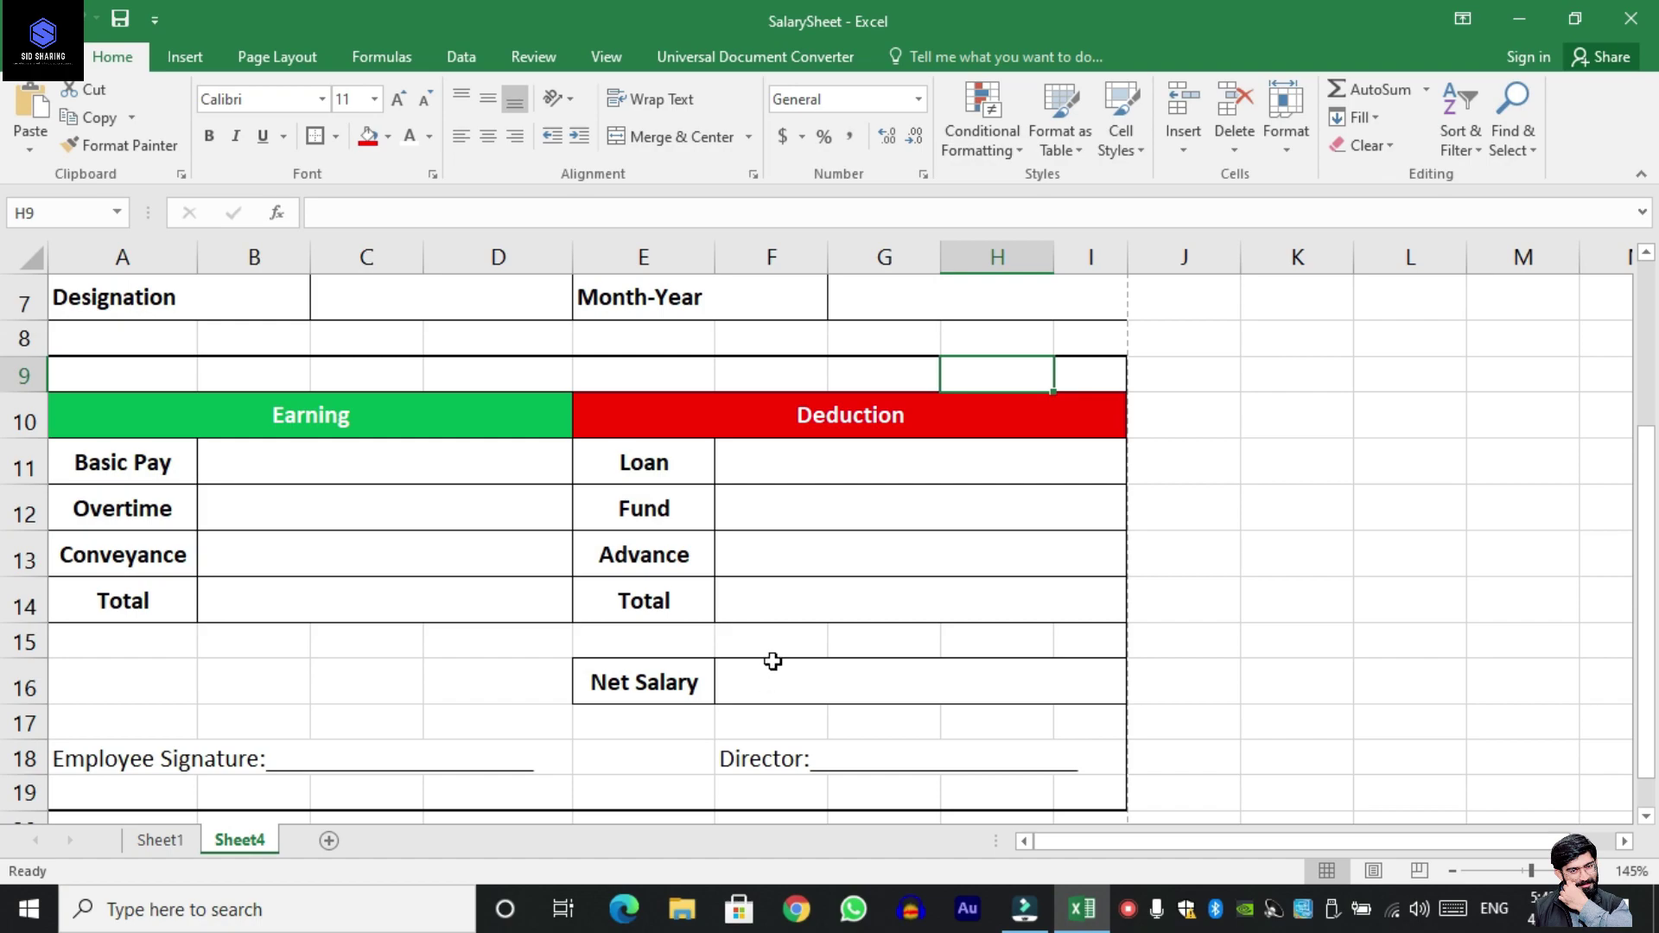
key("ctrl+p")
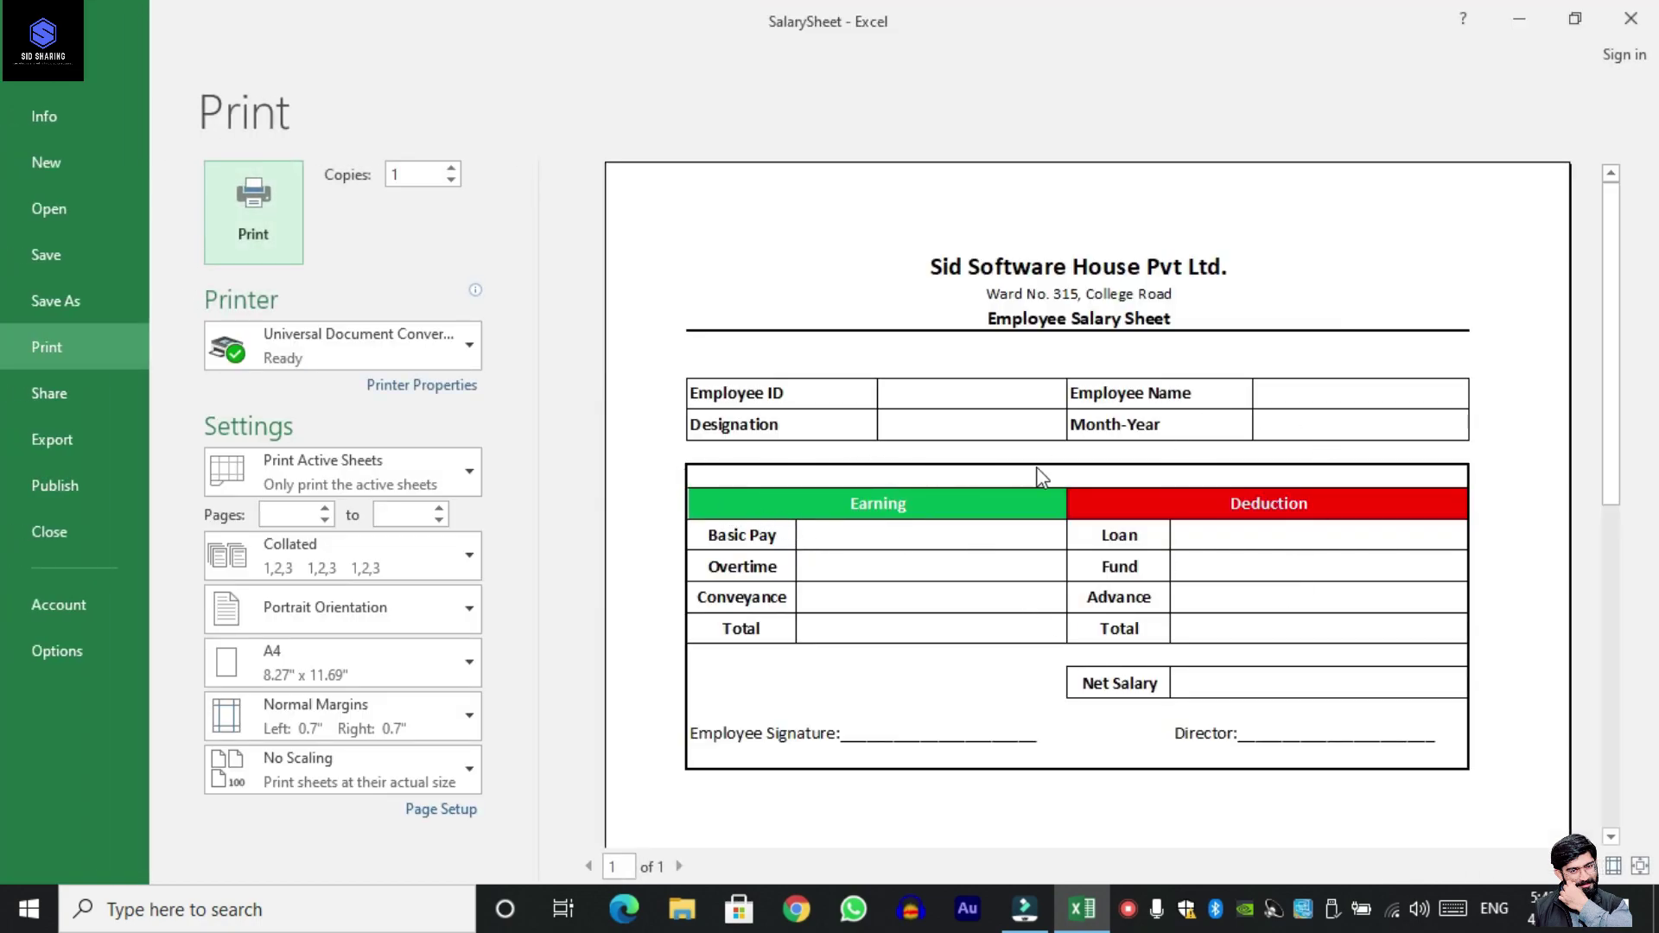
Exit print preview and switch back to Sheet1's Employee Salary List.
key("Escape")
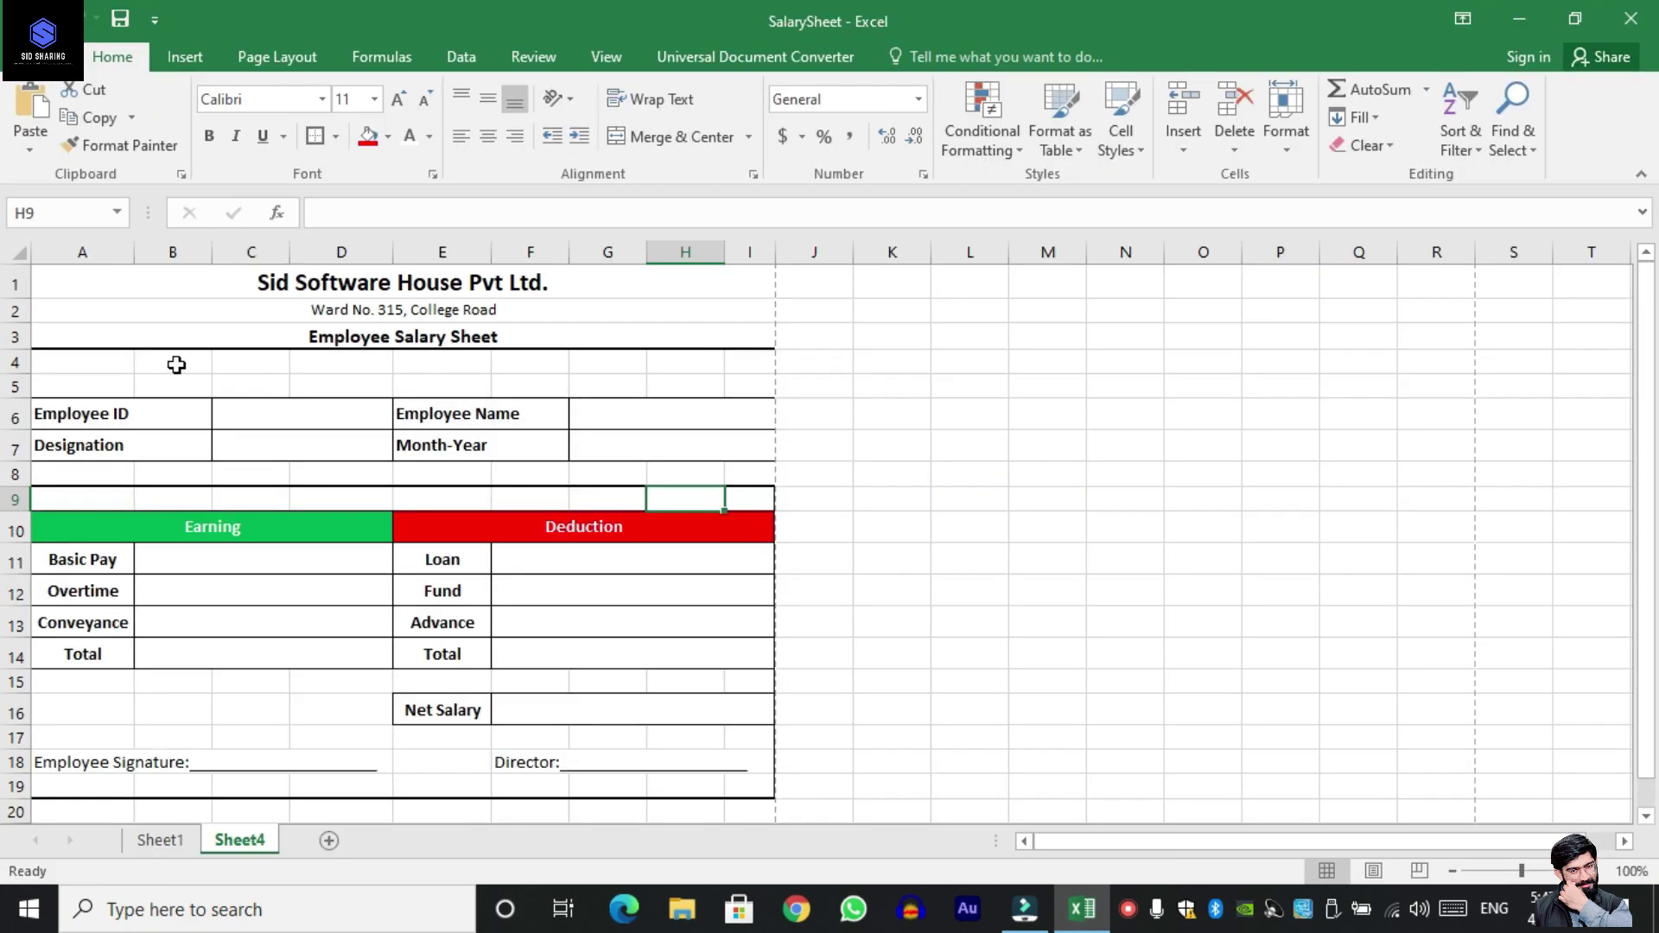
left_click(160, 842)
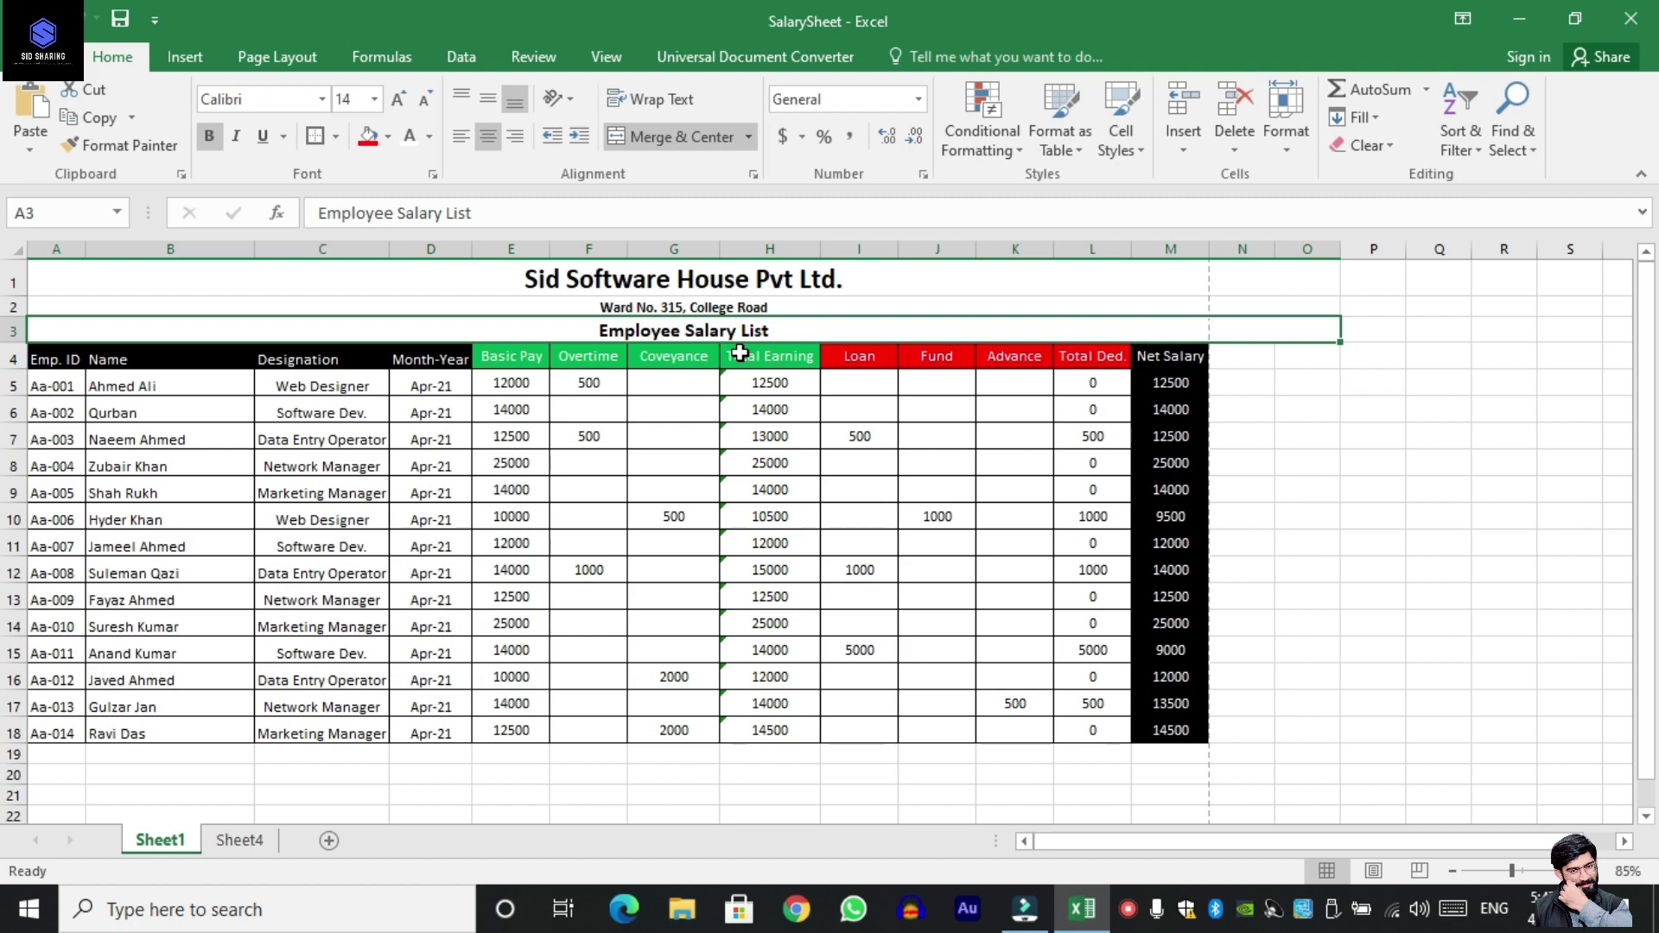
Switch to the Sheet4 salary slip and select the Employee ID value cell C6.
left_click(238, 838)
scroll(207, 526, "up", 5, "ctrl")
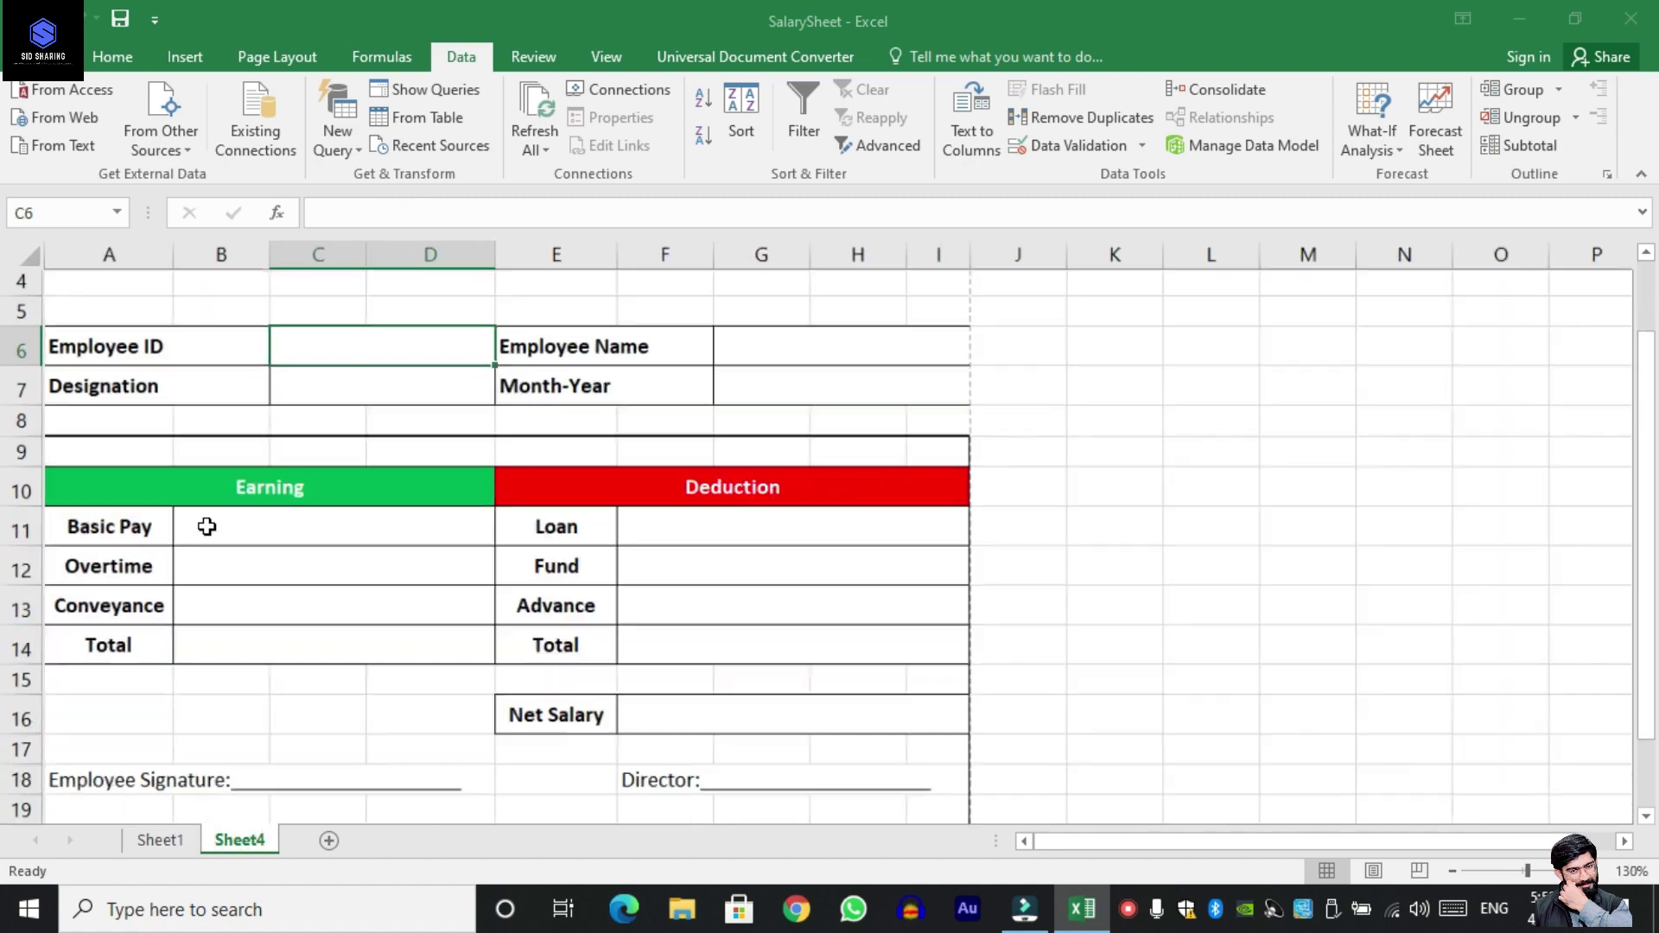
scroll(206, 527, "up", 1)
scroll(233, 484, "up", 1)
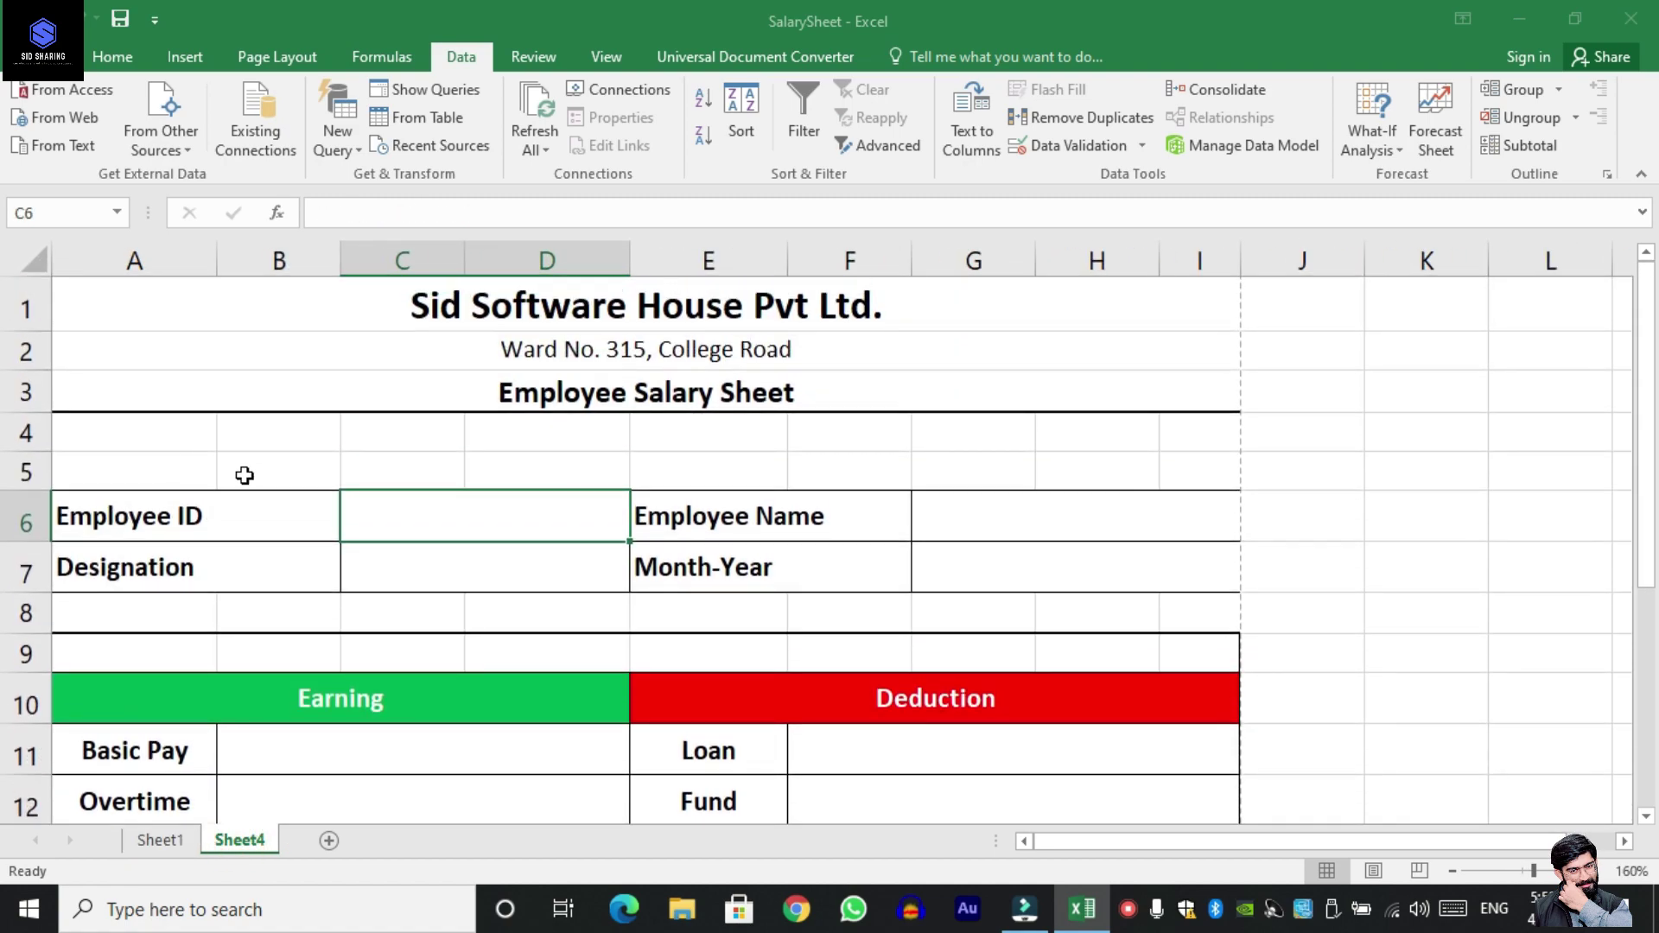
left_click(404, 514)
left_click(150, 503)
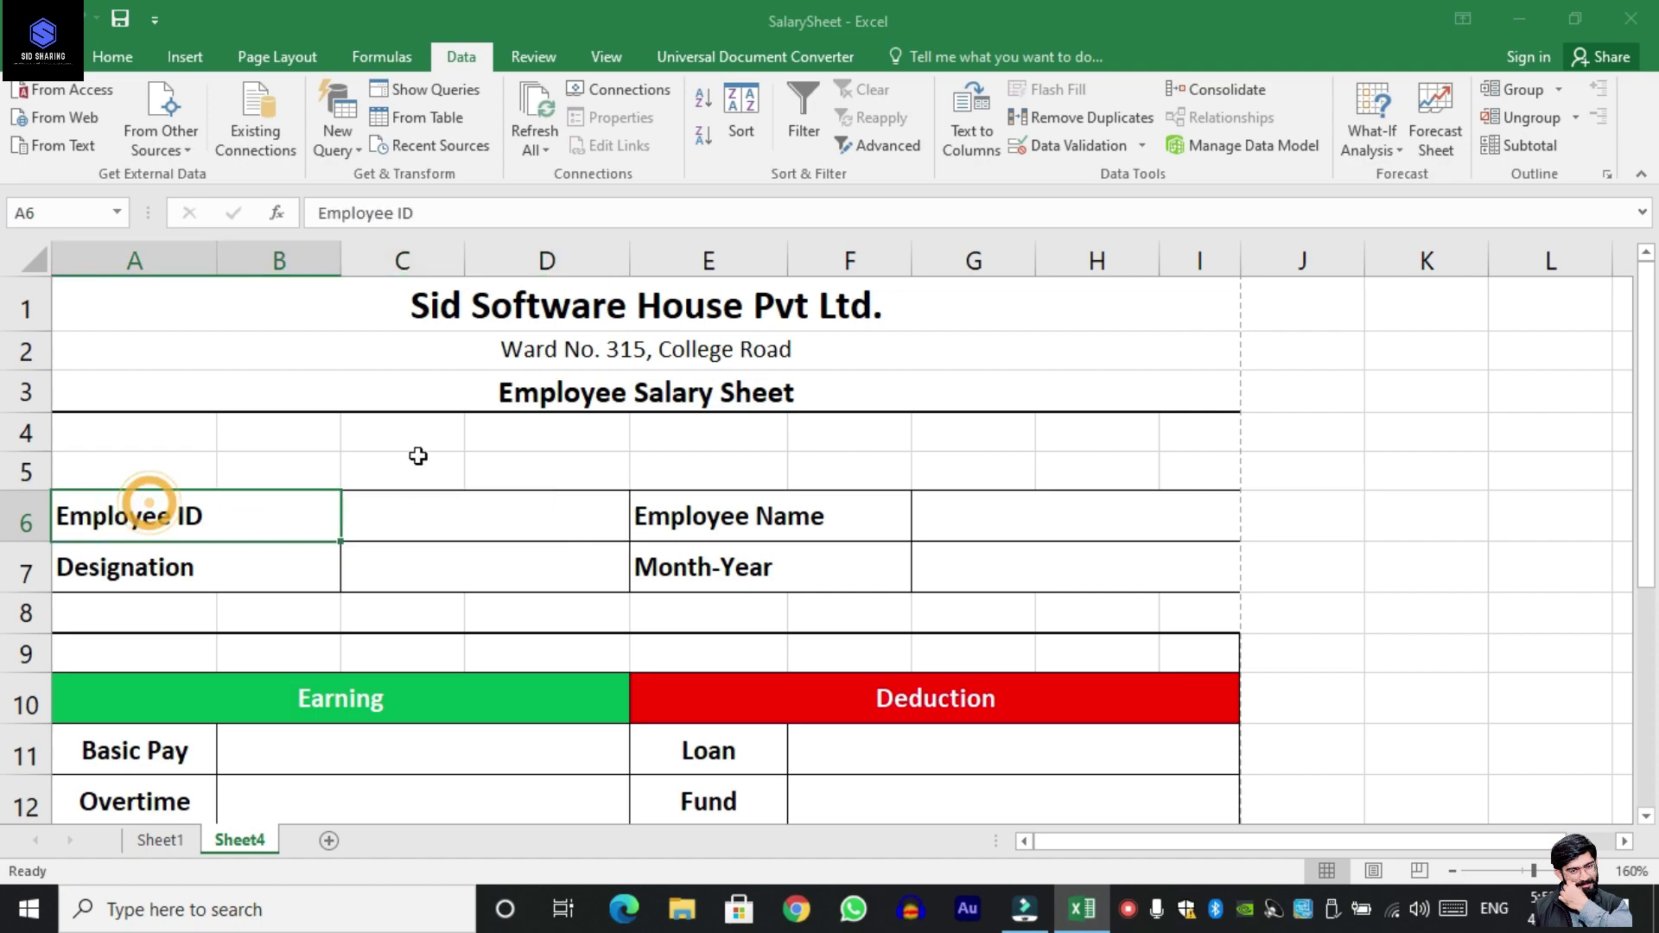
left_click(409, 506)
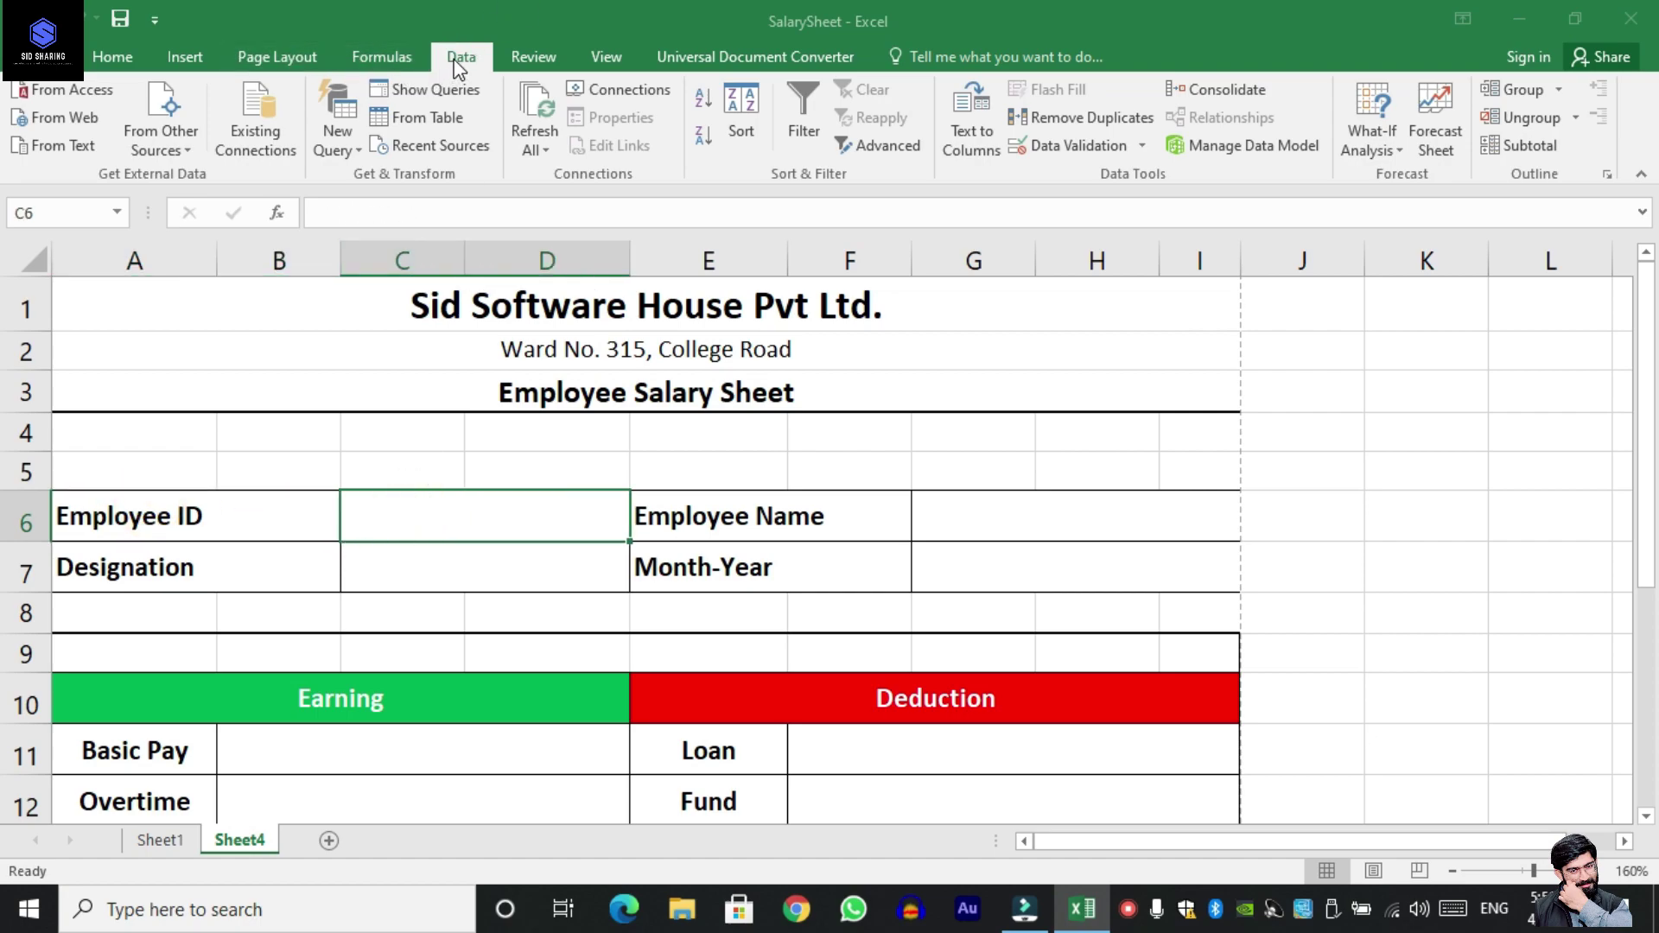
Give C6 list data validation sourced from Sheet1's employee IDs in A5:A18.
left_click(1098, 149)
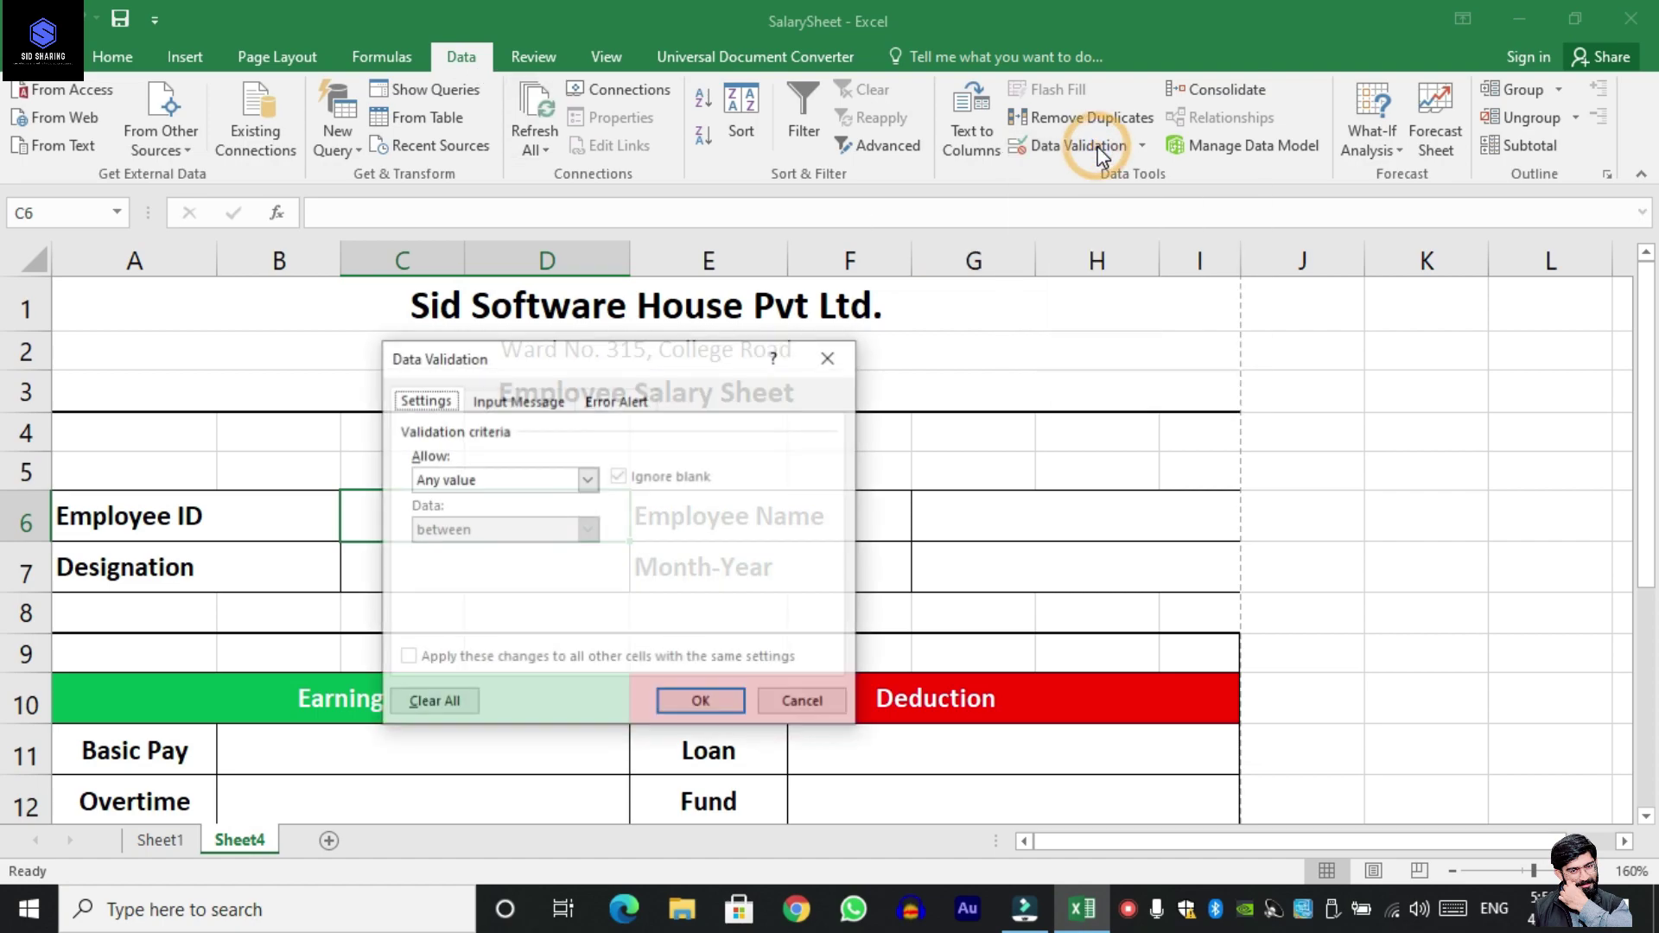
left_click(458, 480)
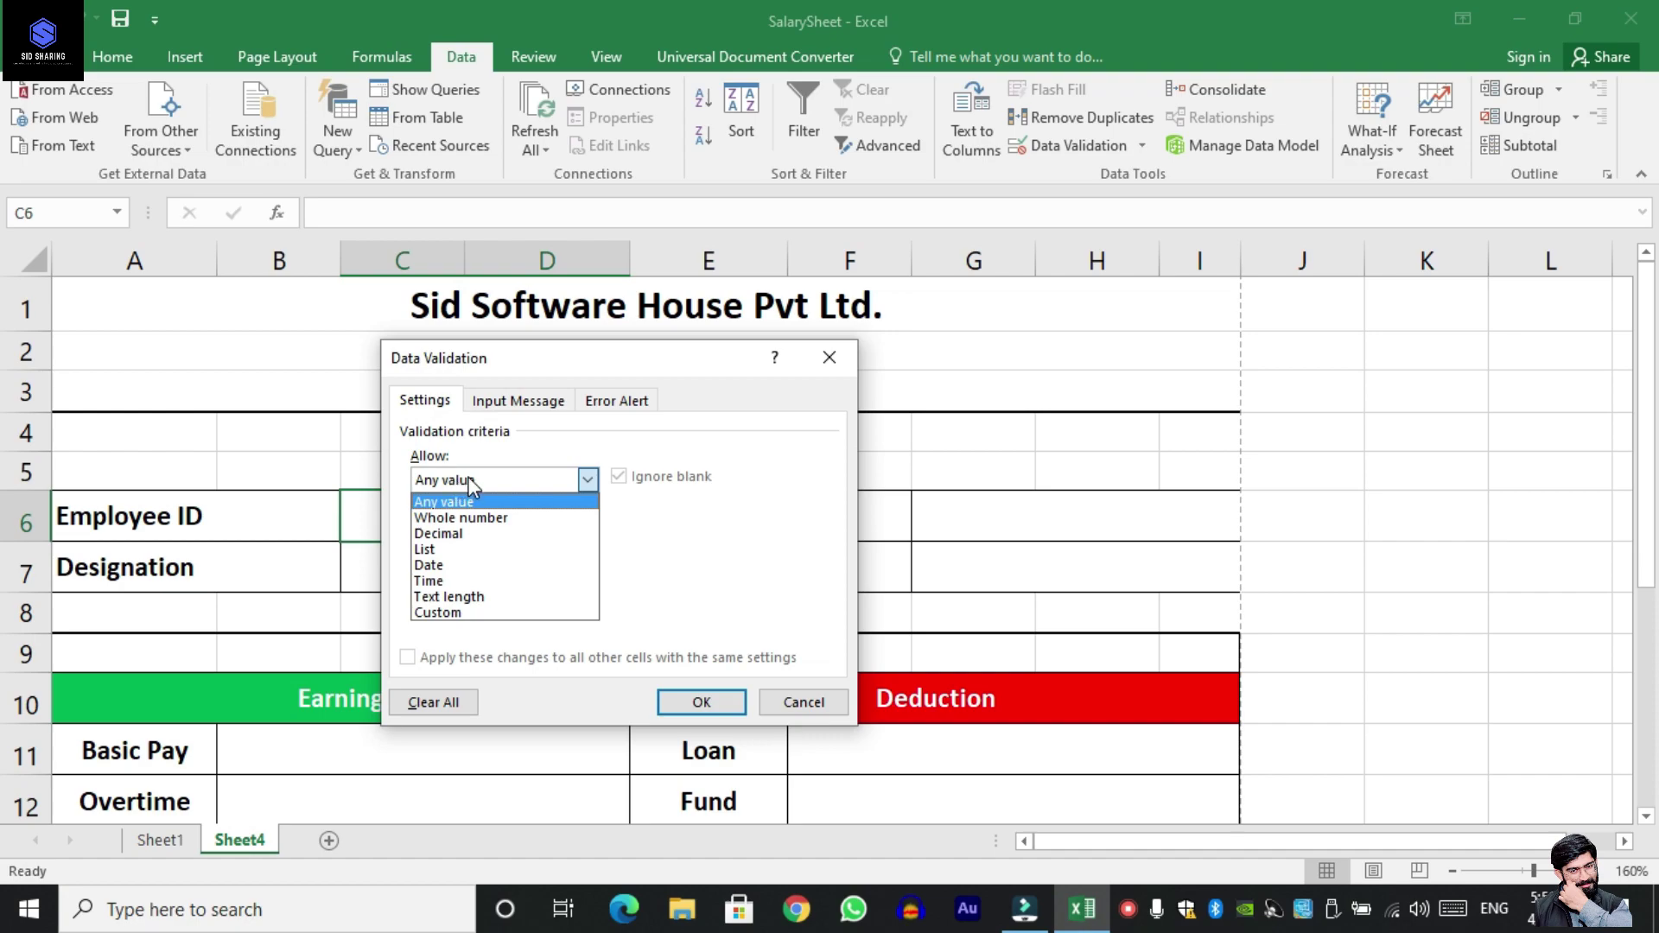
left_click(439, 552)
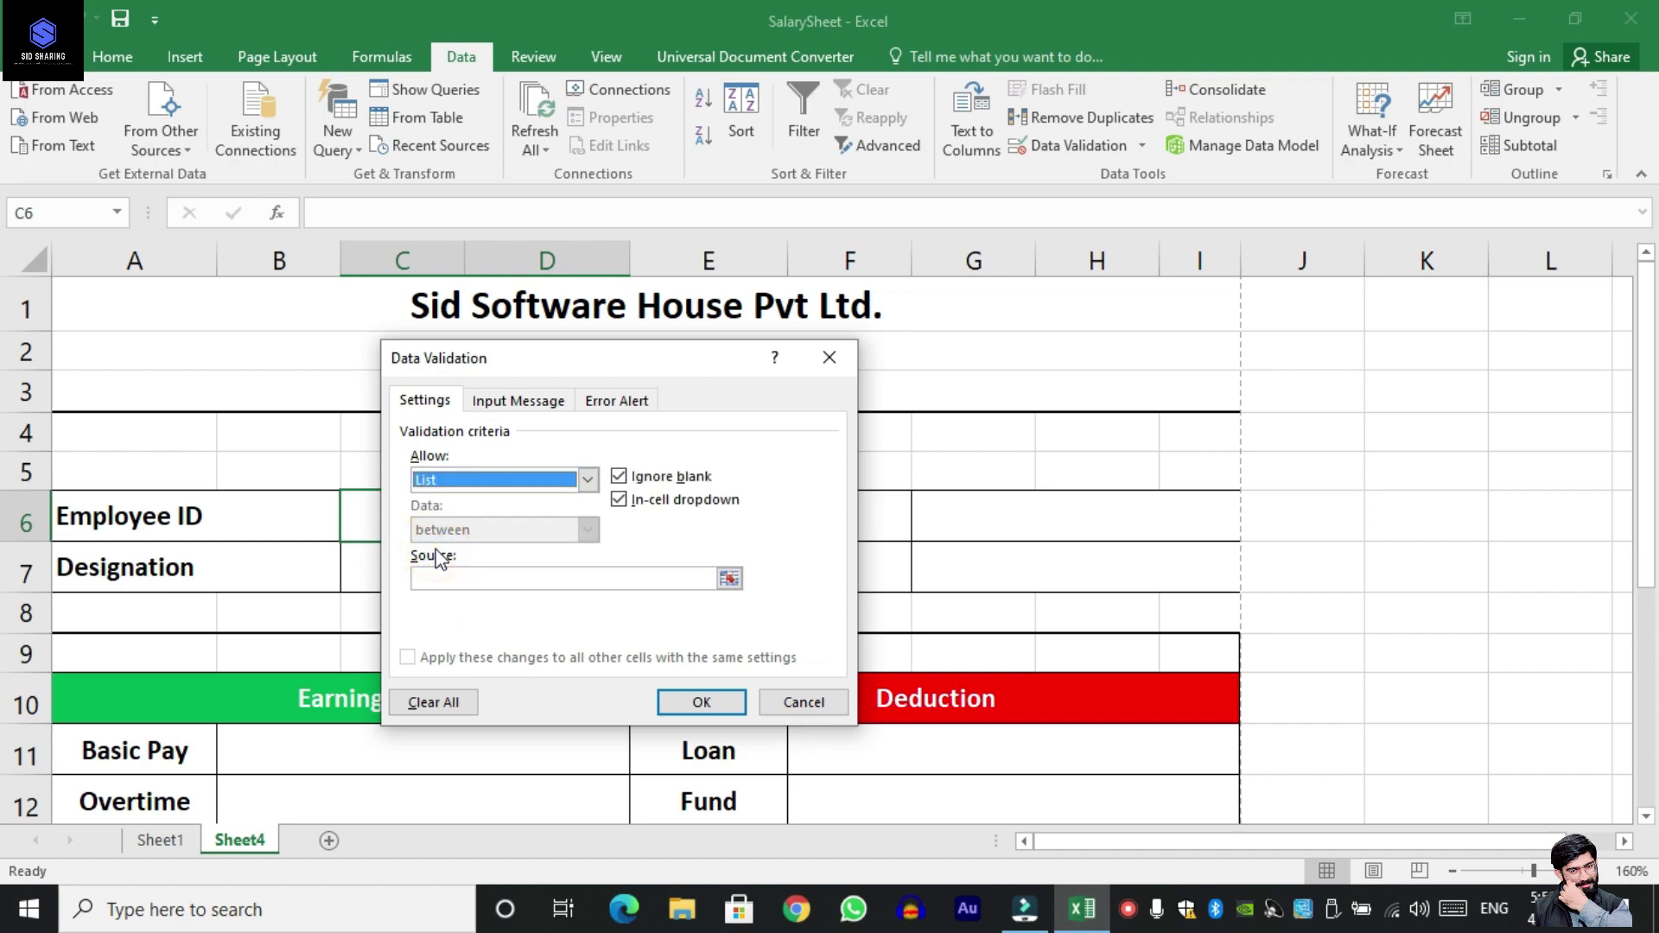
left_click(456, 578)
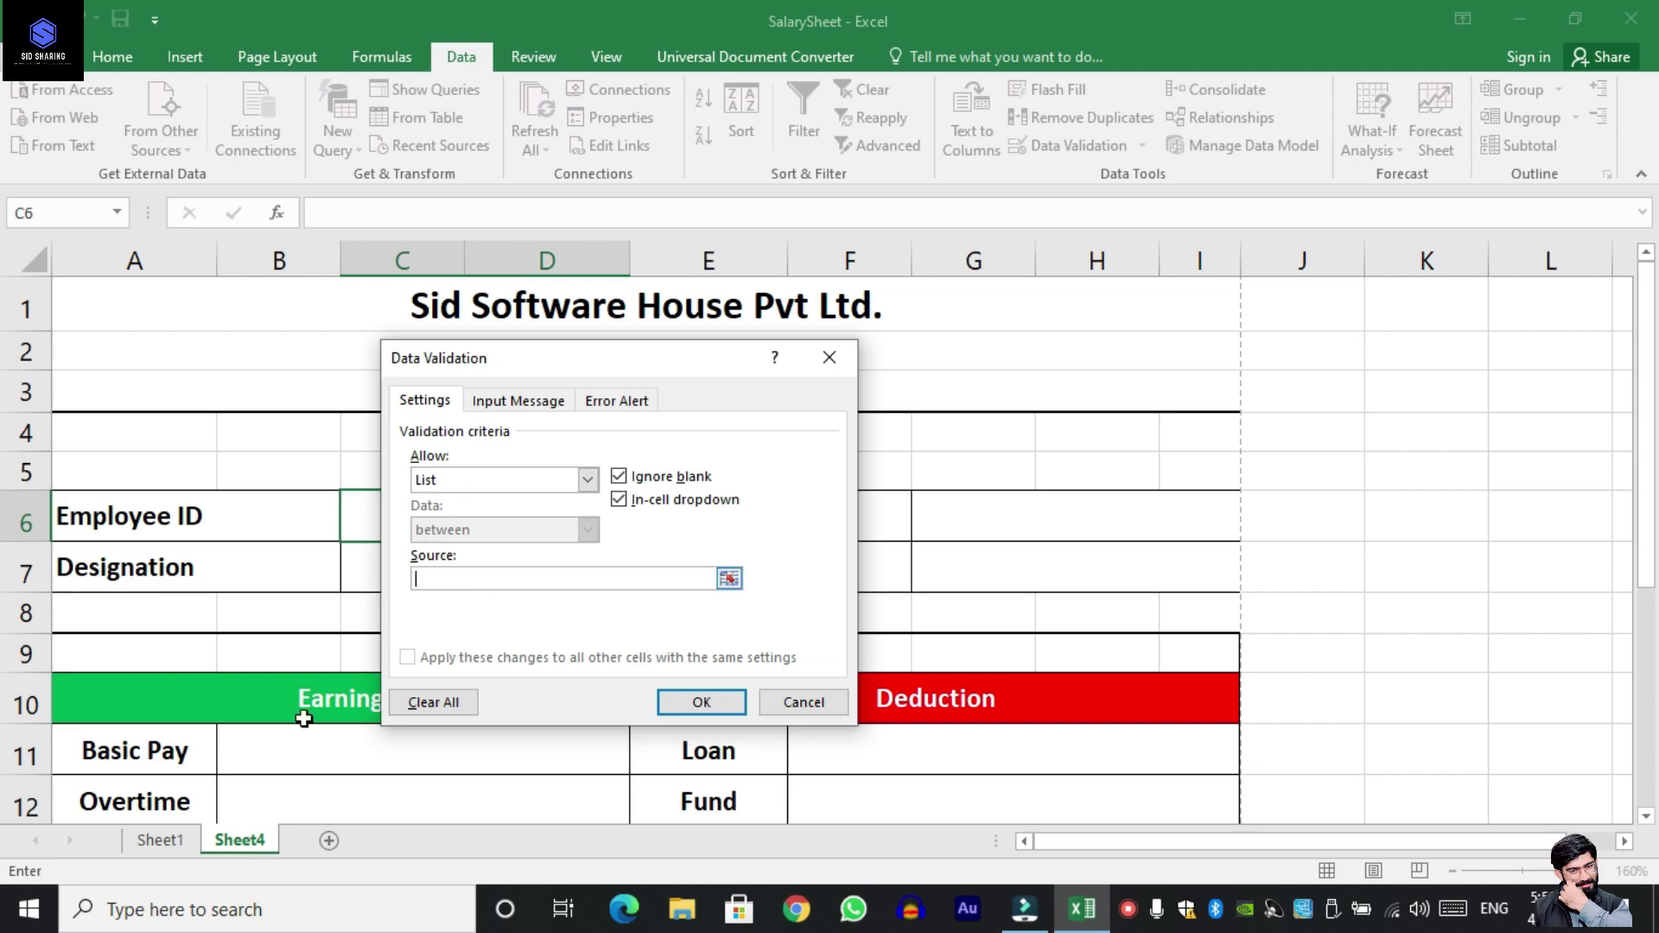
left_click(167, 842)
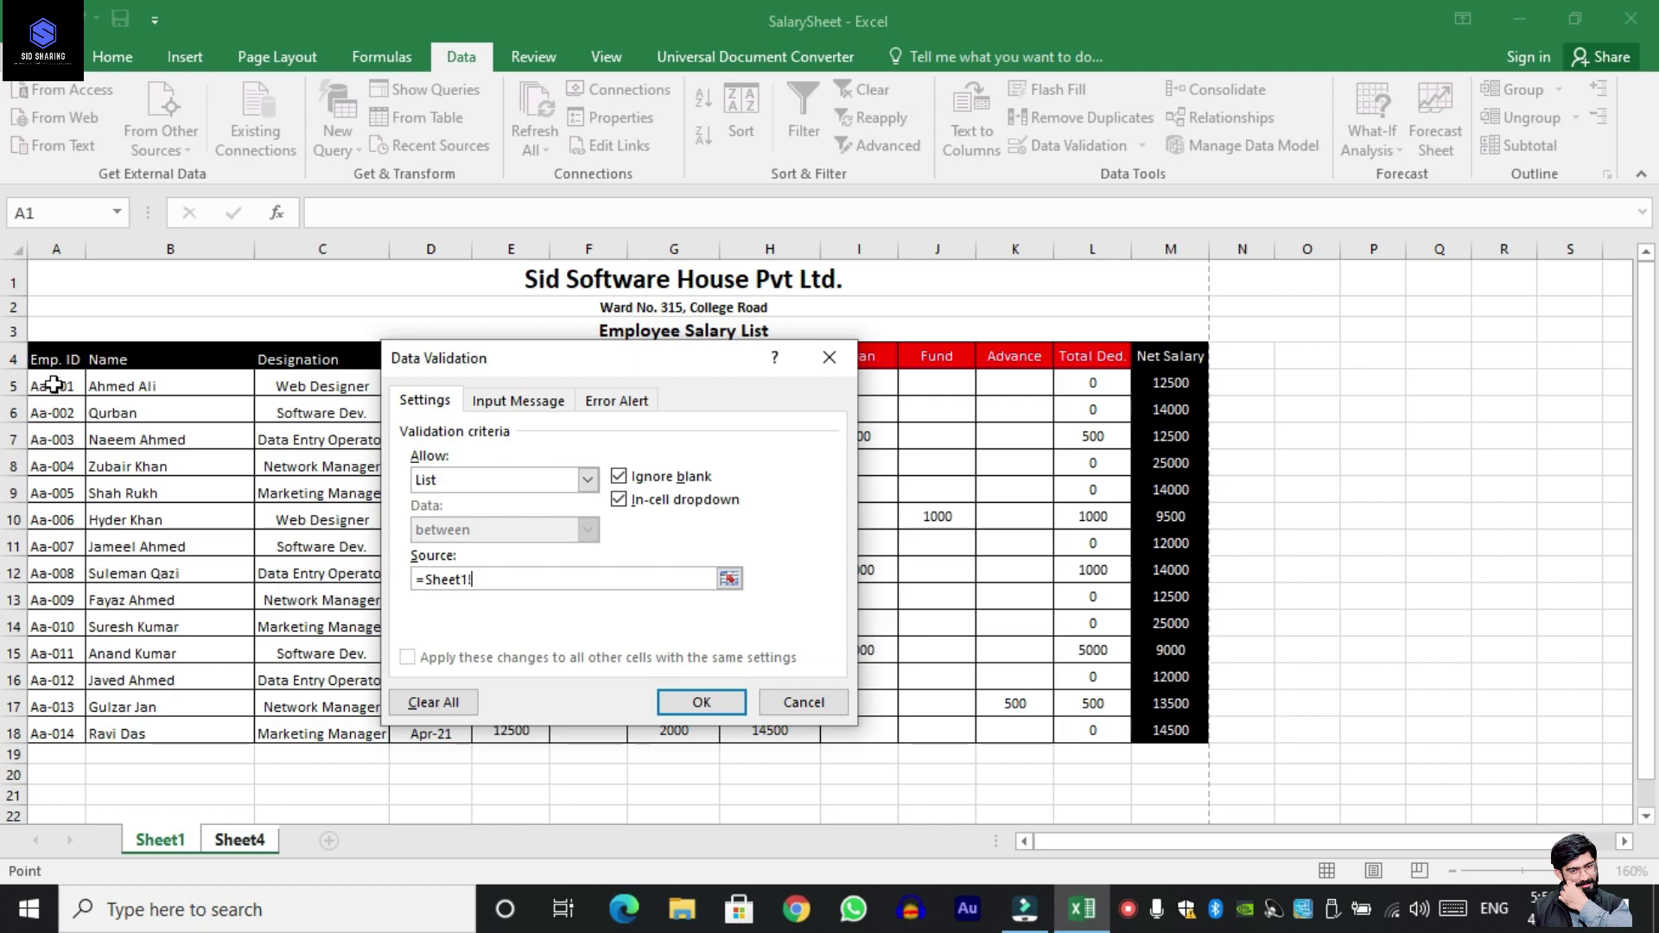
left_click_drag(54, 385, 53, 732)
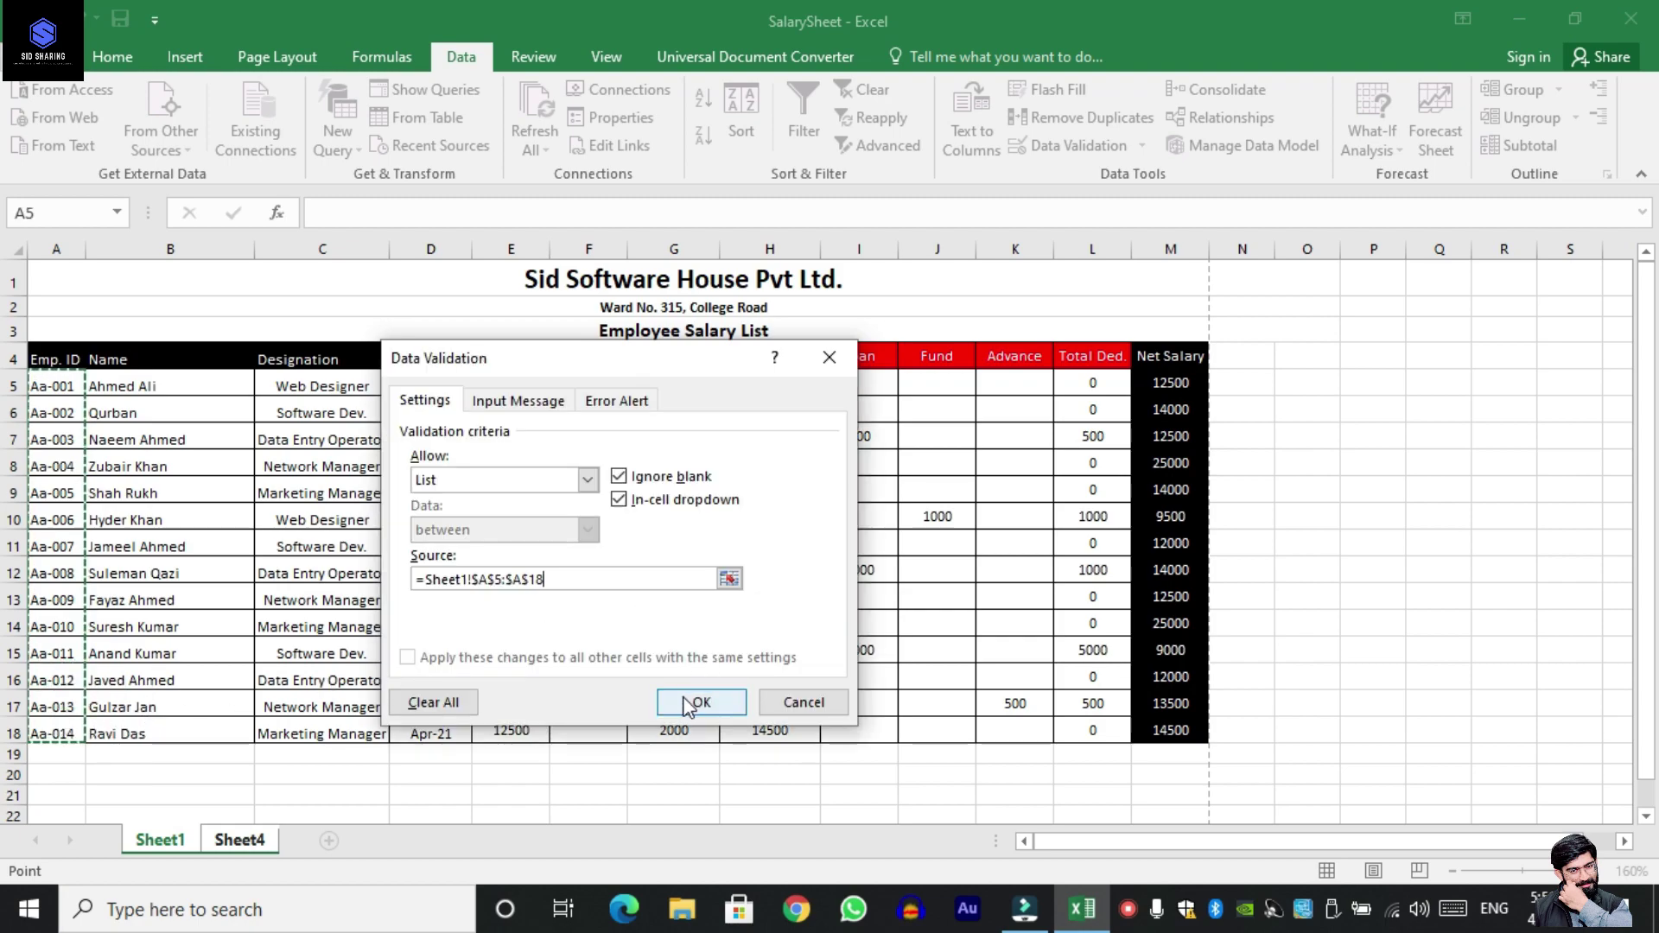
left_click(701, 704)
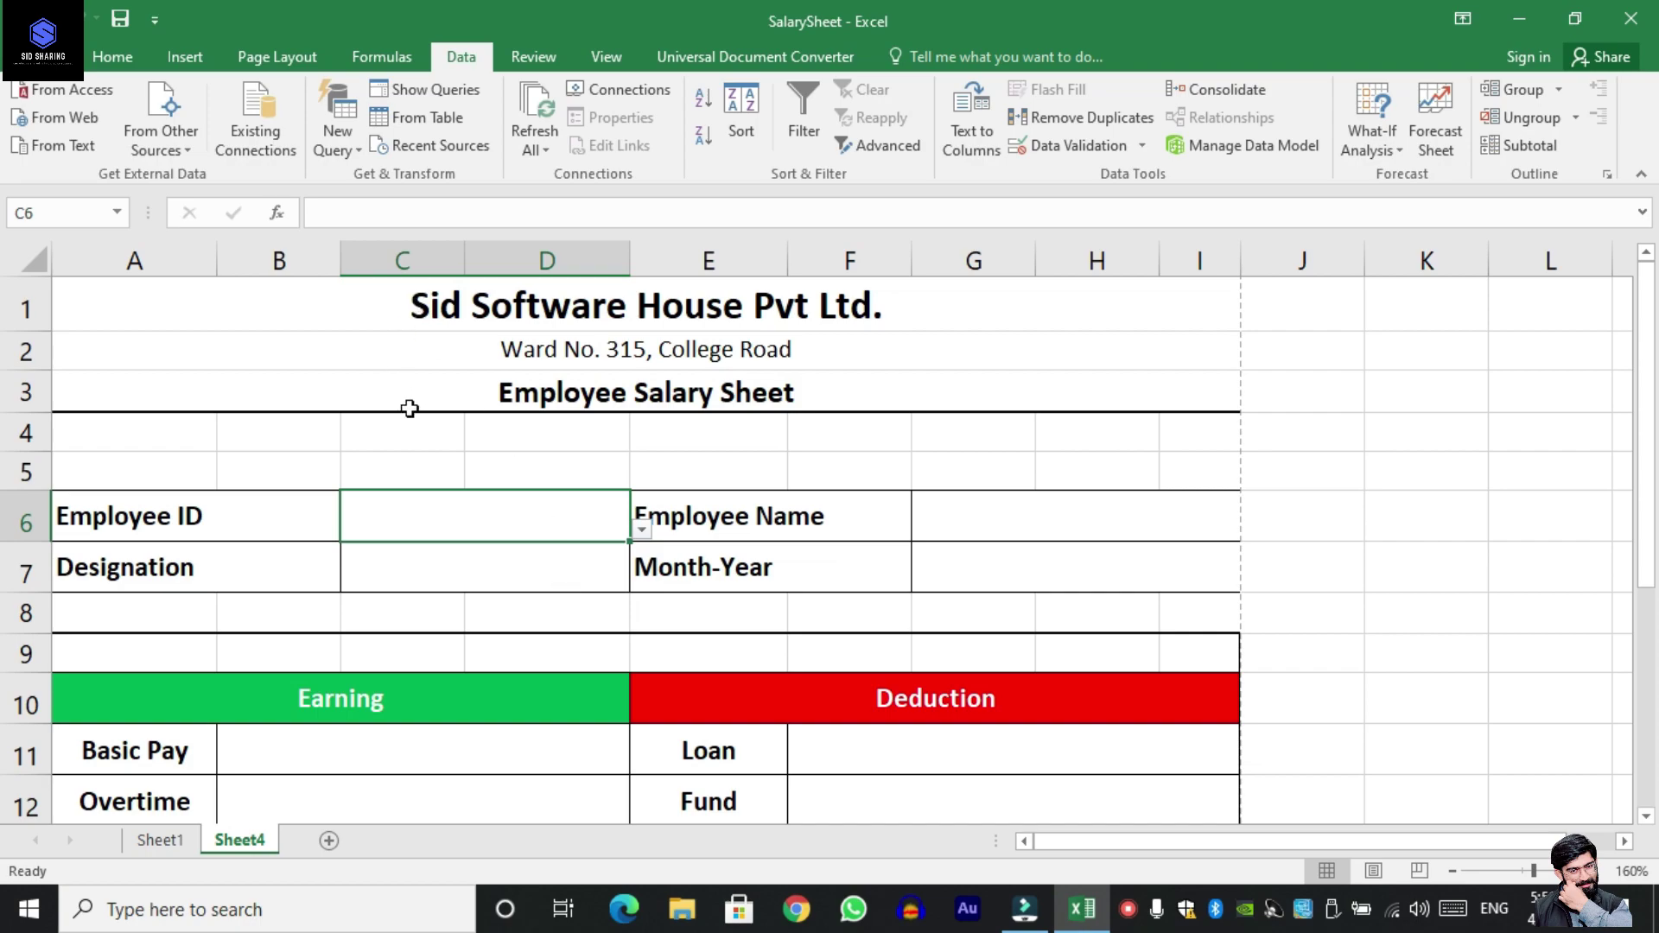
Browse the Employee ID dropdown and choose Aa-008 from the list.
scroll(541, 519, "down", 1)
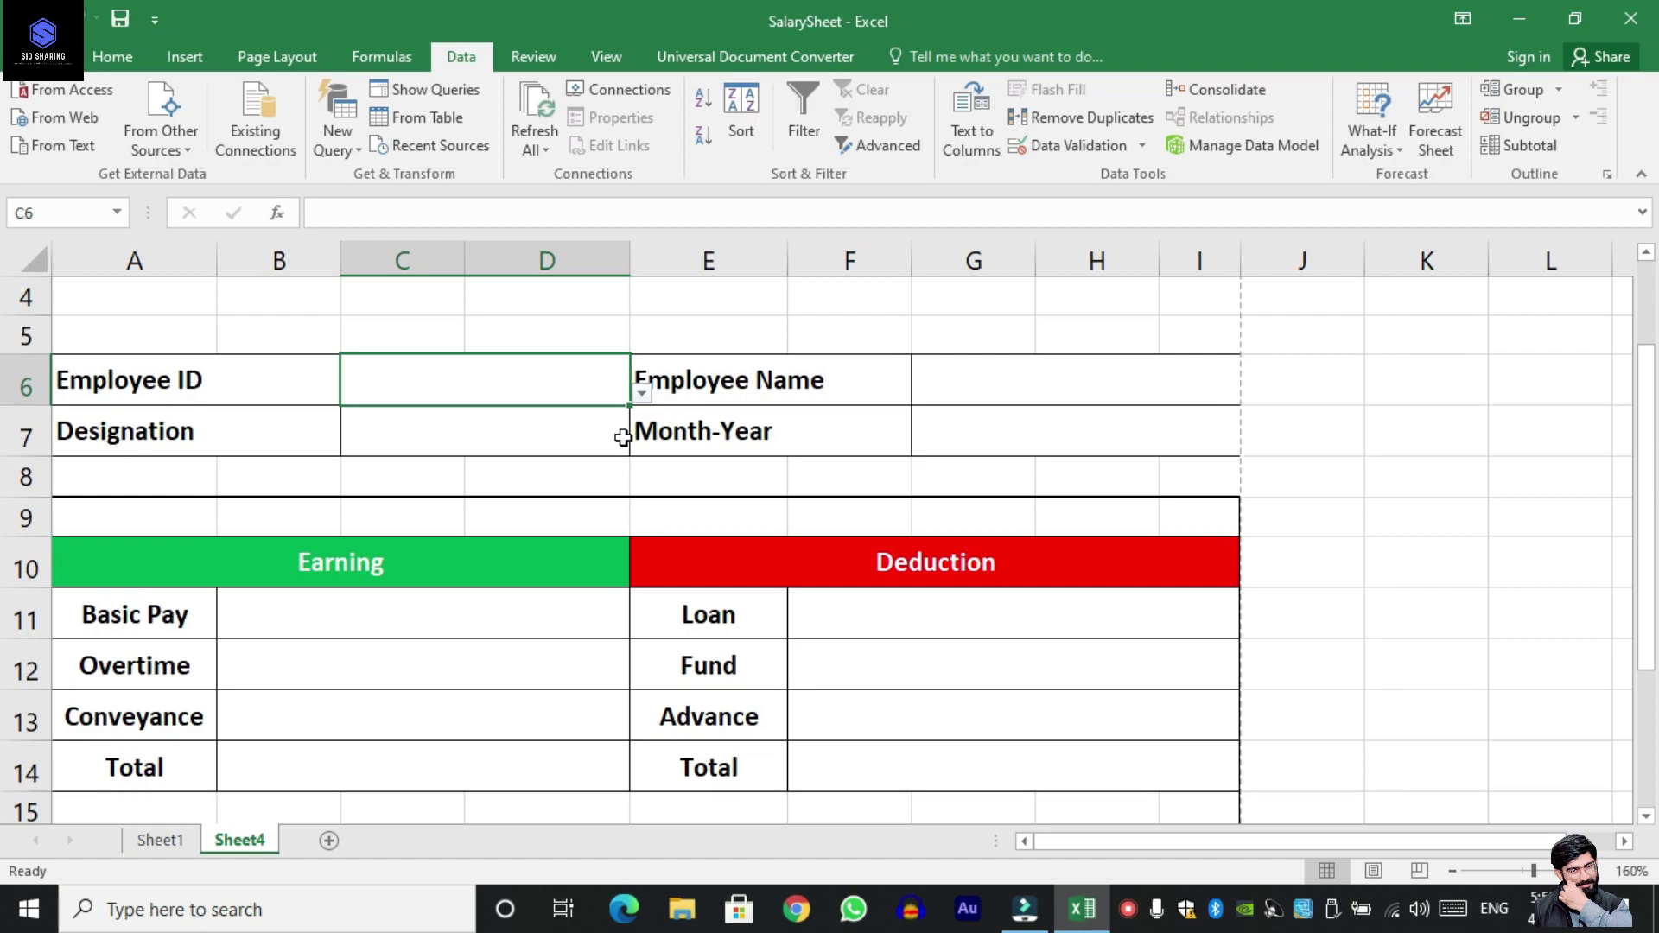
left_click(641, 394)
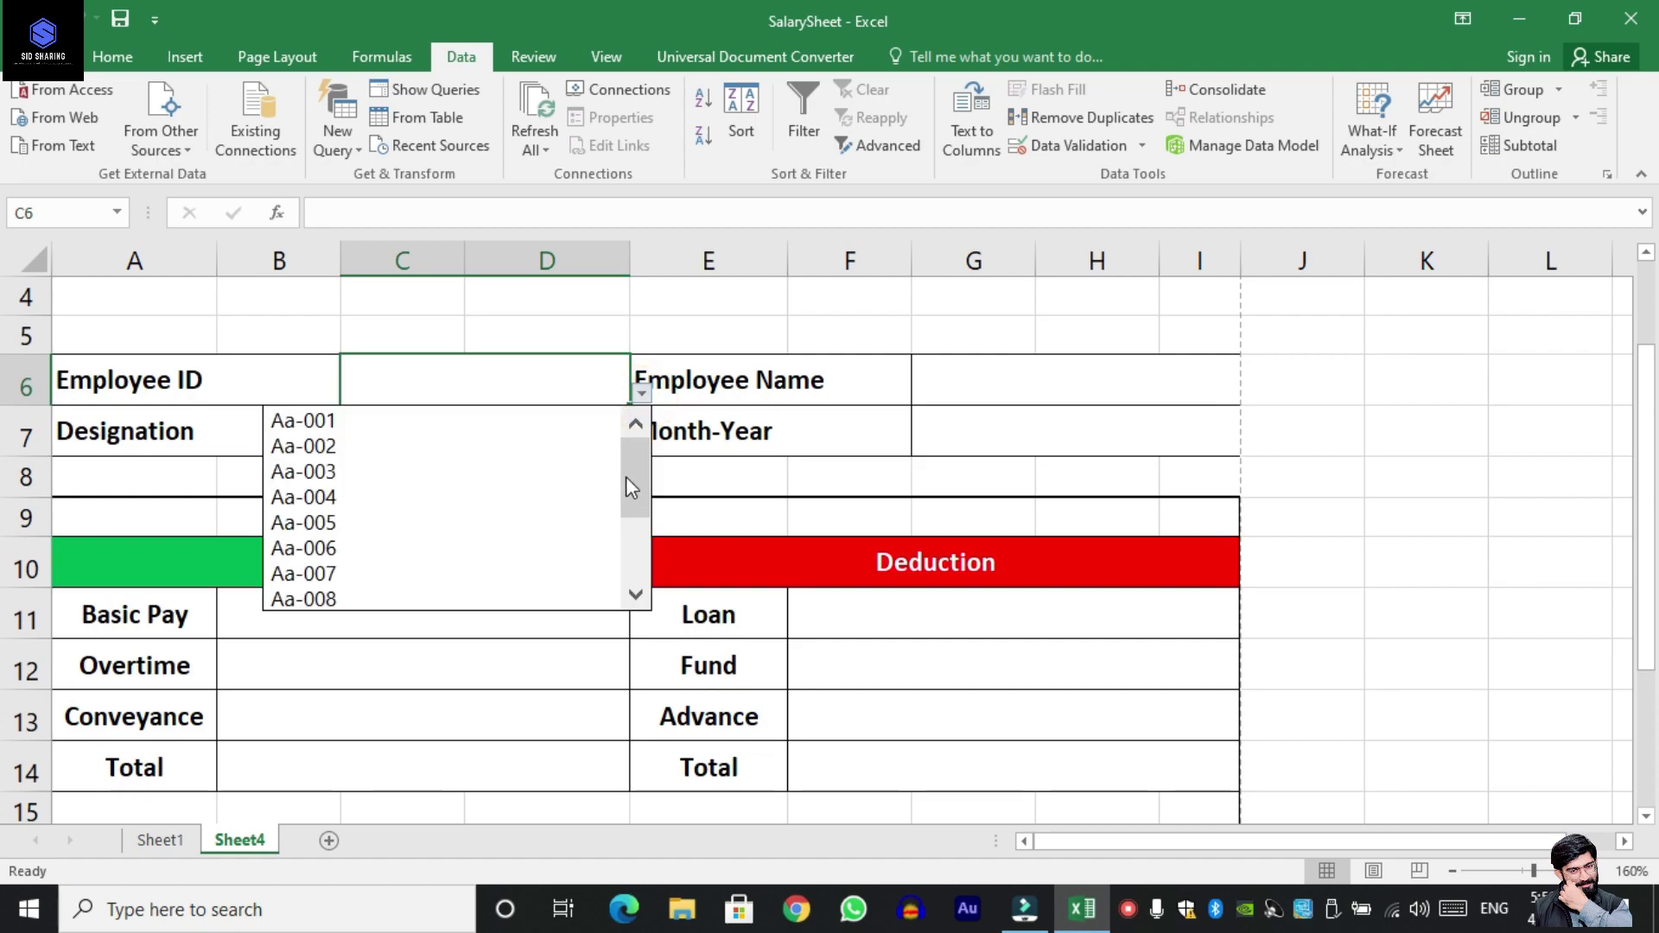
mouse_move(638, 481)
left_mouse_down()
mouse_move(646, 577)
mouse_move(636, 461)
left_mouse_up()
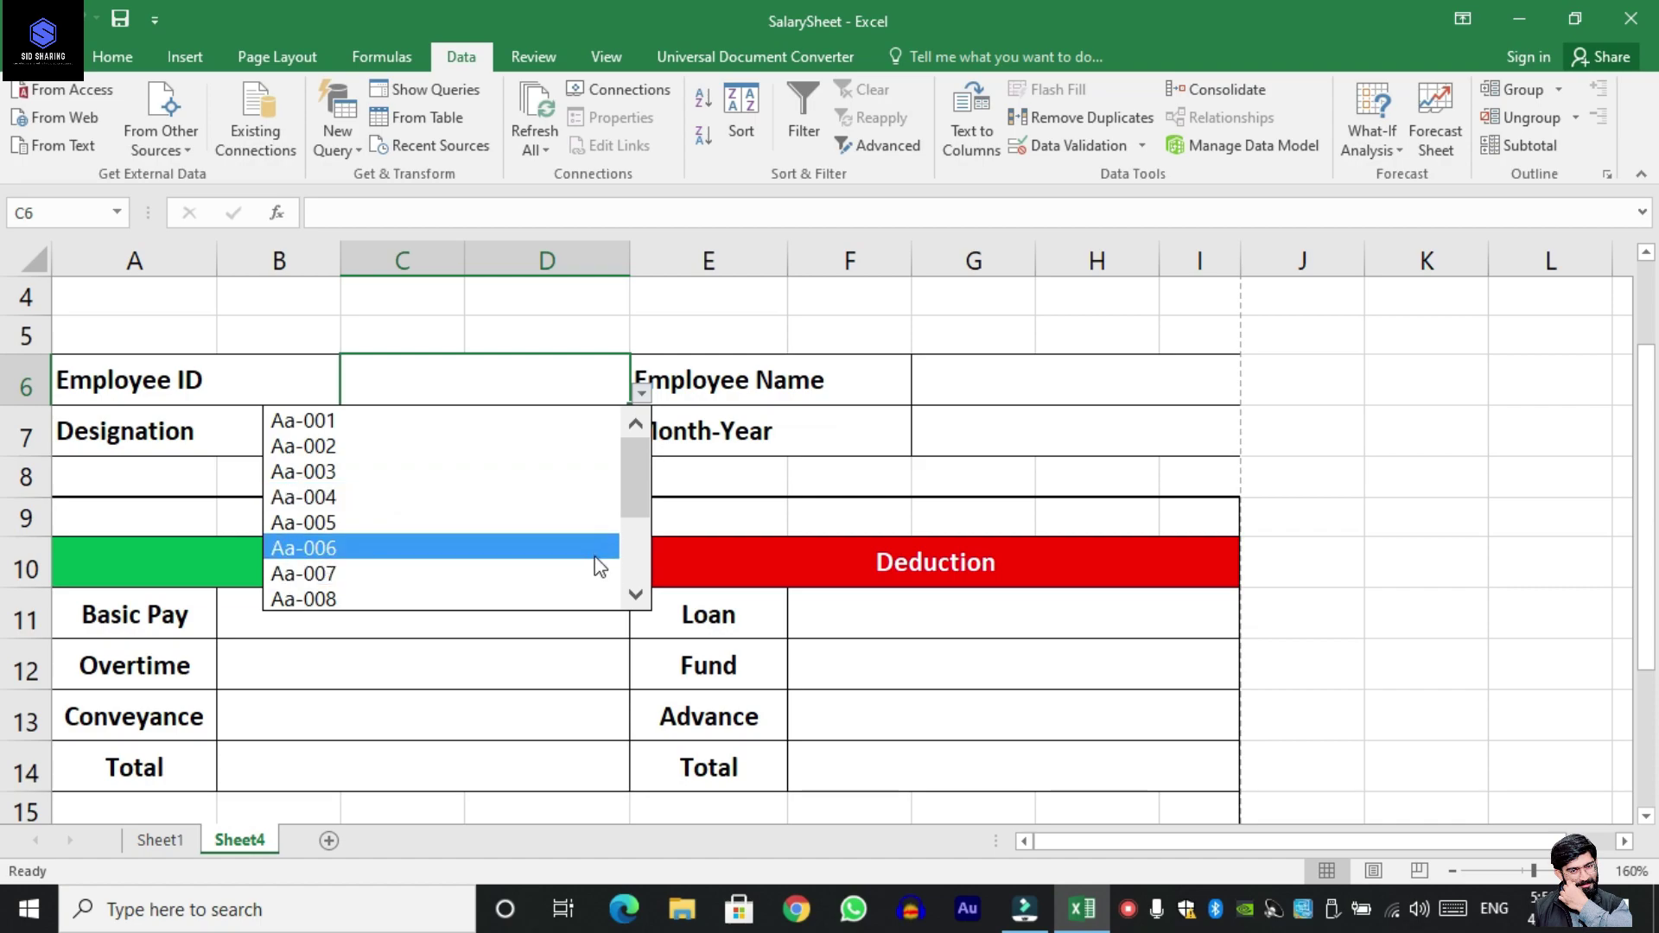
left_click(640, 562)
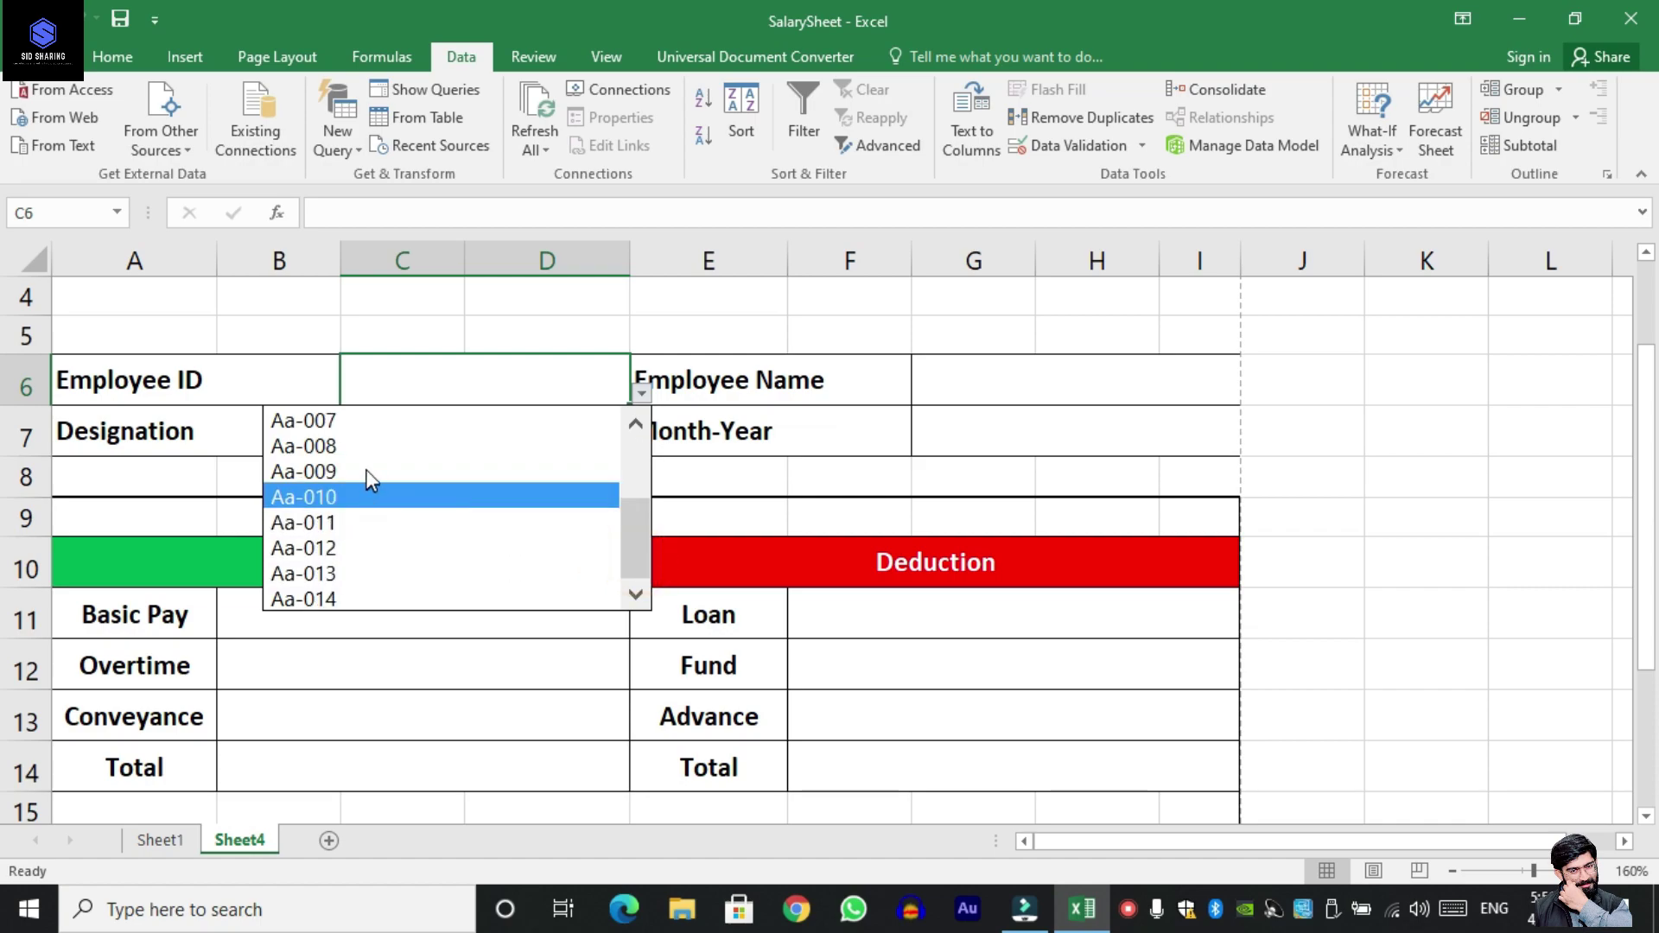
left_click_drag(644, 529, 623, 590)
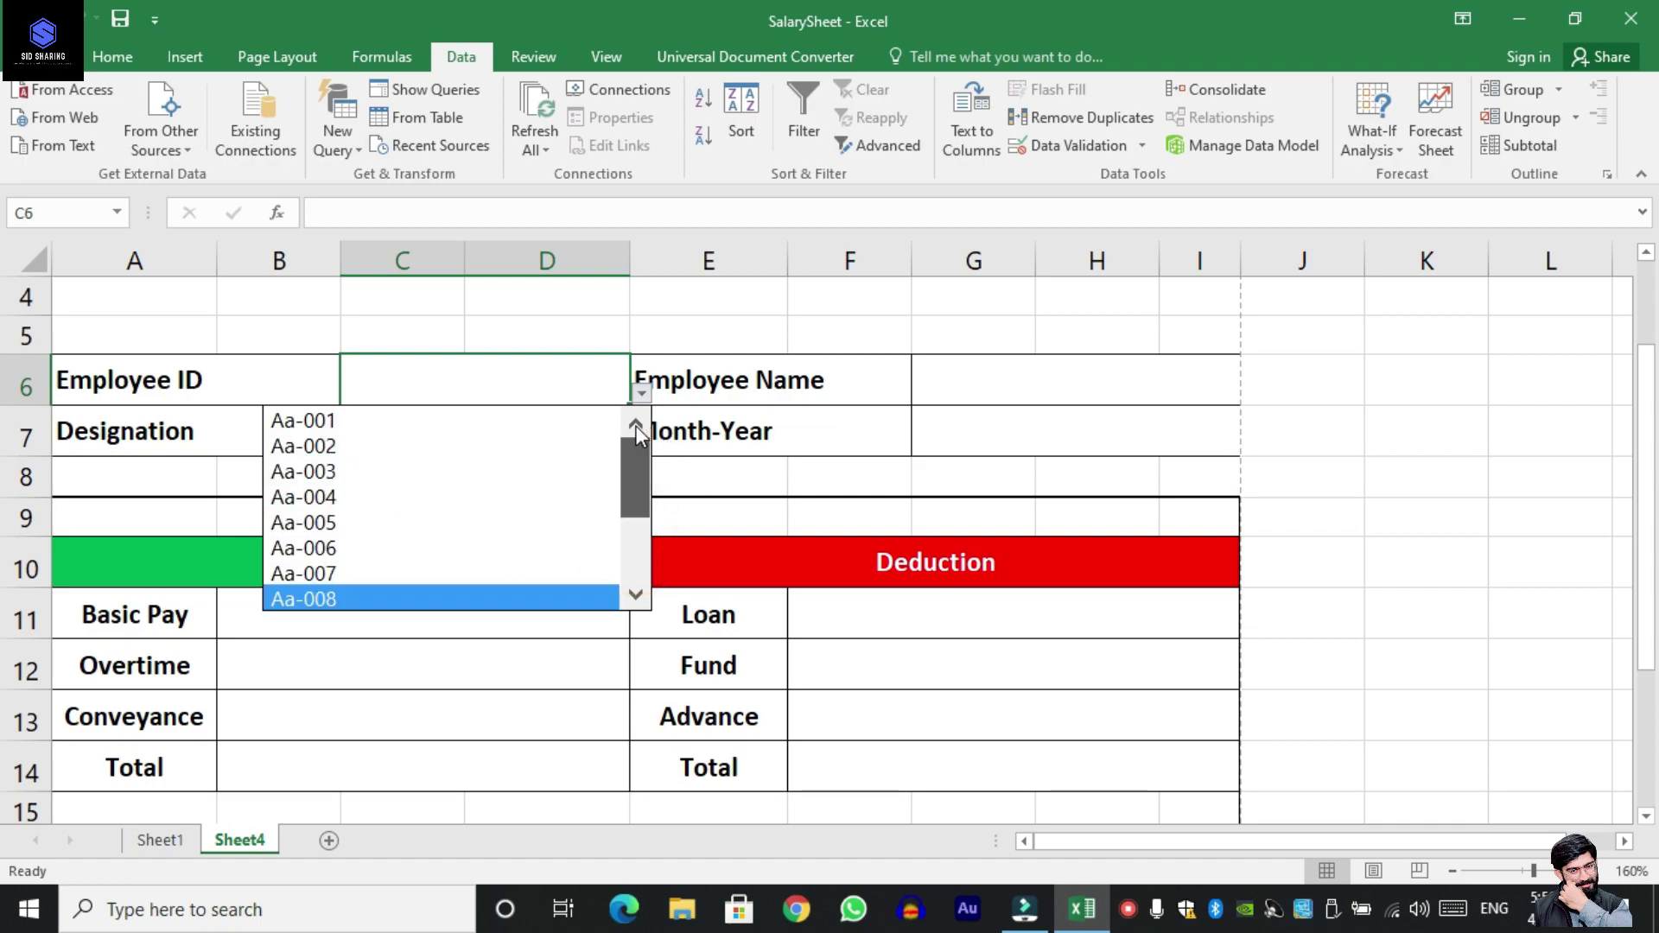
mouse_move(630, 515)
left_mouse_down()
mouse_move(640, 425)
mouse_move(616, 602)
left_mouse_up()
left_click_drag(643, 529, 644, 432)
left_click(403, 477)
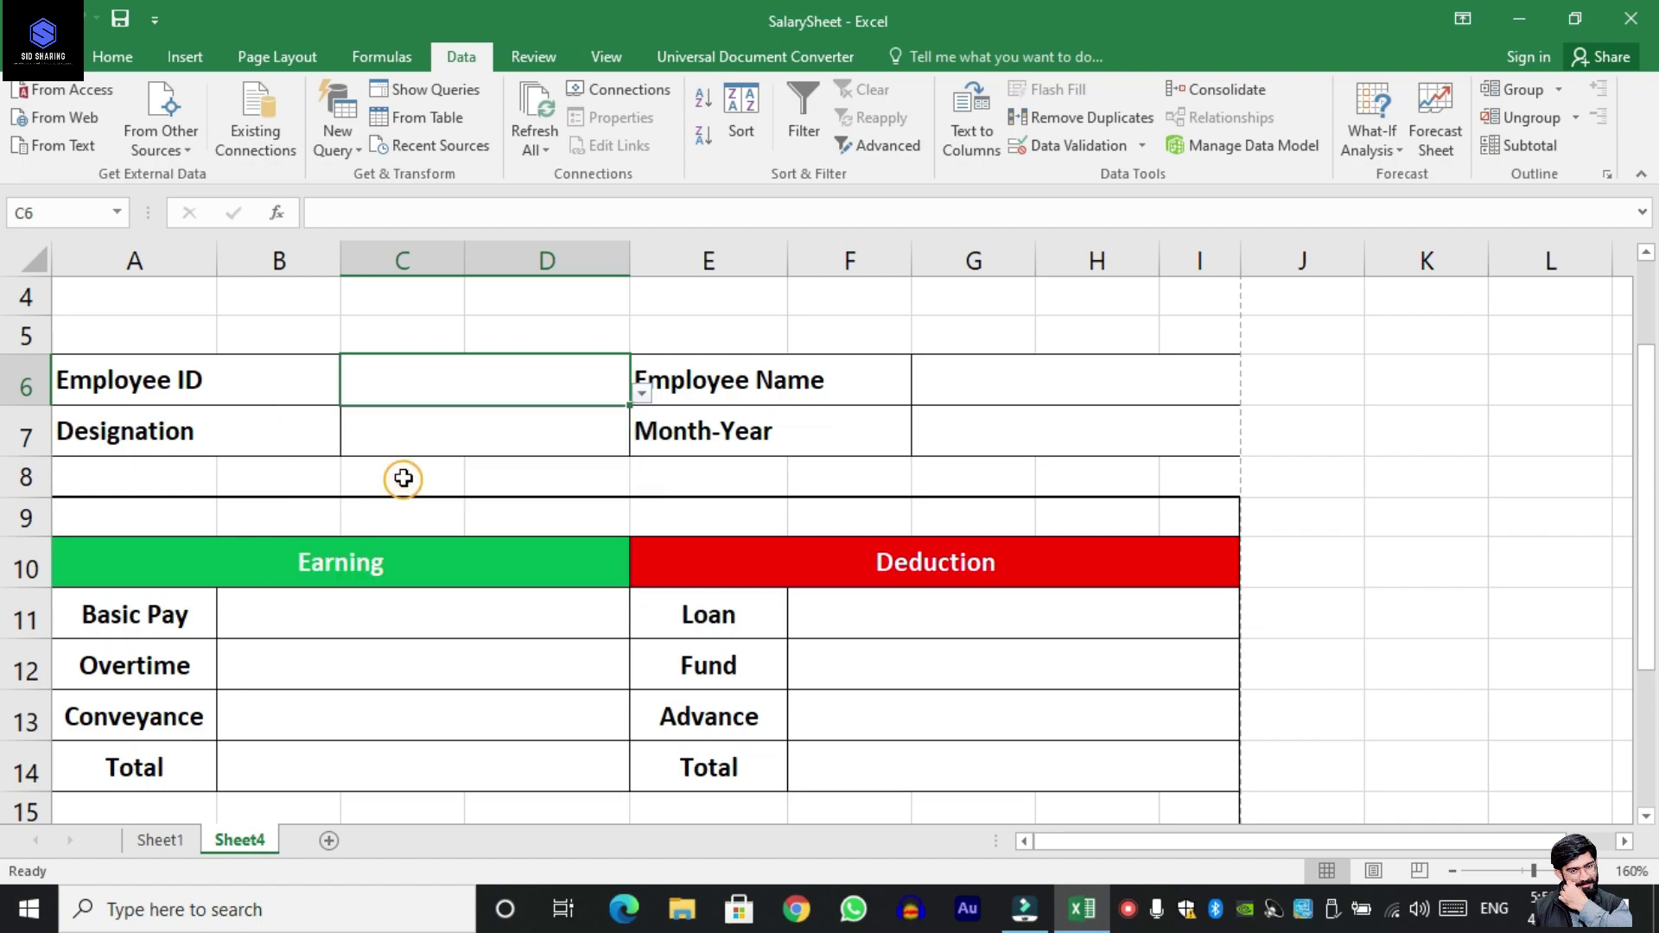
left_click(642, 394)
left_click(500, 548)
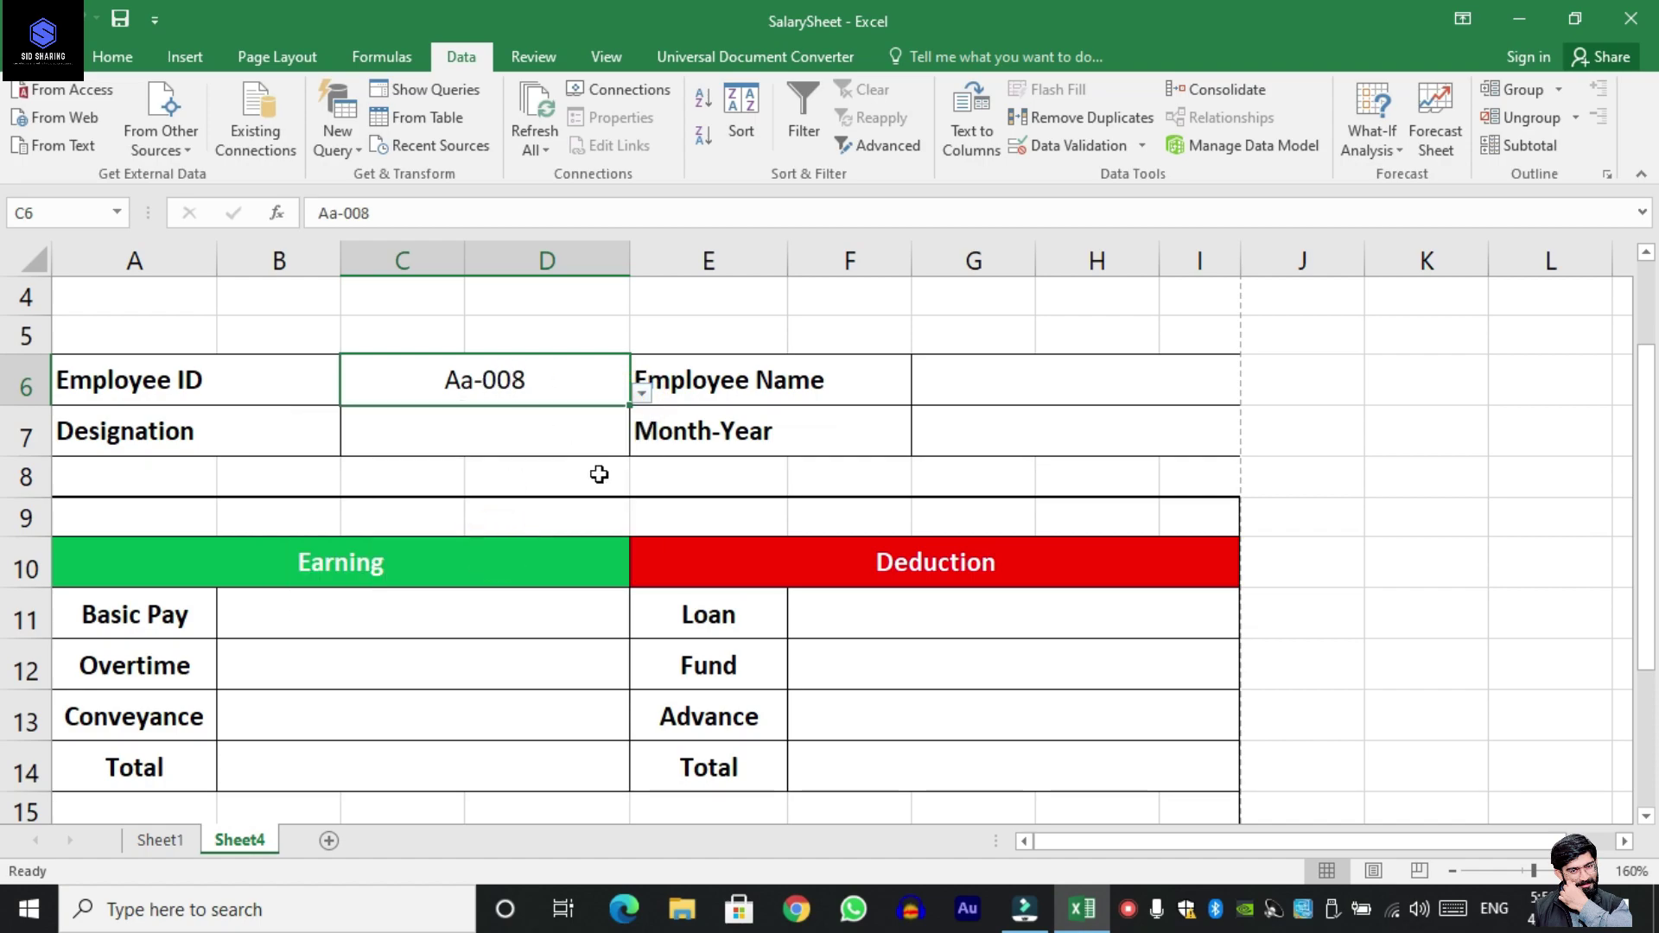
left_click(1158, 393)
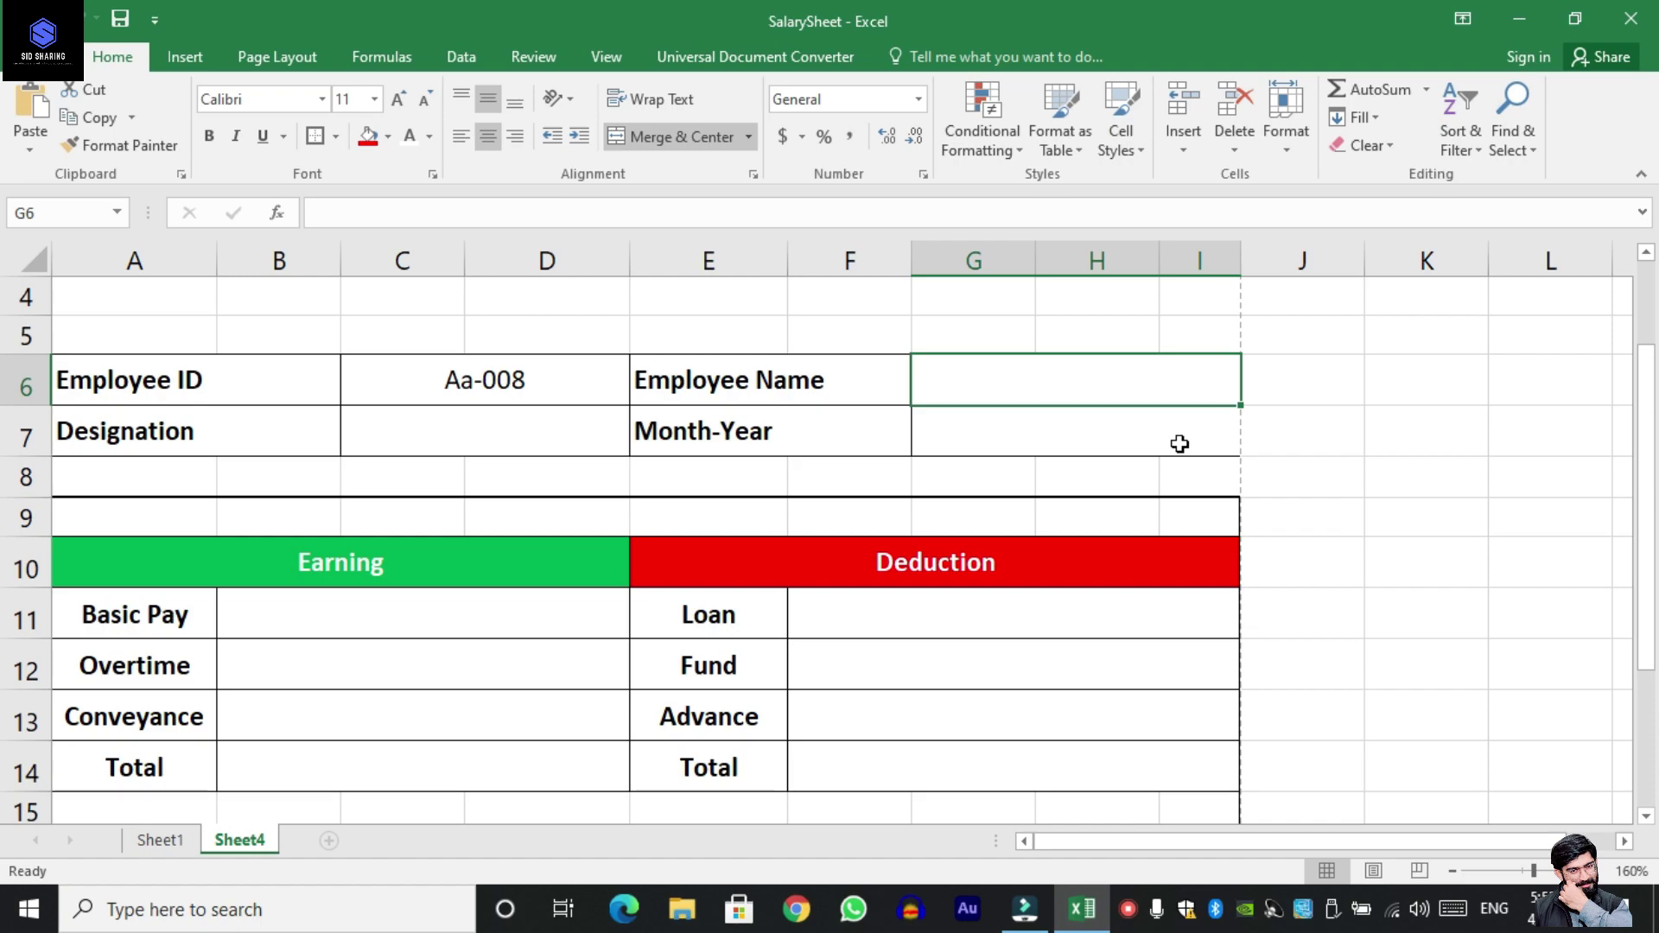
Begin =VLOOKUP( in Employee Name cell G6 with C6 as the lookup value.
left_click(691, 393)
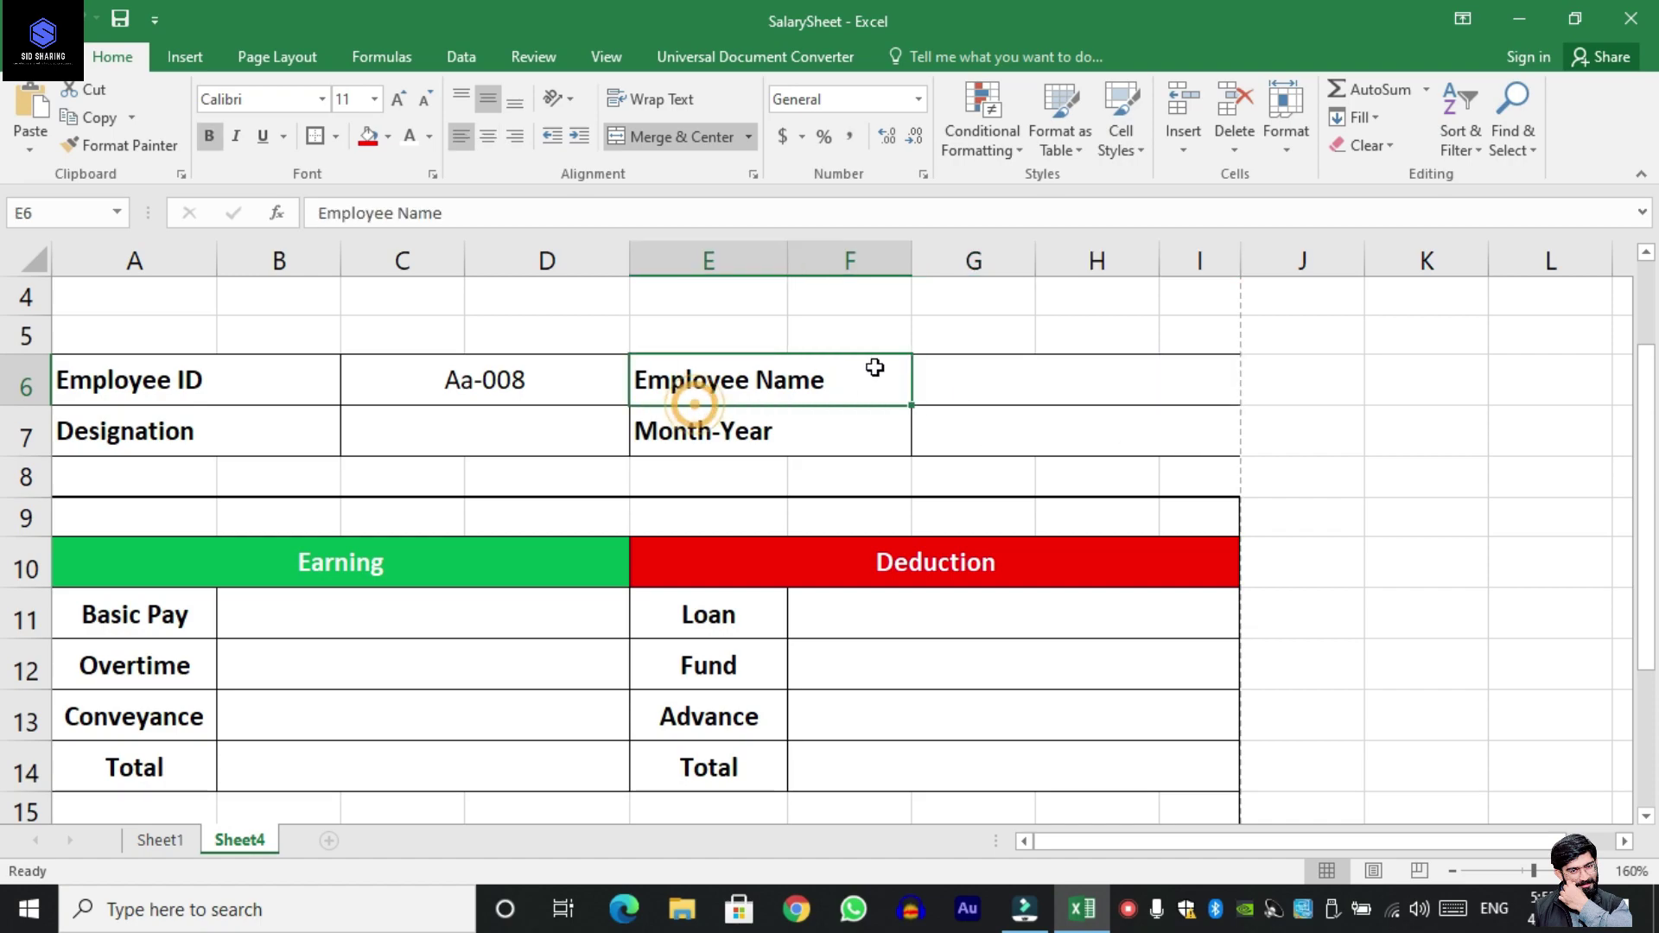
left_click(956, 374)
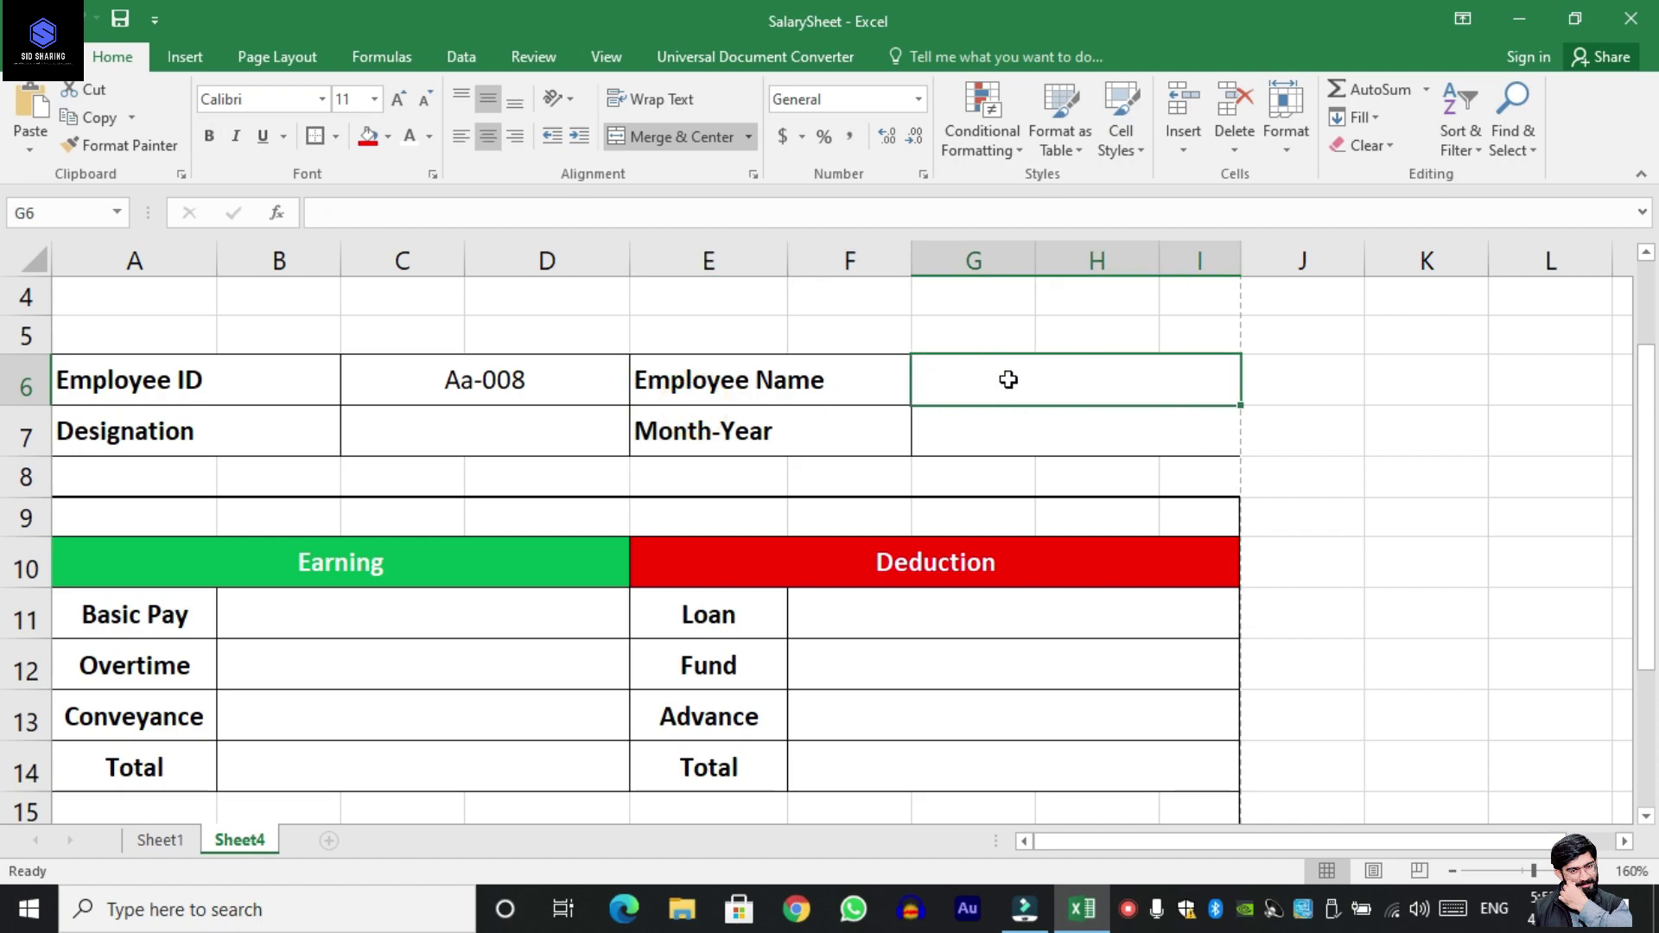
left_click(364, 214)
type("=")
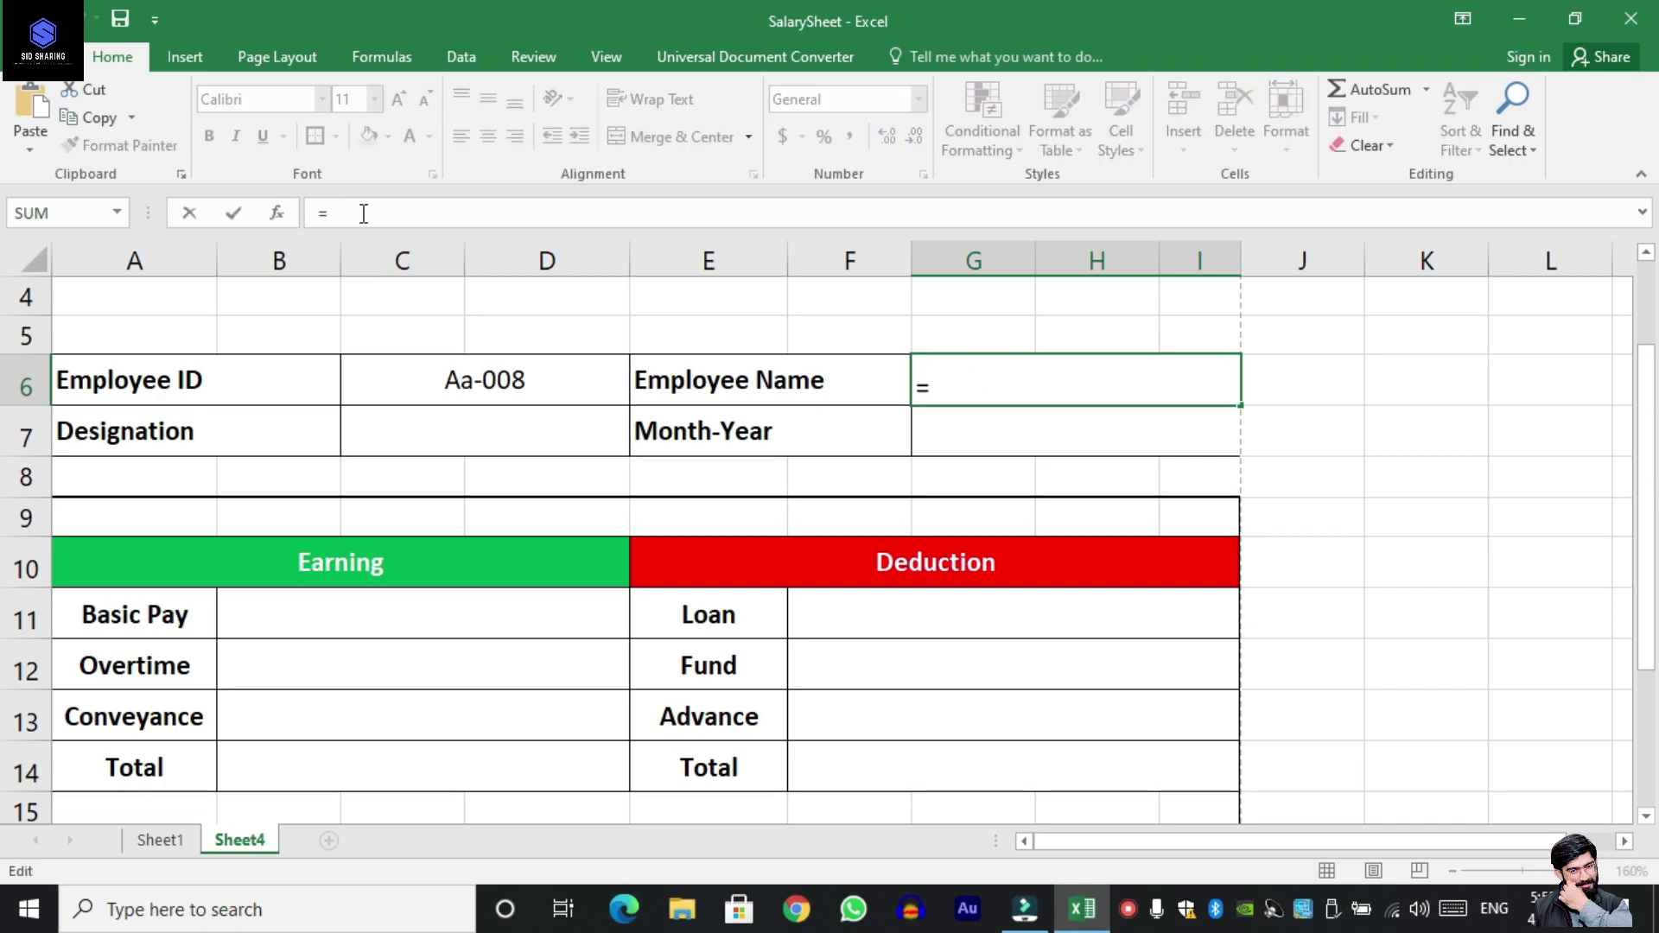
type("vlo")
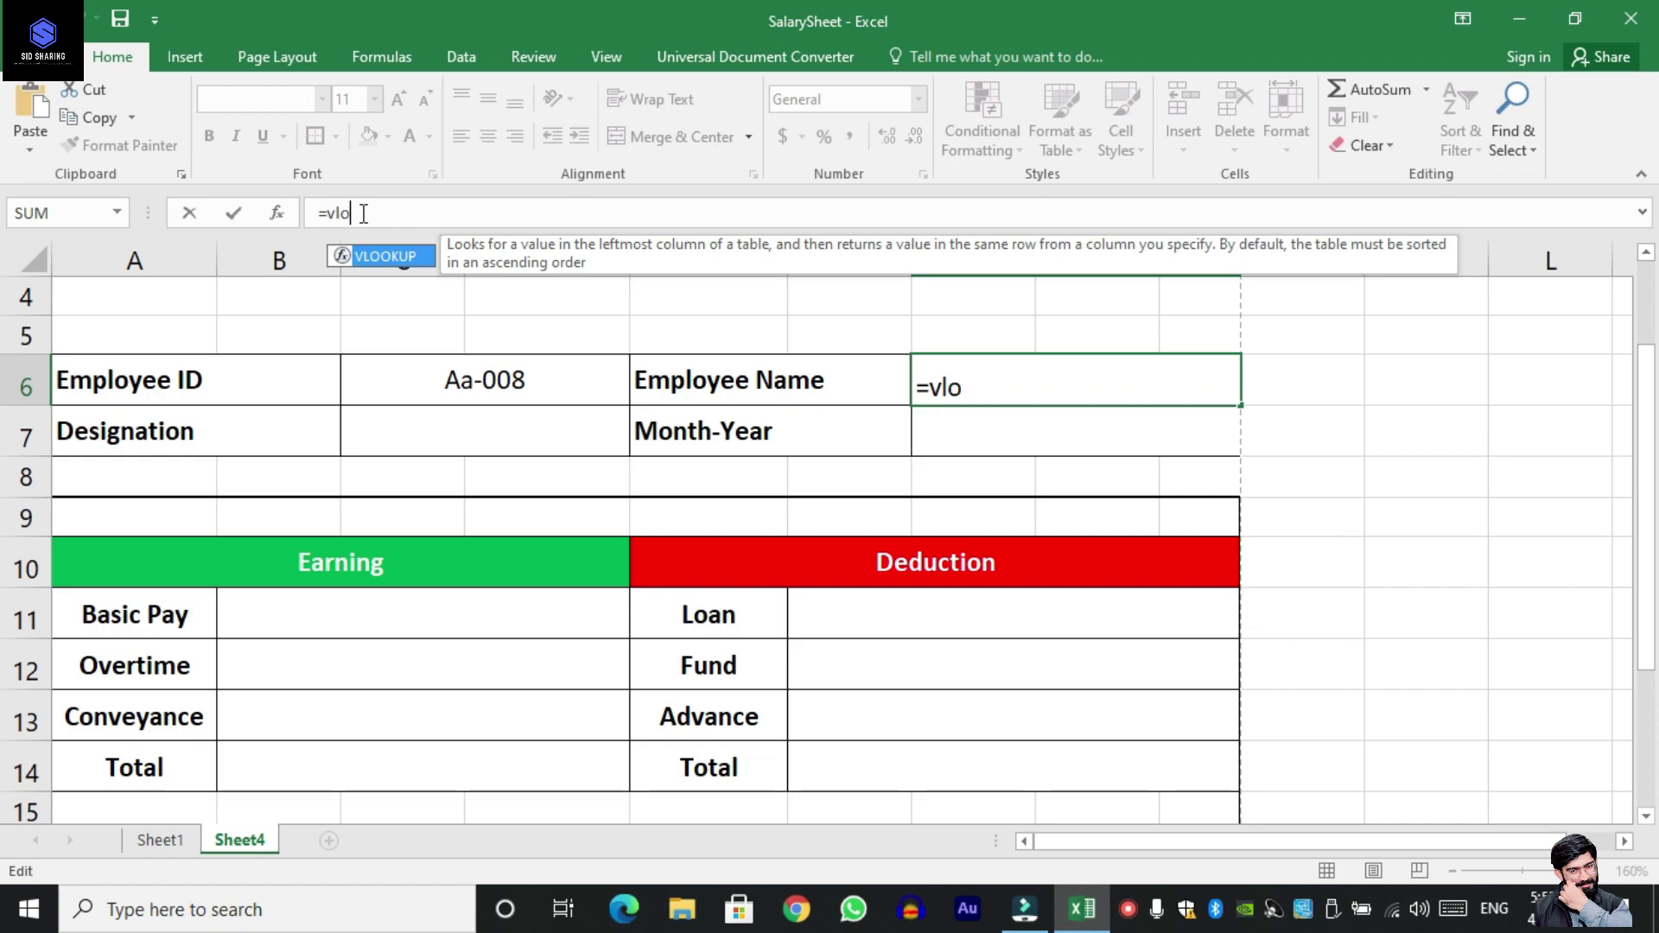
type("okup(")
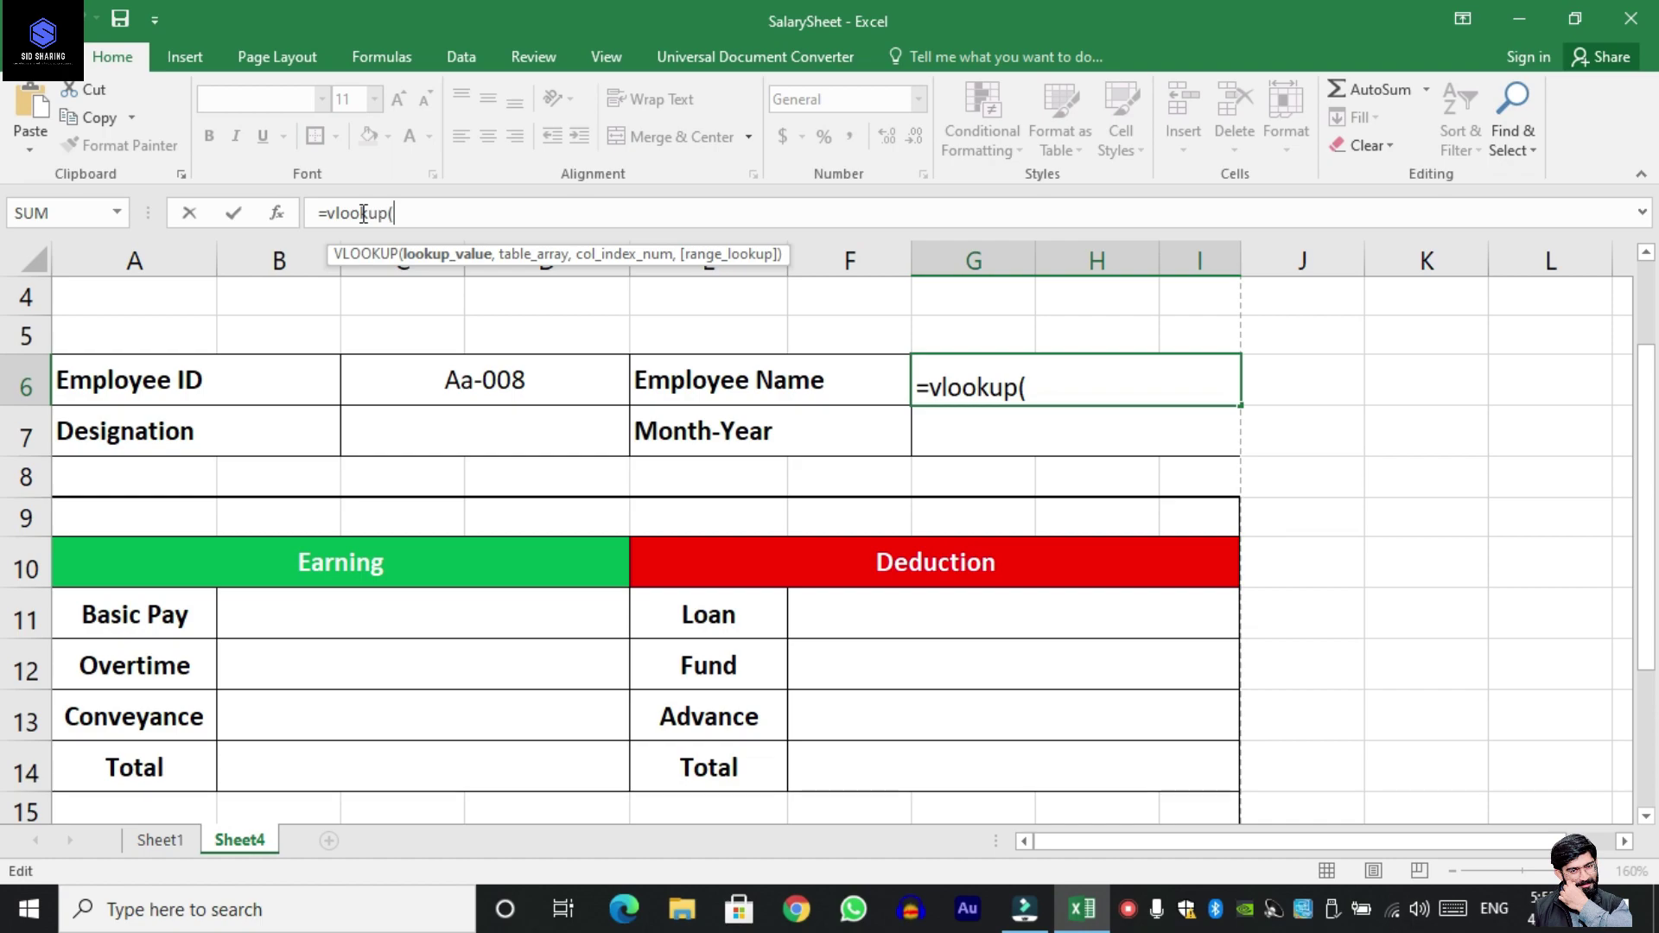
left_click(445, 381)
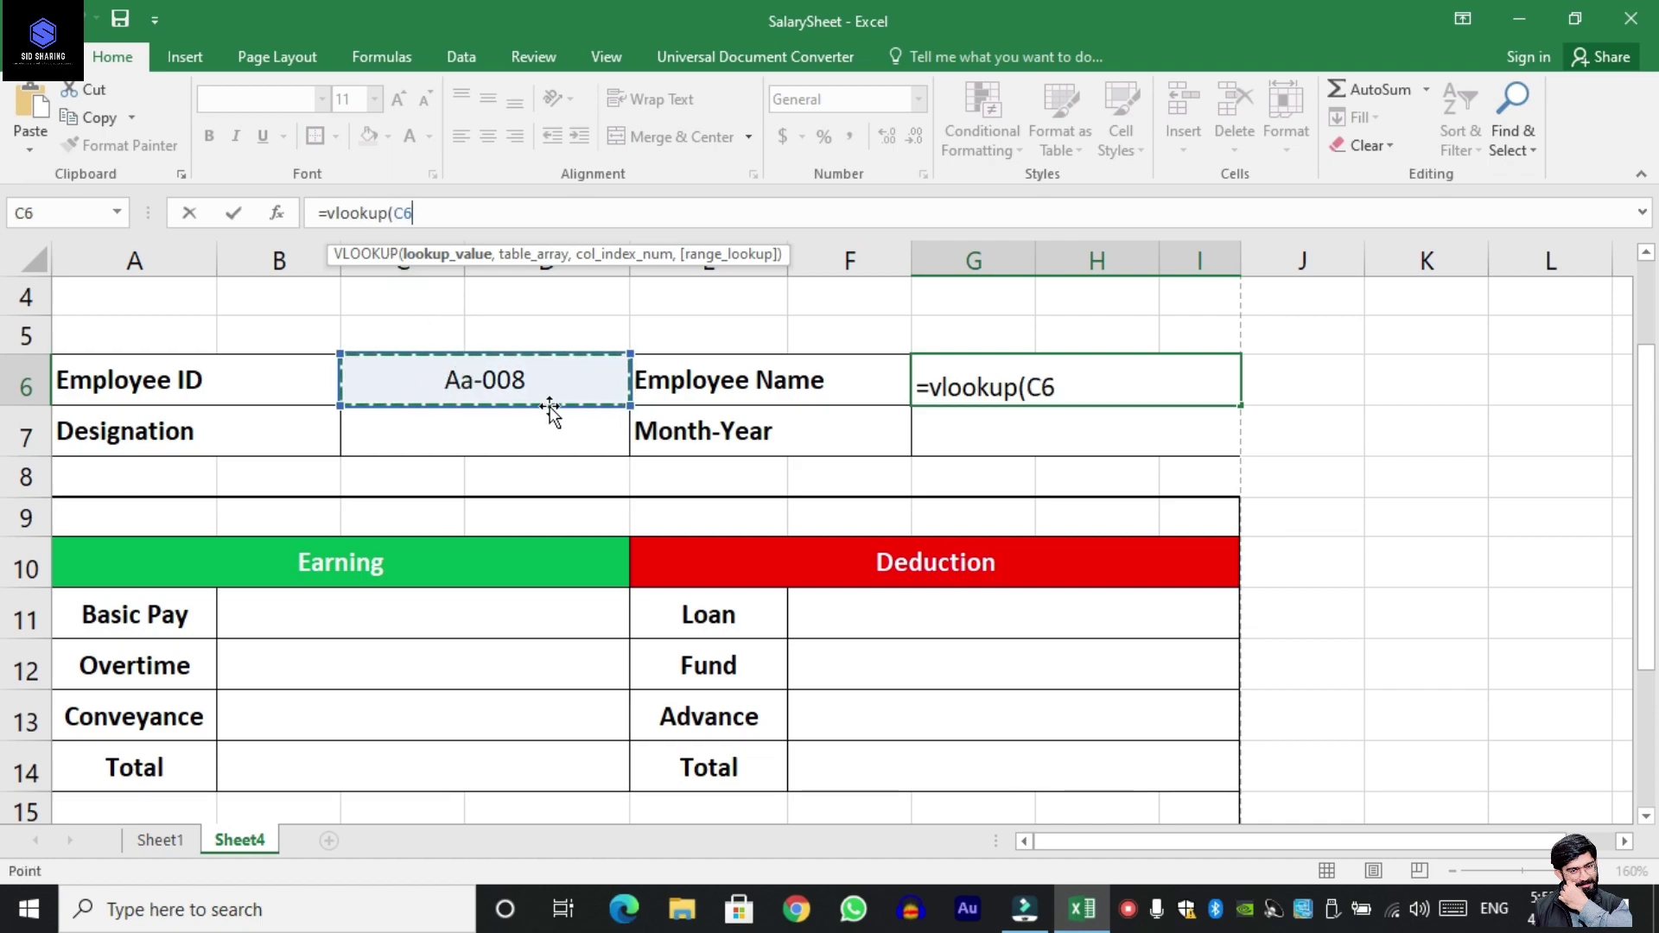
type(",")
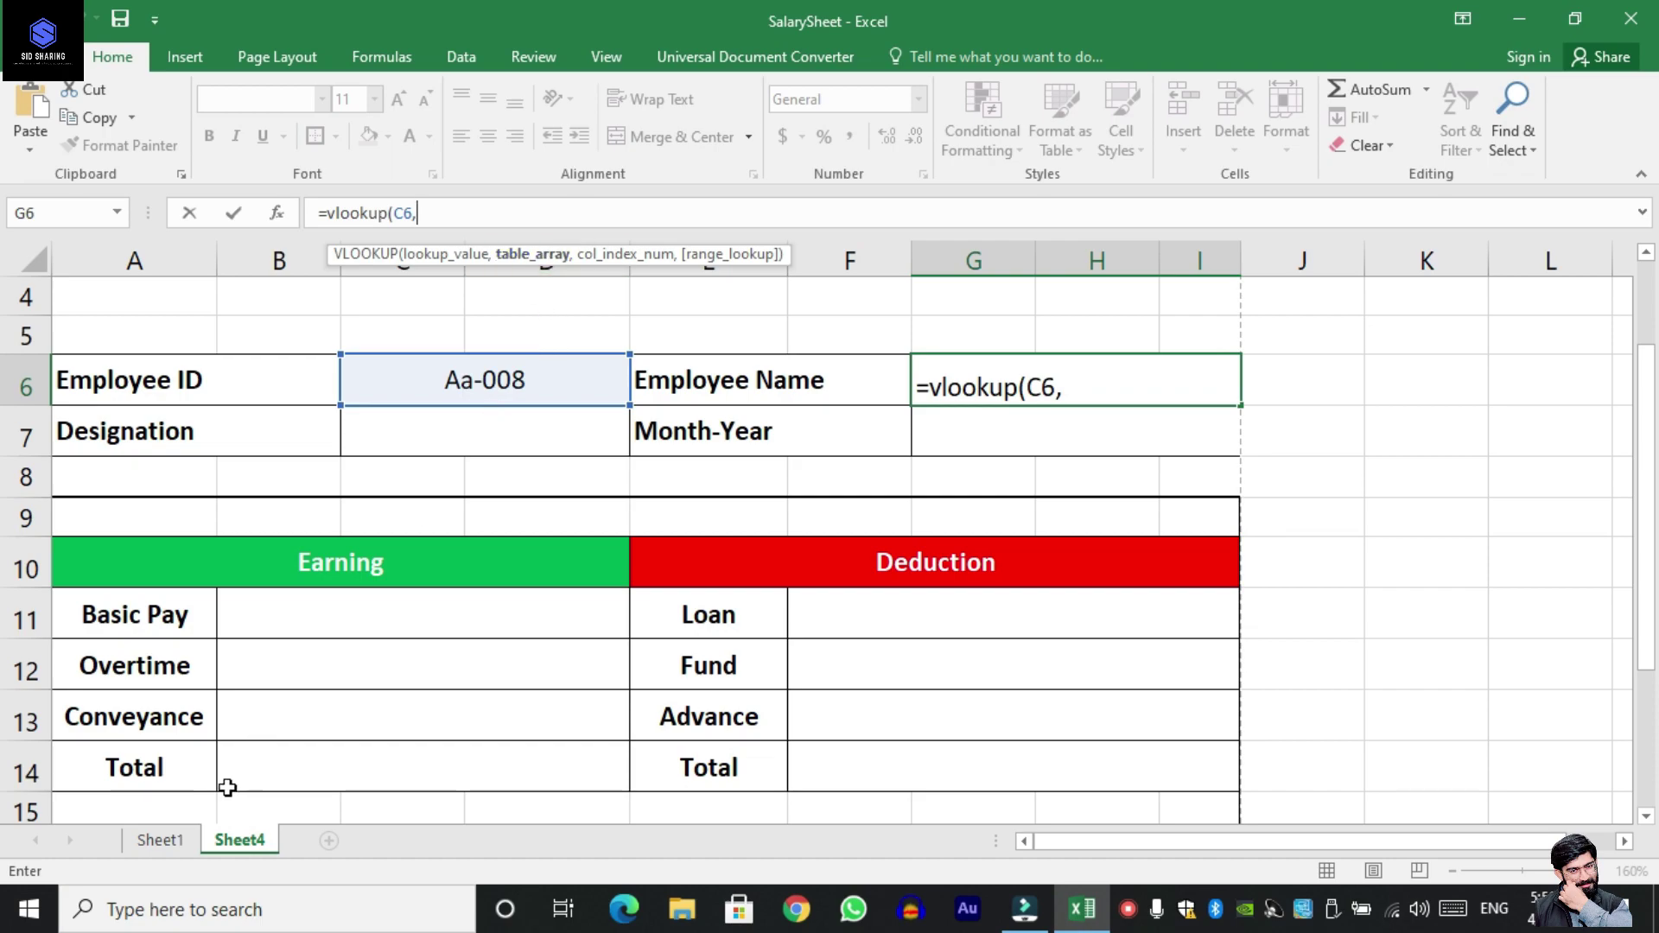
Complete G6 as =VLOOKUP(C6,Sheet1!A5:M18,2,0) using Sheet1's employee table.
left_click(168, 842)
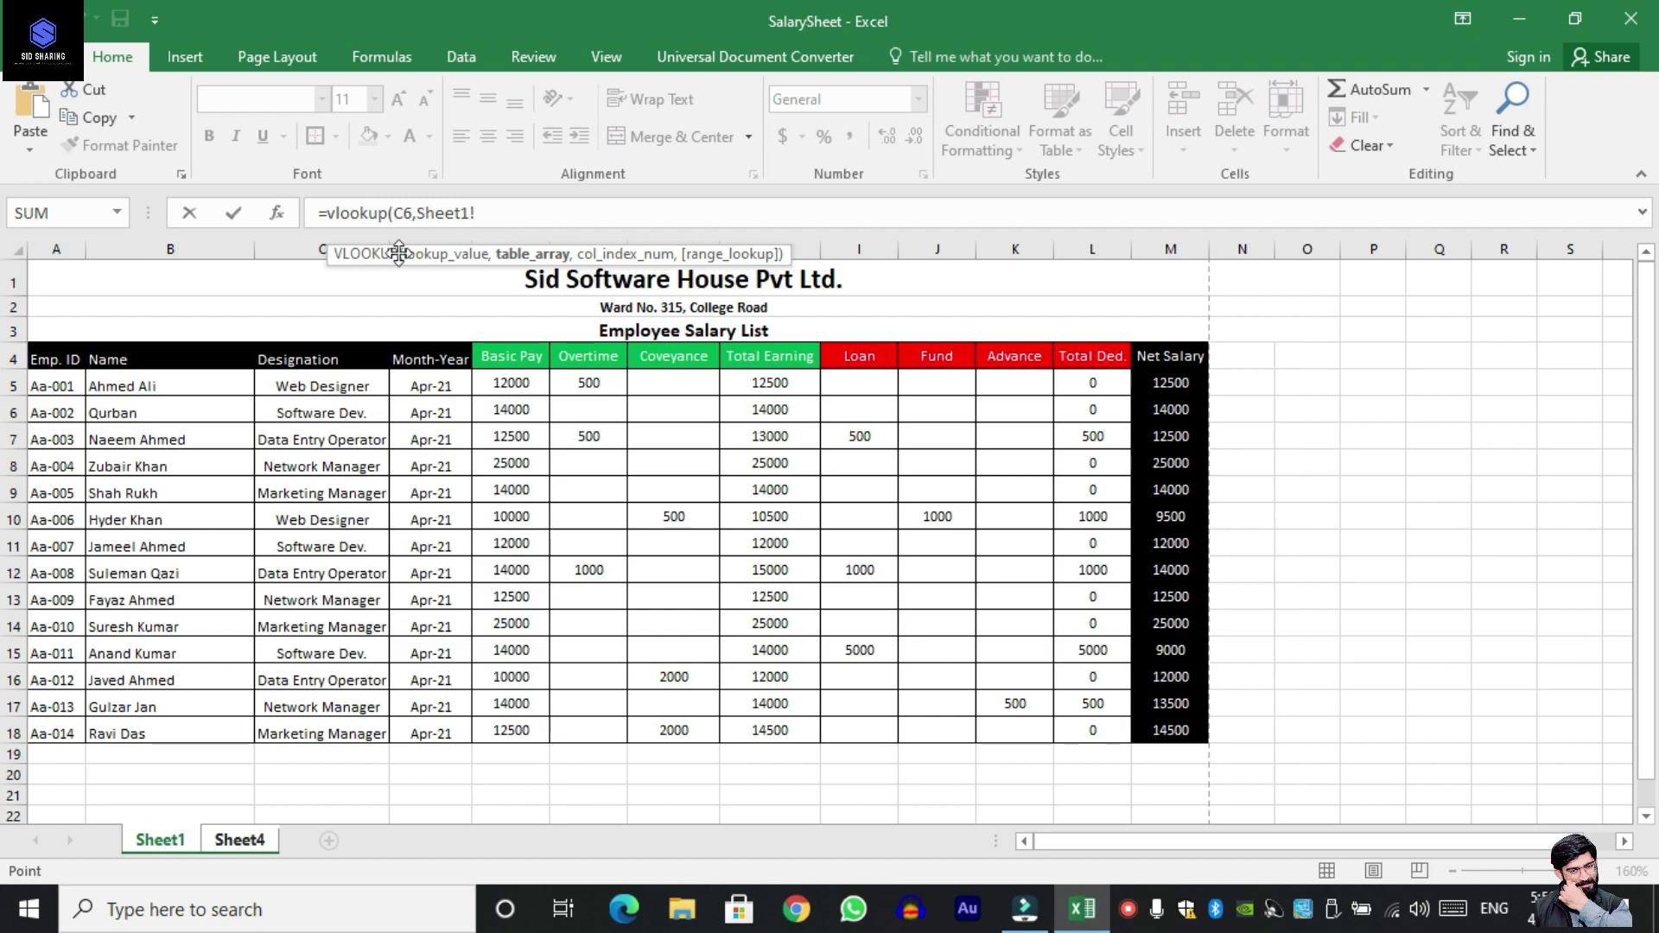
mouse_move(48, 384)
left_mouse_down()
mouse_move(657, 644)
mouse_move(1003, 693)
mouse_move(548, 704)
mouse_move(1086, 703)
mouse_move(1167, 726)
left_mouse_up()
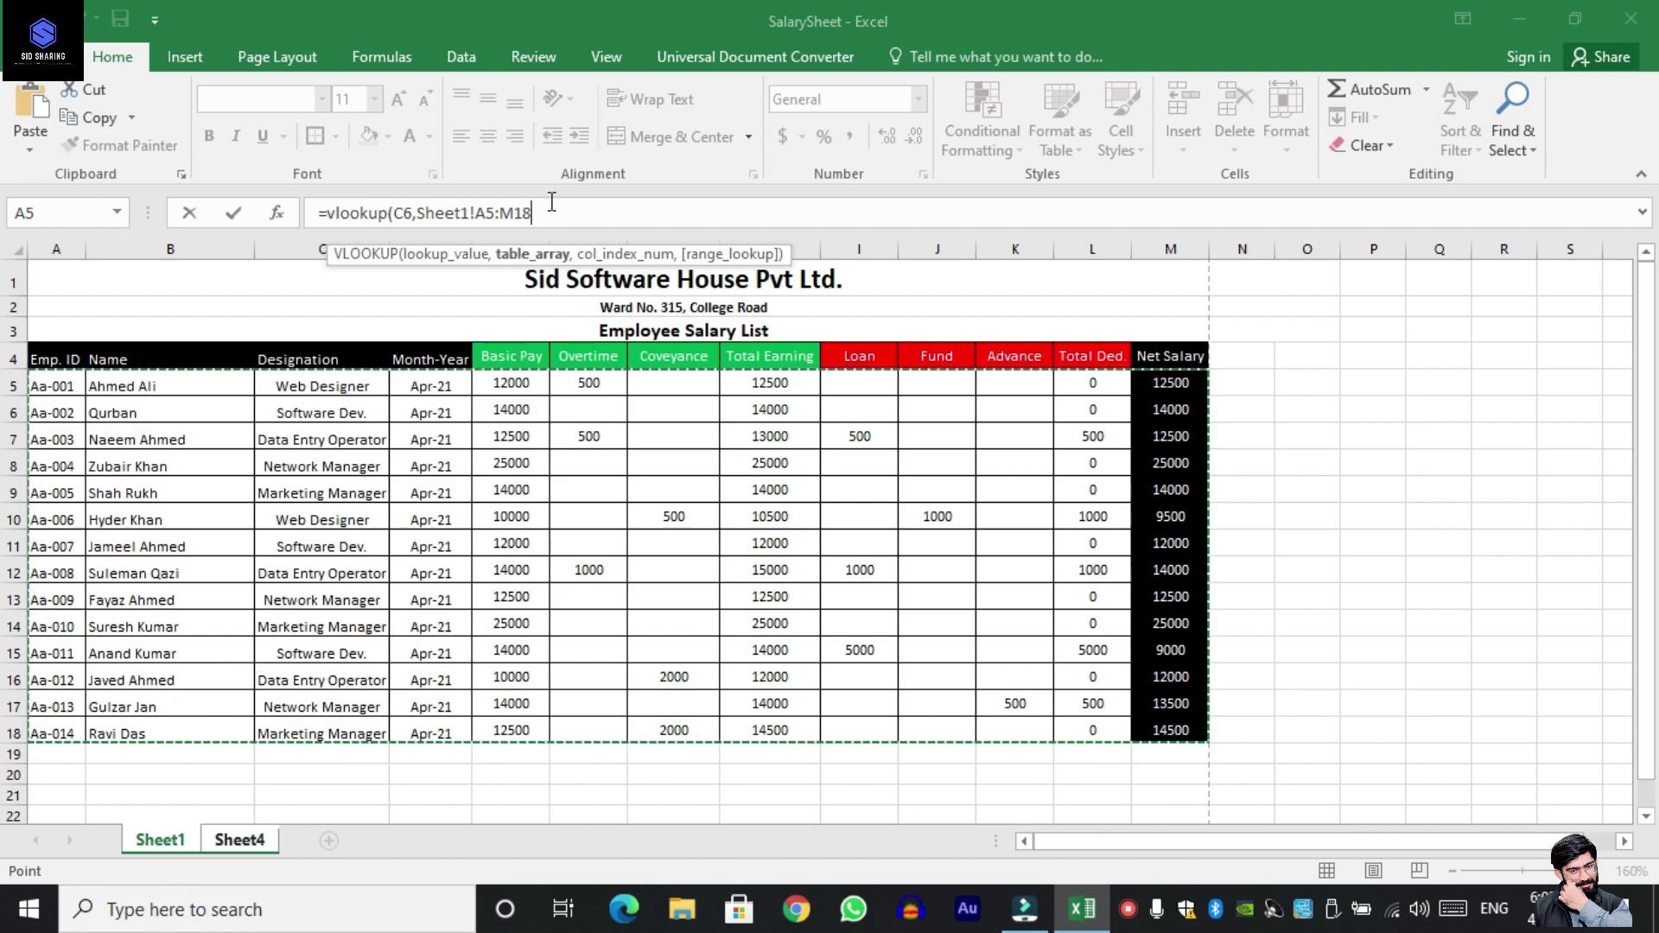
type(",")
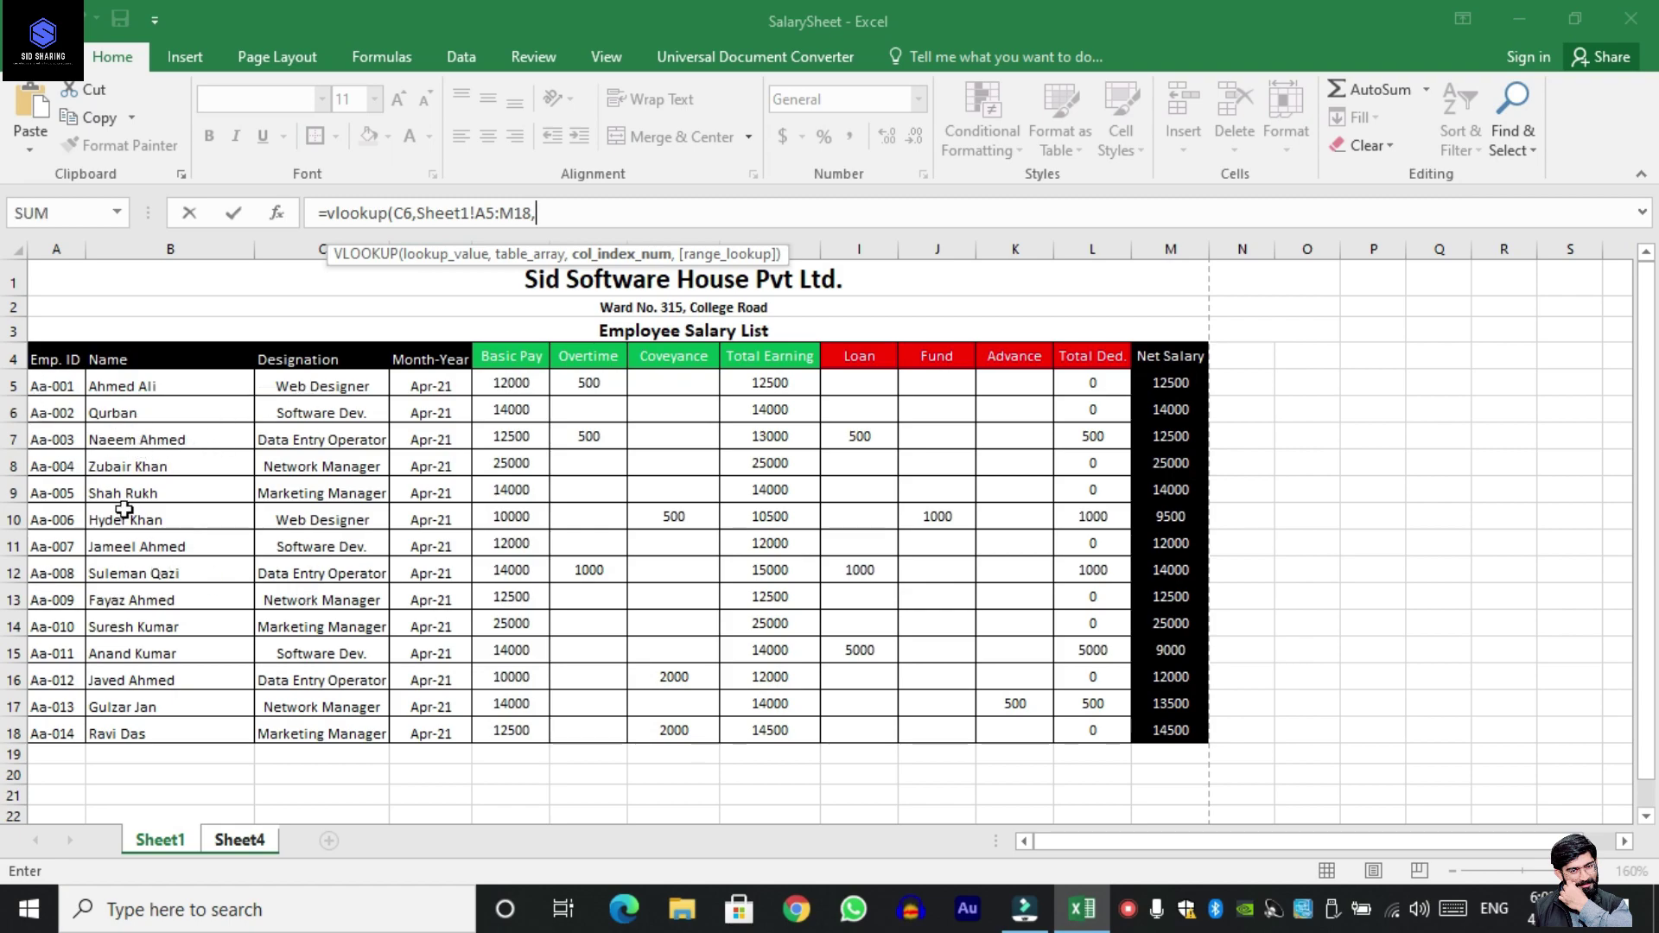
left_click(153, 476)
type("2")
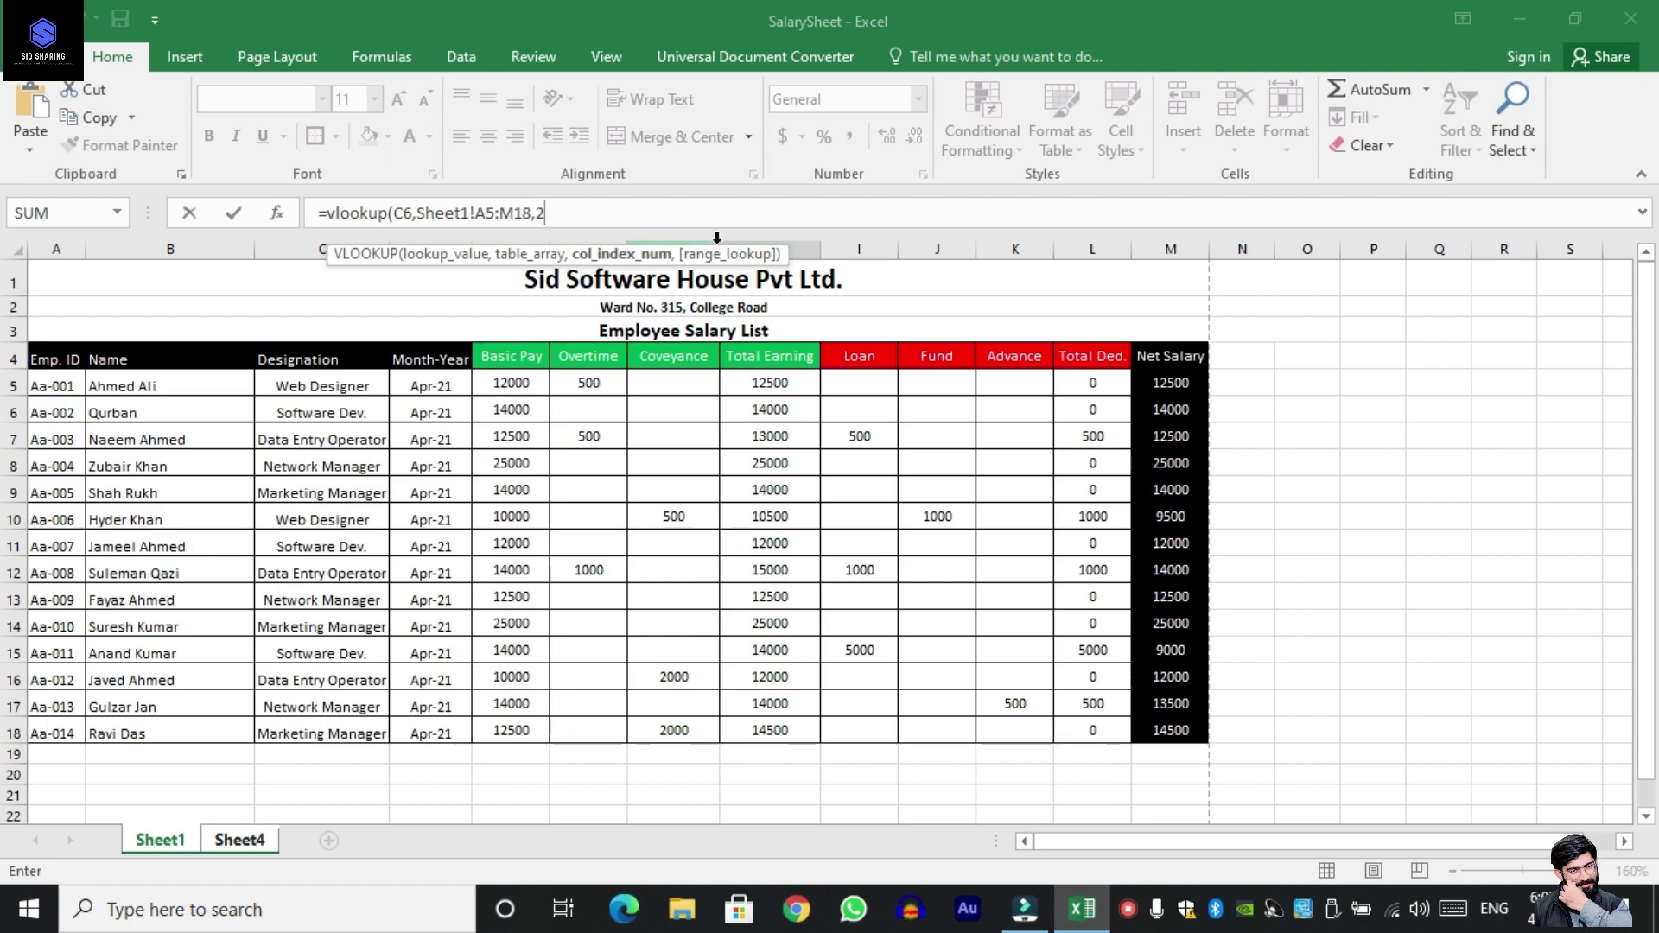
type(",")
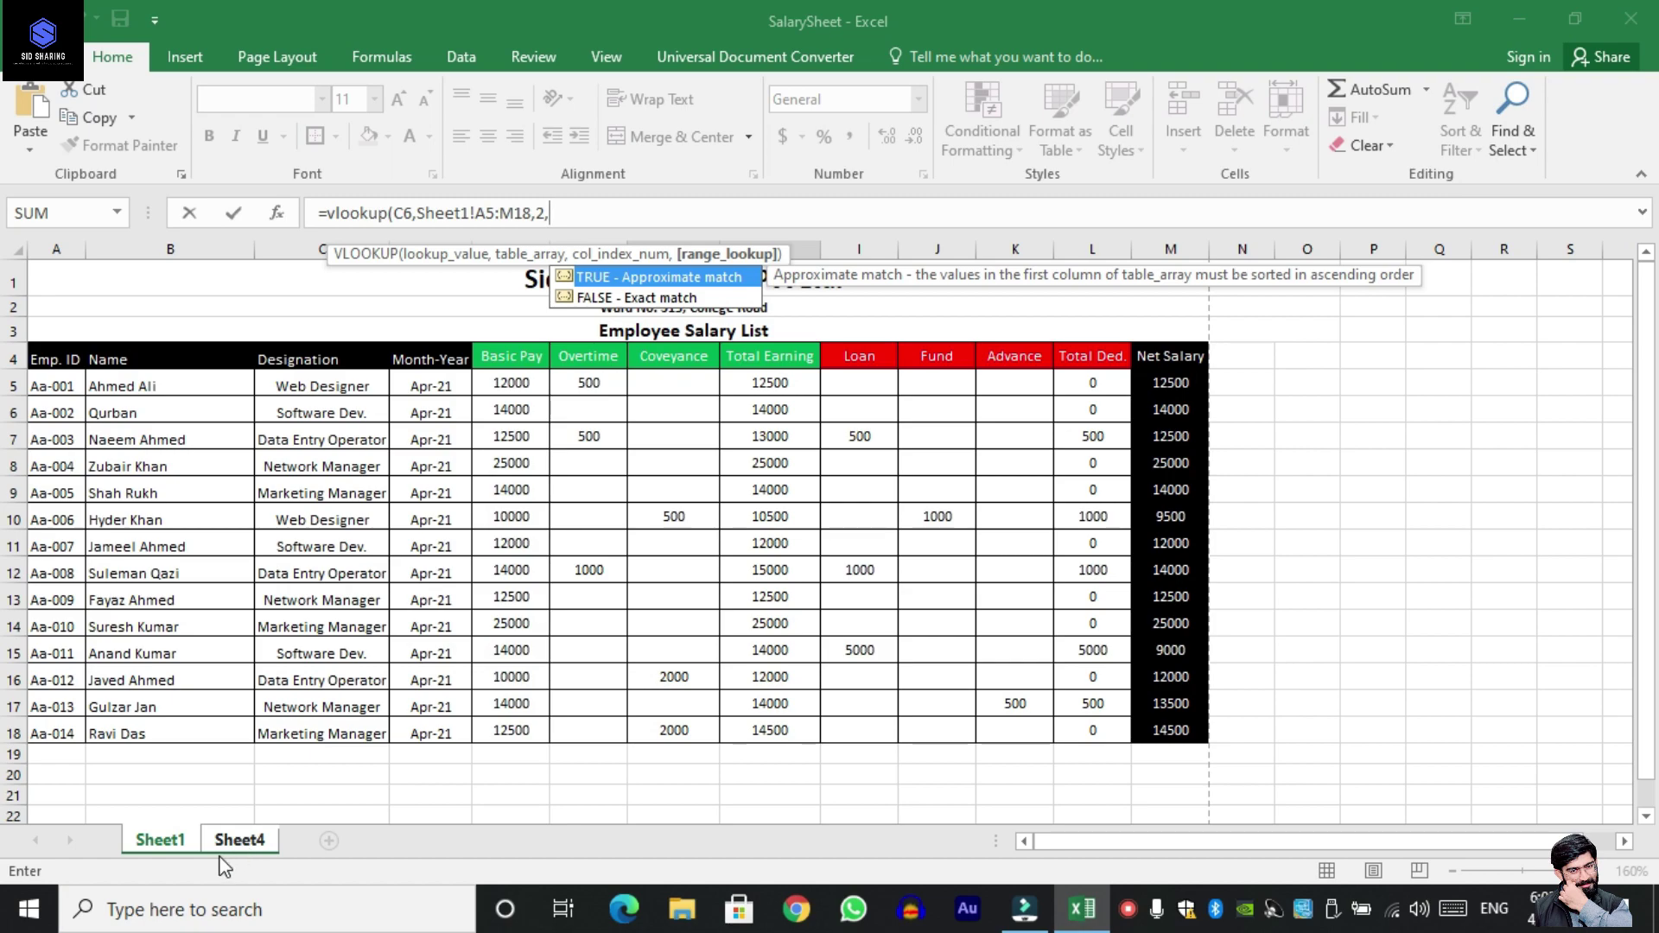
type("0")
type(")")
key("Return")
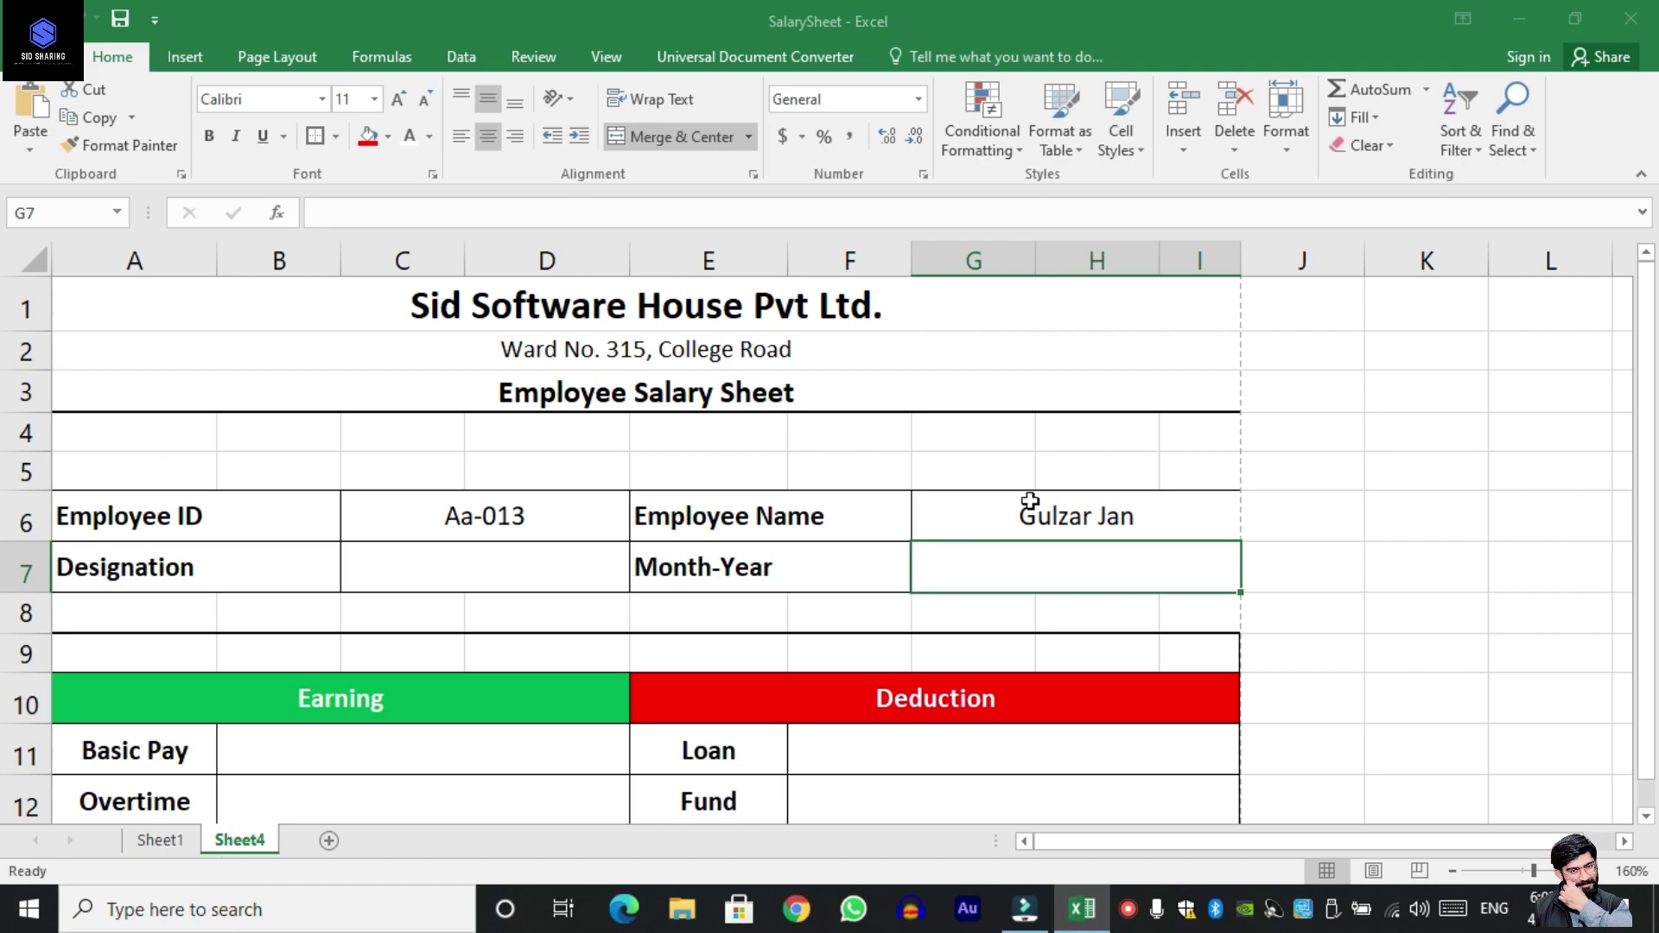
Change the Employee ID to Aa-003 so G6 shows that employee's name.
left_click(484, 519)
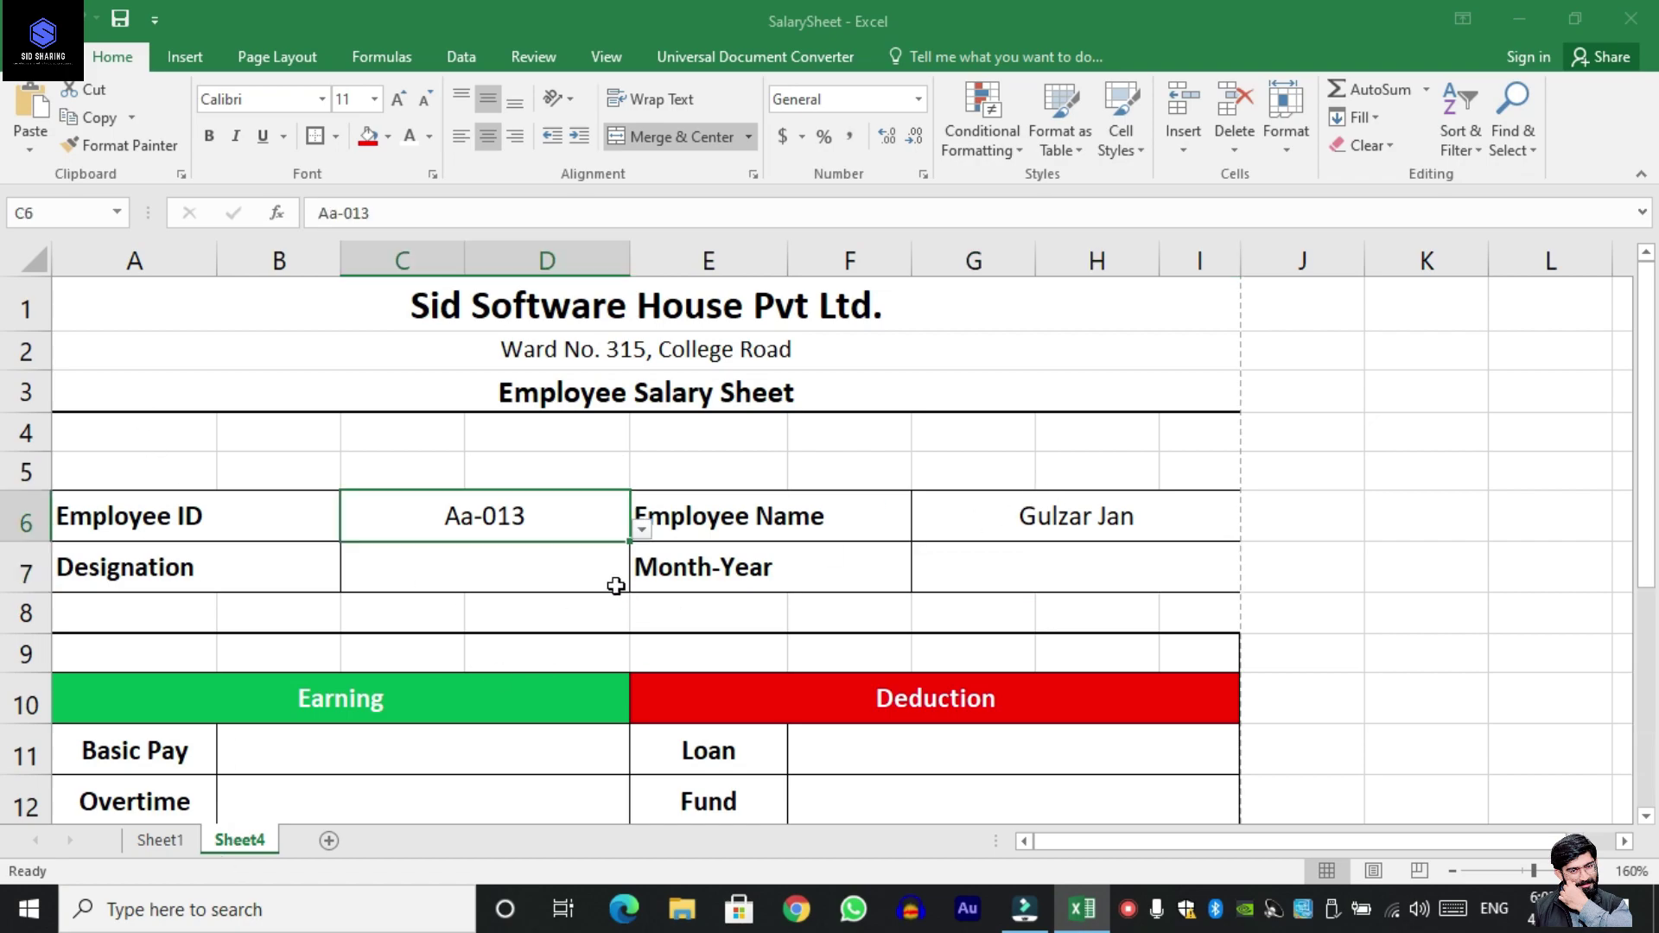
left_click(641, 529)
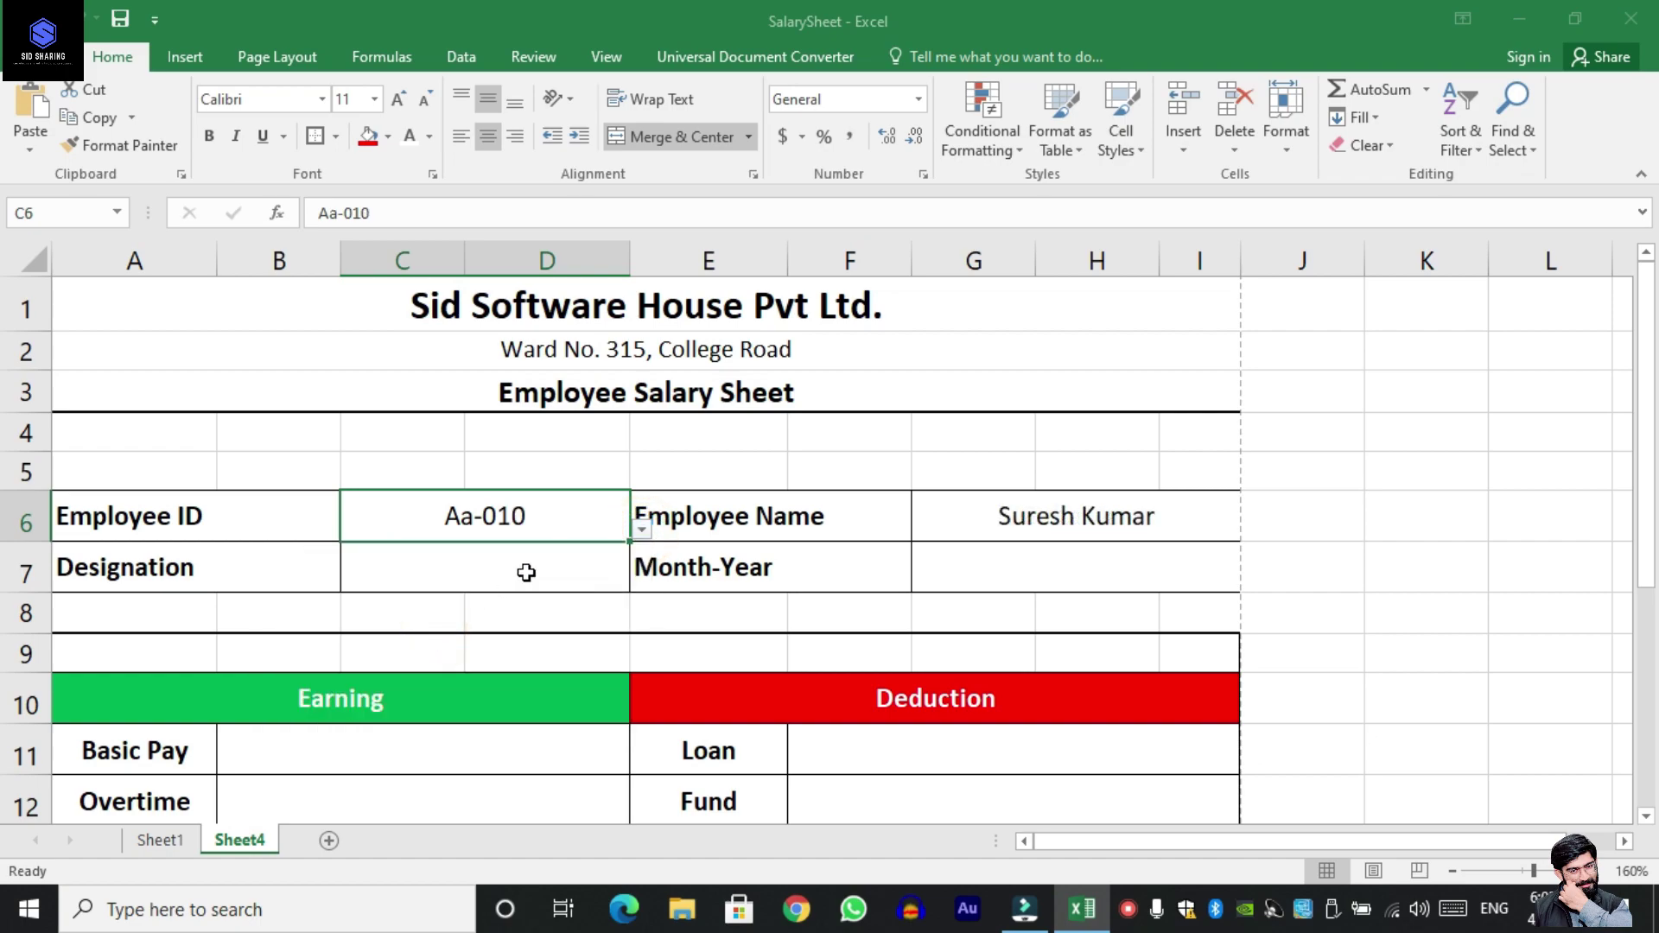
left_click(641, 530)
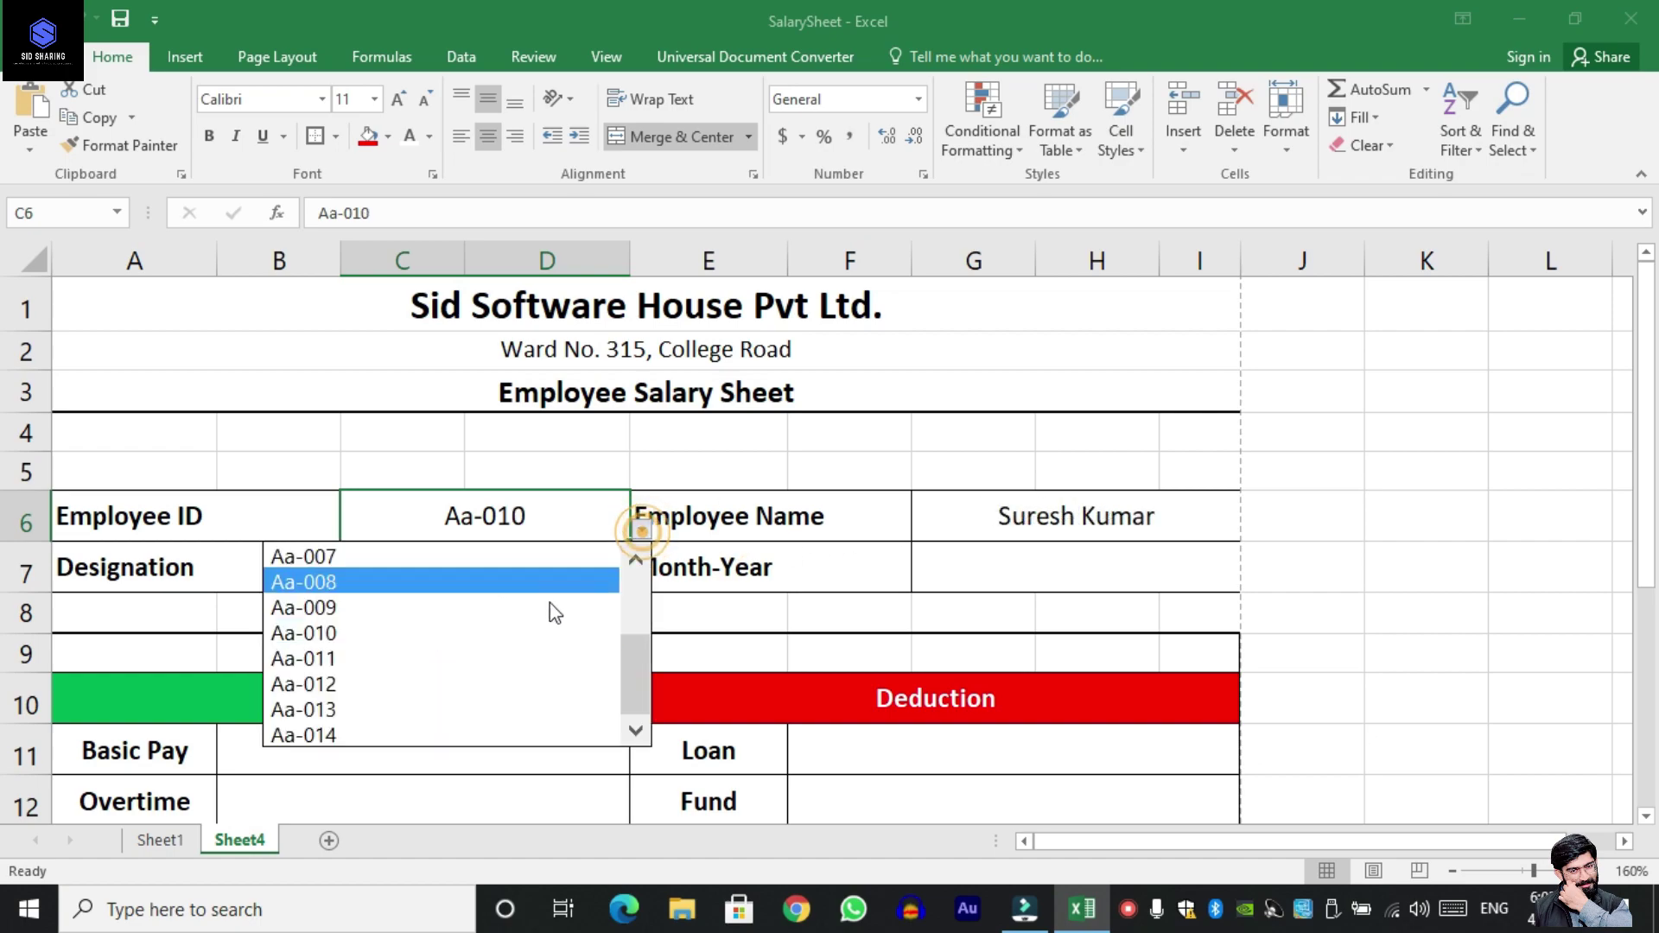
scroll(548, 609, "up", 2)
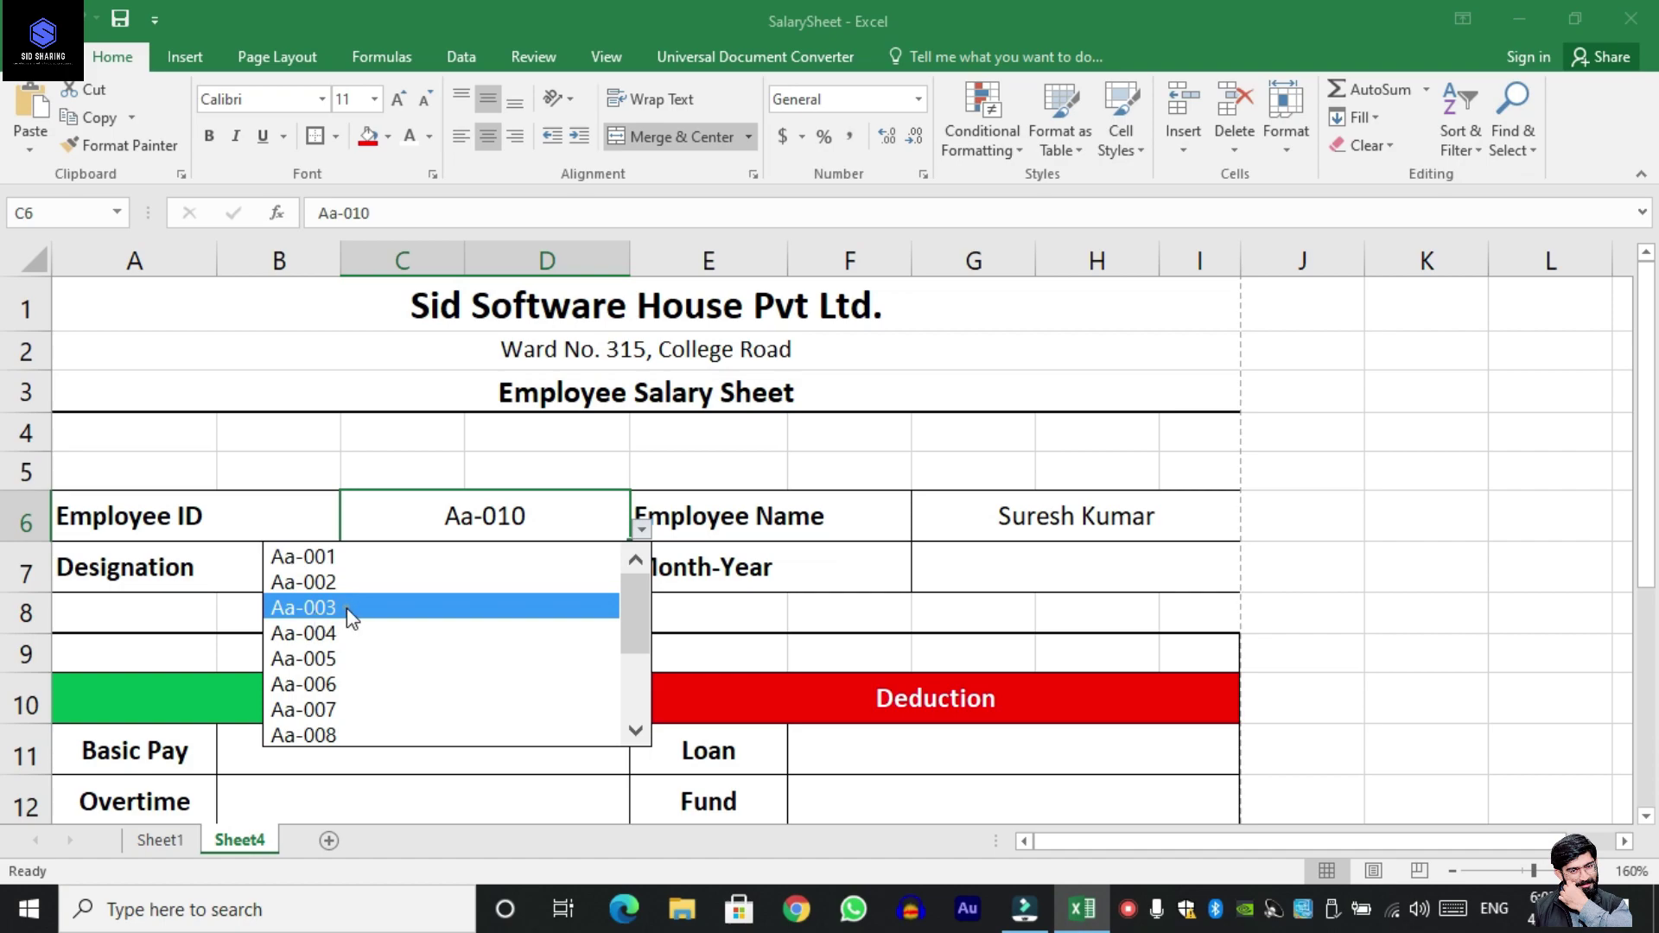
left_click(352, 609)
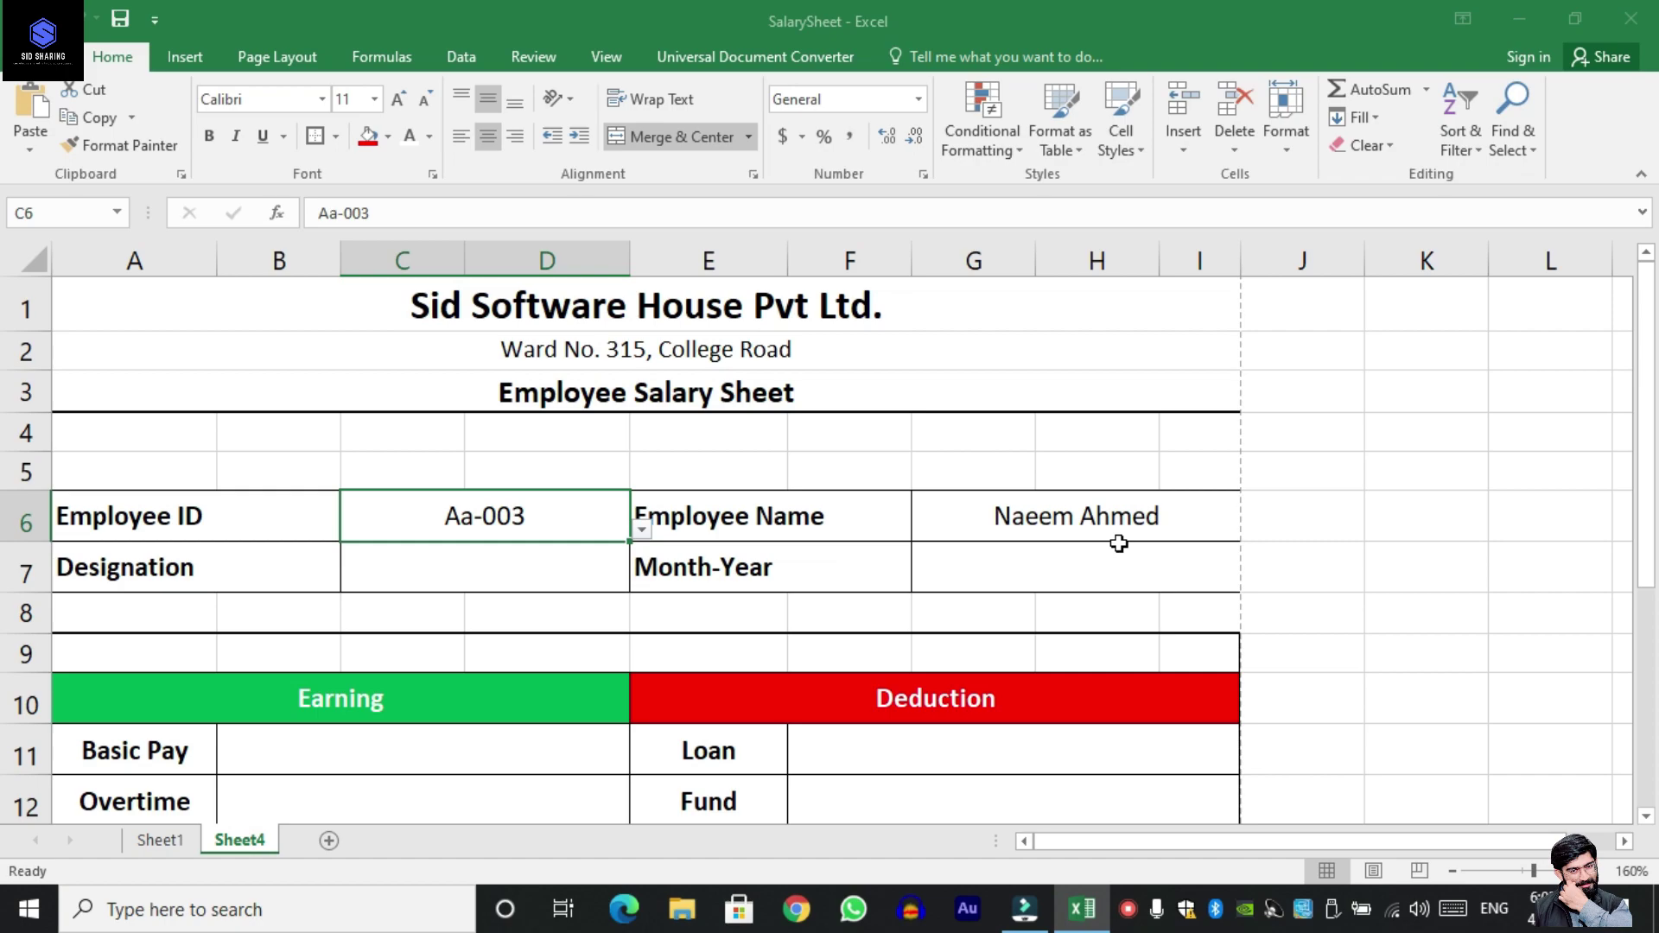
key("Down")
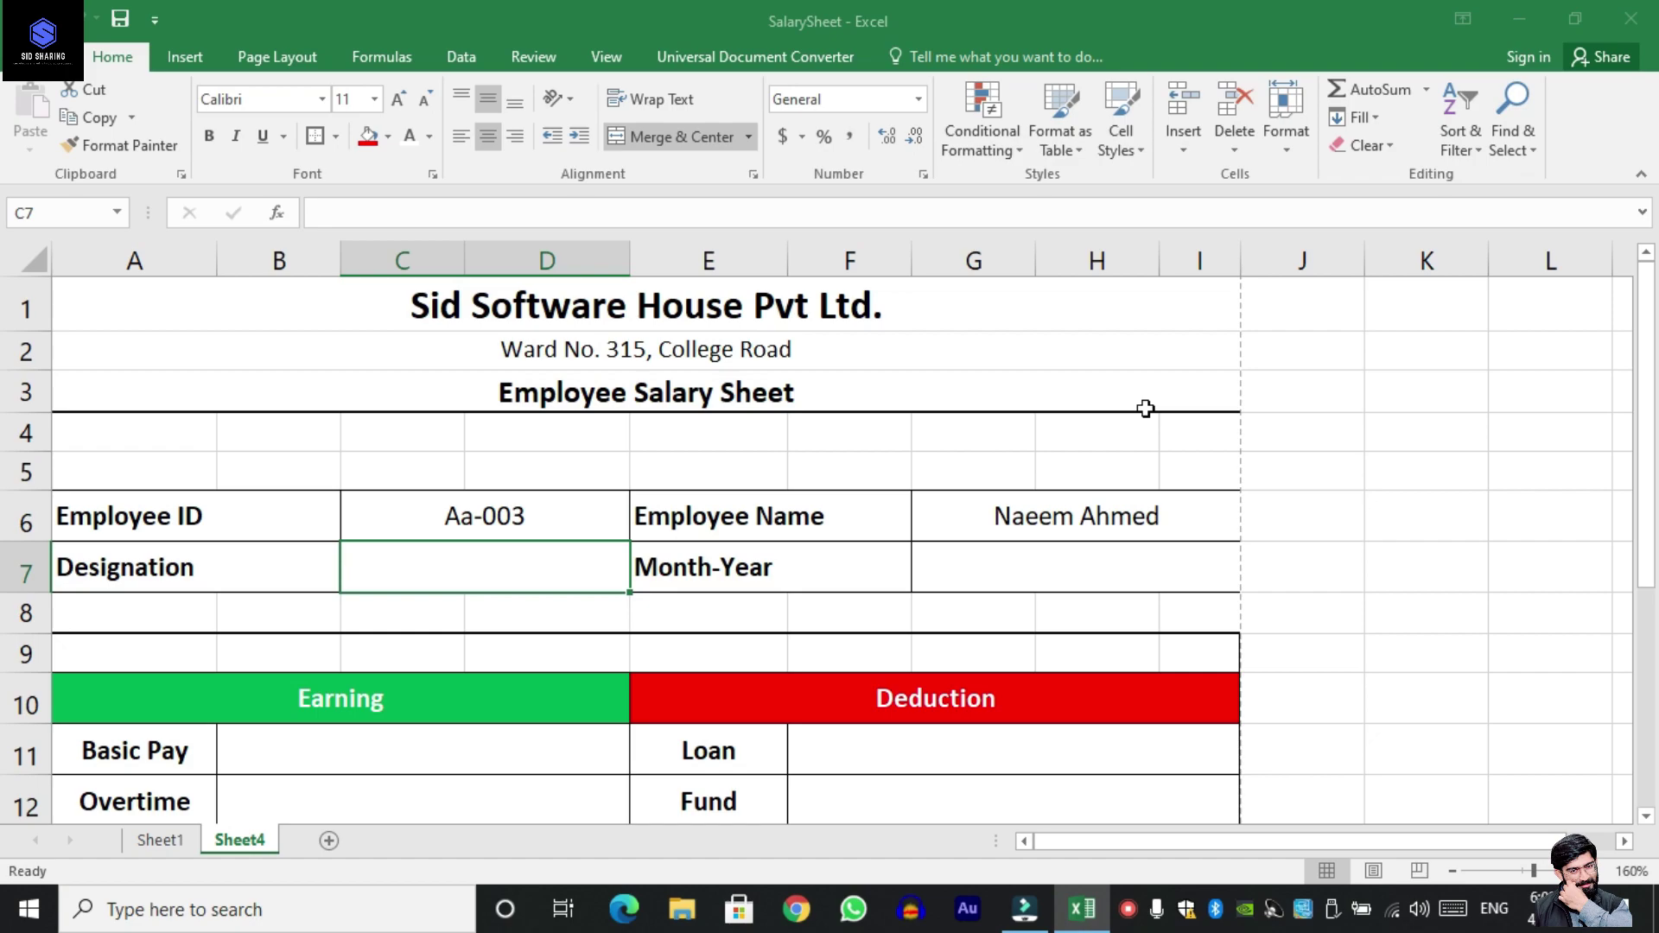
Copy G6's VLOOKUP into Designation cell C7 with column index 3, showing Data Entry Operator.
left_click(1130, 507)
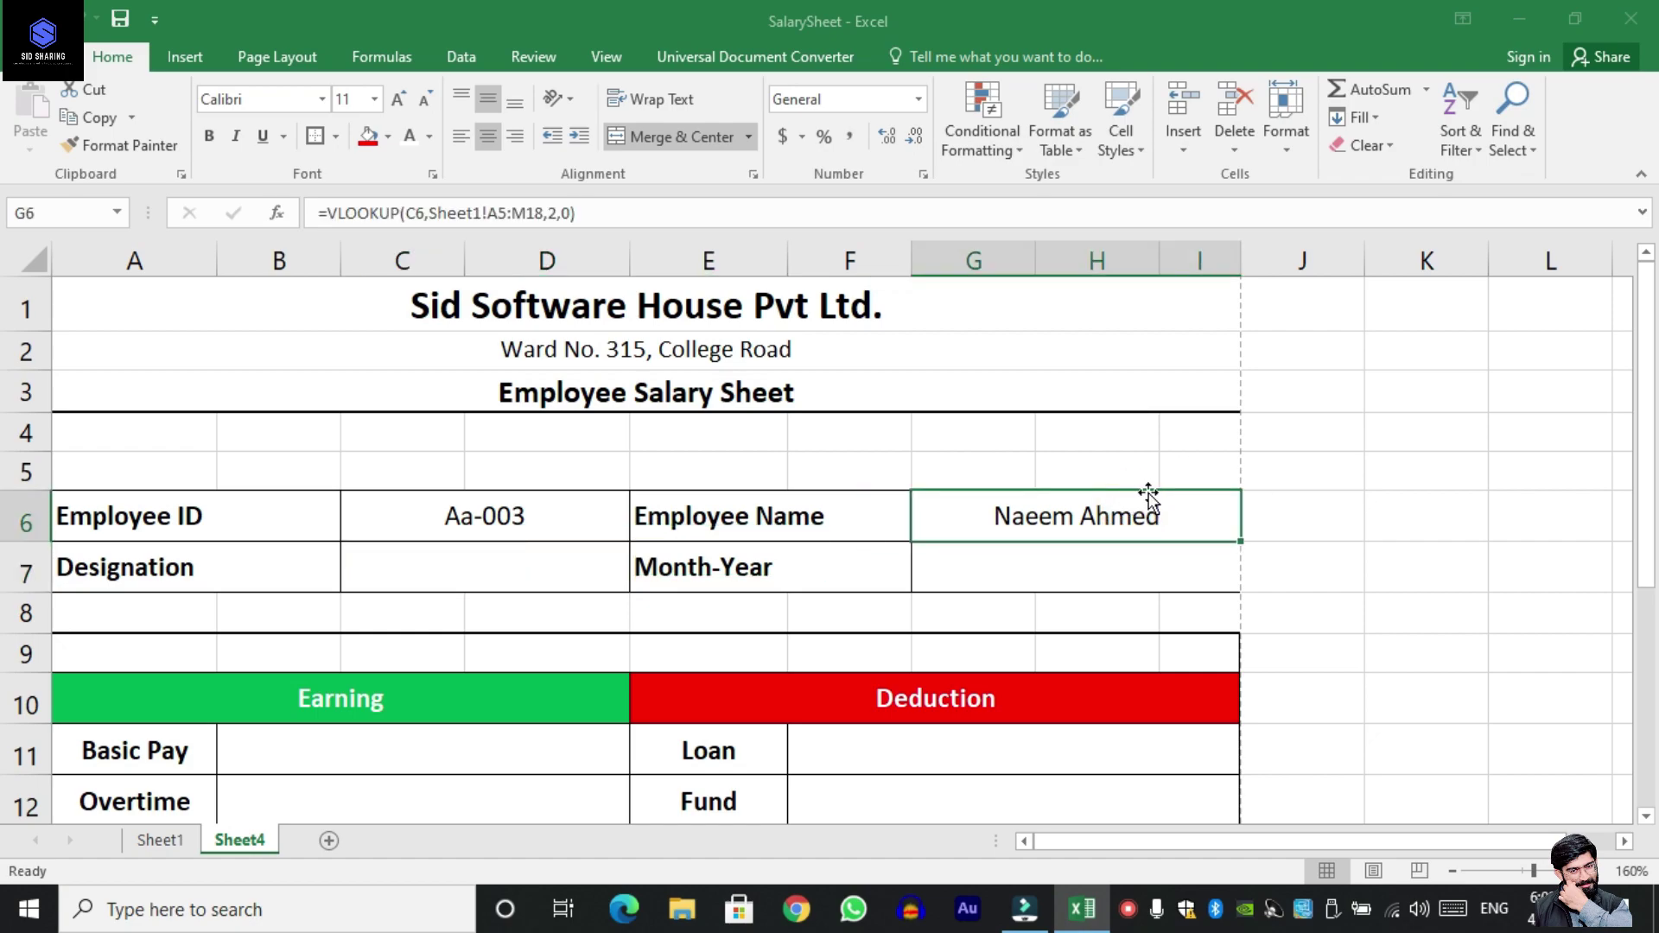
left_click_drag(596, 214, 309, 217)
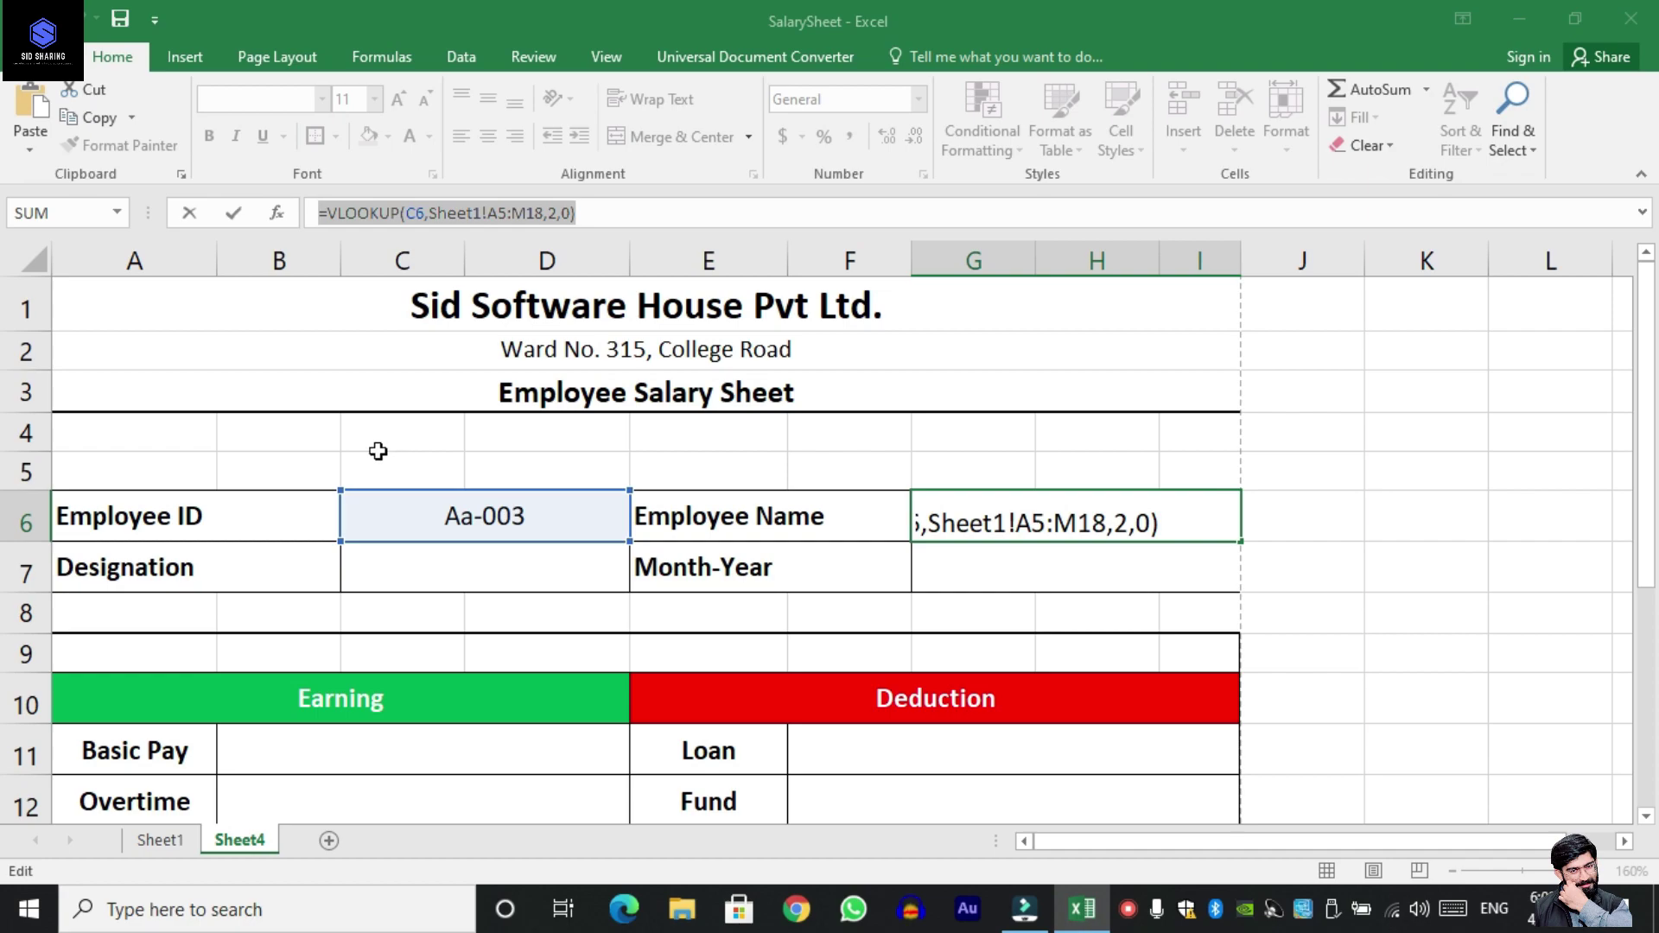
left_click(433, 562)
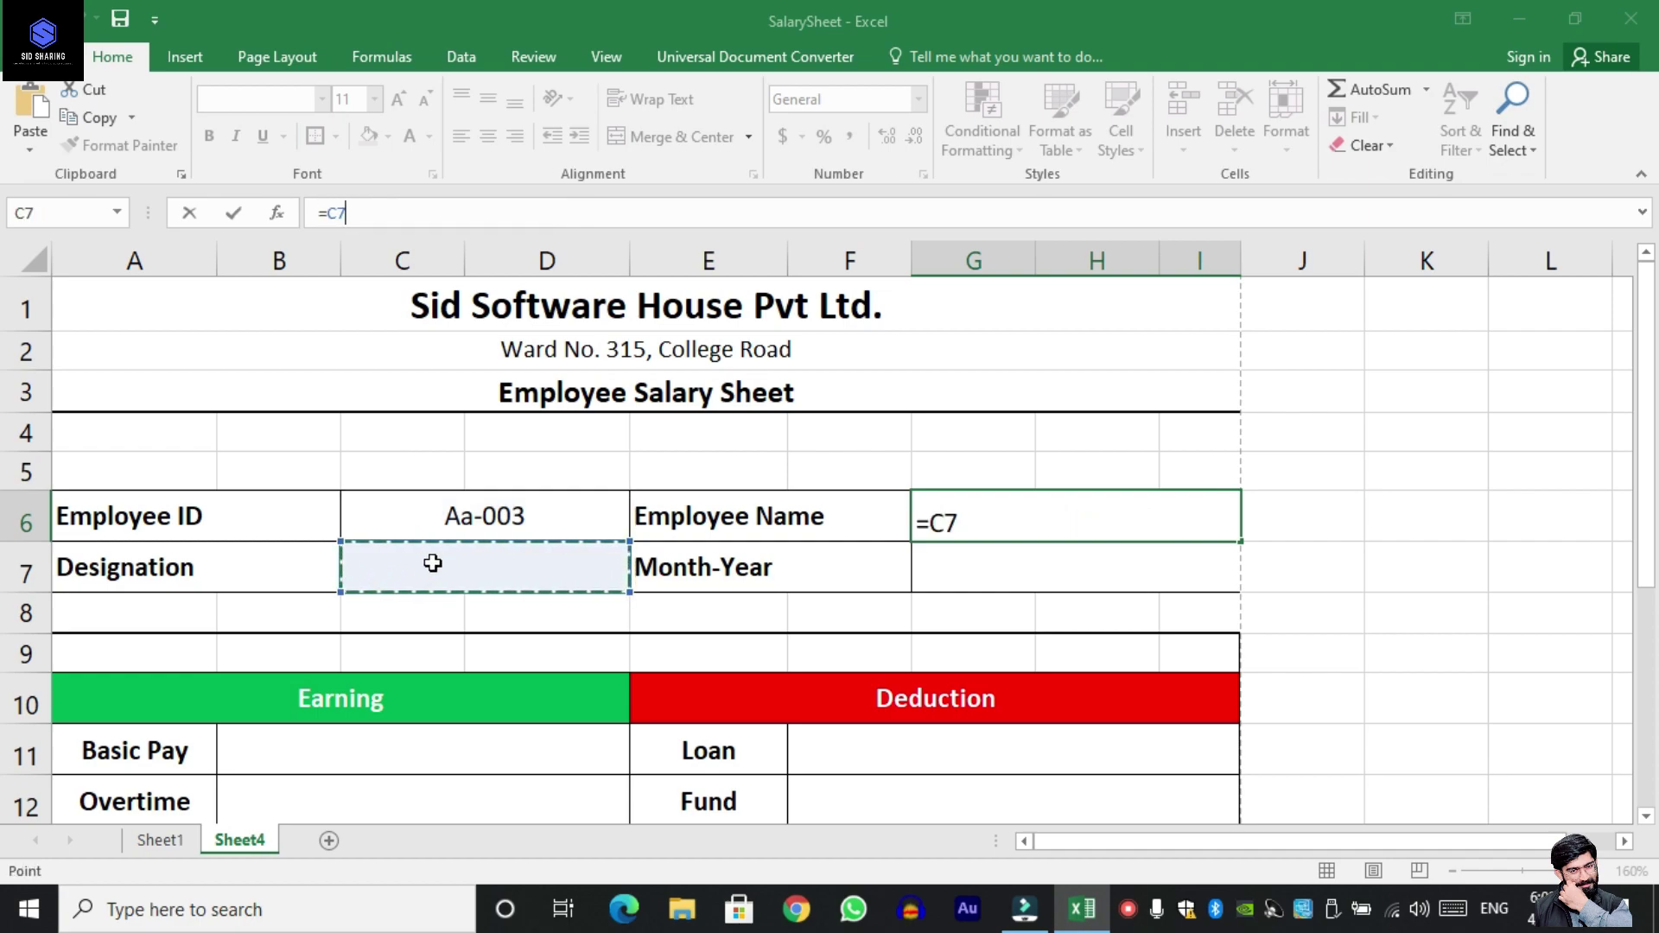
key("Escape")
left_click(431, 562)
left_click(411, 216)
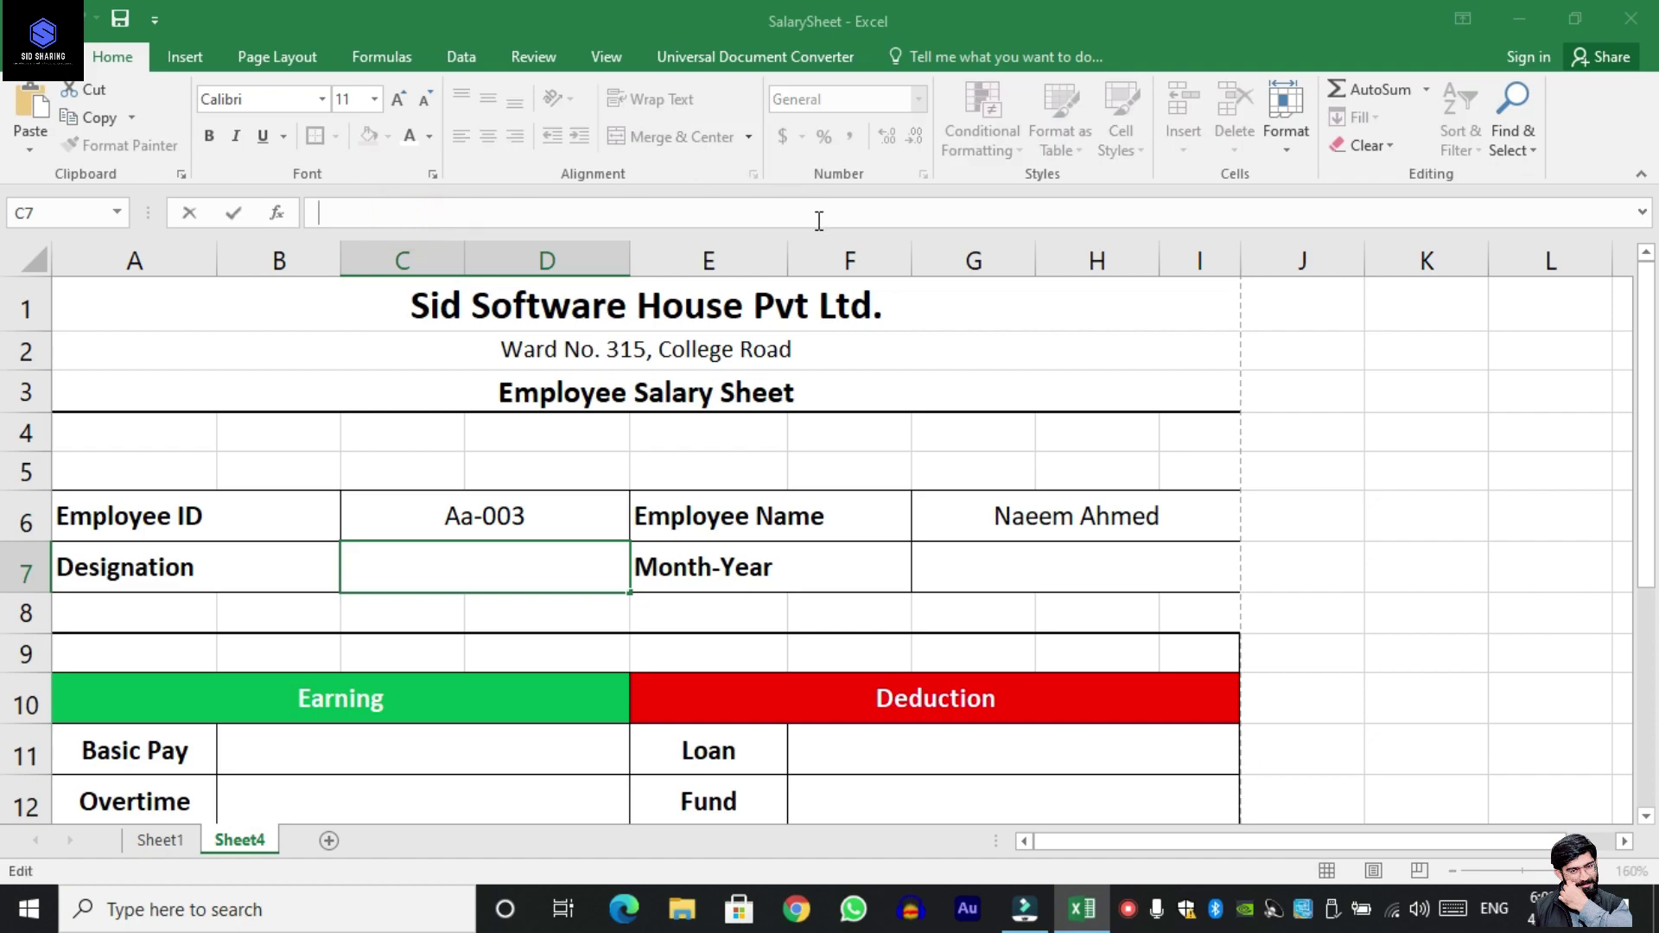
key("ctrl+v")
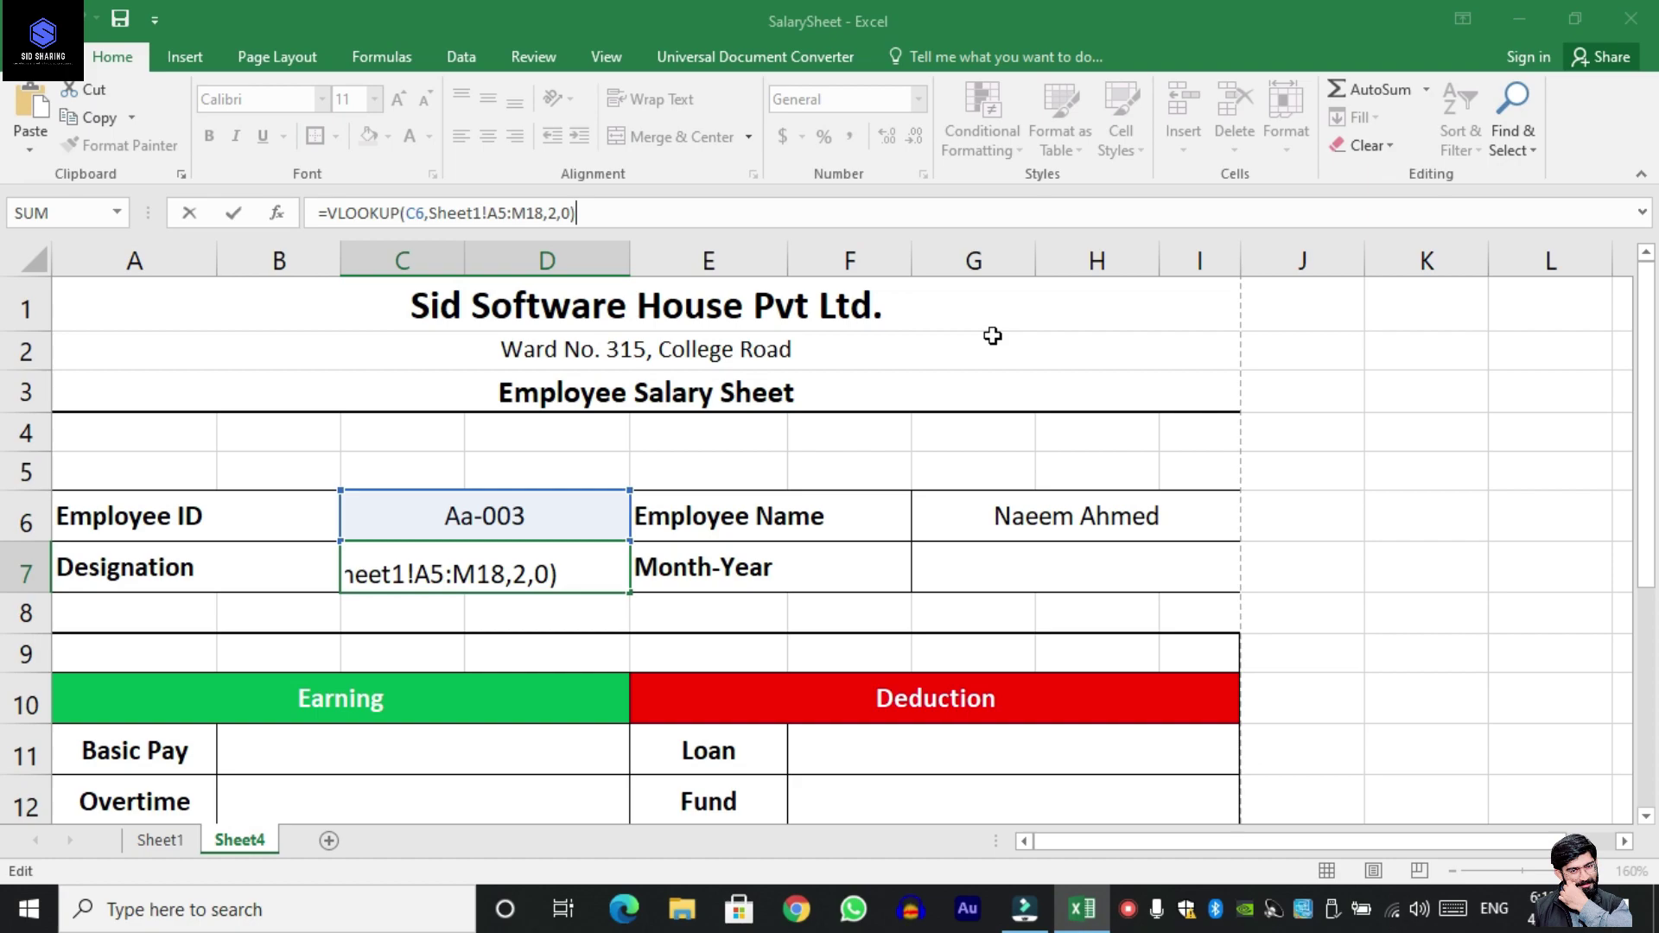
double_click(549, 213)
type("3")
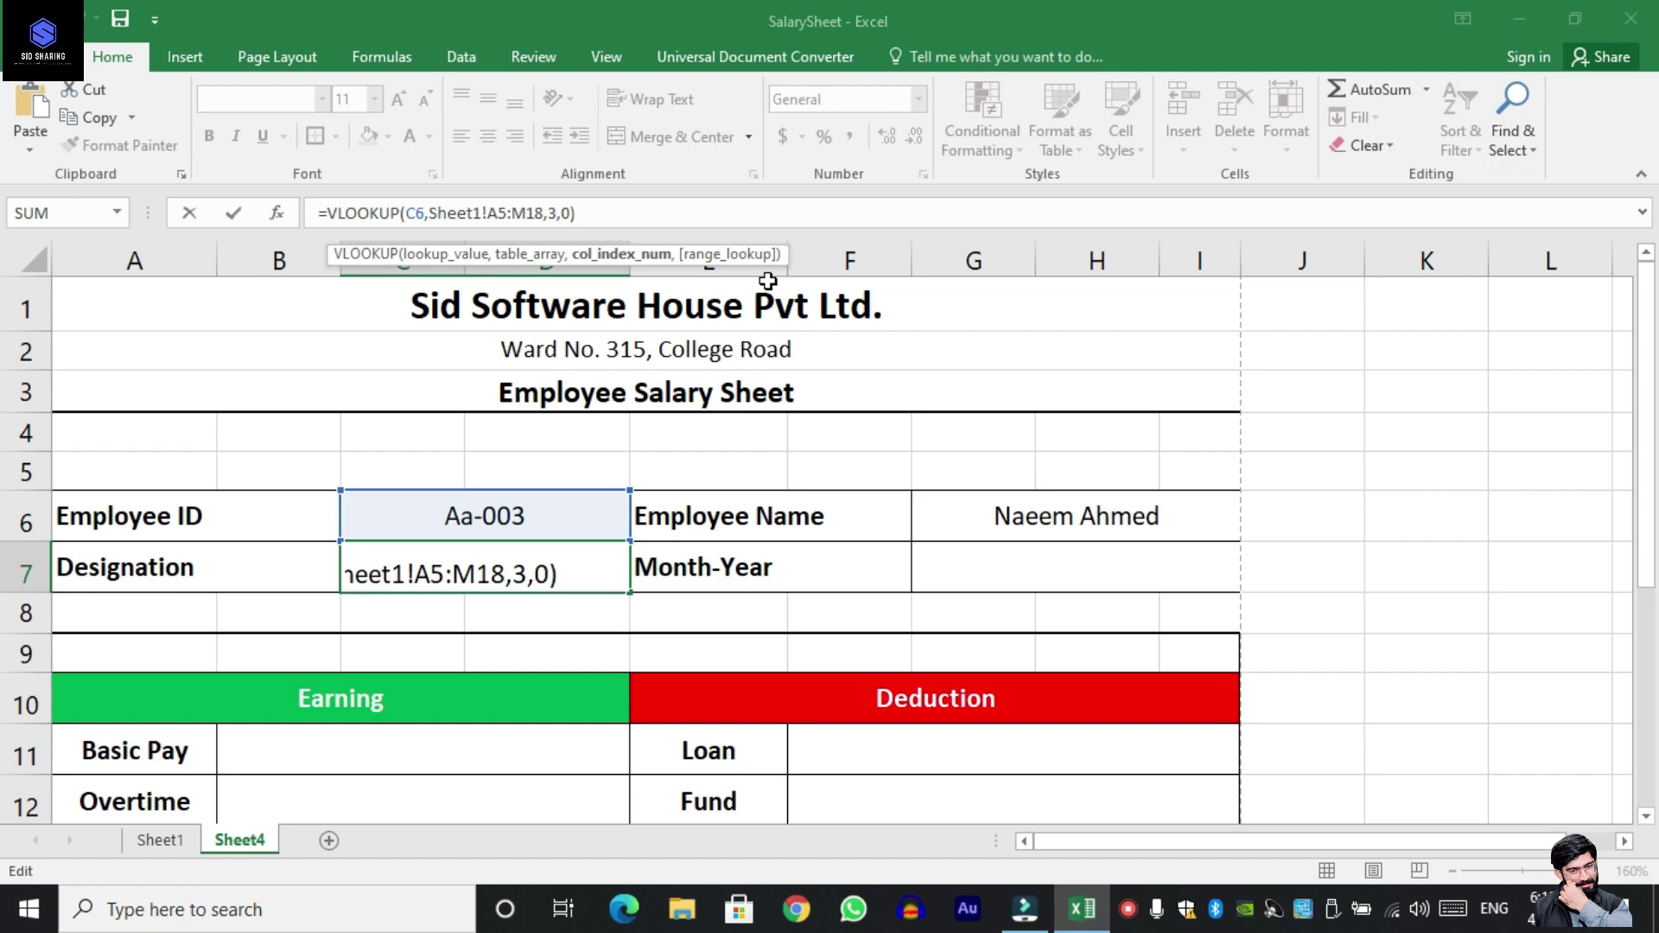
key("Return")
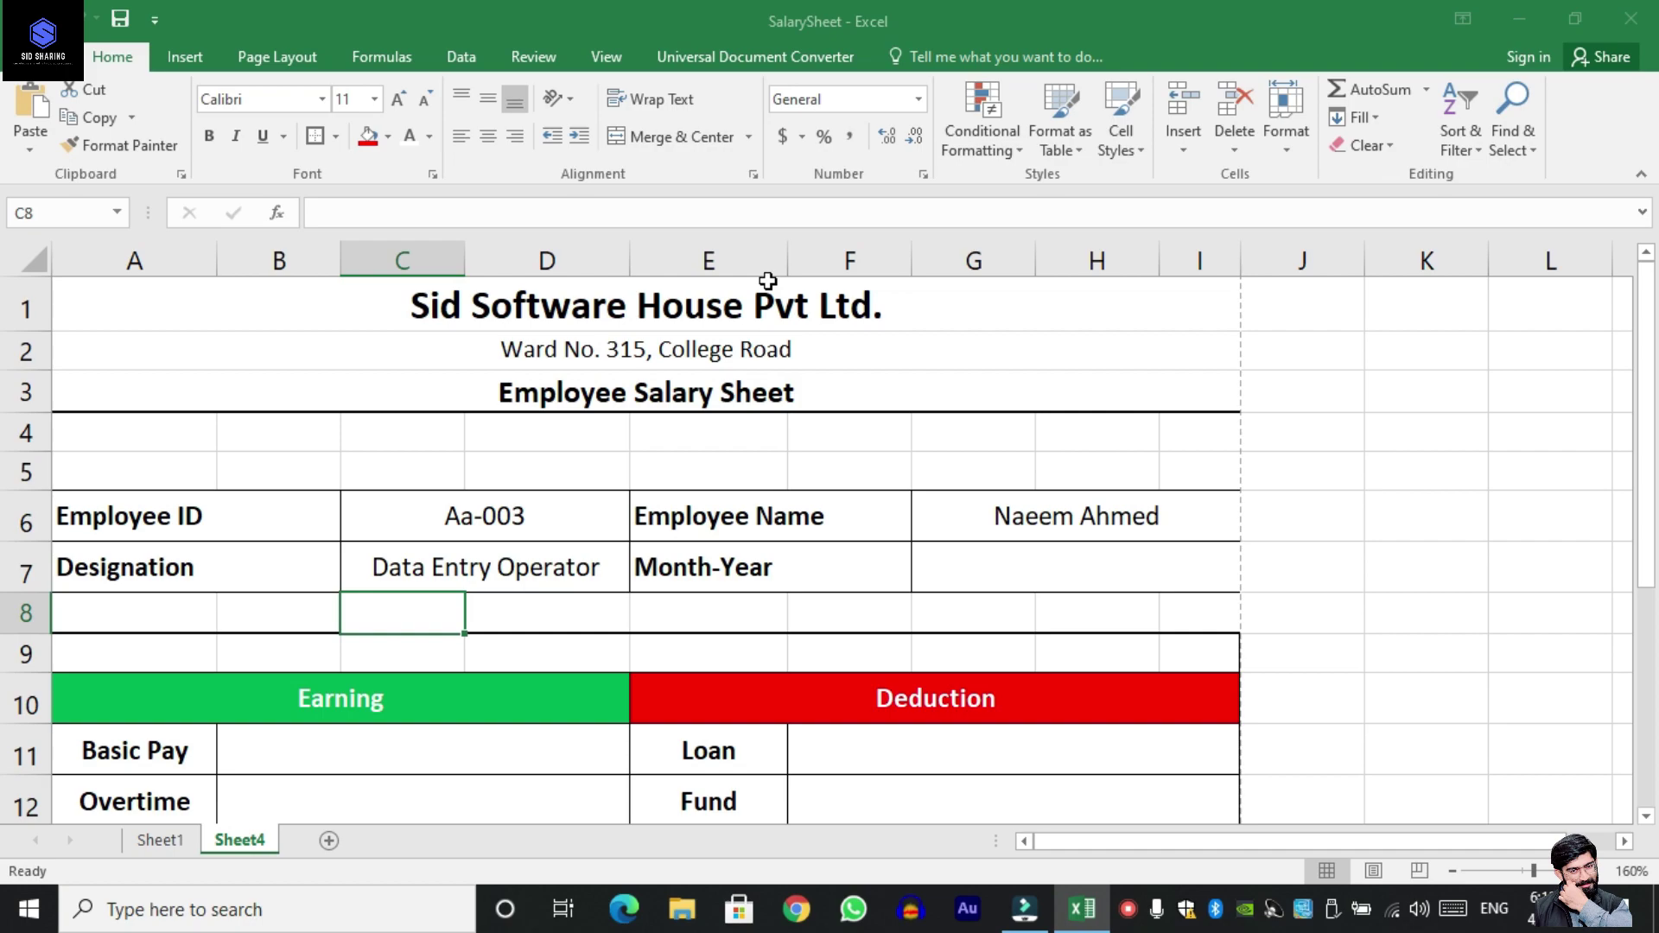
Paste the VLOOKUP into Month-Year cell G7 with column index 4, showing April.
left_click(1033, 579)
left_click(457, 216)
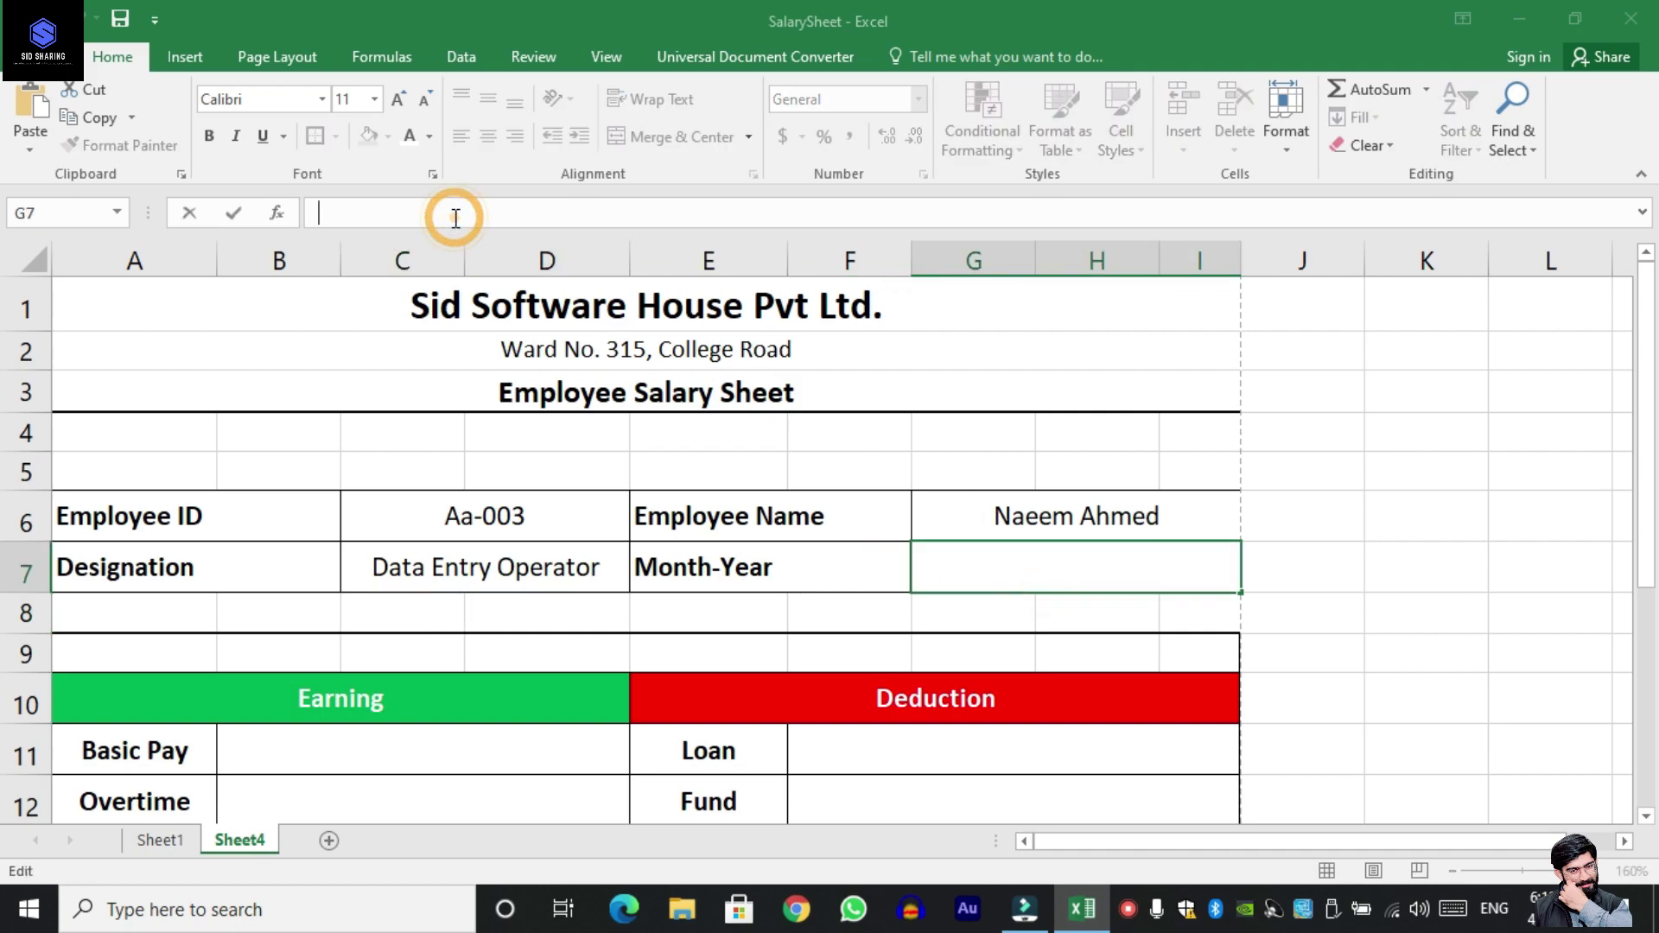
key("ctrl+v")
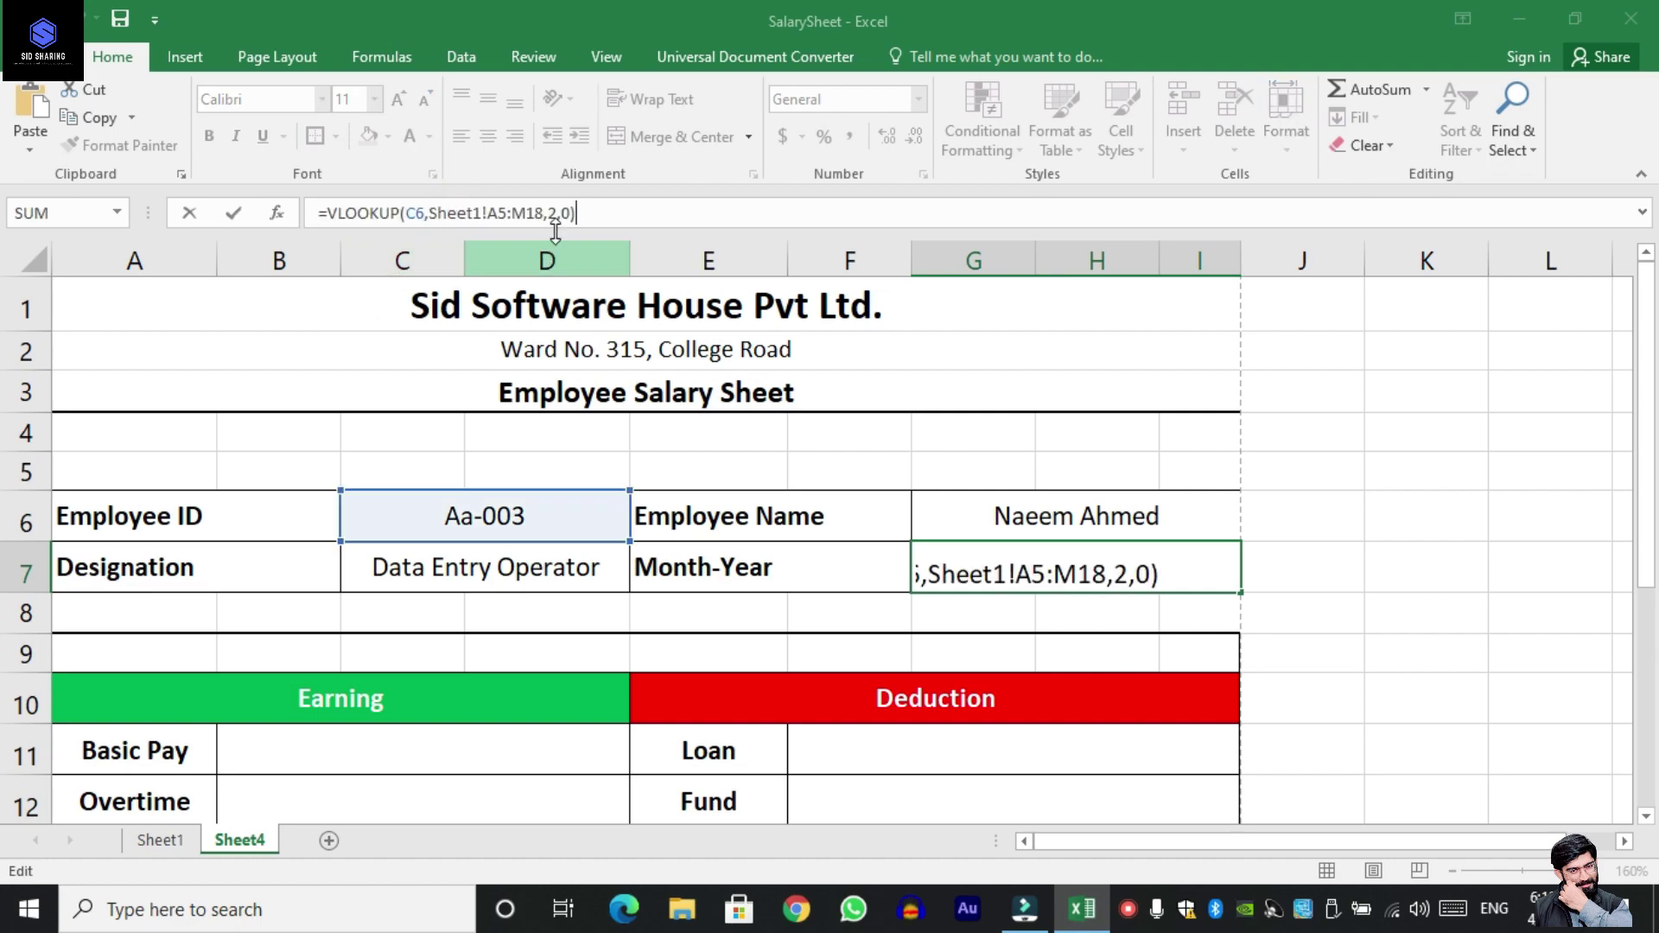
double_click(551, 214)
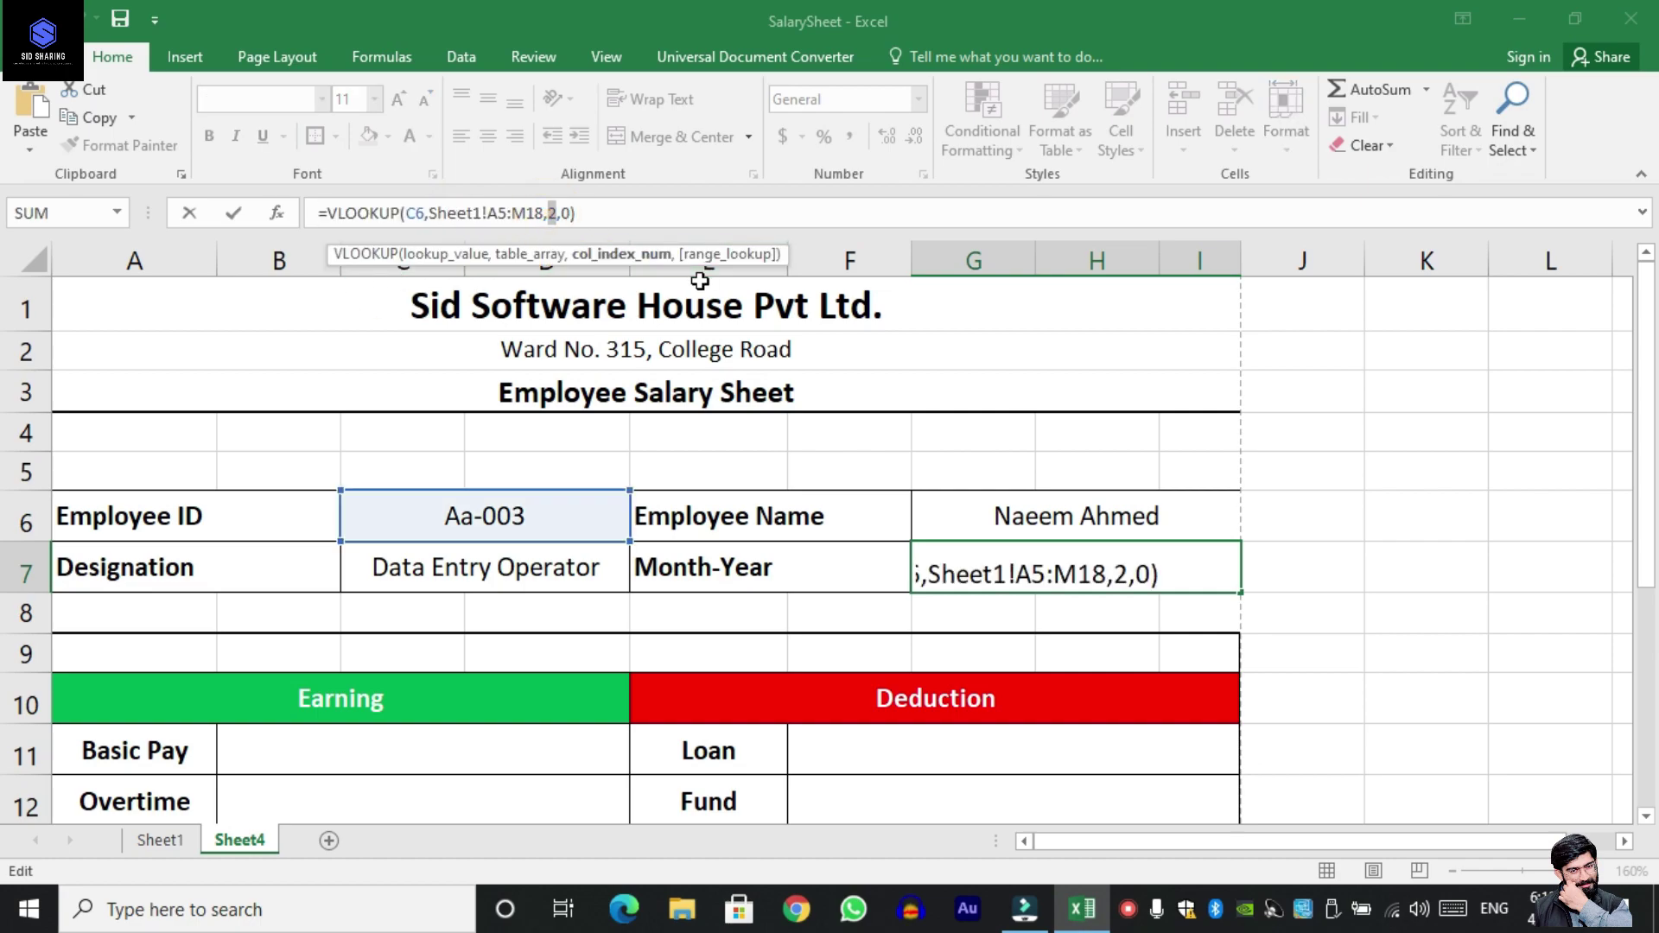
type("4")
key("Return")
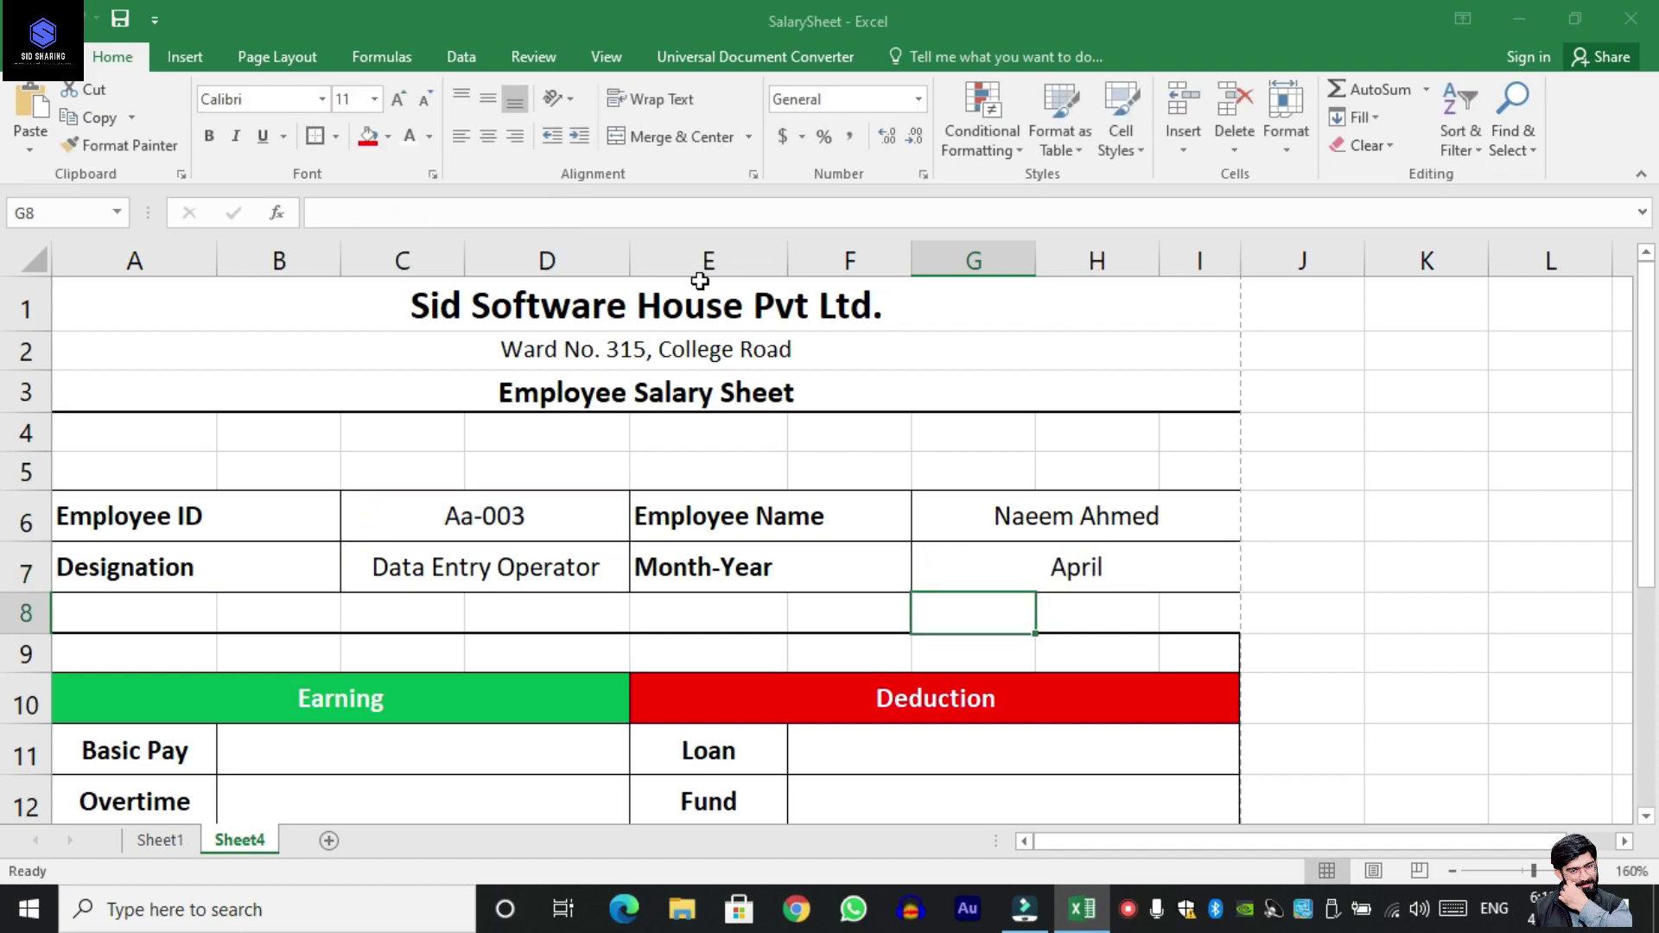
Add VLOOKUPs for Basic Pay (column 5, 12500) and Overtime (column 6, 500).
scroll(701, 303, "down", 2)
left_click(334, 478)
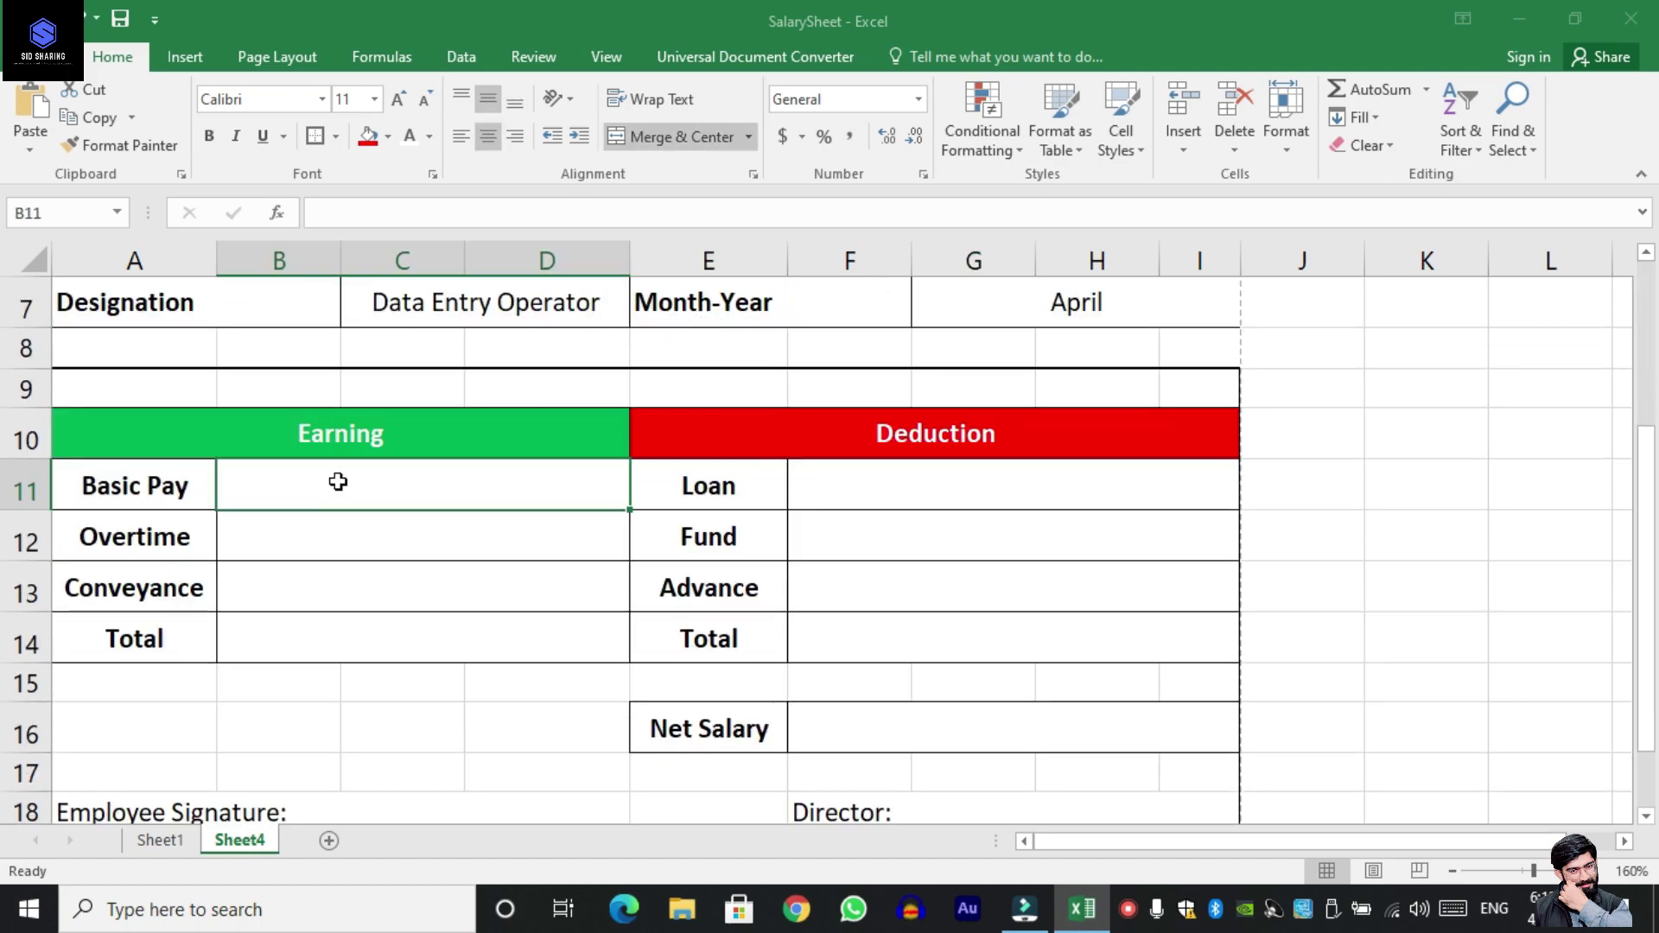
left_click(338, 218)
type("=VLOOKUP(C6,Sheet1!A5:M18,2,0)")
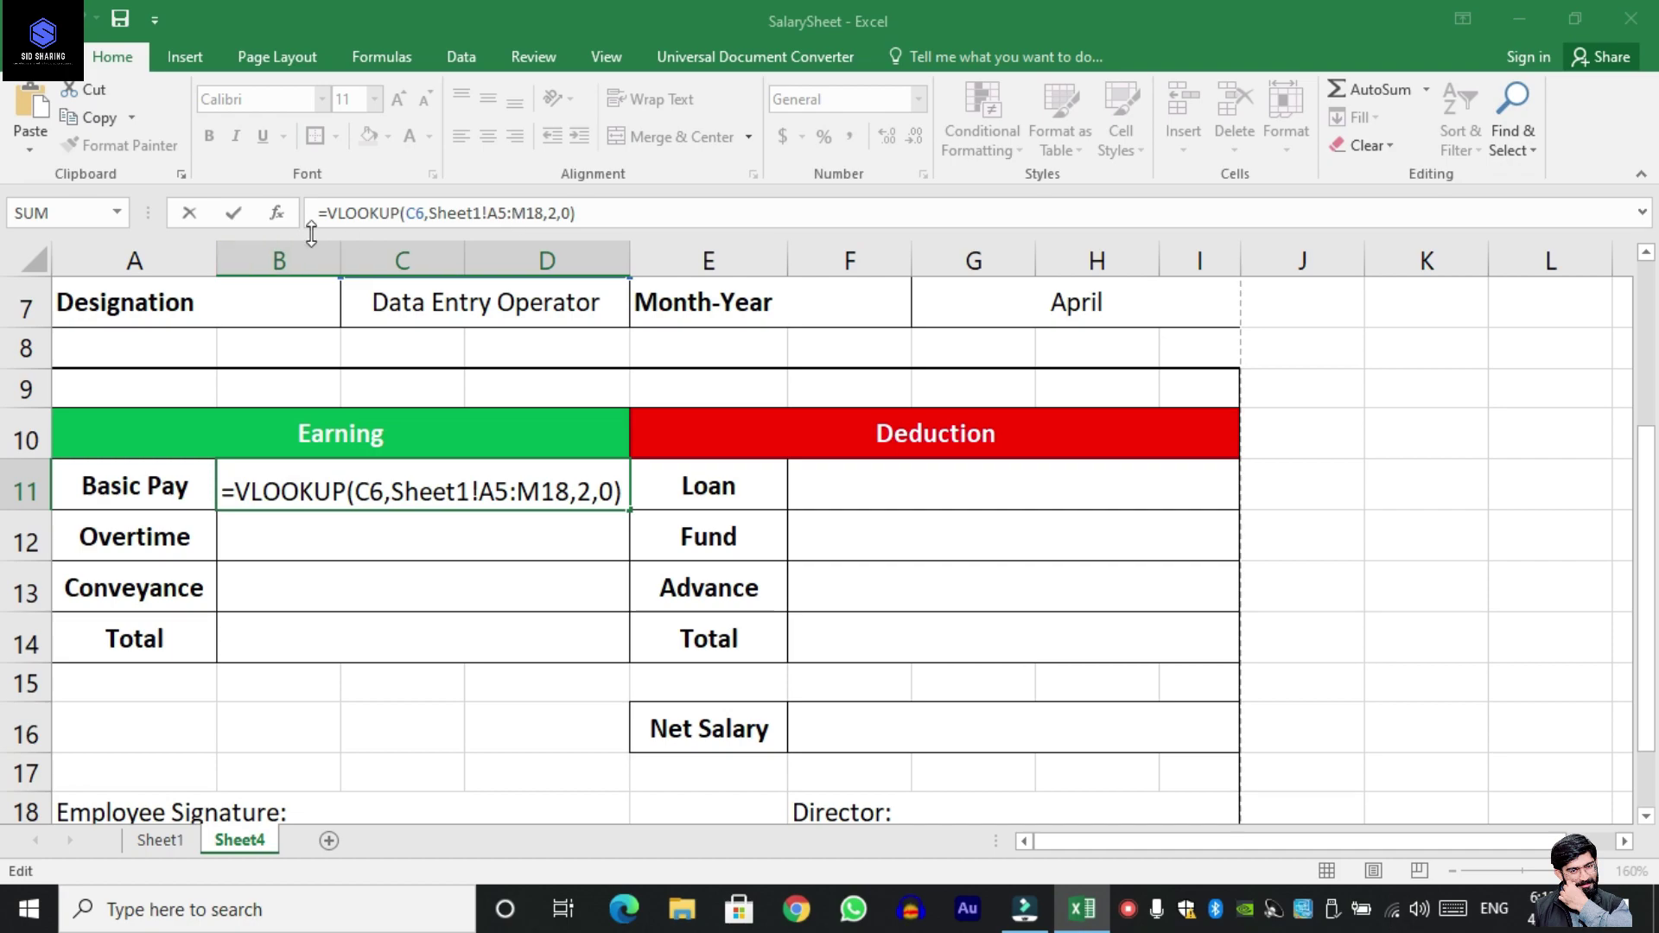
left_click(551, 213)
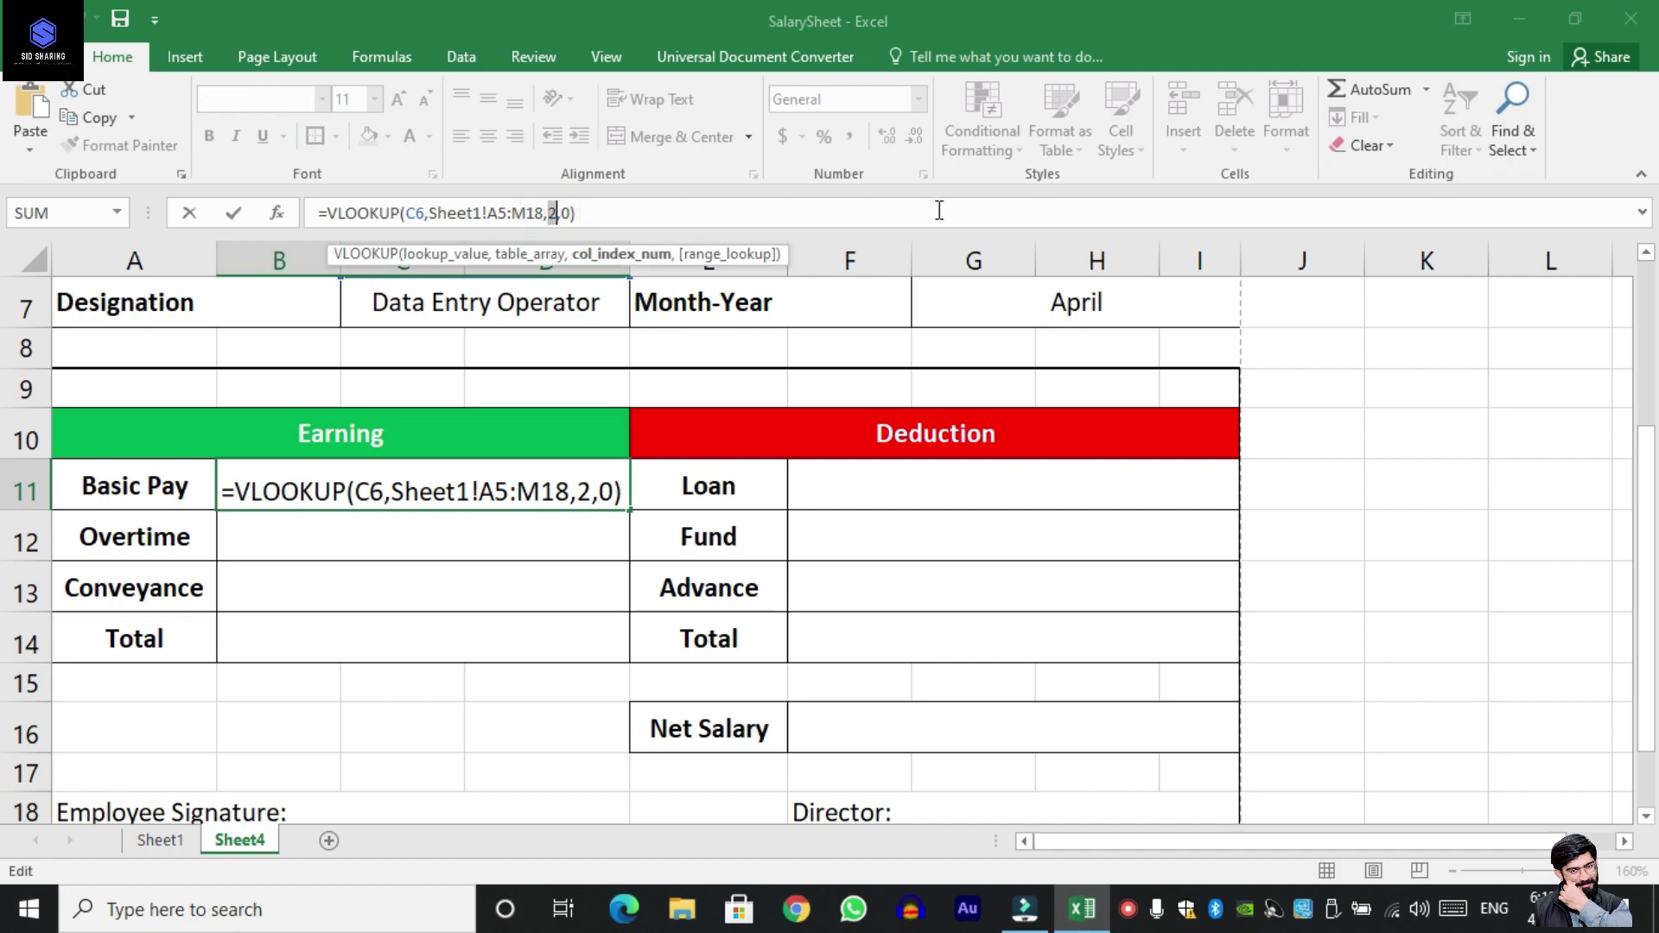
type("5")
key("Return")
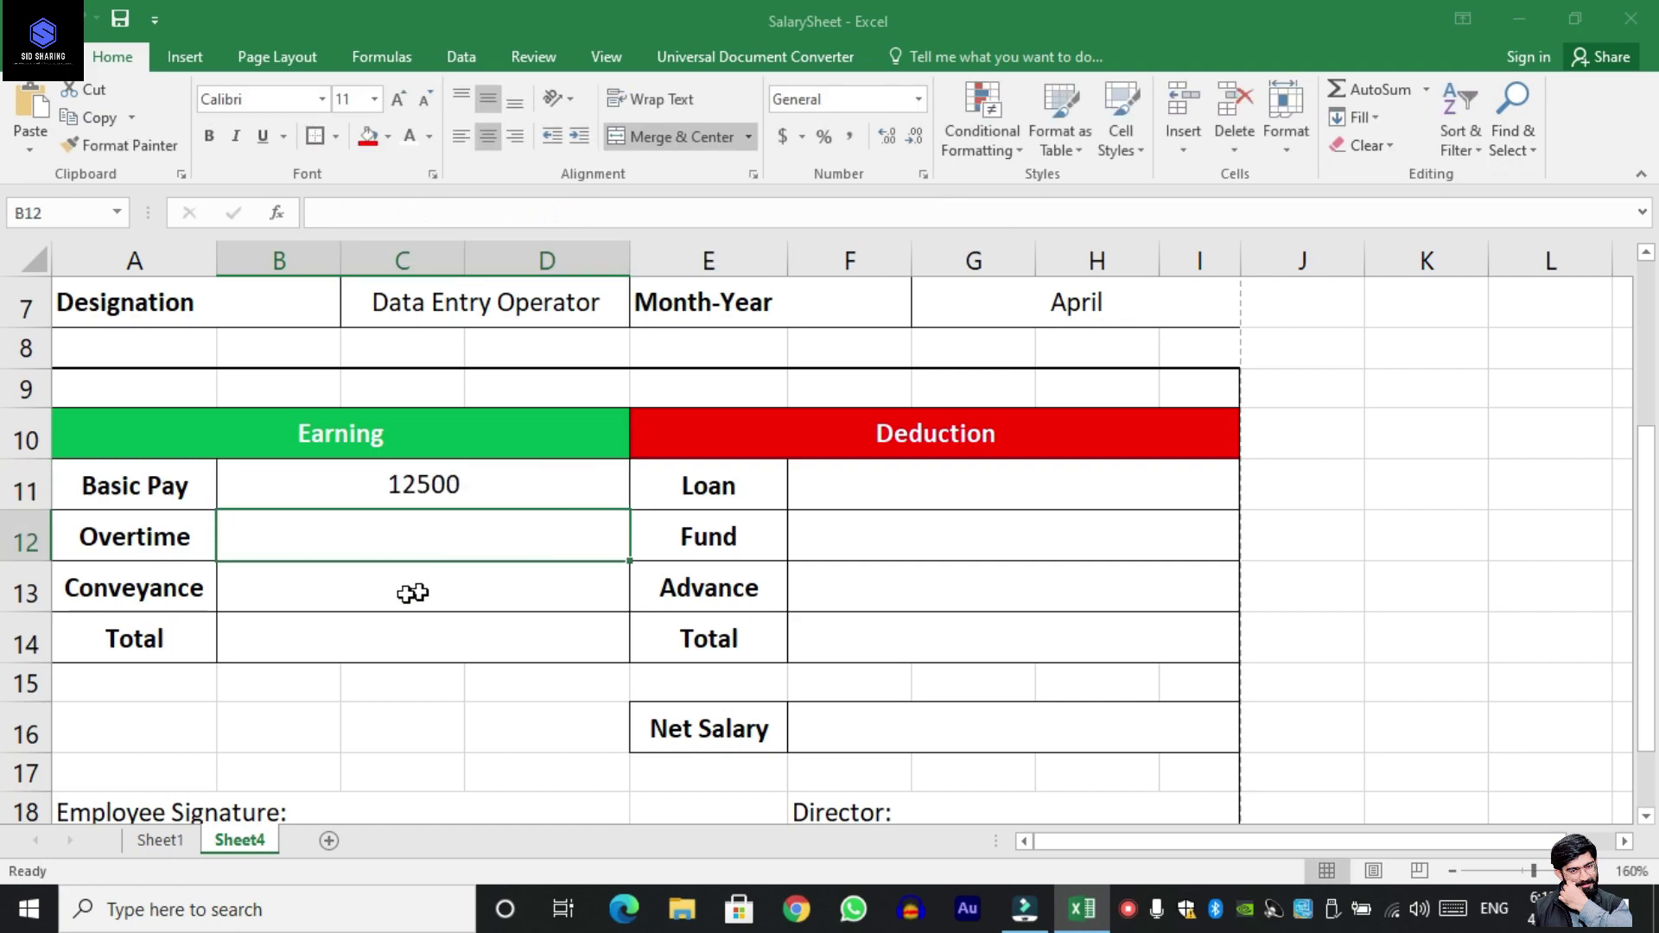
left_click(350, 210)
type("=VLOOKUP(C6,Sheet1!A5:M18,2,0)")
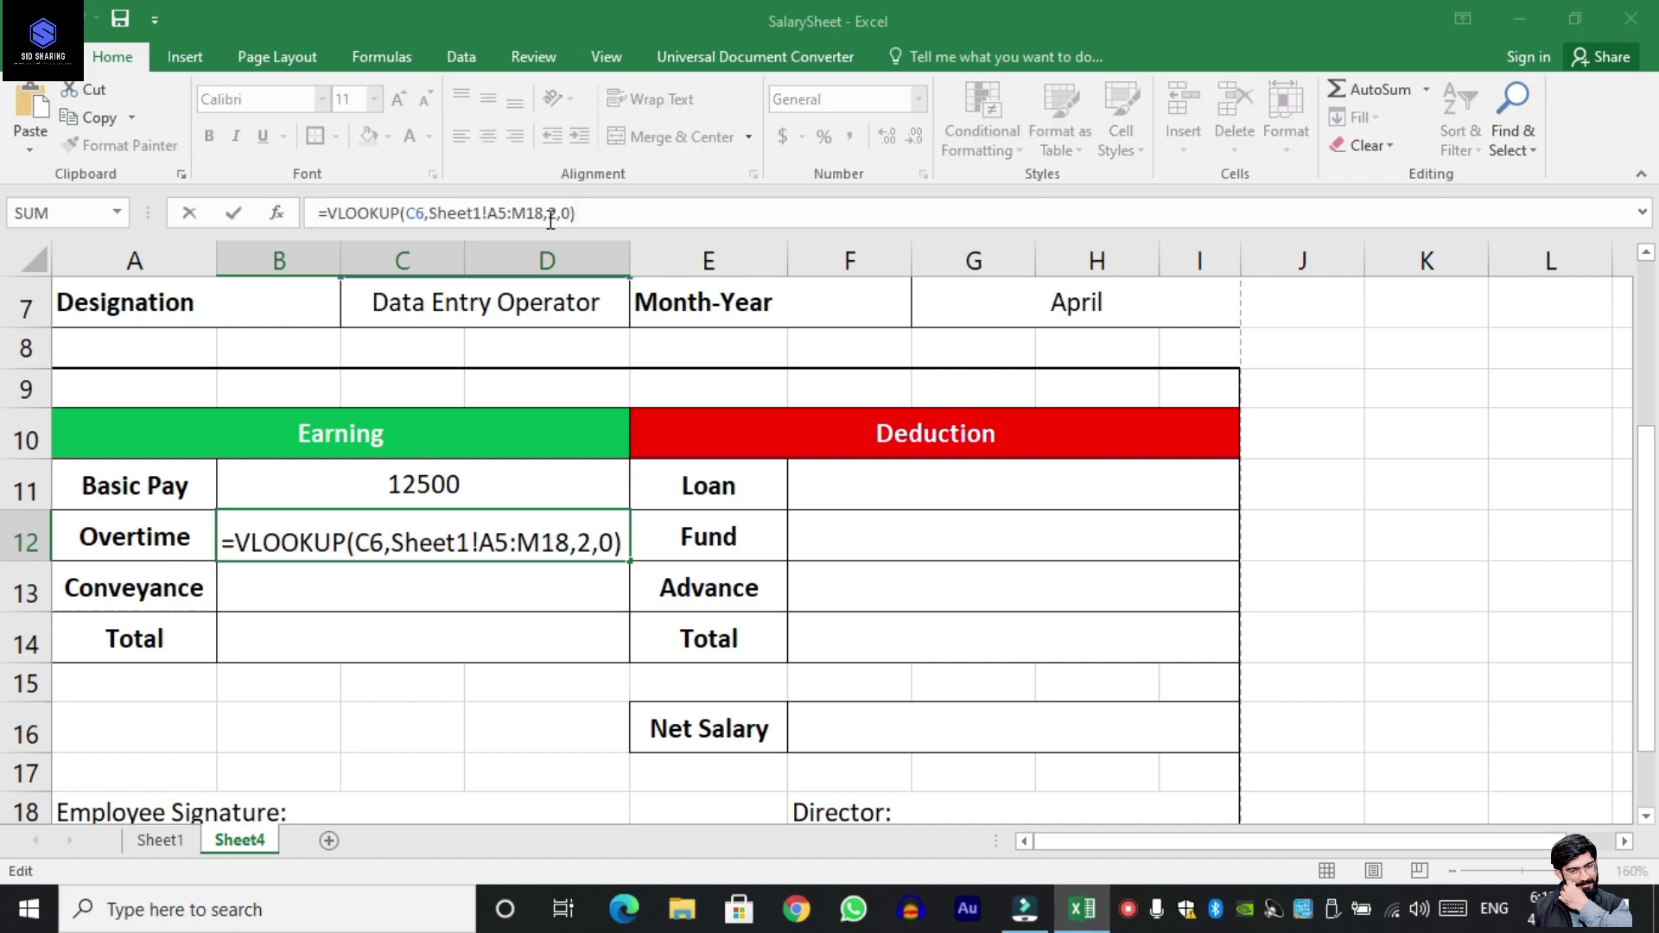
left_click(549, 212)
type("6")
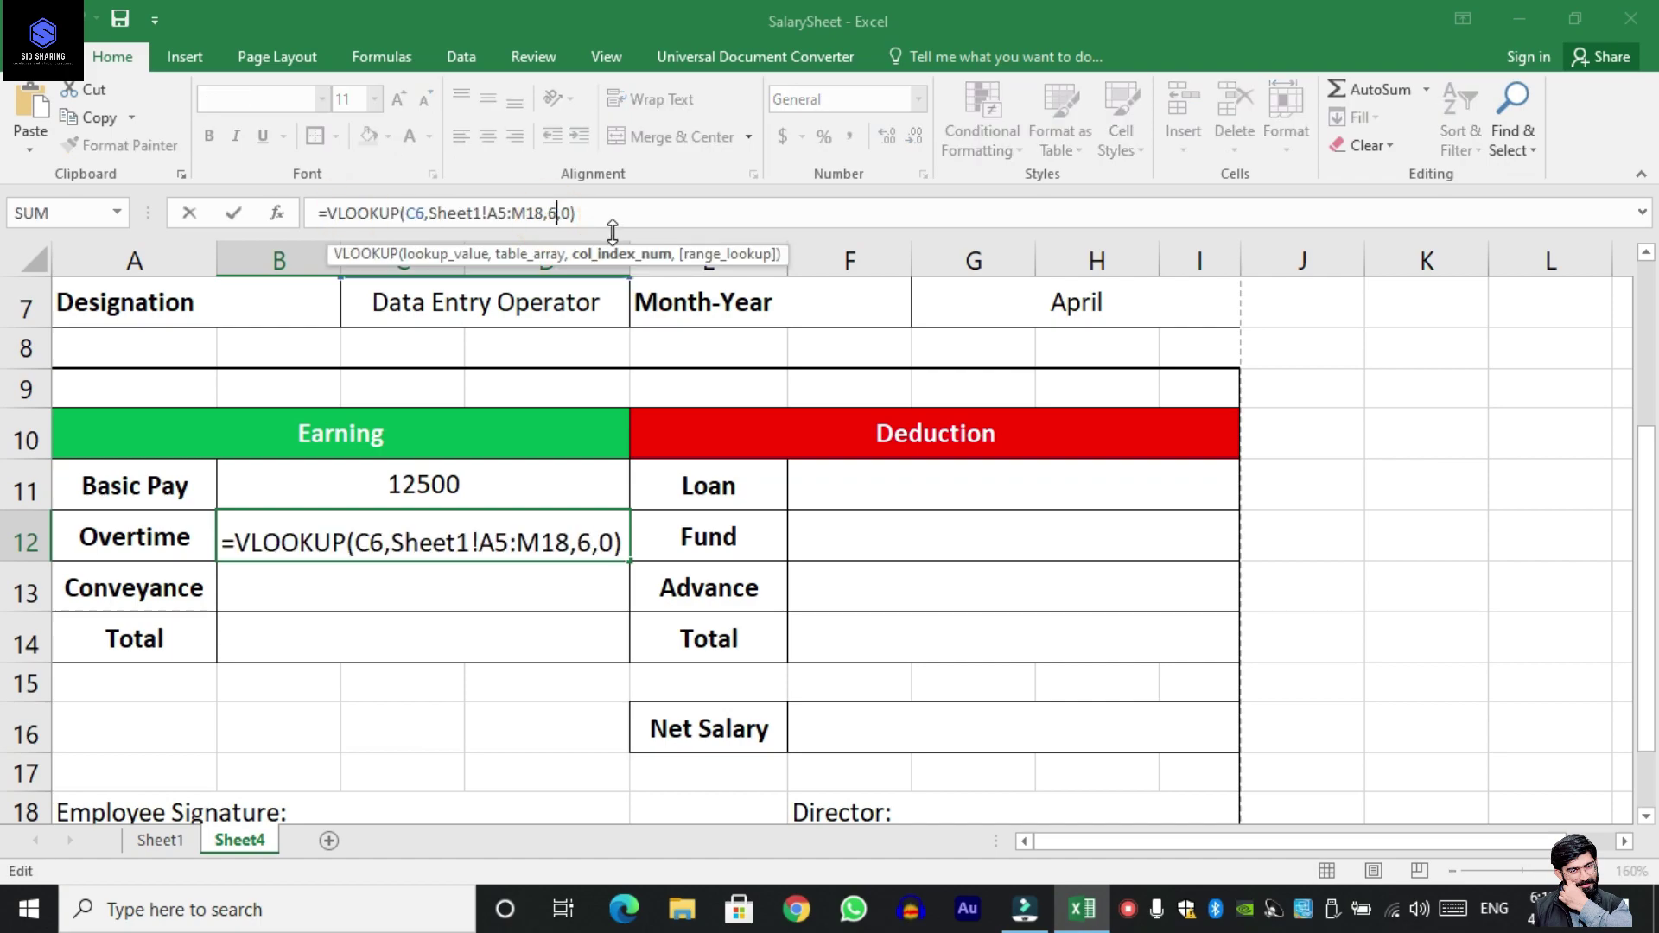
key("Return")
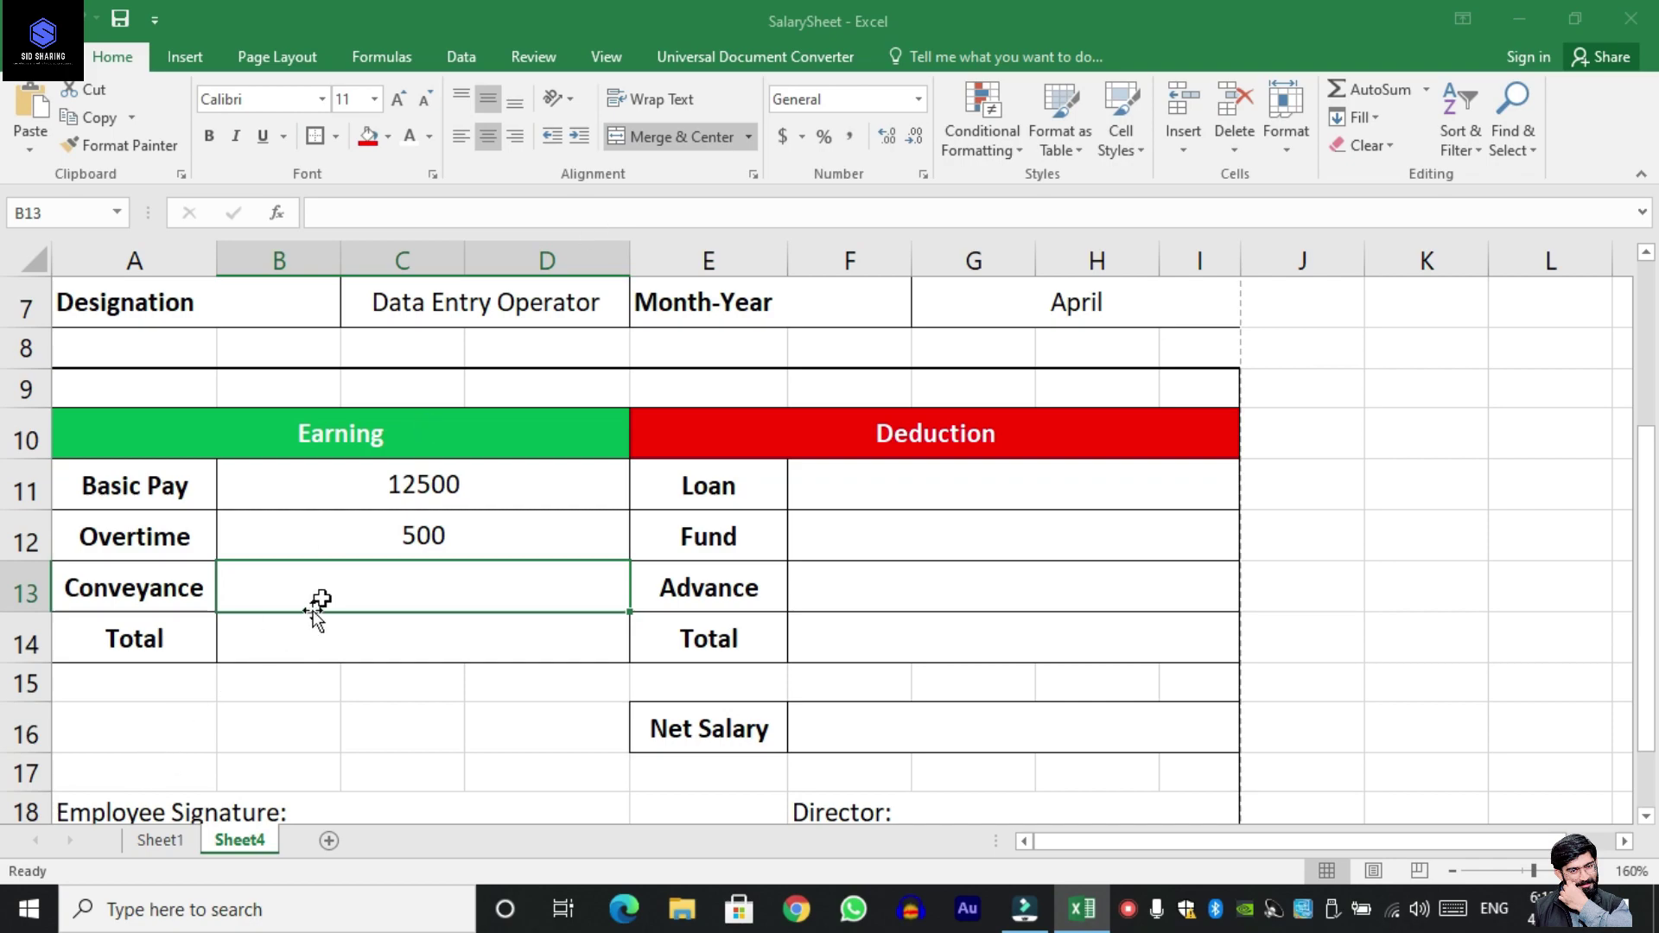
Add Conveyance (column 7, 0) and earnings Total (column 8, 13000) lookups.
left_click(476, 221)
type("=VLOOKUP(C6,Sheet1!A5:M18,2,0)")
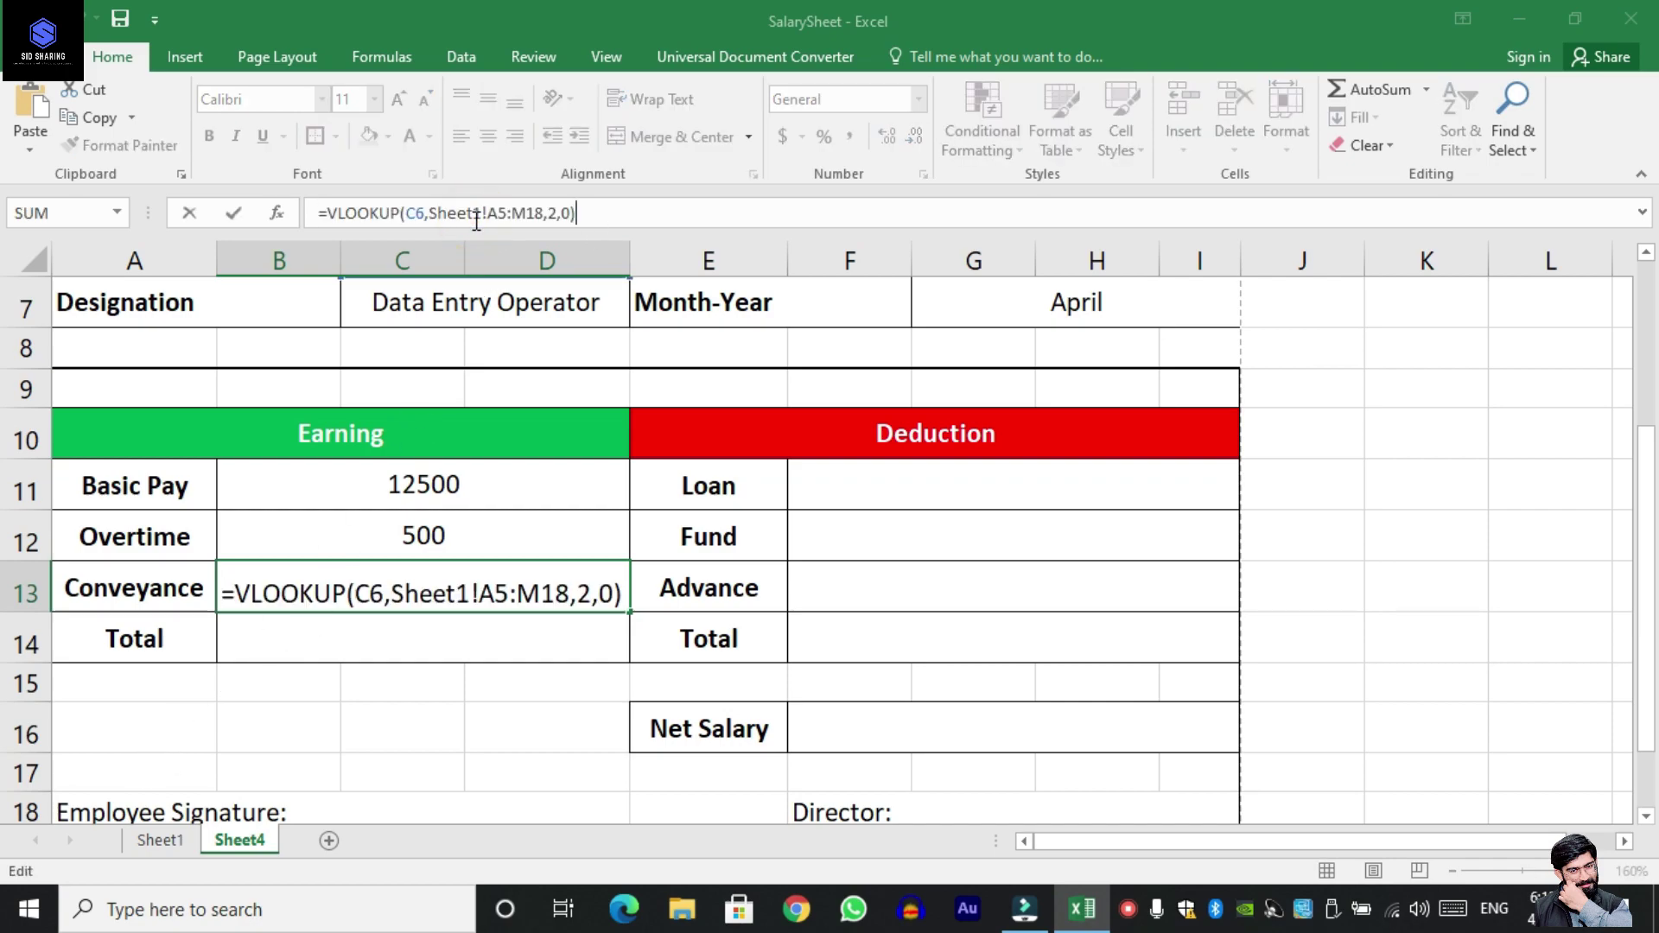
key("Return")
left_click(481, 572)
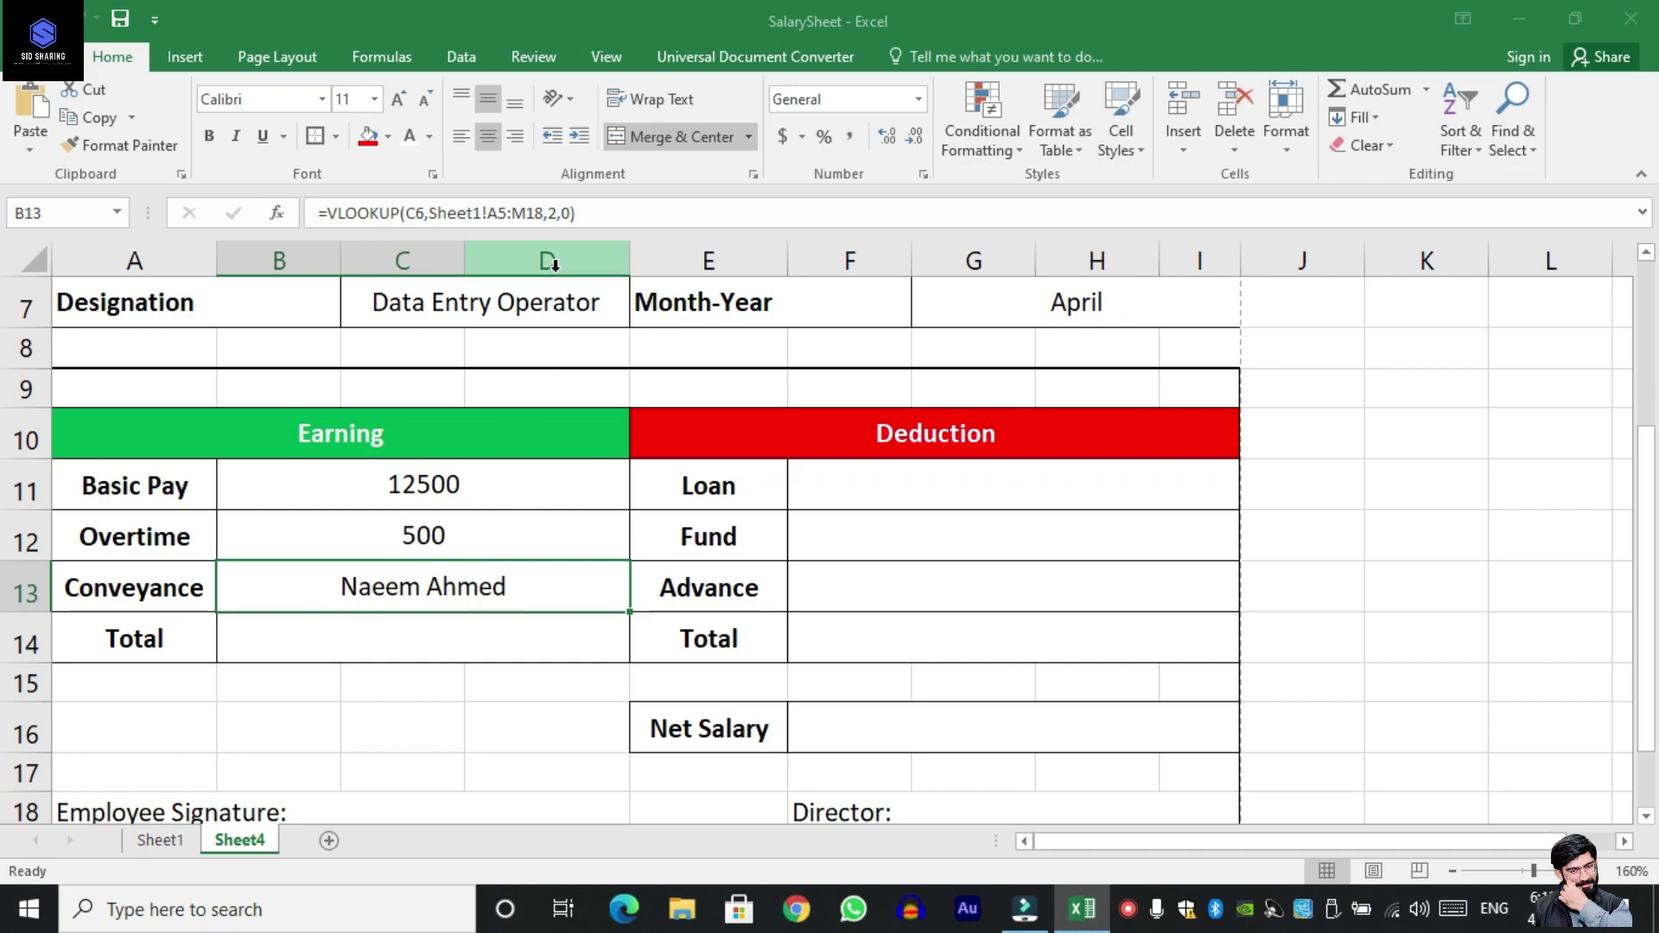
left_click(554, 216)
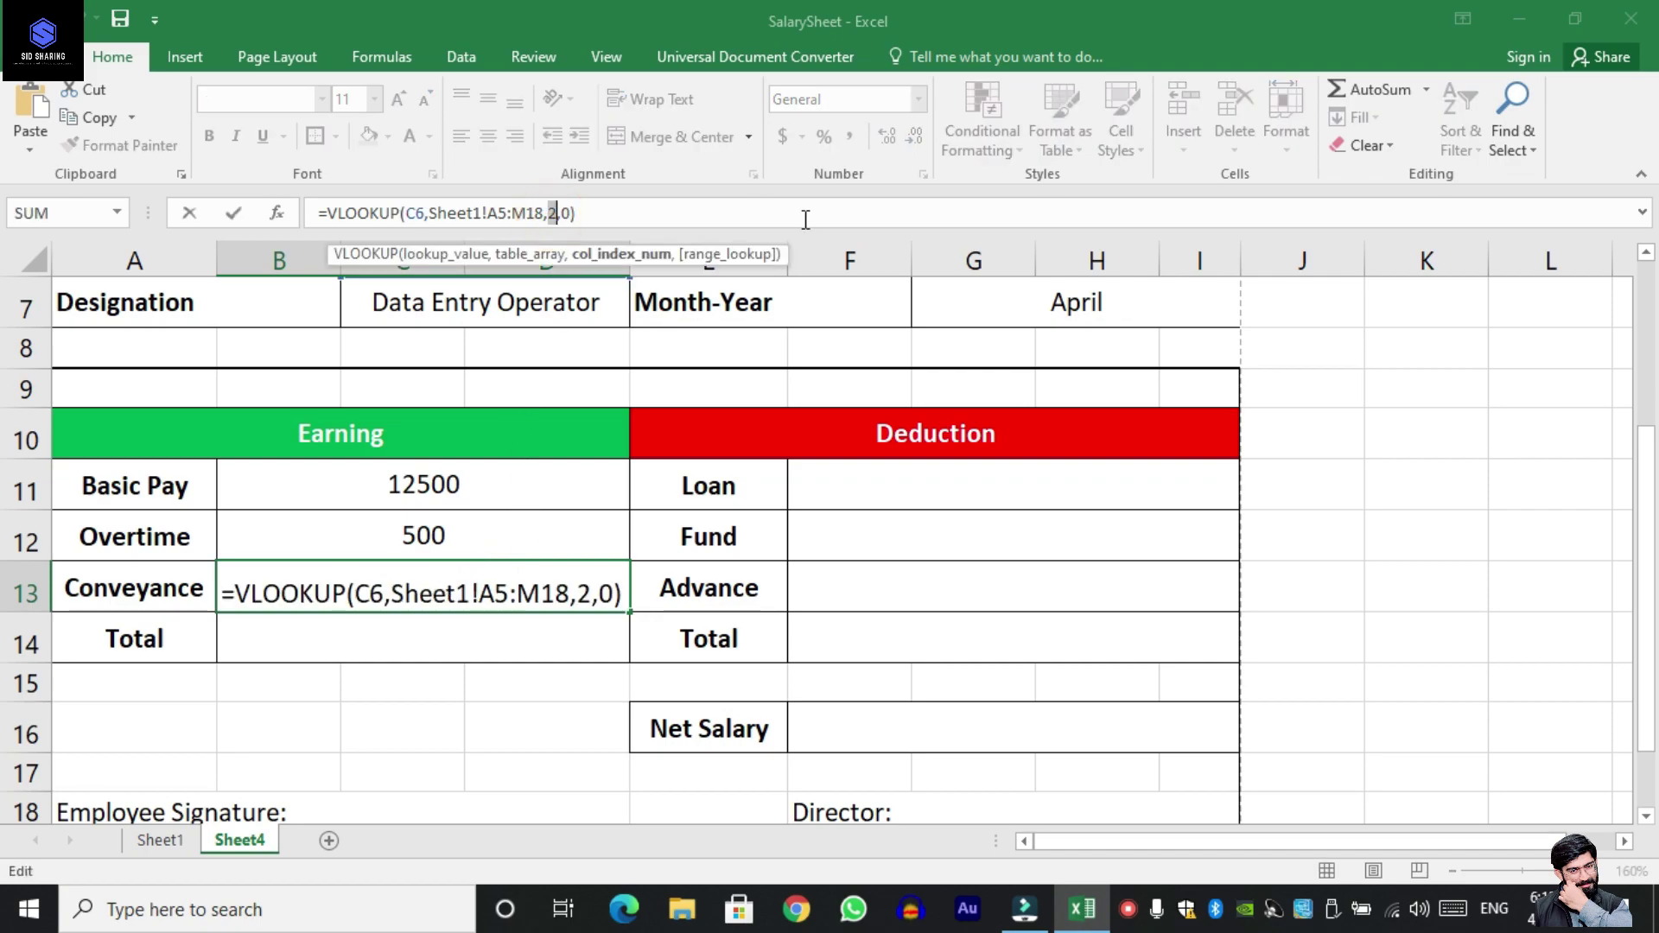
type("7")
key("Return")
key("ctrl+d")
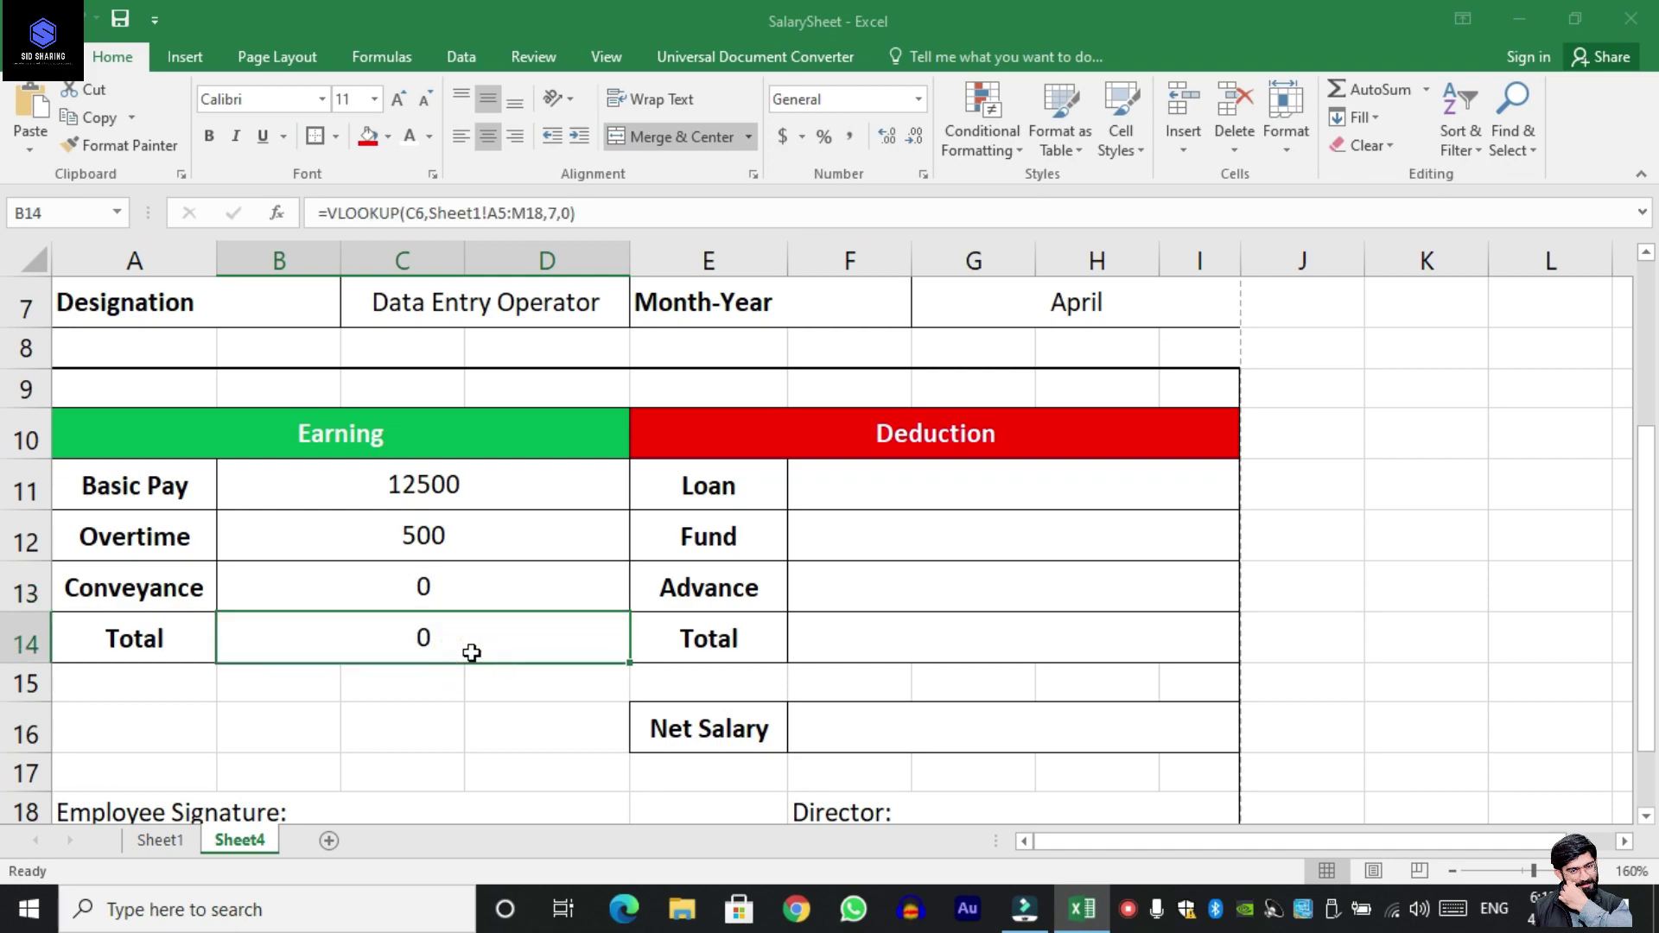
double_click(455, 641)
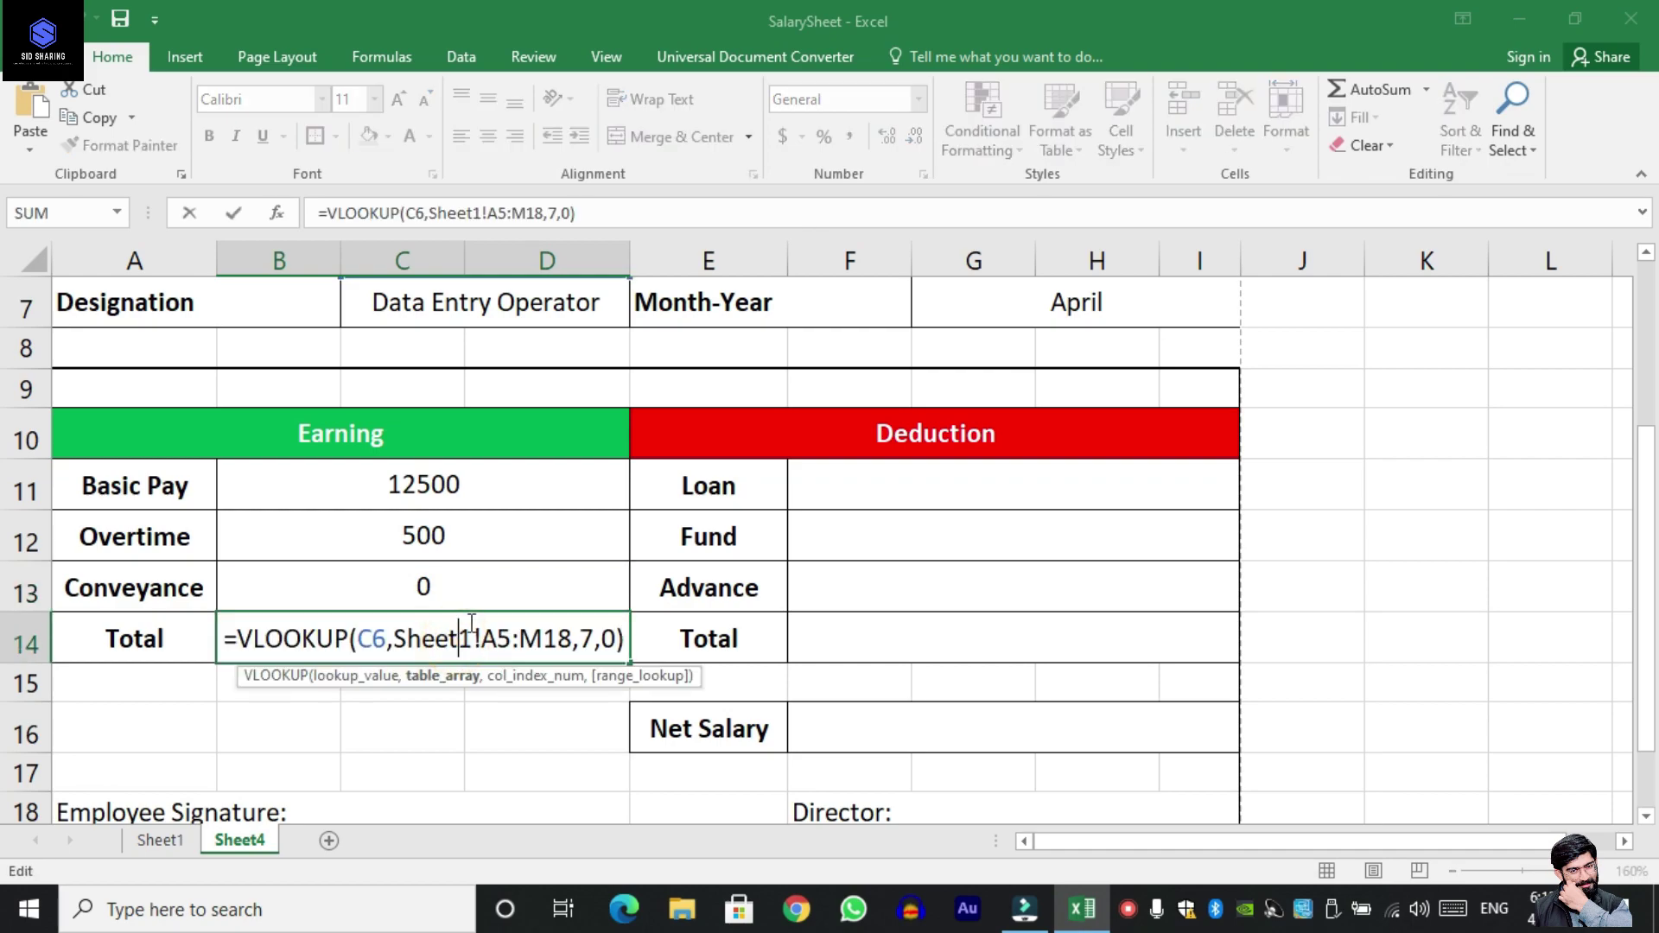
left_click(560, 214)
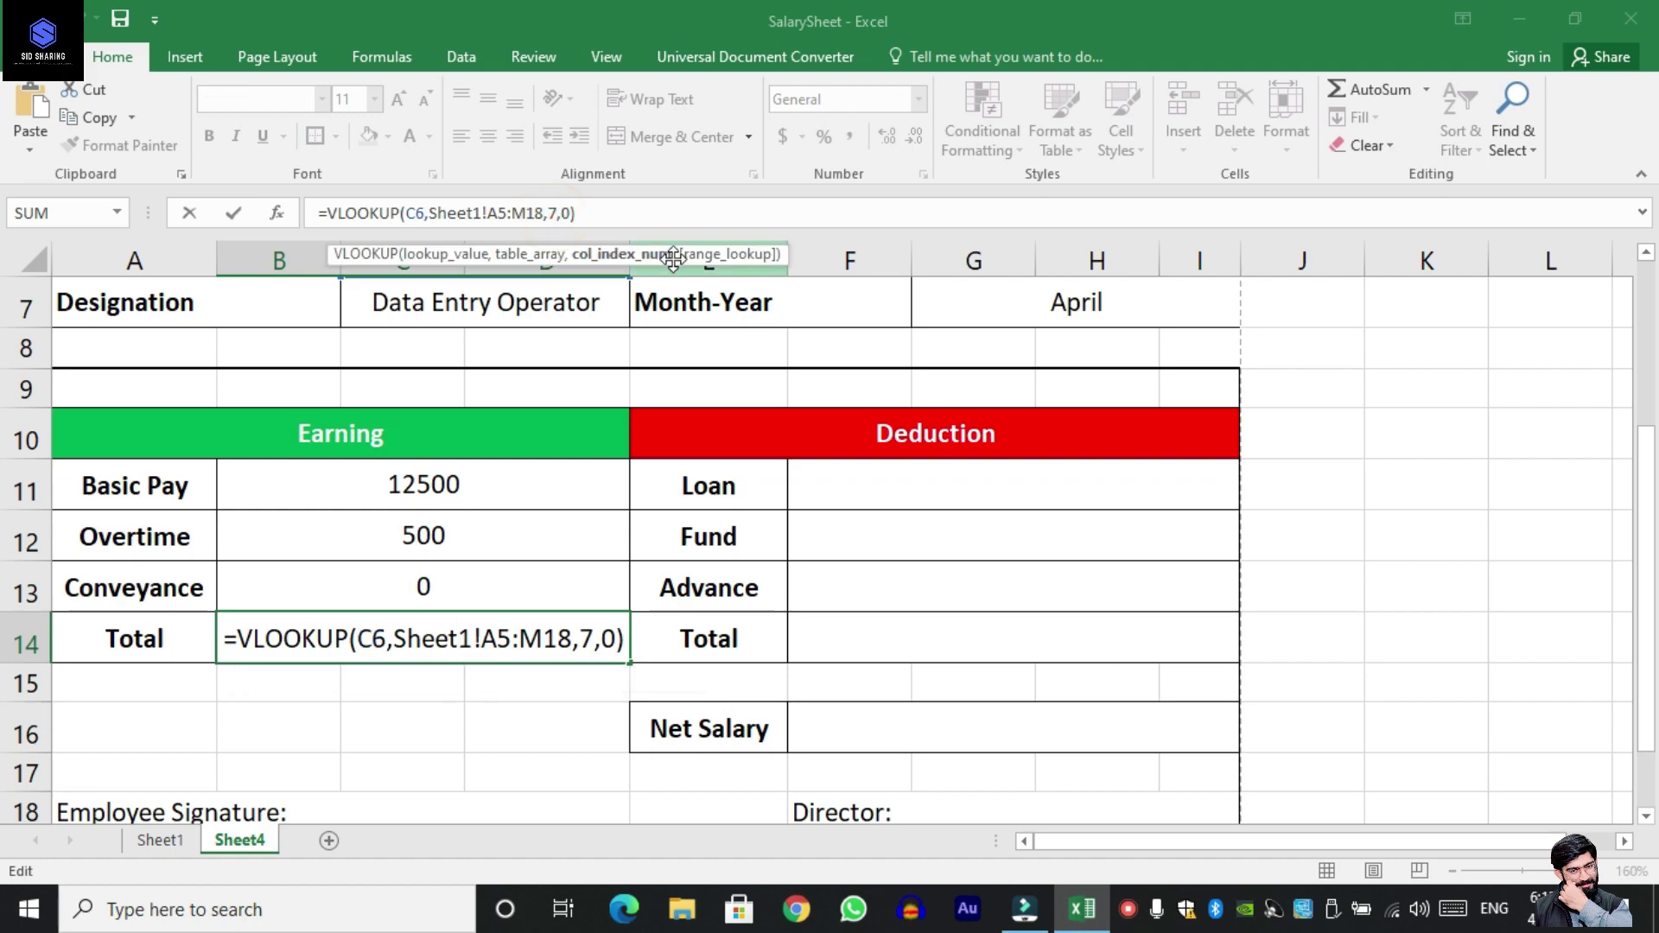
type("8")
key("Return")
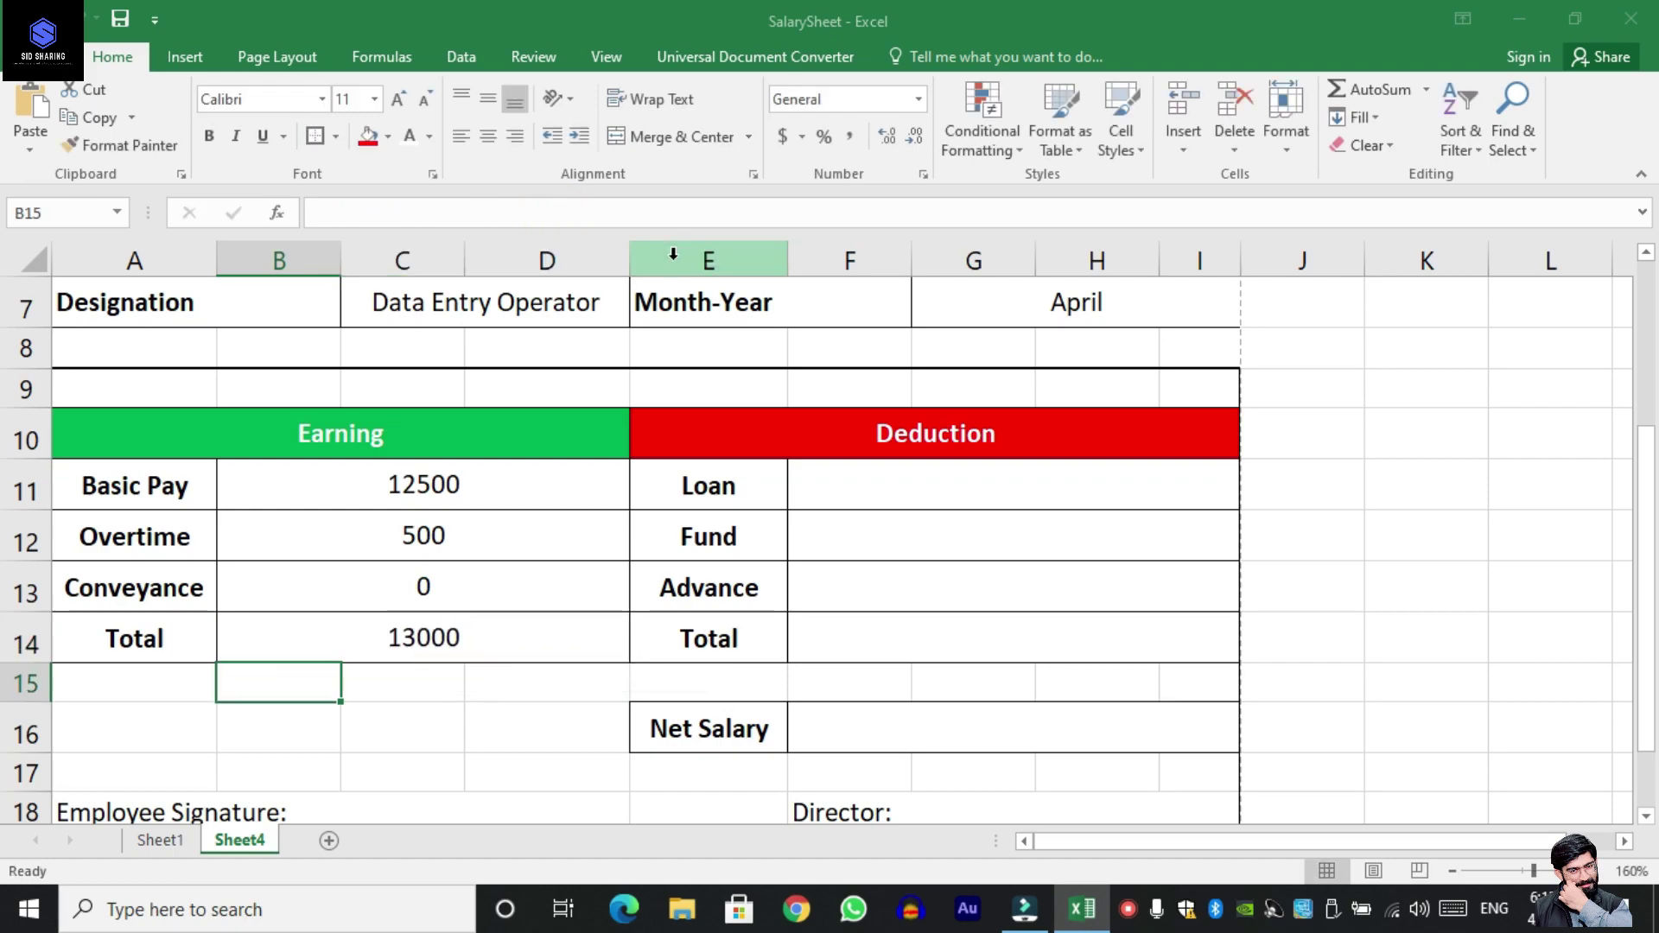
Put the VLOOKUP into Loan cell F11 with column index 9, showing 500.
left_click(486, 485)
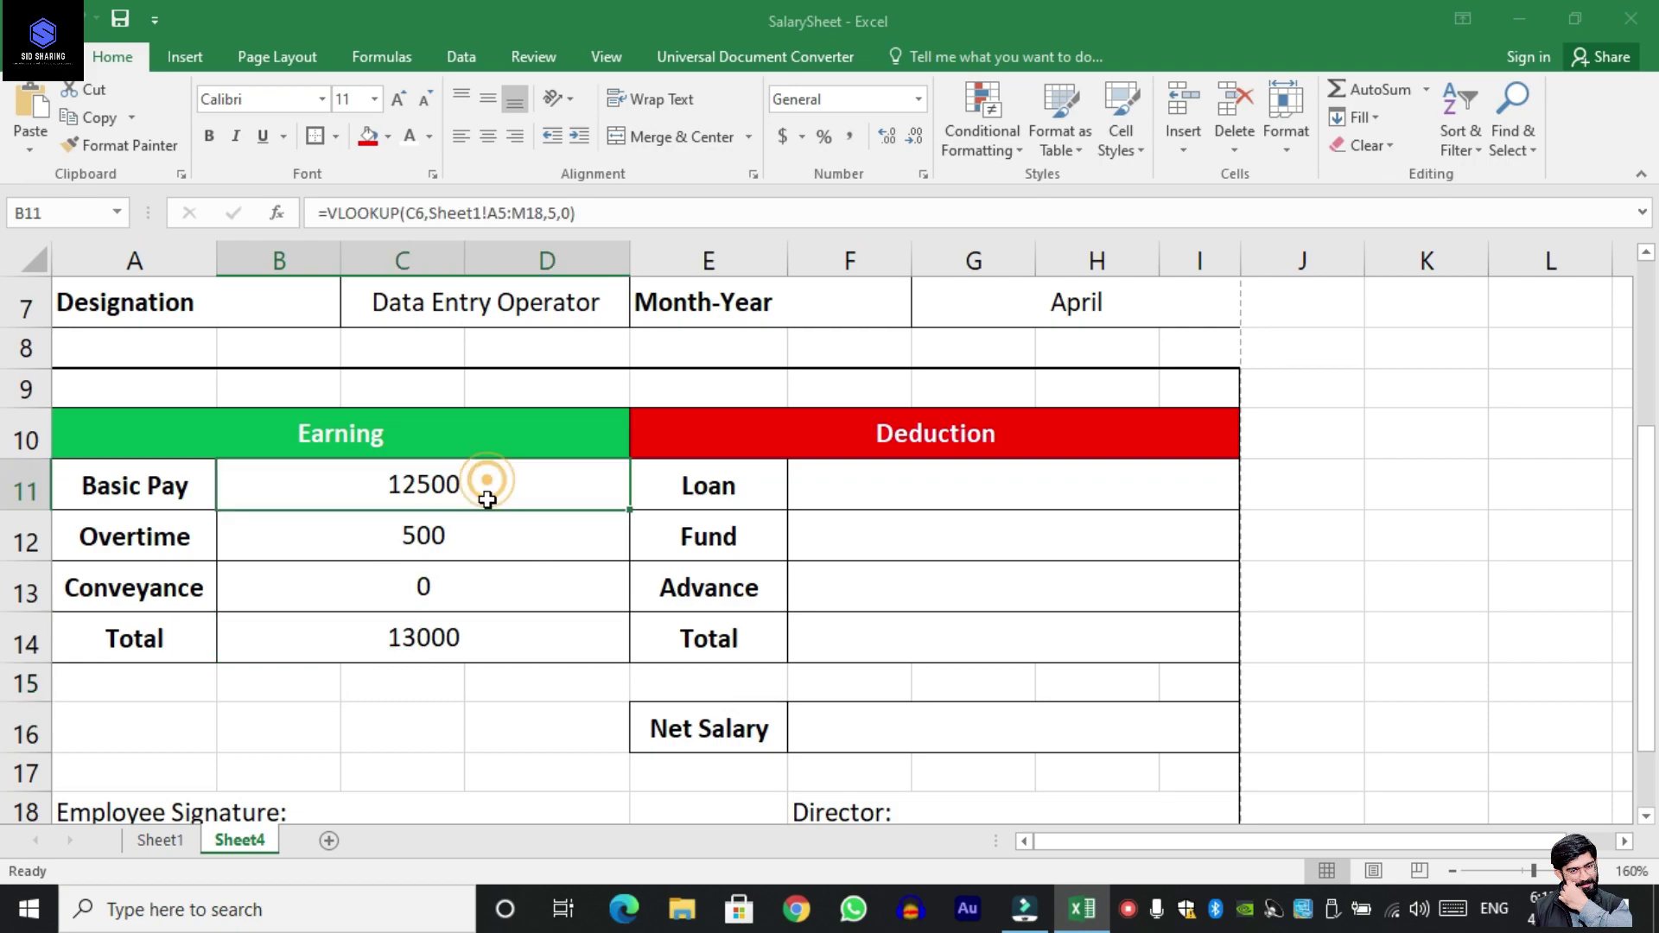
left_click_drag(489, 507, 485, 520)
left_click(444, 632)
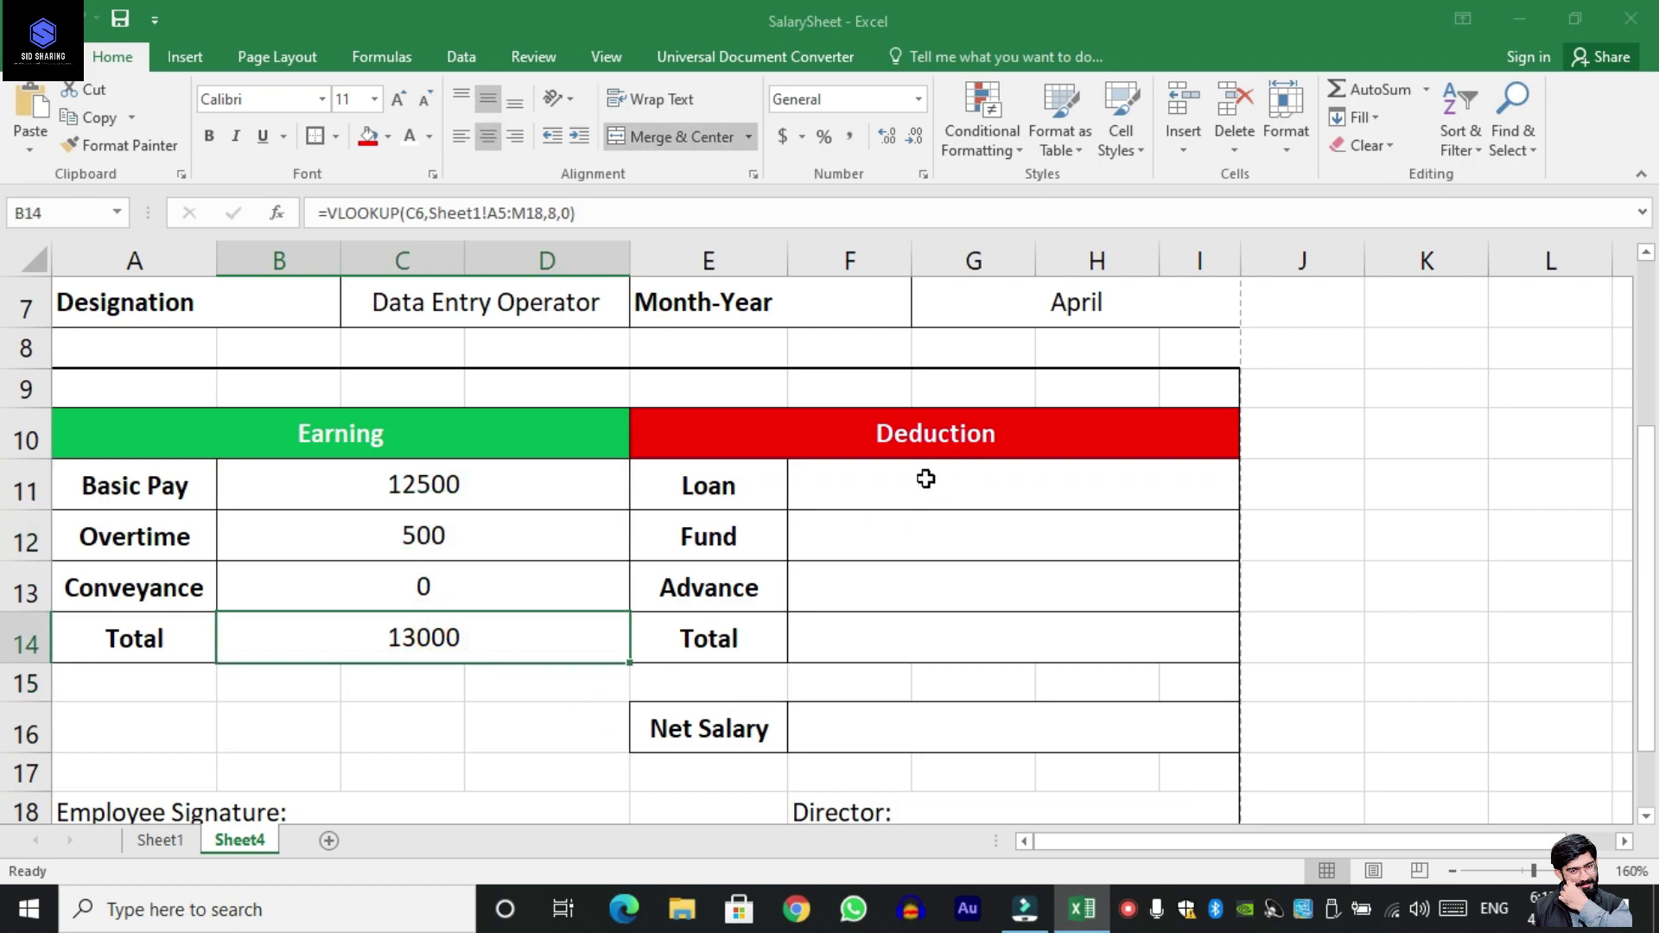
left_click(924, 480)
left_click(525, 213)
type("=VLOOKUP(C6,Sheet1!A5:M18,2,0)")
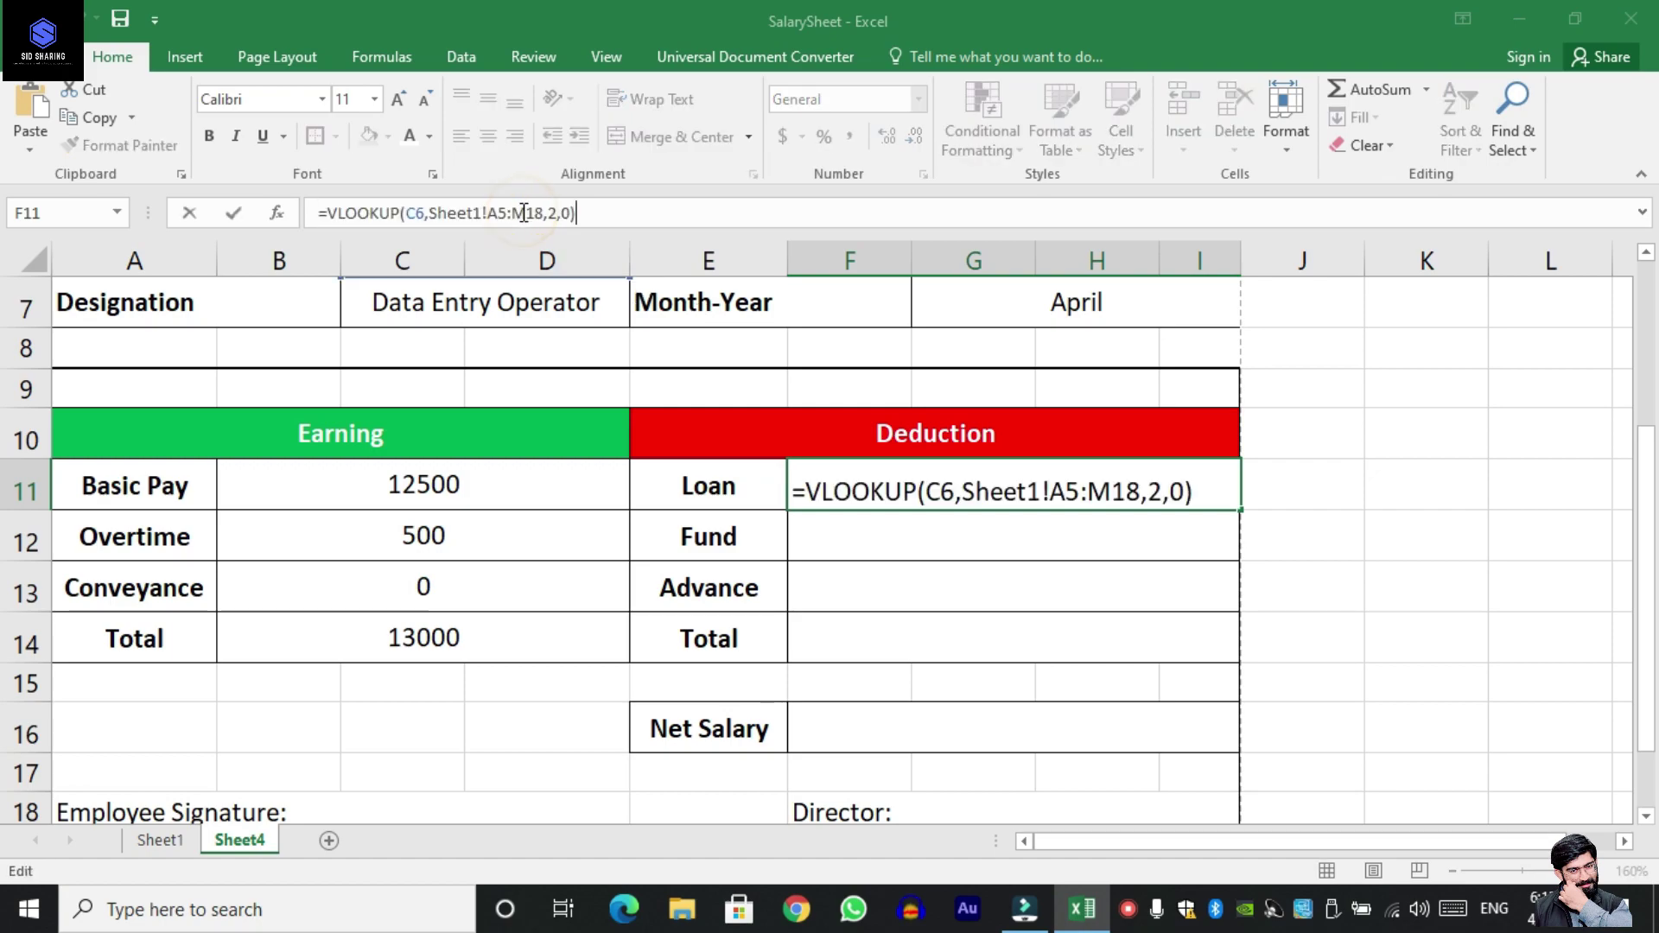
left_click(547, 212)
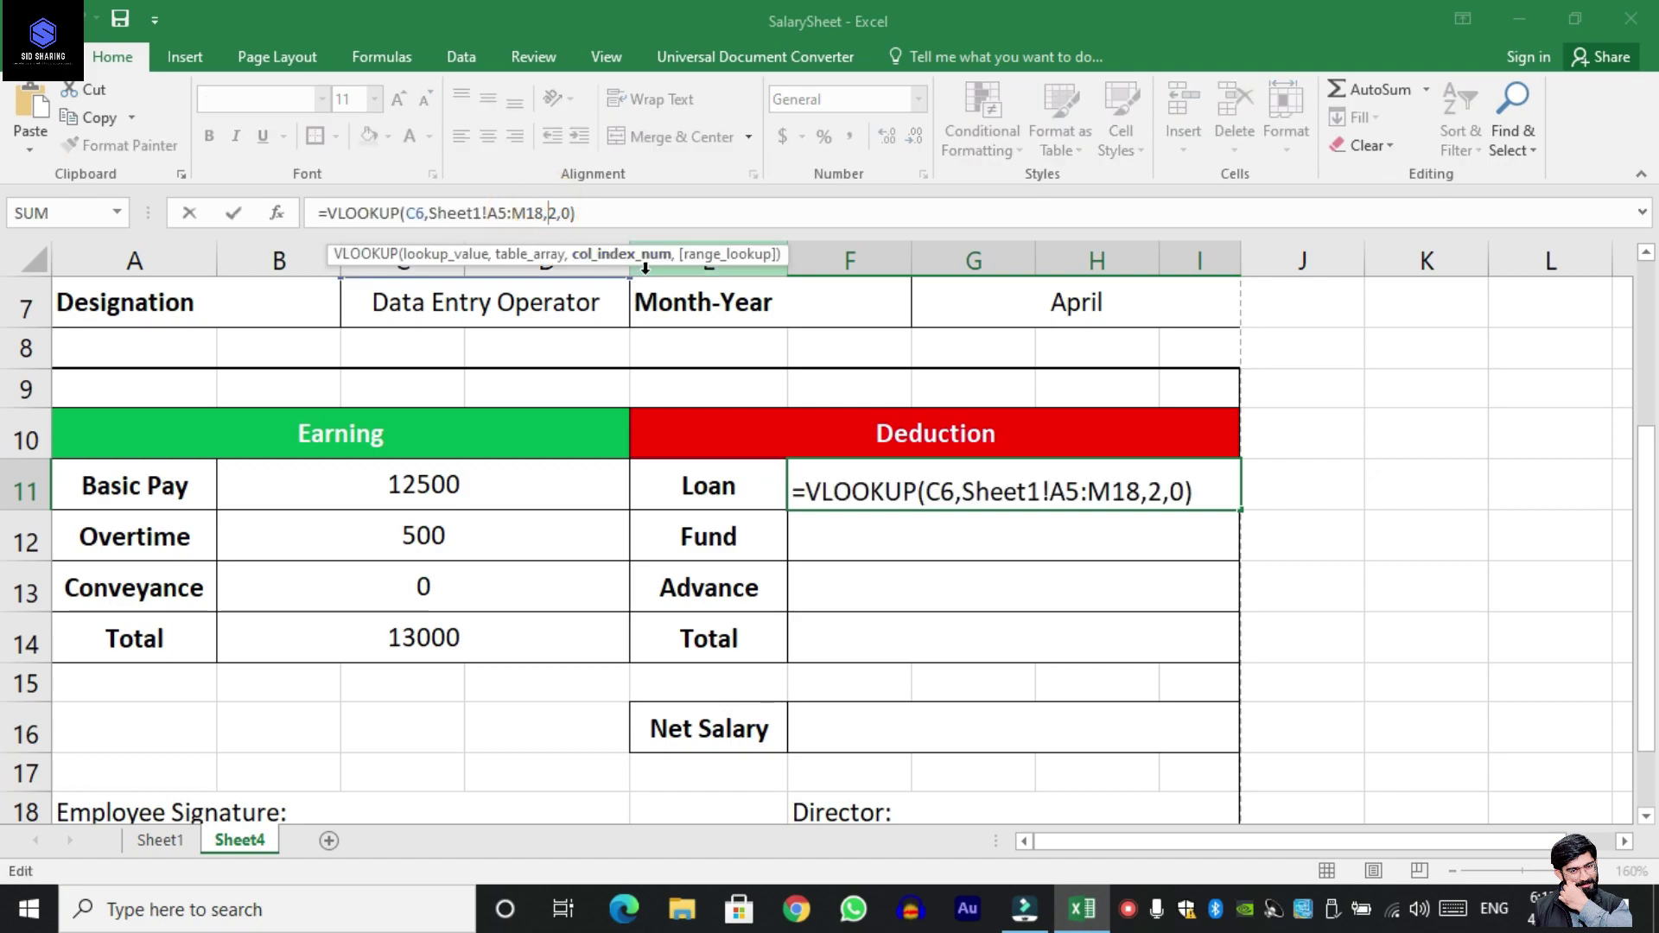
key("Delete")
type("9")
key("Return")
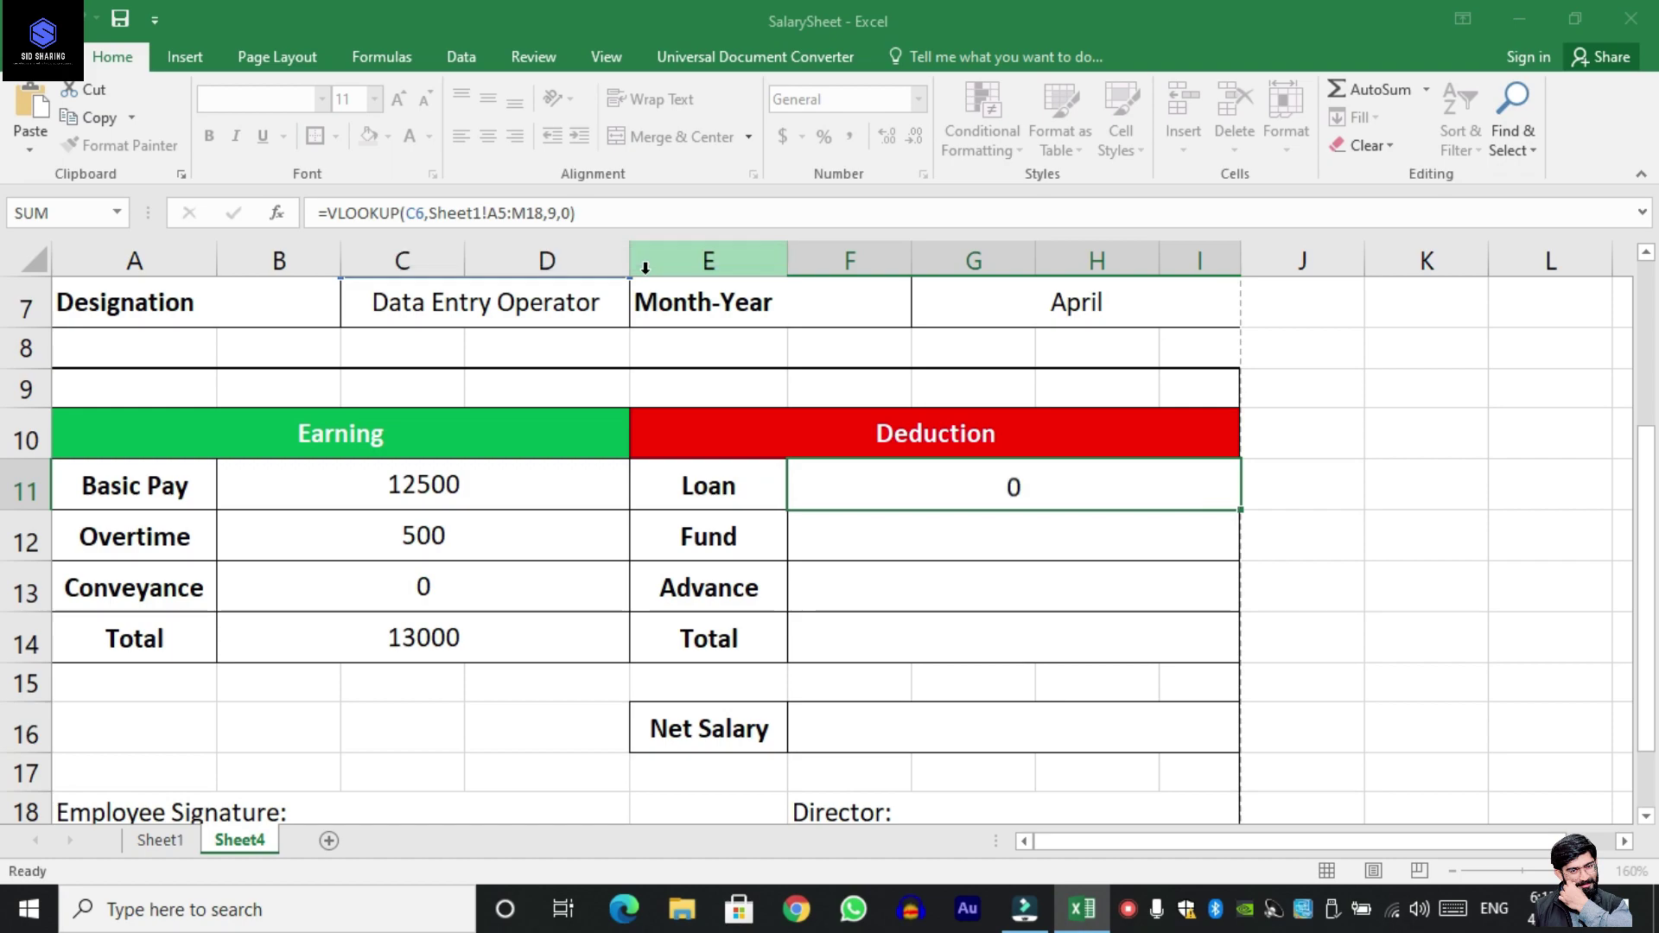
Add Fund (column 10) and Advance (column 11) lookups, both showing 0.
left_click(530, 214)
type("=VLOOKUP(C6,Sheet1!A5:M18,2,0)")
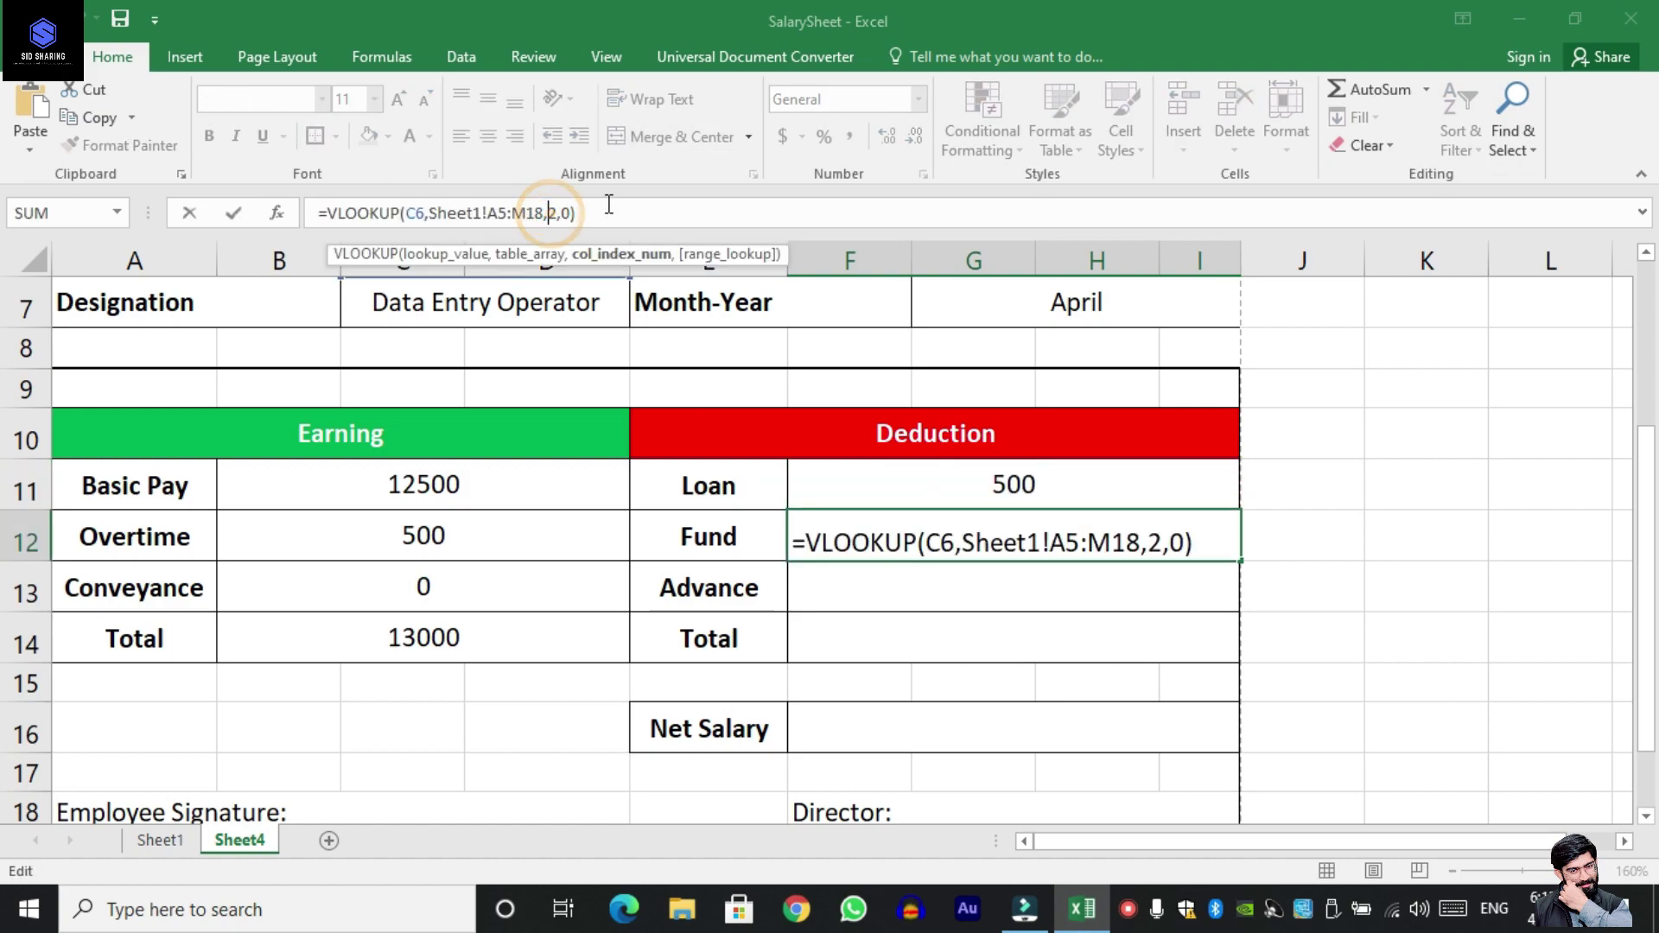
double_click(553, 214)
type("10")
key("Return")
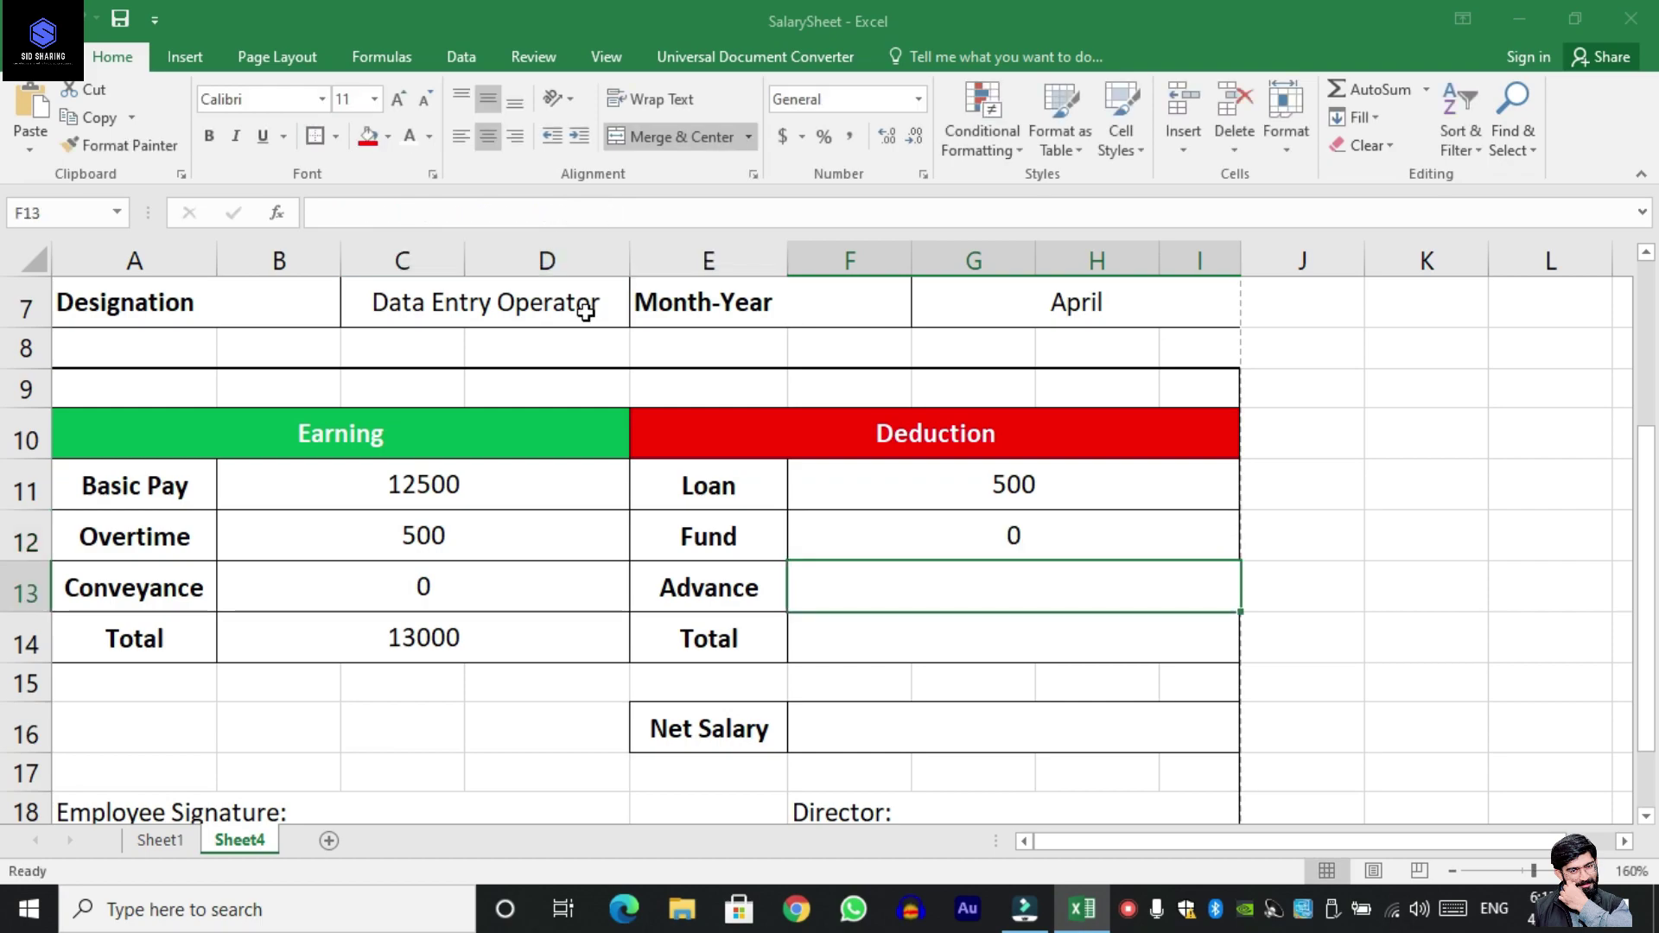
left_click(567, 216)
type("=VLOOKUP(C6,Sheet1!A5:M18,2,0)")
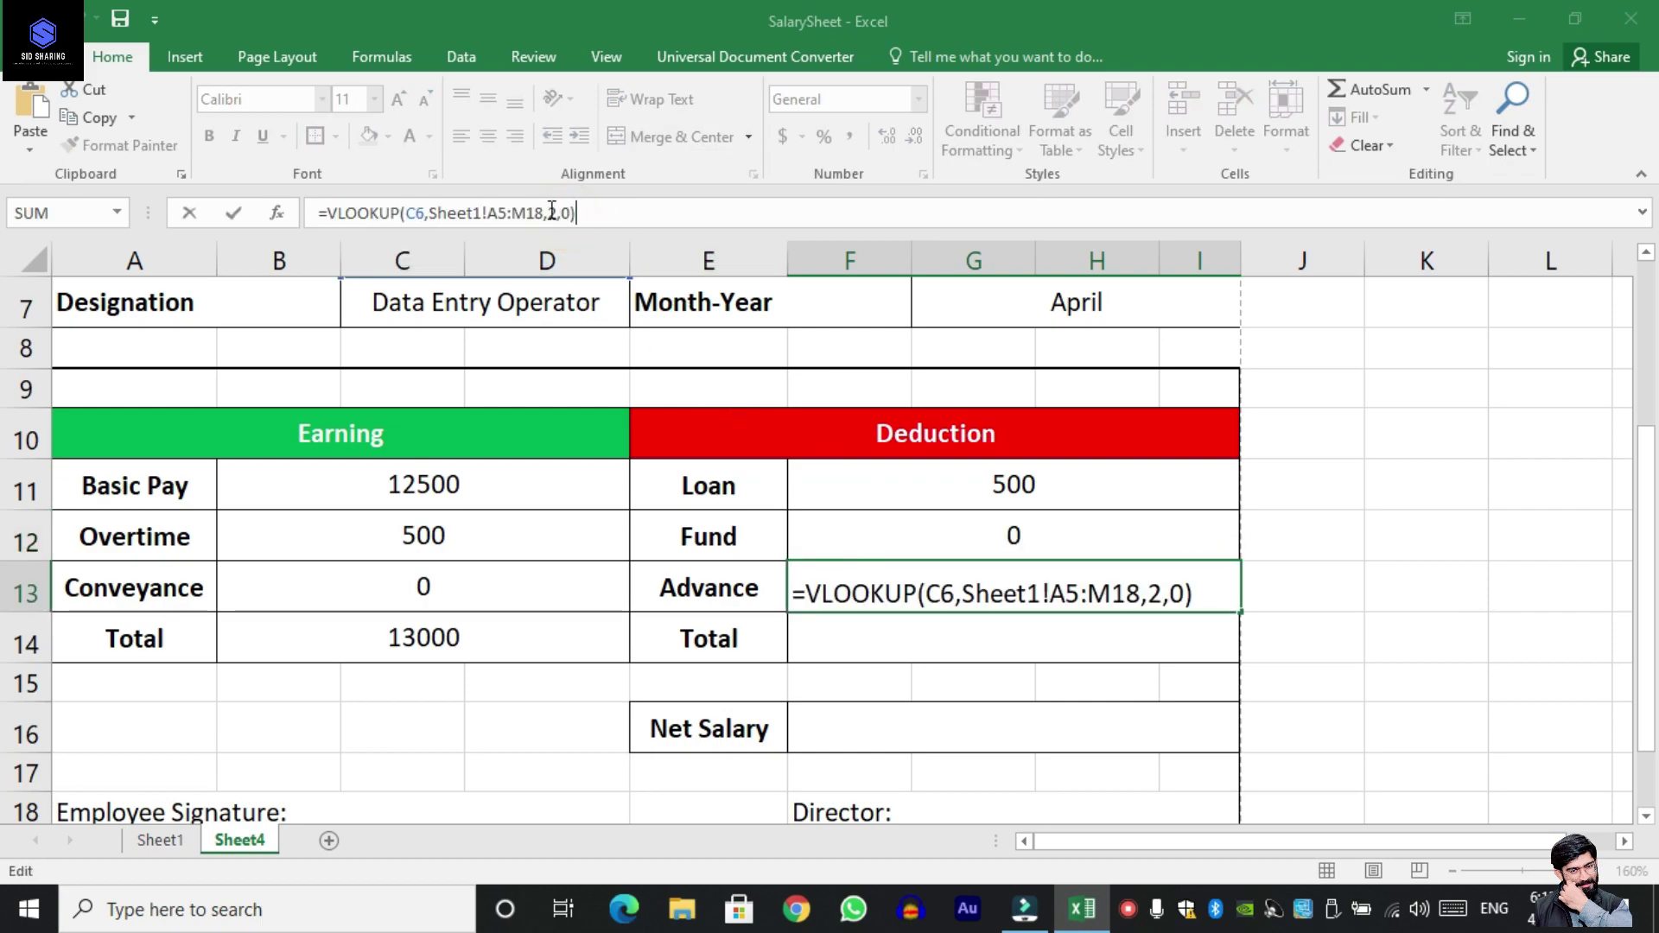
left_click(560, 212)
key("Return")
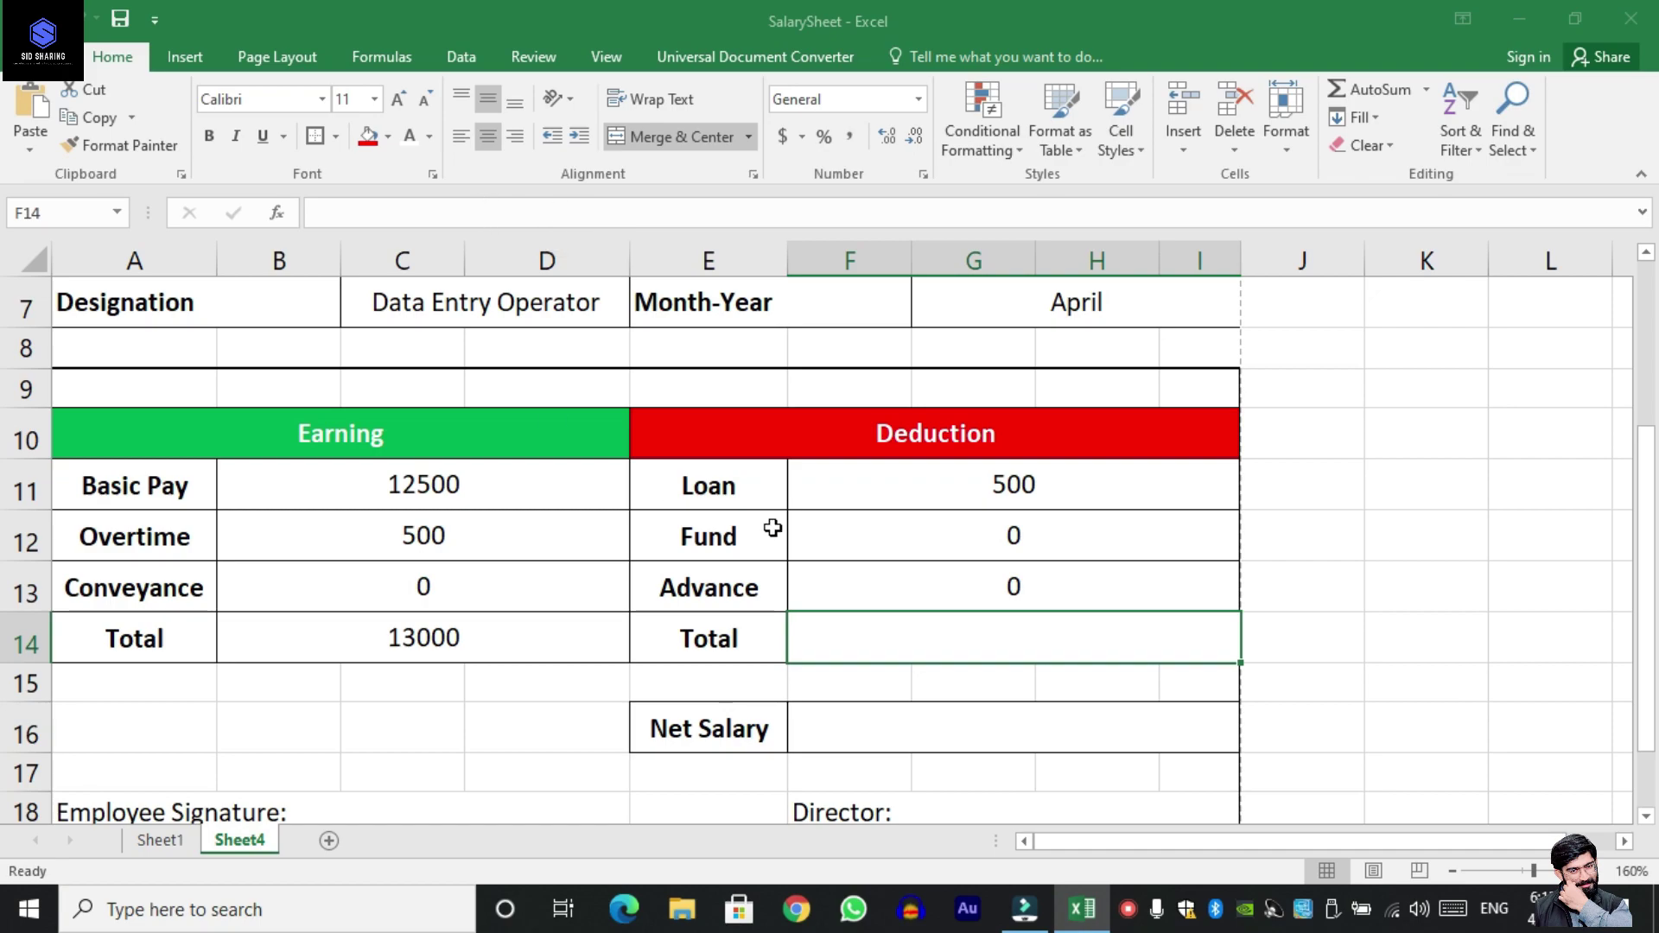
Add the deductions Total lookup with column index 12, showing 500.
left_click(395, 216)
type("=VLOOKUP(C6,Sheet1!A5:M18,2,0)")
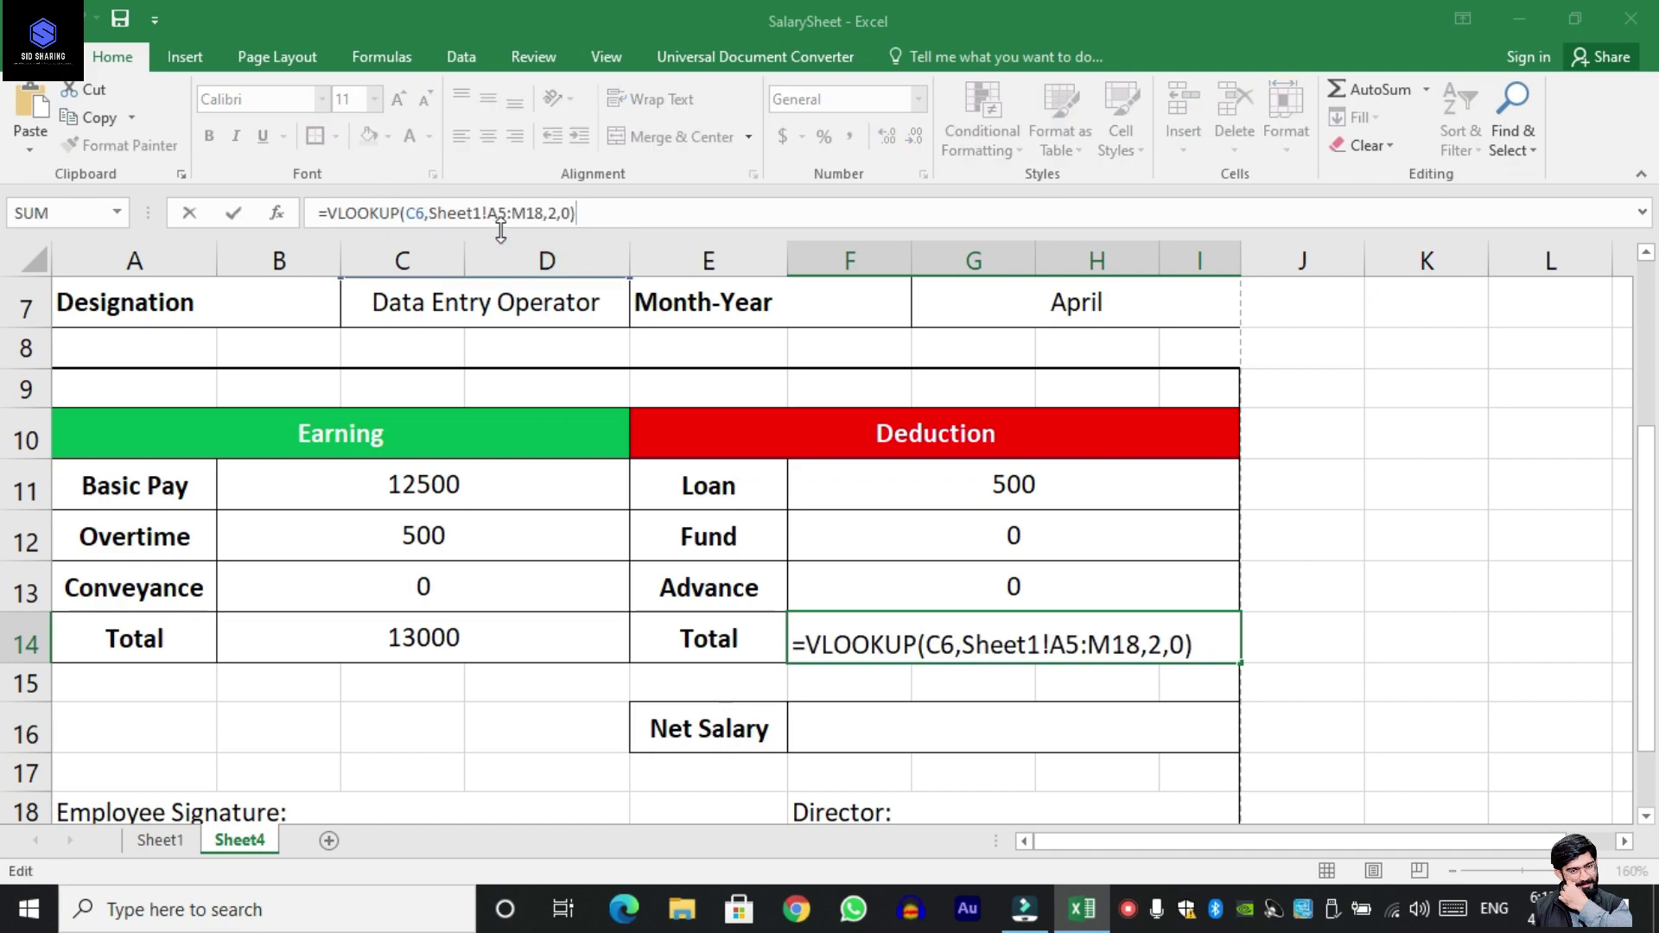
left_click(550, 216)
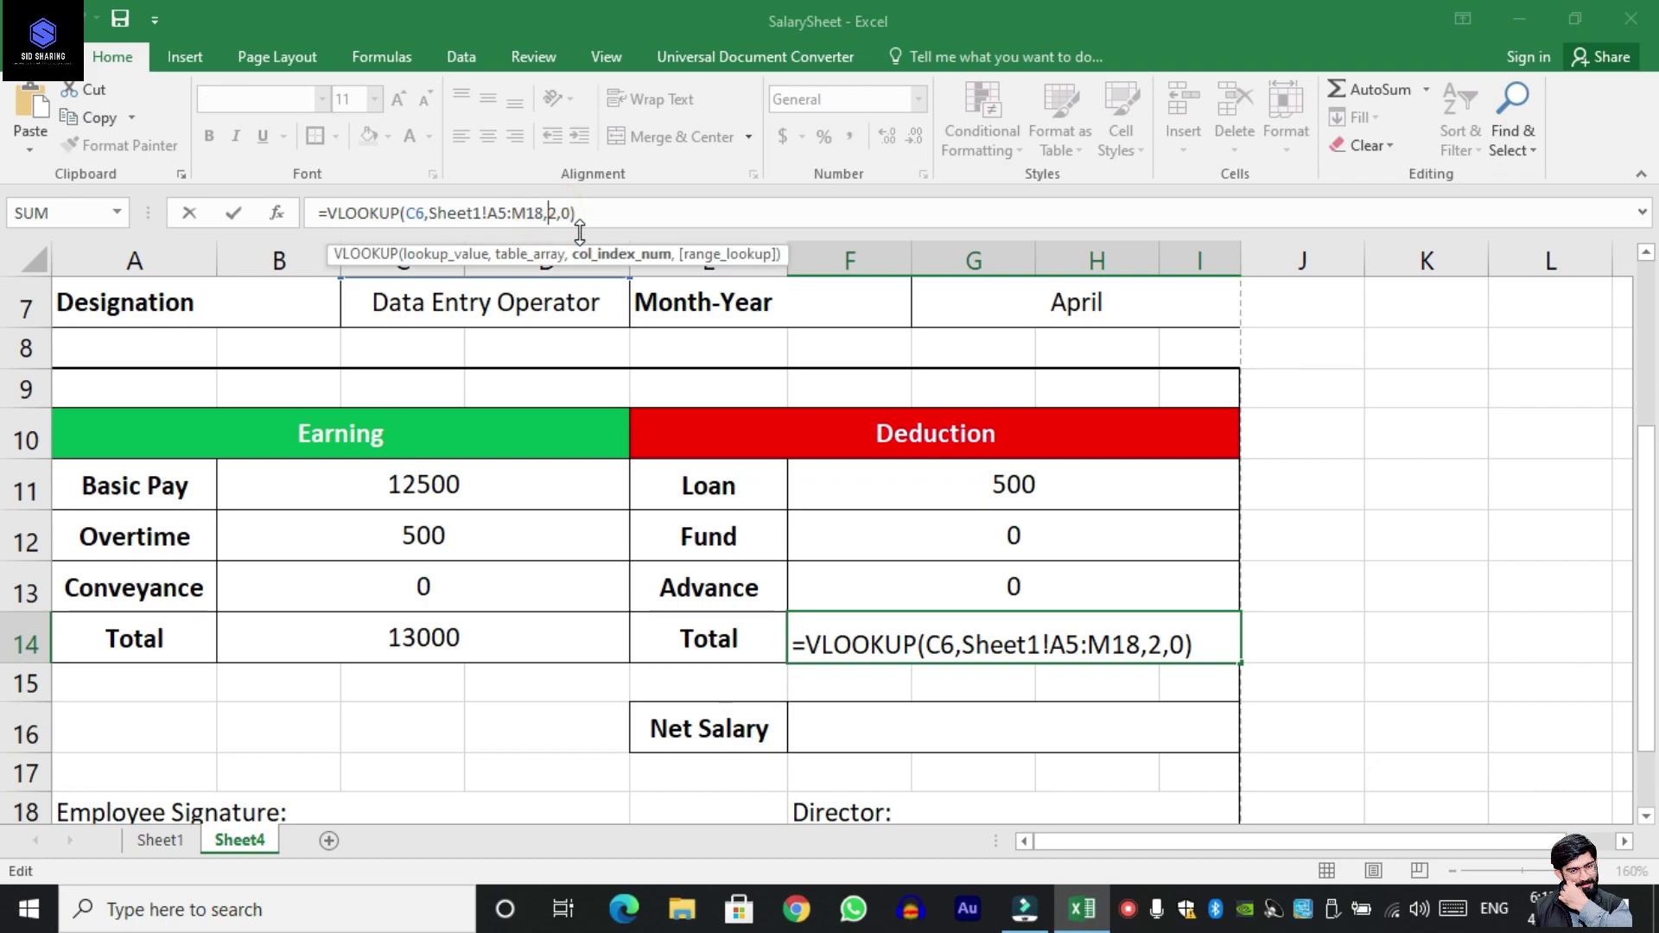
type("1")
key("Return")
scroll(908, 579, "down", 1)
Paste the VLOOKUP formula into F16 with the Net Salary column index so it returns 12500.
left_click(908, 579)
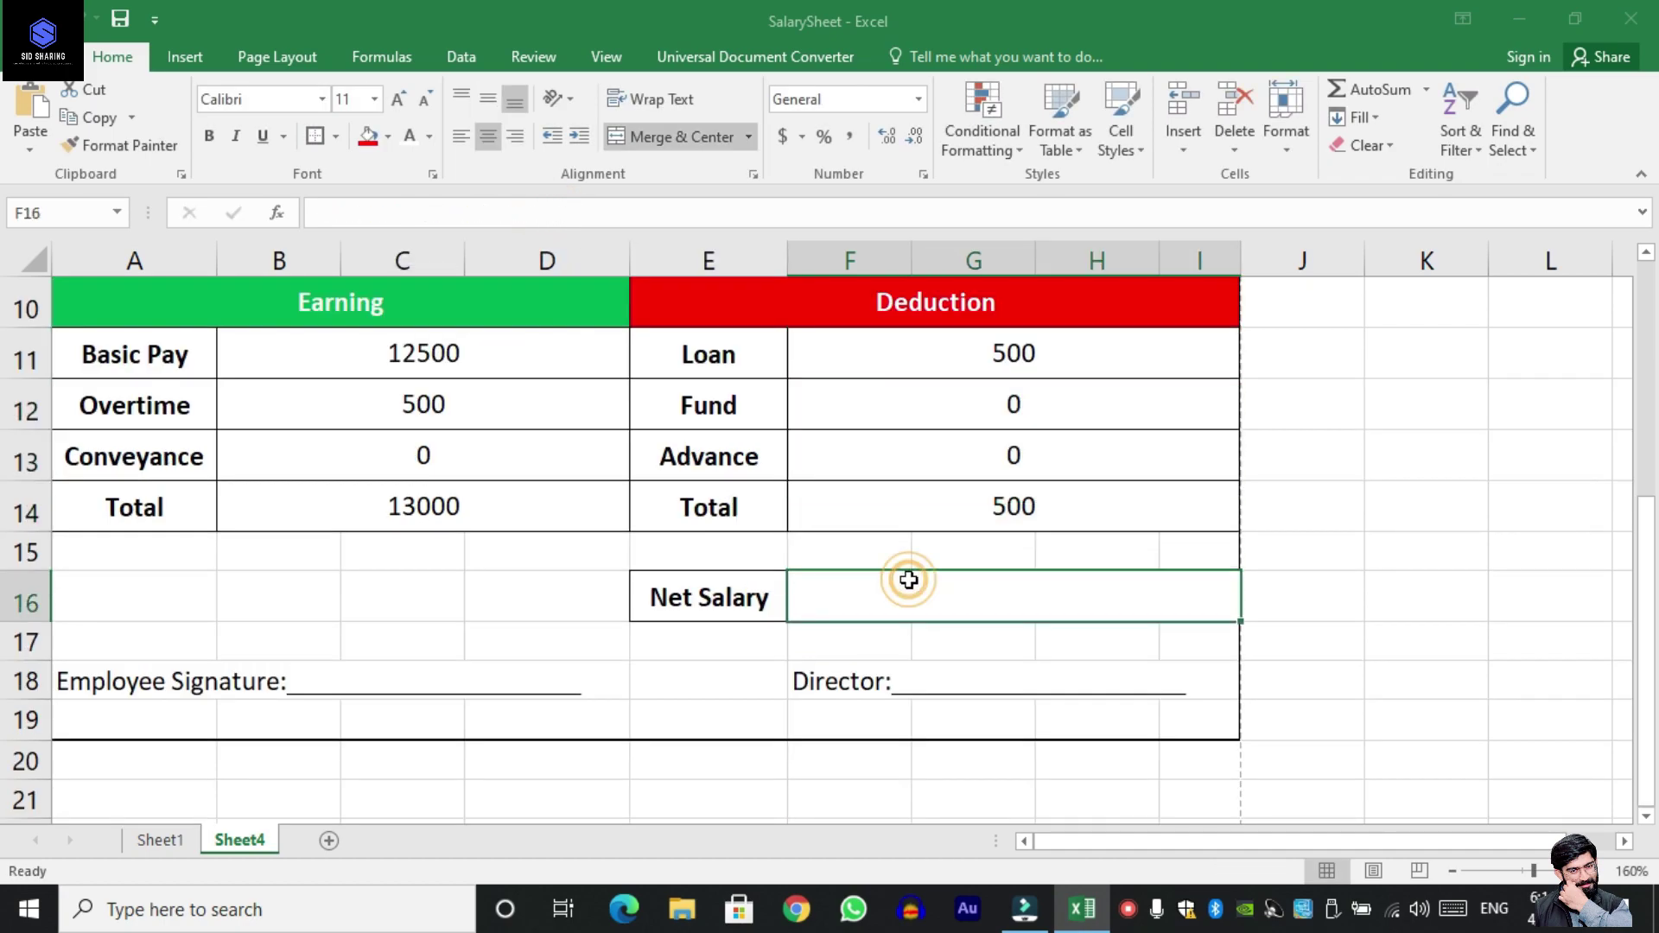
left_click(519, 216)
type("=VLOOKUP(C6,Sheet1!A5:M18,2,0)")
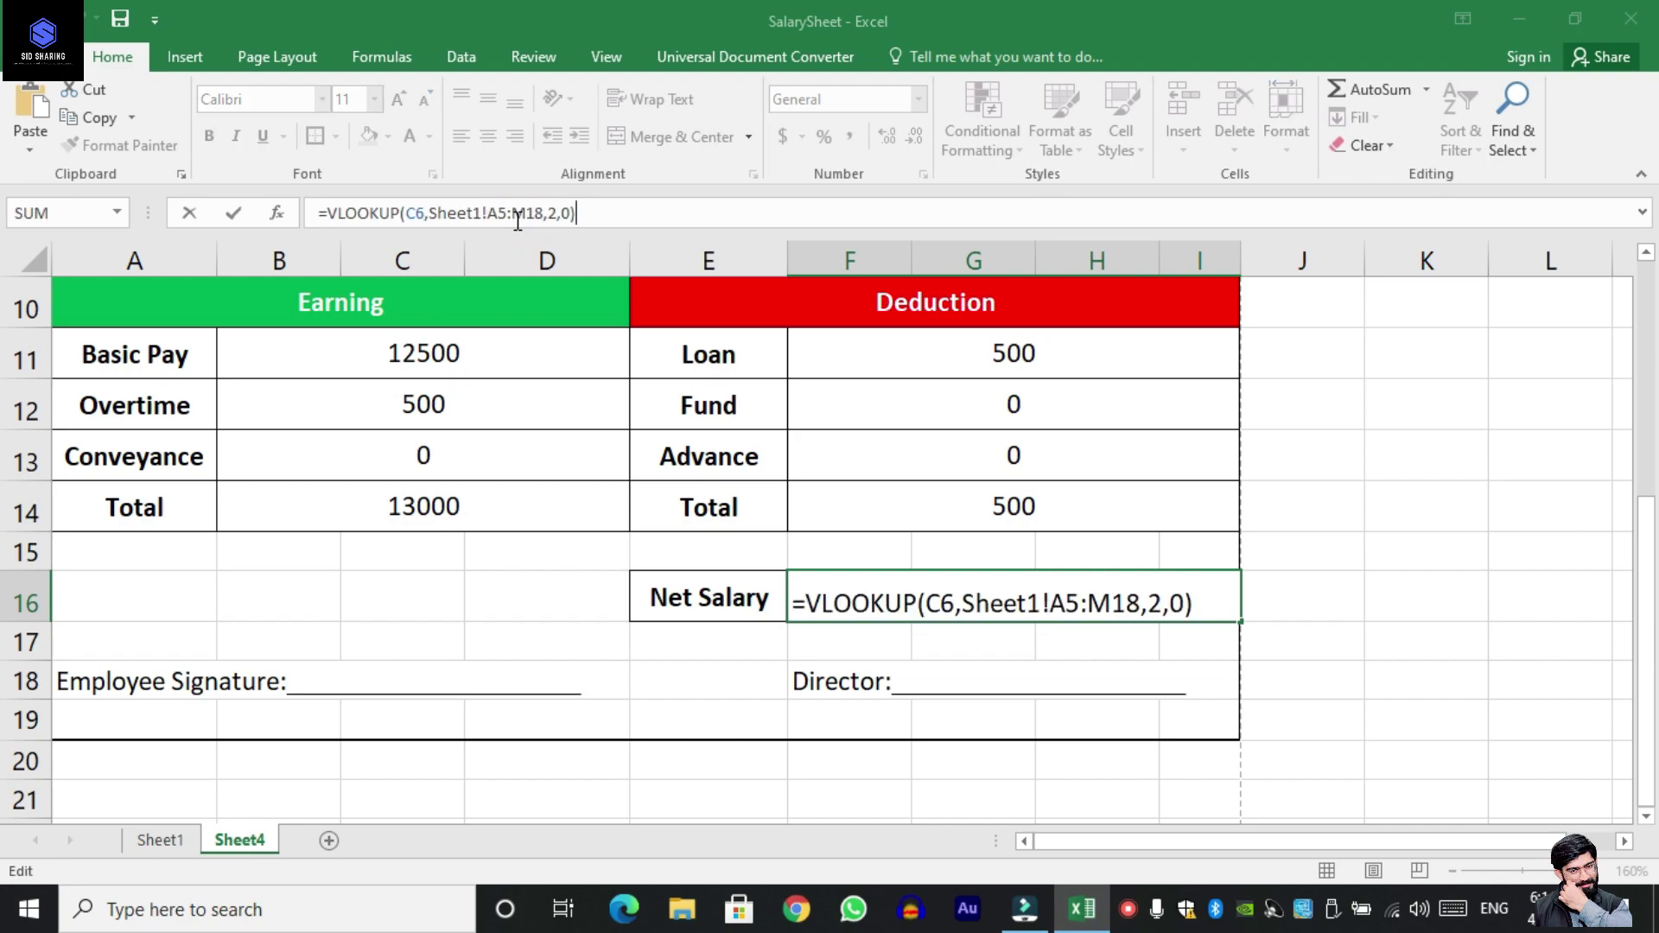
left_click(550, 213)
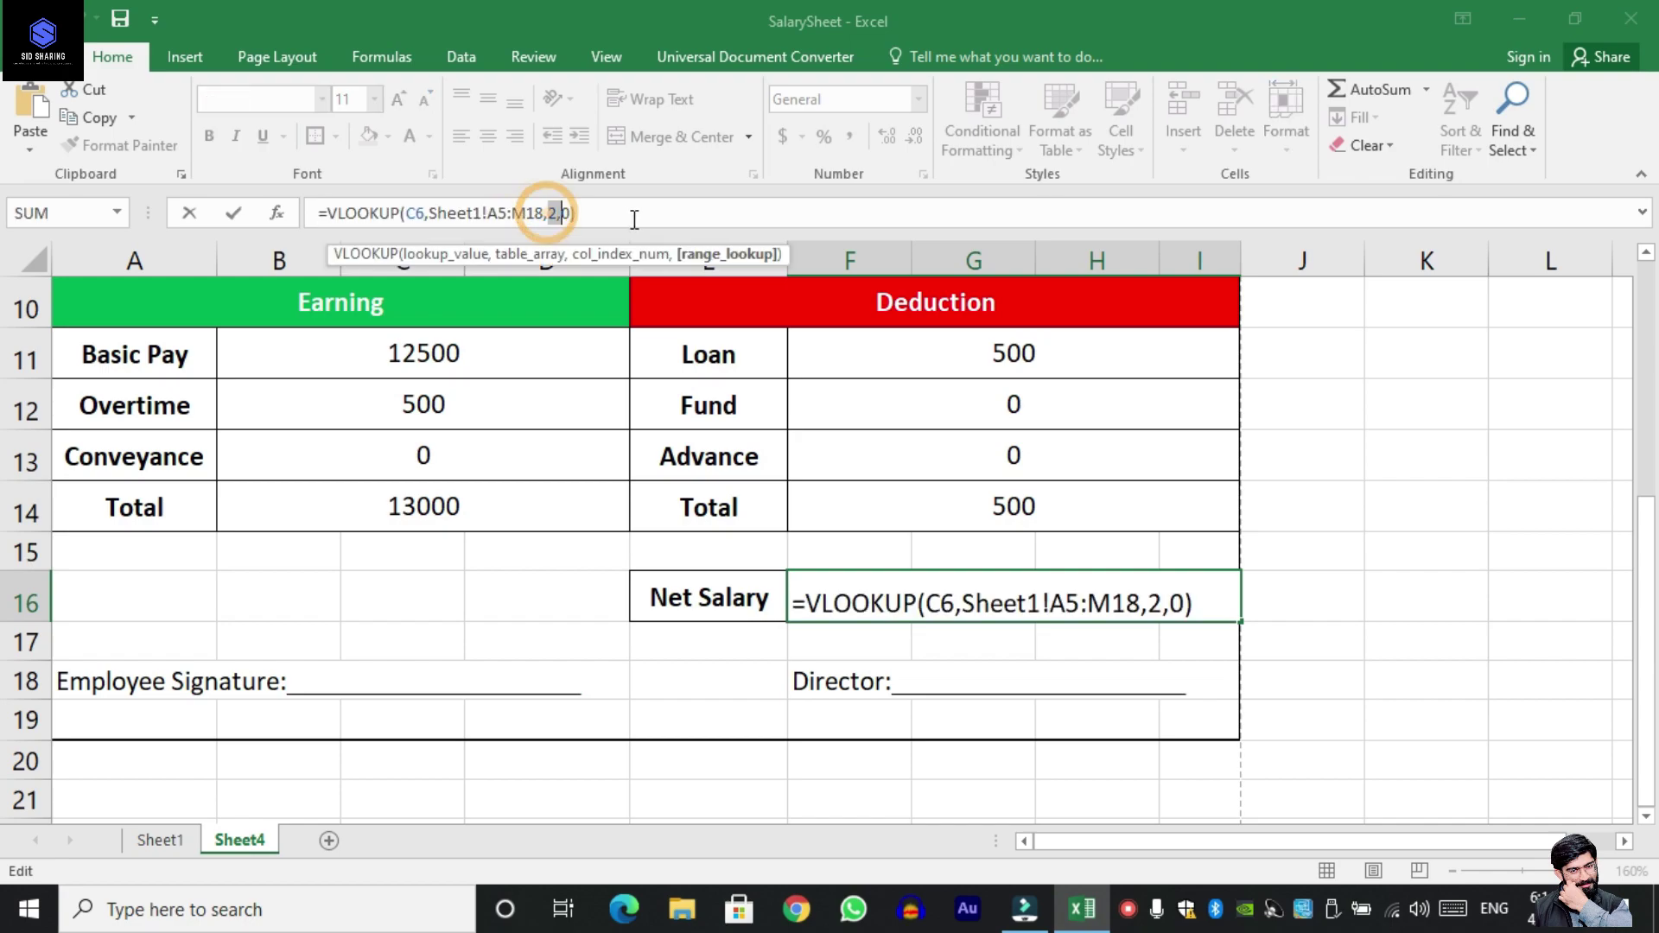
key("Return")
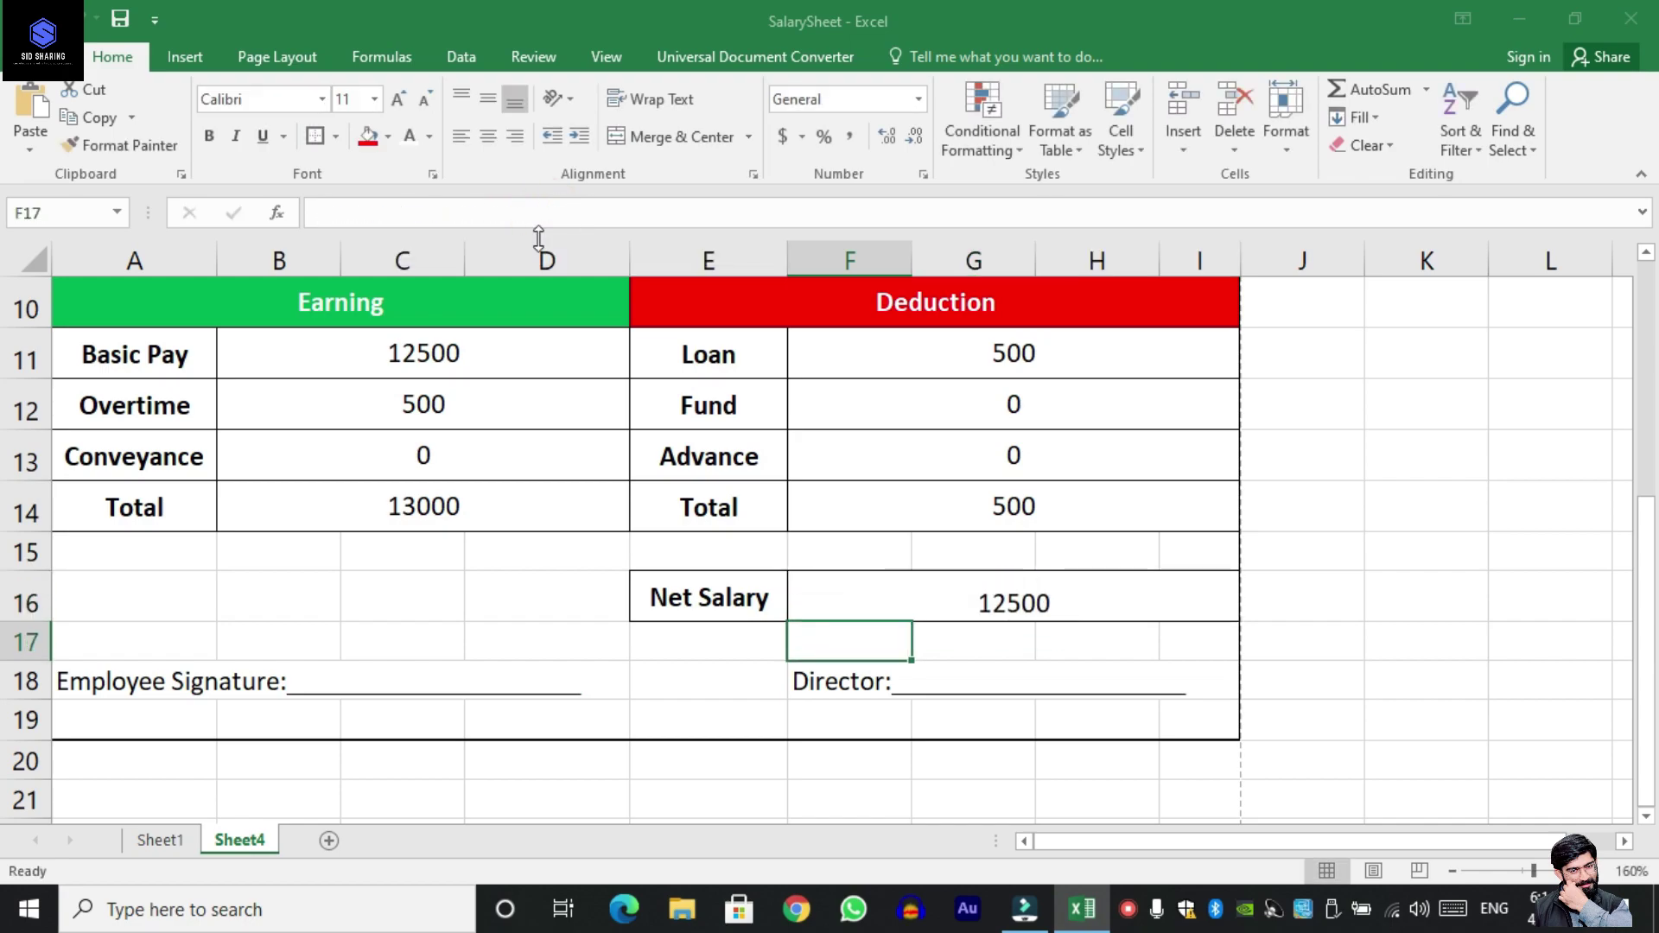
left_click(531, 516)
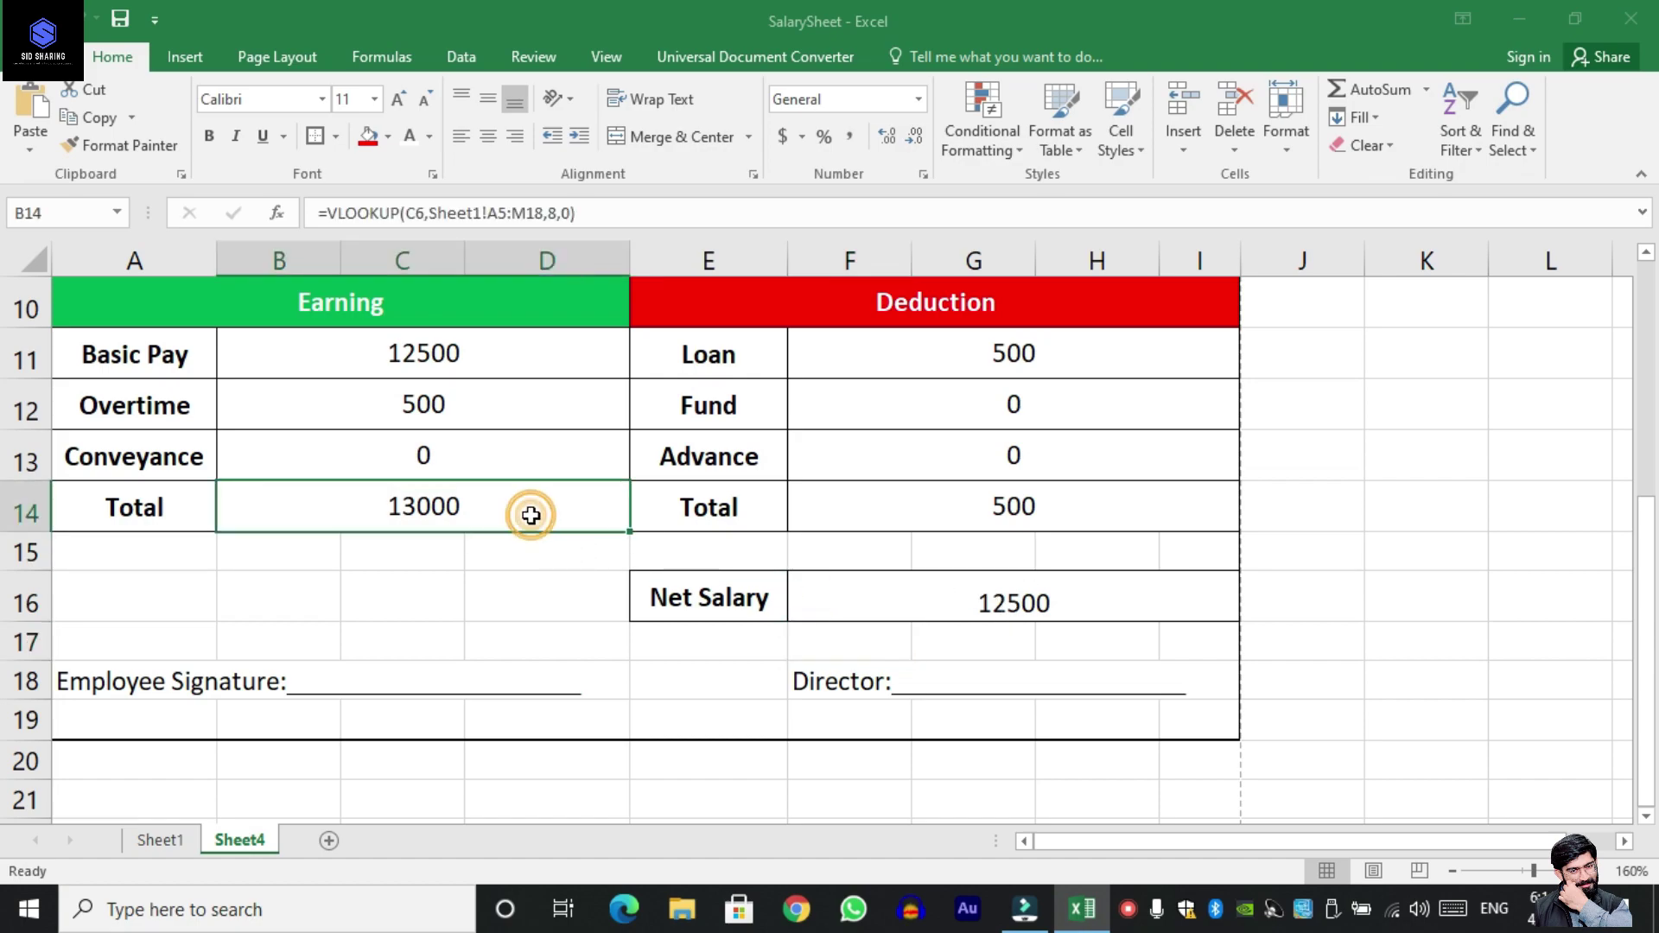
left_click(1037, 352)
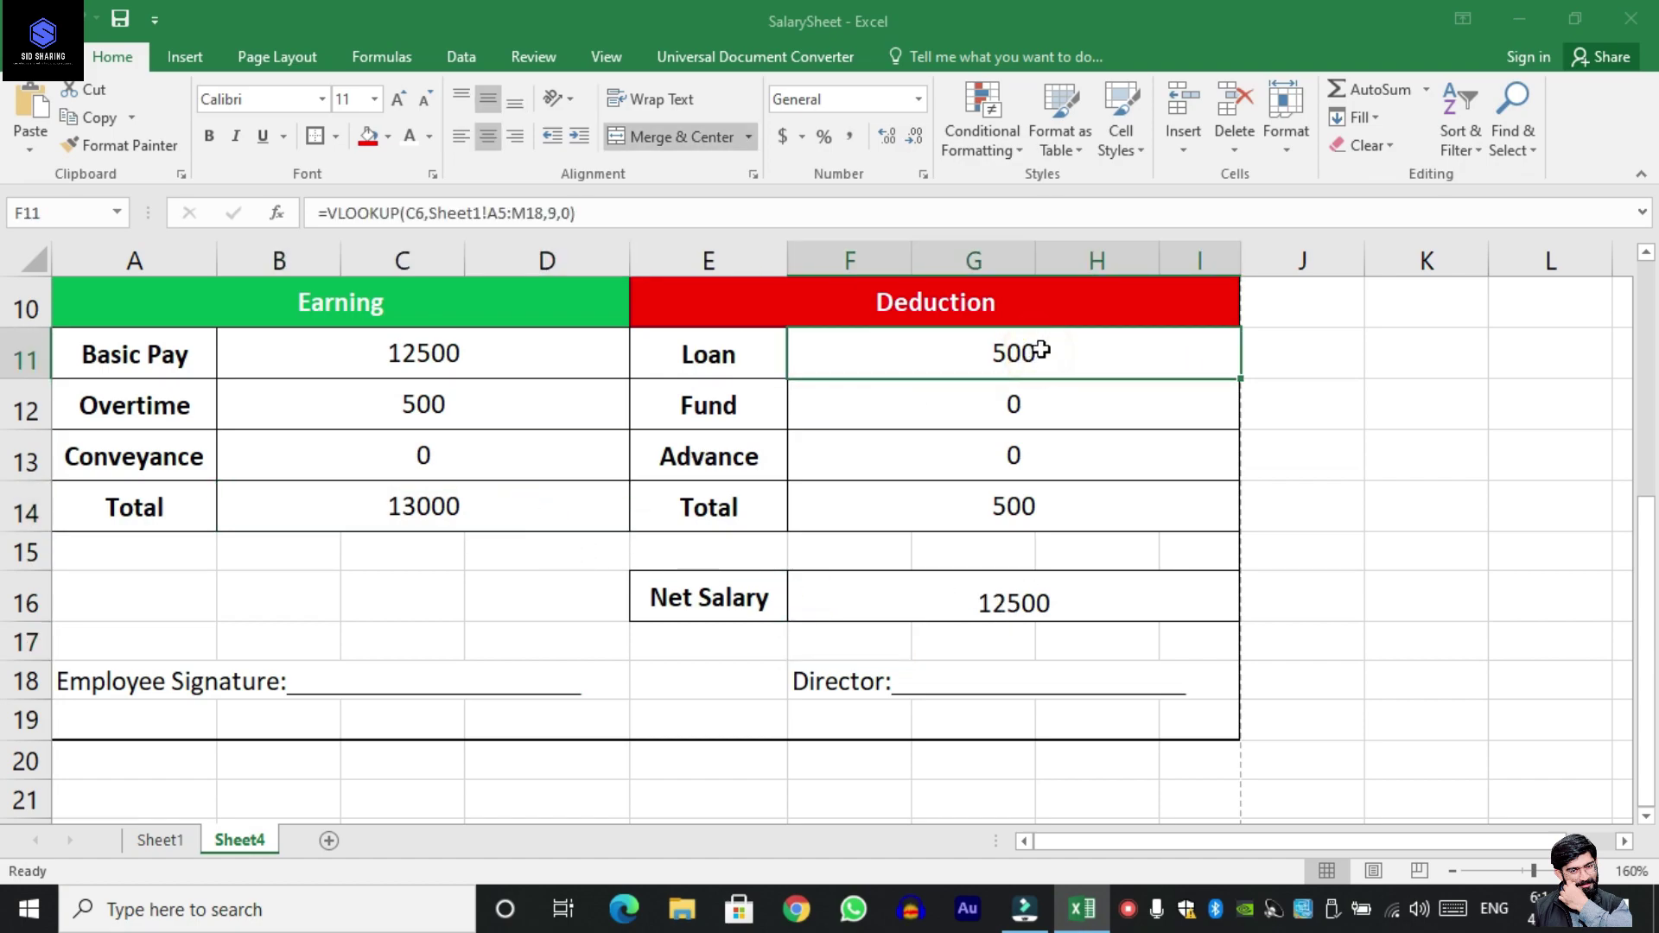
Make the Net Salary label and value E16:F16 bold and vertically centred.
left_click(1043, 592)
left_click_drag(692, 596, 812, 585)
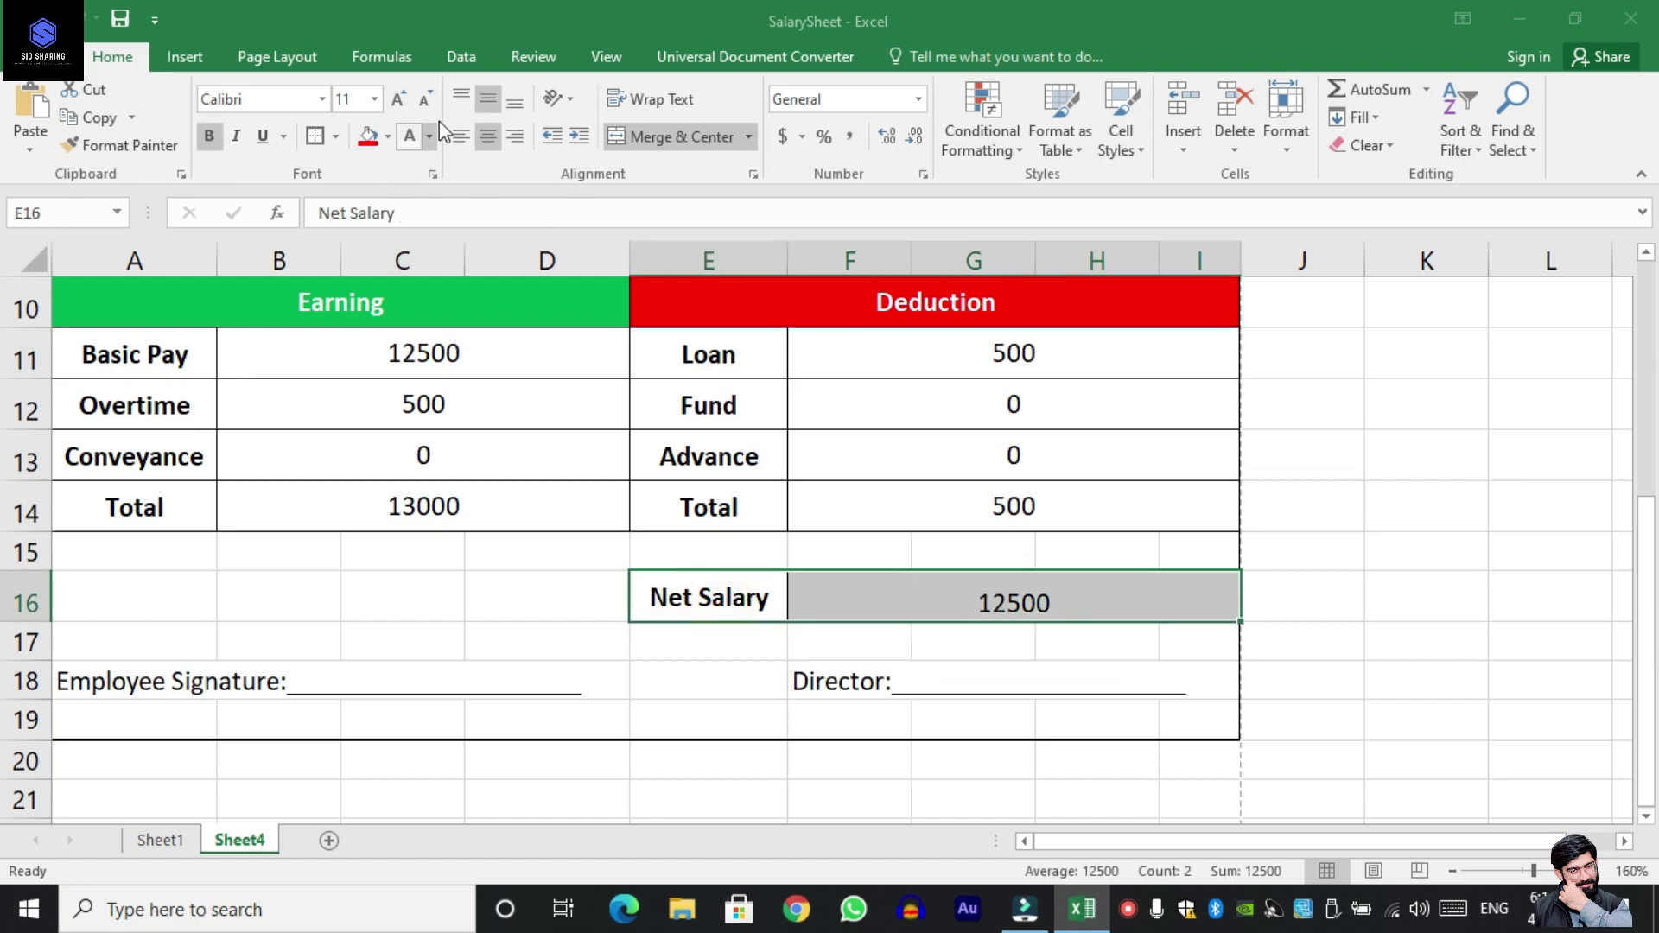
left_click(485, 102)
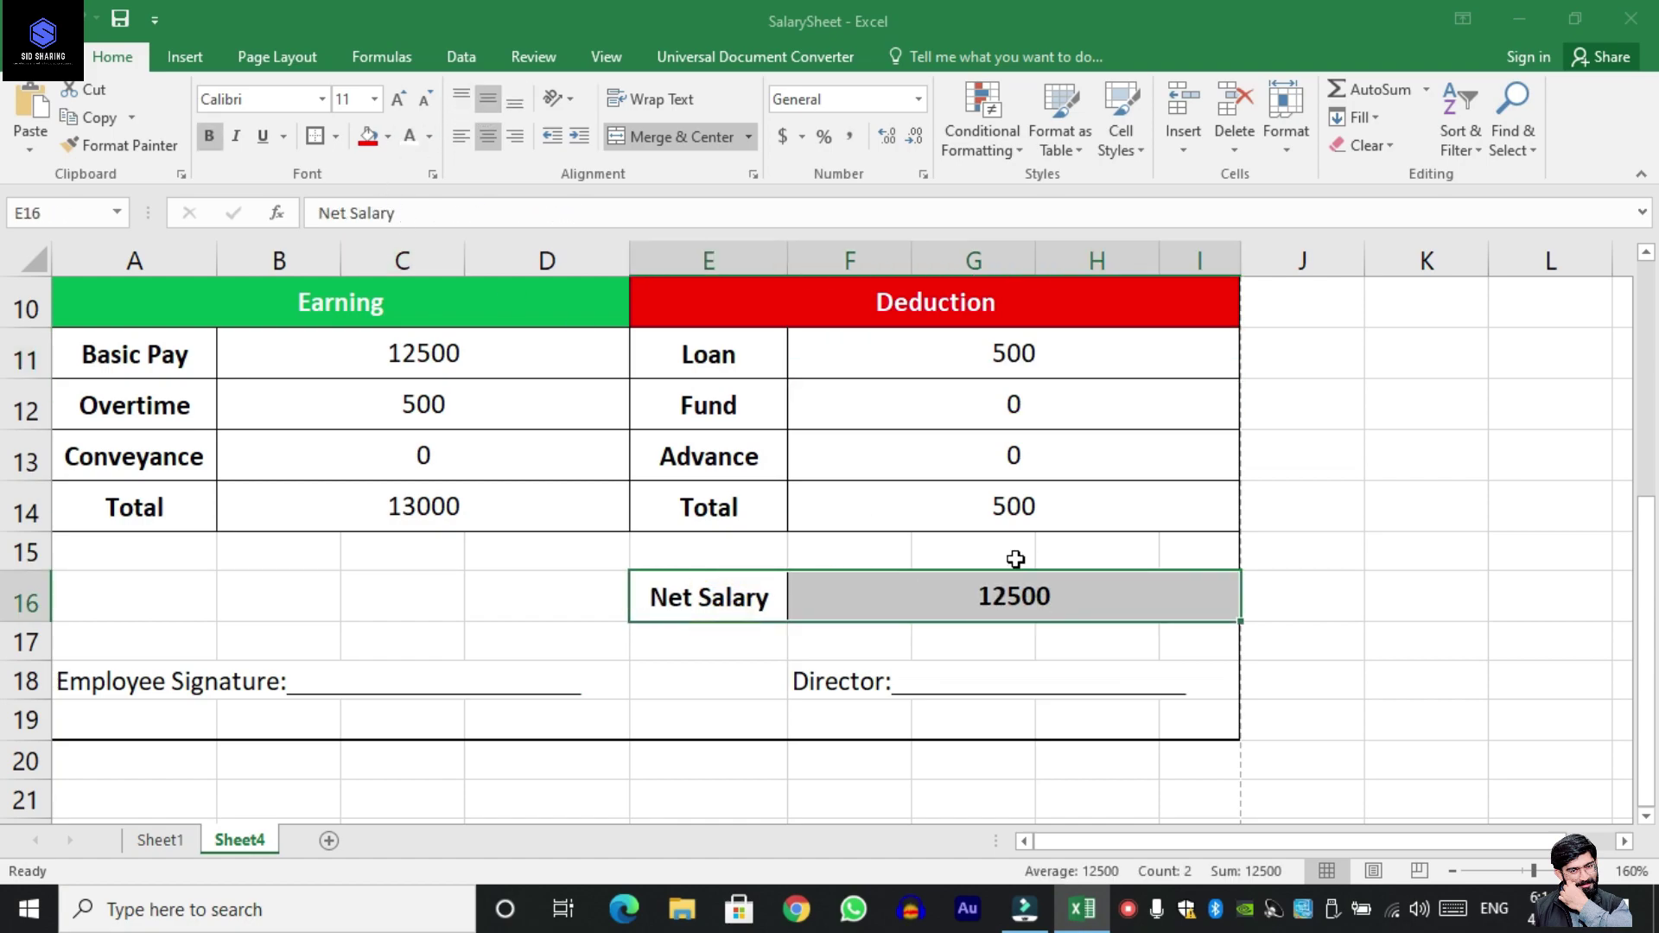
scroll(1016, 559, "down", 1)
scroll(1015, 560, "down", 1)
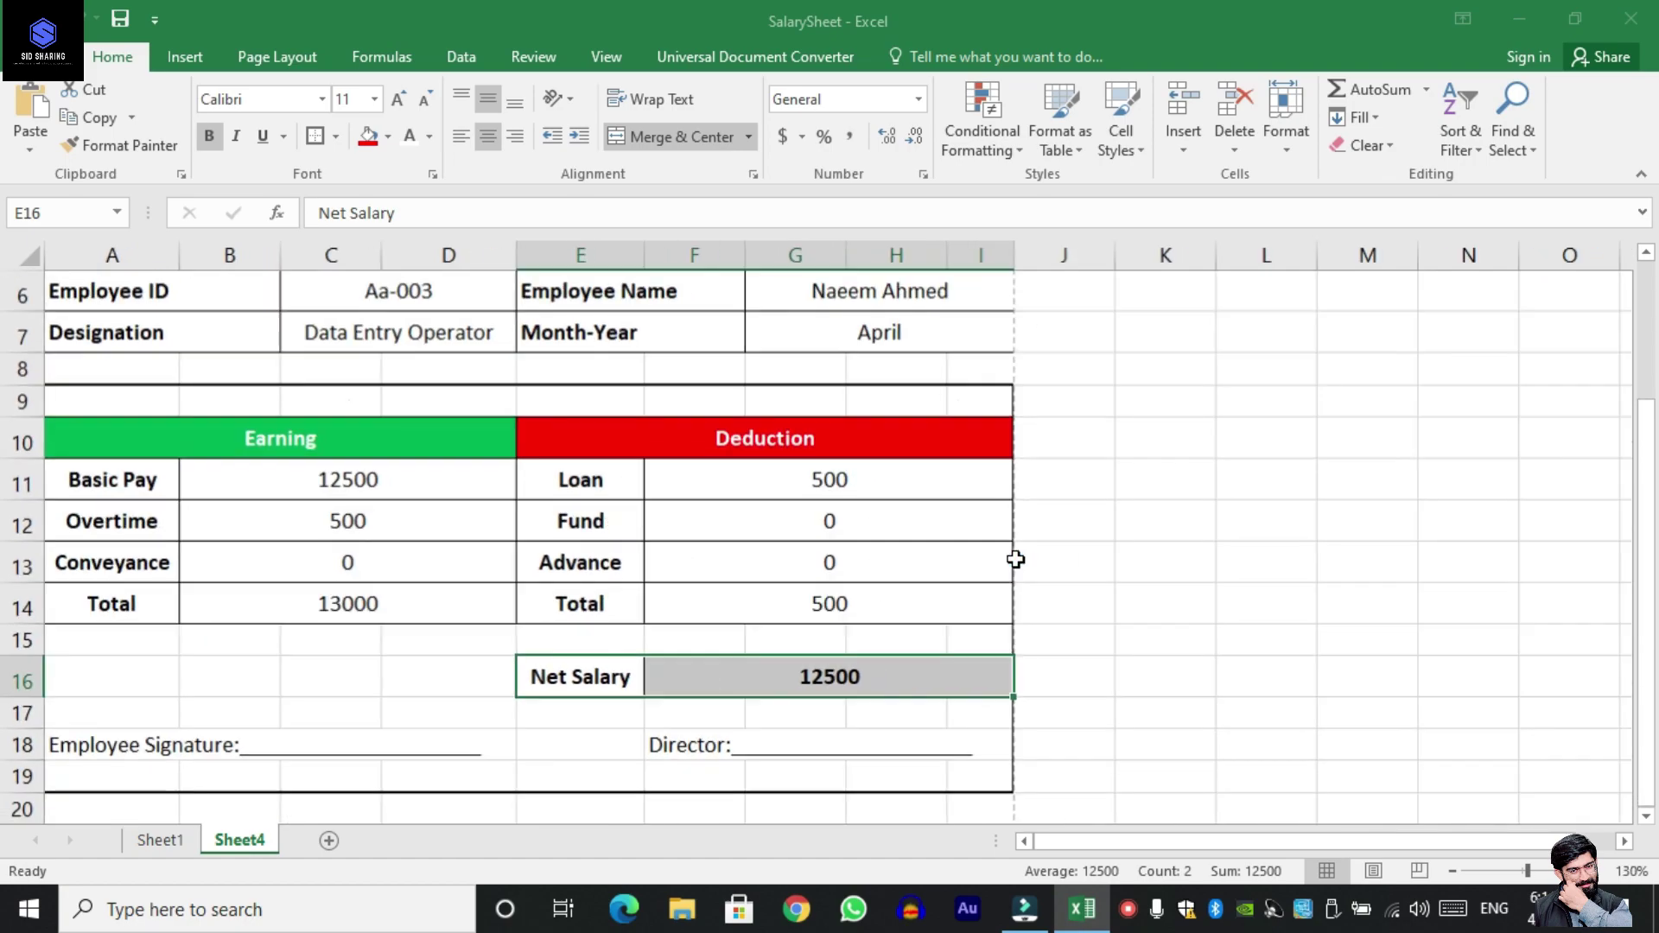
scroll(1015, 559, "down", 1)
scroll(1015, 559, "down", 1)
scroll(1015, 560, "down", 1)
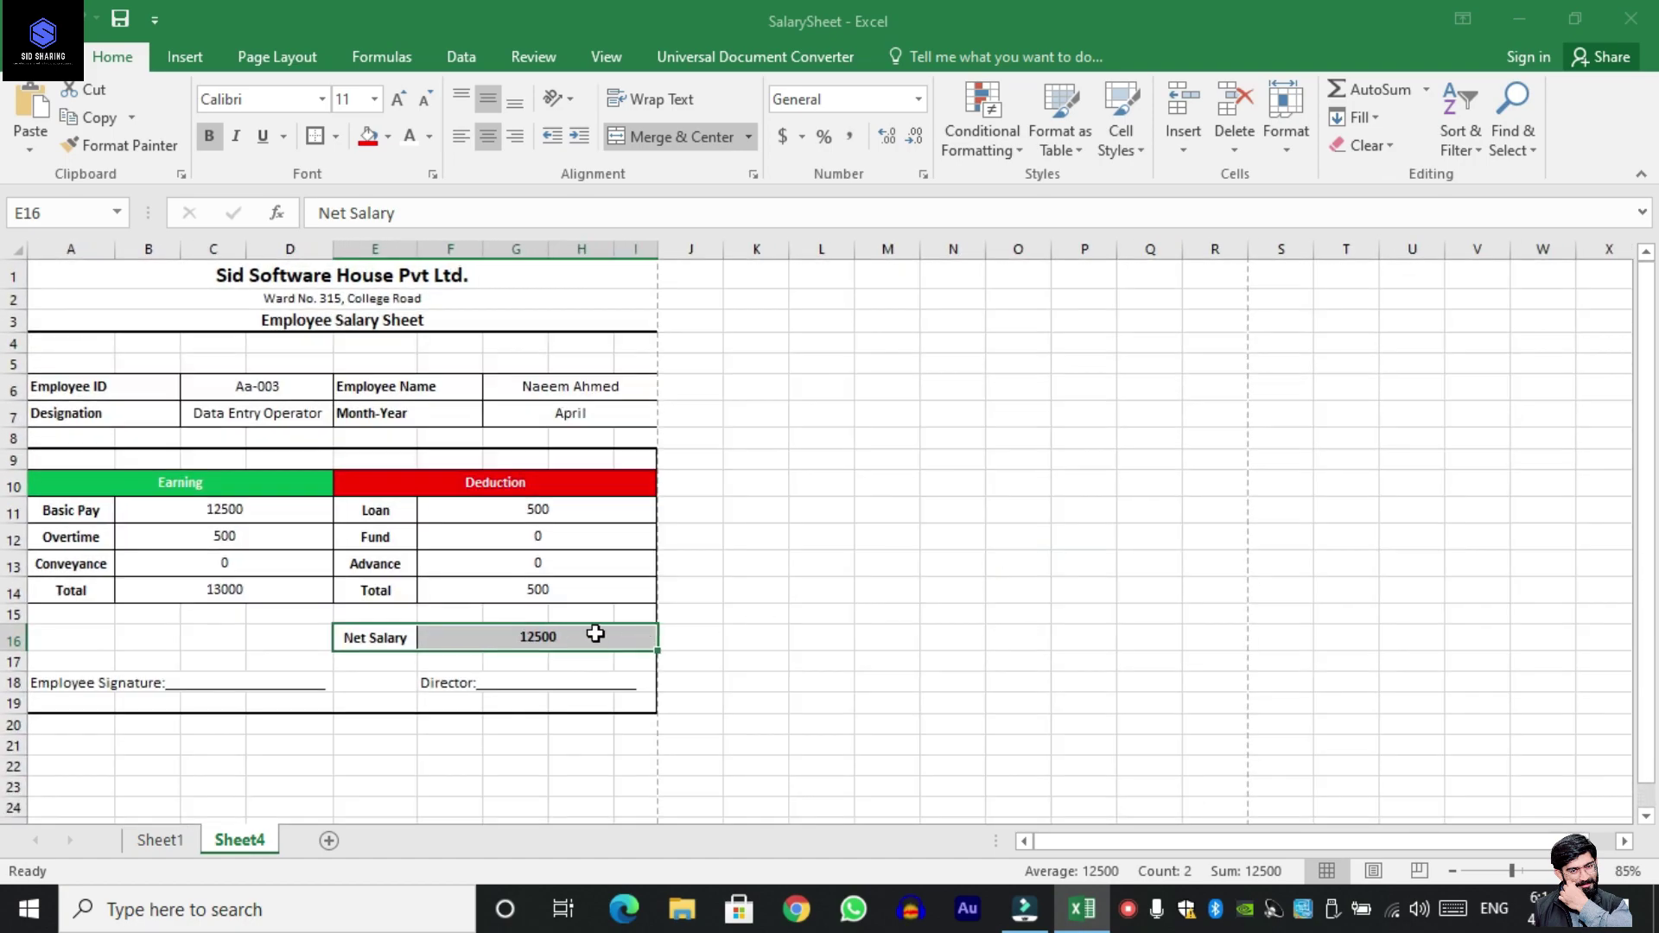
scroll(170, 604, "up", 1)
Switch the C6 Employee ID through Aa-007, Aa-011, Aa-008 and finally Aa-012 (Net Salary 12000).
scroll(225, 535, "up", 1)
left_click(298, 415)
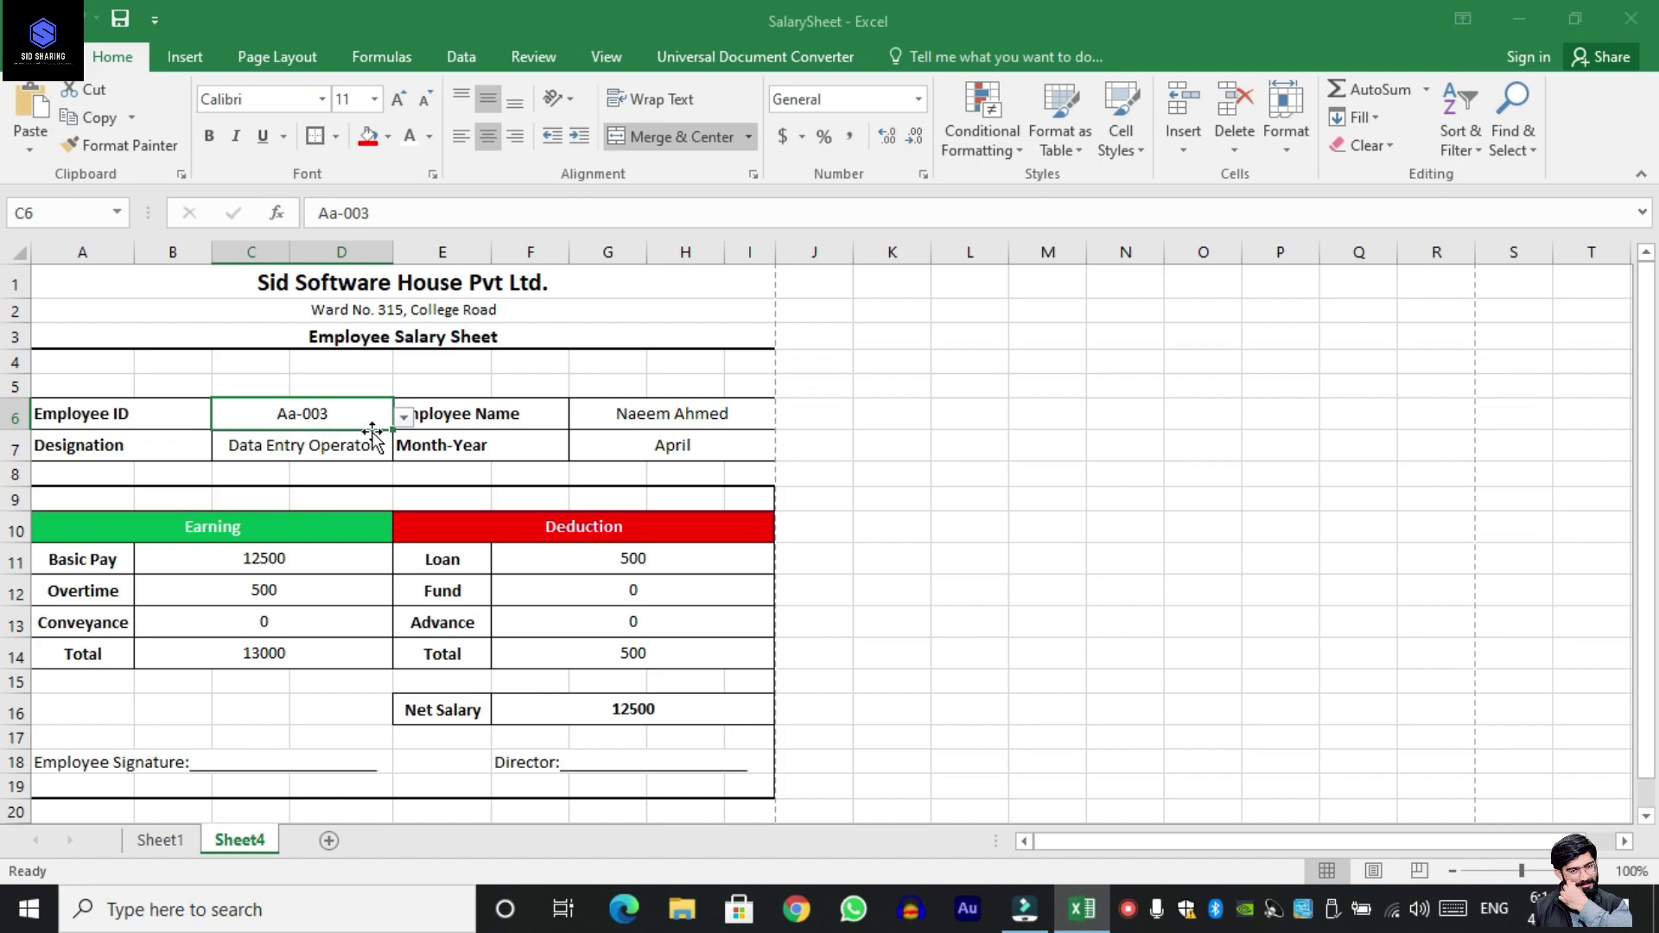
left_click(402, 417)
left_click(303, 501)
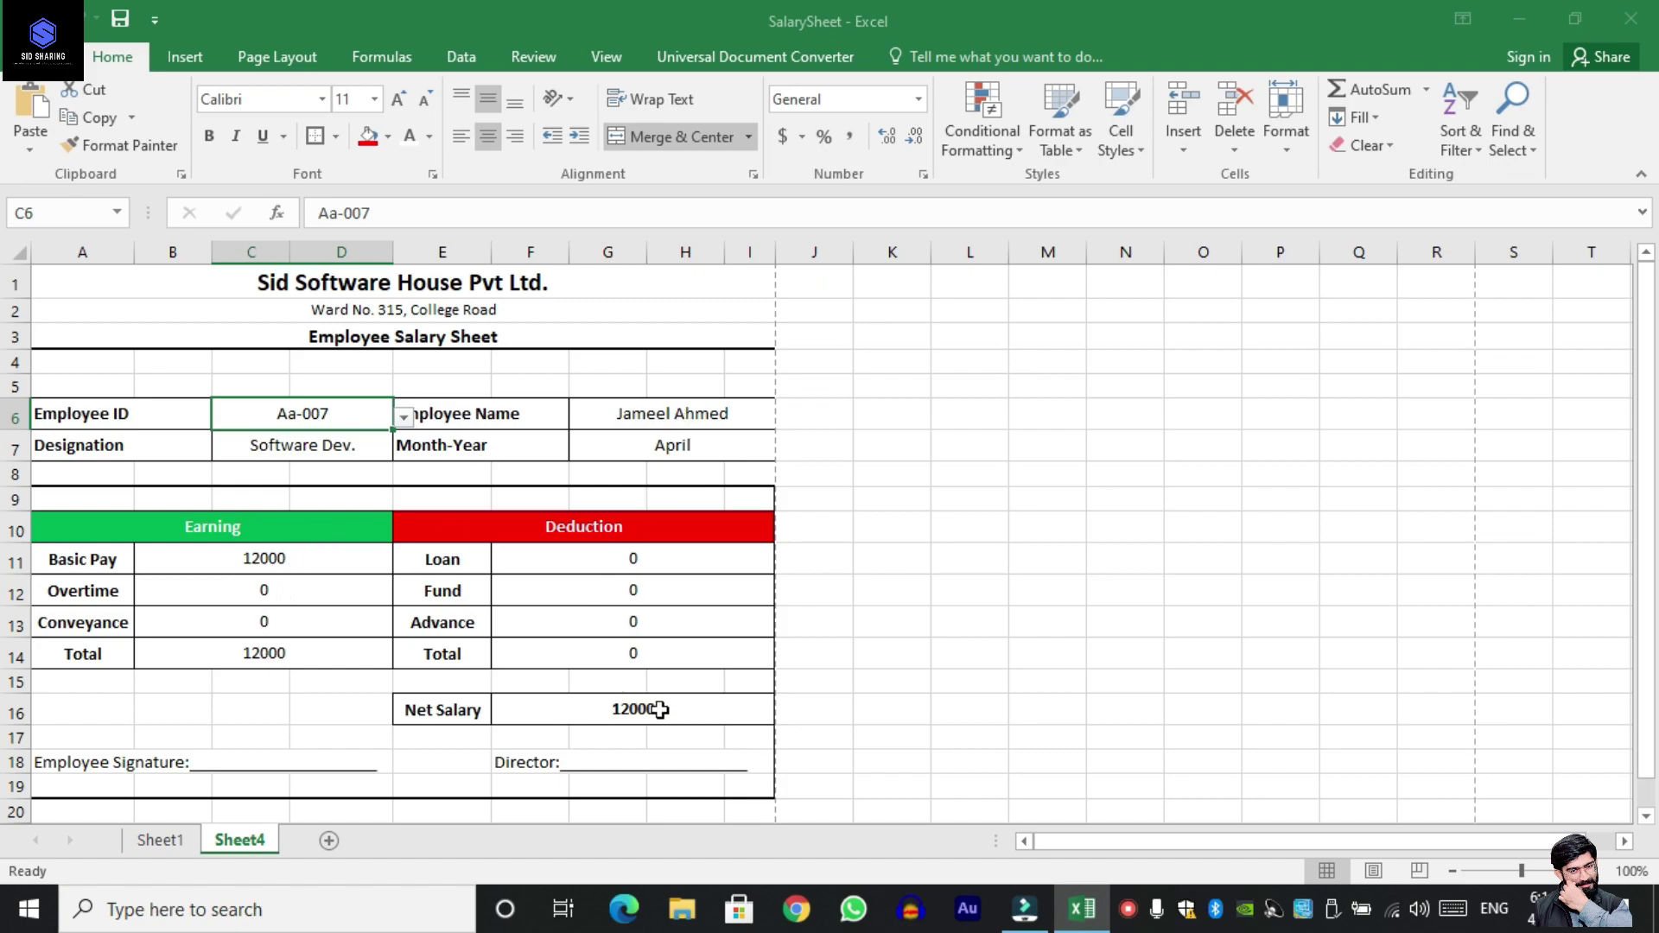
left_click(404, 417)
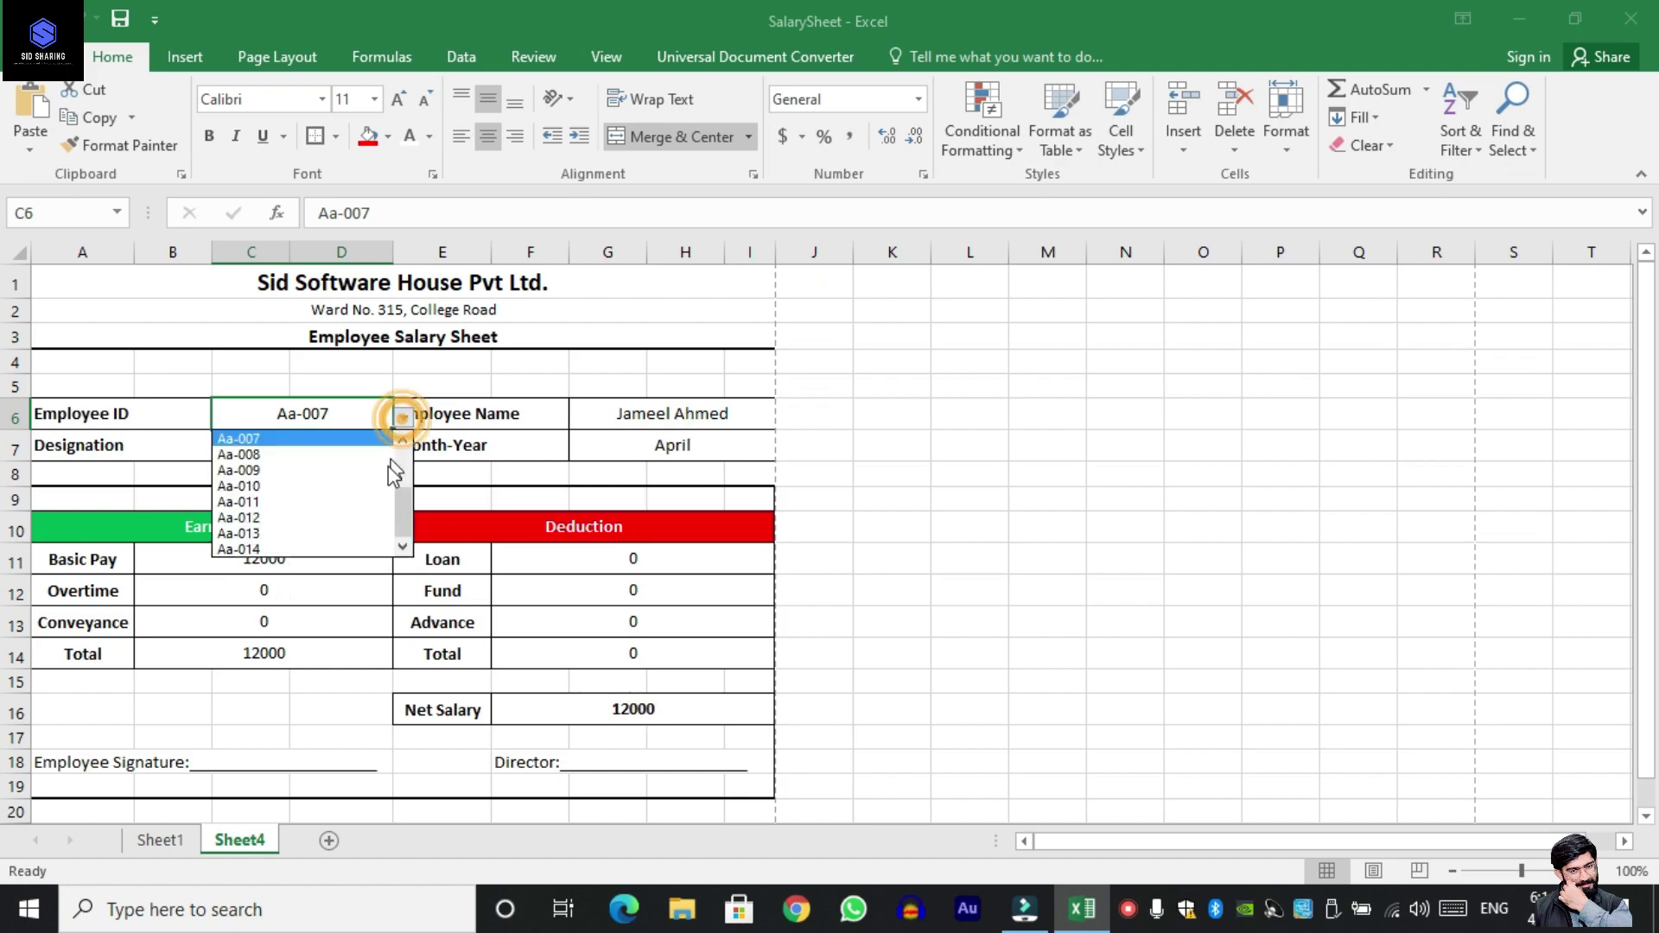
left_click(278, 501)
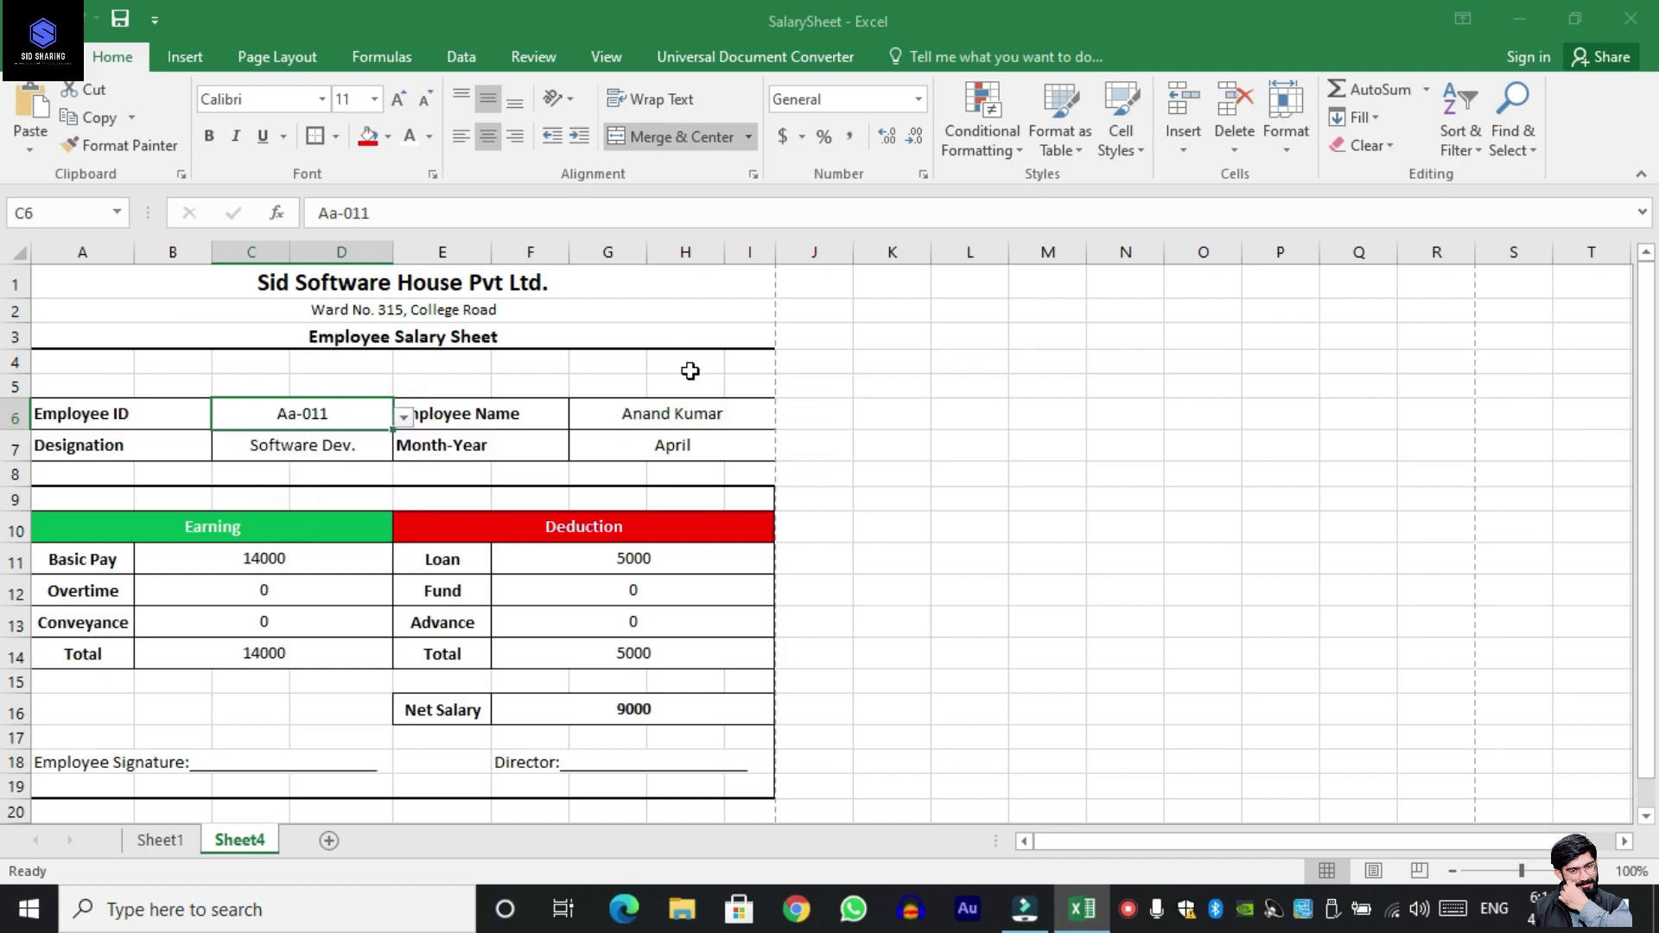
left_click(403, 417)
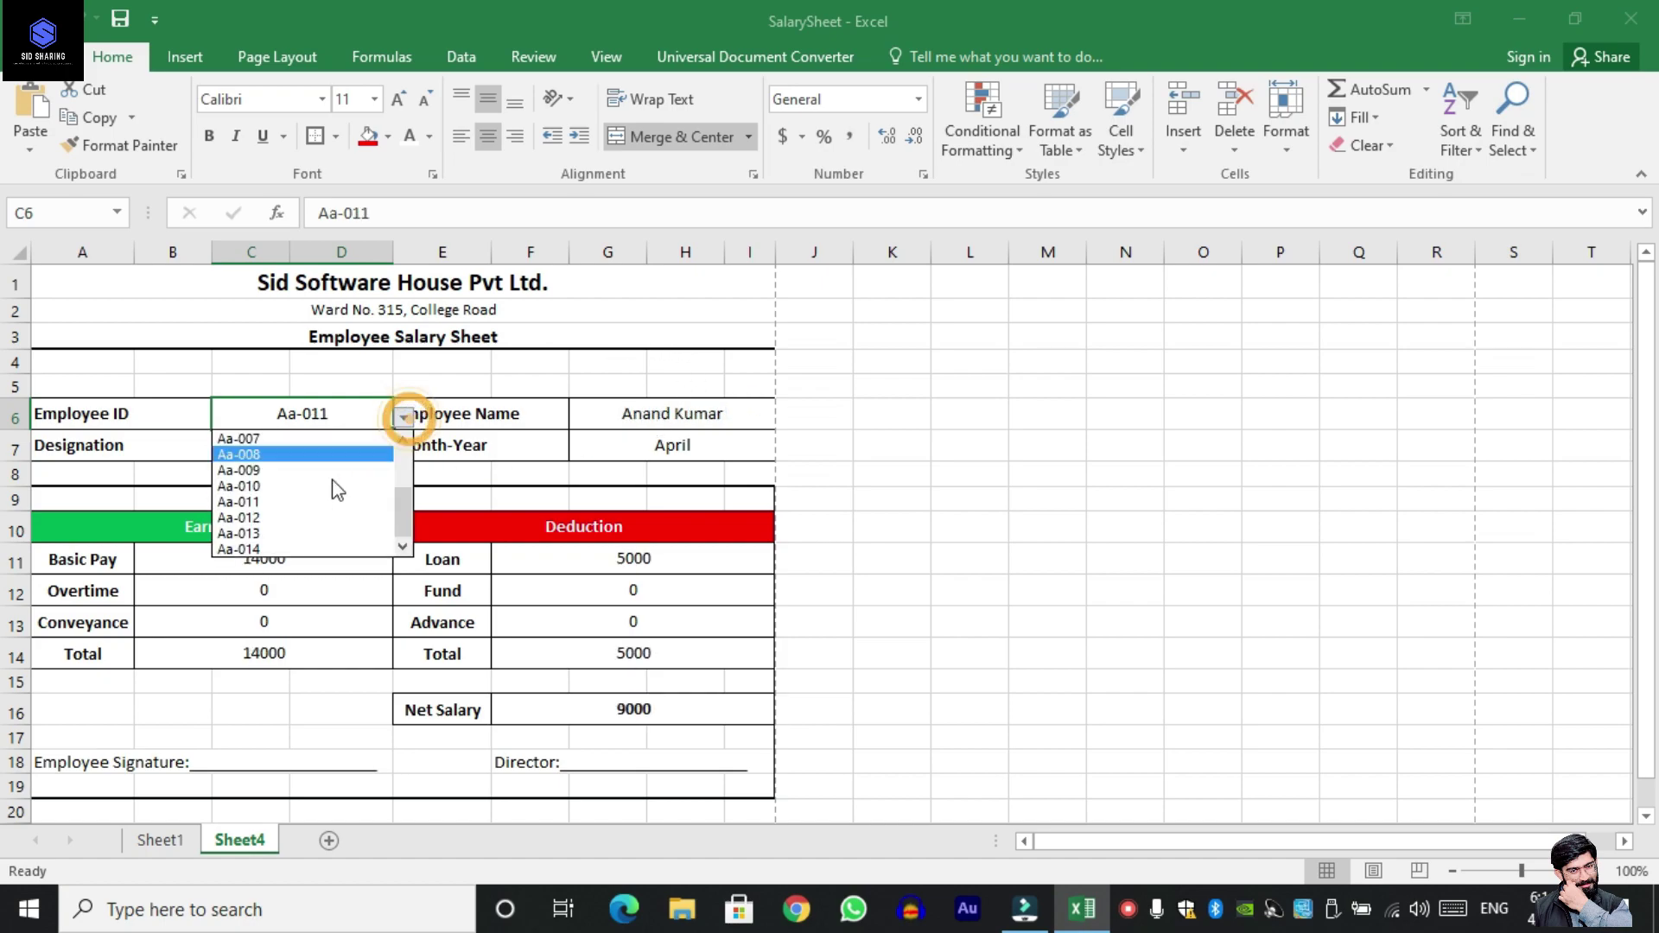
left_click(294, 456)
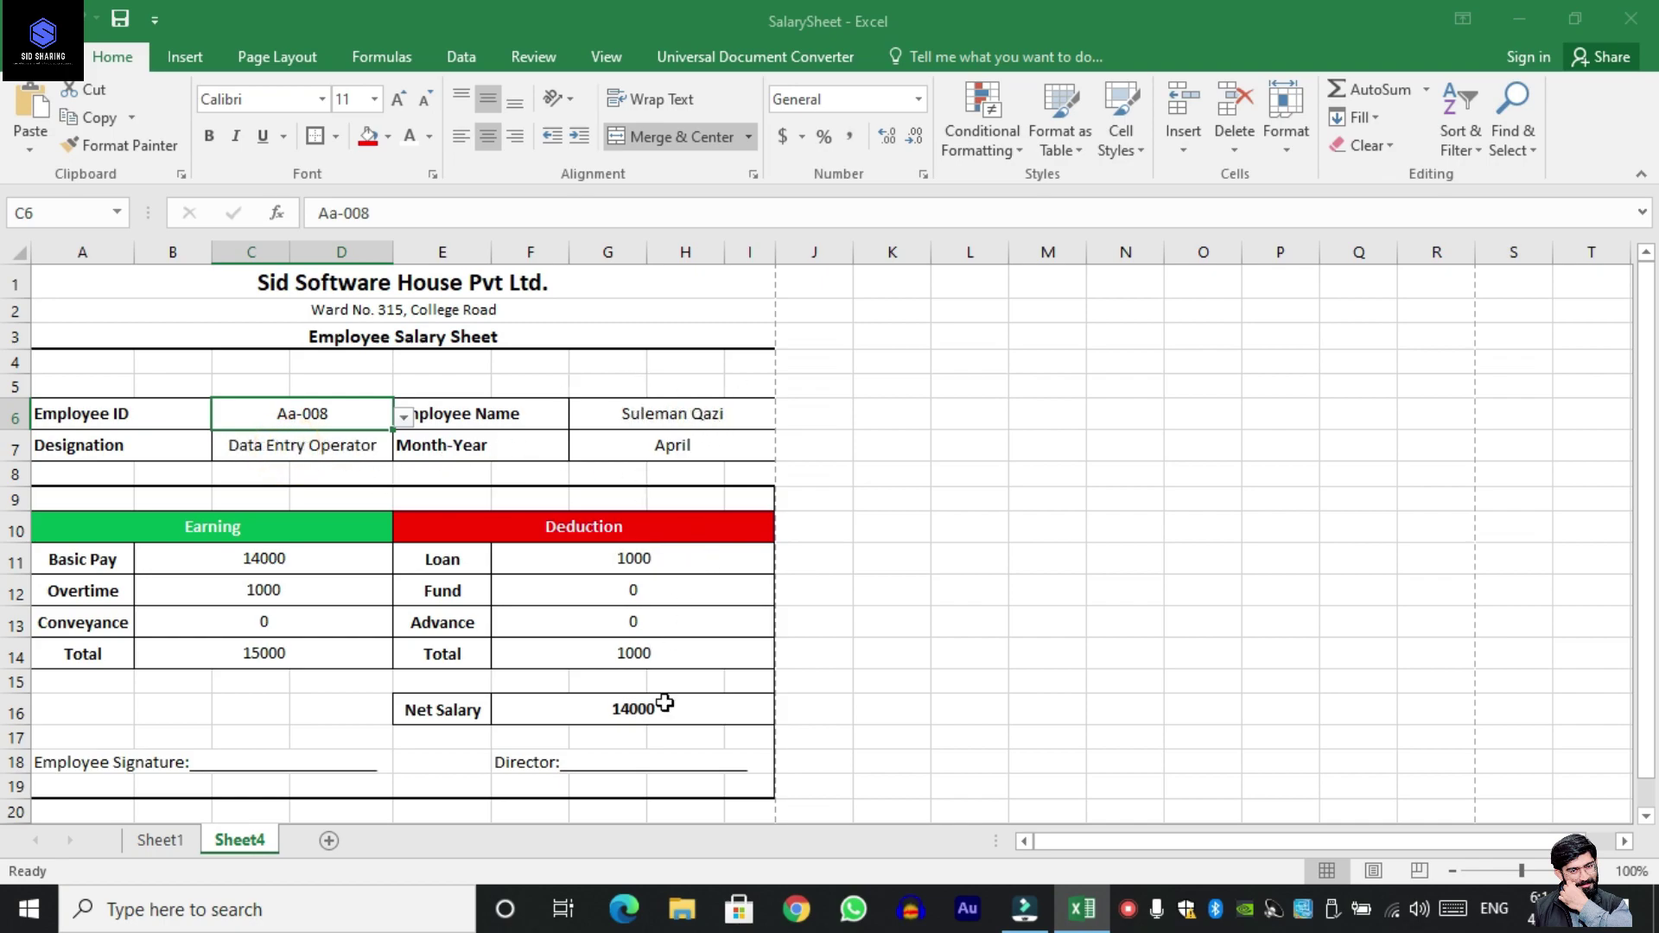
left_click(404, 417)
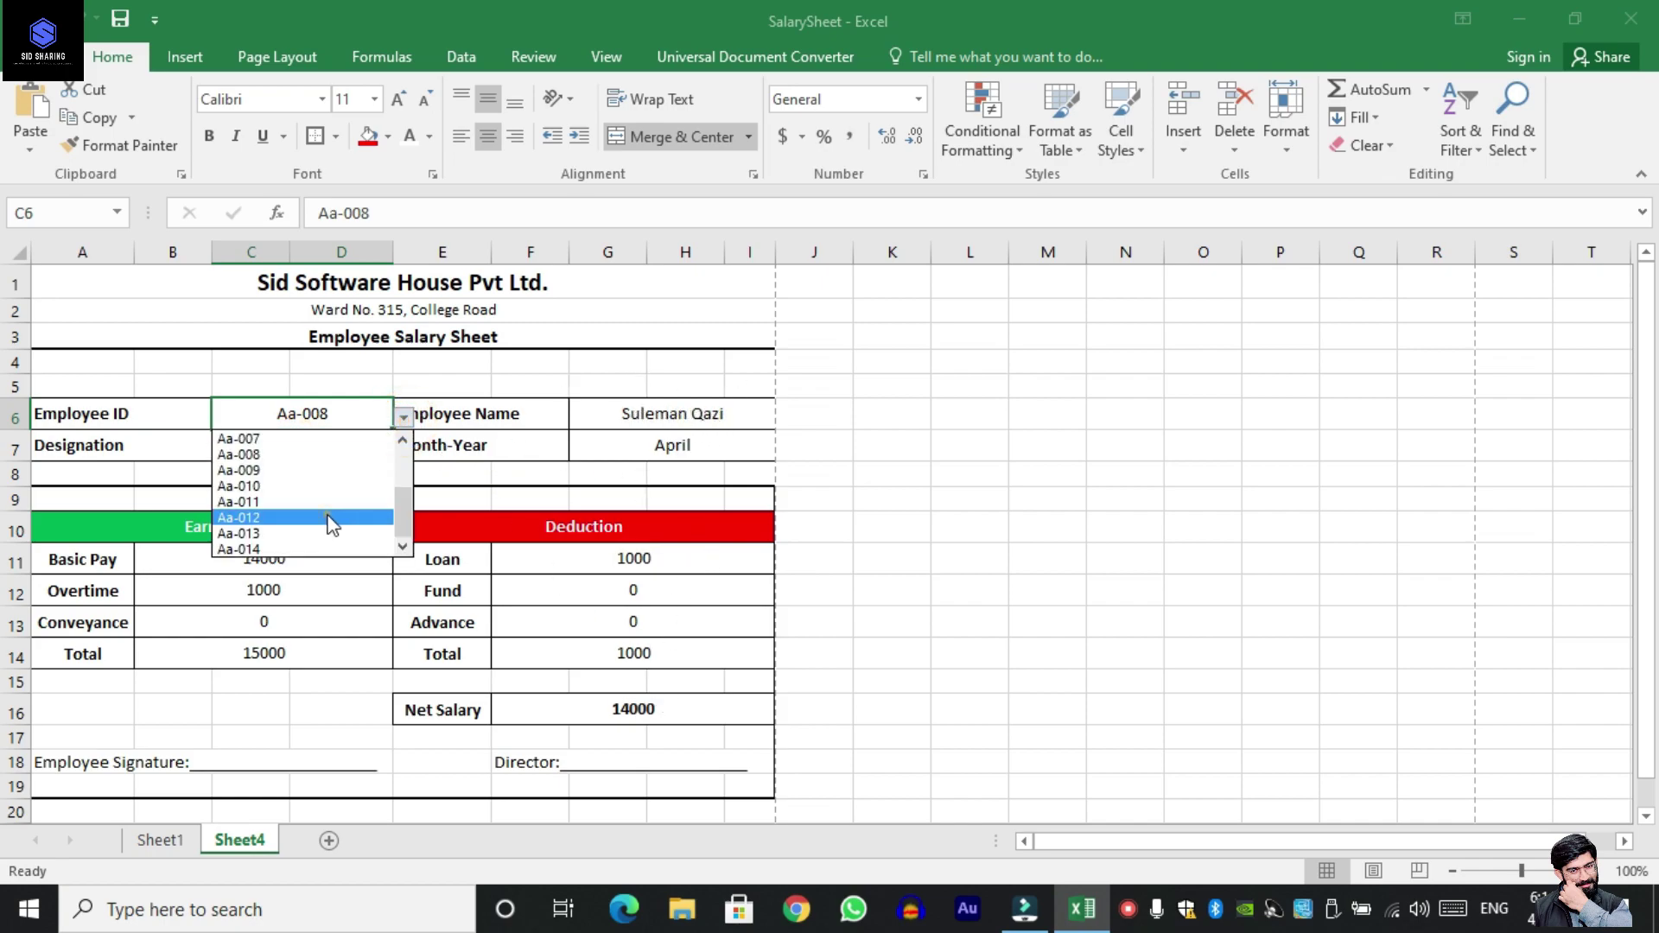
left_click(334, 517)
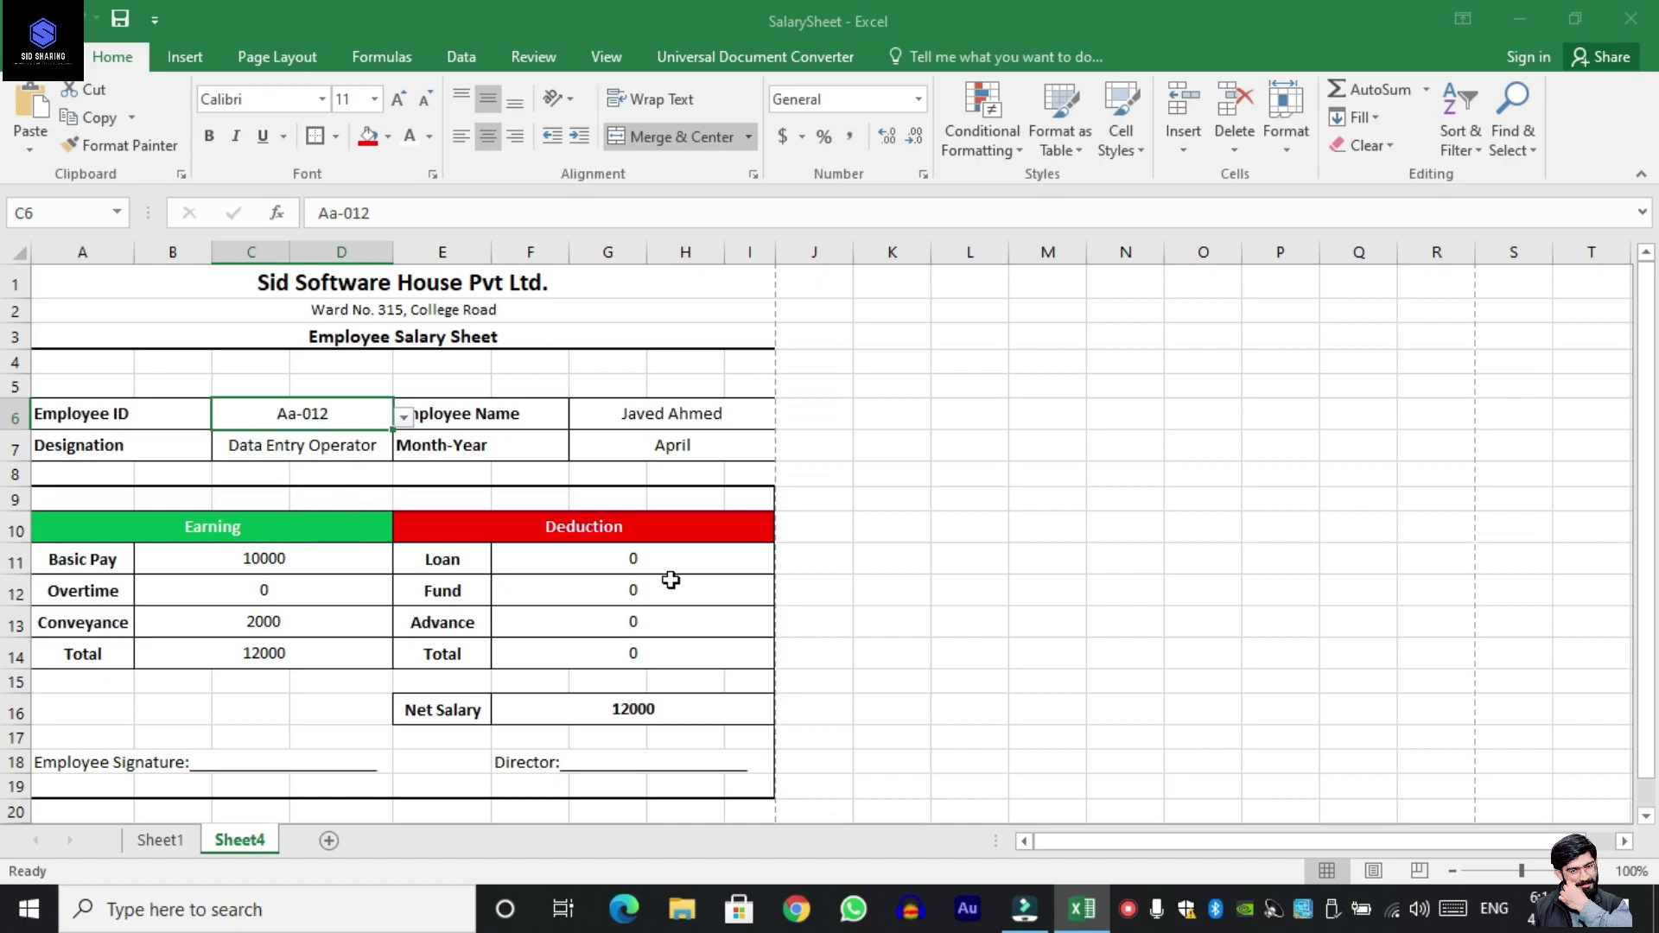
Show the Aa-012 salary slip in print preview as a full single page.
key("ctrl+p")
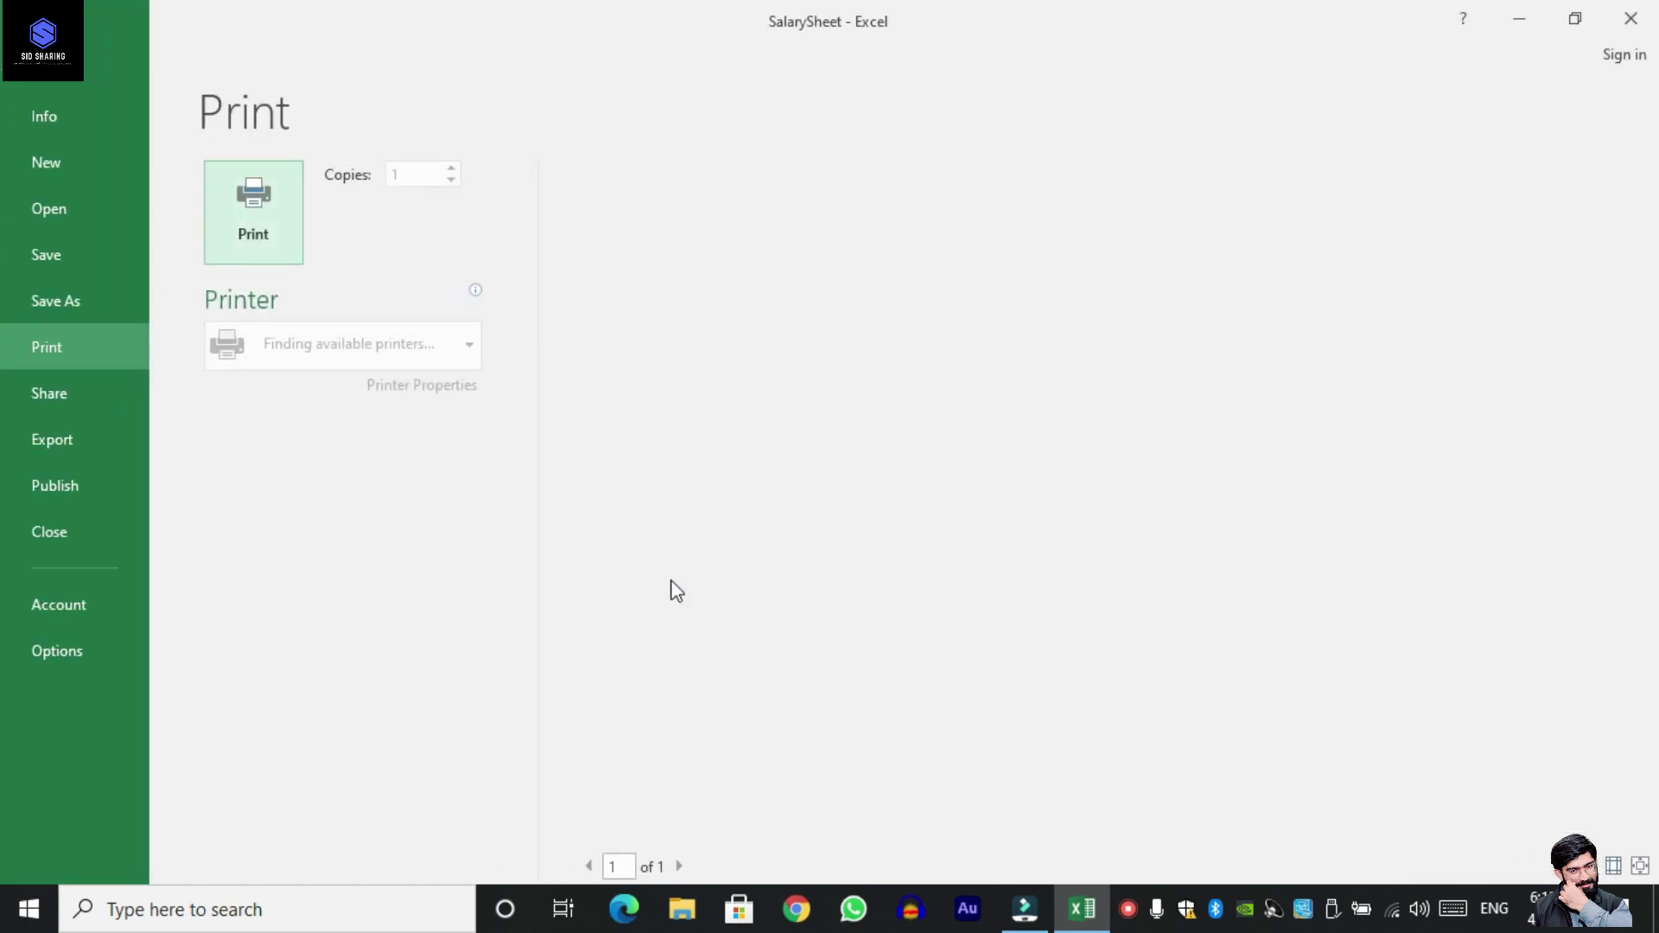
left_click(985, 363)
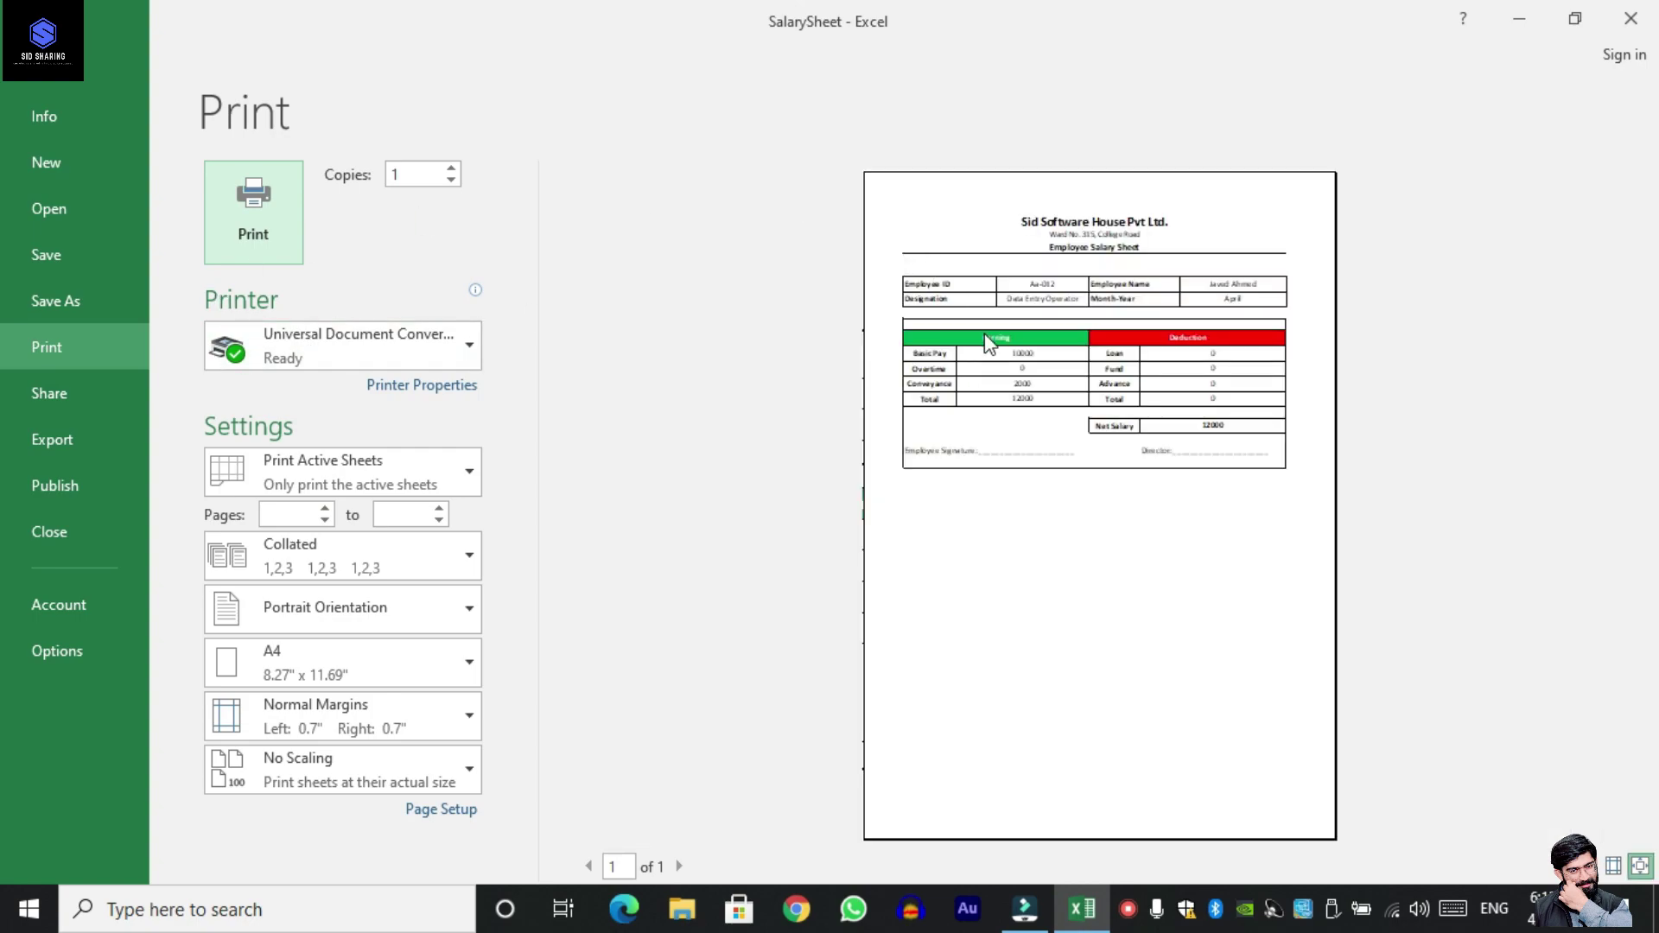
key("Escape")
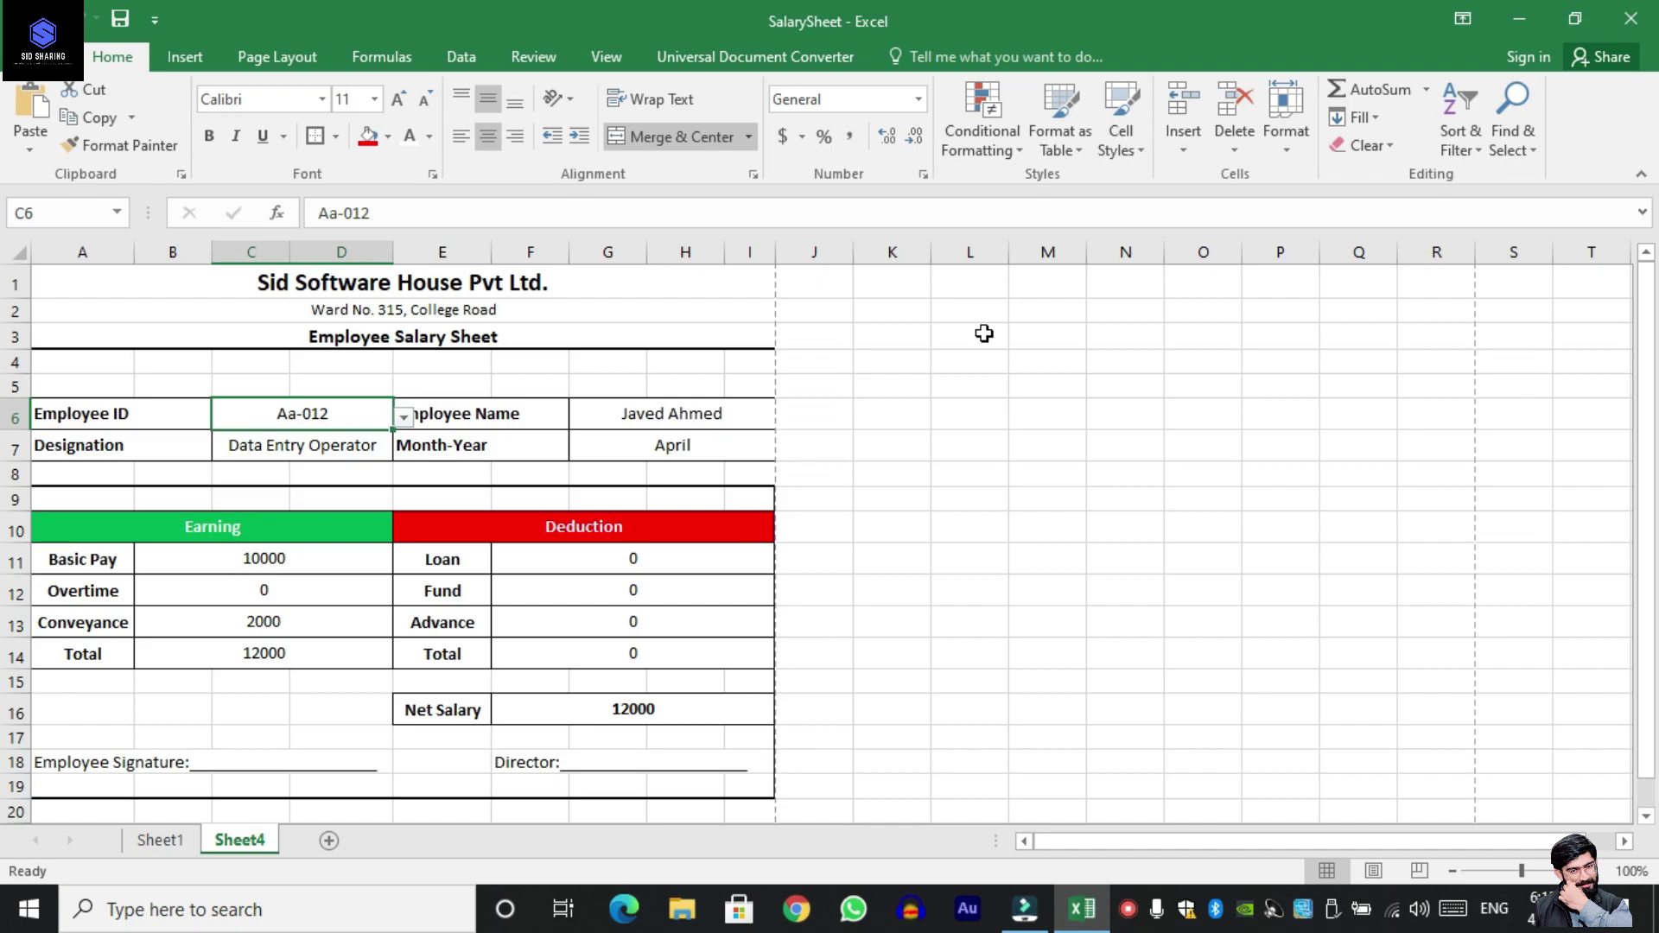
key("ctrl+p")
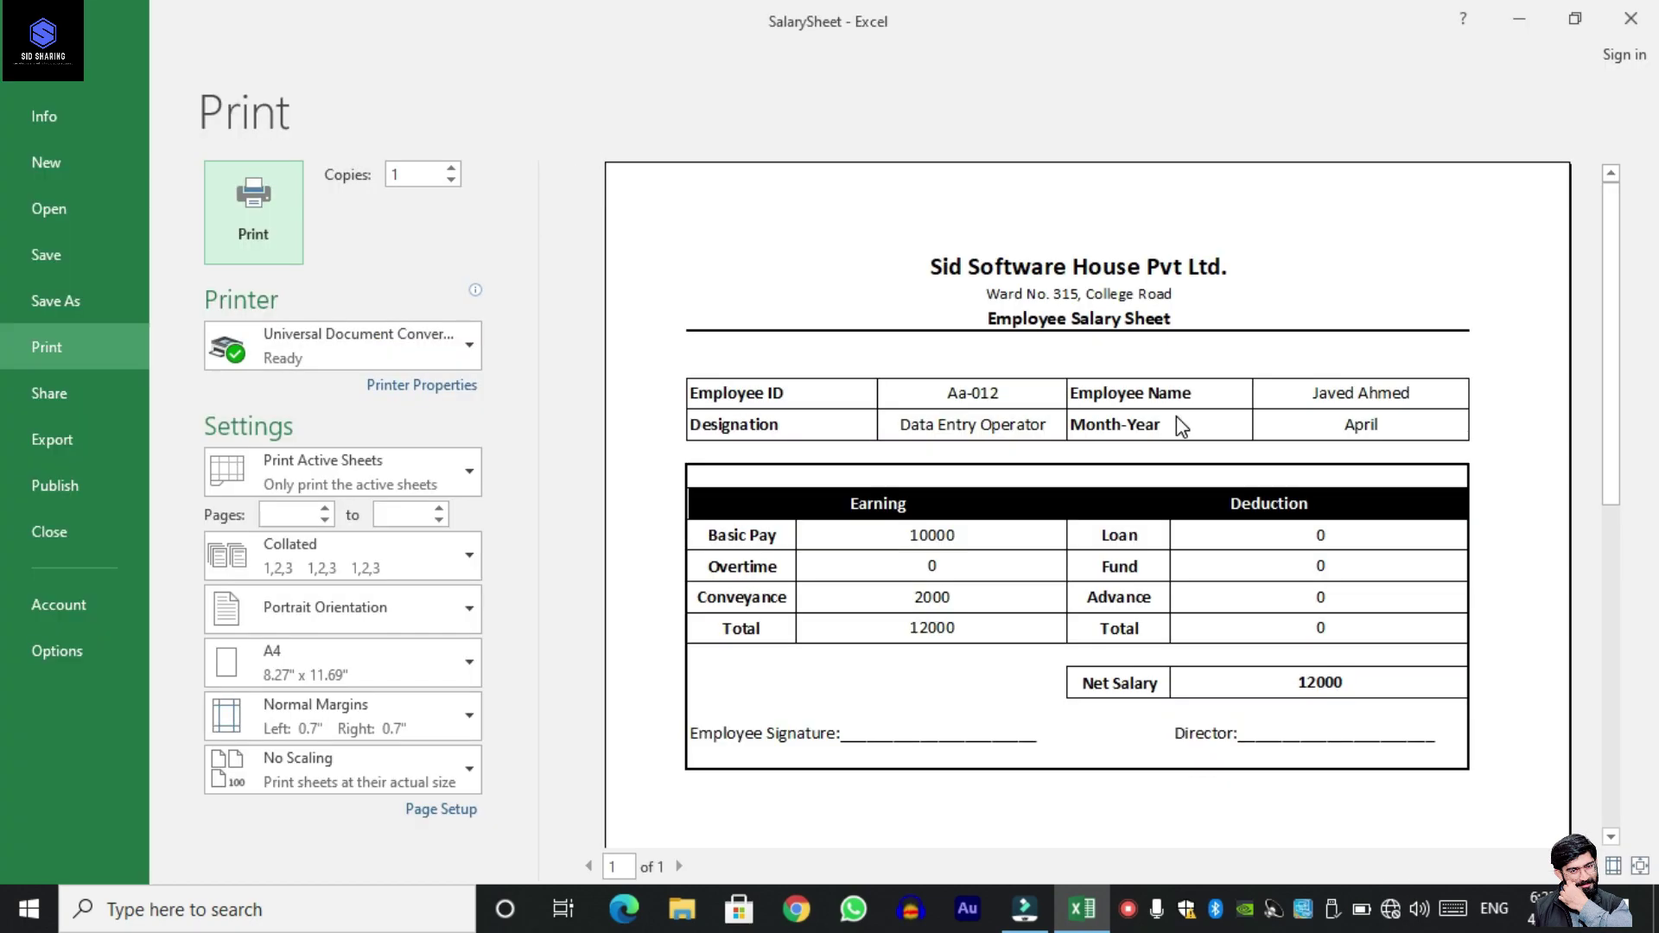